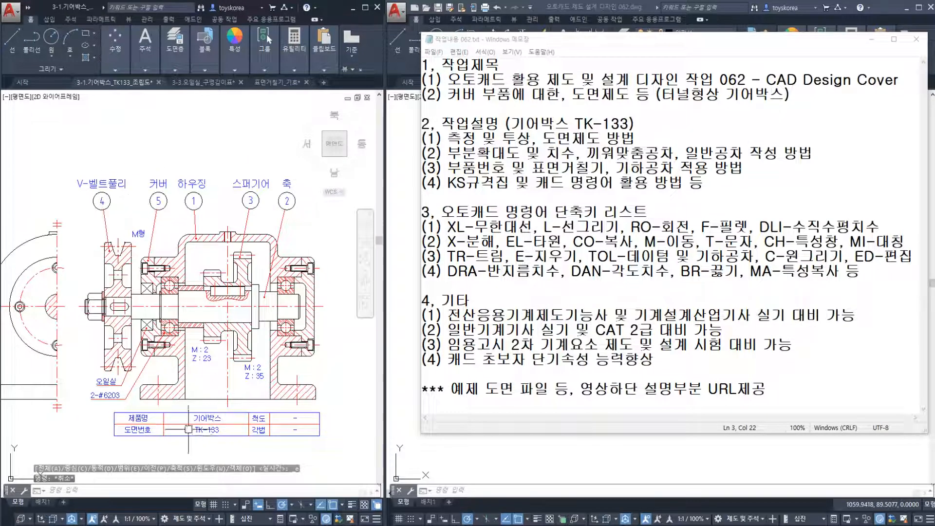
Highlight the cover (part 5) with its bolts and oil seal in the gearbox assembly drawing.
scroll(117, 271, up, 2)
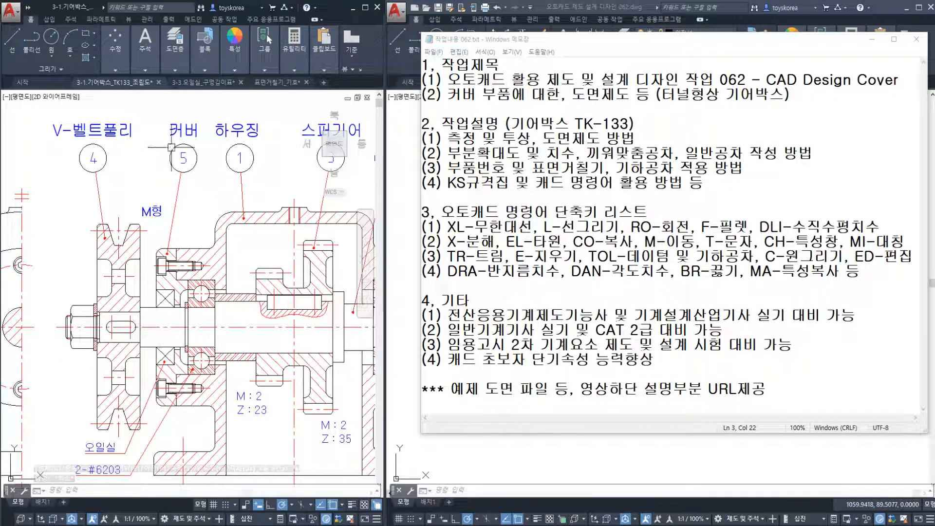
click(137, 114)
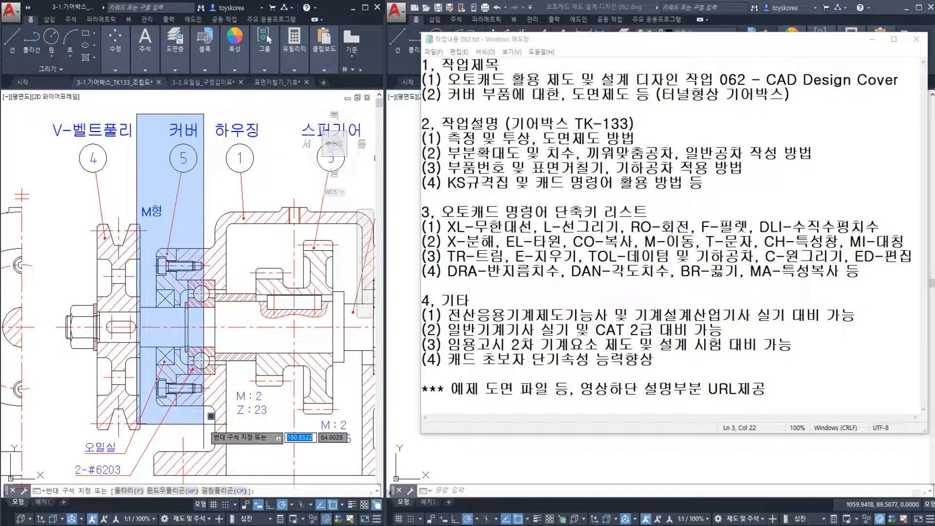
click(203, 424)
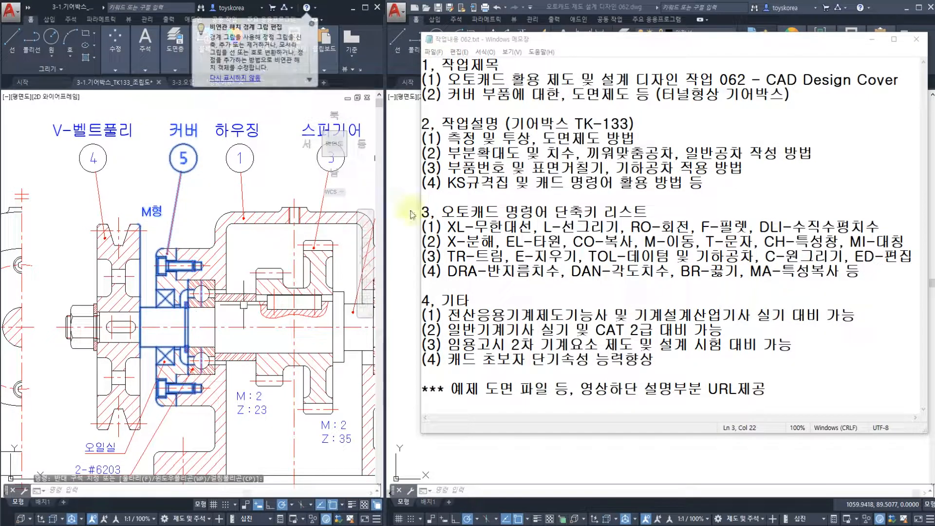
Review the work description and the command shortcut list in the notes, and minimise the notes window.
click(502, 144)
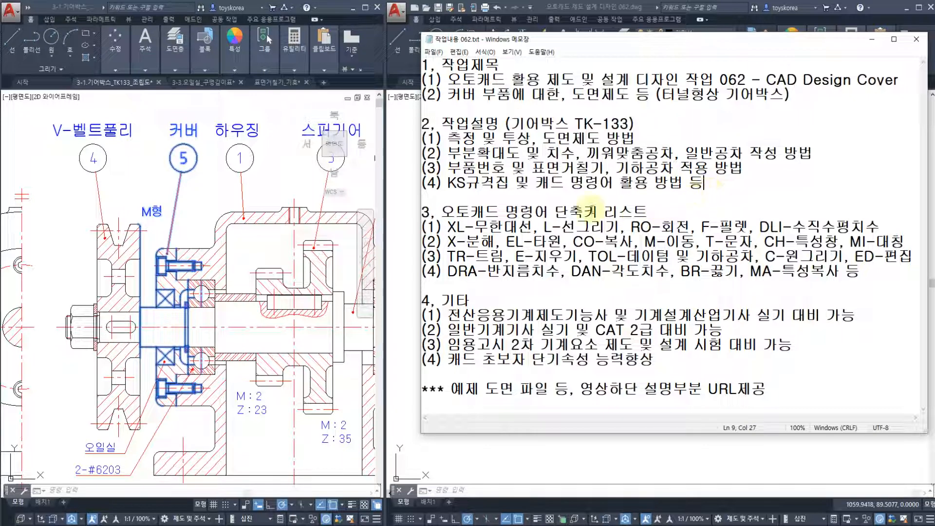
drag(501, 210, 826, 270)
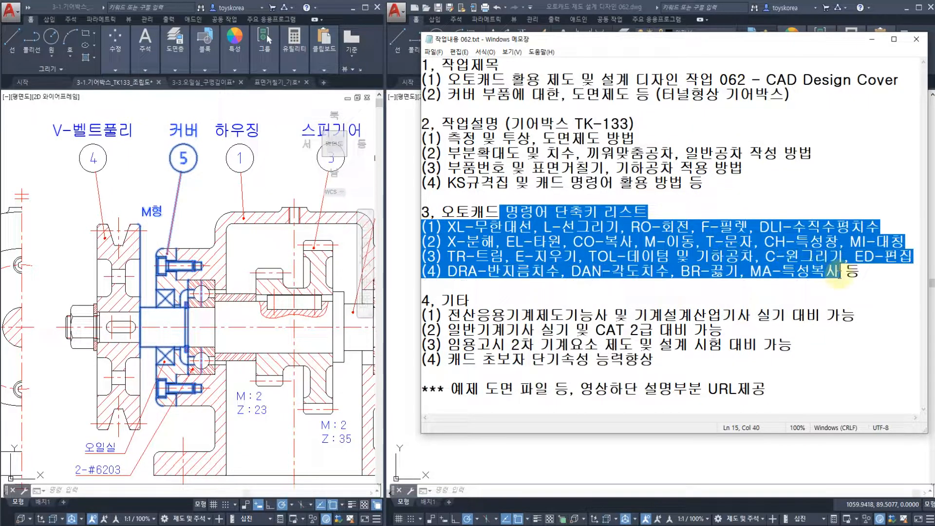
click(720, 290)
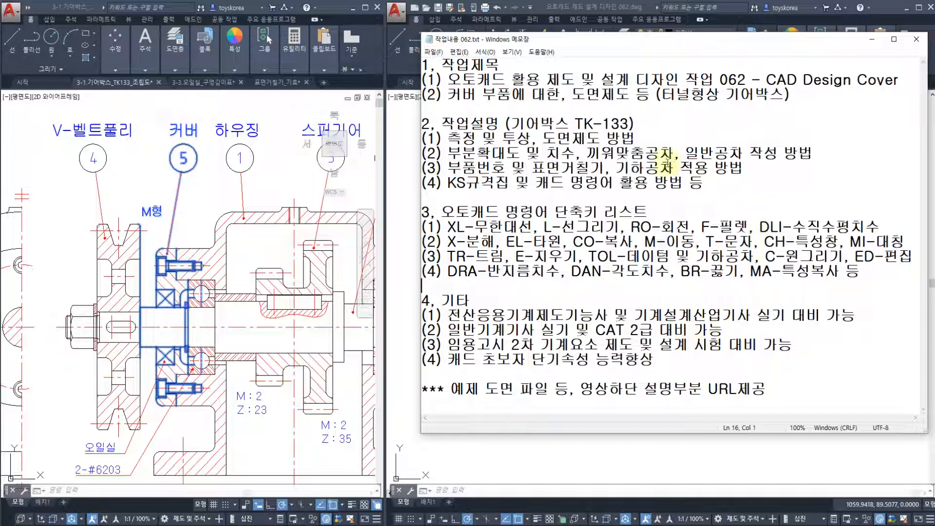
click(872, 40)
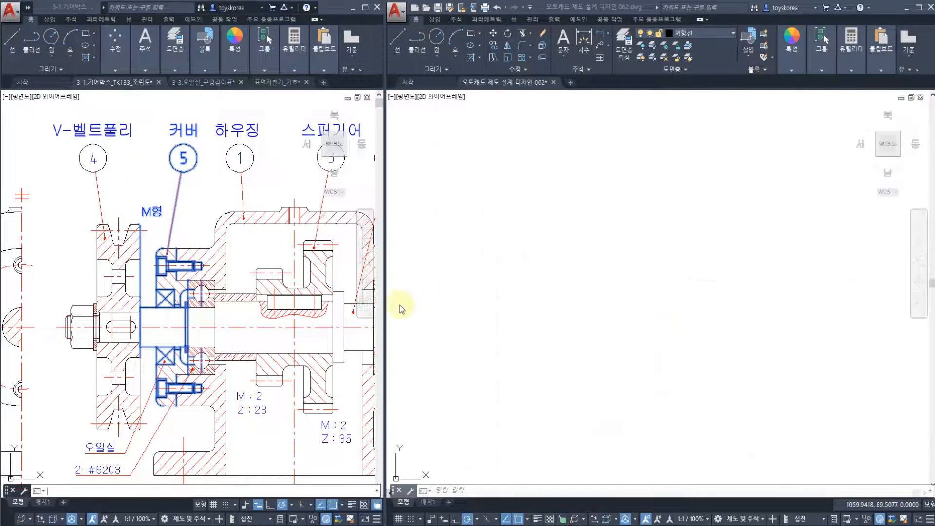
Clear the selection and highlight the cover together with its bolts, oil seal and bearing in the assembly section.
click(220, 252)
key(Escape)
mouse_move(200, 358)
middle_down()
mouse_move(234, 336)
mouse_move(230, 318)
mouse_move(183, 308)
middle_up()
scroll(216, 335, up, 2)
scroll(216, 336, down, 2)
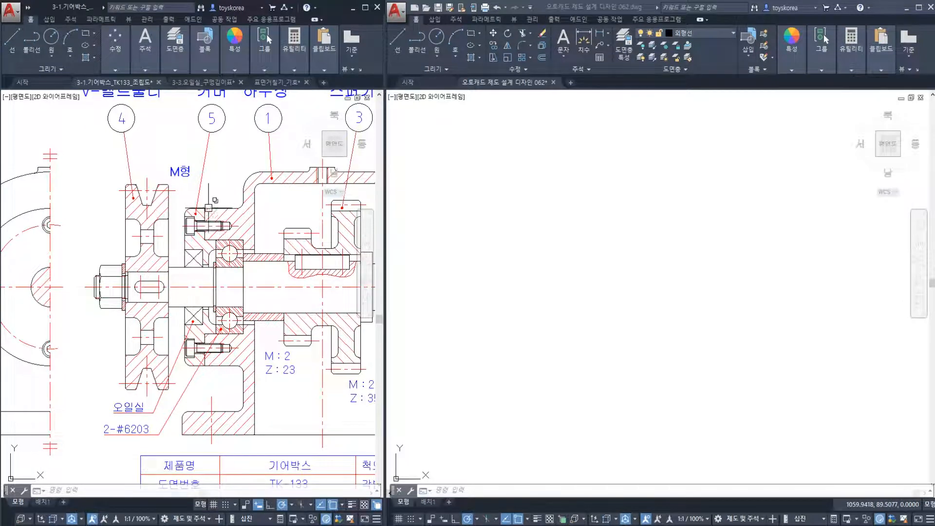
click(205, 197)
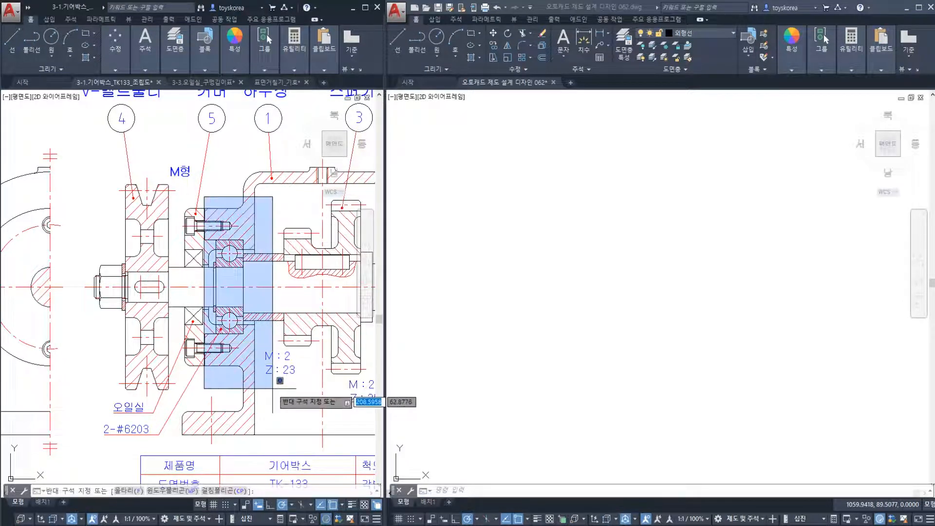
key(Escape)
click(174, 200)
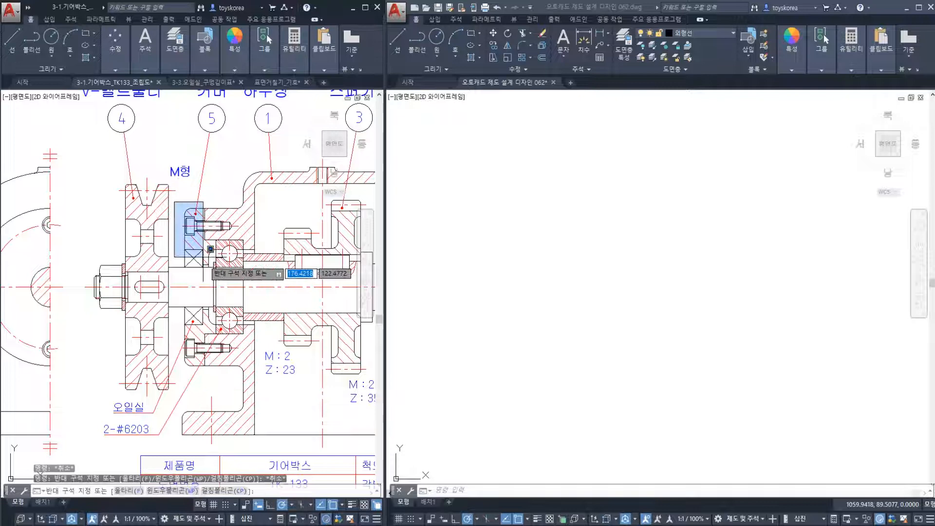
click(254, 364)
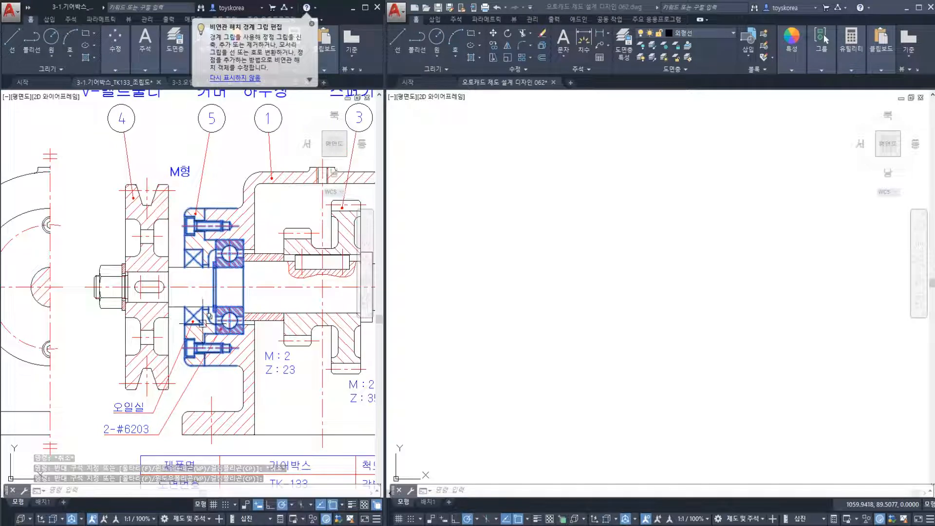
Examine the cover's oil seal seat, bearing contact and counterbored bolt hole up close in the assembly.
scroll(211, 259, up, 2)
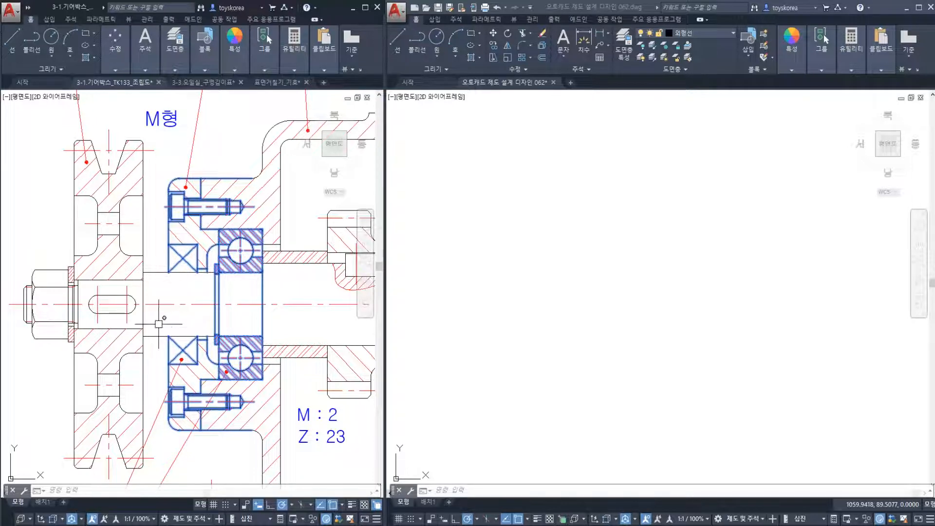
middle_drag(192, 411, 251, 292)
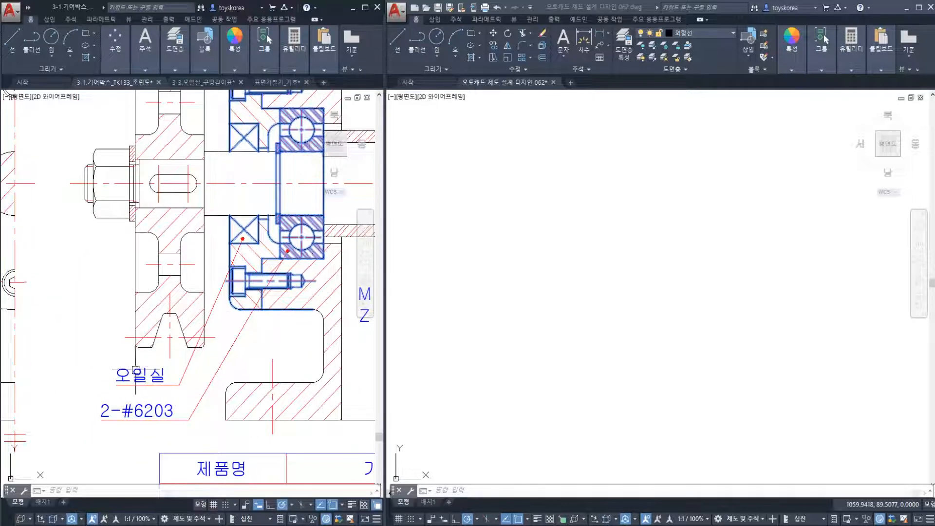
middle_drag(210, 315, 178, 366)
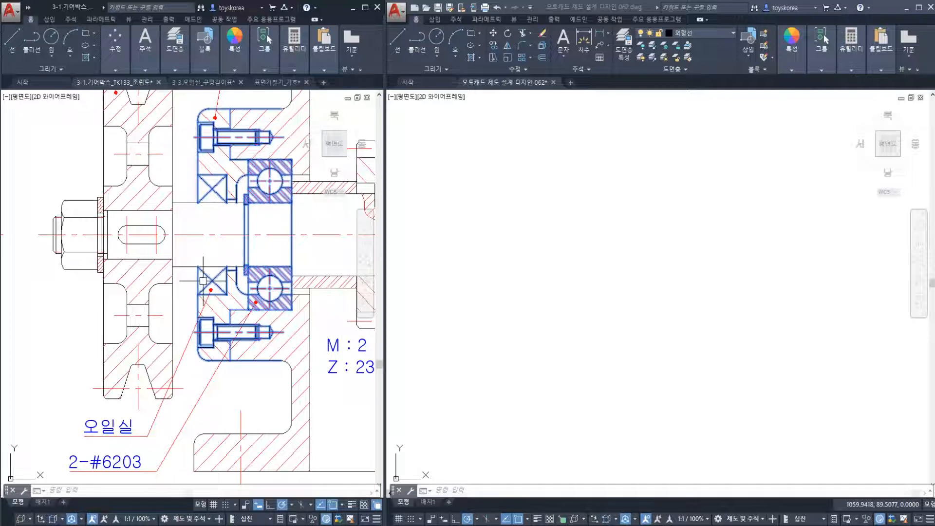
mouse_move(213, 265)
middle_down()
mouse_move(192, 223)
mouse_move(180, 290)
middle_up()
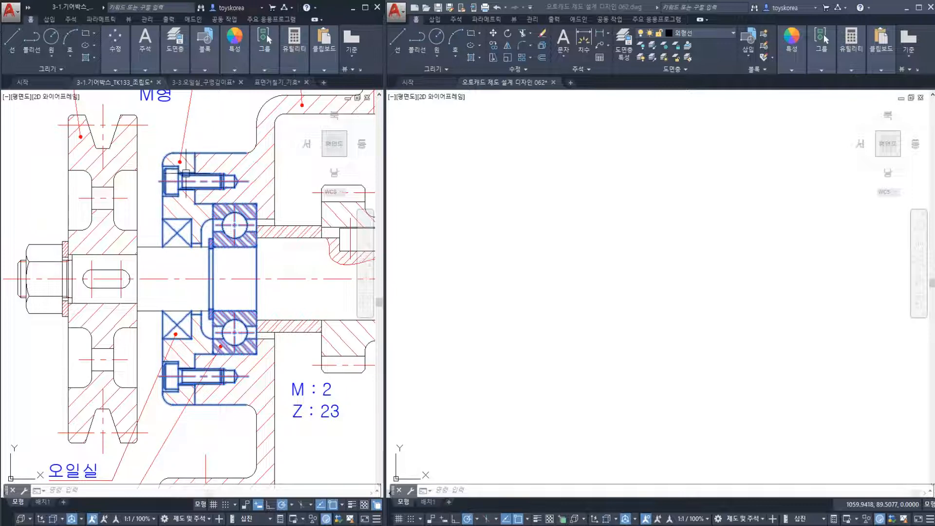
scroll(185, 173, up, 5)
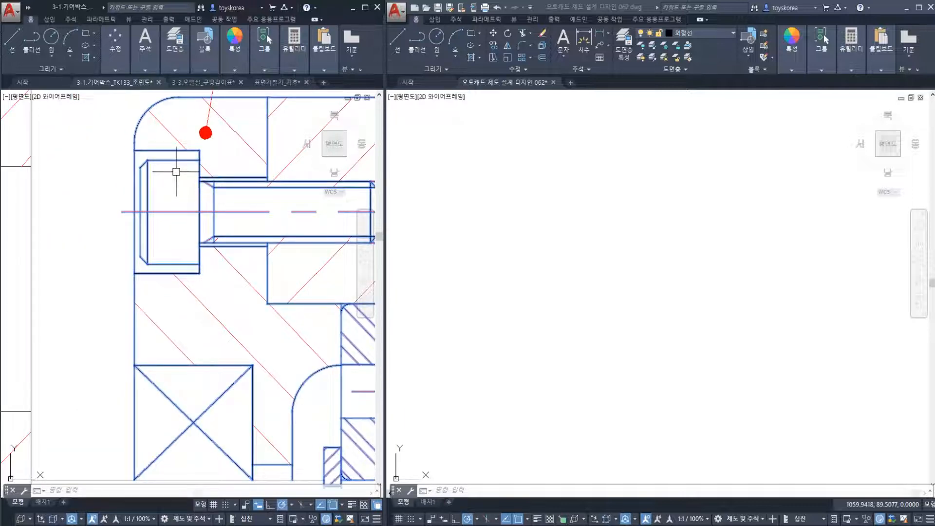
scroll(176, 171, down, 4)
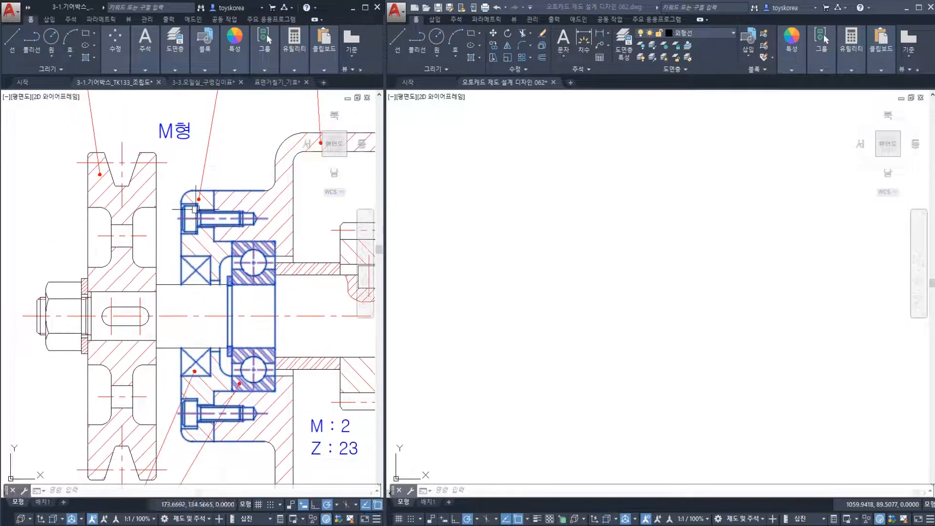
Bring up the finished V-belt pulley view in the part drawing and highlight the cover again in the assembly.
click(487, 221)
key(Escape)
key(Escape)
mouse_move(482, 244)
middle_down()
mouse_move(480, 273)
mouse_move(531, 256)
mouse_move(542, 289)
middle_up()
click(313, 198)
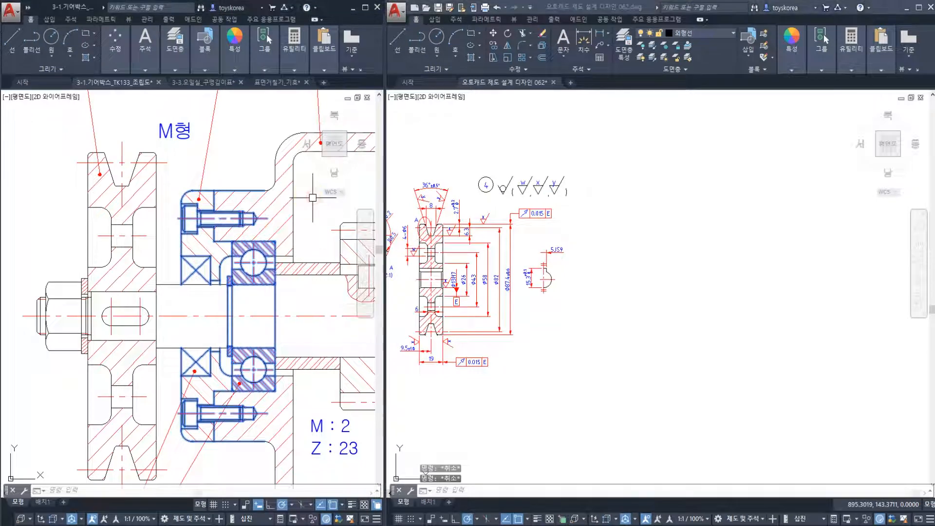
scroll(210, 235, down, 3)
click(194, 191)
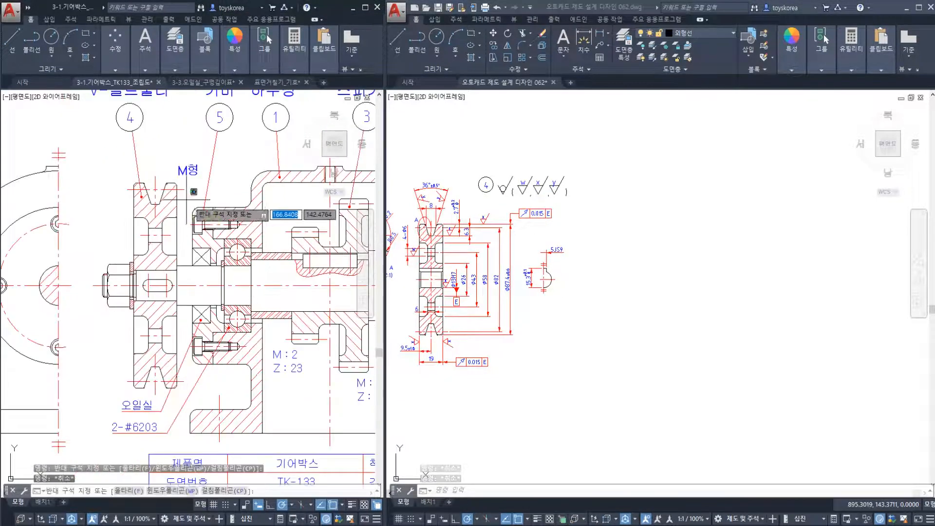
click(269, 363)
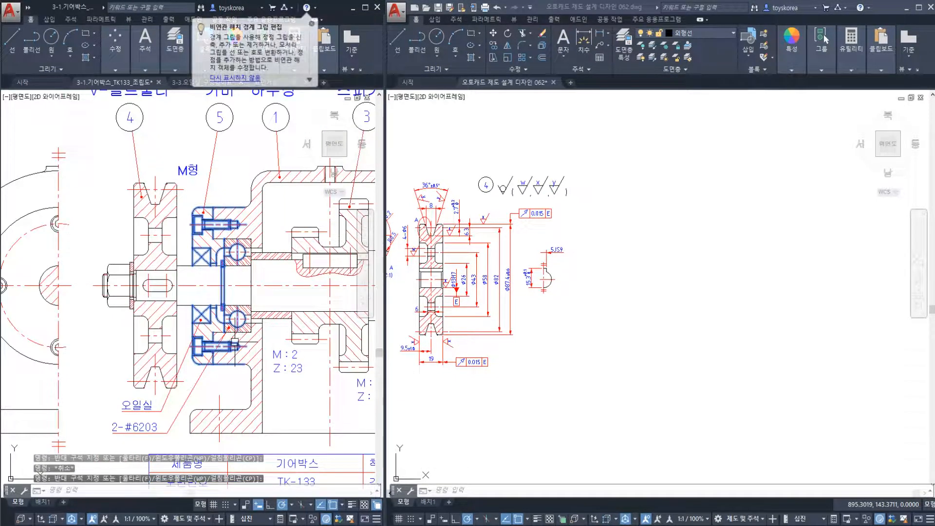
Draw a horizontal construction line through the centre of the V-belt pulley's front view in the part drawing.
click(593, 302)
key(Escape)
key(Escape)
mouse_move(597, 286)
middle_down()
mouse_move(587, 274)
mouse_move(611, 283)
middle_up()
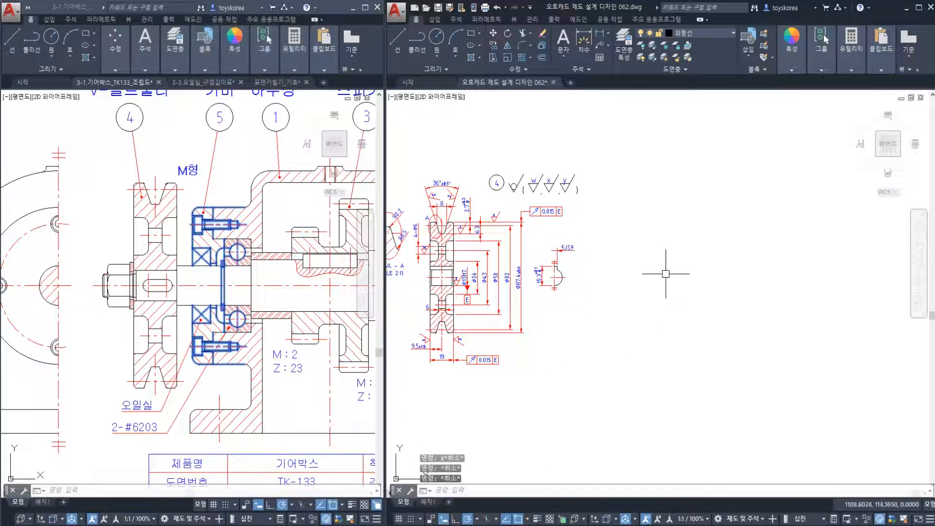
text(xl)
key(Return)
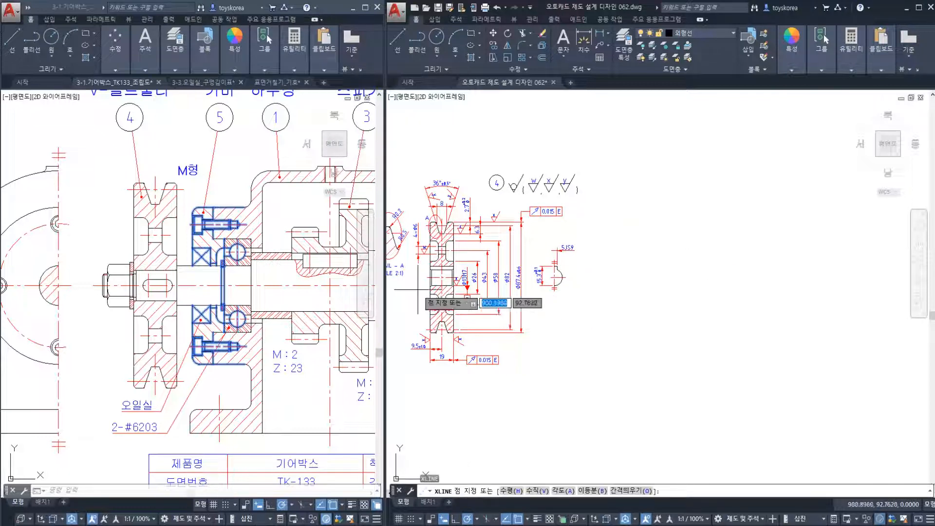
scroll(421, 288, up, 4)
click(488, 263)
scroll(483, 264, down, 2)
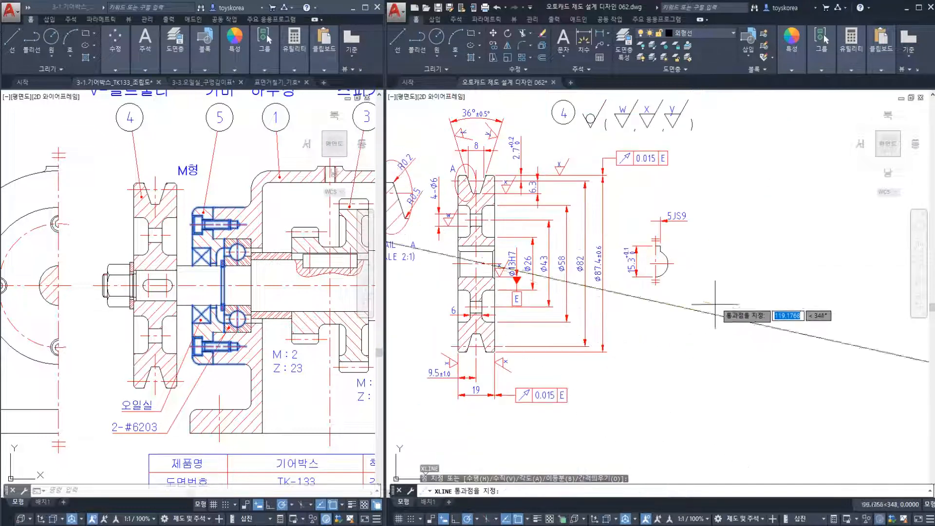
key(Escape)
Copy the left bearing bore portion of the housing's front section with its dimensions onto the construction line beyond the pulley views.
scroll(743, 263, down, 2)
middle_drag(582, 284, 836, 279)
middle_drag(536, 333, 398, 333)
mouse_move(651, 317)
middle_down()
mouse_move(573, 312)
mouse_move(725, 317)
mouse_move(531, 317)
middle_up()
middle_drag(756, 312, 595, 316)
scroll(692, 257, up, 5)
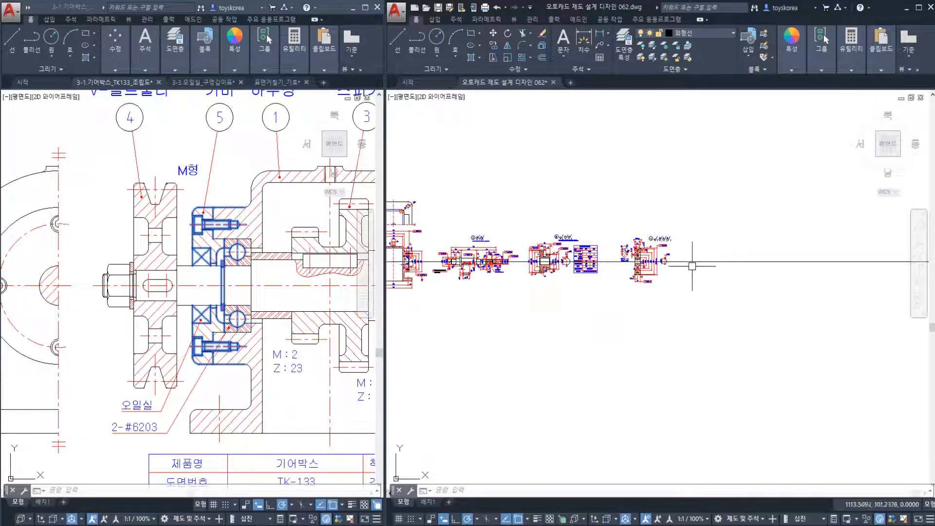
scroll(660, 260, up, 2)
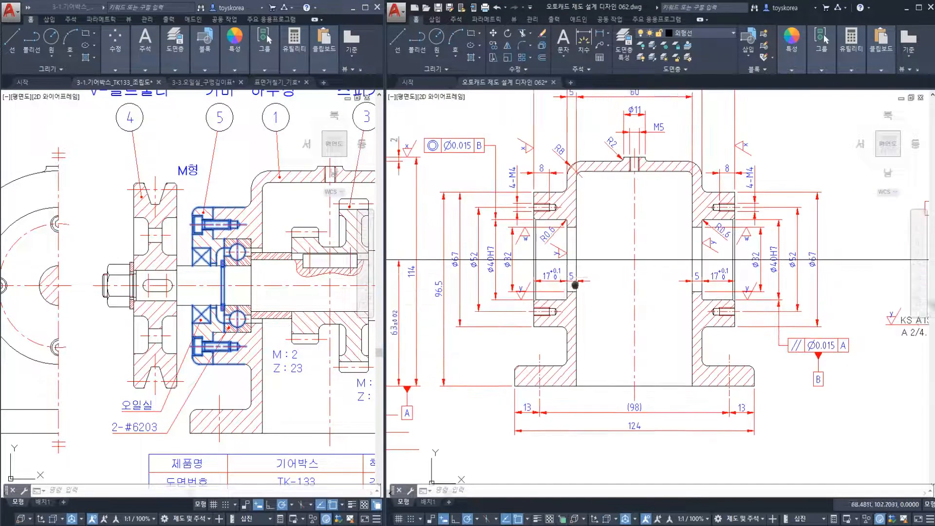
click(663, 360)
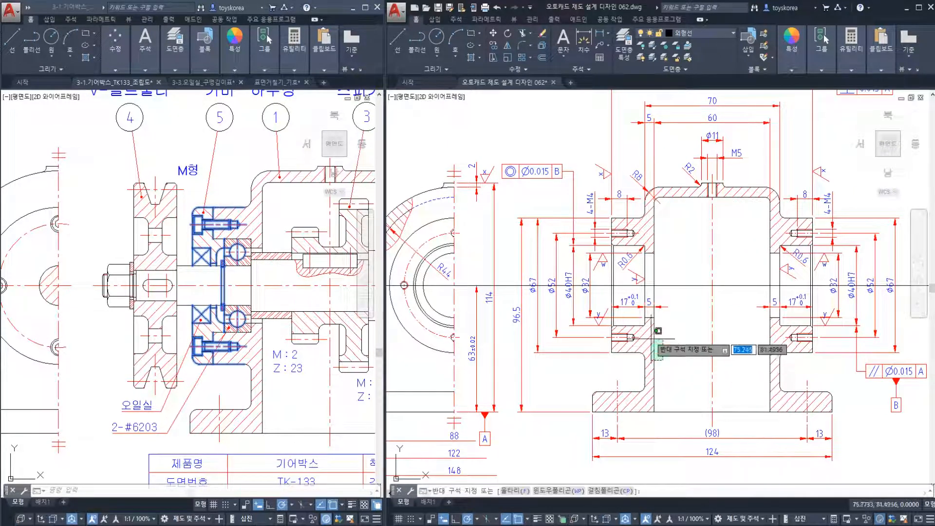
click(584, 216)
text(co)
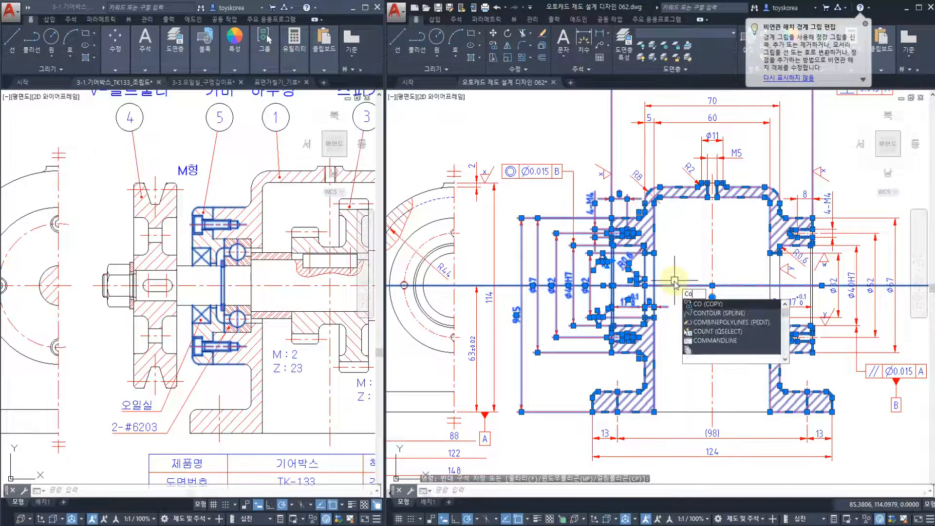
key(Return)
scroll(614, 297, up, 2)
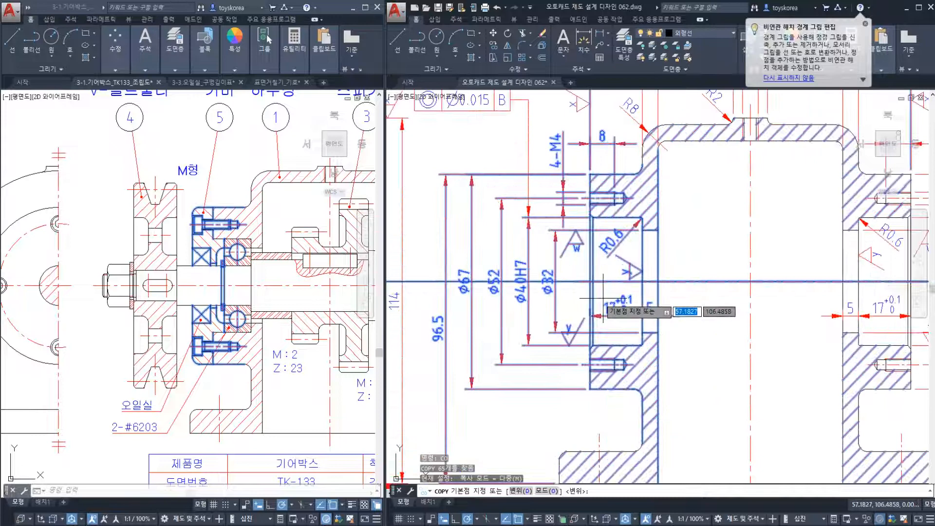
click(658, 282)
scroll(665, 274, down, 8)
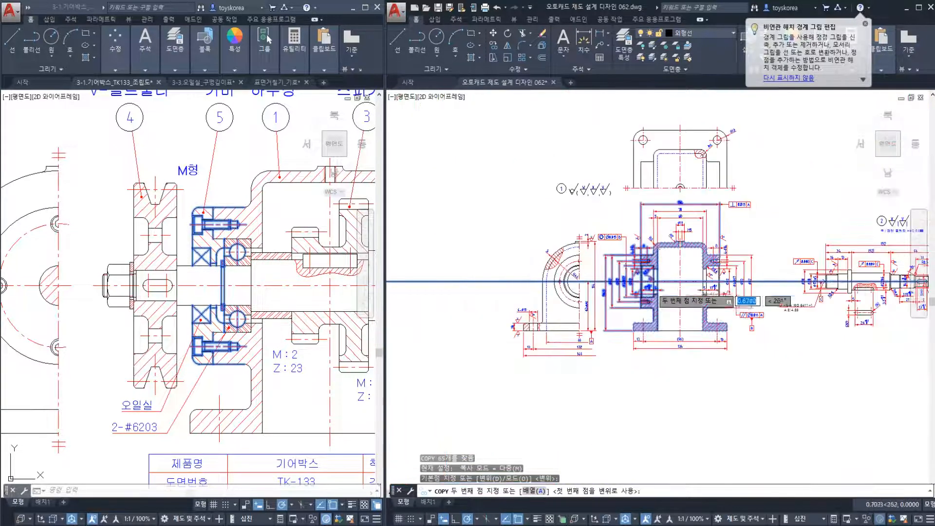
middle_drag(728, 338, 575, 356)
scroll(610, 328, up, 3)
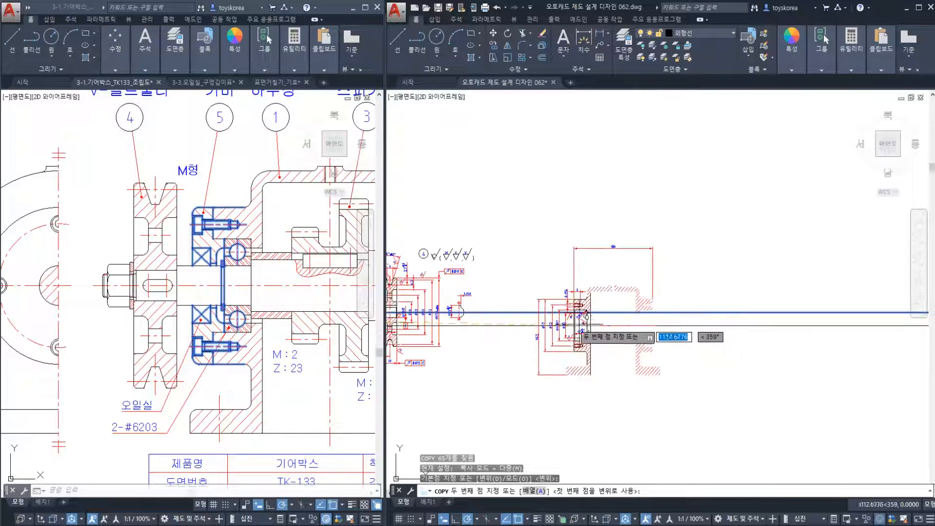
key(Escape)
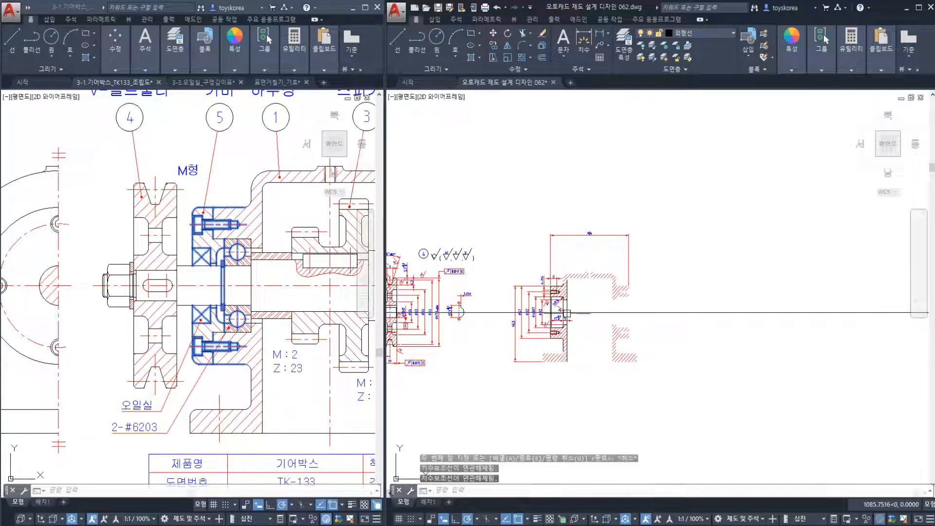
Erase the extra horizontal construction line and the section hatching from the copied housing portion.
scroll(591, 310, up, 4)
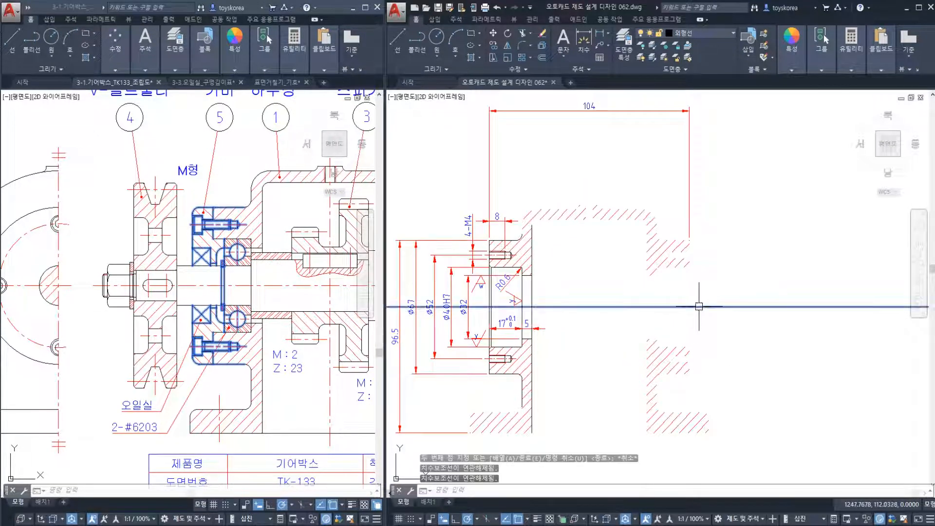
scroll(689, 309, down, 2)
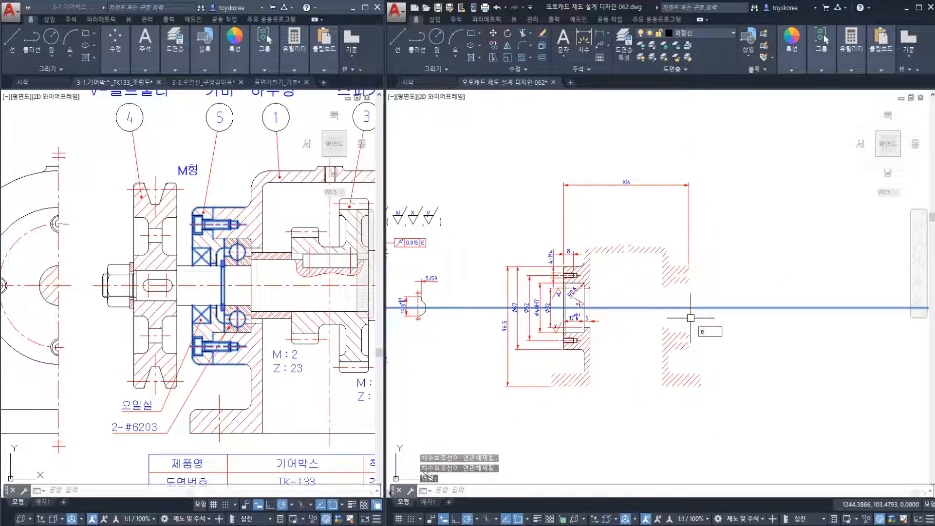
key(space)
click(707, 397)
click(646, 325)
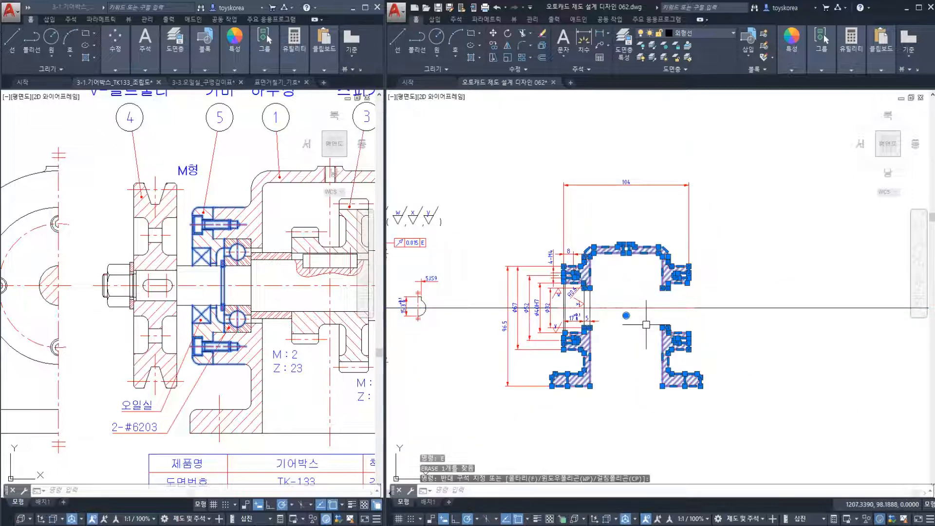
text(e)
key(space)
Erase the overall 104 width dimension and the 96.5, Ø67, Ø52, Ø40H7 and Ø32 vertical dimensions from the copied housing portion.
click(733, 240)
click(566, 161)
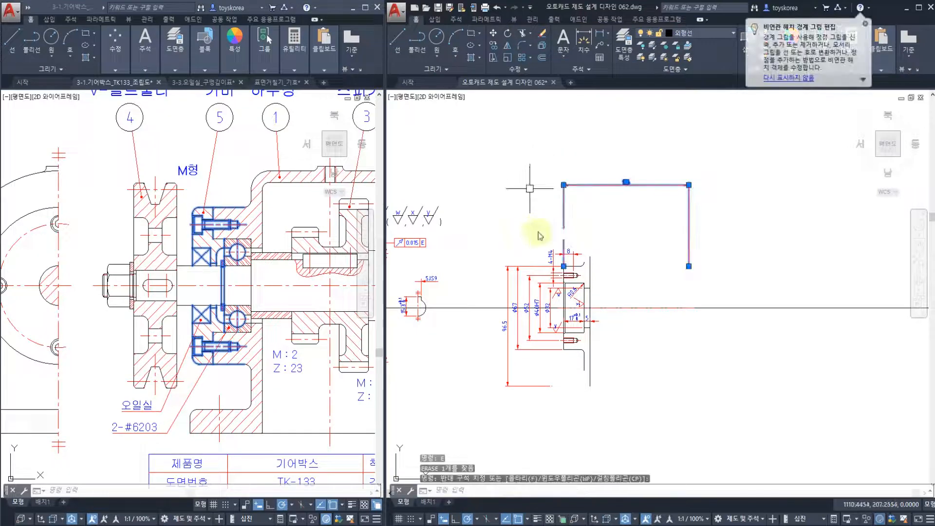
scroll(554, 288, up, 4)
middle_drag(567, 331, 584, 221)
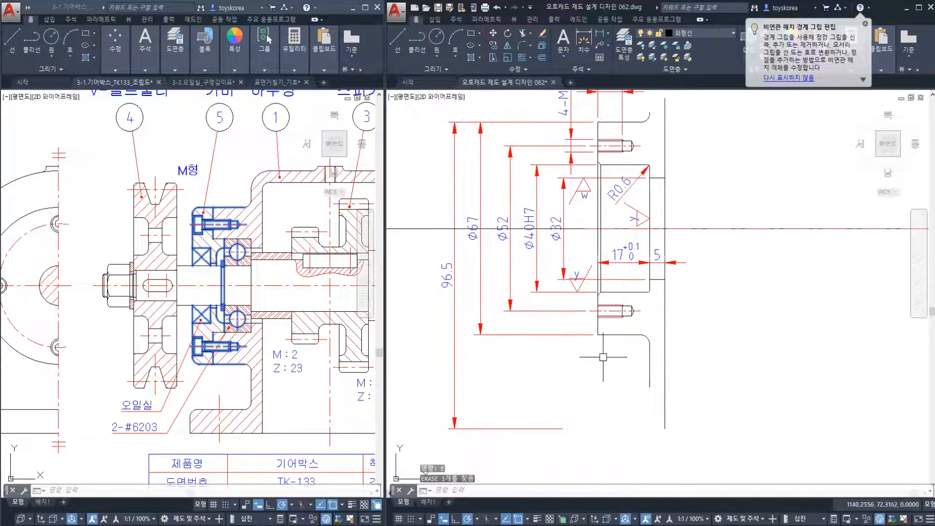
click(609, 385)
click(439, 261)
text(e)
key(space)
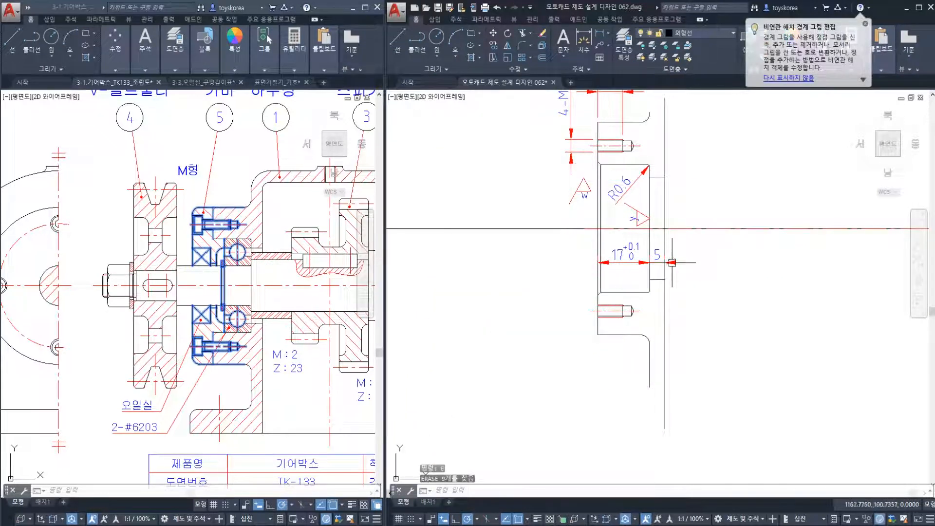
Erase the 5 and 17 width dimensions below the centreline of the copied bearing bore.
scroll(674, 261, up, 2)
click(685, 273)
click(662, 246)
text(e)
key(space)
click(614, 270)
click(597, 248)
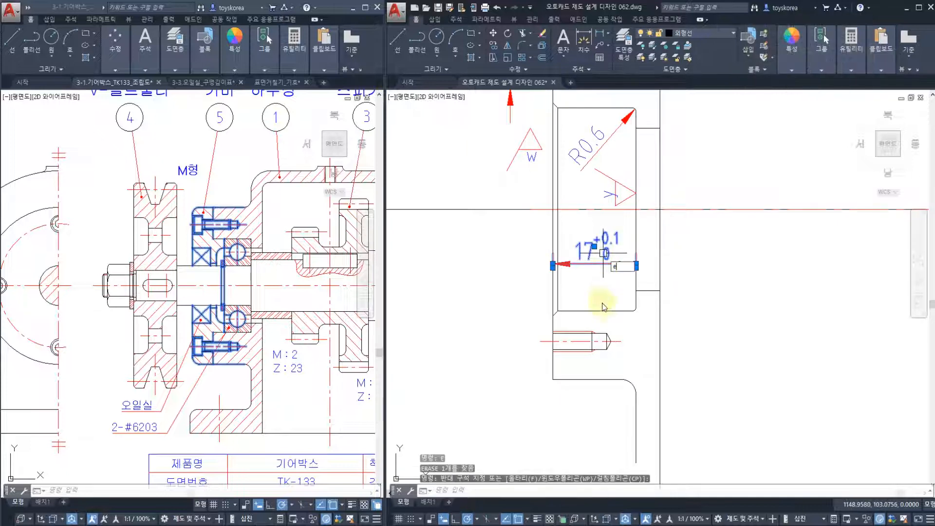
text(e)
key(space)
Erase the lower tapped hole together with its centreline from the copied portion.
click(529, 326)
click(630, 345)
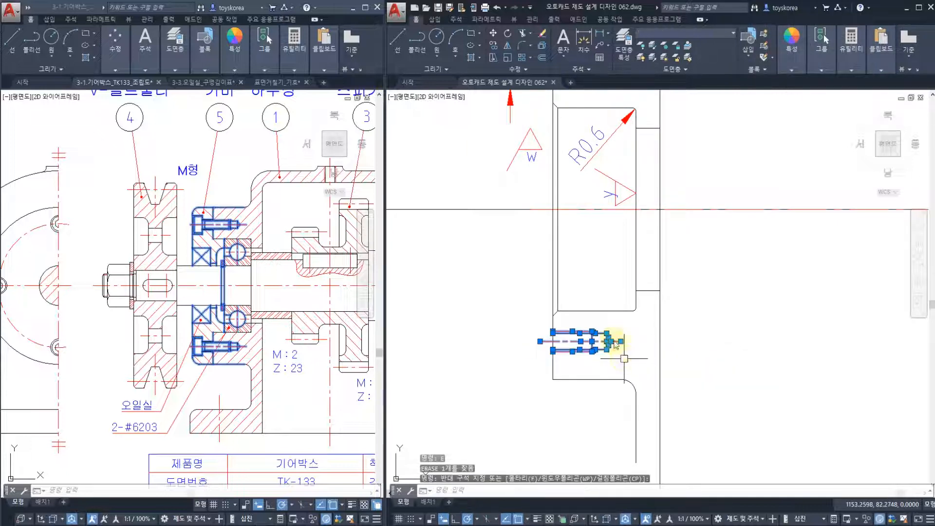
key(Return)
Erase the 4-M4 and 8 dimensions of the upper tapped hole and the w surface finish symbol.
middle_drag(585, 267, 578, 443)
click(570, 359)
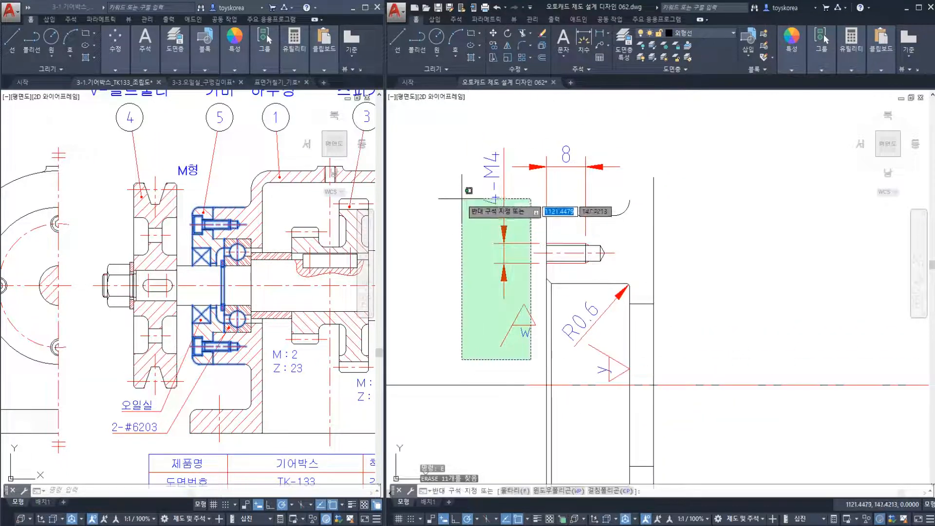
click(463, 192)
key(e)
key(Return)
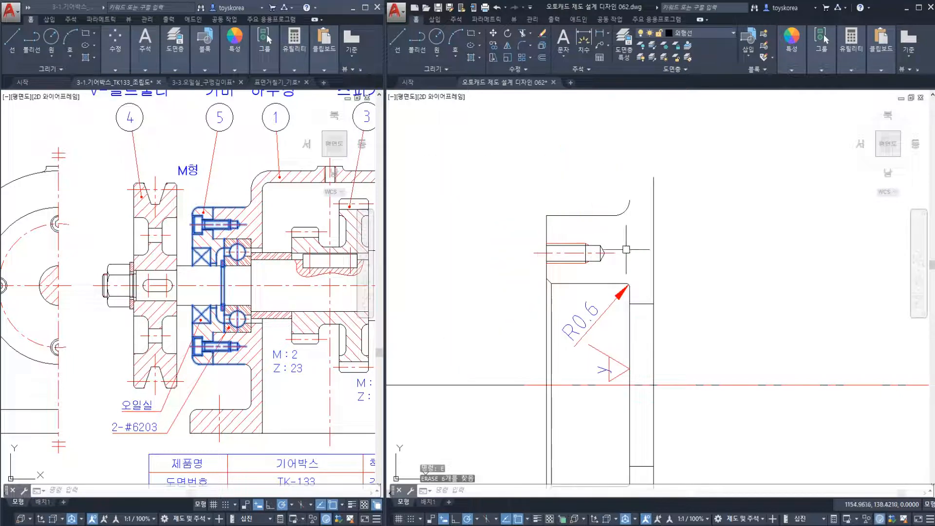
Erase the R0.6 radius dimension and the complete y surface finish symbol inside the bearing bore.
click(617, 373)
click(576, 304)
click(574, 341)
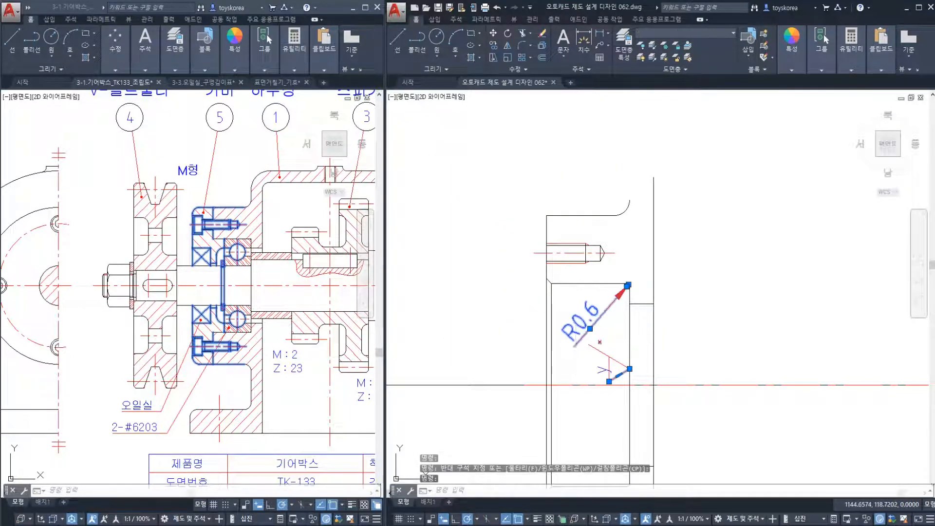
key(e)
key(Return)
click(597, 348)
key(e)
key(Return)
click(613, 368)
click(597, 353)
click(614, 385)
key(e)
key(Return)
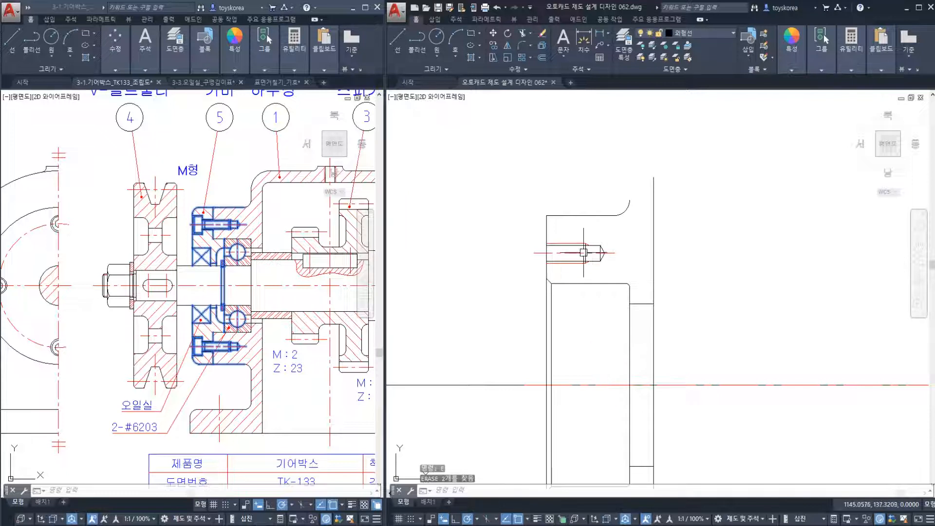
Highlight the bearing bore edges and the outer boss edges to compare them with the cover in the assembly.
scroll(581, 258, down, 2)
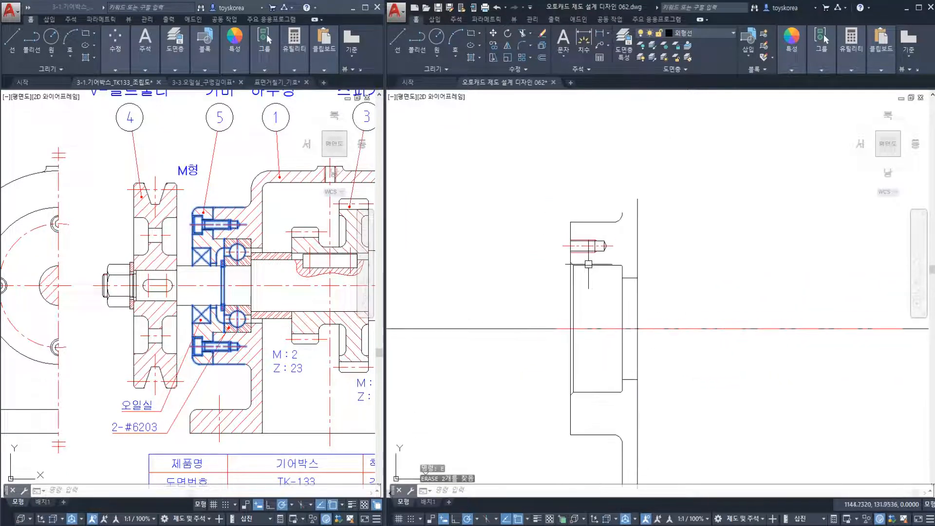
click(591, 265)
click(589, 393)
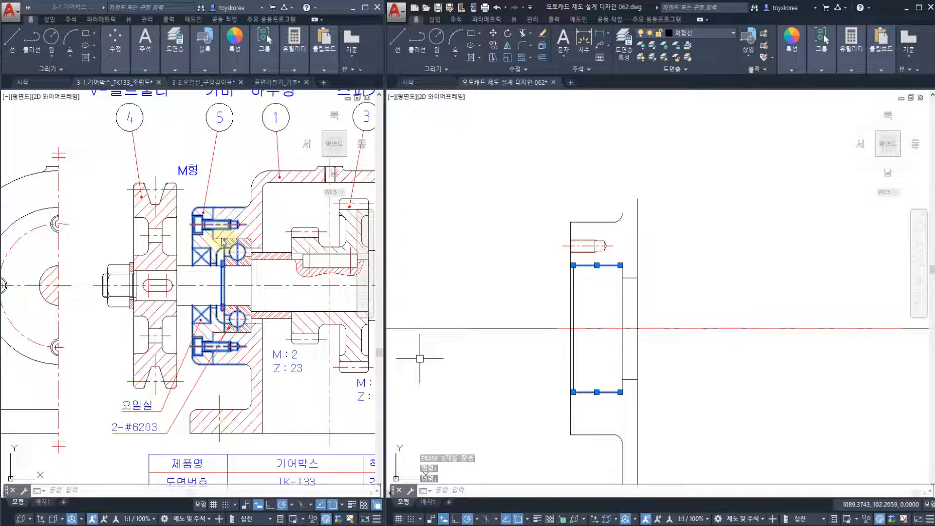
click(592, 222)
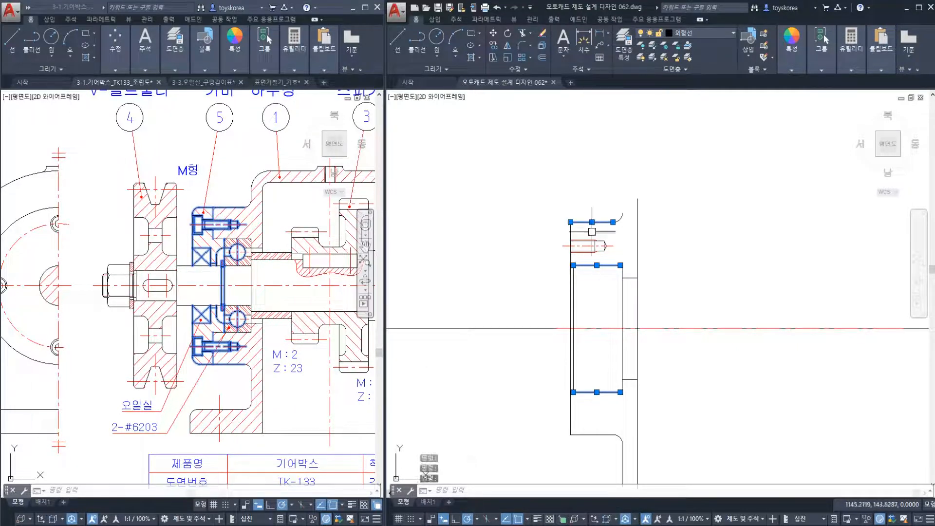
click(591, 435)
click(389, 387)
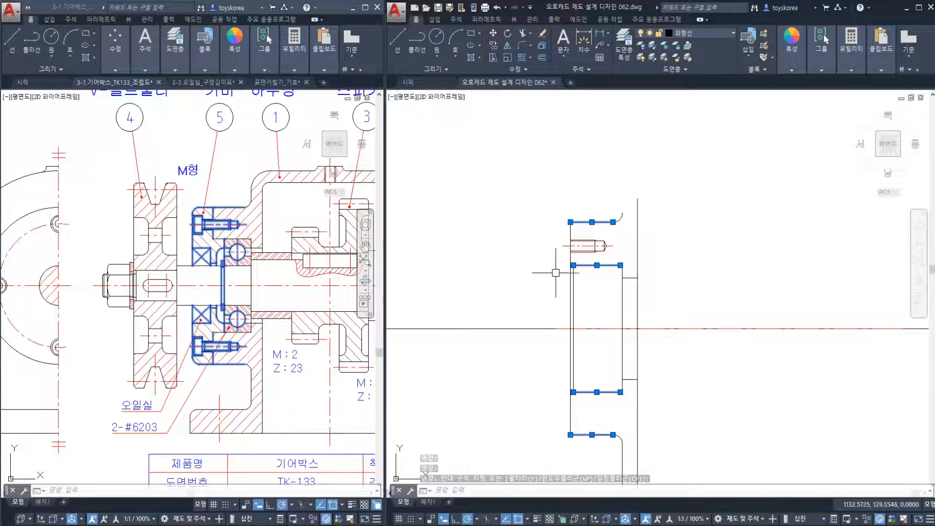
key(Escape)
click(585, 222)
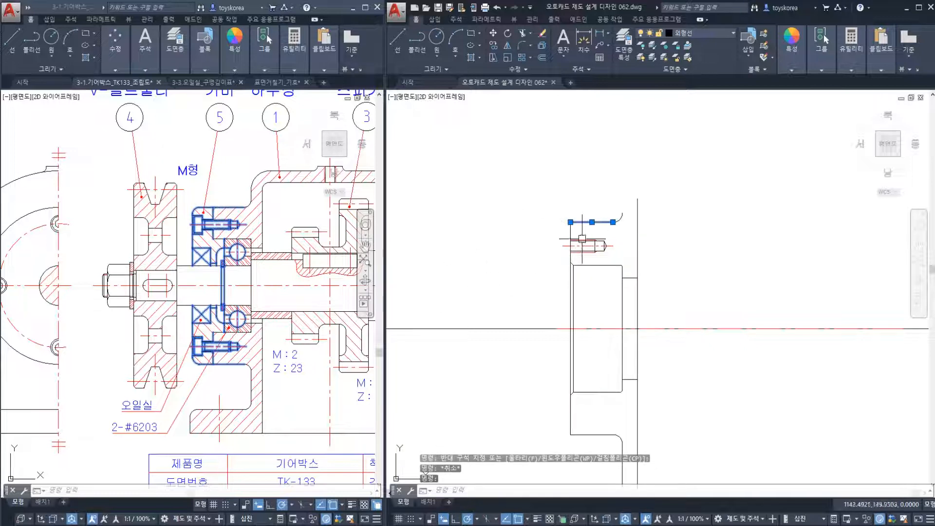
key(Escape)
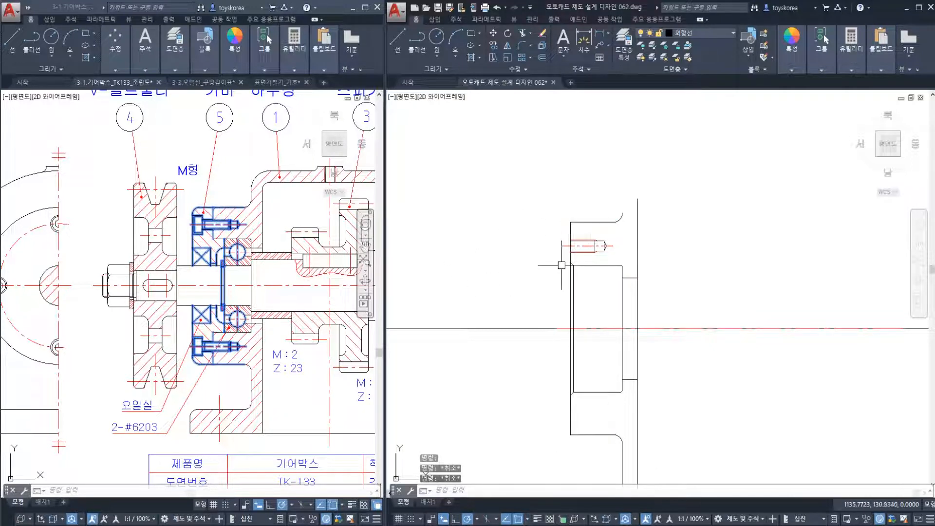
Erase the bearing bore outline and the adjoining smaller bore, keeping the outer boss contour and the vertical wall lines.
click(558, 254)
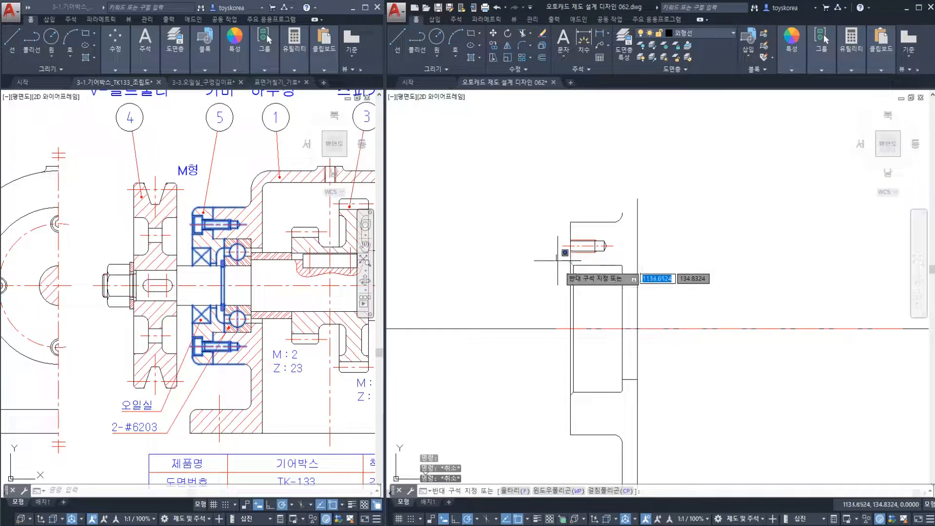
click(655, 393)
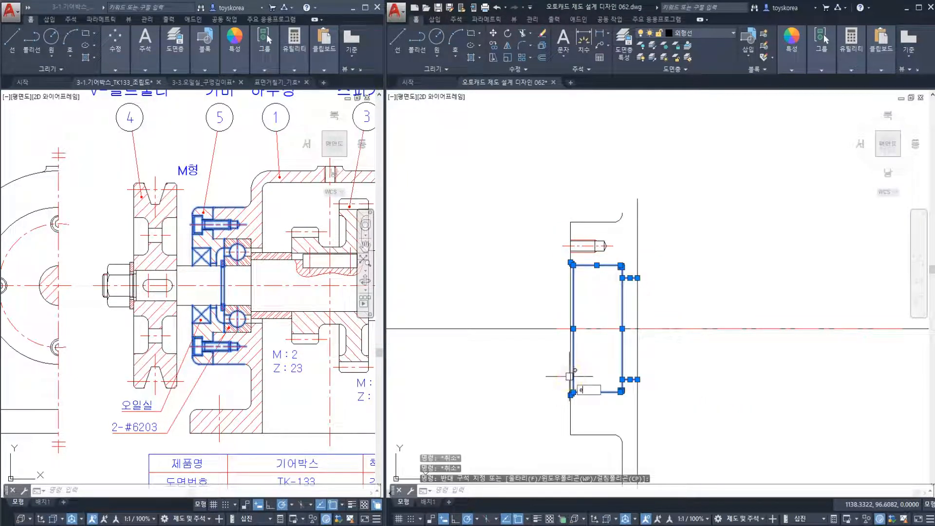
key(Delete)
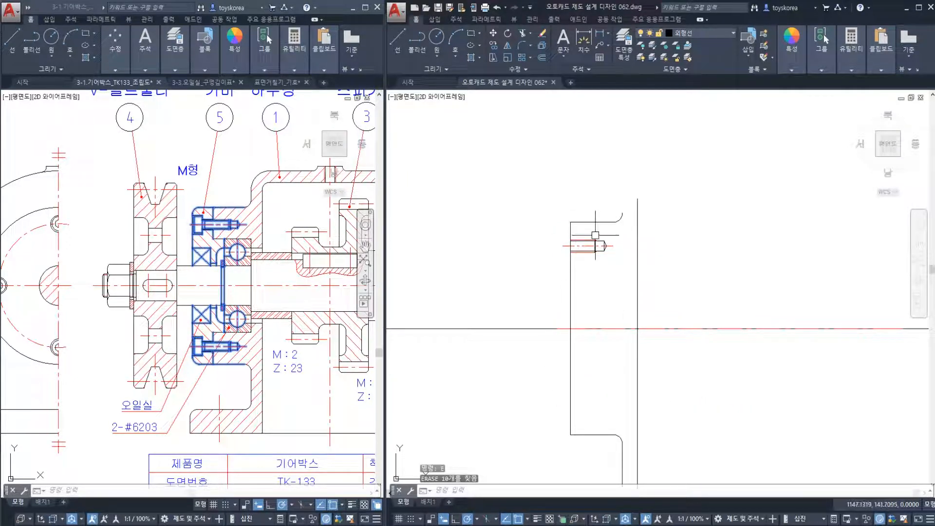
Erase the upper tapped hole's thread and drill lines, keeping only its centreline.
scroll(596, 236, up, 2)
click(617, 232)
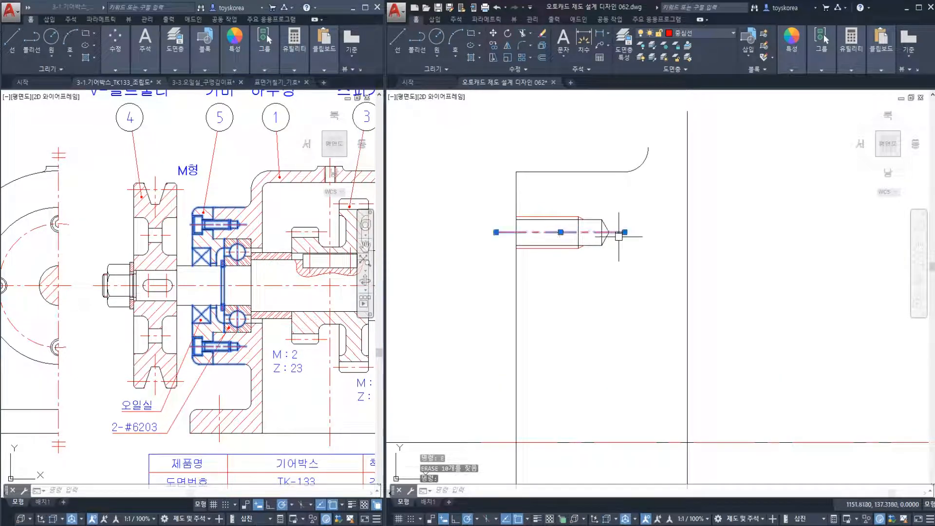
key(Escape)
click(615, 233)
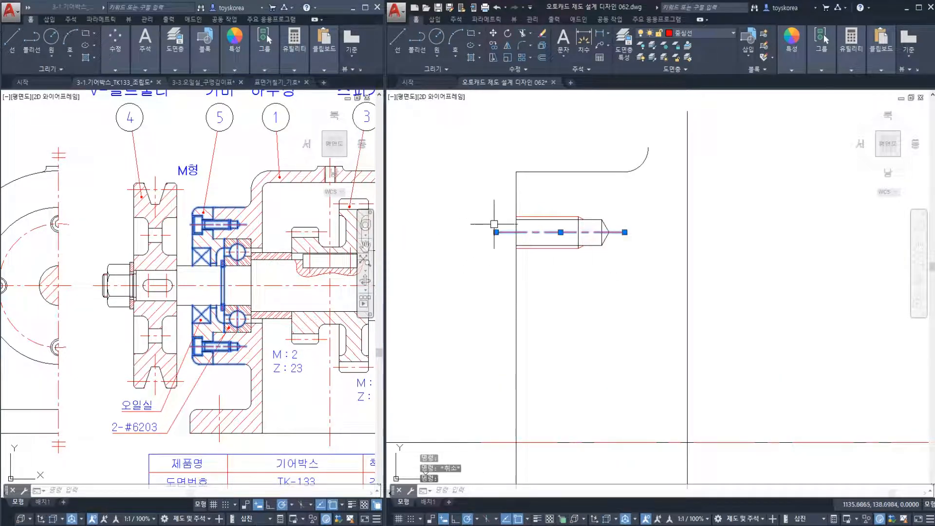
key(Escape)
click(610, 260)
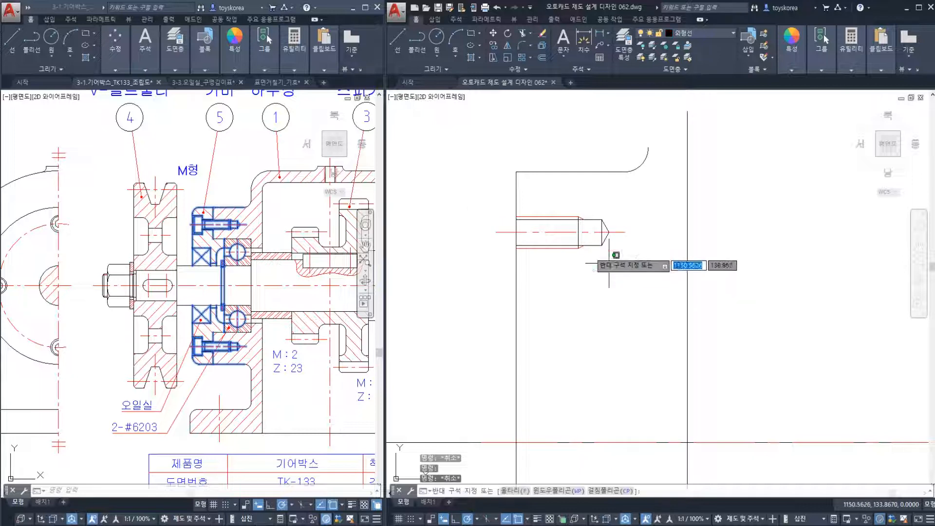
click(563, 239)
text(e)
key(space)
click(614, 223)
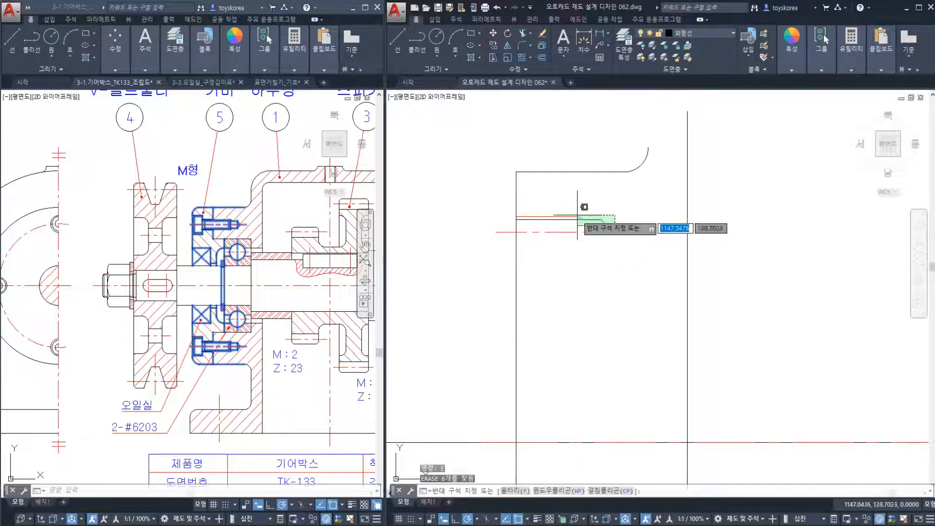
click(566, 209)
text(e)
key(space)
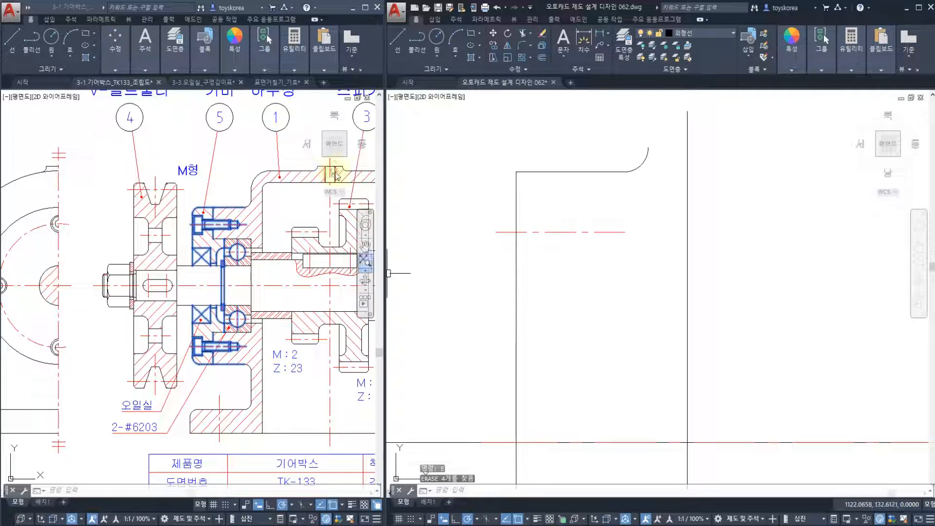
Clear the cover highlight in the assembly drawing and dimension the cover's flange thickness from its outer face to the housing face.
click(226, 183)
key(Escape)
middle_drag(227, 201, 240, 202)
text(d)
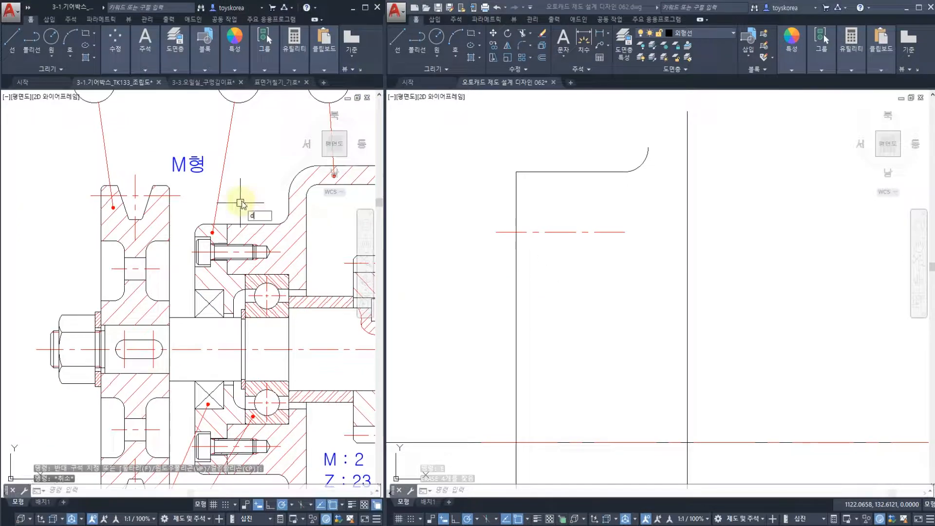
key(space)
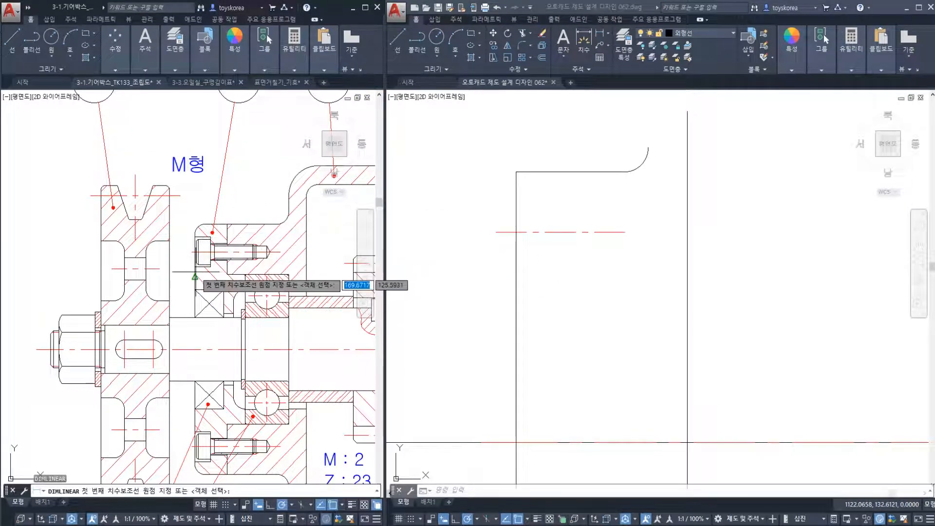
click(195, 267)
click(227, 261)
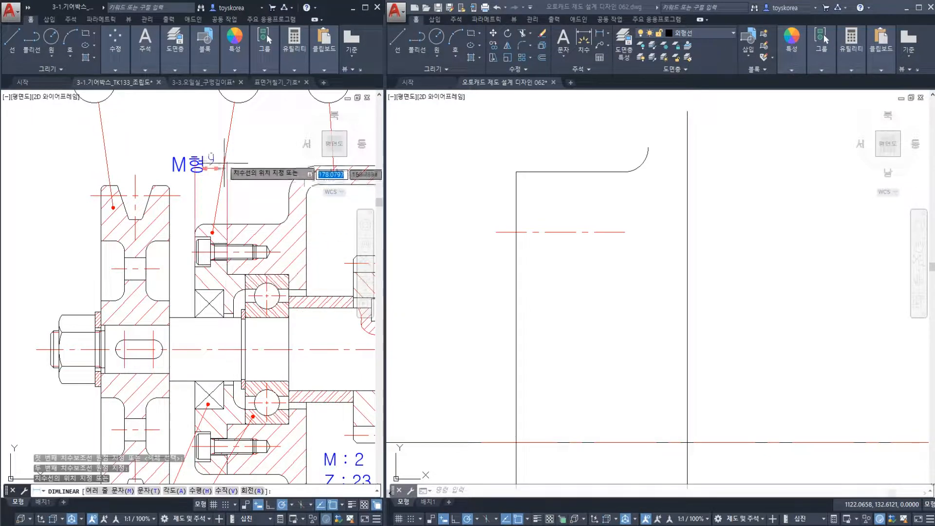
click(211, 142)
Dimension the cover's total width in the assembly from its outer face to the bearing face, above the flange thickness dimension.
key(Return)
click(244, 276)
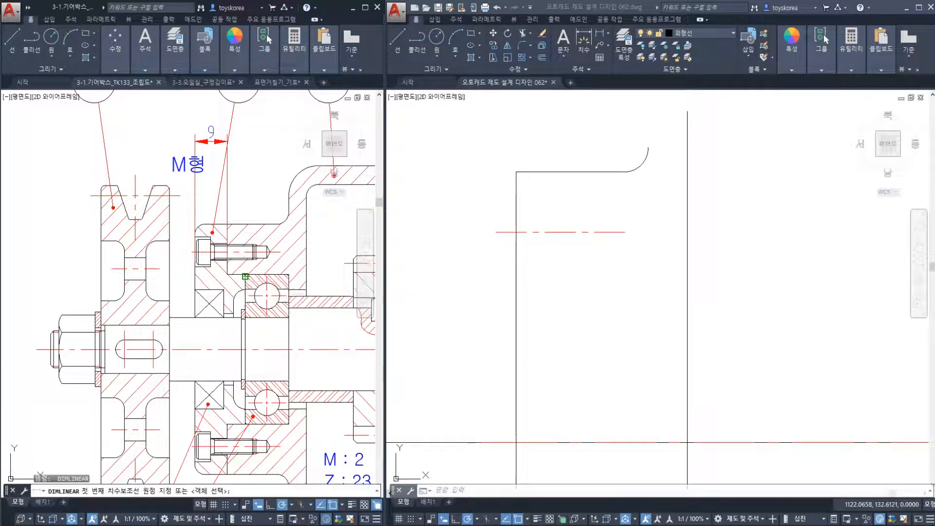
click(195, 273)
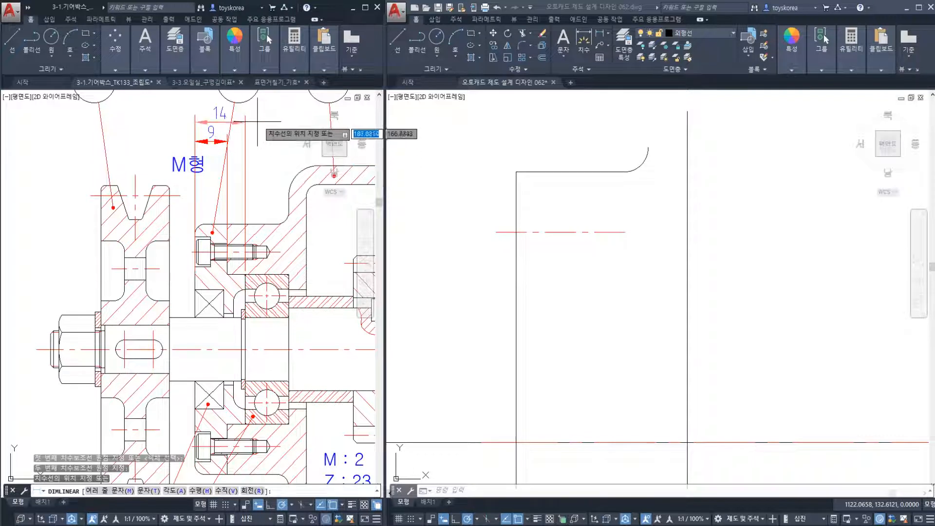
click(244, 119)
key(Escape)
In the part drawing, offset the boss's left vertical face line 9 mm to the inside for the cover's flange thickness.
click(556, 317)
scroll(545, 299, down, 2)
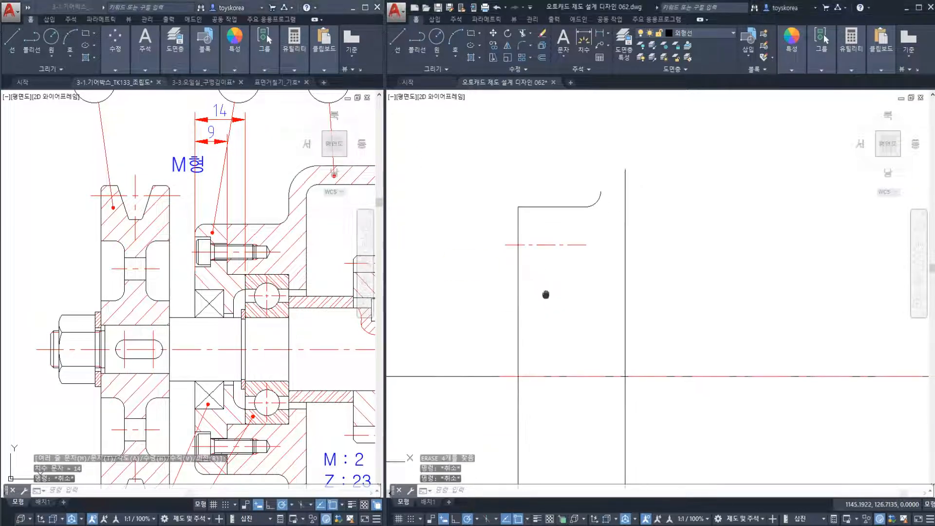
text(o)
key(Return)
text(9)
key(Return)
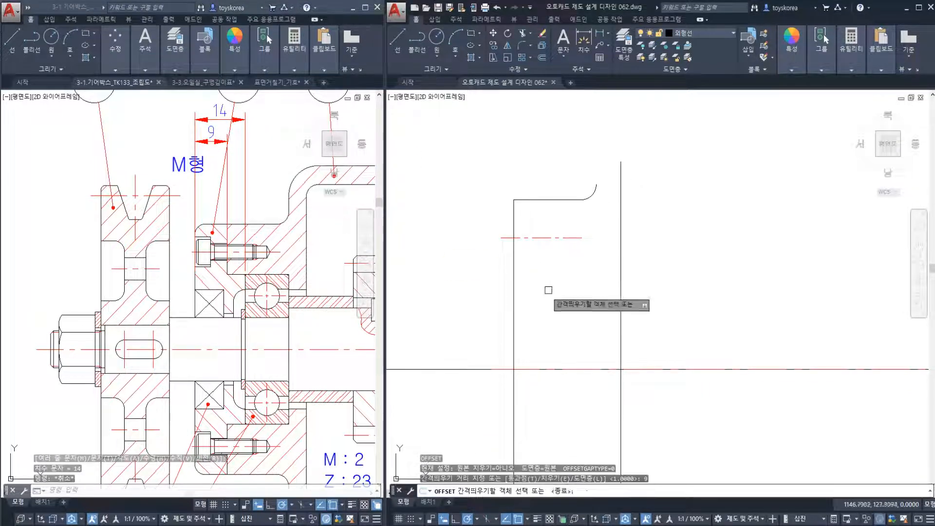
click(514, 312)
click(540, 306)
key(Escape)
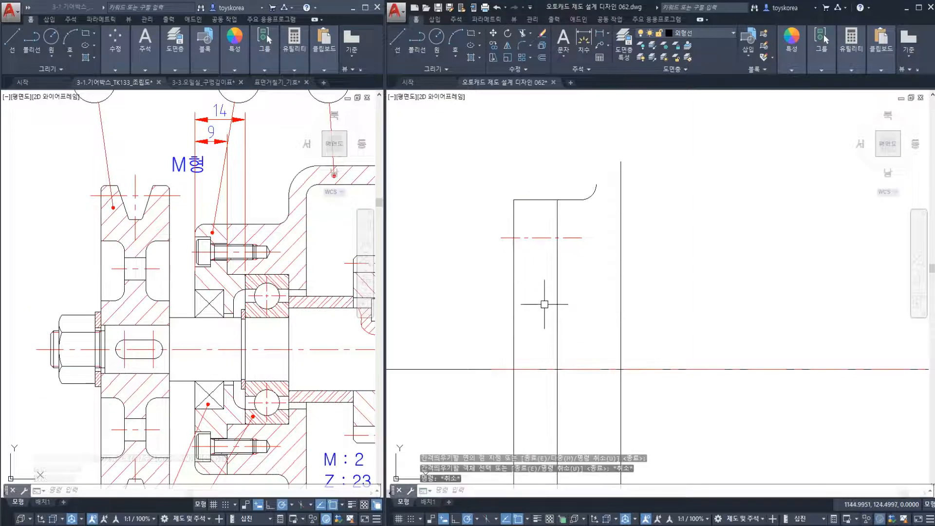
Offset the same left vertical face line 14 mm to the inside for the cover's total width.
middle_drag(543, 302, 531, 285)
text(o)
key(Return)
text(14)
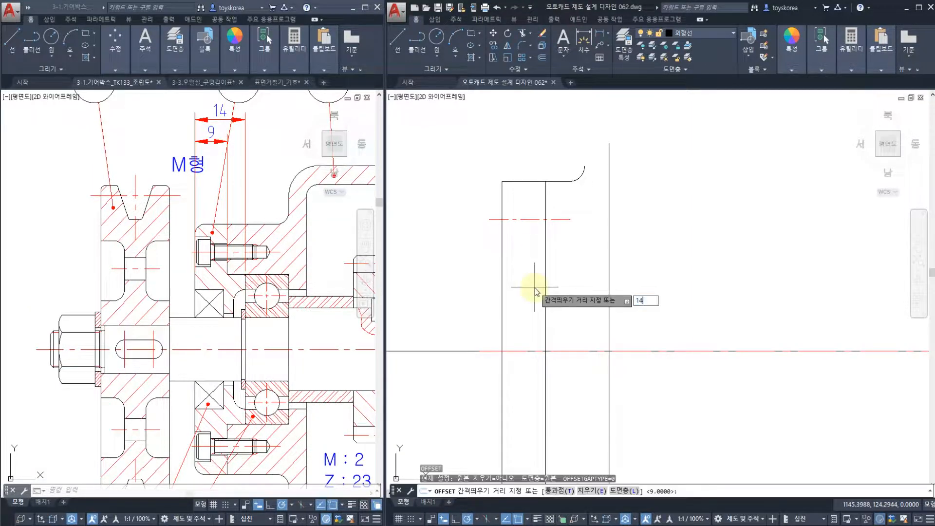
key(Return)
click(503, 296)
click(524, 296)
key(Escape)
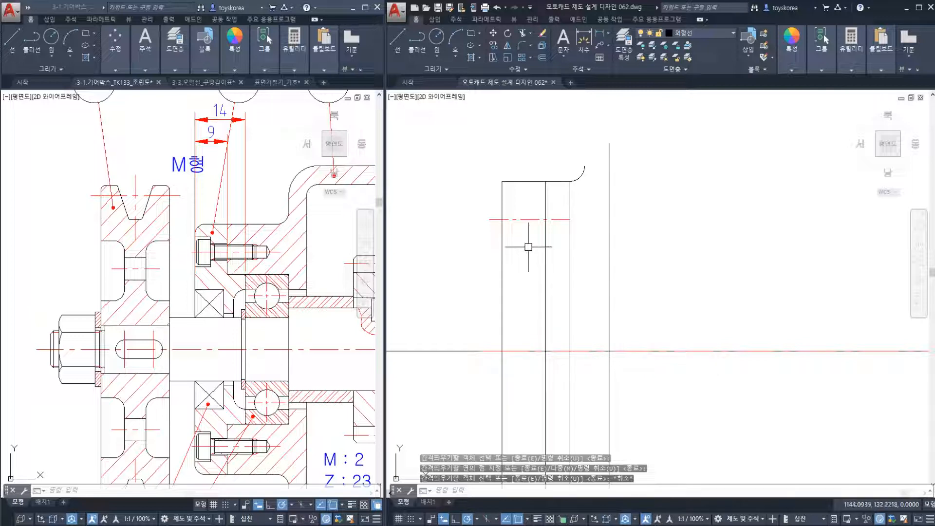
scroll(536, 237, down, 2)
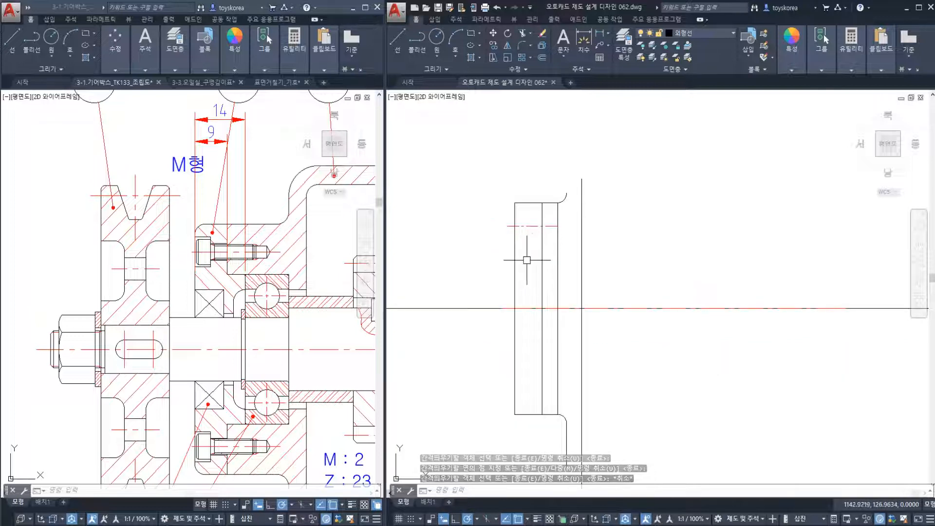
click(485, 279)
key(Escape)
key(Escape)
scroll(502, 274, down, 2)
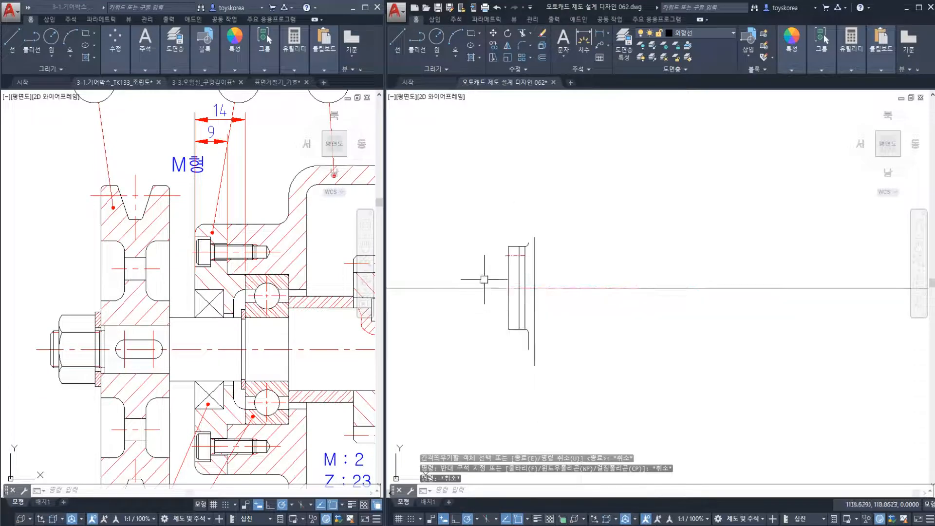
Copy the housing's two Ø40H7 bore lines onto the cover outline, aligned on the horizontal centre line.
scroll(498, 270, up, 2)
middle_drag(565, 265, 602, 257)
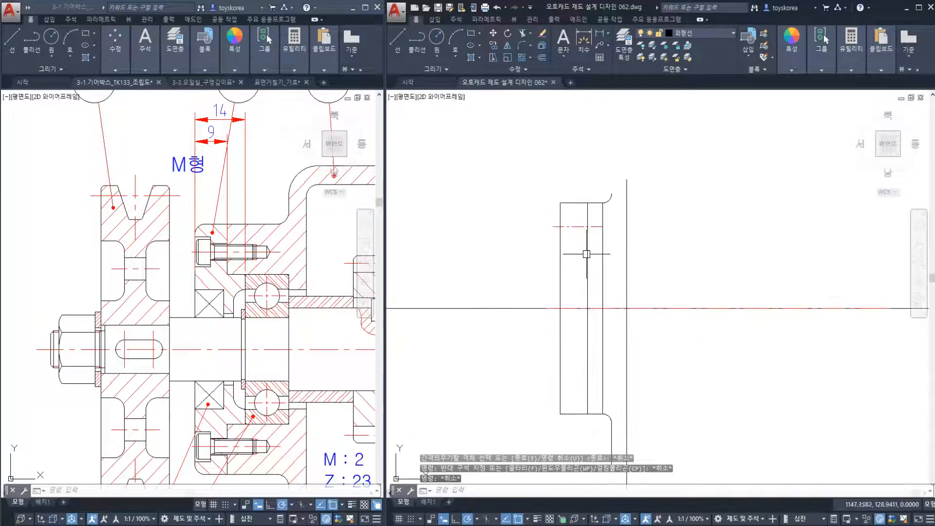
scroll(572, 259, down, 2)
middle_drag(480, 277, 662, 267)
scroll(660, 266, down, 5)
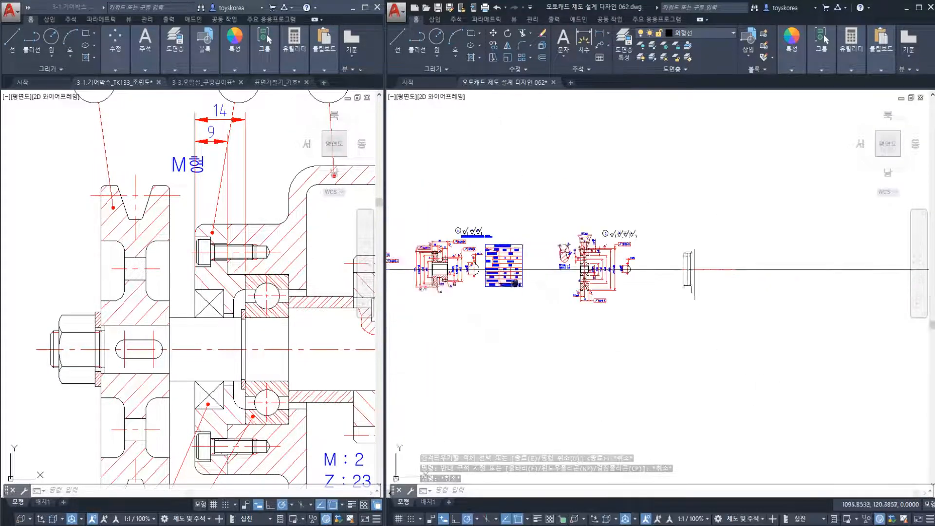
middle_drag(439, 280, 665, 304)
middle_drag(533, 306, 704, 306)
scroll(642, 229, up, 10)
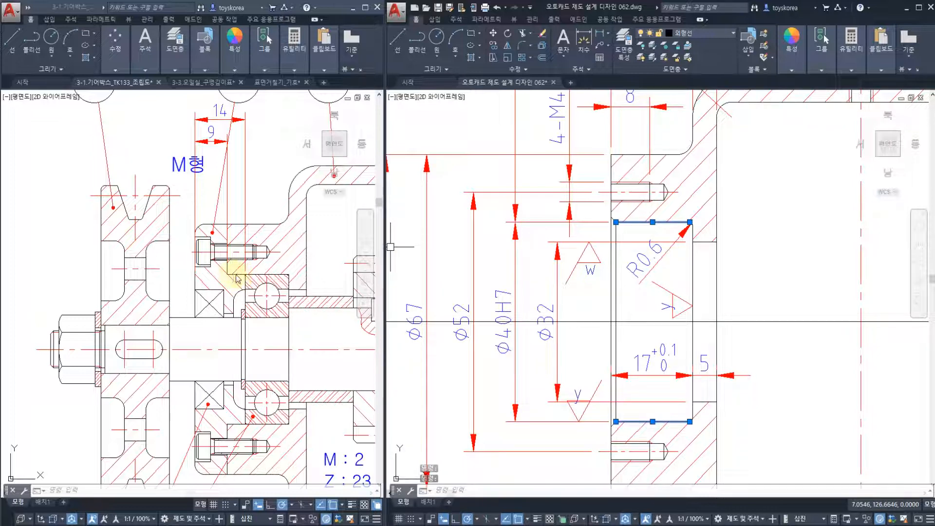
middle_drag(646, 327, 634, 320)
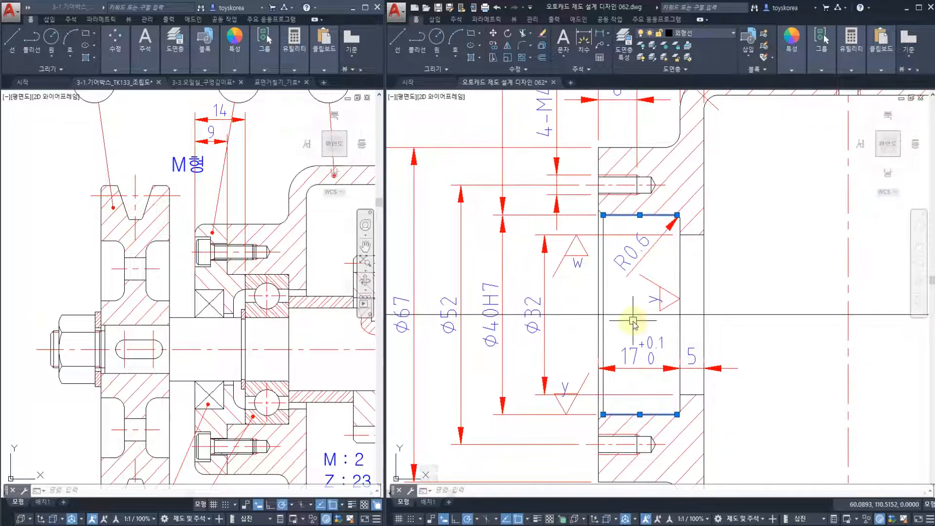
key(Return)
click(603, 315)
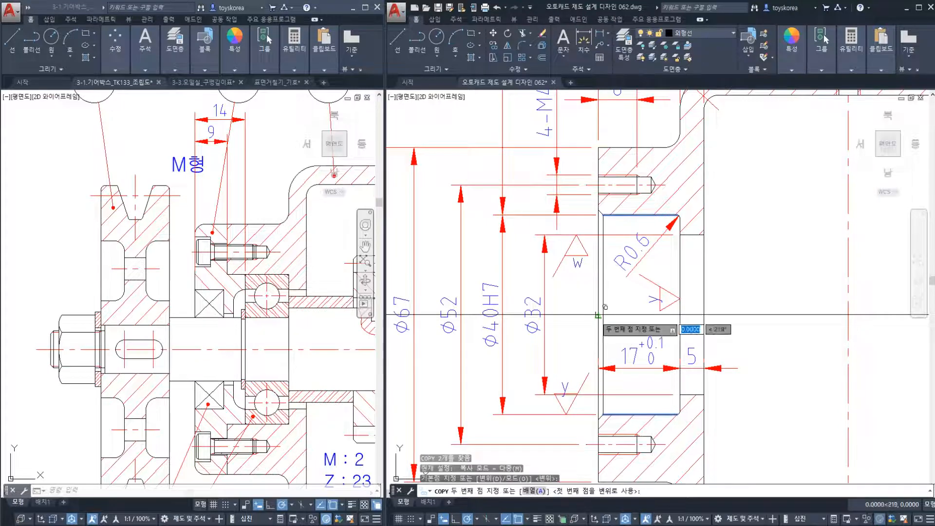
scroll(604, 315, down, 6)
scroll(606, 319, down, 5)
scroll(634, 319, up, 12)
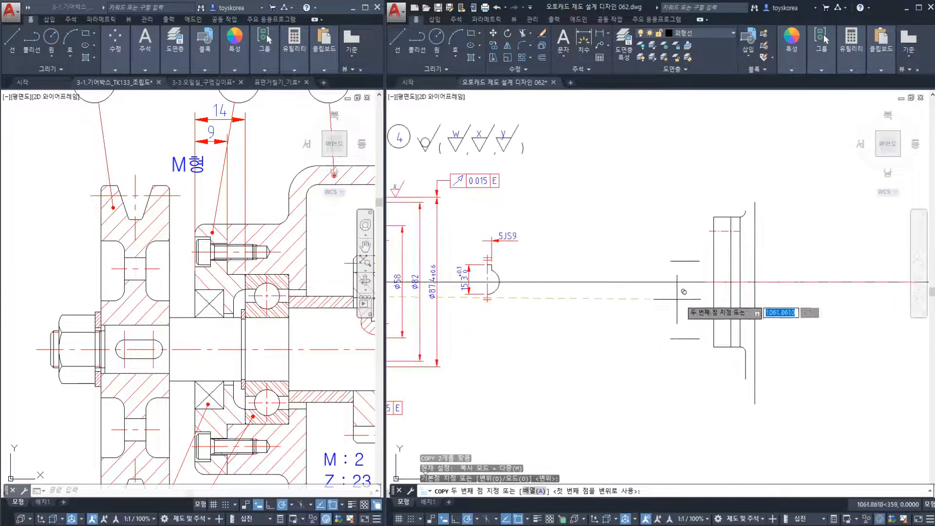
scroll(656, 310, up, 3)
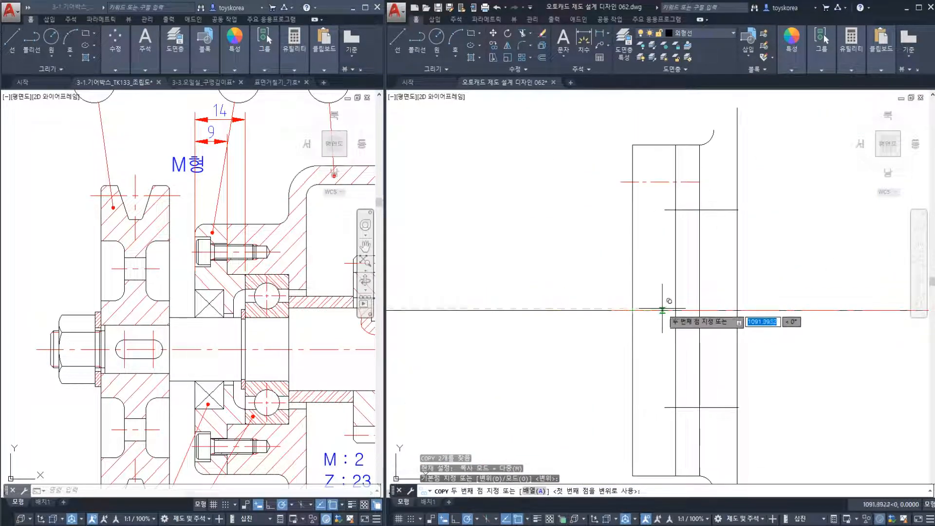
click(656, 310)
key(Escape)
key(Escape)
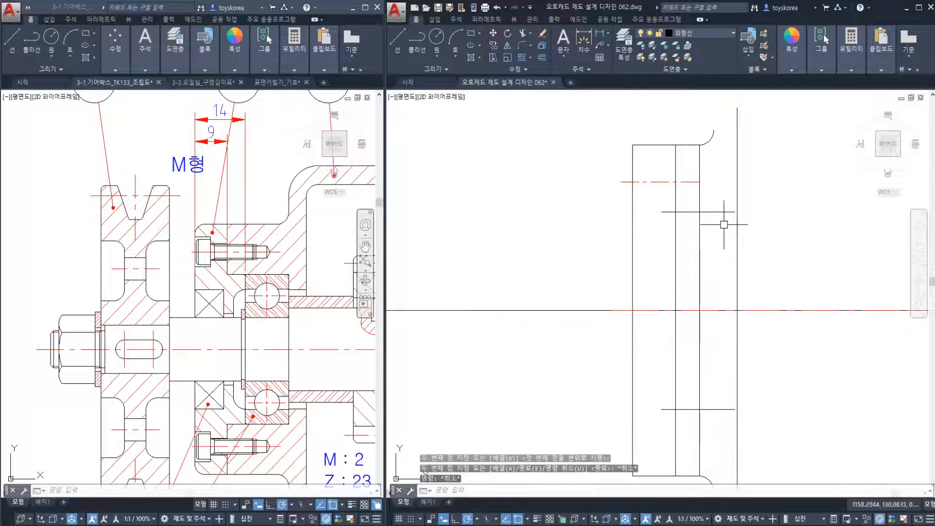
middle_drag(718, 255, 697, 248)
text(e)
key(space)
key(Escape)
key(Escape)
key(Escape)
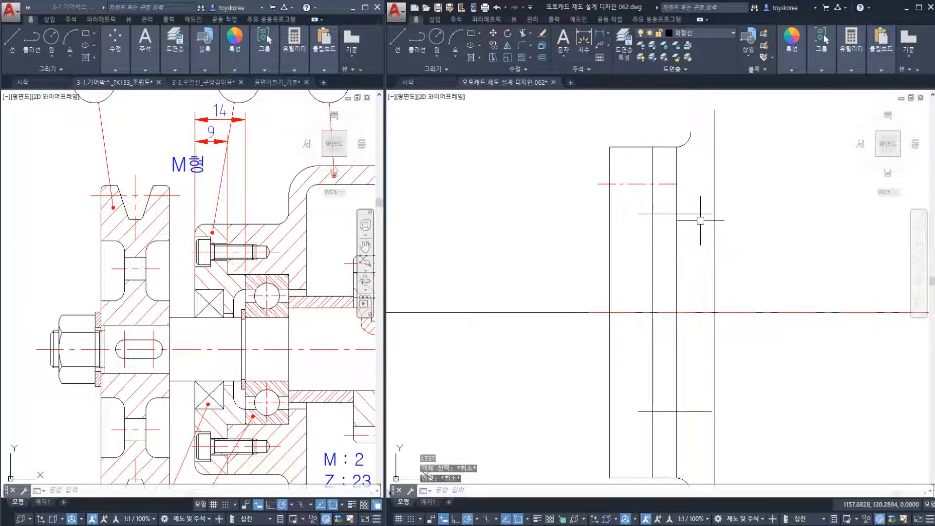
Add a linear dimension between the upper and lower copied bore lines to check the spigot diameter.
text(dli)
key(Return)
click(708, 215)
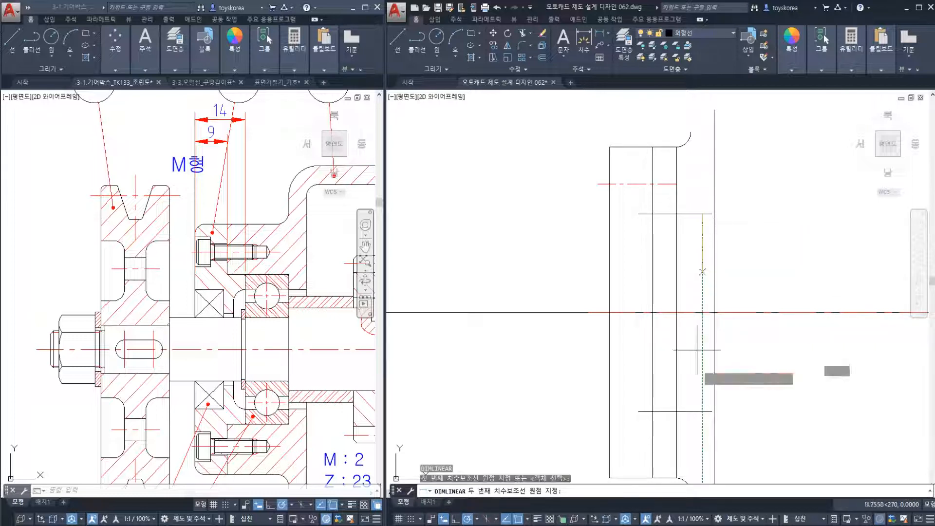
click(707, 410)
click(782, 388)
key(Escape)
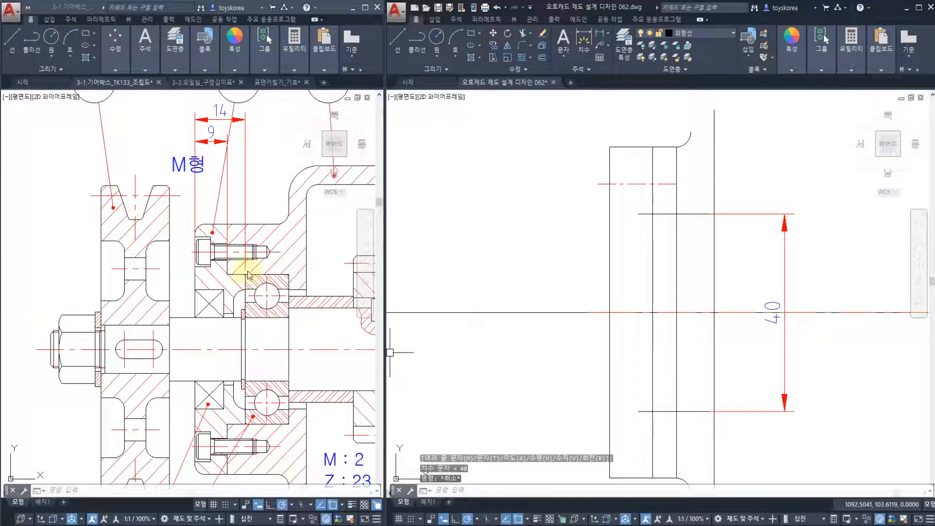
key(Escape)
key(Escape)
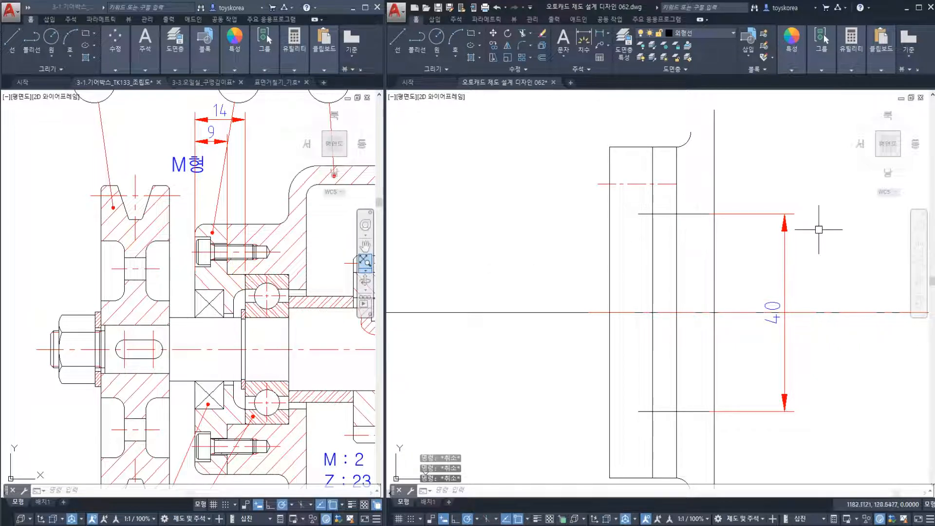
Erase the check dimension beside the copied bore lines.
click(785, 216)
text(e)
key(Return)
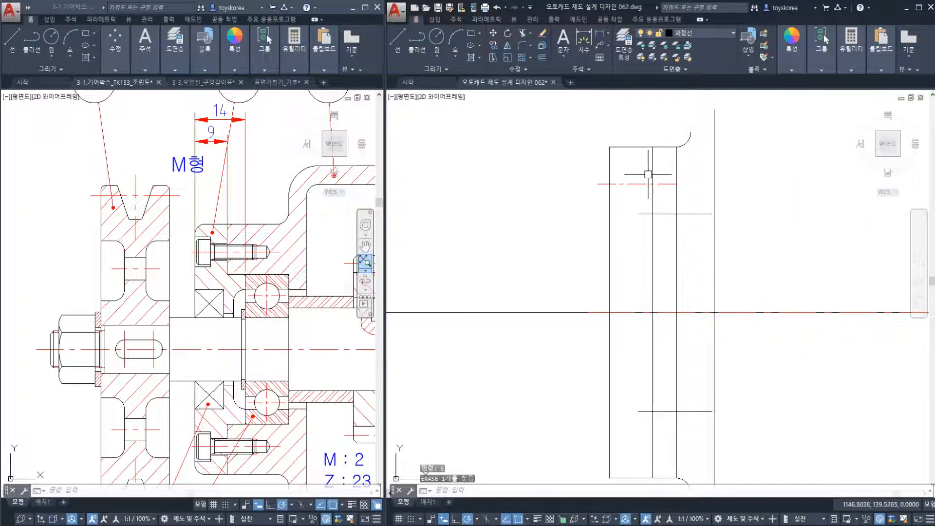
Join the flange's top edge to the 9 mm offset line in a sharp corner with Fillet.
text(f)
key(Return)
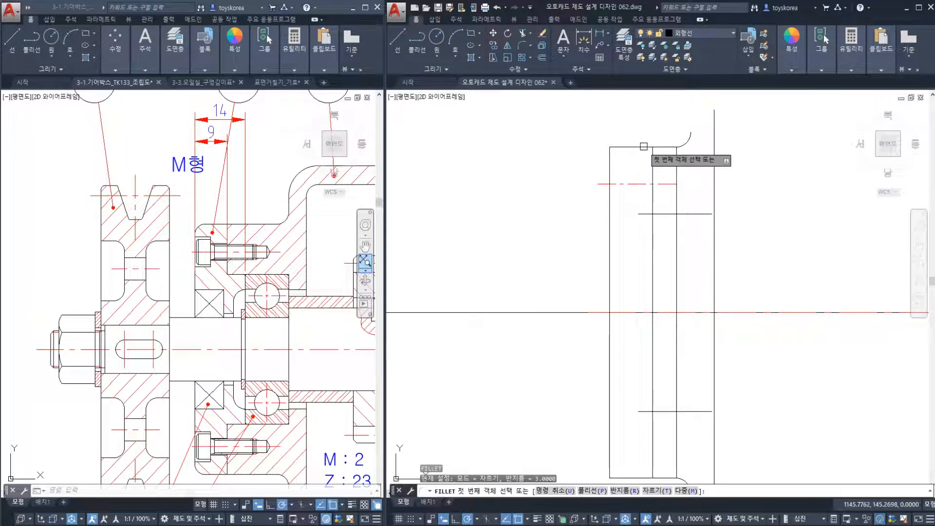
click(642, 147)
click(654, 184)
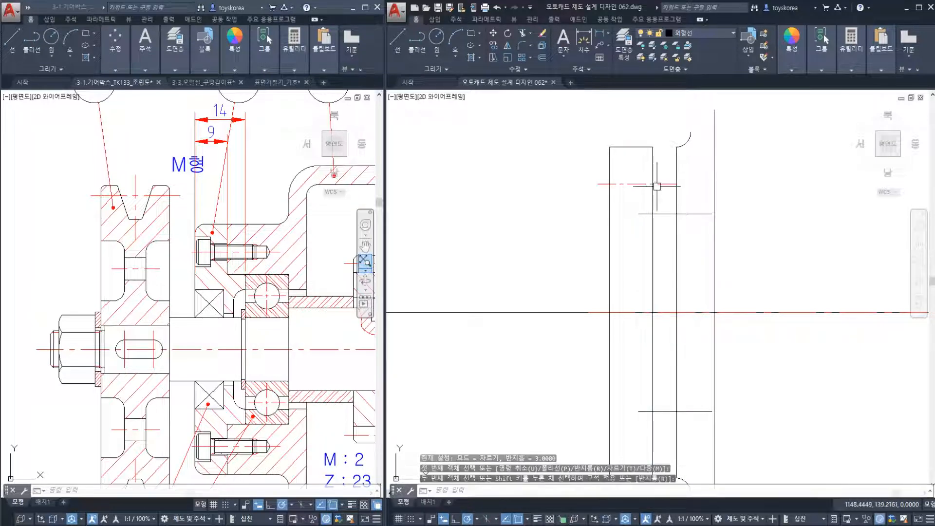
Join both copied bore lines to the 14 mm offset line in sharp corners, and square off the flange's lower inner corner.
key(Return)
click(671, 215)
click(677, 228)
middle_drag(676, 385, 687, 279)
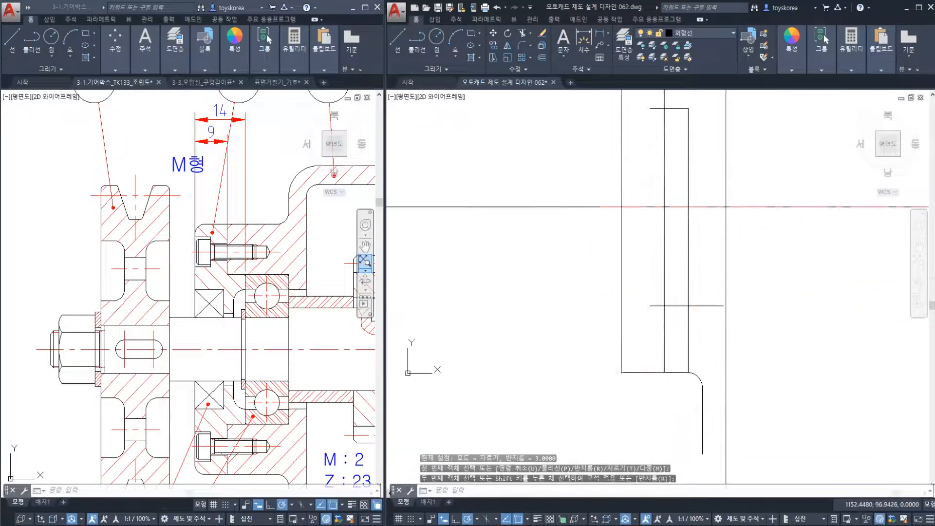
key(Return)
click(679, 306)
shift+click(688, 300)
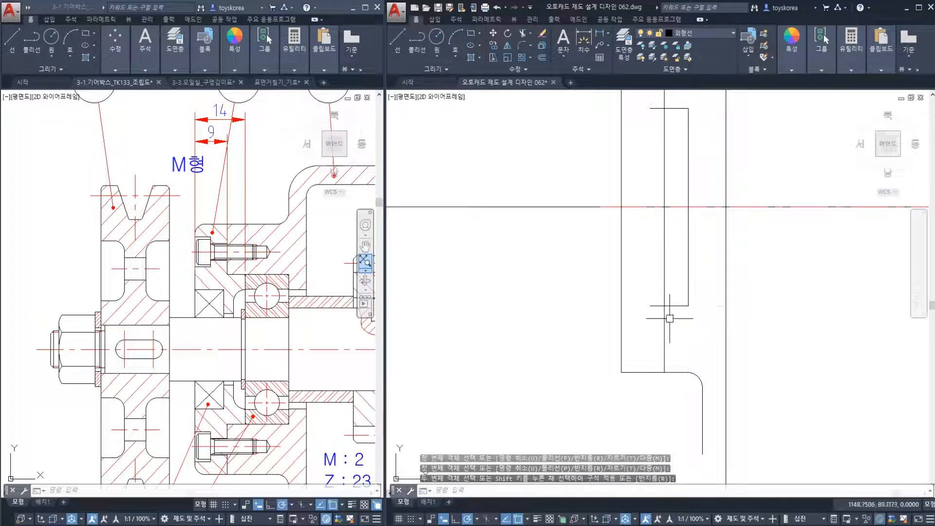
key(Return)
key(Escape)
Erase the leftover housing wall lines and the upper and lower fillet arcs beside the cover outline.
scroll(685, 251, down, 3)
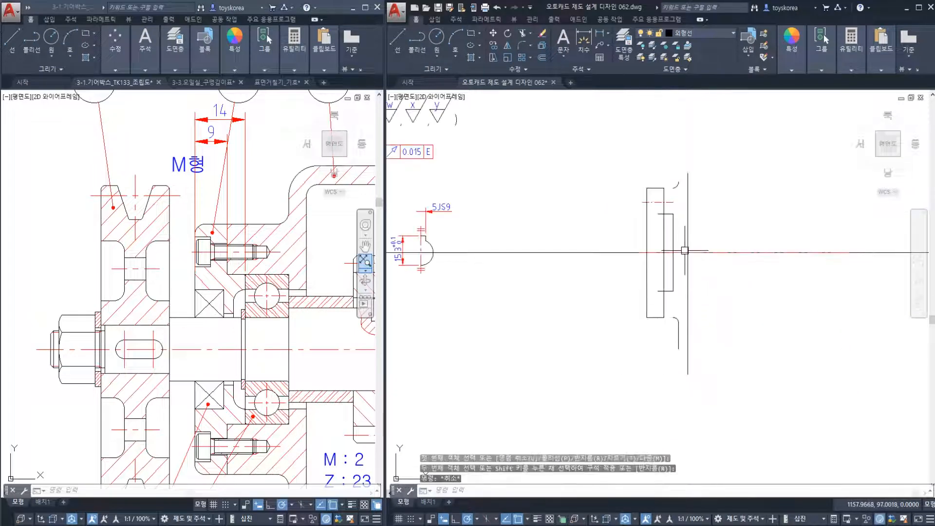
scroll(685, 251, up, 2)
click(725, 408)
click(661, 347)
text(e)
key(Return)
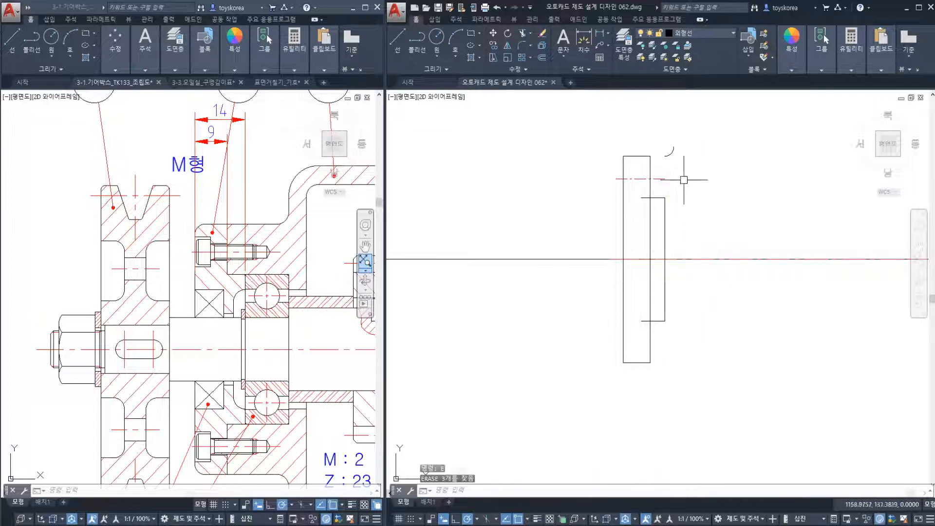
click(682, 168)
click(656, 125)
text(e)
key(Return)
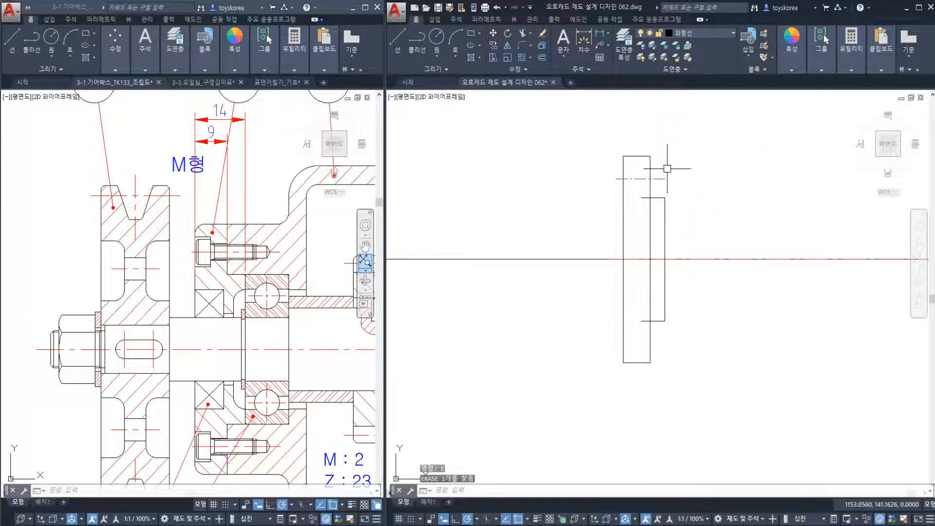
scroll(668, 168, up, 2)
key(Escape)
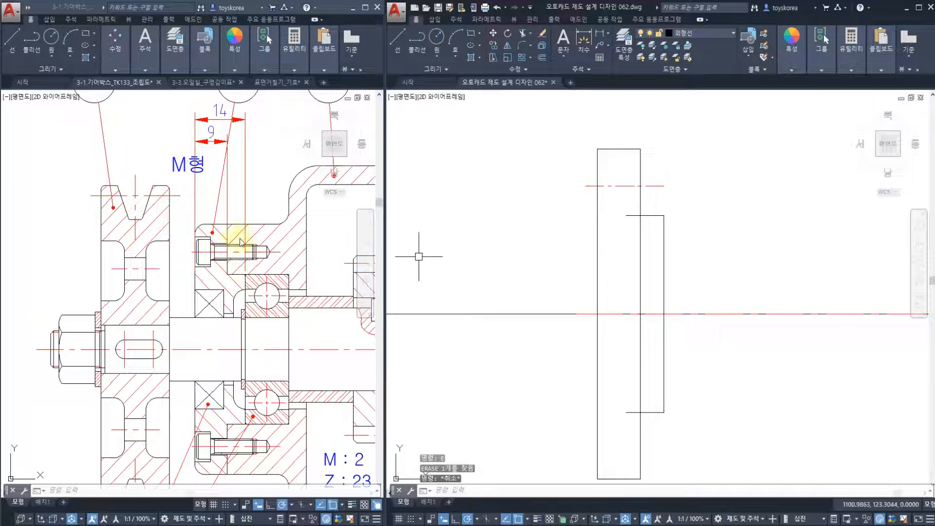
Check the tapped bolt hole callout on the housing's section view, and return to the cover outline.
click(493, 216)
key(Escape)
scroll(488, 248, down, 6)
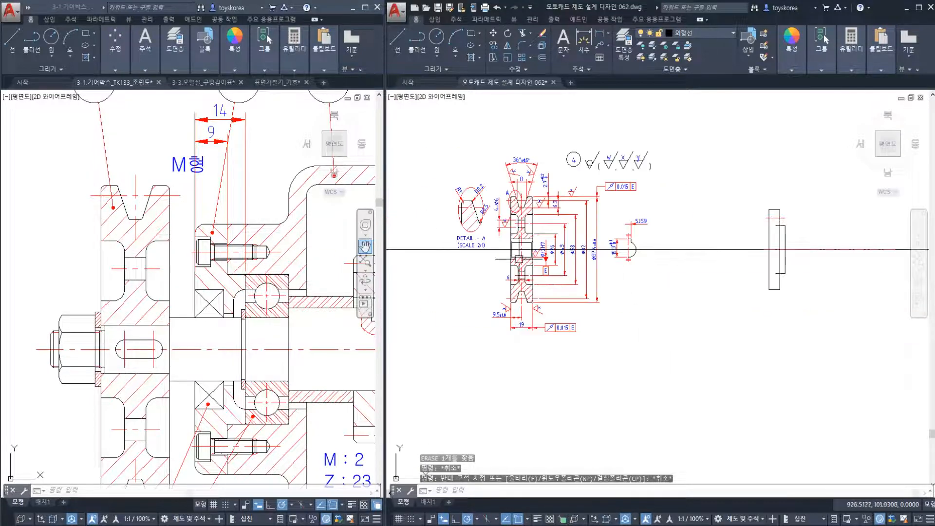
mouse_move(504, 261)
middle_down()
mouse_move(713, 275)
mouse_move(712, 263)
middle_up()
middle_drag(532, 246, 745, 245)
middle_drag(593, 250, 817, 242)
scroll(465, 231, up, 6)
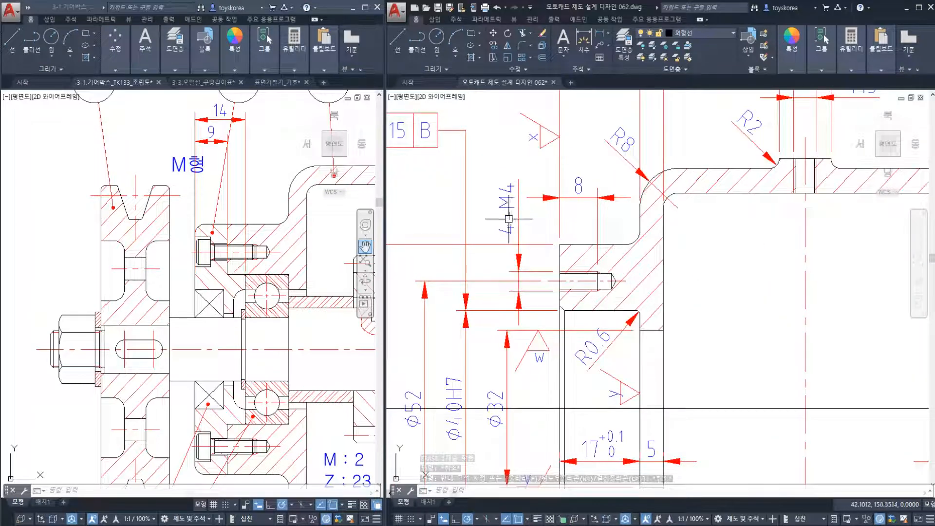
scroll(537, 282, down, 10)
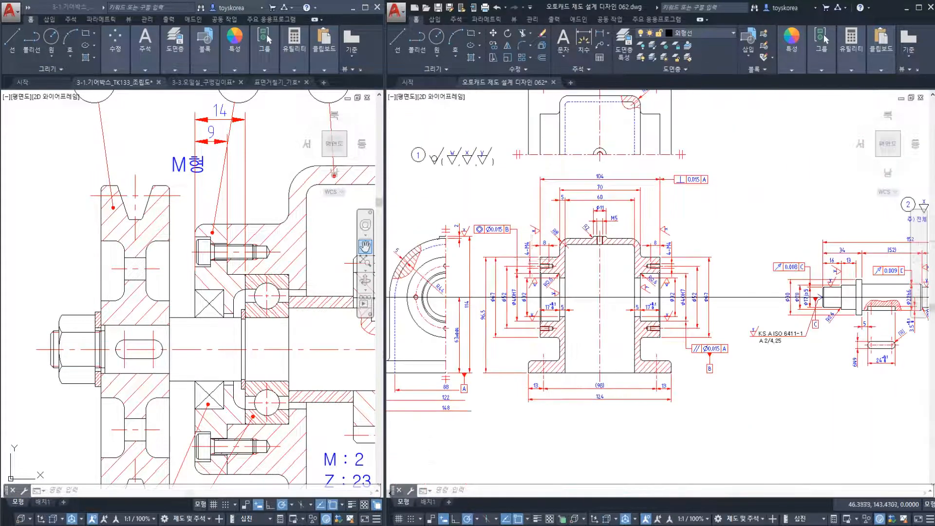
scroll(617, 250, up, 5)
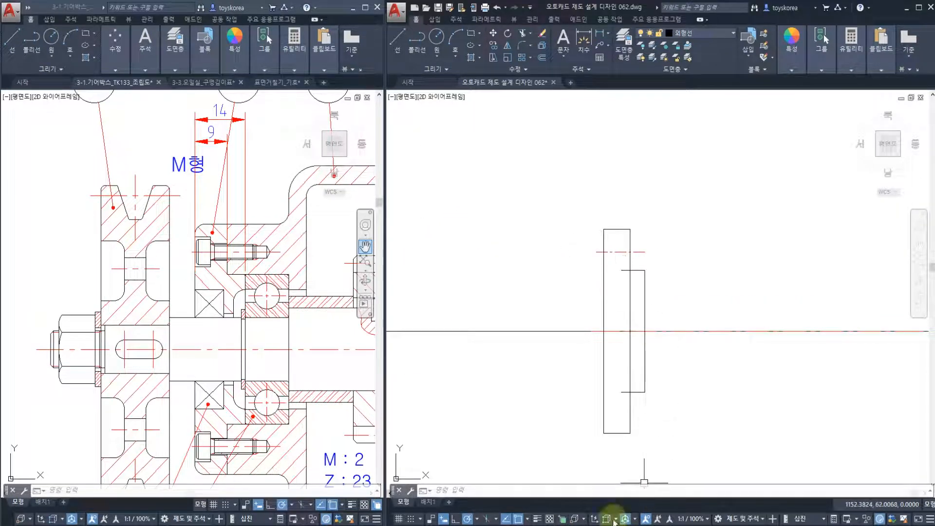
Switch to the image viewer showing 01.png and look up the M4 counterbore diameter D' in the hex socket bolt table.
key(alt+Tab)
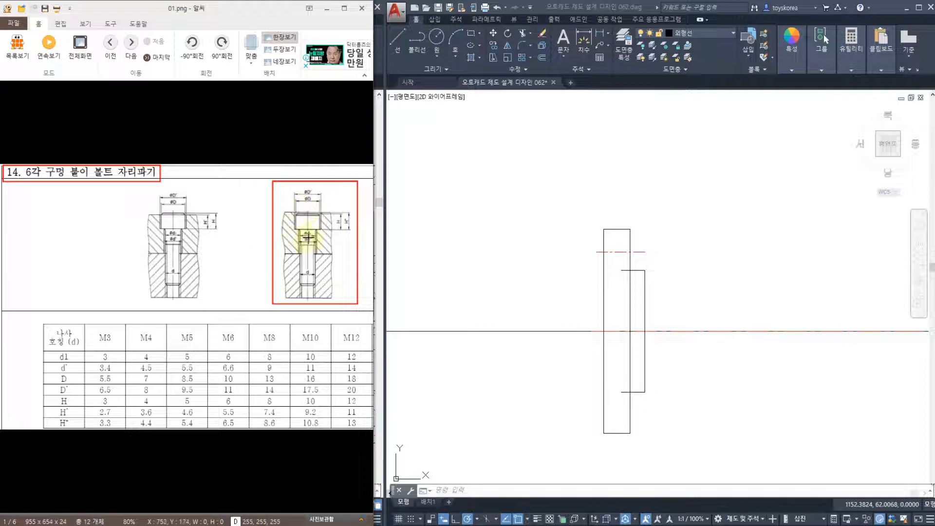
scroll(308, 238, up, 3)
scroll(308, 244, down, 1)
mouse_move(314, 238)
mouse_down()
mouse_move(273, 234)
mouse_move(301, 235)
mouse_up()
drag(351, 210, 347, 212)
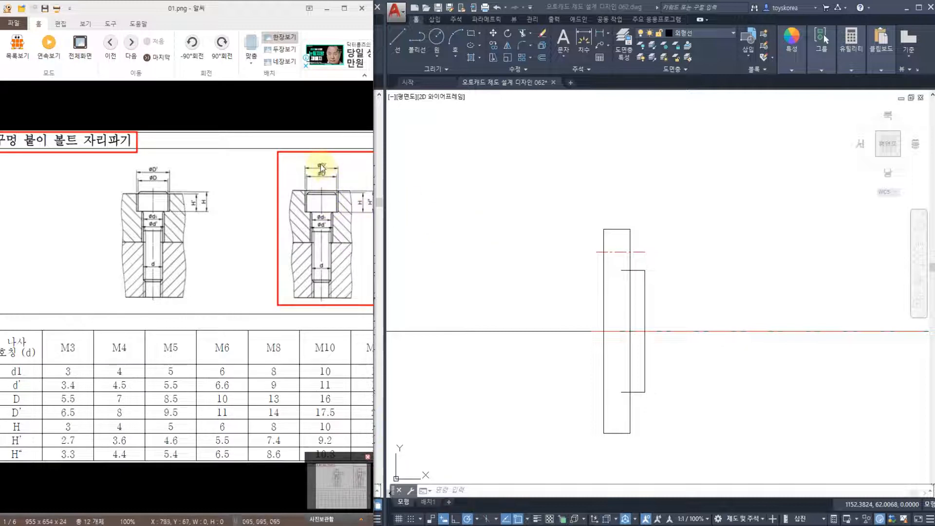
scroll(320, 166, up, 1)
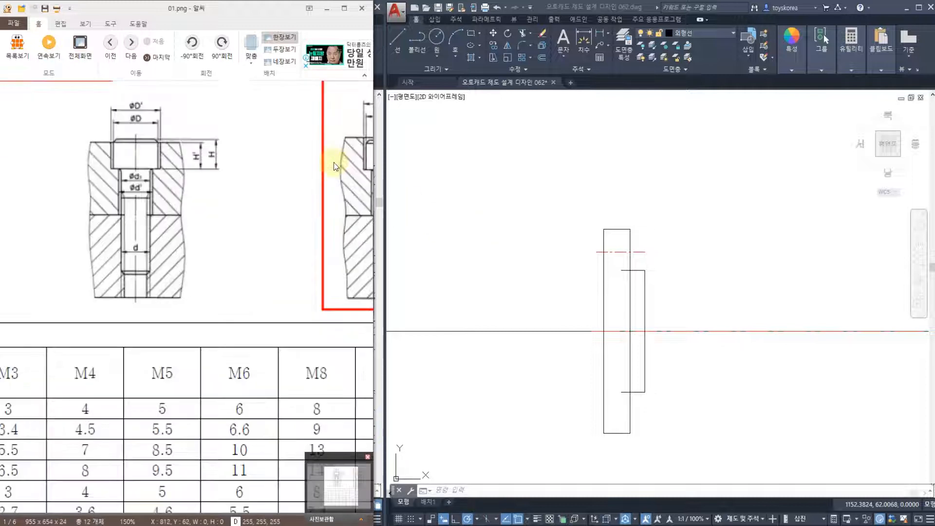
drag(329, 167, 224, 200)
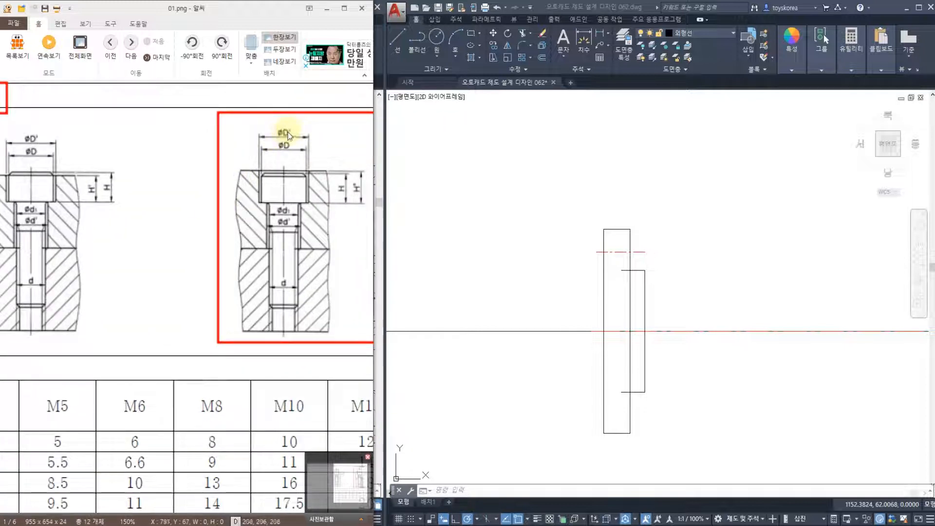
scroll(292, 130, down, 1)
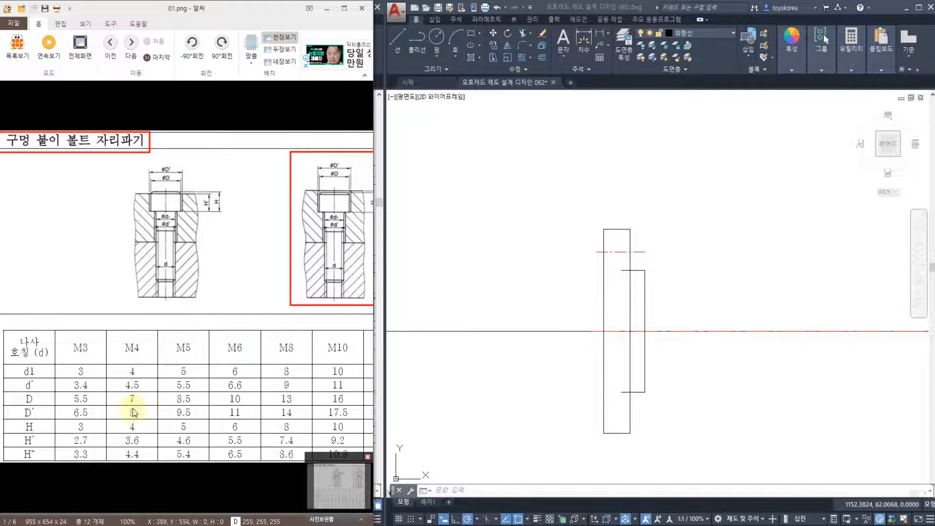
In the part drawing, offset the cover's bolt hole centre line 4 mm upward for the counterbore's upper edge.
click(657, 263)
key(Escape)
key(Escape)
scroll(622, 254, up, 1)
text(o)
key(Return)
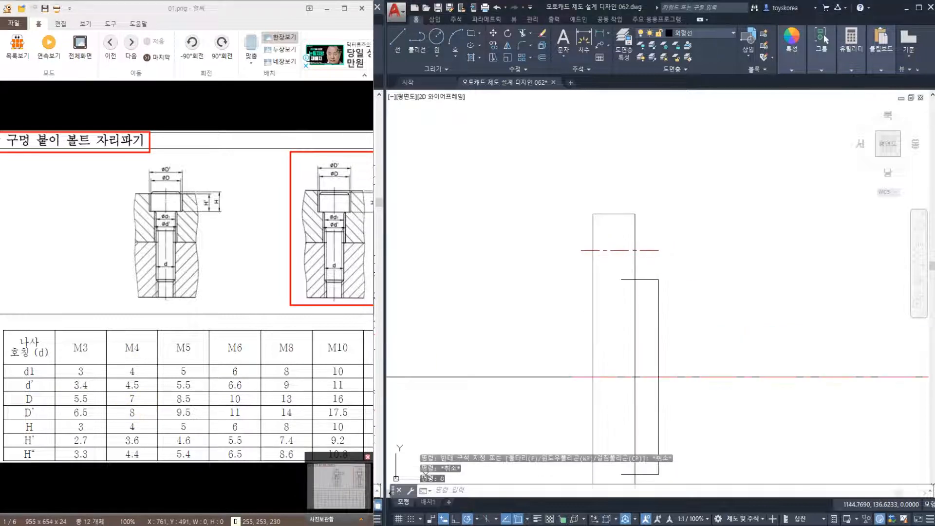
text(4)
key(Return)
click(620, 250)
click(620, 239)
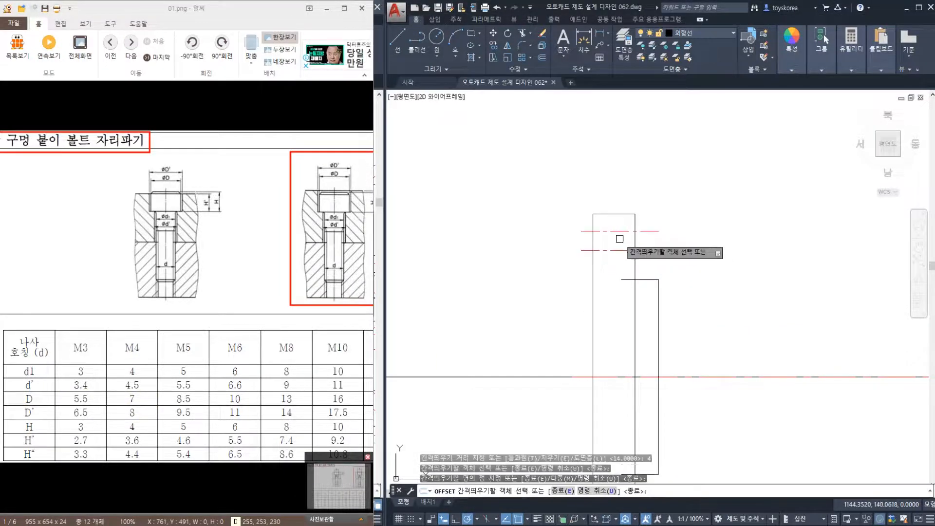
key(Escape)
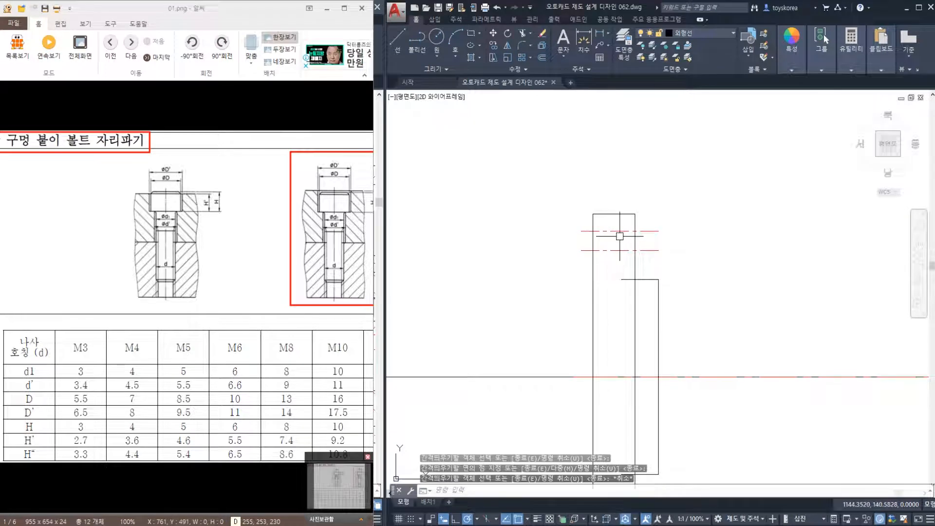
Look up the M4 counterbore depth H" in the bolt table and offset the cover's outer face line 4.4 mm inward.
drag(264, 251, 243, 250)
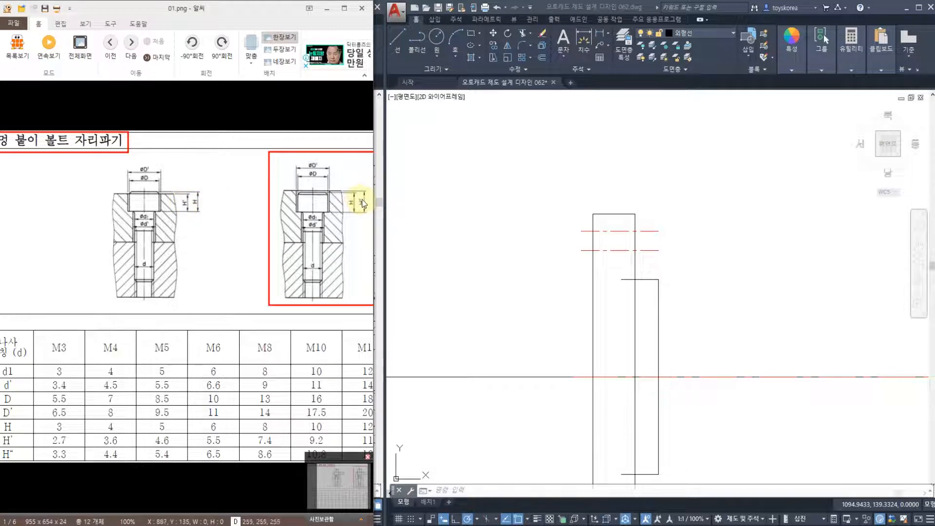
scroll(362, 200, left, 1)
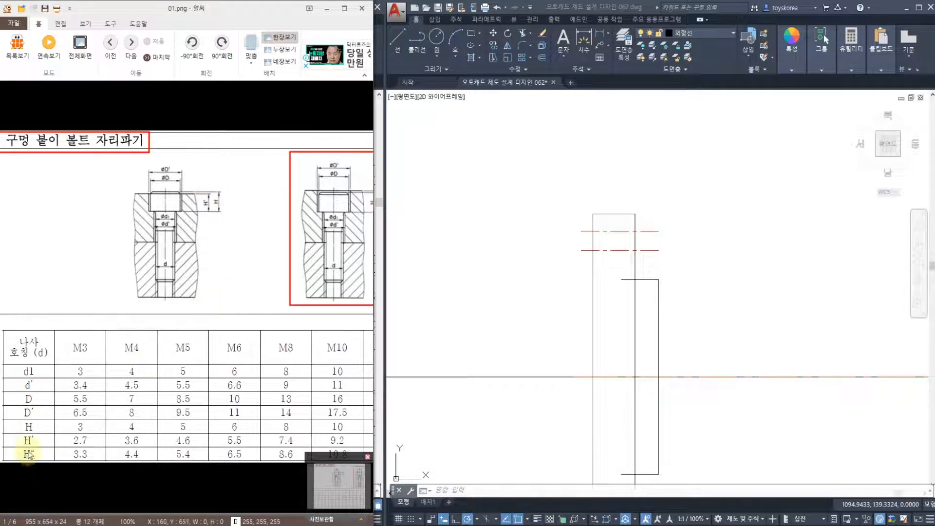
click(618, 309)
text(o)
key(Return)
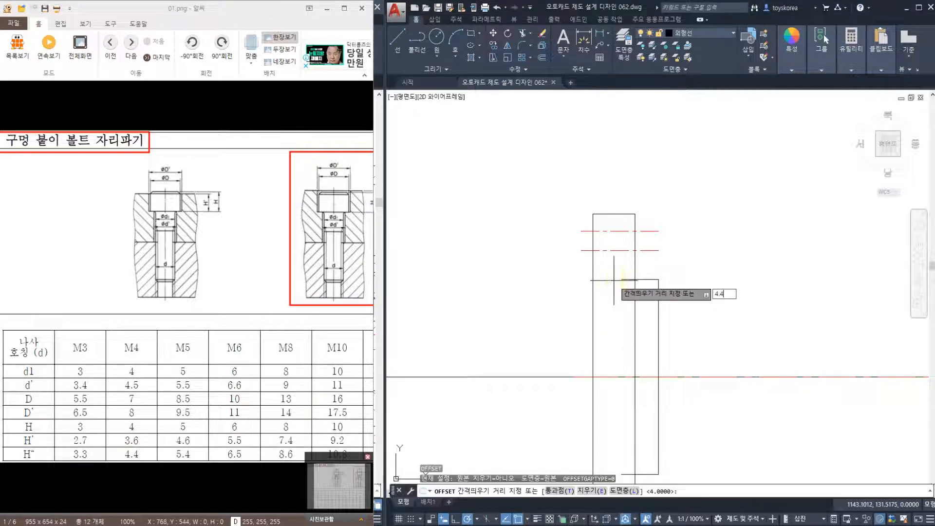
text(4.4)
key(Return)
click(594, 231)
click(612, 231)
key(Escape)
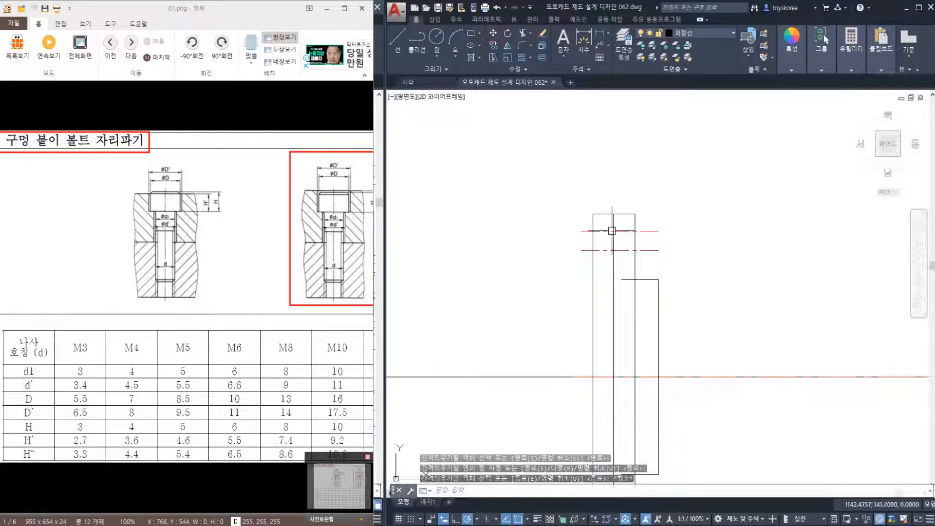
Join the counterbore's upper edge and depth line in a sharp corner, and trim the edge's overhang beyond the cover's outer face.
scroll(611, 230, up, 2)
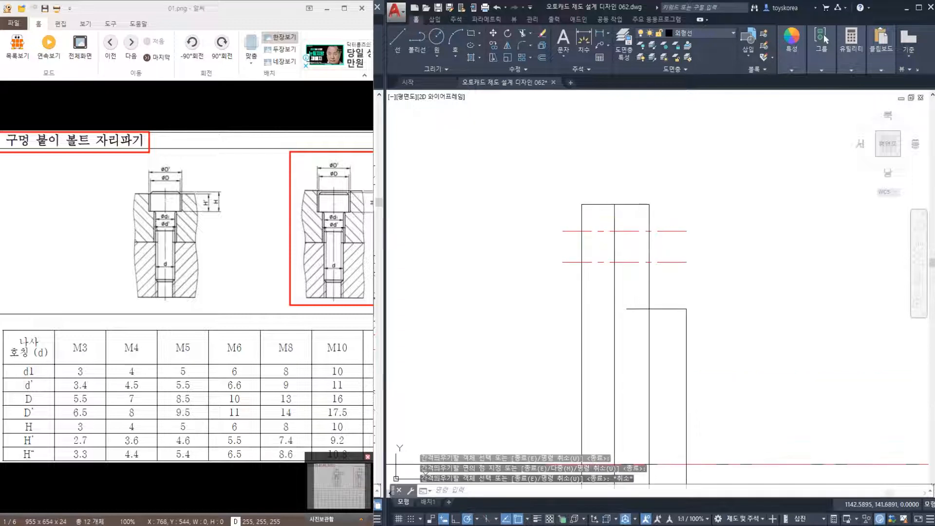
text(f)
key(Return)
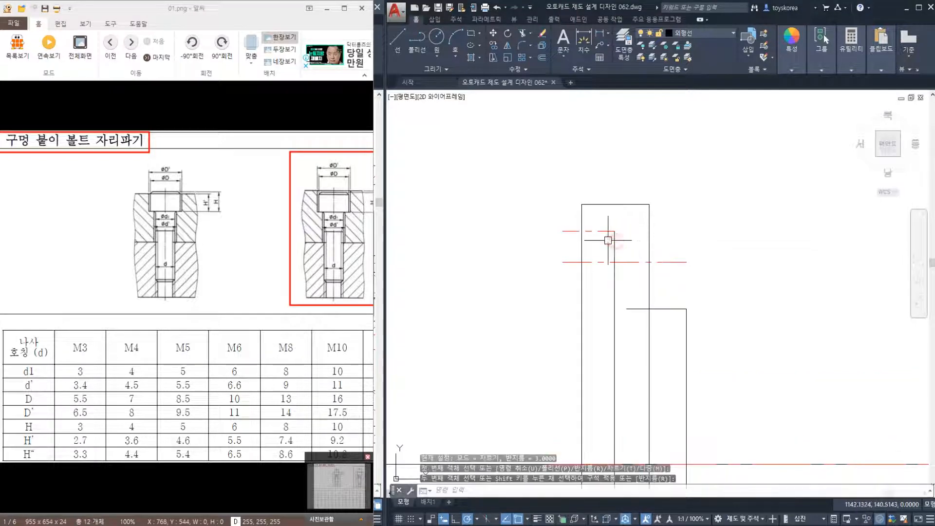
text(tr)
key(Return)
click(580, 238)
key(Return)
click(573, 230)
key(Escape)
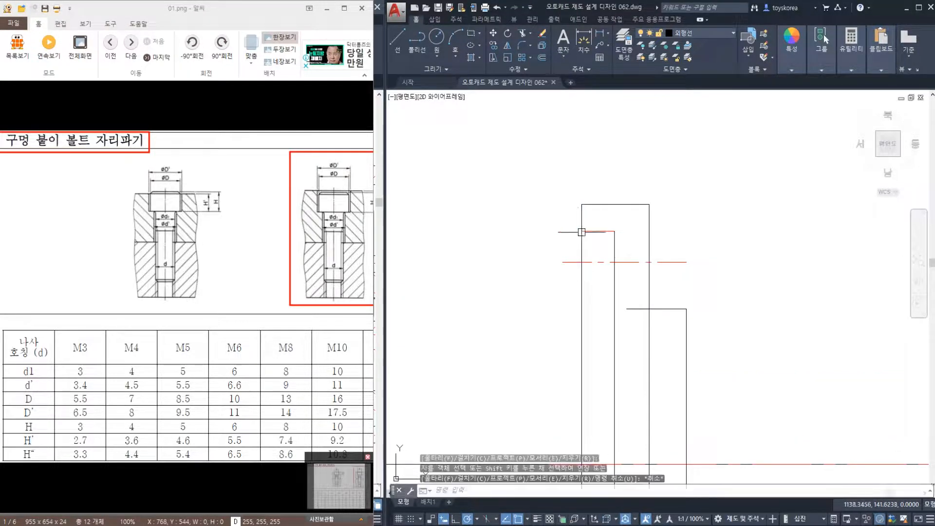
Match the counterbore's upper edge to the outline properties of its depth line.
text(ma)
key(Return)
click(614, 246)
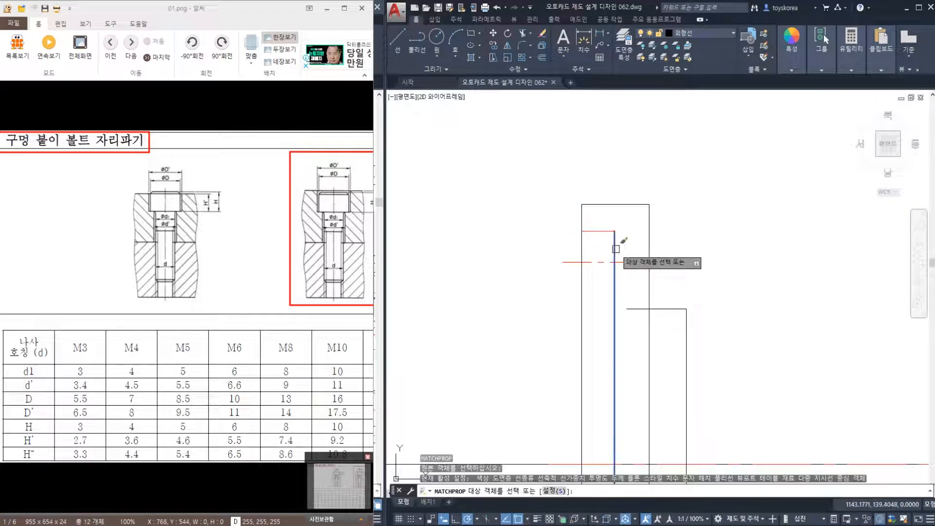
click(604, 232)
key(Escape)
click(621, 241)
click(606, 229)
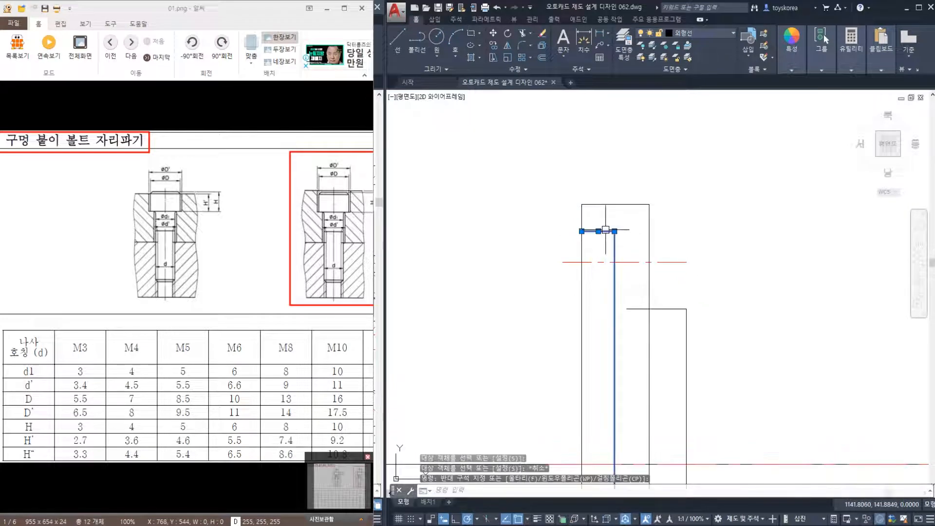
key(Escape)
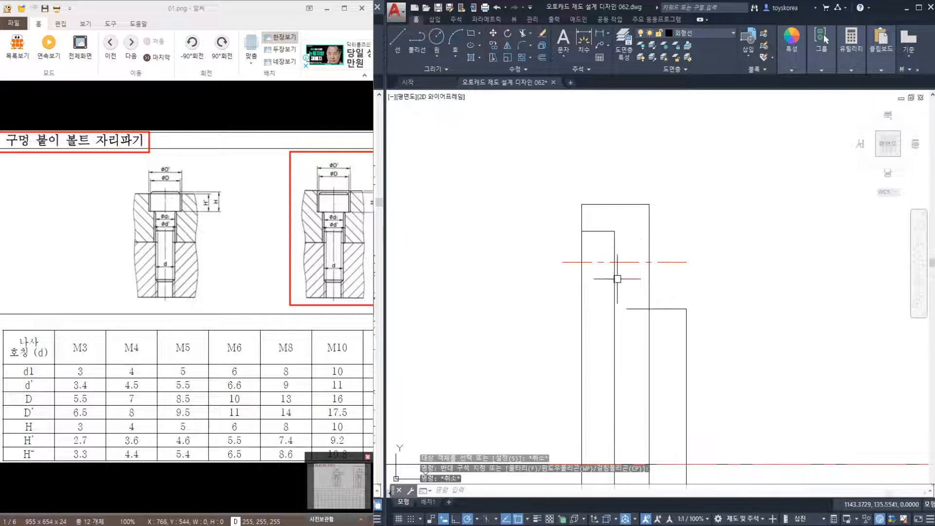
key(Escape)
key(Escape)
Examine the counterbore figure in the bolt table image and look up the M4 clearance hole diameter d'.
middle_drag(631, 262, 646, 227)
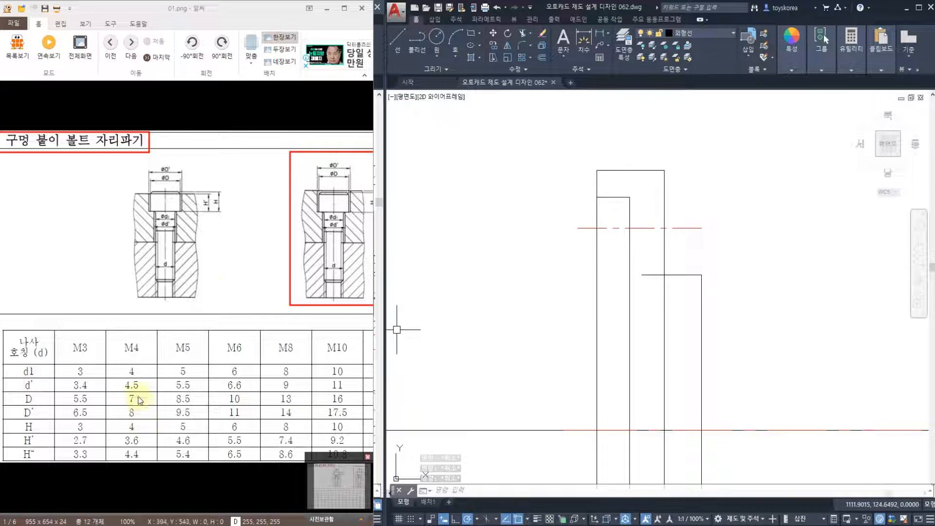
drag(263, 259, 231, 259)
scroll(305, 224, up, 2)
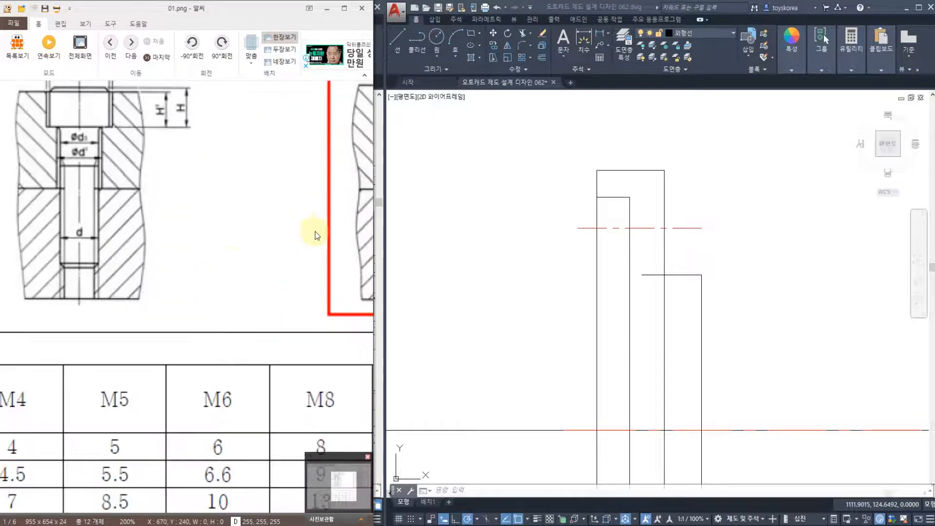
drag(314, 232, 212, 214)
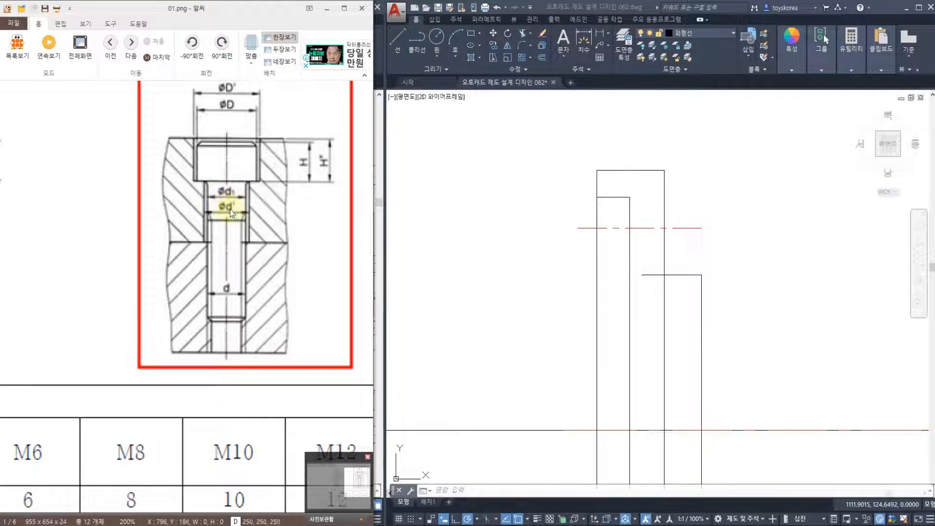
drag(134, 342, 252, 245)
scroll(167, 278, down, 1)
drag(92, 347, 285, 261)
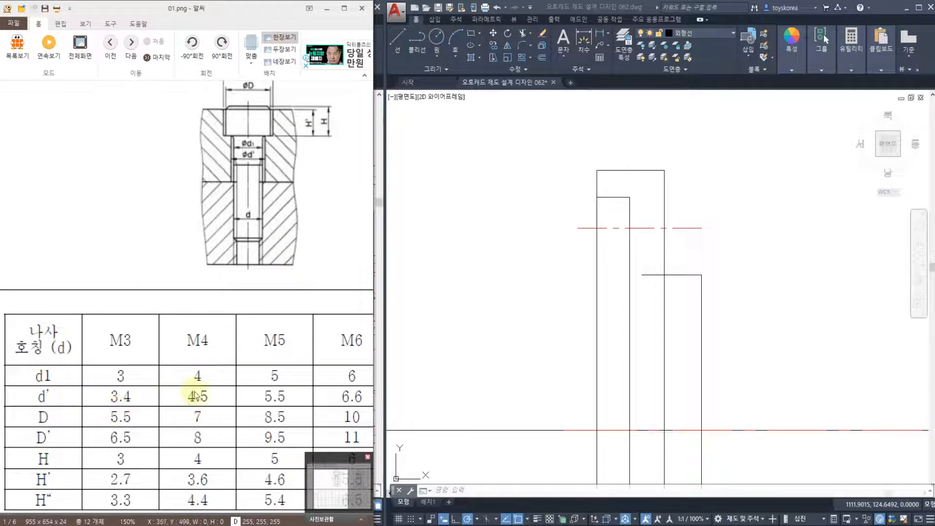
Offset the cover's bolt hole centre line upward by 45/20 for the clearance hole's upper edge.
middle_drag(642, 259, 601, 265)
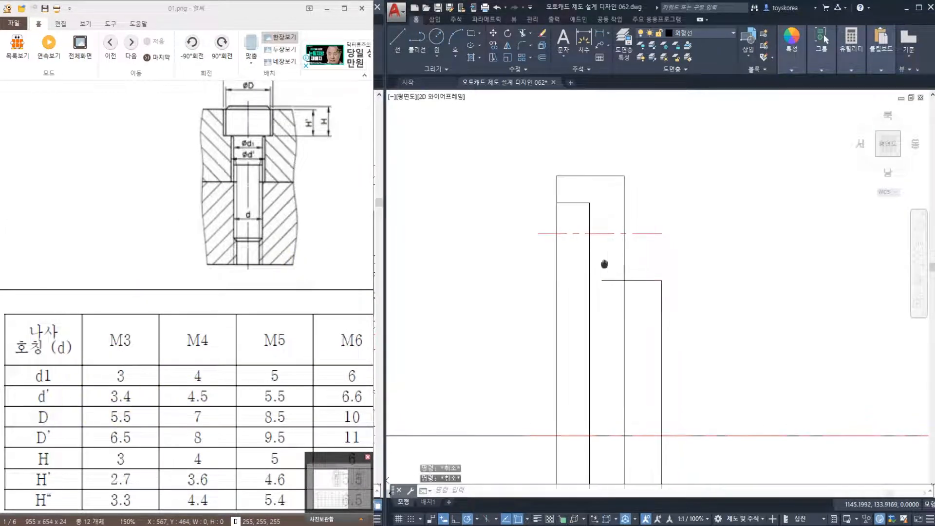
text(o)
key(space)
text(45/20)
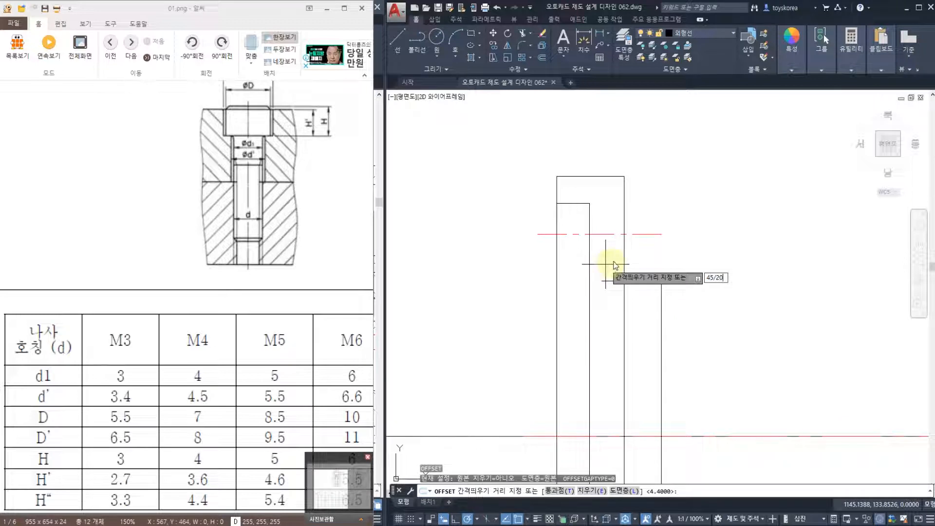
key(Return)
click(604, 233)
click(611, 218)
key(Escape)
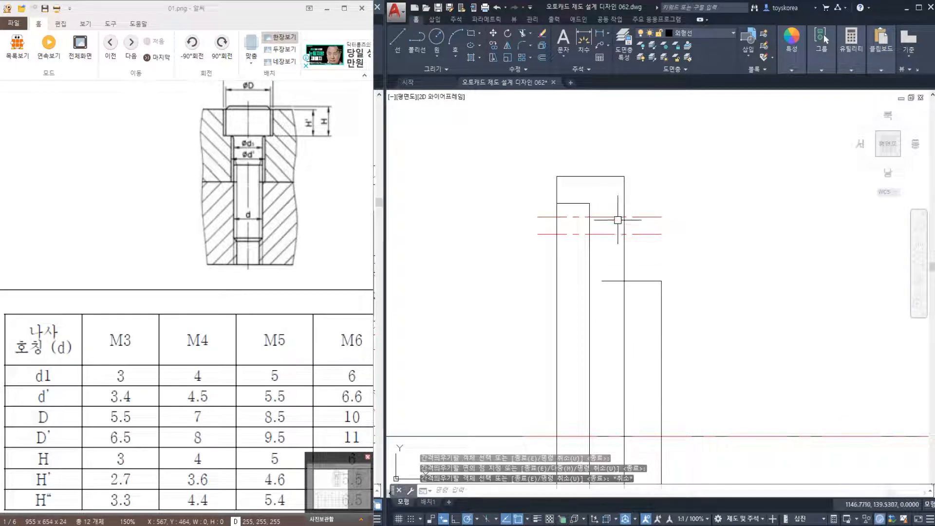
Trim the clearance hole's upper edge so it spans only from the counterbore bottom to the flange's inner face.
text(tr)
key(space)
scroll(625, 217, up, 2)
click(549, 213)
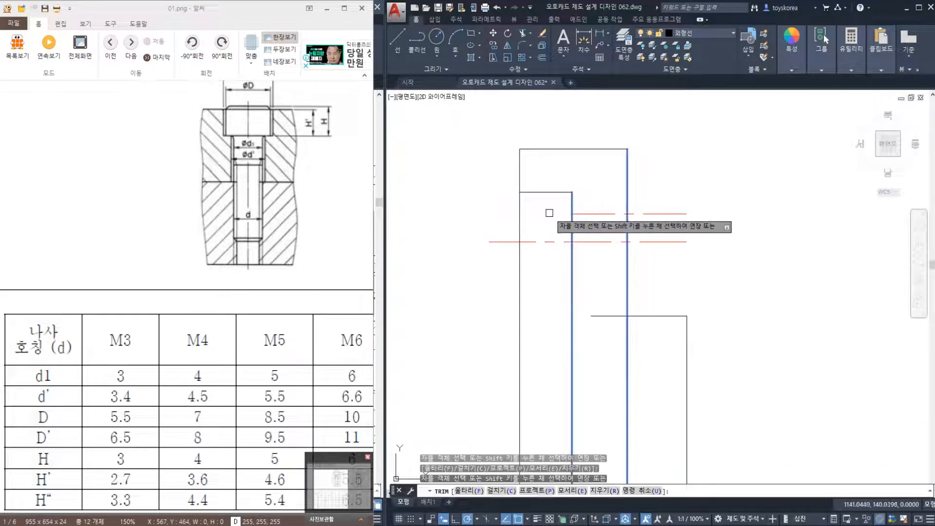
click(653, 213)
key(Escape)
Match the clearance hole's upper edge to the outline properties of the flange's inner face line.
text(ma)
key(space)
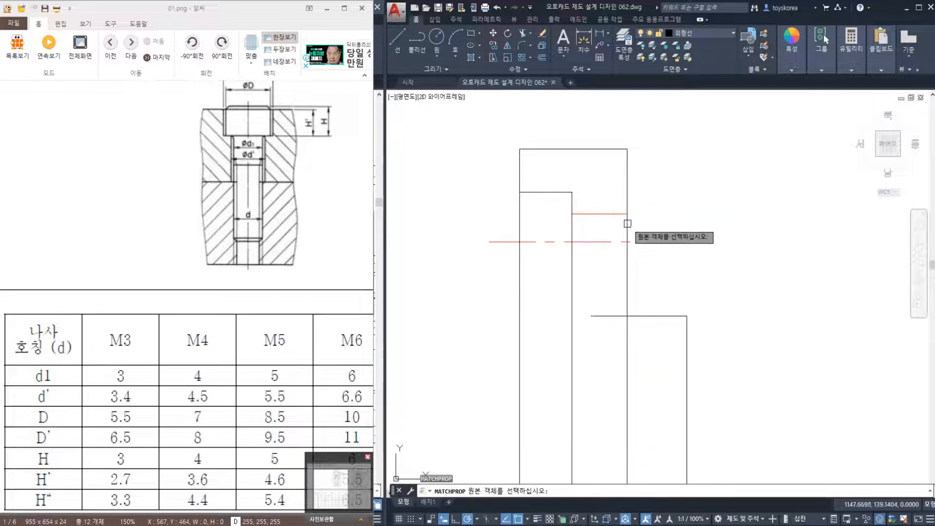
click(627, 210)
click(617, 213)
key(Escape)
scroll(608, 236, down, 2)
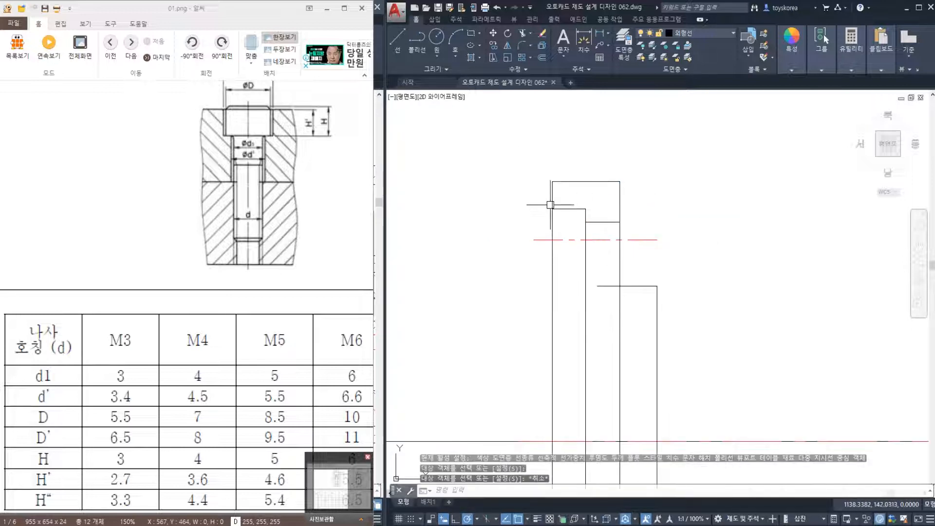
Mirror the upper edges of the counterbore and clearance hole about the bolt hole centre line, keeping the originals.
click(549, 204)
click(621, 229)
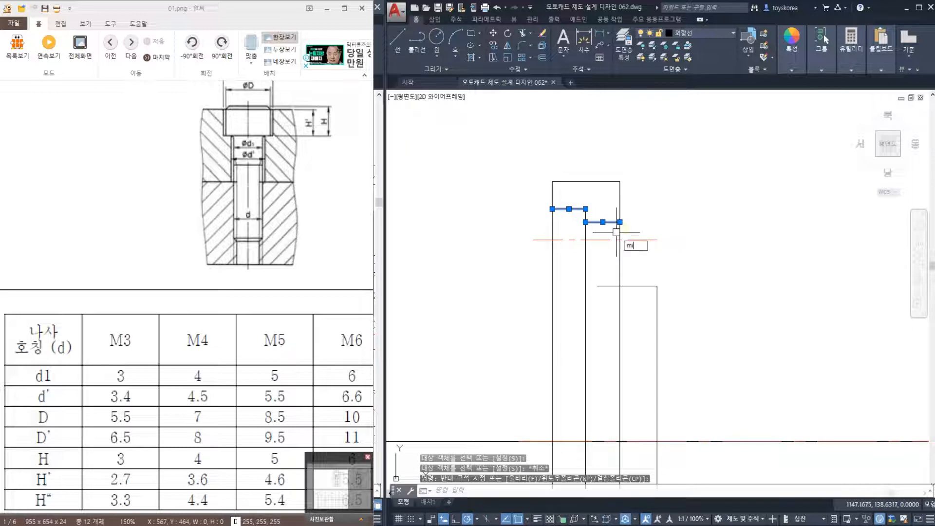
key(space)
click(612, 239)
click(601, 240)
key(space)
Trim the counterbore depth line below the counterbore's lower edge.
text(tr)
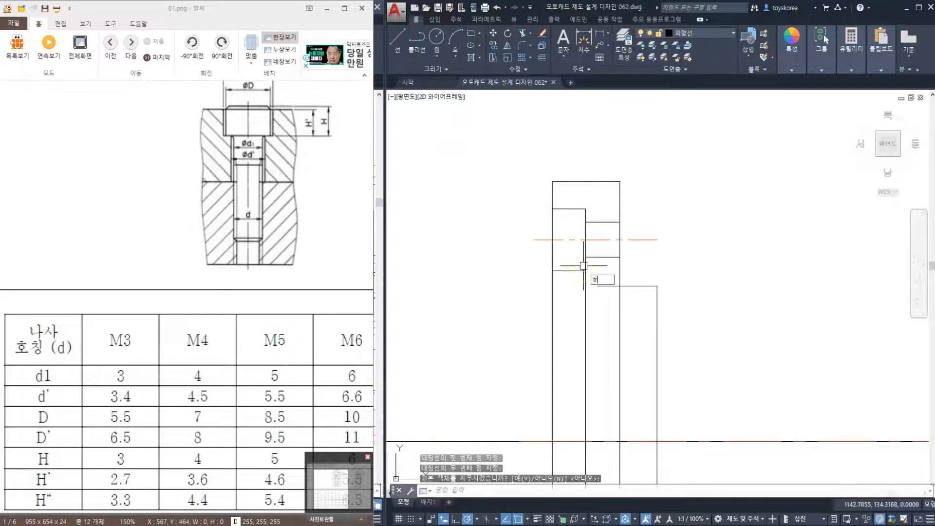
text(tr)
key(space)
key(Escape)
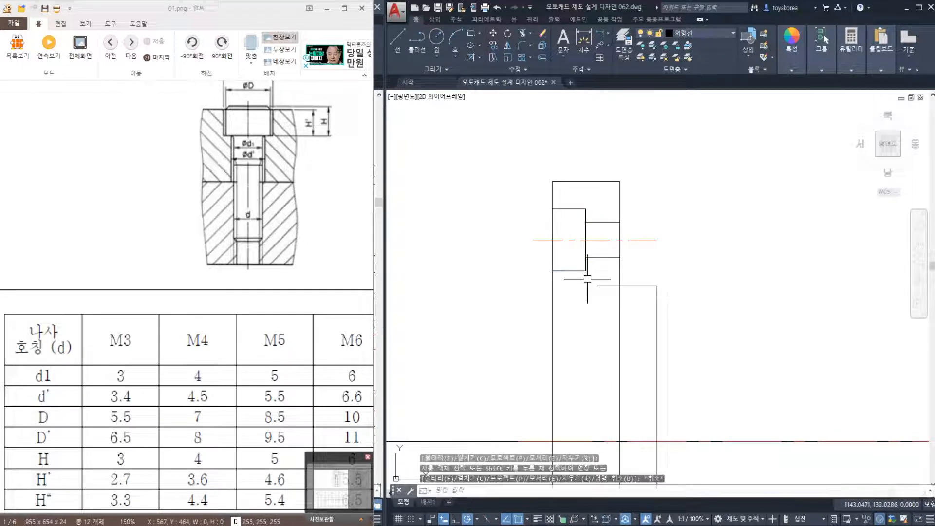
Move the bolt hole centre line slightly left so it extends evenly past both flange faces.
text(m)
key(space)
click(633, 240)
key(space)
click(693, 212)
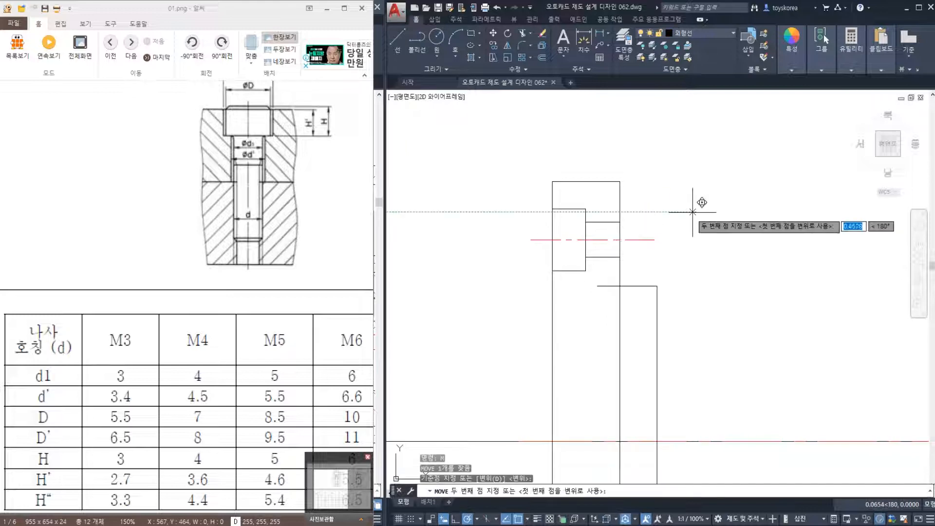
key(Escape)
Bring the gearbox assembly drawing back beside the part drawing and examine the cover's bolt hole and outer corner.
scroll(668, 222, down, 4)
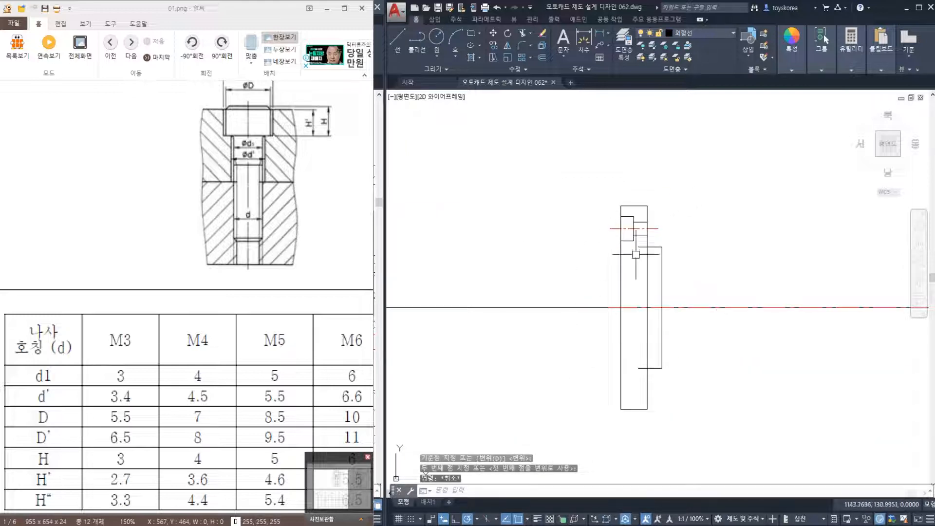
scroll(656, 219, up, 4)
click(378, 312)
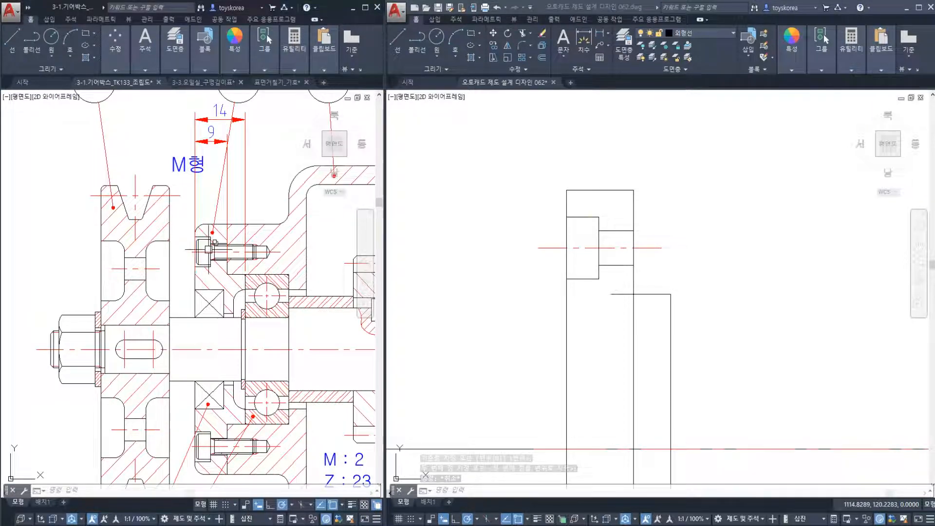
click(590, 248)
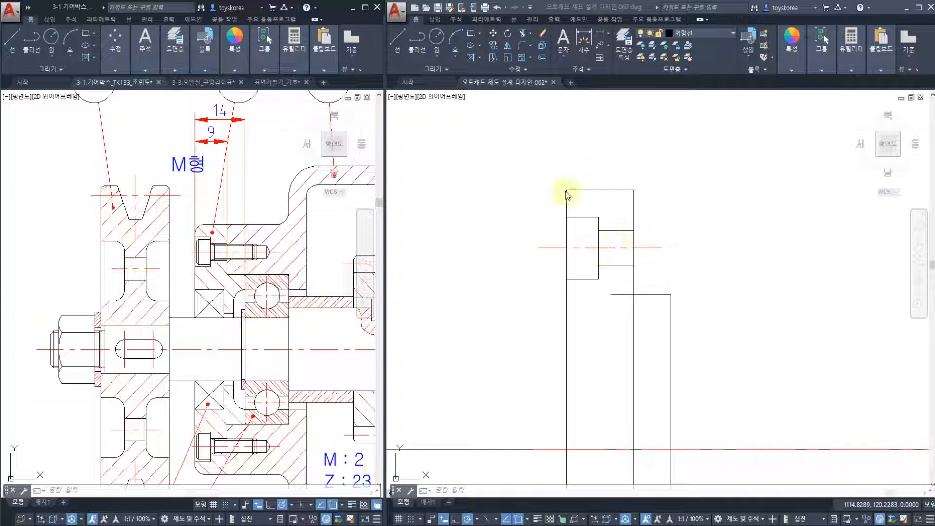
click(507, 215)
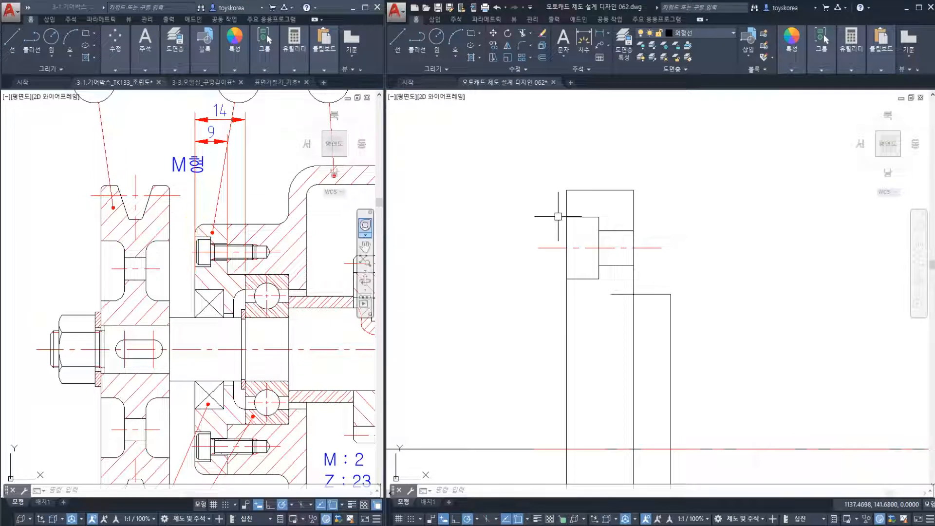
Fillet the cover flange's upper outer corner with a 3 mm radius.
middle_drag(553, 211, 549, 210)
text(f)
key(Return)
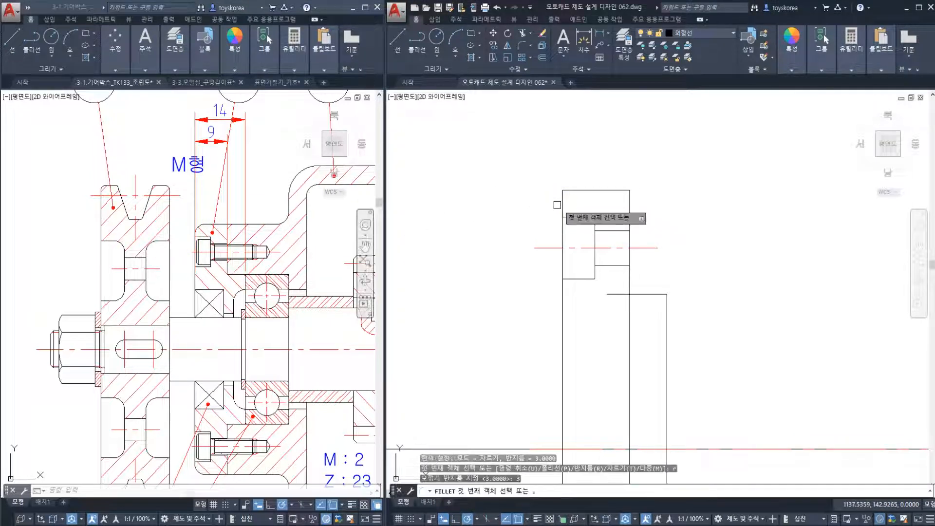
click(566, 191)
scroll(573, 213, down, 2)
key(Escape)
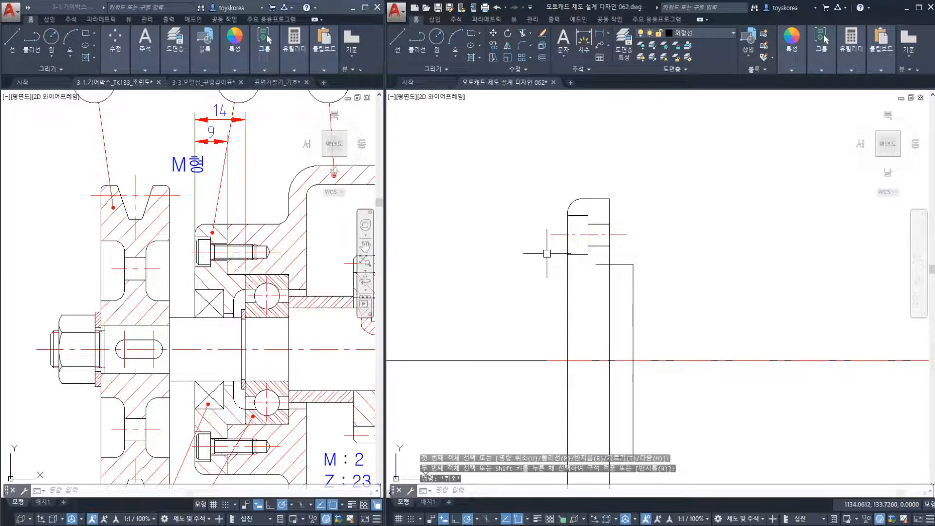
Trim the part of the boss's upper edge that runs into the flange, using the flange's inner face as the boundary.
scroll(616, 261, up, 2)
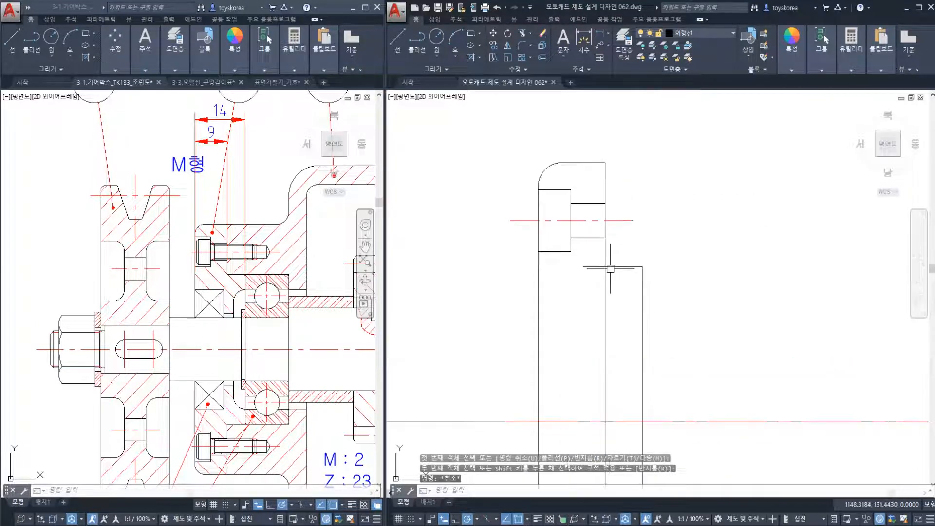
text(tr)
key(Return)
click(609, 273)
click(598, 264)
key(Return)
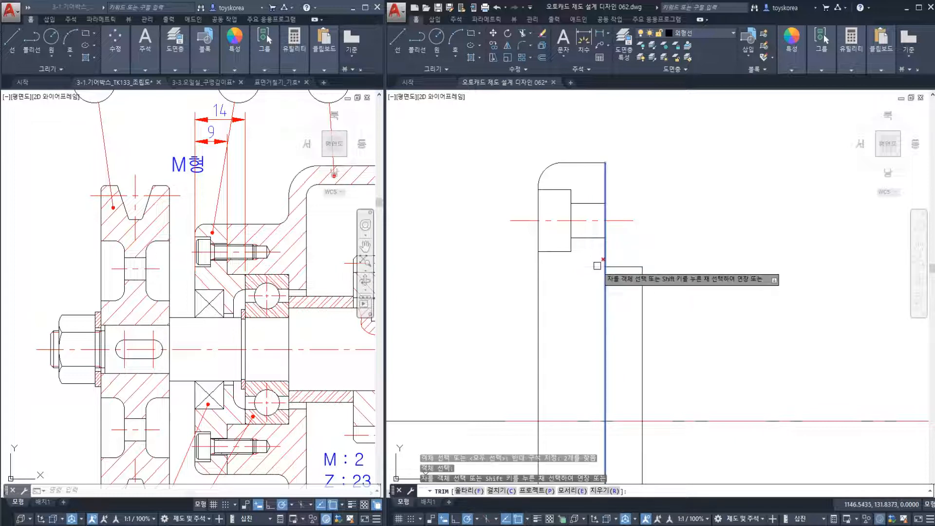
key(Escape)
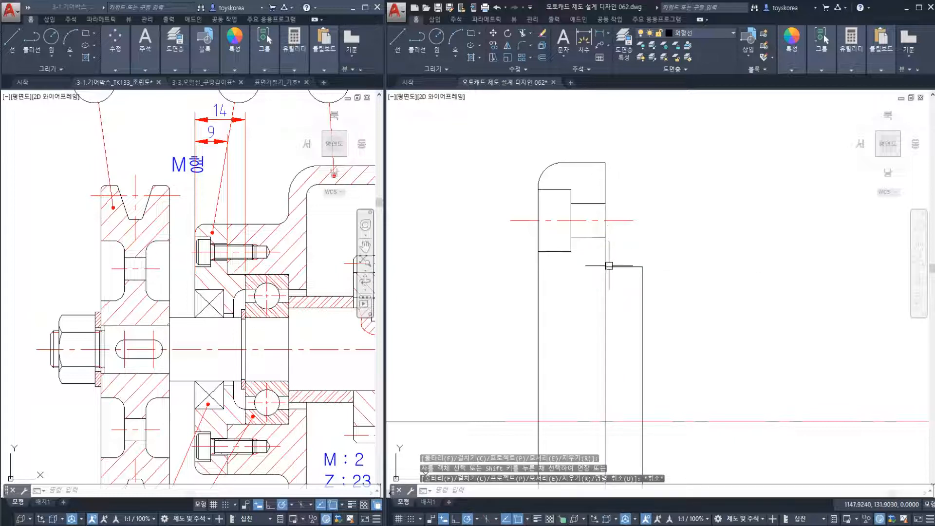
click(627, 271)
click(590, 288)
key(Escape)
key(Escape)
scroll(619, 271, down, 2)
middle_drag(607, 288, 599, 284)
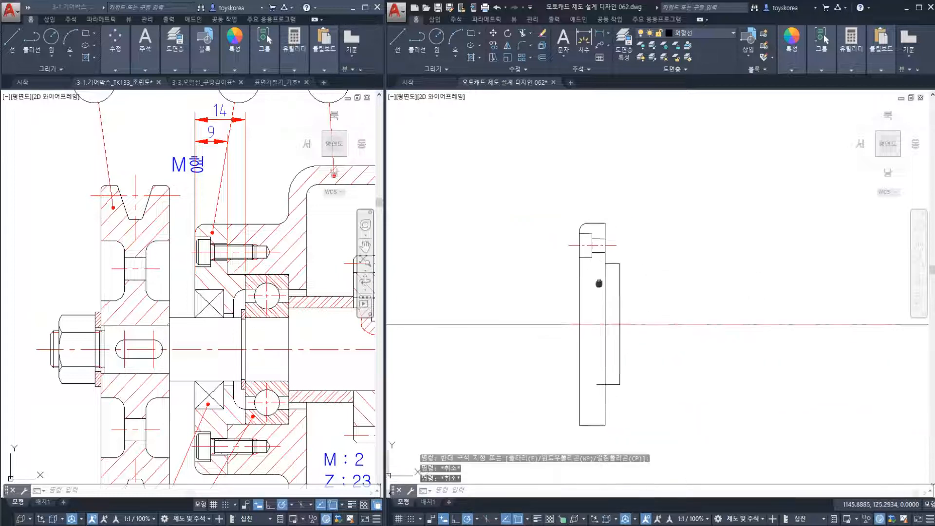
scroll(598, 287, up, 3)
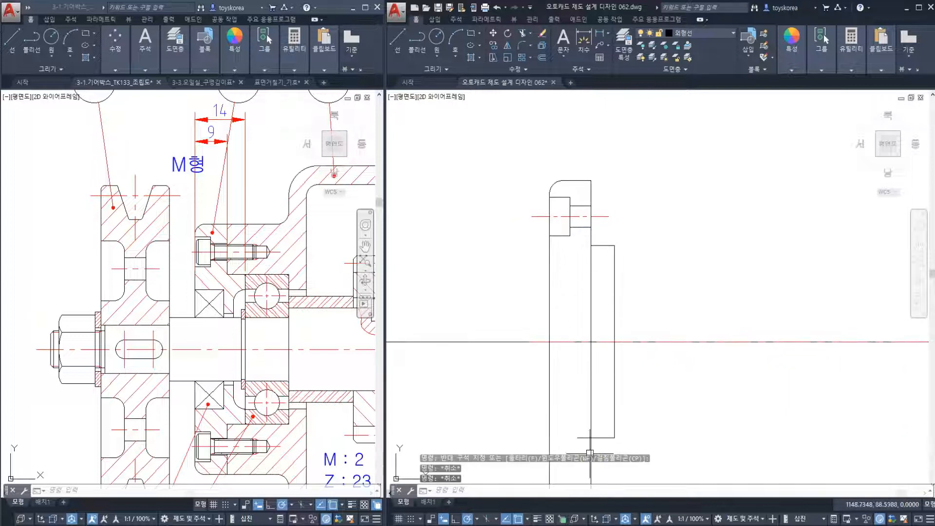
Chamfer the upper outer corner of the cover's boss with both distances set to 1 mm.
scroll(610, 244, up, 2)
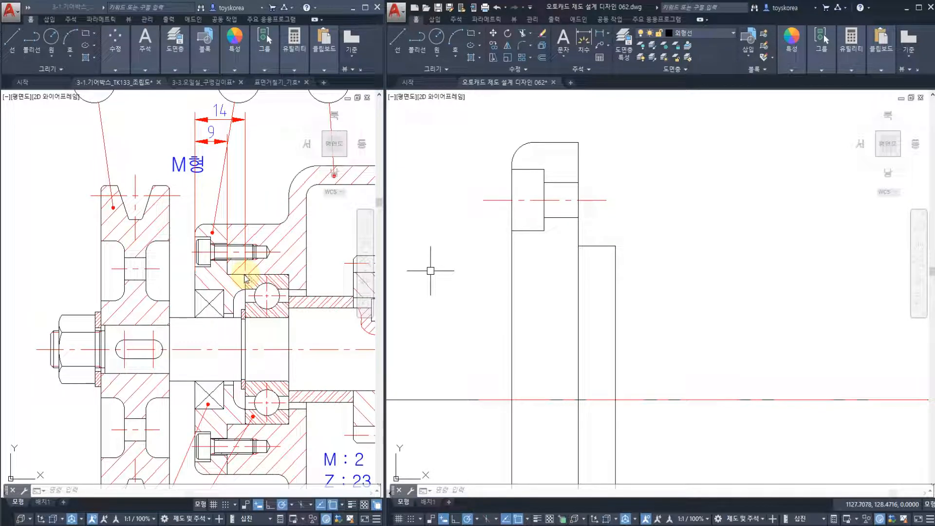
key(Escape)
key(Escape)
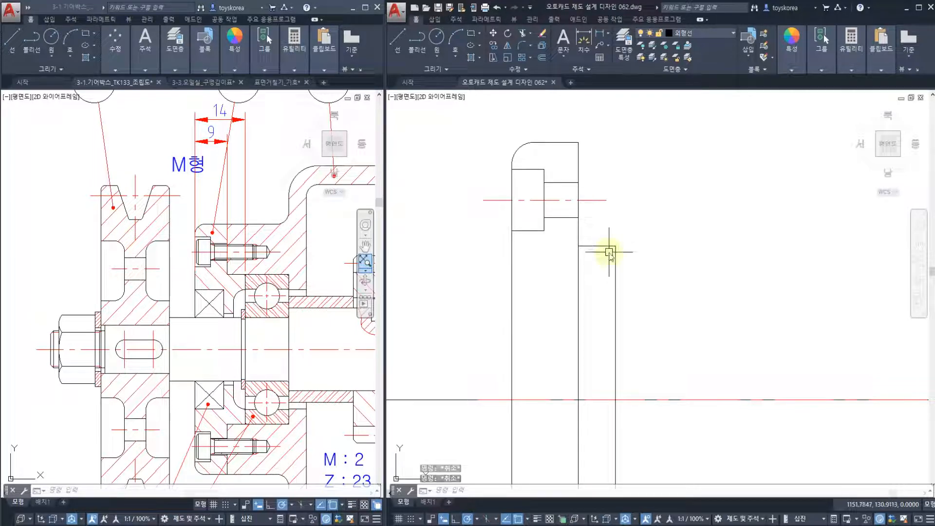
text(cha)
key(Return)
text(d)
key(Return)
text(1)
key(Return)
key(Return)
click(611, 247)
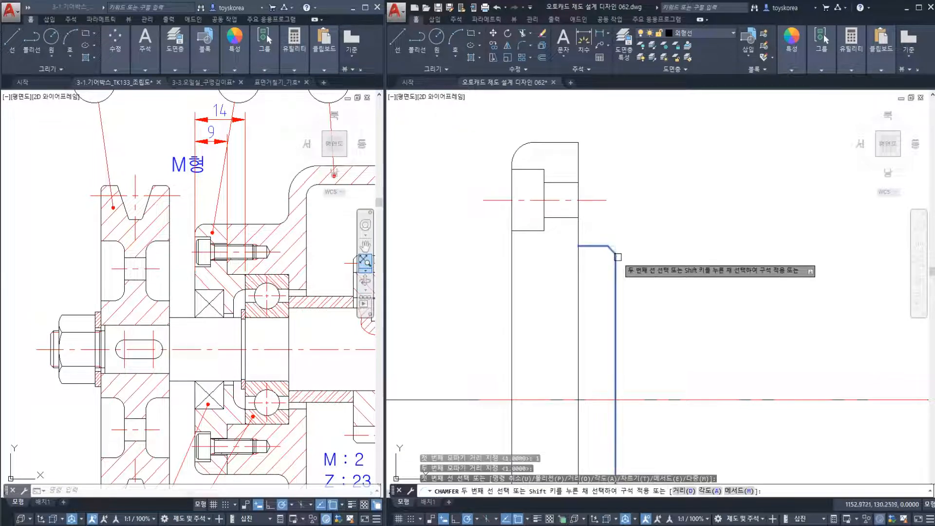
click(618, 256)
key(Escape)
Chamfer the boss's lower outer corner with the same 1 mm distances.
scroll(604, 282, down, 1)
middle_drag(599, 352, 611, 271)
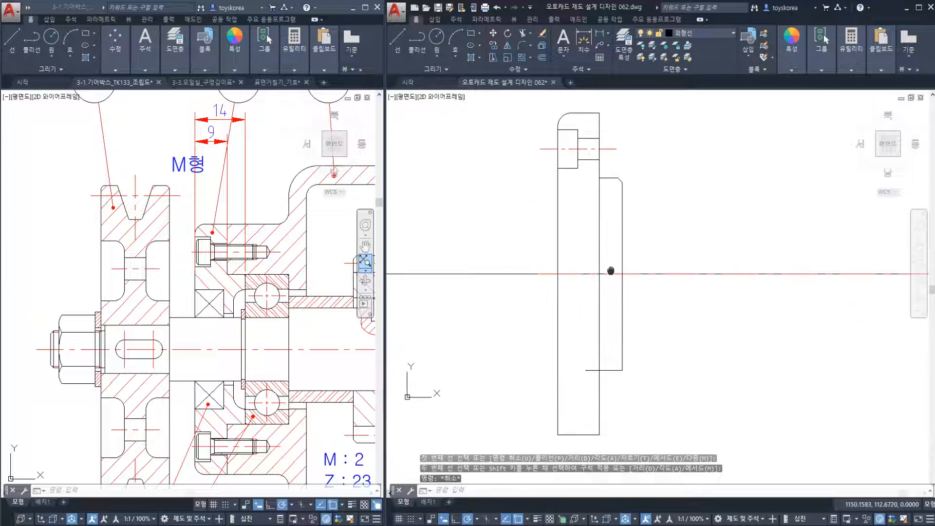
key(Return)
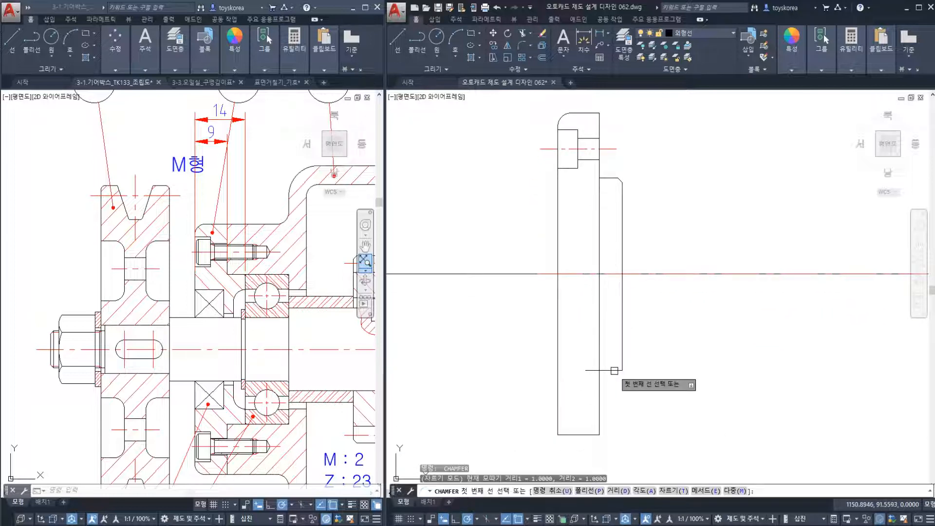
click(611, 370)
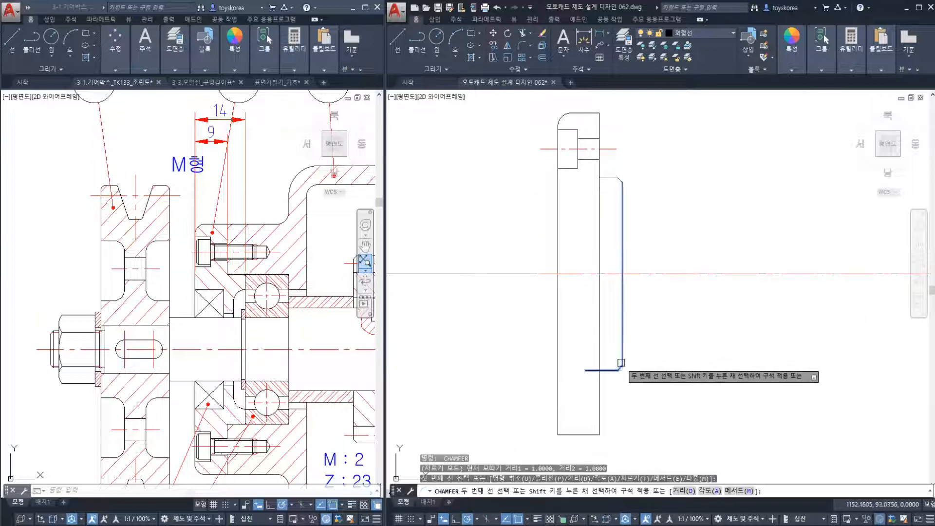
Trim the part of the boss's lower edge that runs into the flange, using the flange's inner face as the boundary.
key(Return)
click(597, 377)
key(Return)
click(593, 370)
key(Escape)
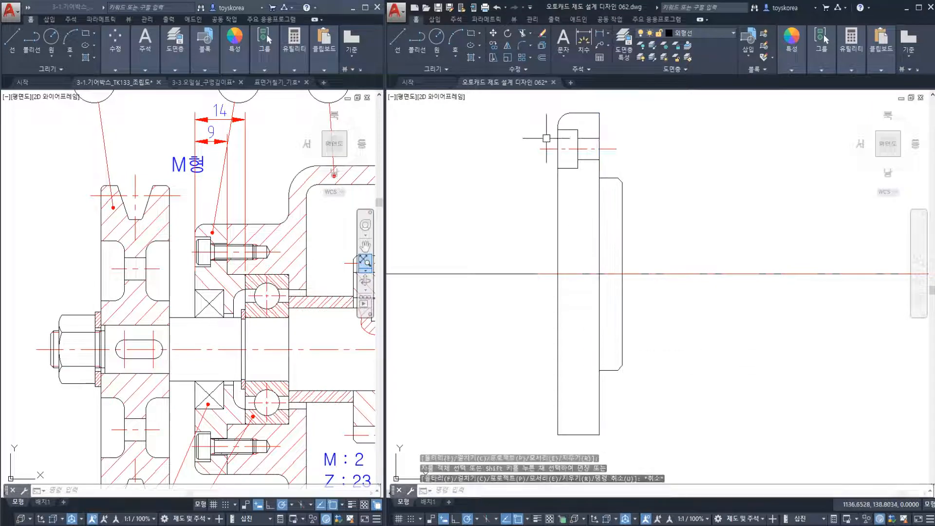
Mirror the upper counterbored bolt hole and its centre line about the cover's horizontal axis, keeping the originals.
click(519, 121)
click(624, 171)
text(mi)
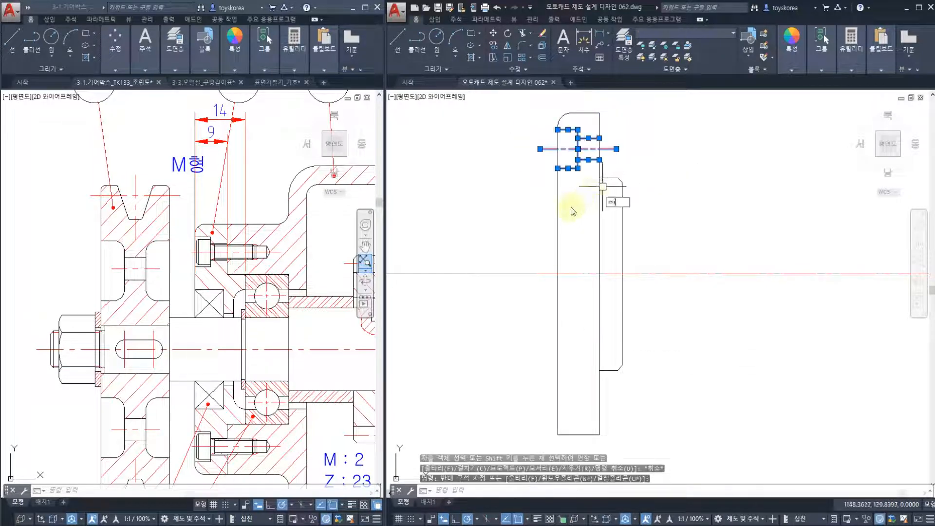
key(Return)
click(560, 273)
click(557, 276)
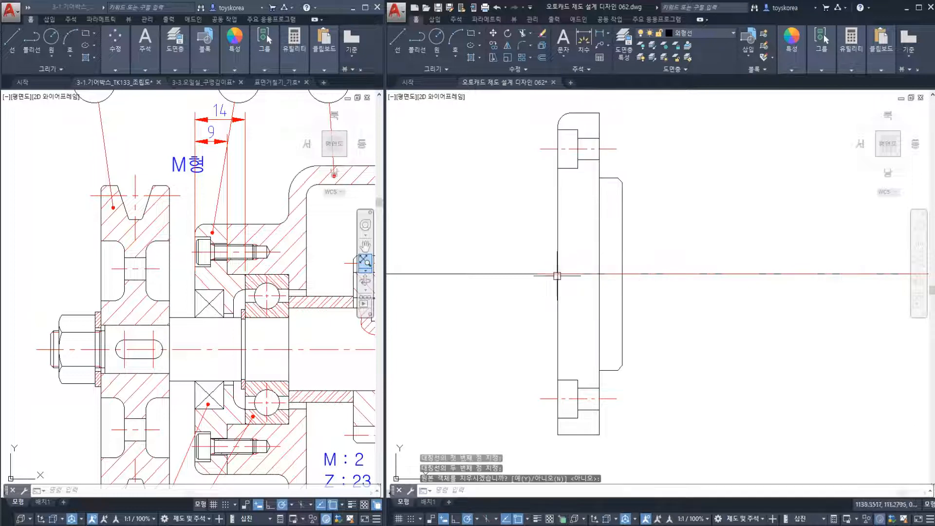
key(Return)
Fillet the cover flange's lower outer corner with a 3 mm radius.
scroll(563, 432, up, 4)
text(f)
key(Return)
text(r)
key(Return)
text(3)
key(Return)
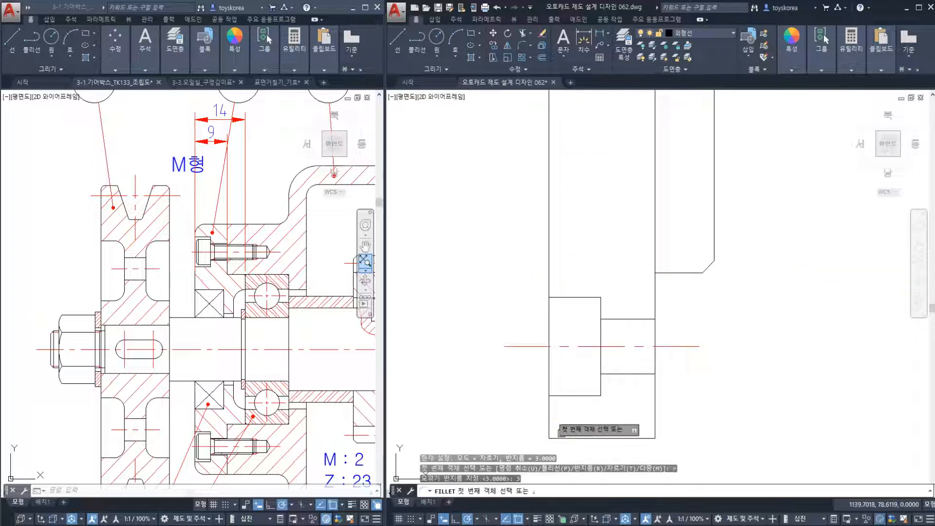
click(561, 437)
click(549, 419)
key(Escape)
Trim the flange's inner face between the boss's upper and lower edges.
scroll(572, 393, down, 3)
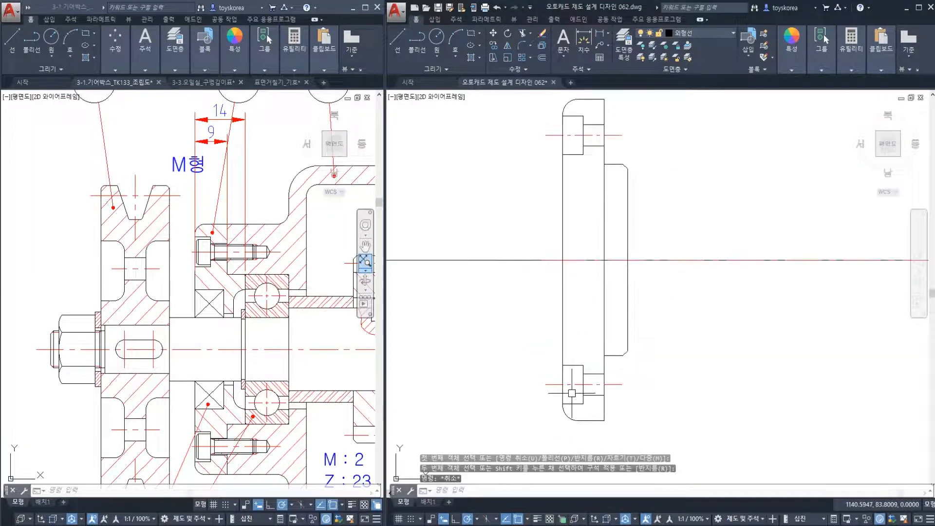
click(608, 178)
key(Escape)
text(tr)
key(Return)
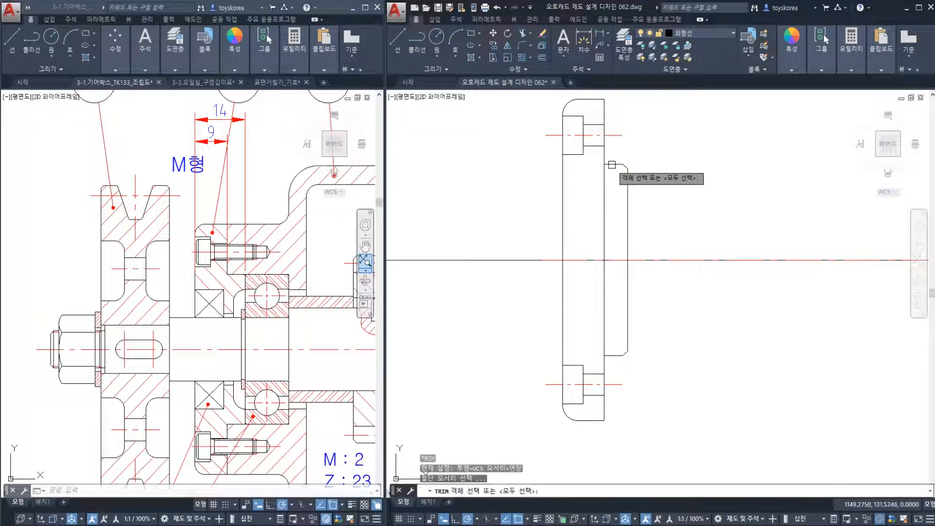
click(611, 165)
click(612, 356)
key(Return)
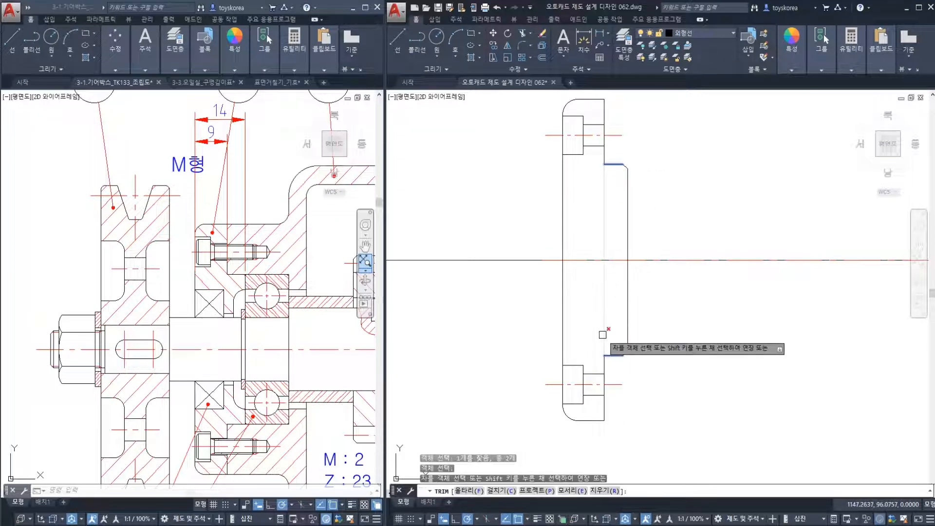
key(Escape)
Erase the long red centre line that runs through the cover along the horizontal axis.
scroll(584, 331, down, 3)
scroll(551, 312, up, 2)
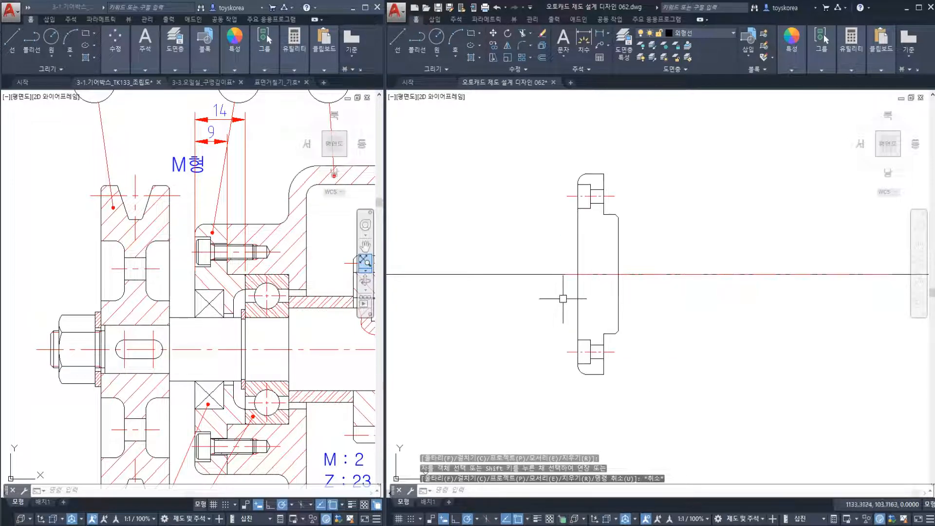
click(554, 255)
click(894, 287)
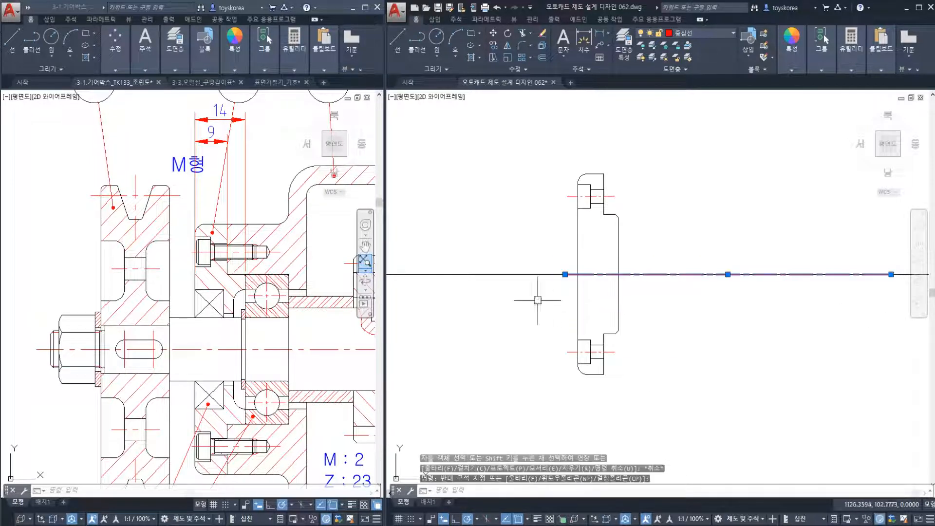
key(Escape)
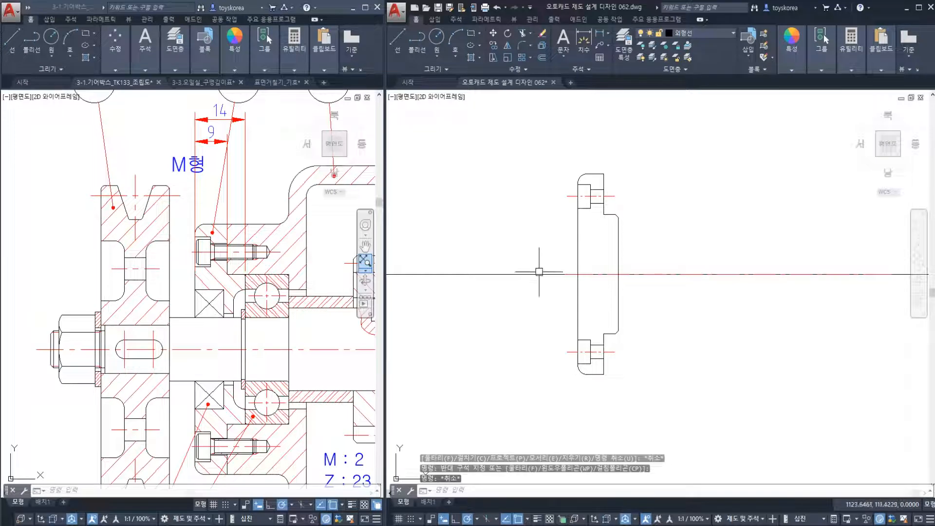
click(547, 265)
click(900, 308)
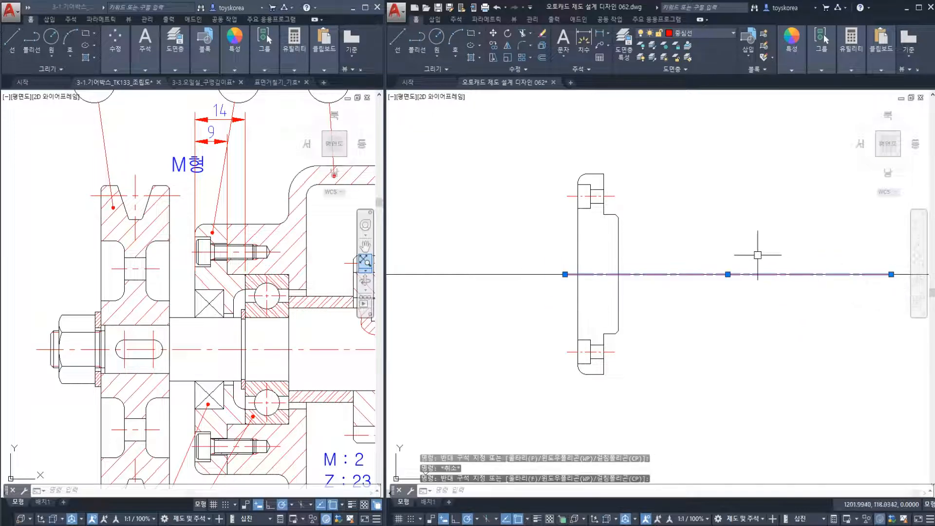
text(e)
key(Return)
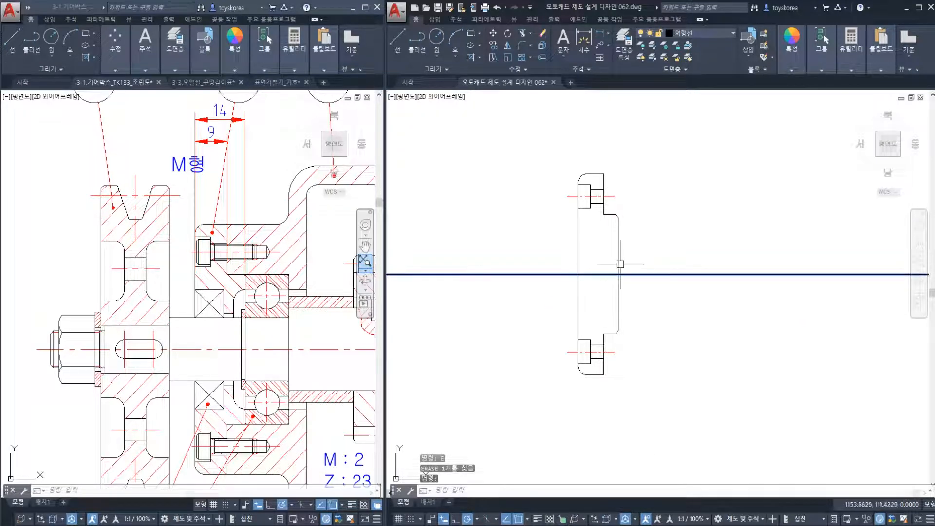
key(Escape)
Examine the shaft section under the oil seal in the assembly drawing by highlighting its upper and lower edges.
scroll(619, 254, up, 2)
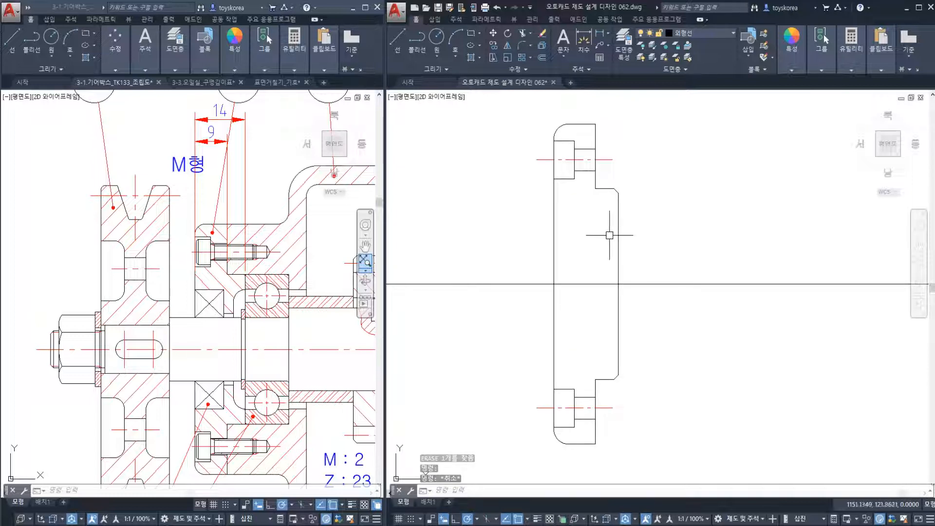
middle_drag(599, 232, 611, 216)
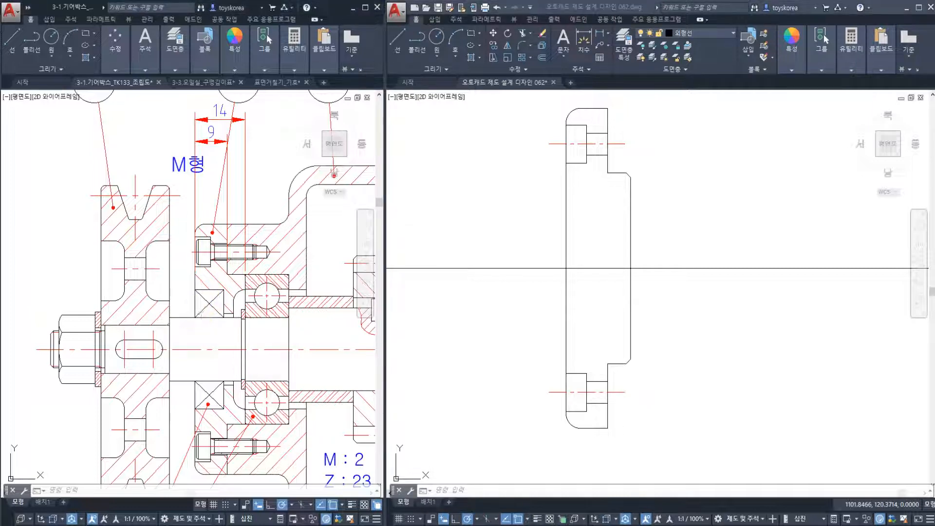
mouse_move(196, 344)
middle_down()
mouse_move(205, 303)
mouse_move(187, 304)
middle_up()
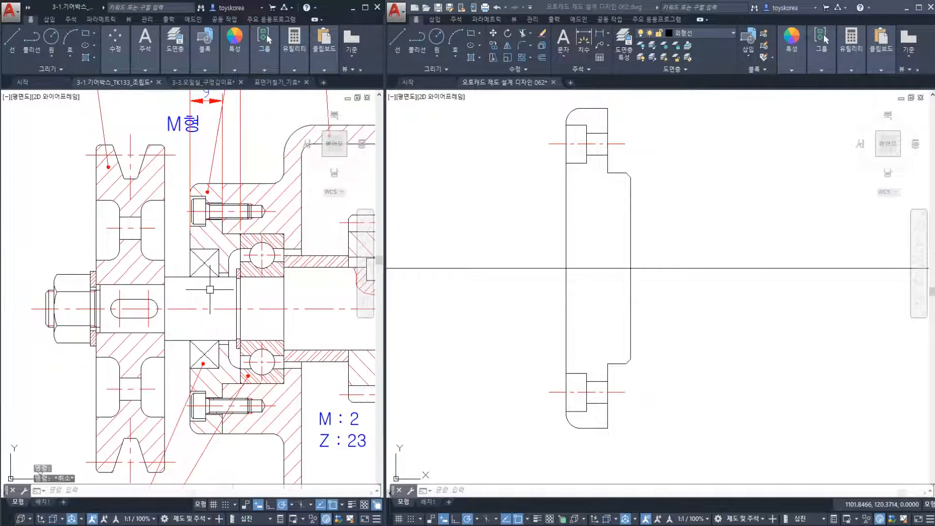
click(183, 276)
click(179, 340)
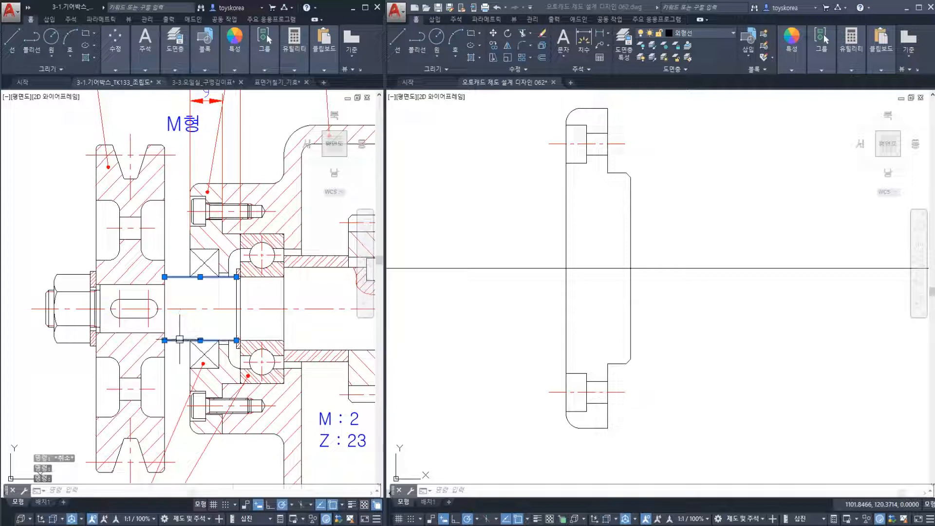
key(Escape)
click(183, 341)
click(188, 277)
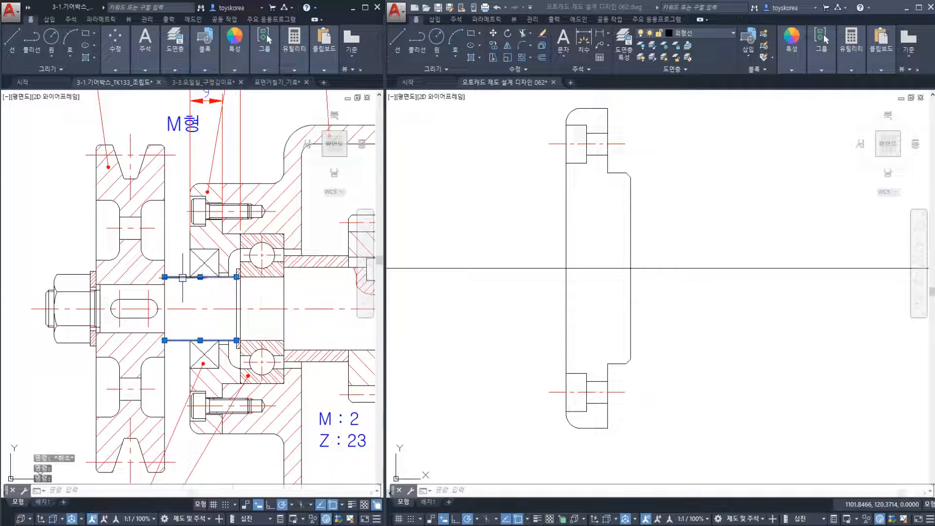
key(Escape)
Highlight the shaft edges under the bearing in the assembly drawing and turn off selection cycling.
click(253, 277)
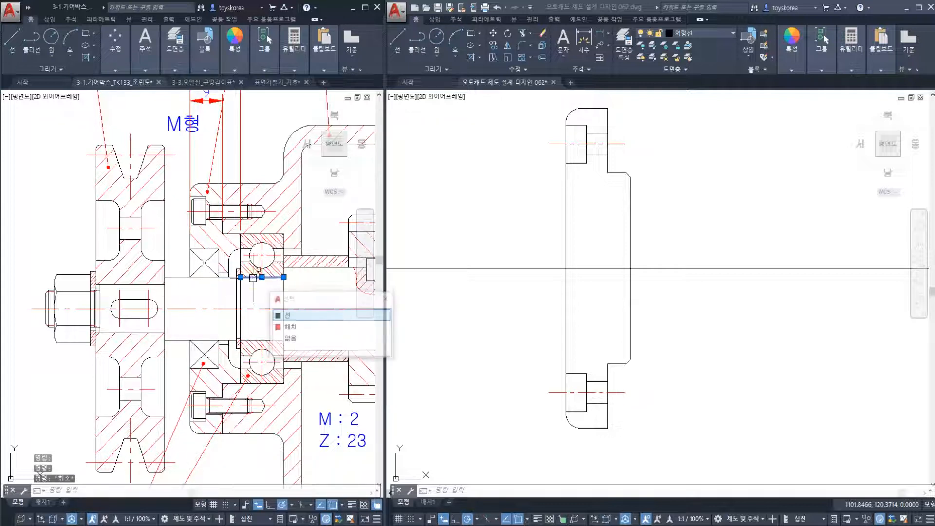
click(248, 340)
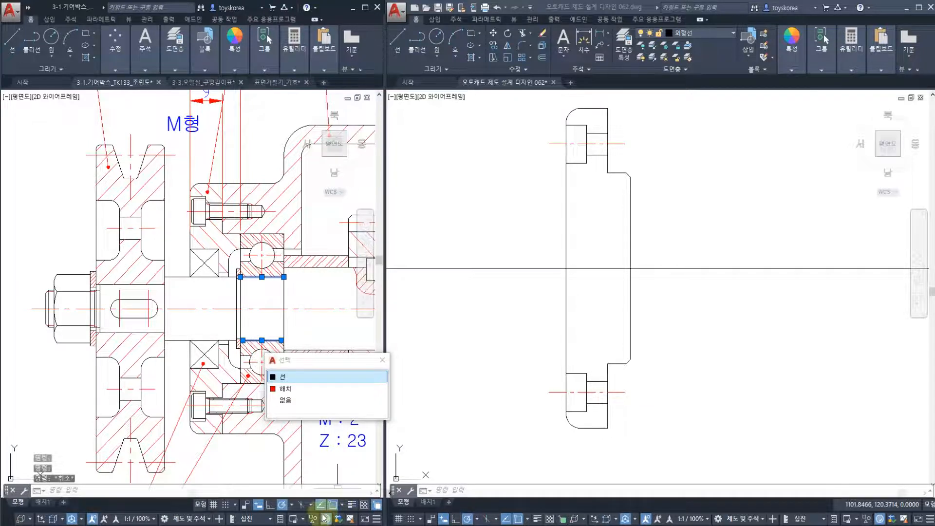
click(375, 505)
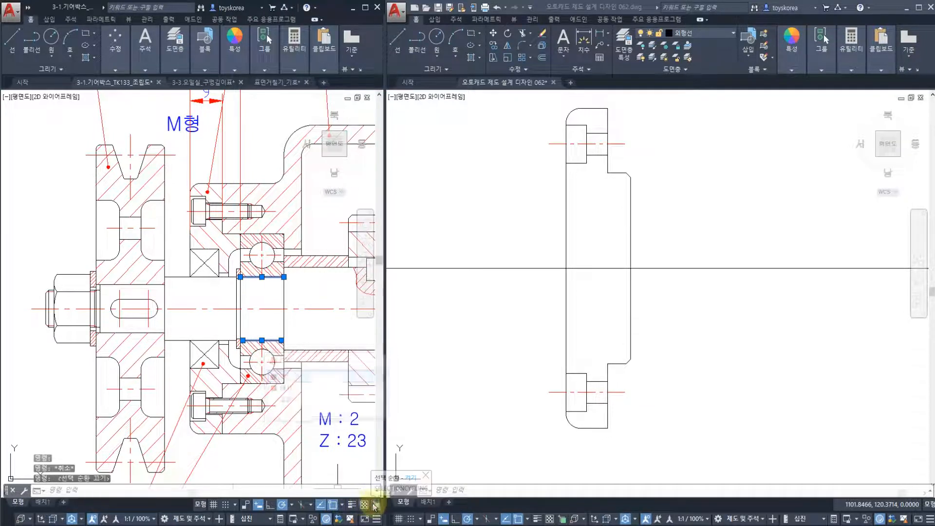
key(Escape)
Check the oil seal and bearing callouts below the pulley end of the shaft in the assembly drawing.
middle_drag(295, 284, 299, 277)
middle_drag(260, 307, 276, 286)
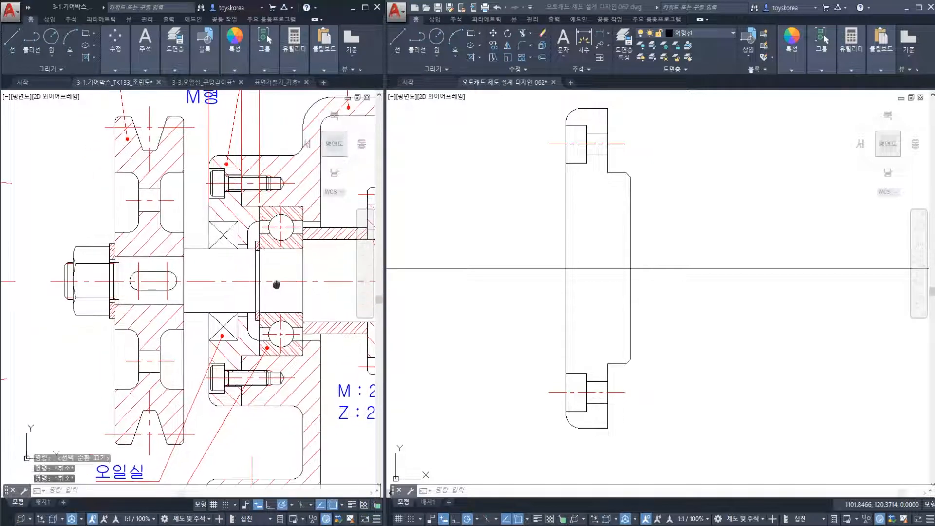
middle_drag(214, 427, 252, 310)
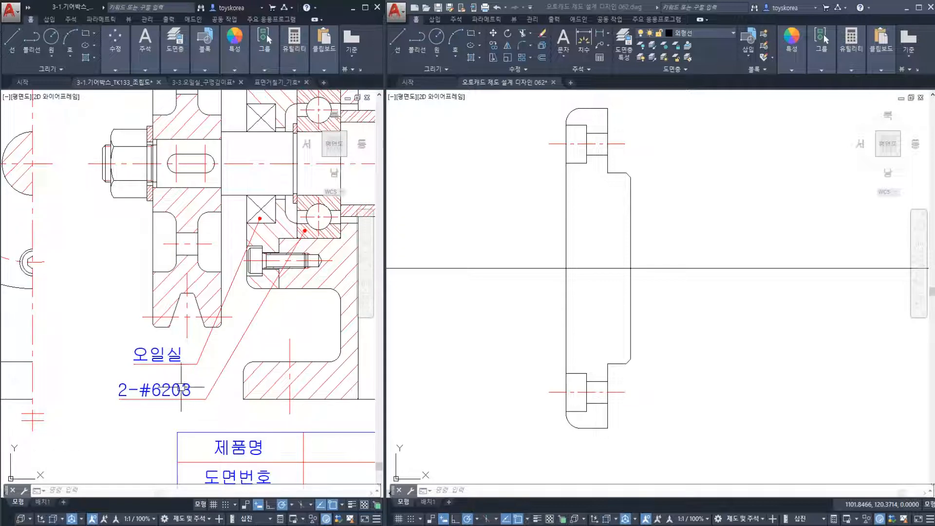
middle_drag(265, 244, 202, 343)
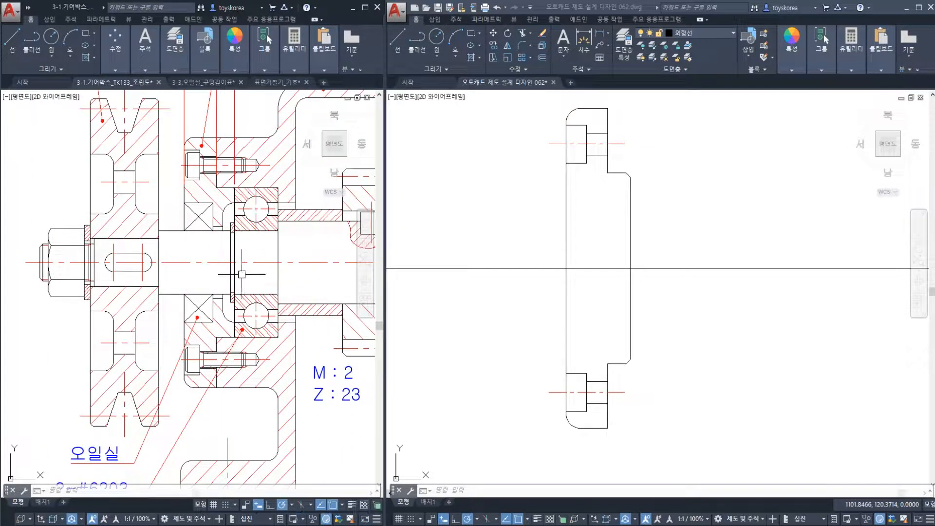
Locate the shaft drawing (part 2) in the part drawing file and examine the diameter dimensions at its threaded end.
click(499, 273)
key(Escape)
key(Escape)
scroll(499, 270, down, 2)
mouse_move(458, 312)
middle_down()
mouse_move(897, 295)
mouse_move(727, 308)
middle_up()
scroll(467, 304, down, 1)
middle_drag(559, 290, 784, 290)
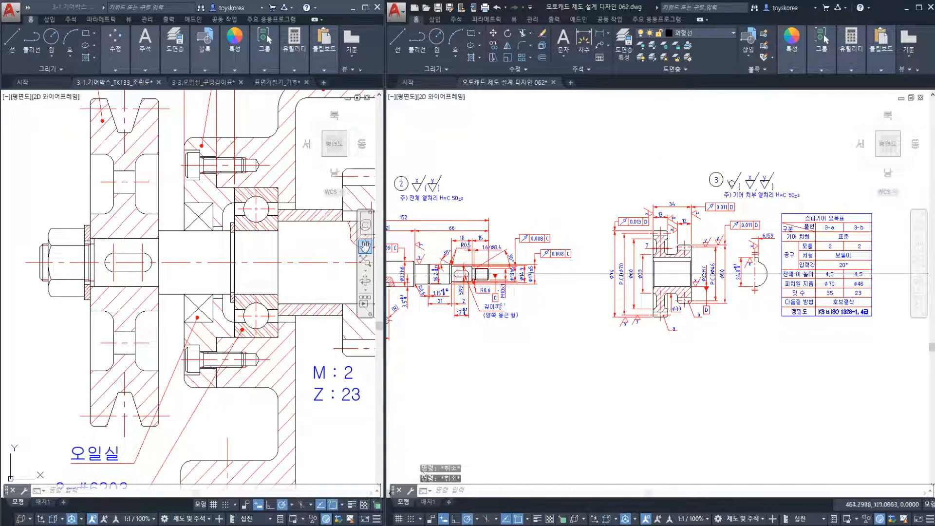
scroll(459, 269, up, 1)
middle_drag(460, 269, 596, 274)
scroll(596, 274, up, 2)
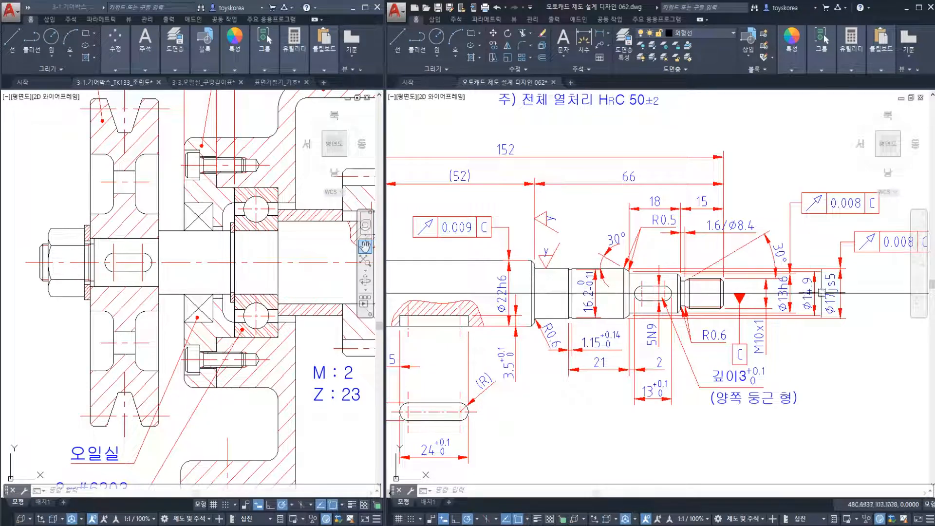
click(828, 307)
key(Escape)
Bring the cover back into view and open the oil seal size table, 03.png, in the ALSee image viewer.
scroll(794, 282, down, 4)
middle_drag(750, 285, 487, 288)
middle_drag(755, 291, 487, 293)
middle_drag(725, 284, 403, 289)
scroll(694, 278, up, 1)
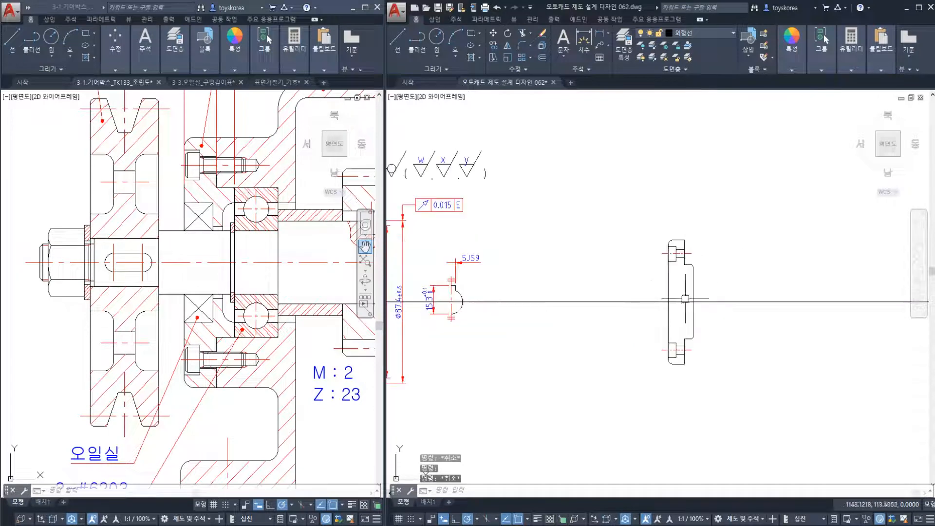
scroll(654, 303, up, 1)
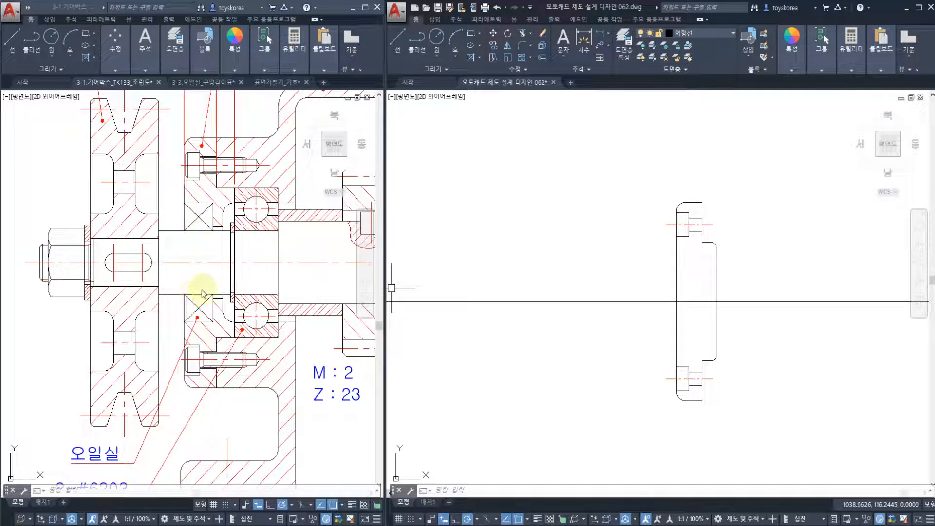
key(alt+Tab)
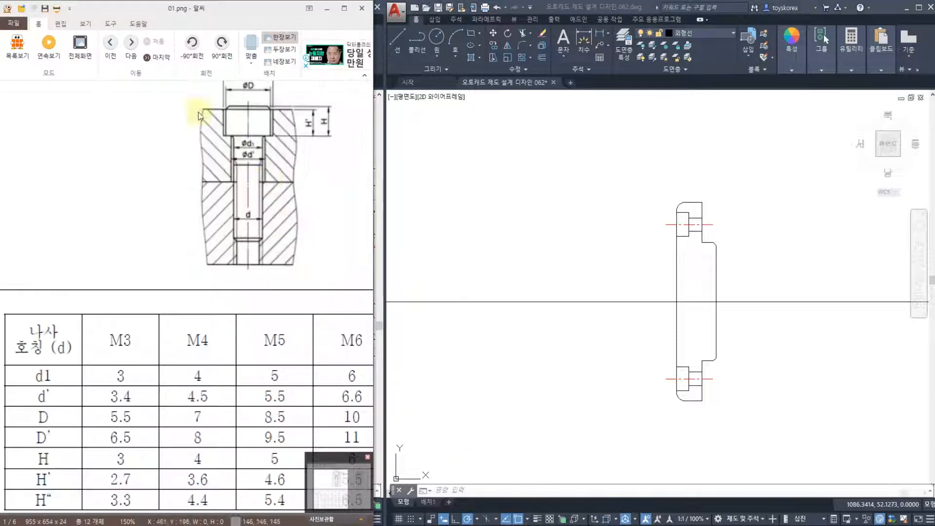
click(130, 51)
click(130, 51)
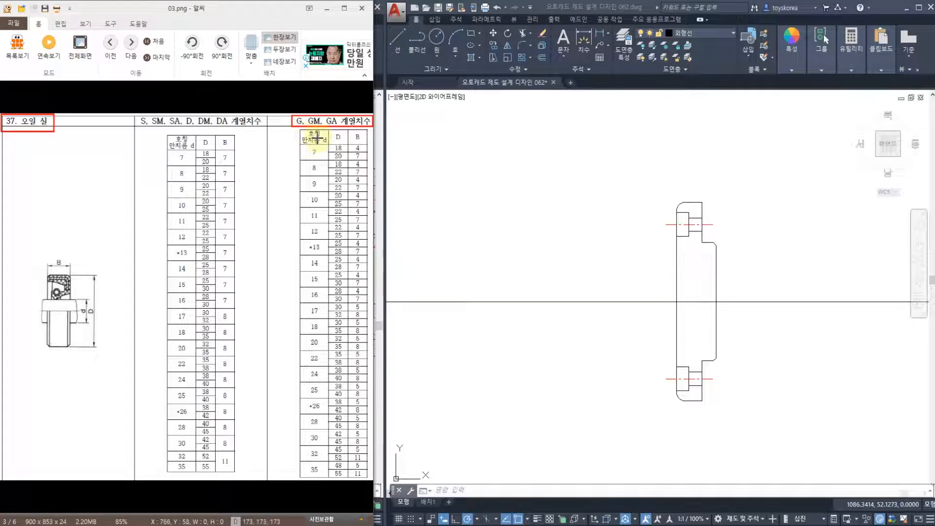
Mark the row for nominal inner diameter 17 in the G, GM, GA series of the oil seal table.
drag(290, 299, 329, 323)
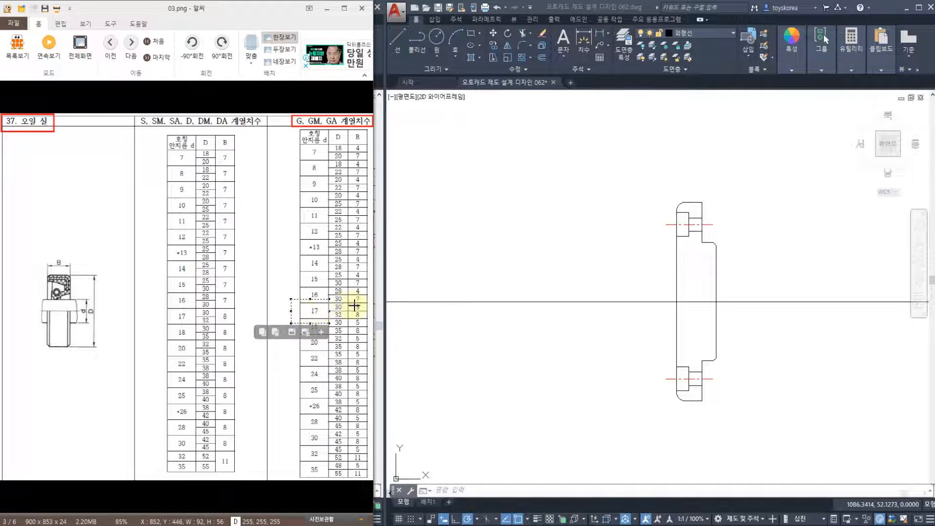
click(498, 320)
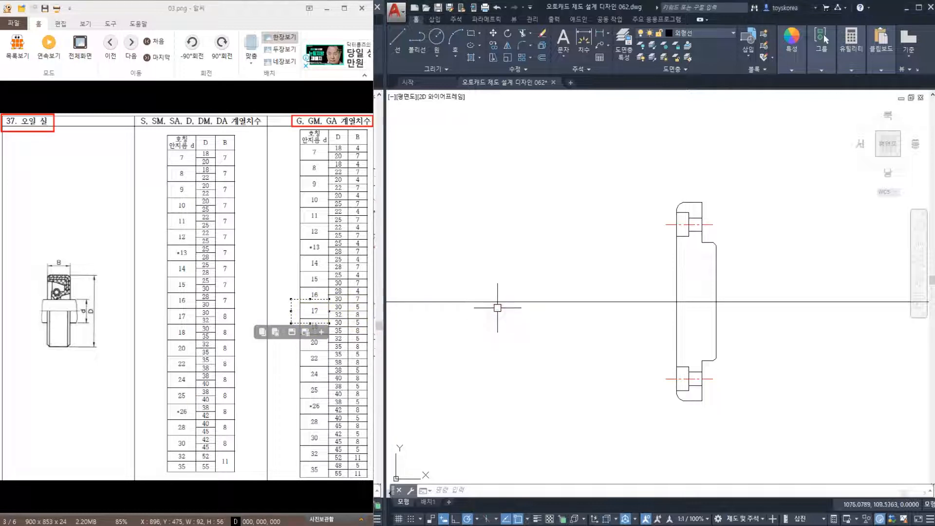
scroll(497, 307, down, 4)
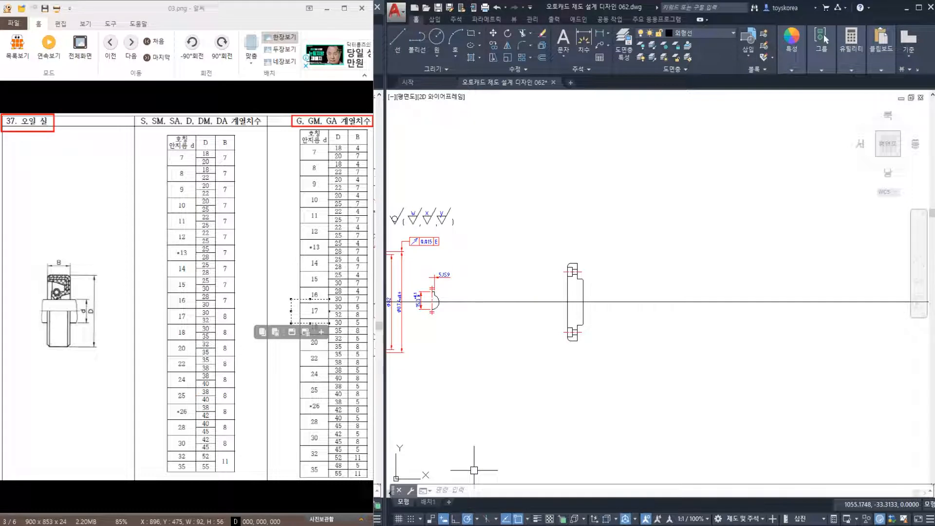
Switch to the assembly drawing and add a linear dimension across the width of the oil seal above the shaft.
key(alt+Tab)
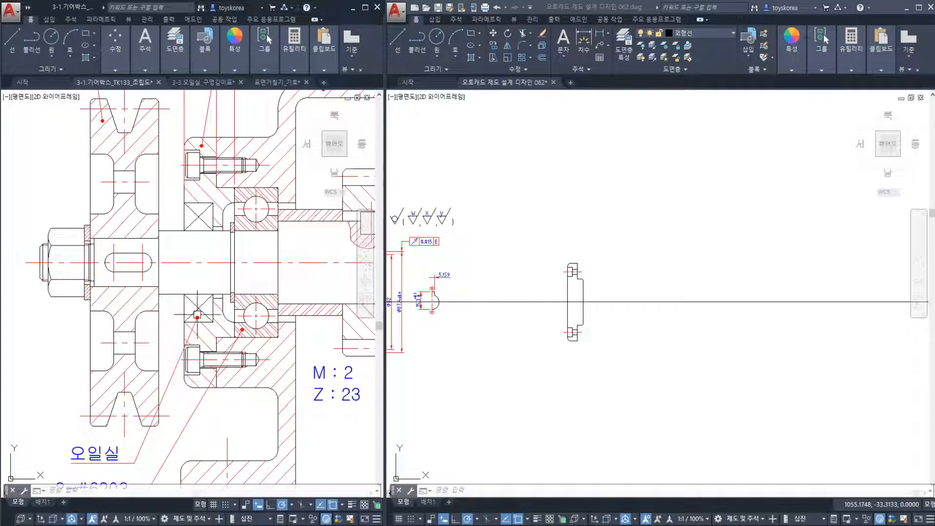
click(209, 244)
key(Escape)
scroll(191, 221, up, 2)
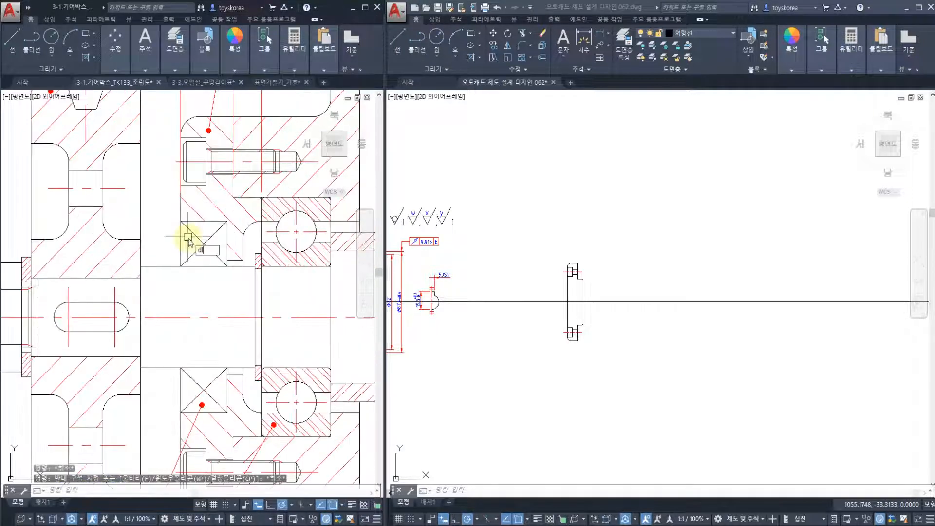
text(i)
key(Return)
click(180, 243)
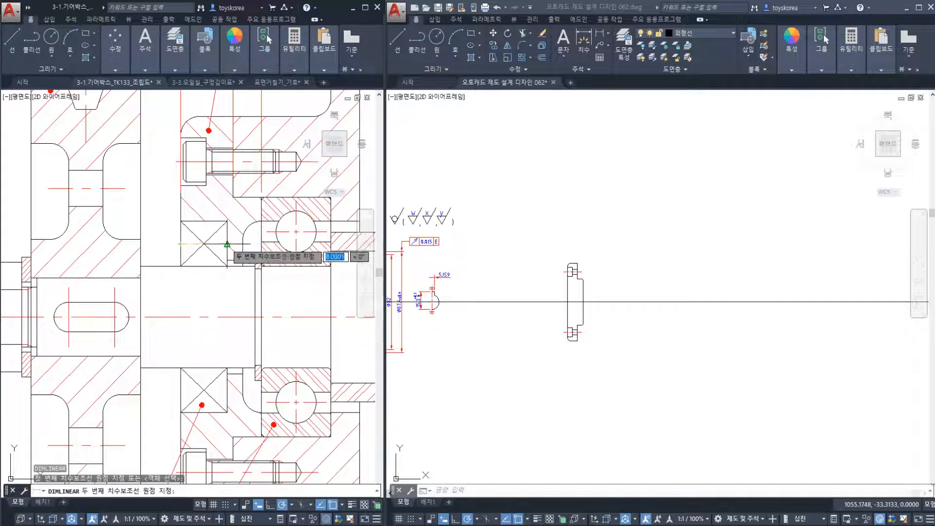
click(227, 244)
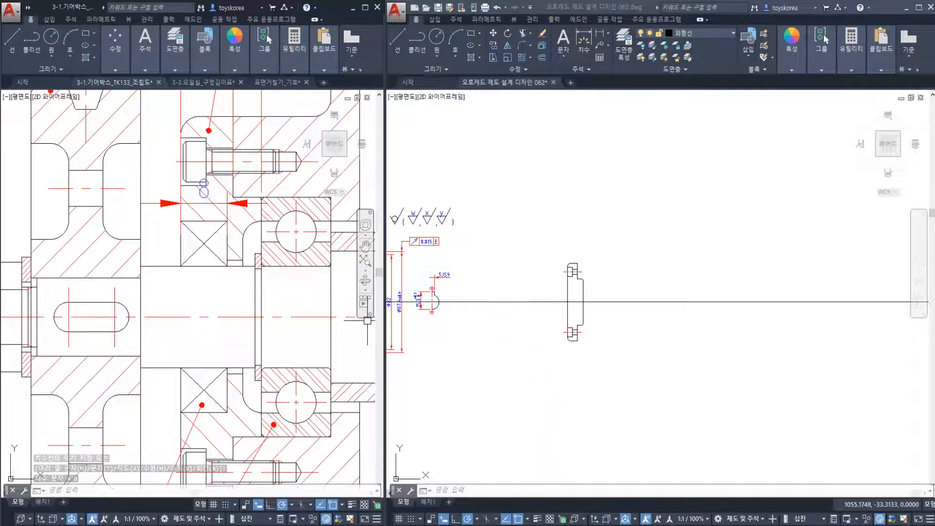
Return to the oil seal table in ALSee and check the D and B values for inner diameter 17 in the G, GM, GA series.
key(alt+Tab)
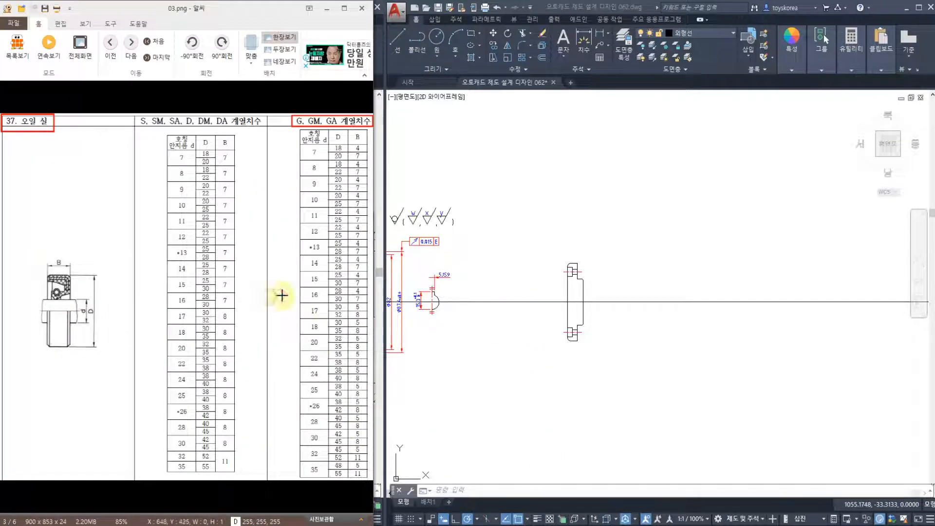
scroll(356, 316, up, 1)
drag(352, 319, 242, 325)
scroll(339, 320, up, 1)
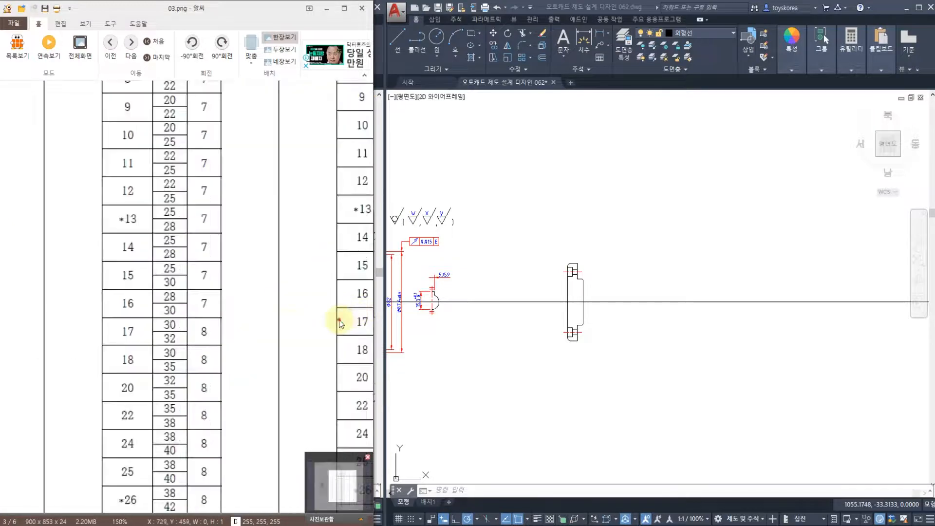
drag(339, 320, 191, 326)
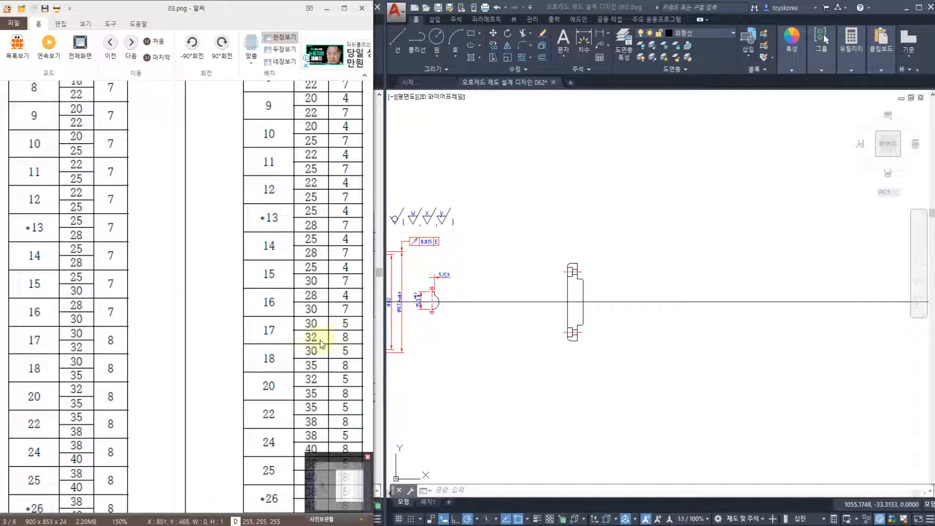
scroll(236, 204, up, 4)
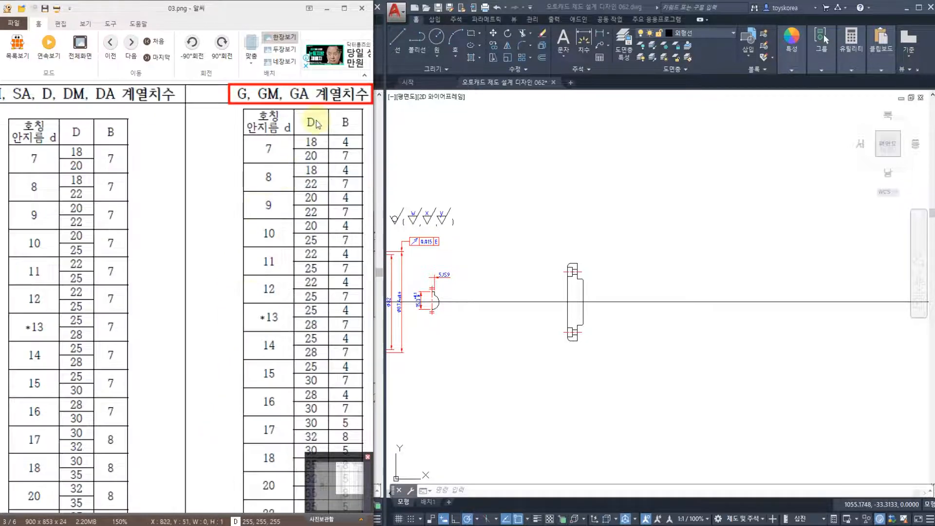
key(Page_Down)
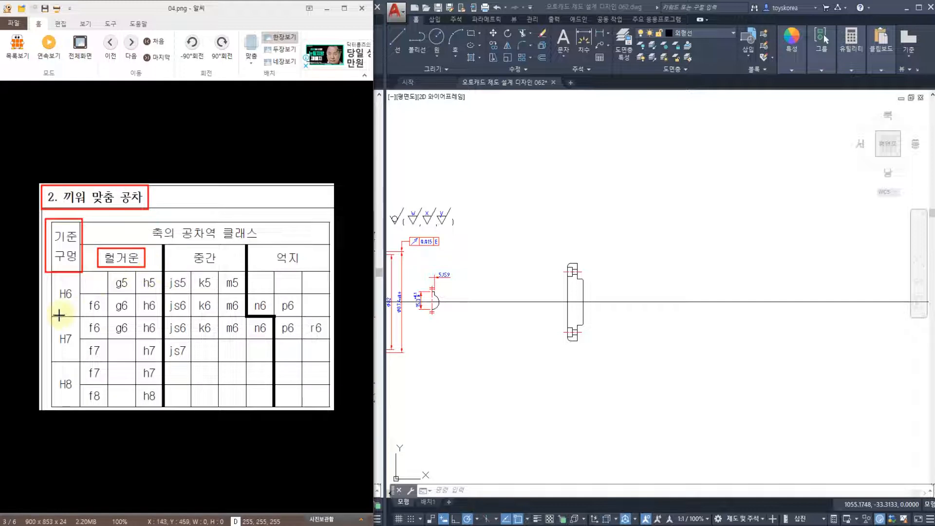
key(Page_Up)
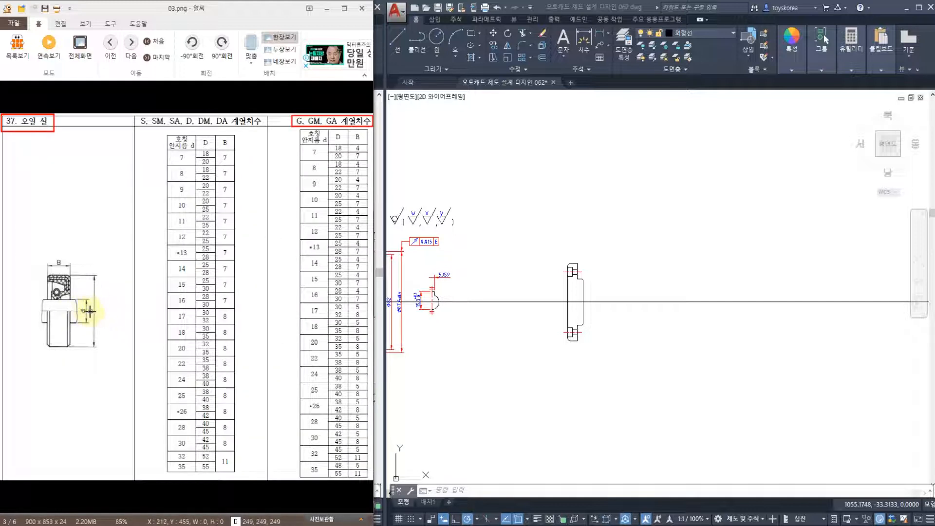
Highlight the outer diameter edges of the oil seal above and below the shaft in the assembly drawing.
click(502, 313)
key(Escape)
key(Escape)
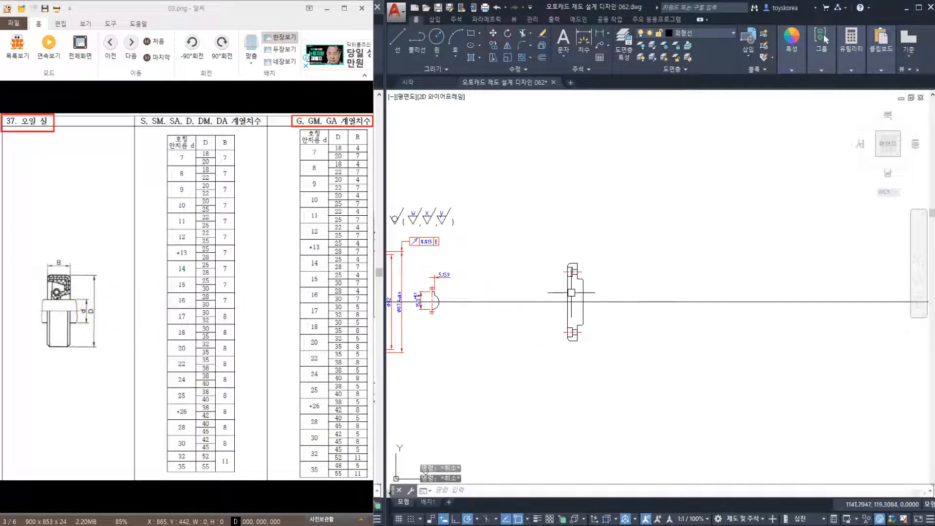
scroll(574, 299, up, 4)
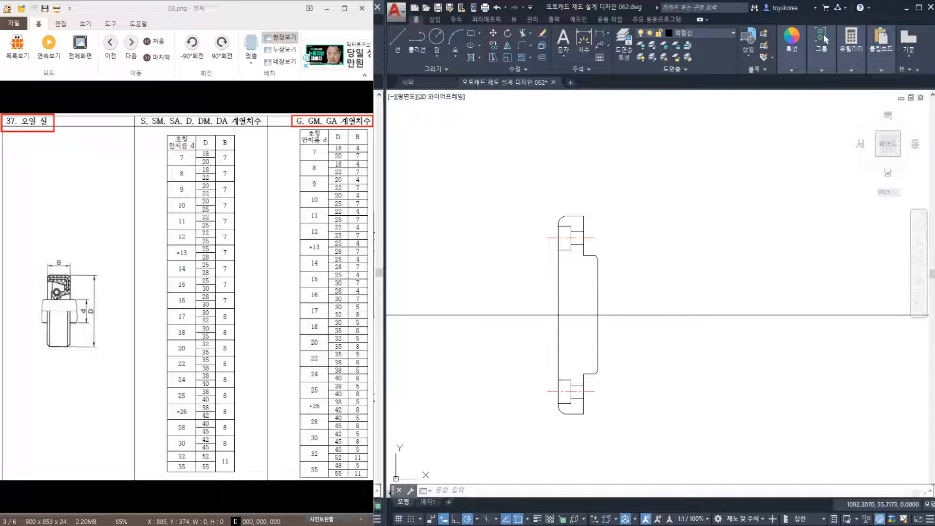
click(379, 506)
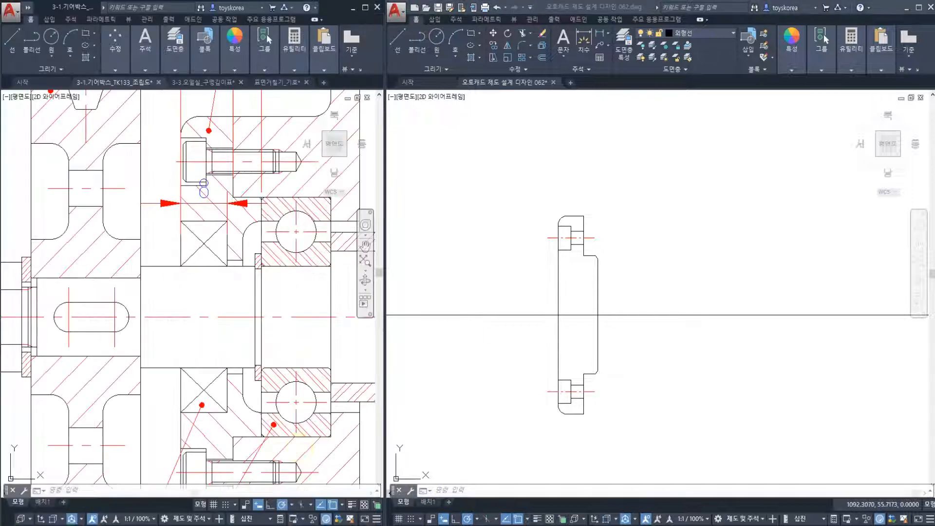
click(196, 222)
click(206, 412)
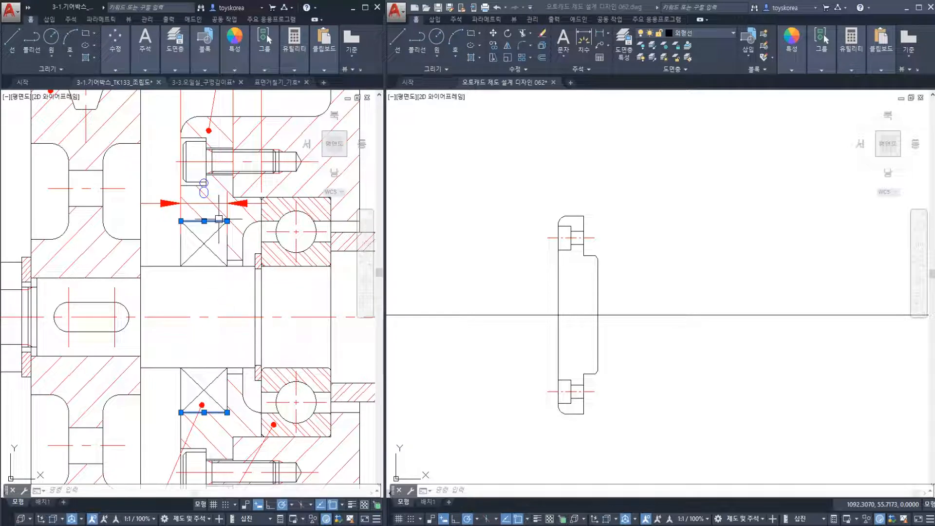
Offset the cover's horizontal centre line upward by 32/2 for the oil seal's outer diameter, and clear the highlighted seal edges in the assembly.
click(653, 288)
scroll(647, 288, up, 3)
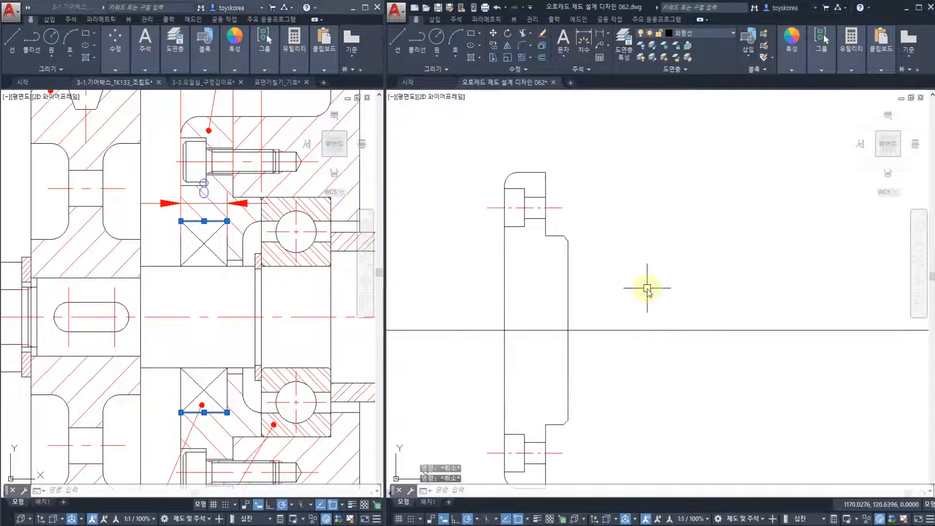
text(o)
key(Return)
text(32/2)
key(Return)
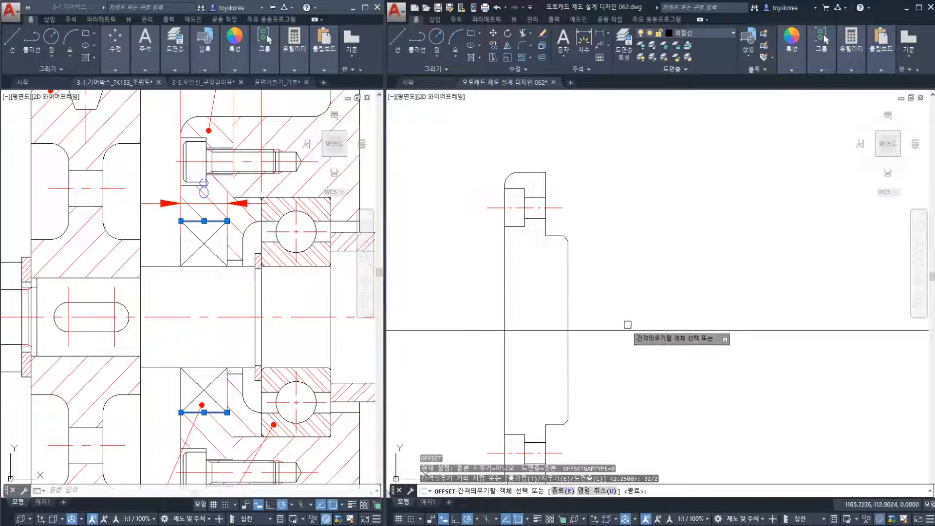
click(621, 330)
click(627, 294)
key(Escape)
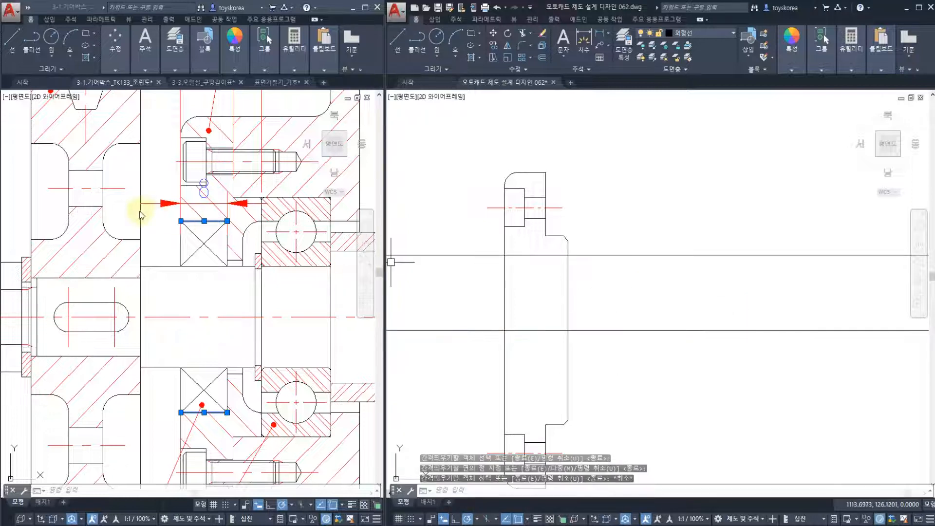
click(142, 246)
key(Escape)
key(Escape)
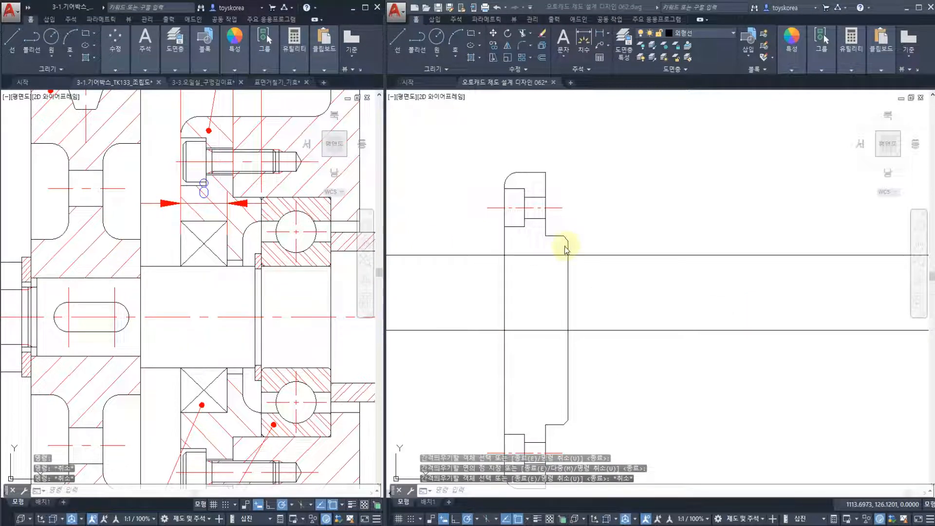
Try offsetting the cover's outer face inward by 8 for the oil seal width, and remove the trial lines.
click(525, 273)
text(o)
key(Return)
text(8)
key(Return)
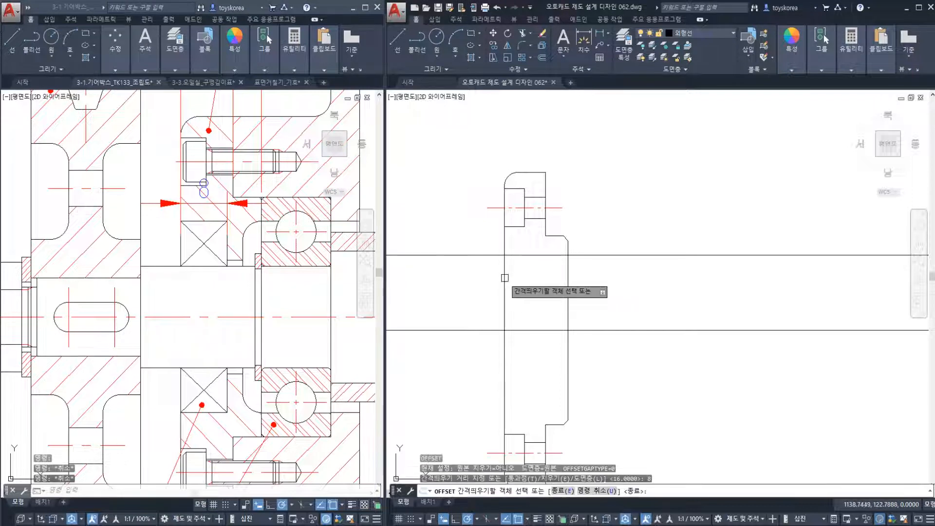
click(504, 277)
click(547, 257)
click(541, 265)
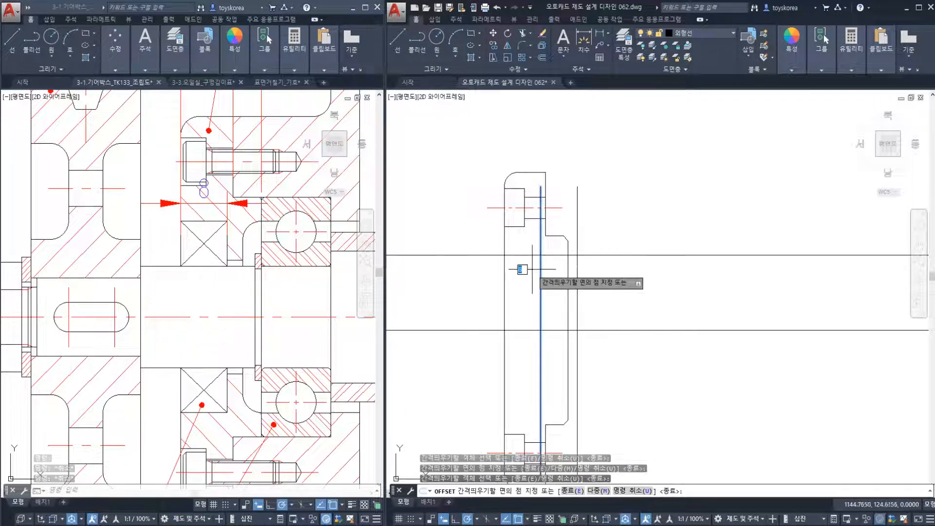
key(Escape)
click(541, 277)
text(e)
key(Return)
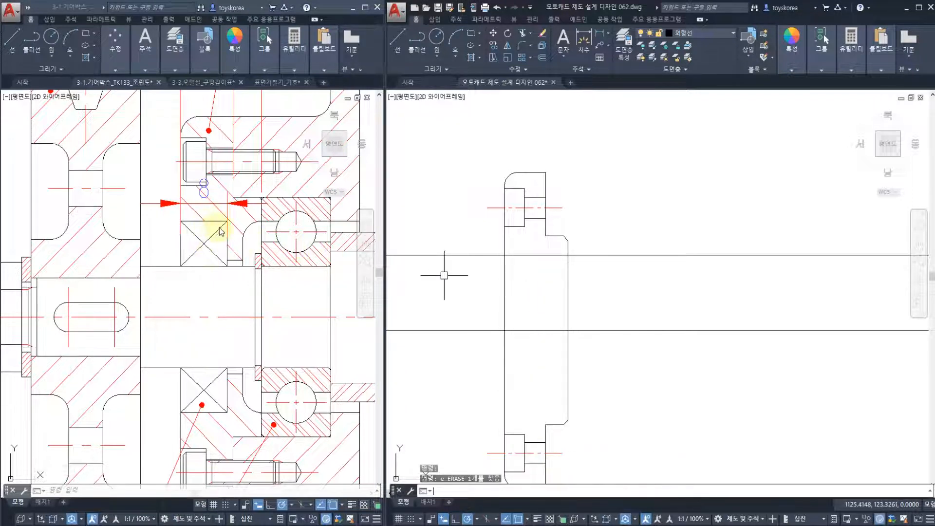
key(Escape)
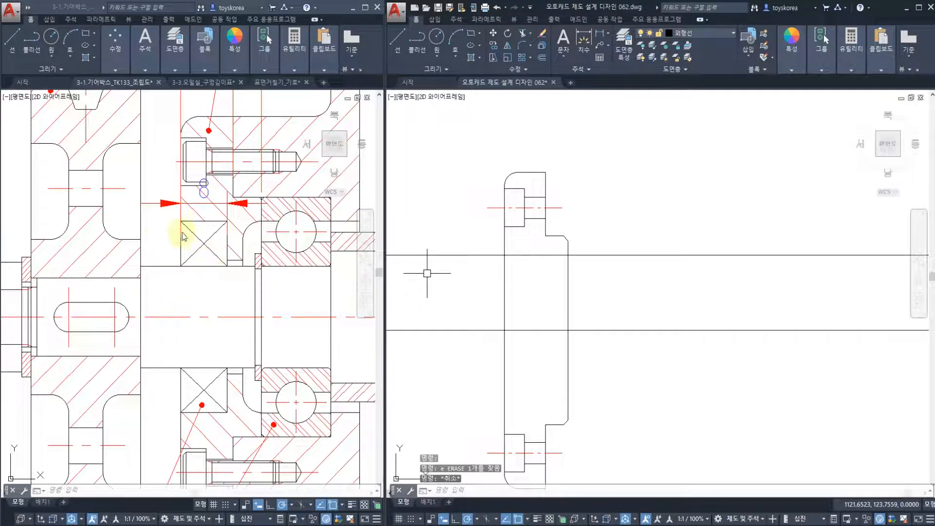
Enlarge the upper half of the cover and bring up the oil seal hole depth drawing, 3-3.오일실_구멍깊이표.
click(567, 273)
key(Escape)
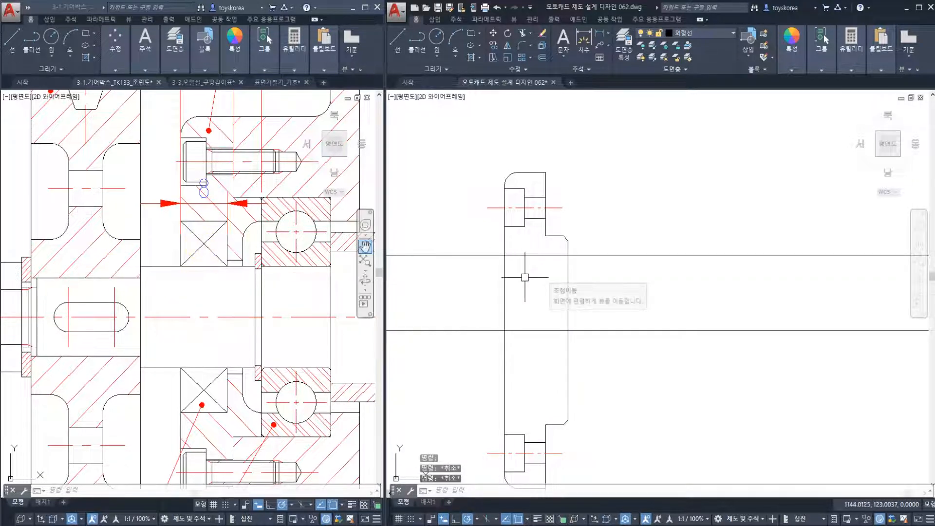
scroll(516, 276, up, 2)
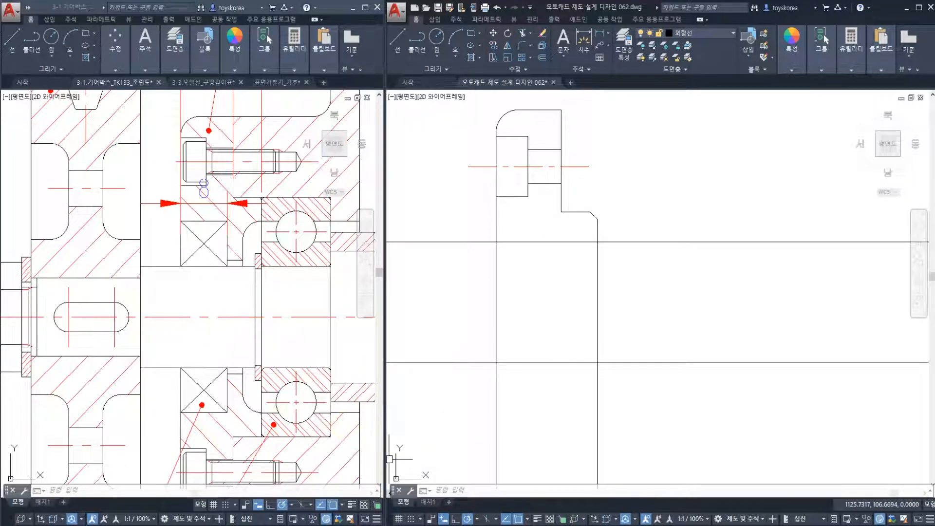
middle_drag(446, 401, 456, 385)
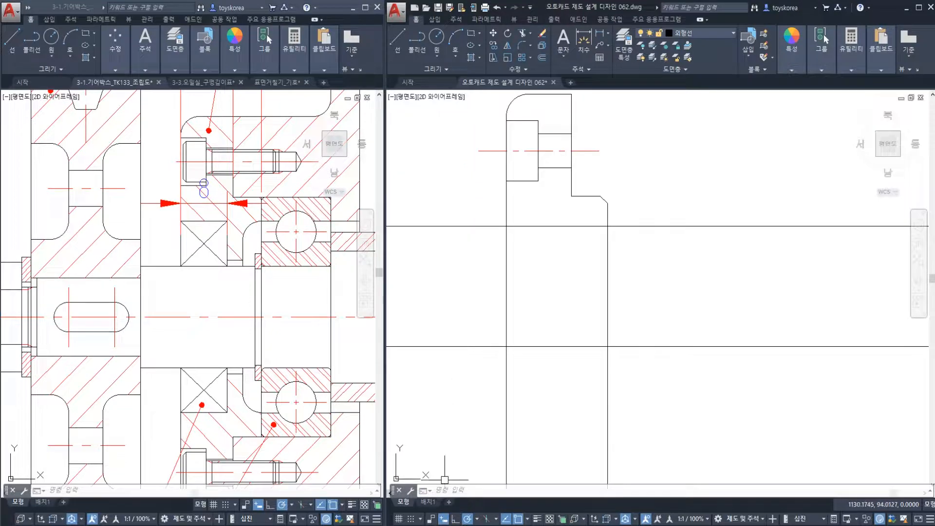
mouse_move(445, 524)
click(463, 495)
middle_drag(255, 375, 257, 364)
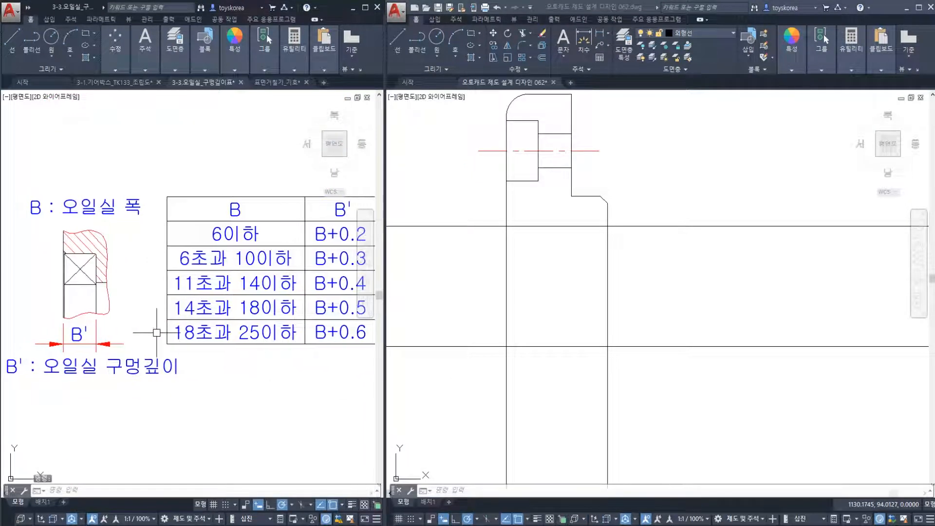
Highlight the two vertical edges that bound the hole depth B' in the oil seal diagram.
scroll(67, 267, up, 1)
middle_drag(69, 267, 141, 274)
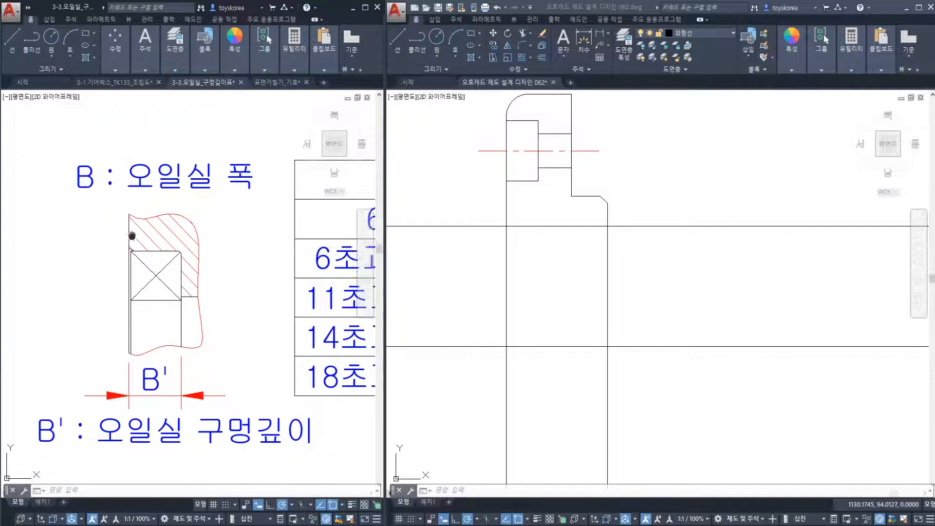
middle_drag(126, 229, 102, 208)
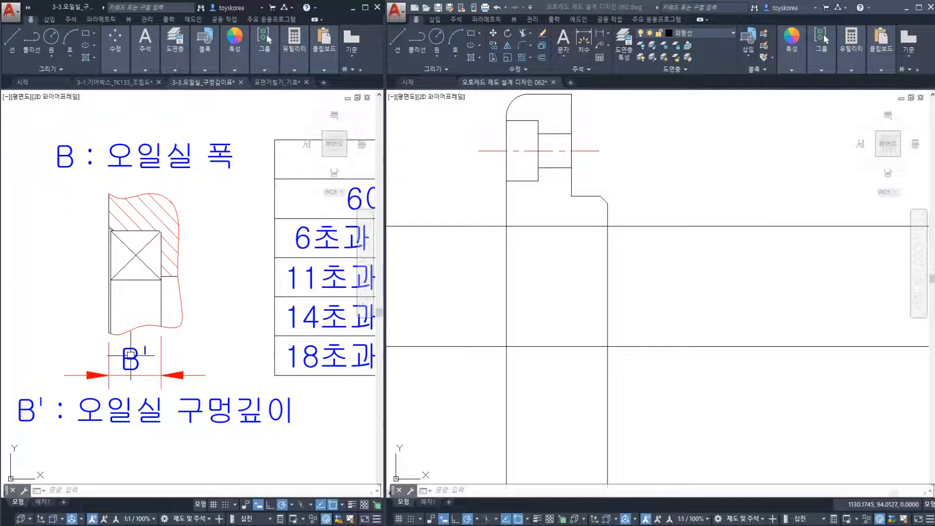
scroll(130, 355, up, 2)
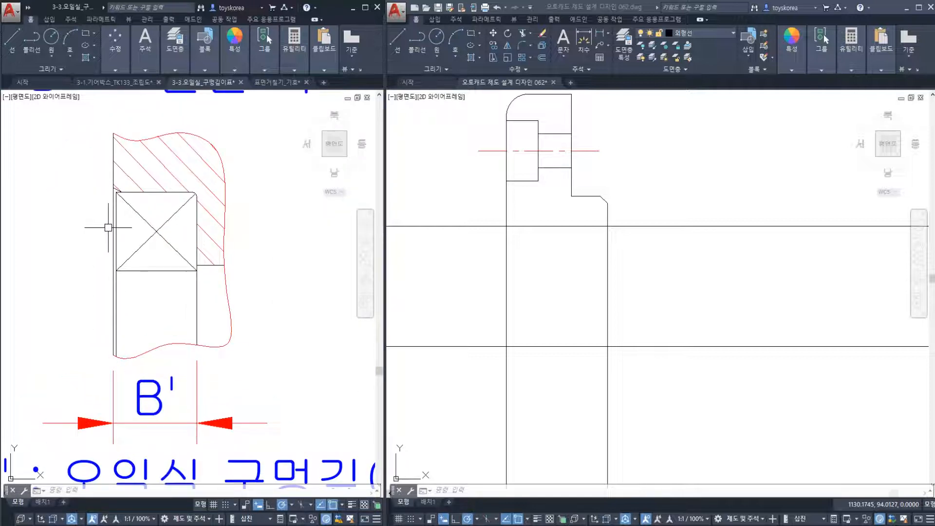
click(113, 229)
key(Escape)
scroll(112, 227, up, 2)
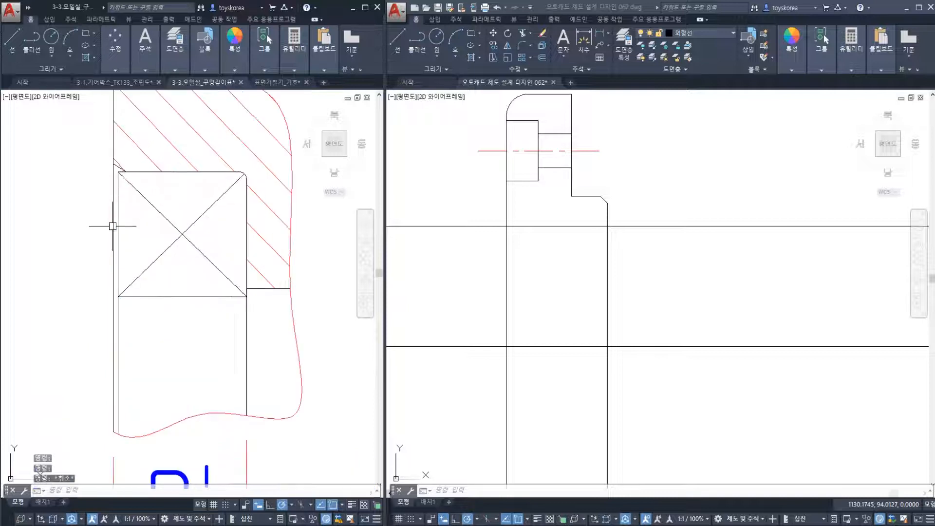
click(113, 227)
click(246, 237)
scroll(244, 239, down, 2)
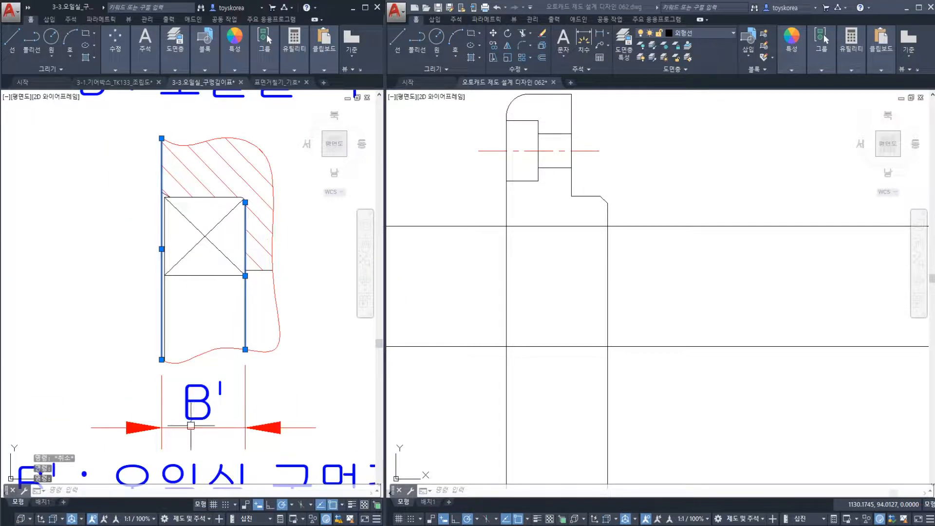
scroll(190, 417, down, 2)
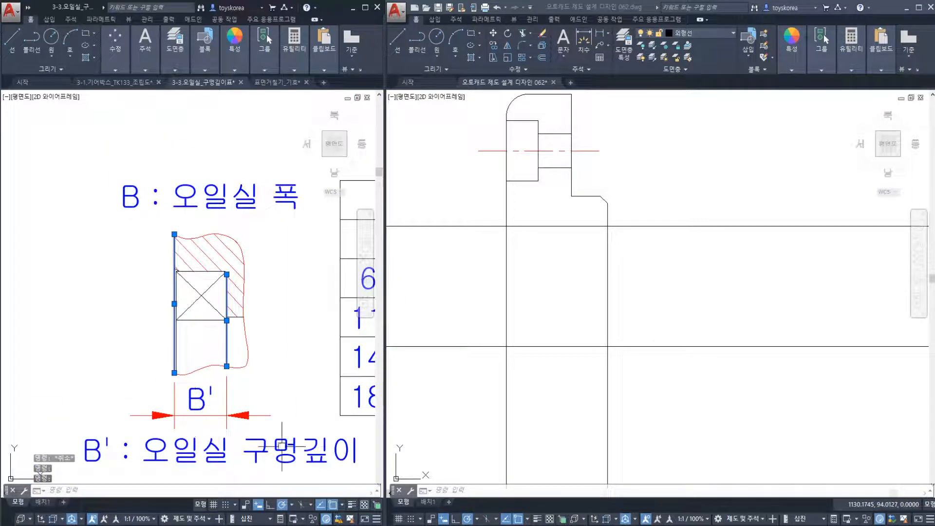
Highlight the row for seal width B over 6 up to 10, with depth B+0.3, in the hole depth table.
scroll(263, 418, down, 2)
middle_drag(276, 380, 106, 377)
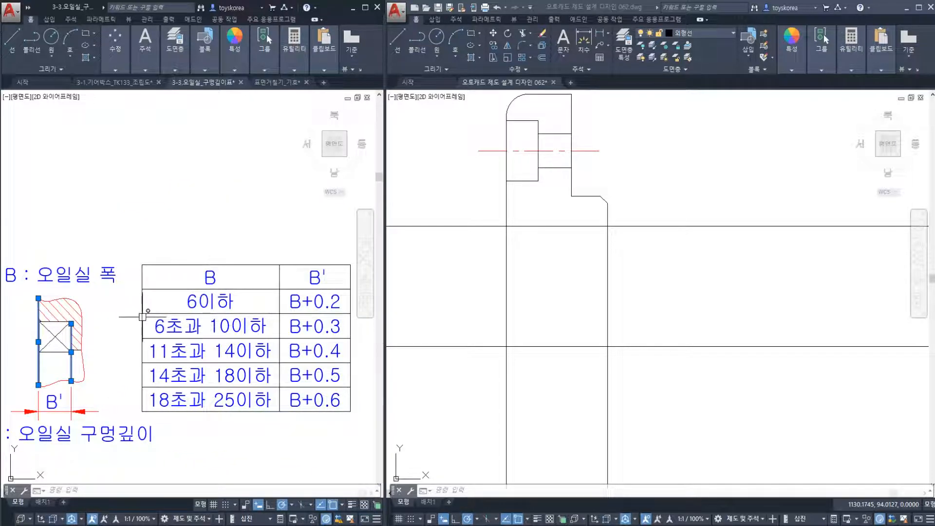
click(125, 308)
click(359, 331)
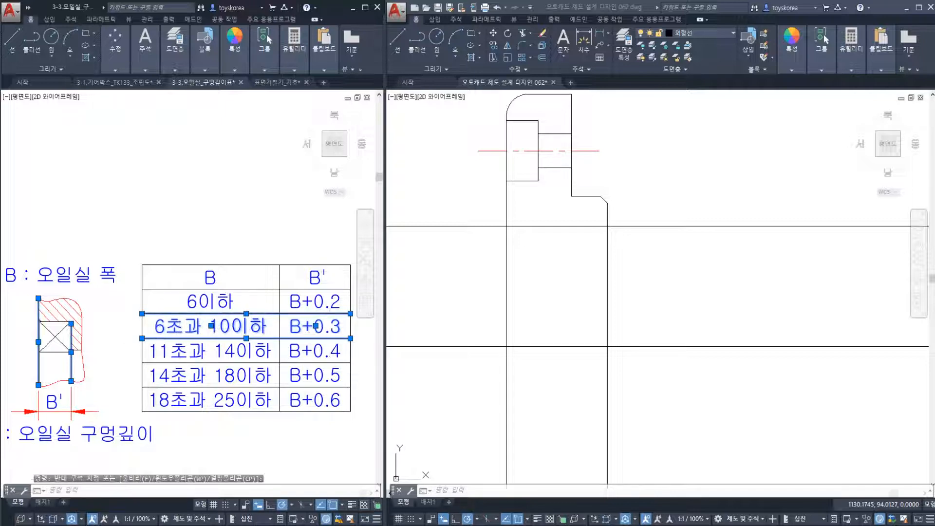
scroll(162, 319, up, 4)
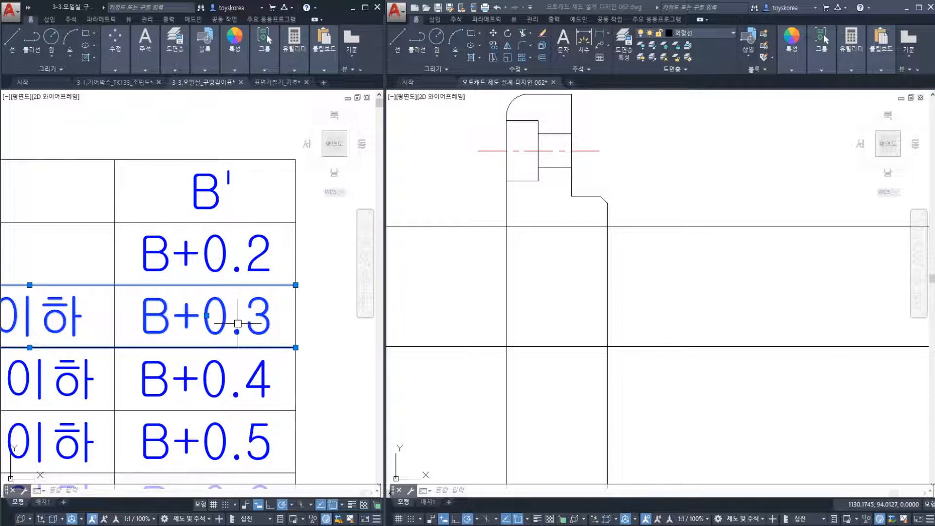
Offset the cover's outer face inward by 8.3 for the oil seal hole depth.
click(521, 272)
key(Escape)
key(Escape)
key(Escape)
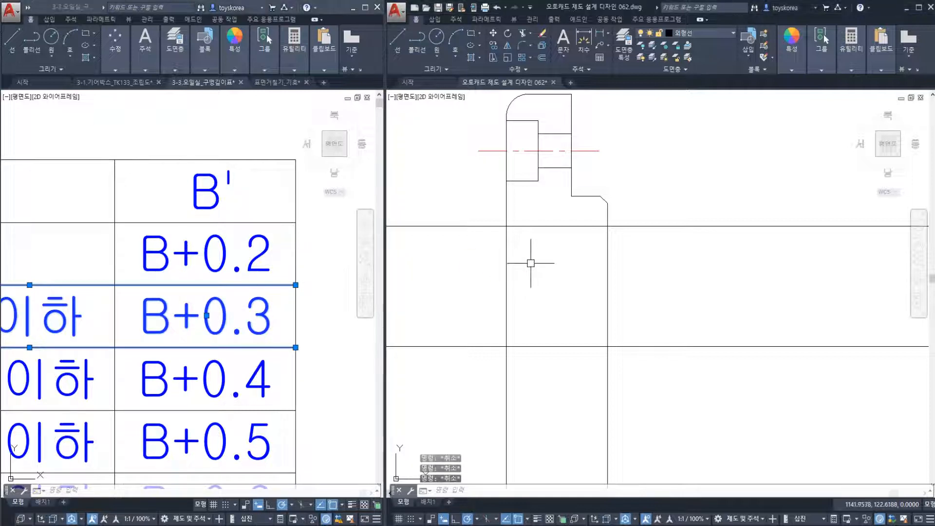
middle_drag(532, 263, 611, 252)
text(o)
key(space)
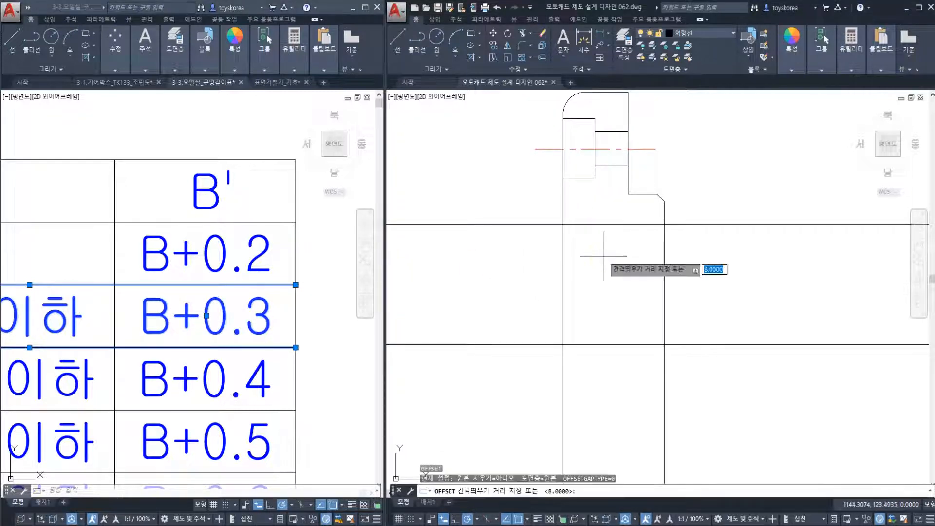
text(8.3)
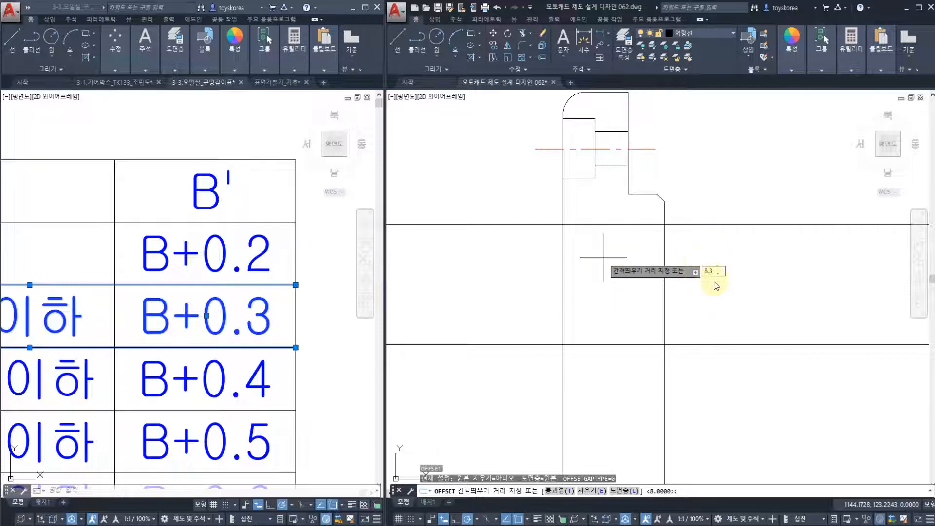
key(Return)
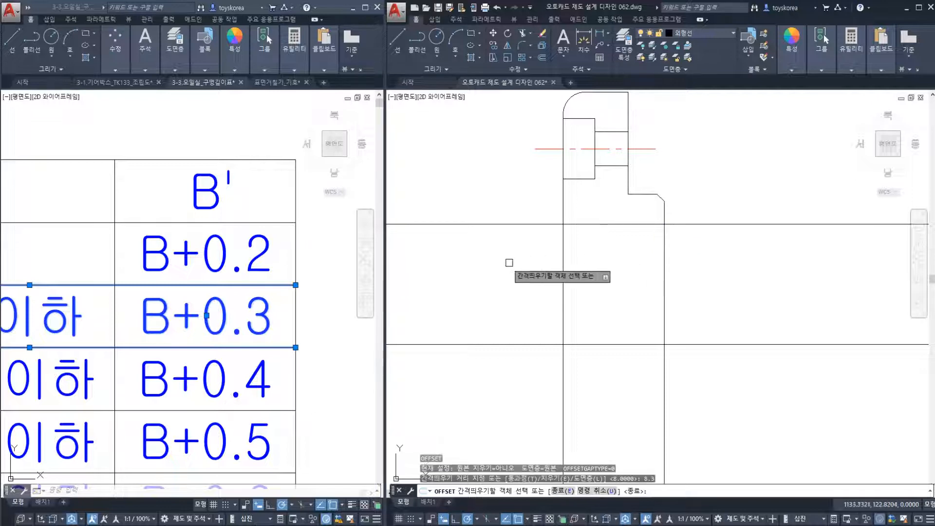
click(563, 267)
click(614, 259)
key(Escape)
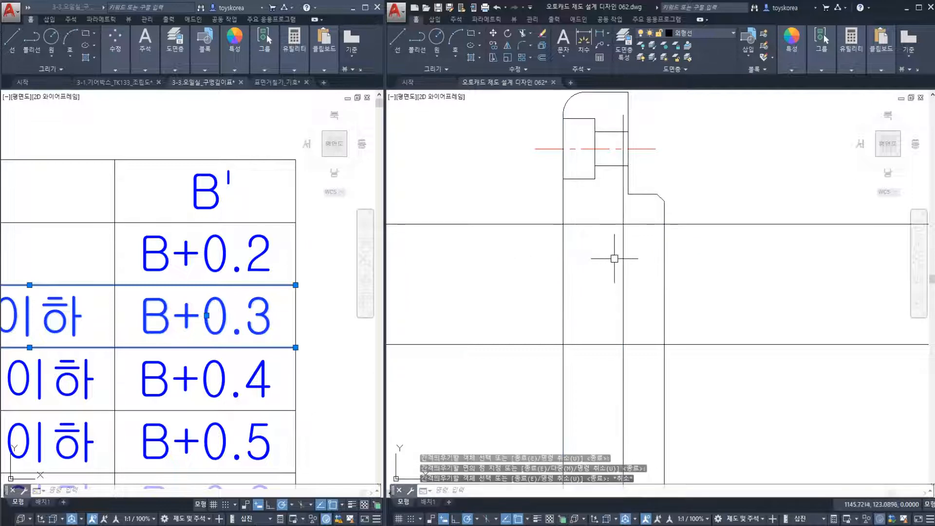
key(Escape)
Switch to the image viewer and examine the enlarged housing hole chamfer and corner radius diagram for oil seals in 02.png.
scroll(299, 302, down, 2)
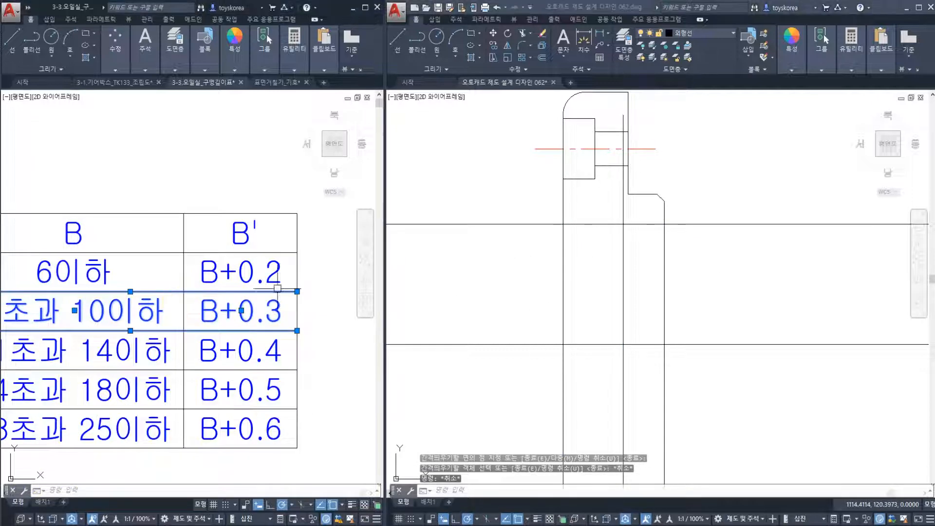
scroll(278, 289, down, 3)
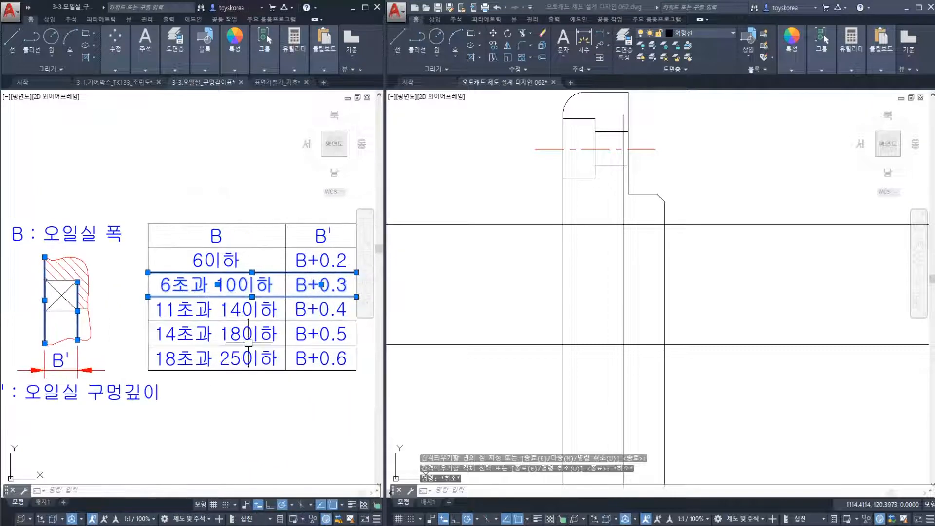
key(alt+Tab)
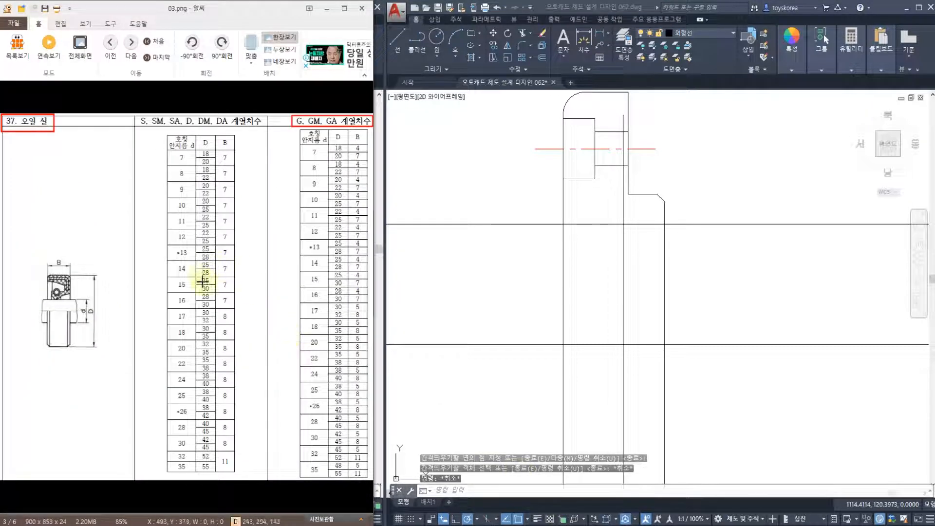
click(115, 60)
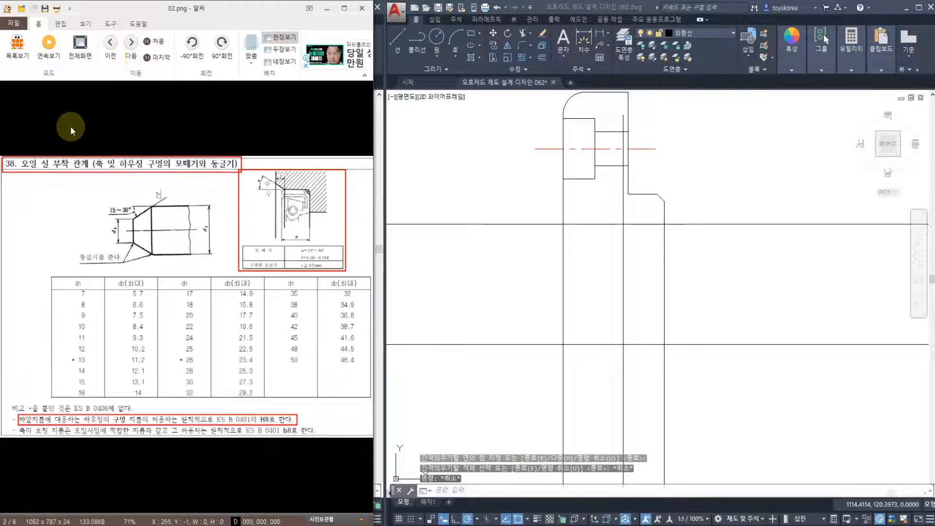
scroll(323, 205, up, 5)
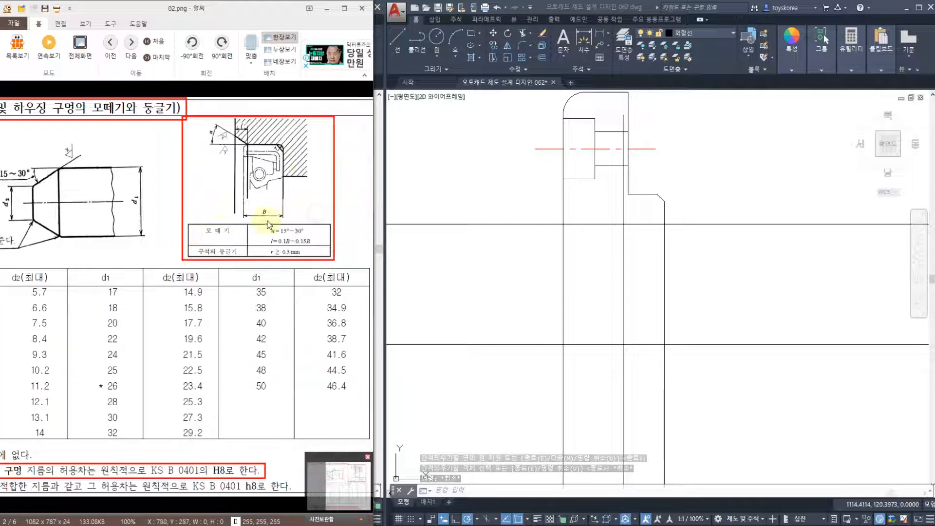
drag(201, 284, 141, 322)
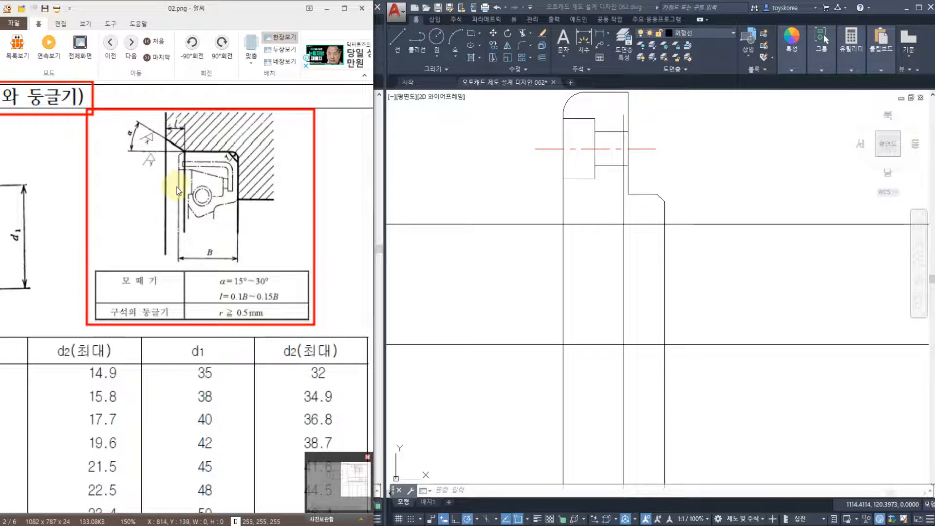
drag(156, 190, 192, 215)
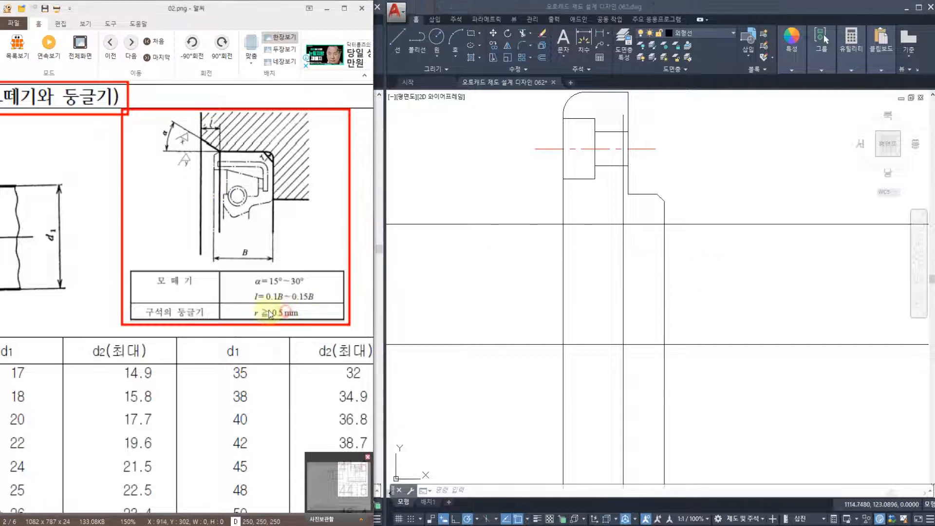
Fillet the inner corner between the seal hole's upper line and its depth line with radius 0.5.
click(577, 250)
key(Escape)
key(Escape)
middle_drag(613, 242, 569, 262)
text(f)
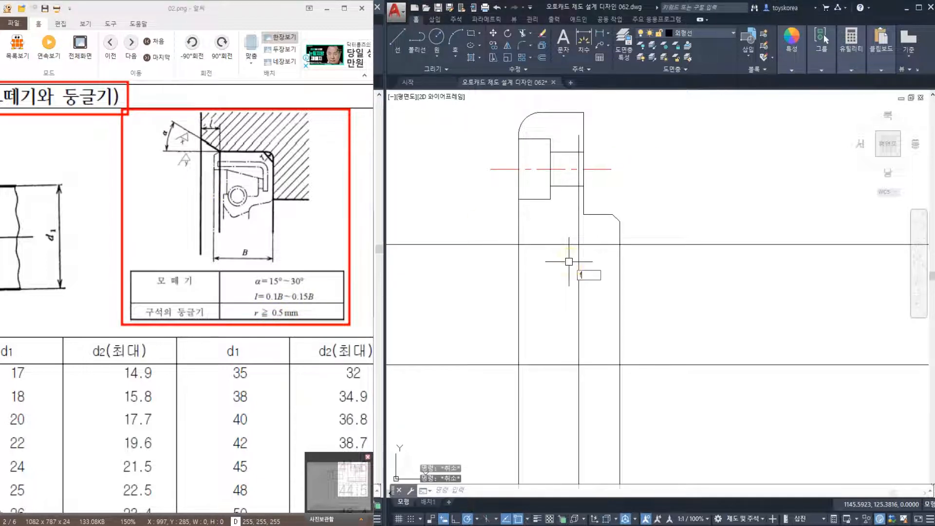
key(Return)
text(r)
key(Return)
text(0.5)
key(Return)
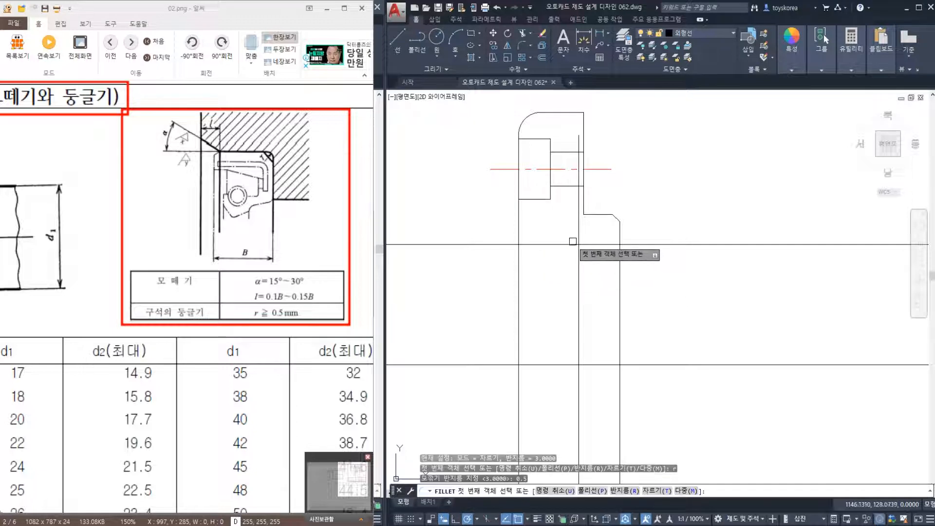
click(574, 244)
click(579, 255)
key(Escape)
scroll(582, 242, up, 2)
scroll(581, 242, down, 2)
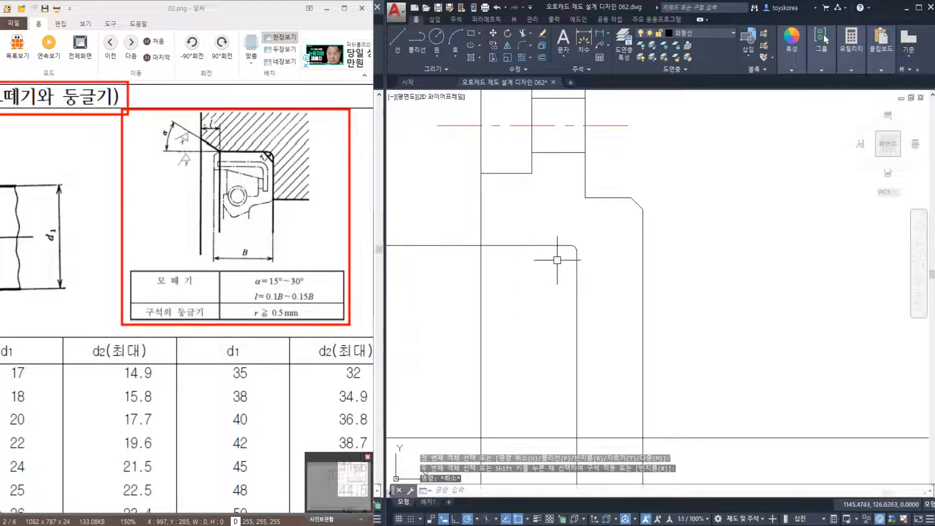
Trim the seal hole's upper line where it extends outside the cover's outer face.
middle_drag(557, 261, 583, 250)
text(tr)
key(Return)
click(522, 253)
click(490, 255)
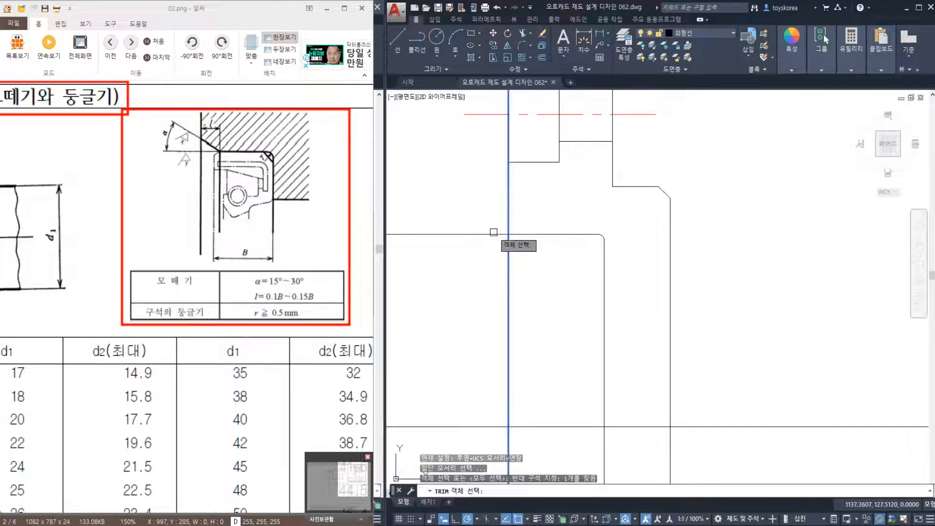
key(Return)
click(493, 235)
key(Escape)
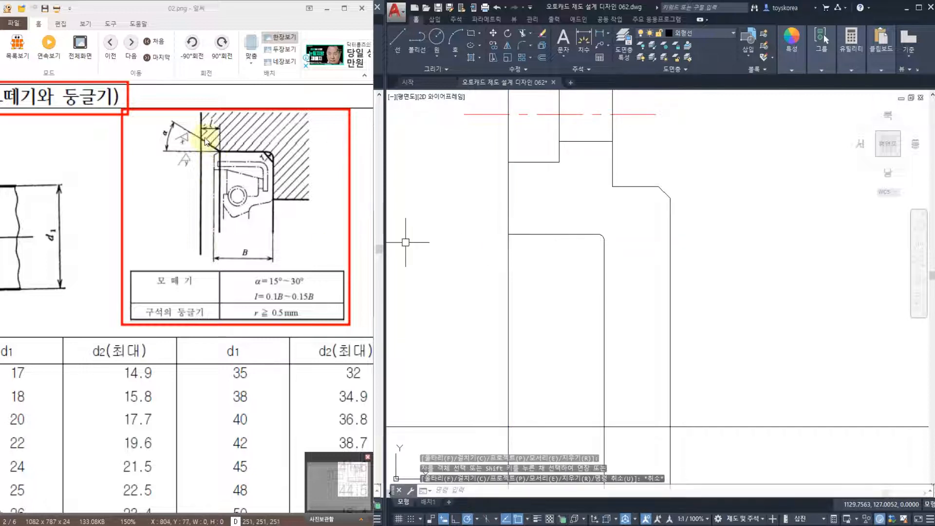
Offset the cover's outer face inward by 0.8 for the seal hole's chamfer length.
click(185, 206)
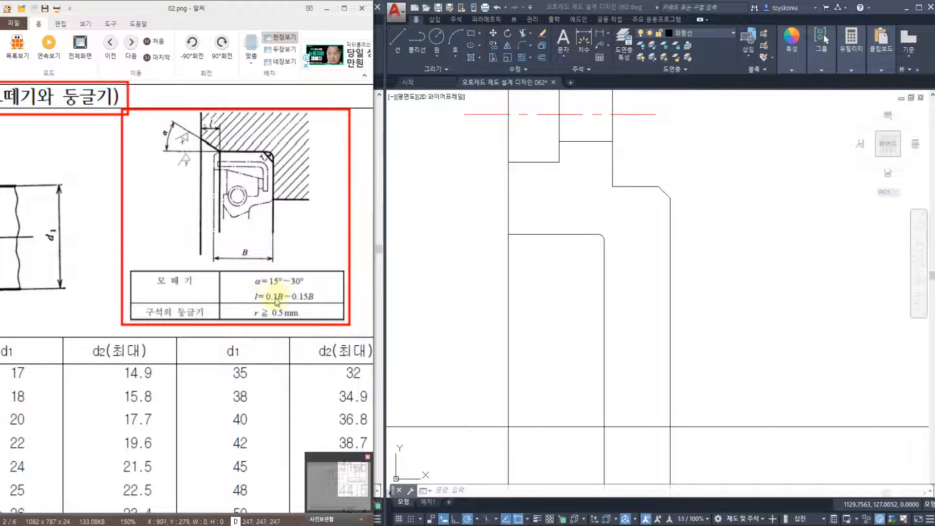
click(465, 288)
text(o)
key(Return)
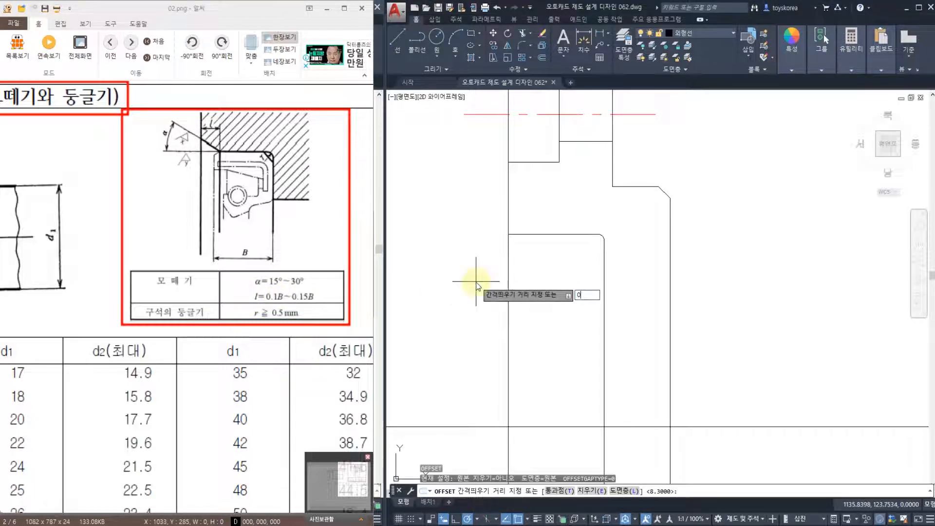
text(0.8)
key(Return)
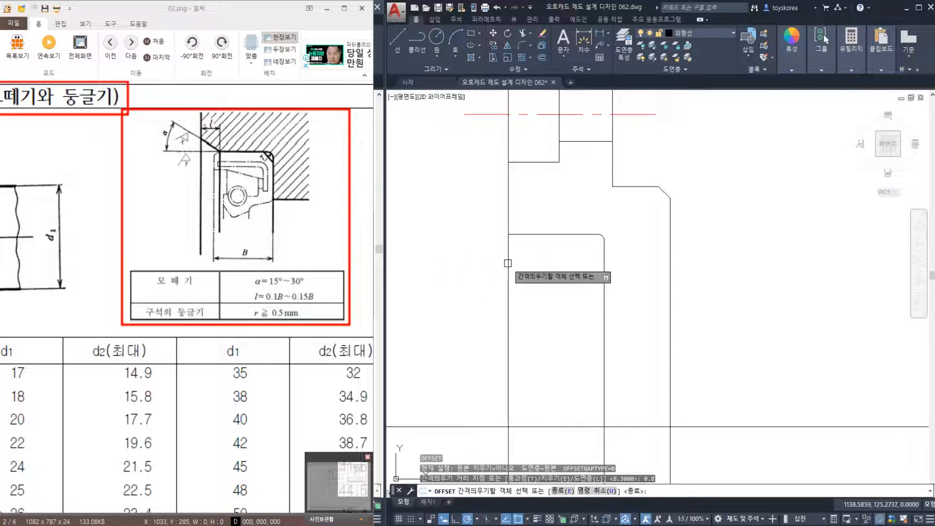
click(509, 261)
click(519, 247)
key(Escape)
scroll(520, 243, up, 2)
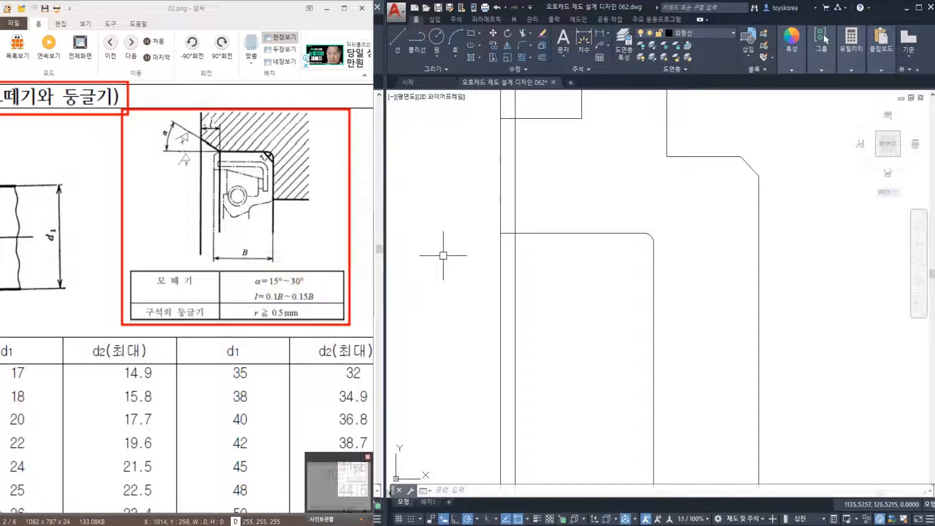
Draw a construction line at -30 degrees through the intersection of the chamfer length line and the seal hole's upper line.
click(476, 271)
key(Escape)
key(Escape)
text(xl)
key(Return)
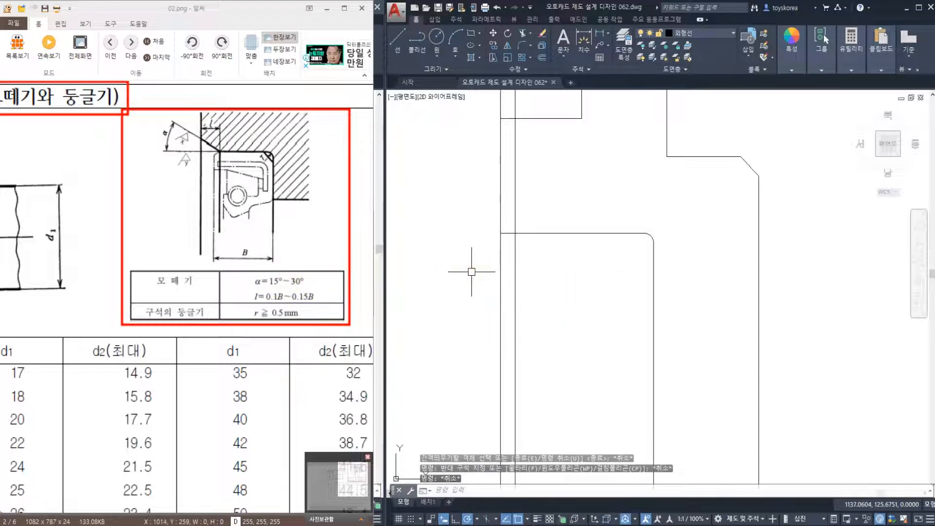
text(a)
key(Return)
text(-30)
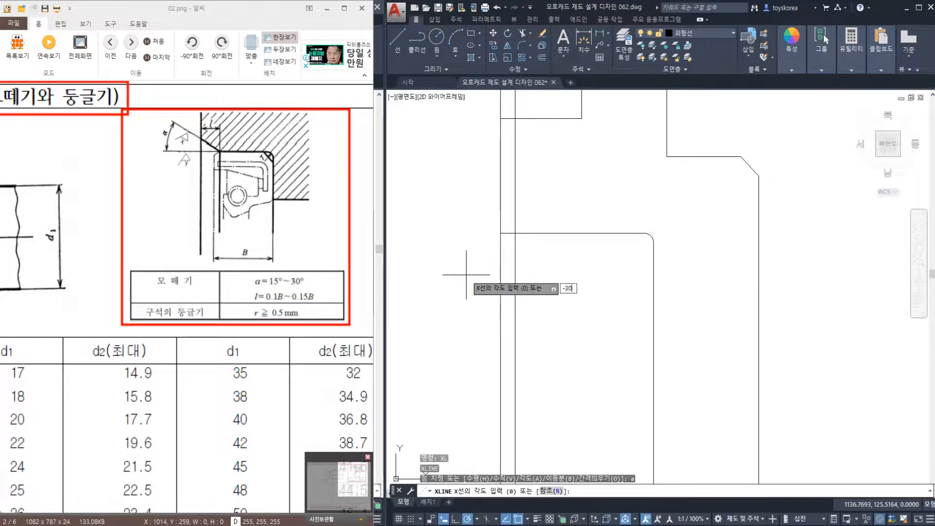
key(Return)
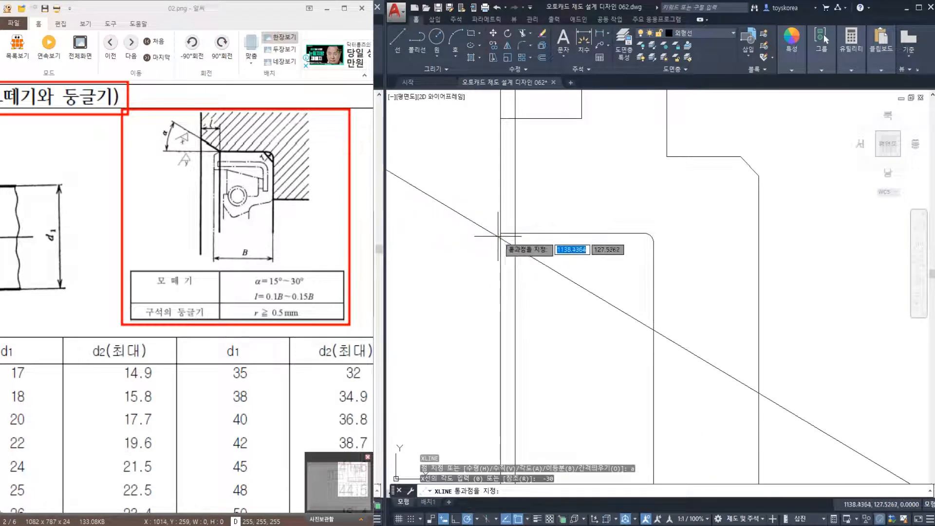
click(515, 233)
key(Escape)
scroll(512, 241, up, 1)
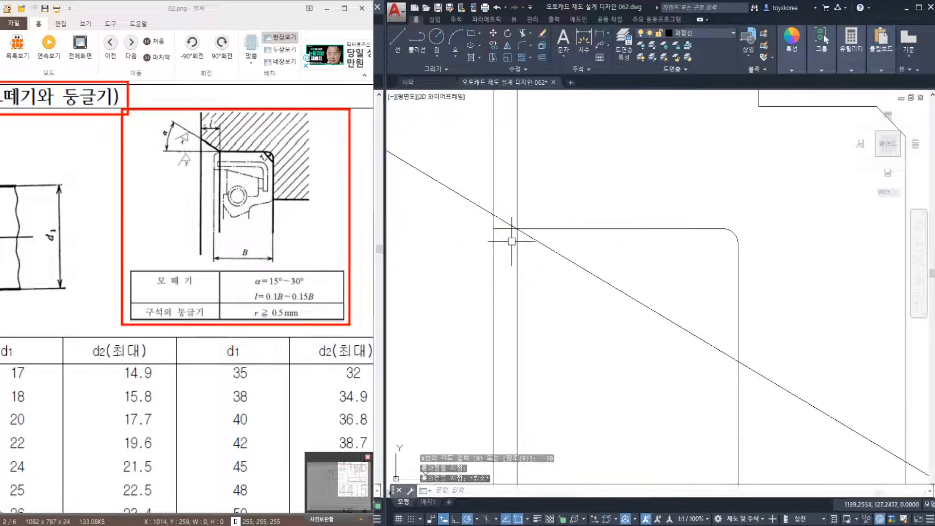
Trim the angled line, the seal hole line and the chamfer length line so only the entry chamfer profile remains.
text(tr)
key(Return)
click(528, 250)
click(474, 205)
key(Return)
click(478, 207)
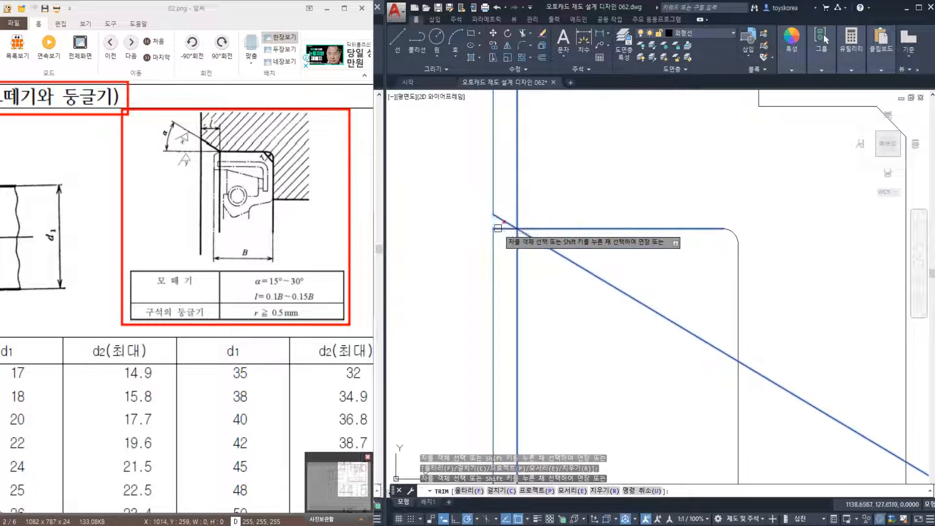
click(534, 238)
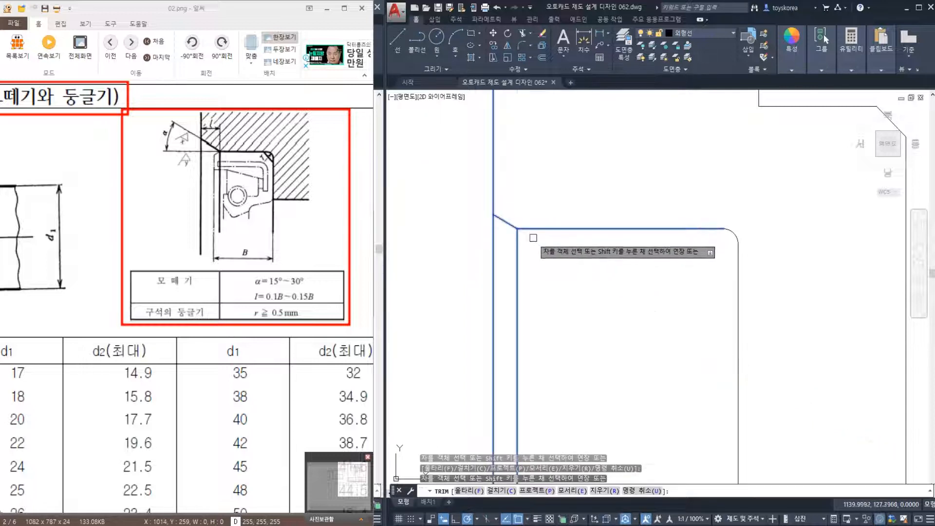
scroll(534, 238, down, 3)
key(Escape)
click(469, 173)
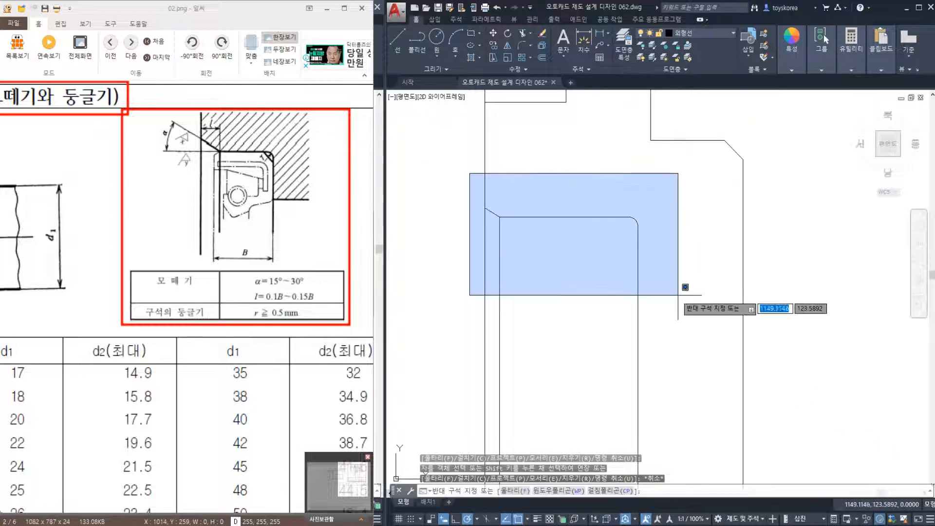
click(686, 287)
key(Escape)
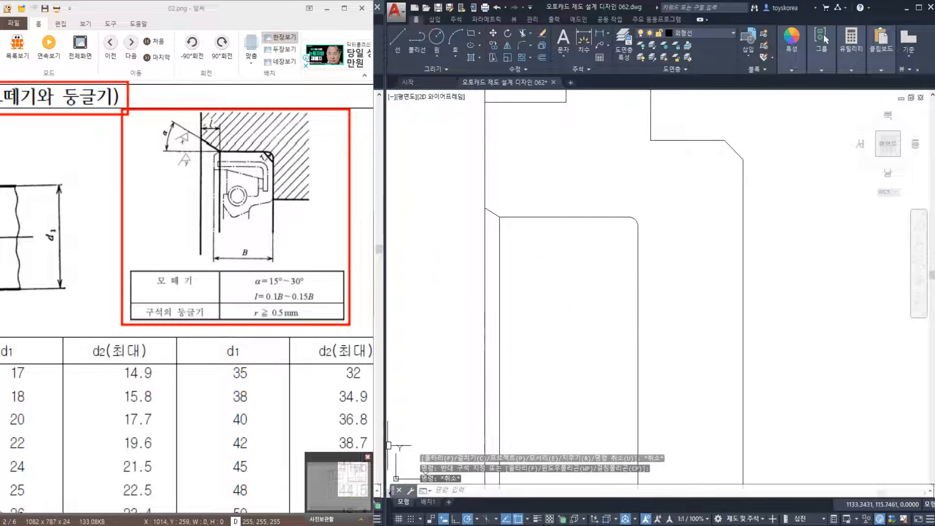
Switch to the gearbox assembly drawing and examine the oil seal and cover area between the pulley and the bearing.
key(alt+Tab)
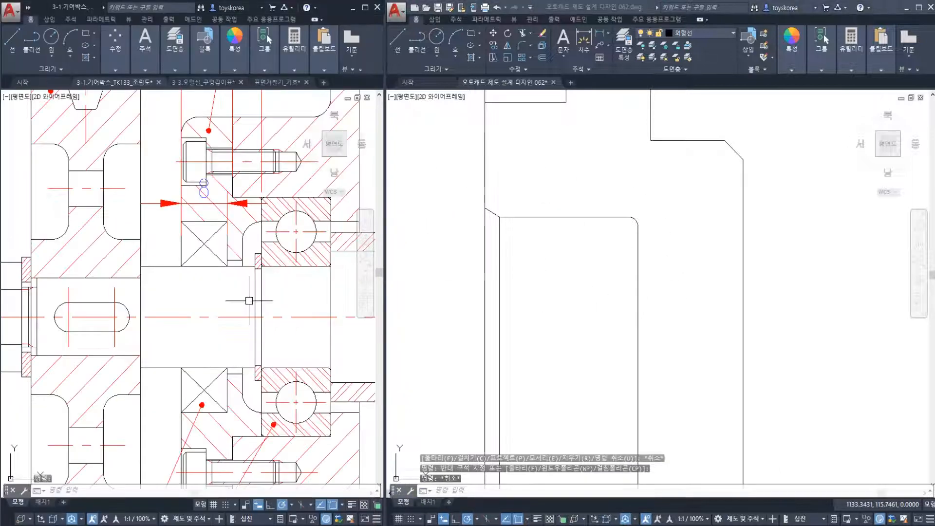
click(257, 295)
key(Escape)
scroll(249, 303, down, 3)
scroll(520, 258, down, 5)
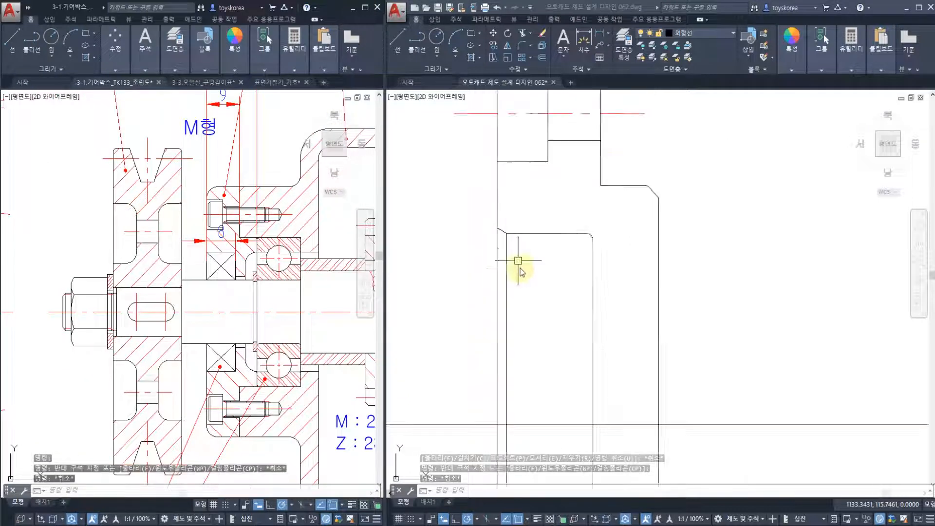
Mirror the seal hole's upper line, entry chamfer and corner radius about the cover's centre line, keeping the originals.
scroll(520, 248, down, 3)
click(498, 216)
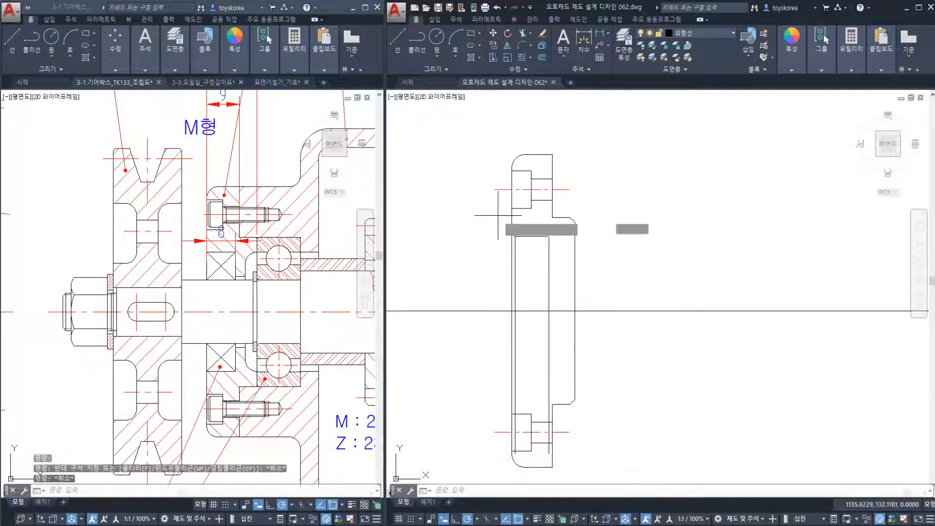
key(Escape)
click(502, 228)
click(551, 246)
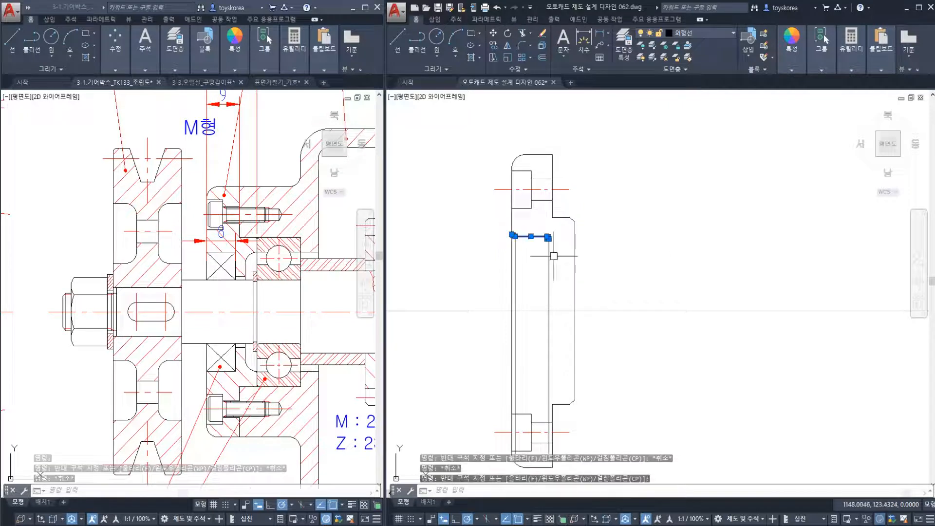
text(mi)
key(Return)
click(533, 311)
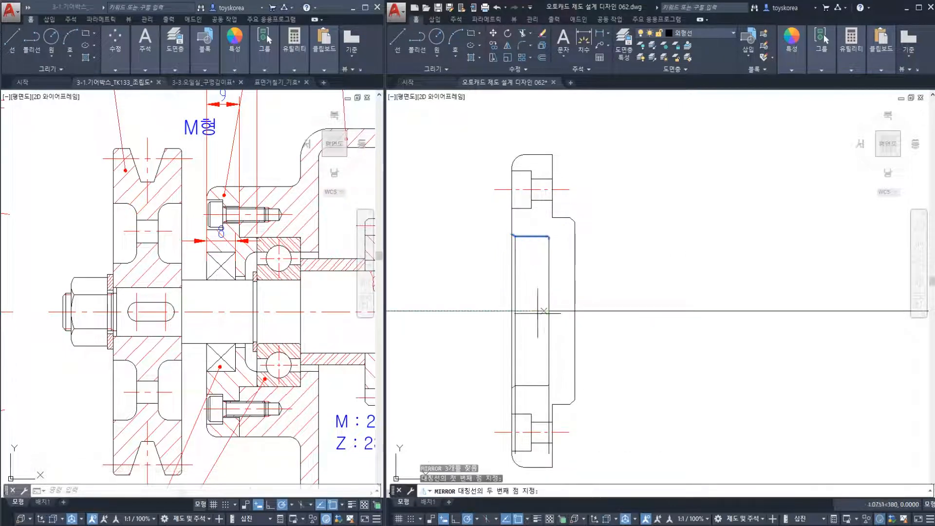
click(531, 314)
key(Return)
Trim the seal hole's depth line where it runs past the mirrored lower corner radius.
scroll(543, 386, up, 5)
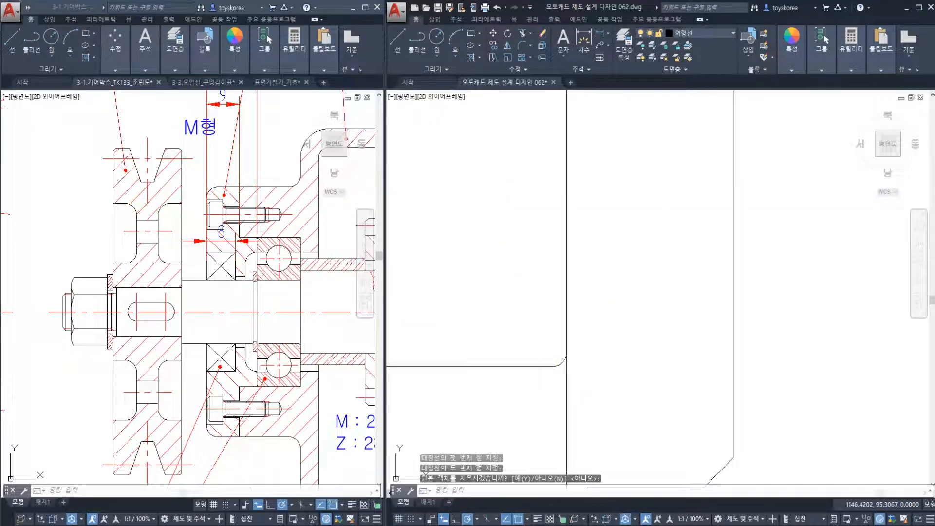
text(tr)
key(Return)
click(562, 363)
key(Return)
click(566, 373)
key(Escape)
Trim the chamfer length line where it runs past the mirrored lower entry chamfer.
middle_drag(558, 365, 728, 292)
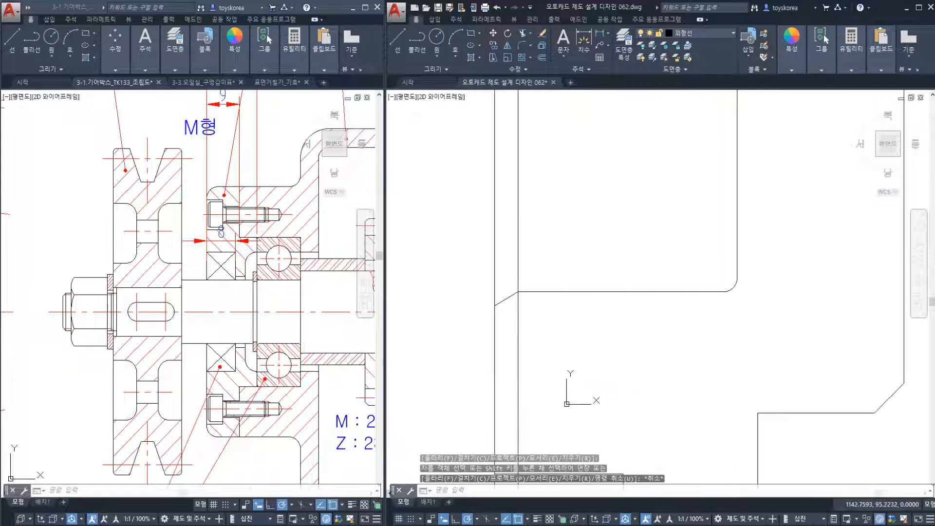
key(Return)
click(507, 300)
key(Return)
click(518, 311)
key(Escape)
scroll(524, 301, down, 3)
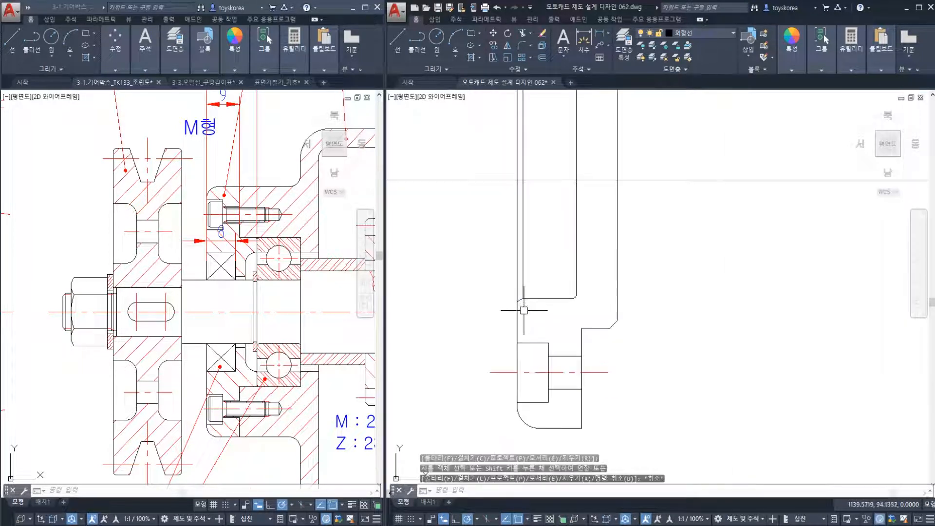
middle_drag(577, 284, 529, 377)
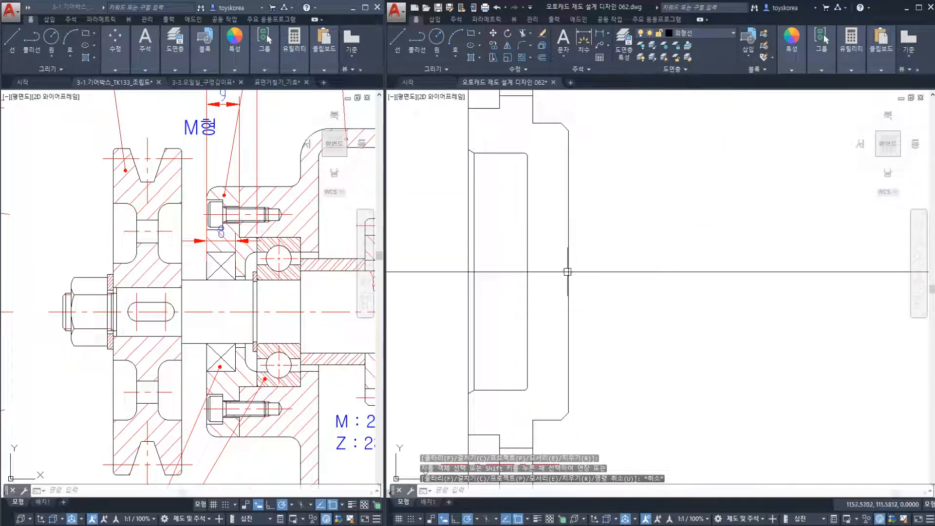
In the assembly drawing, examine the shaft section under the oil seal and select its upper and lower outlines.
click(240, 281)
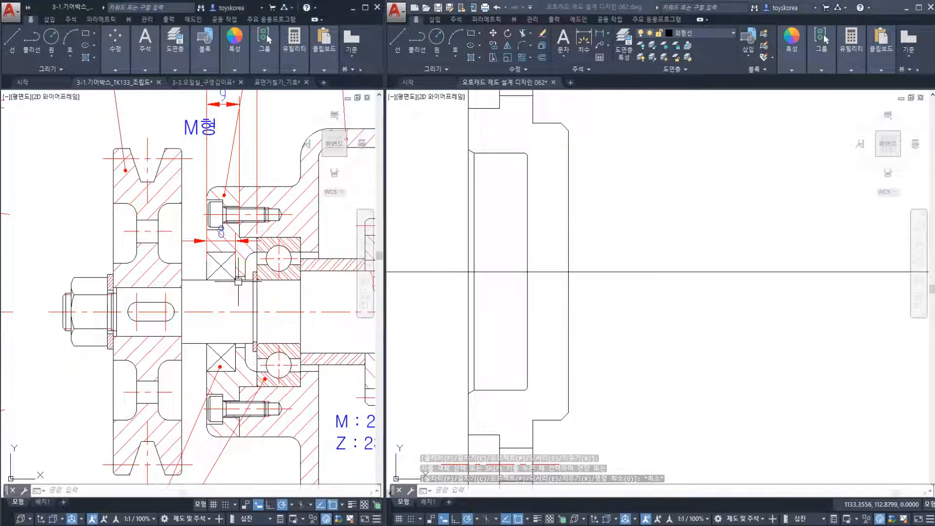
scroll(242, 278, up, 2)
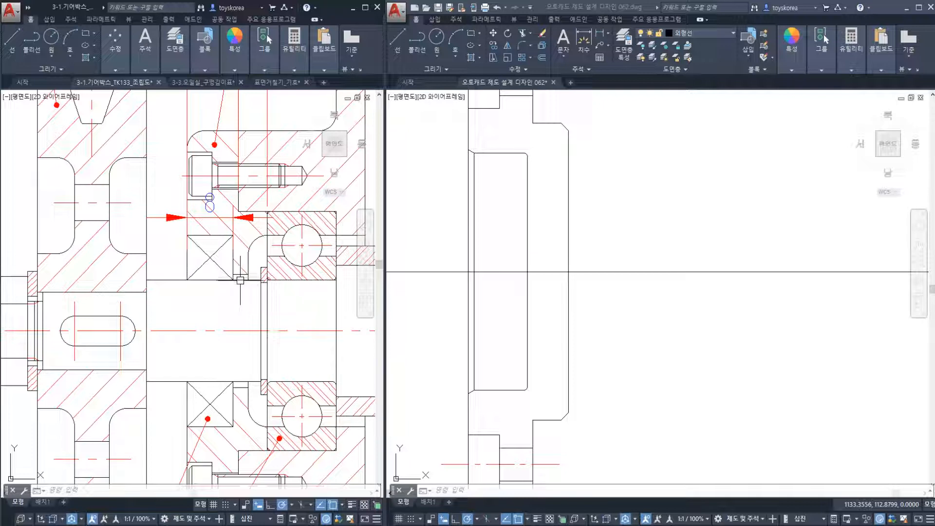
click(239, 280)
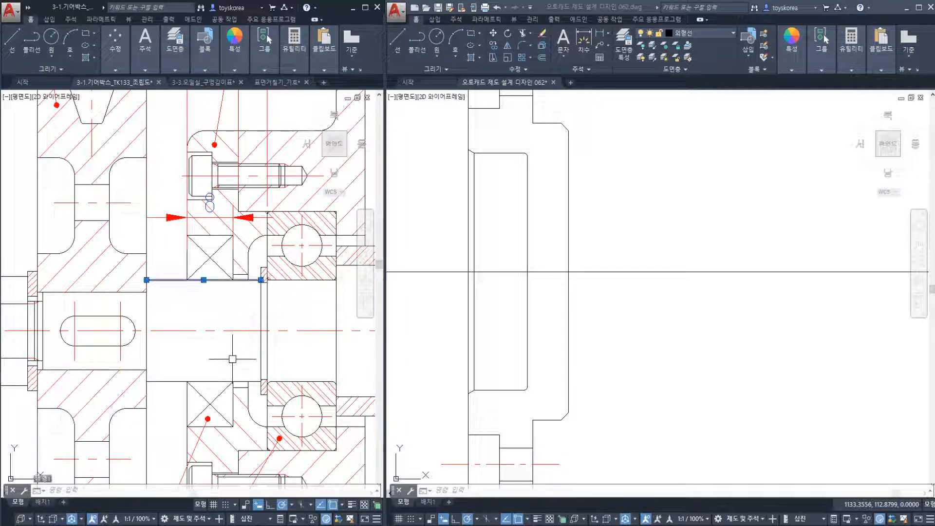
click(219, 381)
In the cover drawing, offset the centre line upward by 17/2 to mark the shaft radius.
click(595, 309)
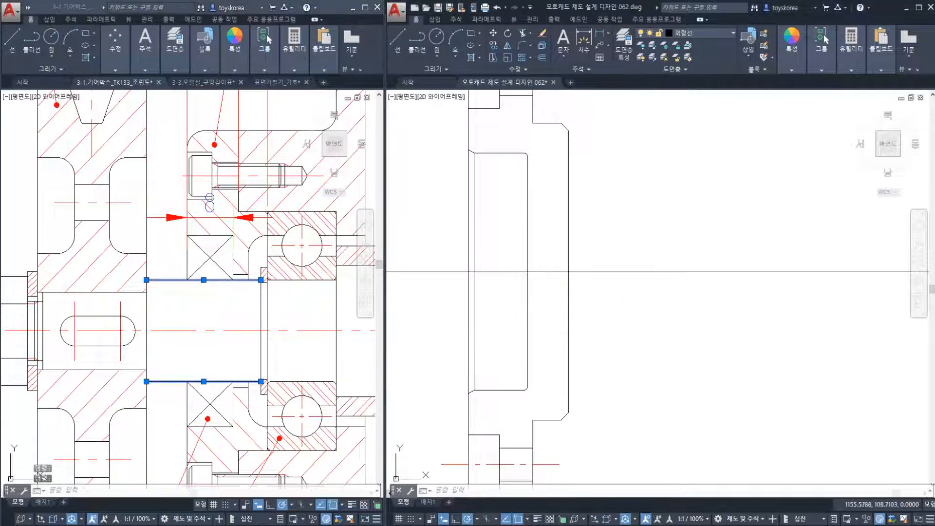
key(Escape)
text(o)
key(Return)
text(17)
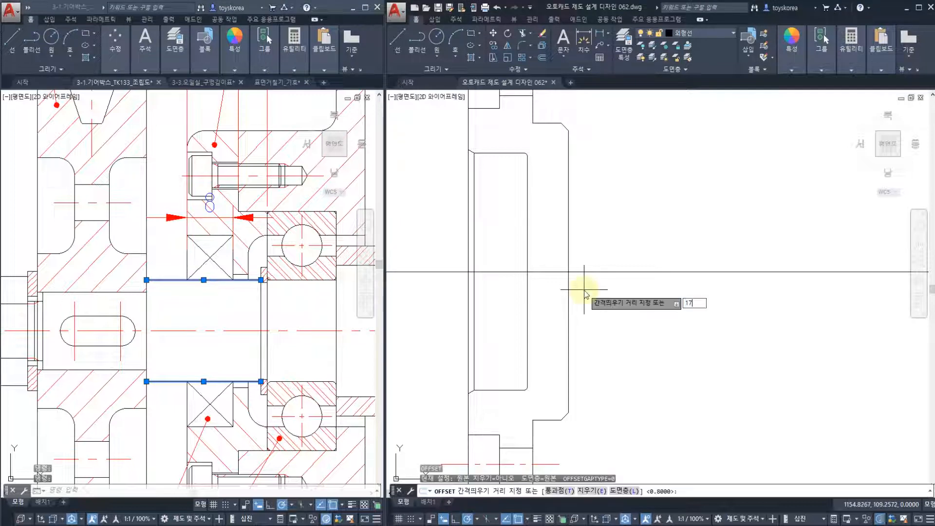
text(/2)
key(Return)
click(595, 271)
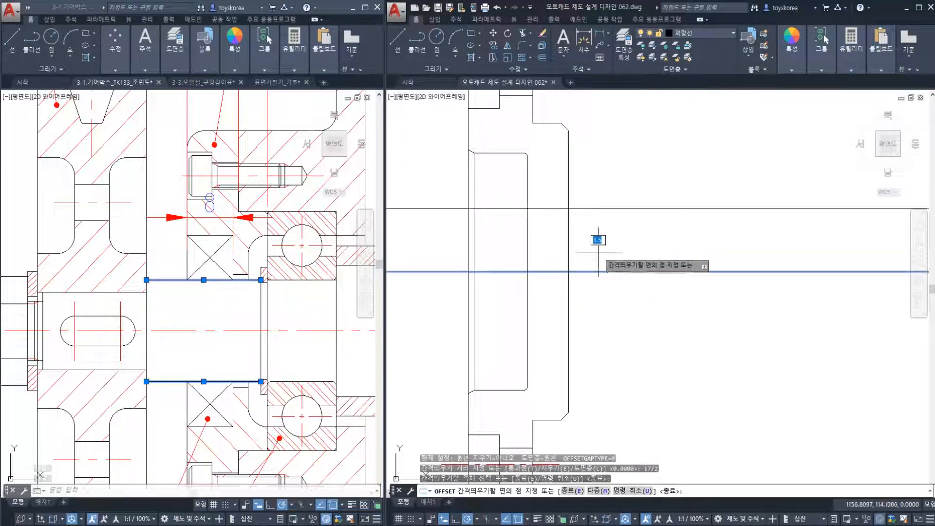
click(589, 229)
key(Escape)
Offset the shaft radius line outward by 1 for the shaft hole, and select the original line.
middle_drag(589, 216, 586, 231)
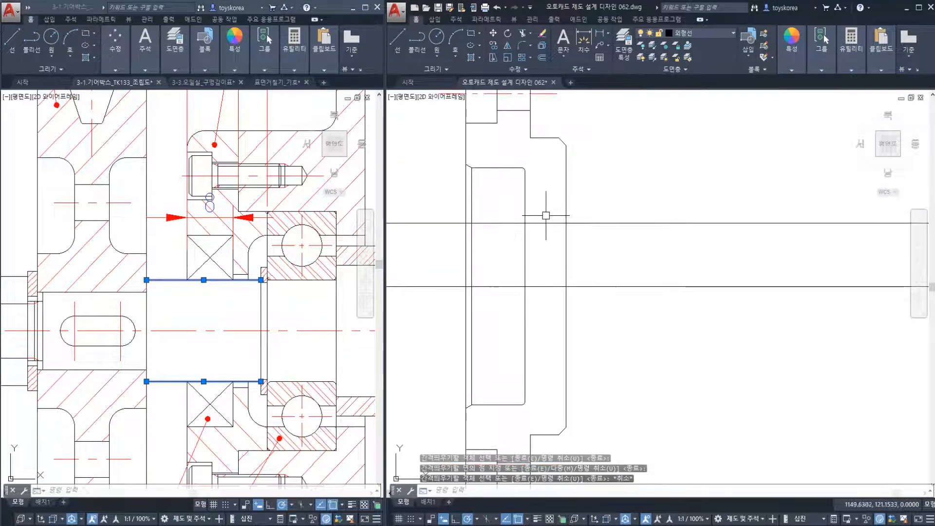
text(o)
key(Return)
text(1)
key(Return)
click(552, 222)
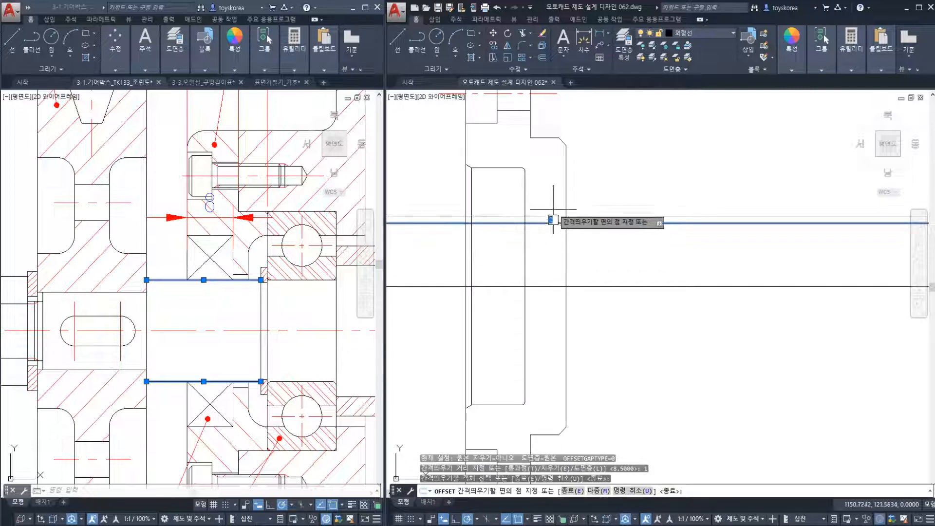
click(586, 224)
key(Escape)
Erase the shaft radius line and trim the shaft hole line between the seal hole's depth line and the cover's inner face.
text(t)
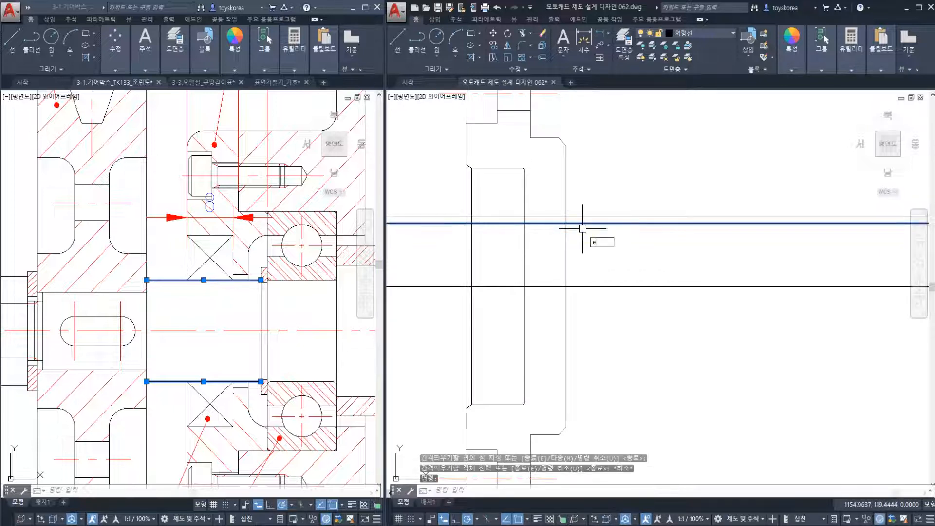
text(r)
key(Return)
click(580, 237)
key(Return)
click(512, 216)
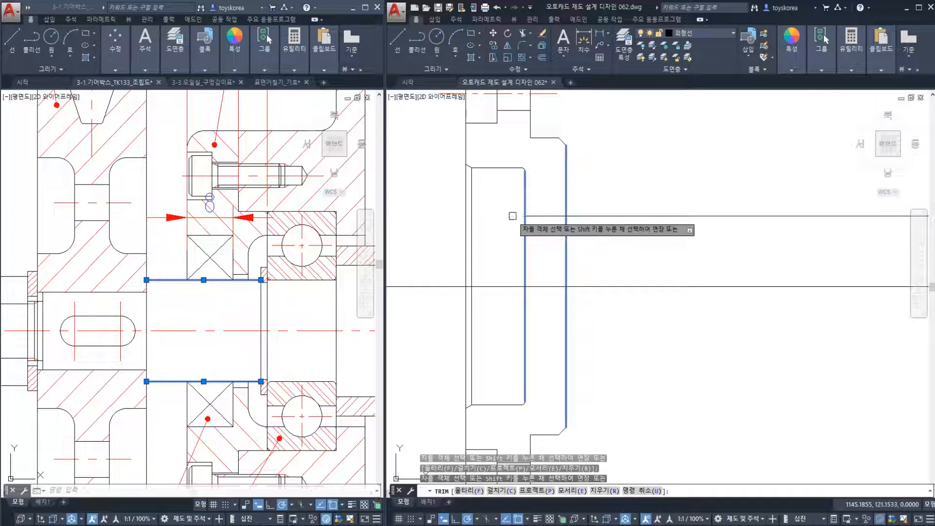
click(581, 216)
key(Escape)
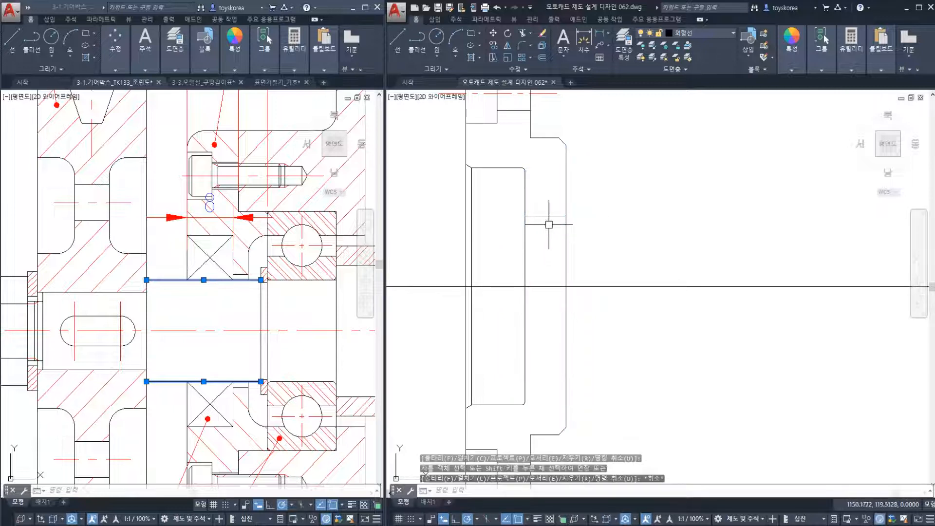
key(Escape)
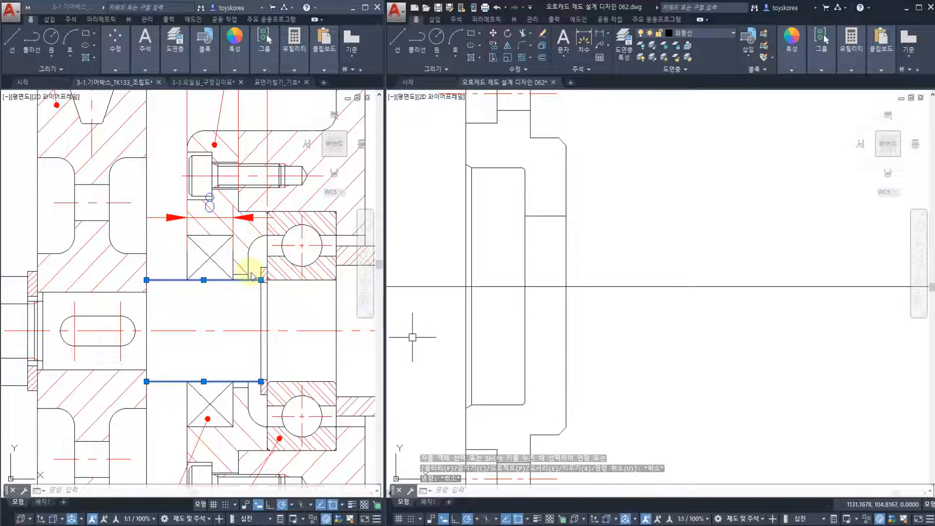
In the assembly drawing, dimension the horizontal depth of the cover's inner recess next to the bearing.
click(262, 256)
key(Escape)
key(Escape)
text(dli)
key(Return)
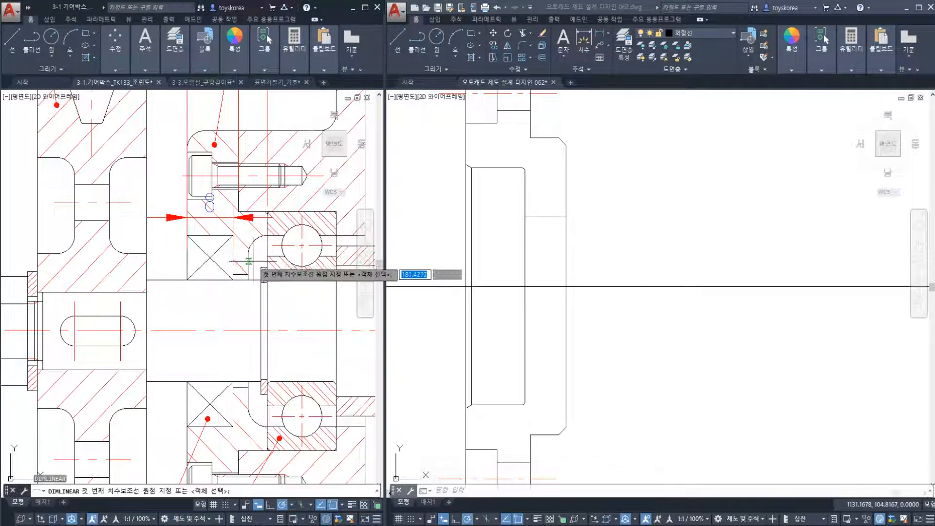
click(266, 267)
click(265, 267)
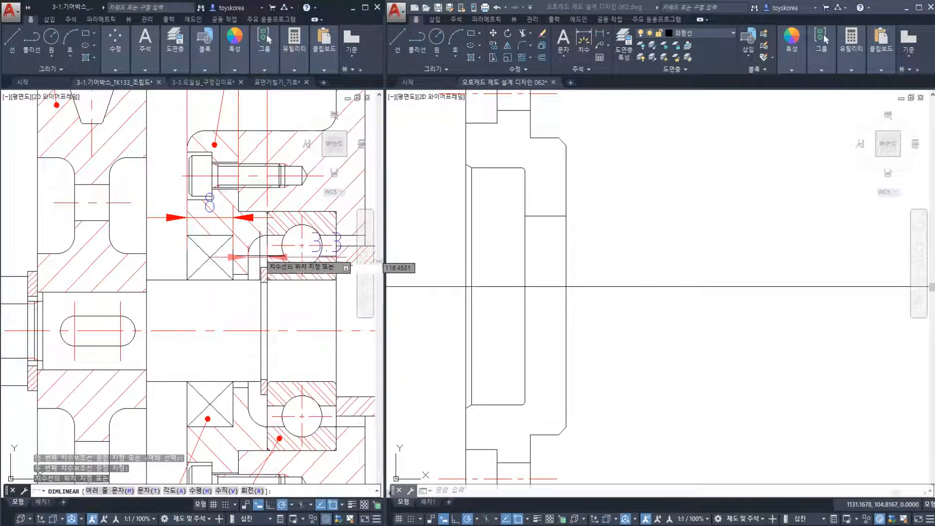
click(254, 231)
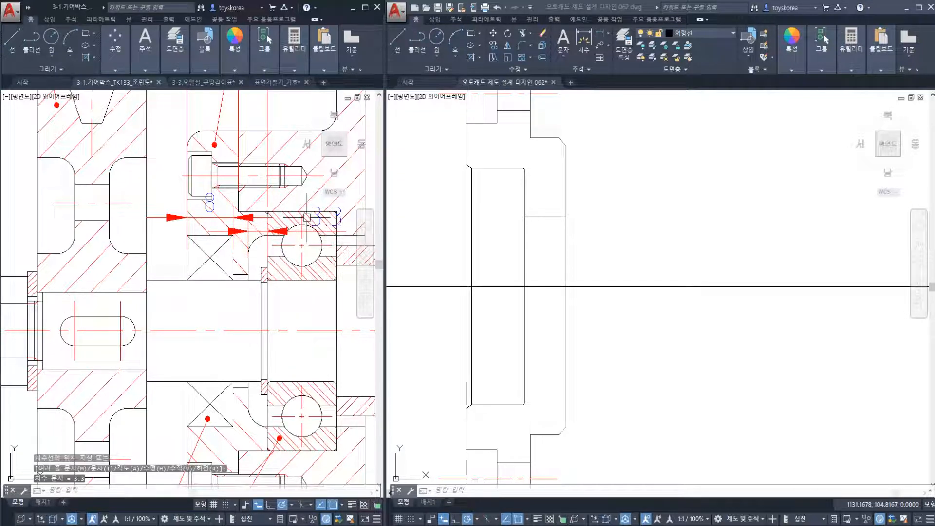
In the cover drawing, offset the inner face inward by 3 to mark the recess depth.
click(635, 247)
key(Escape)
key(Escape)
key(Escape)
middle_drag(612, 244, 595, 247)
text(o)
key(Return)
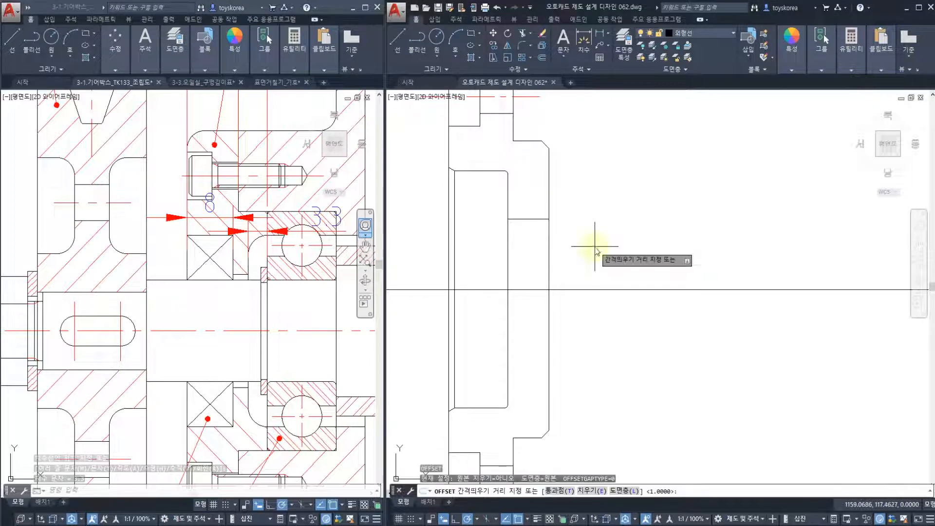
text(3)
key(Return)
click(549, 249)
click(539, 252)
key(Escape)
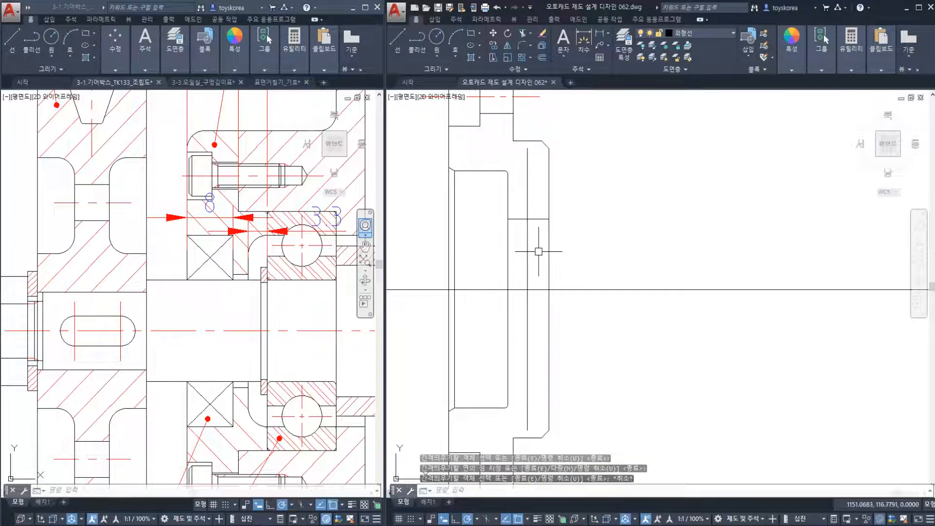
Erase the recess depth dimension from the assembly drawing.
click(272, 235)
click(270, 232)
text(e)
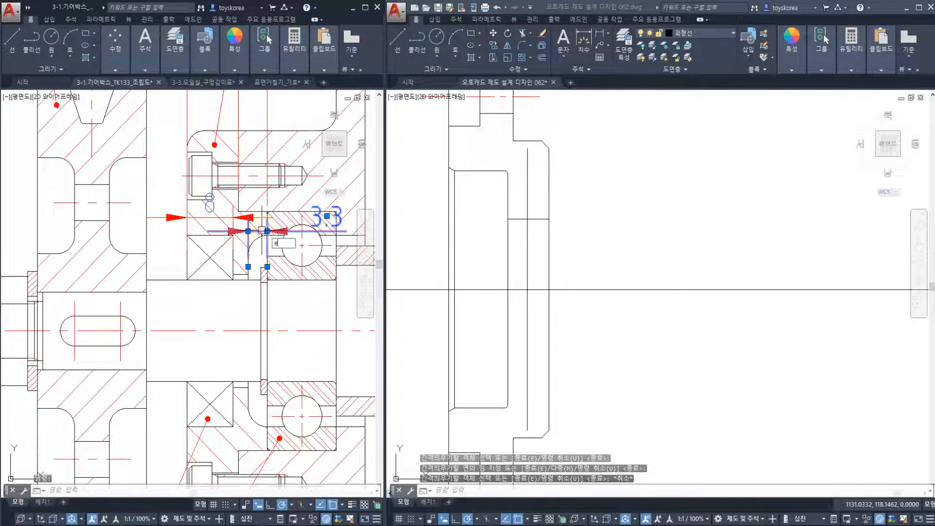
key(Return)
Dimension the recess diameter vertically in the assembly drawing, between its upper and lower edges at the bearing face.
middle_drag(256, 247, 259, 235)
text(dli)
key(Return)
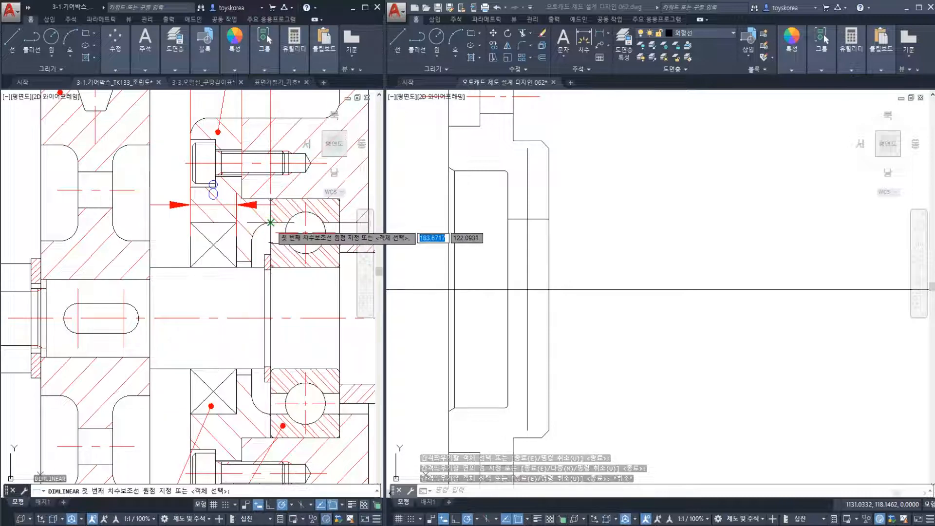
click(271, 222)
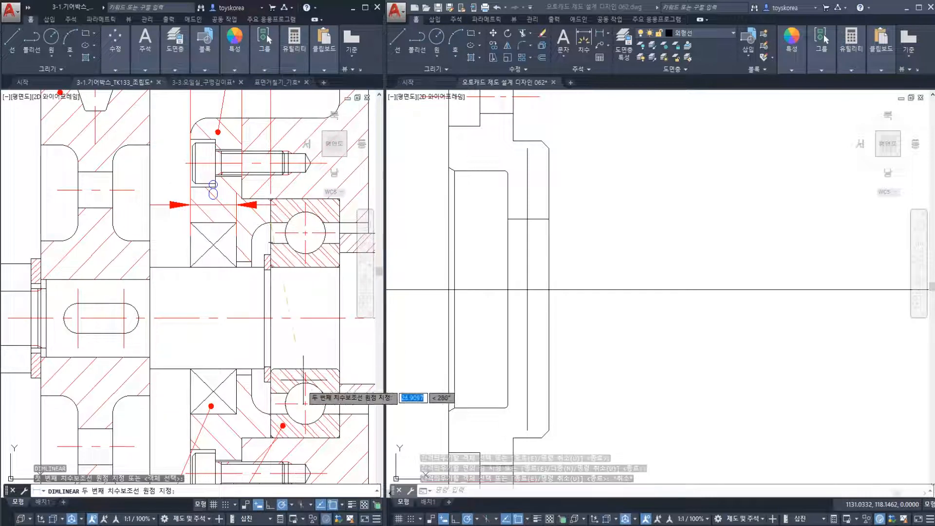
click(270, 414)
click(253, 350)
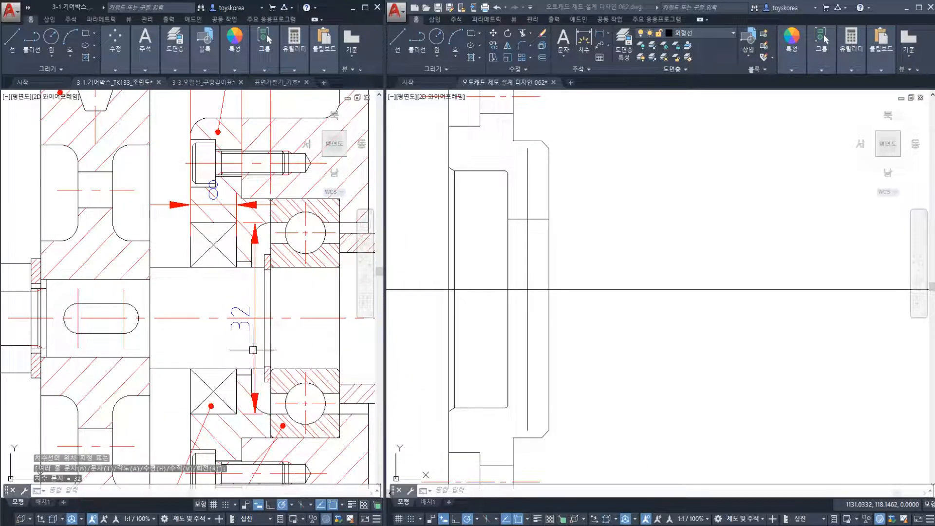
click(213, 223)
key(Escape)
key(Escape)
In the cover drawing, offset the centre line upward by 32/2 for the recess's upper edge.
click(566, 241)
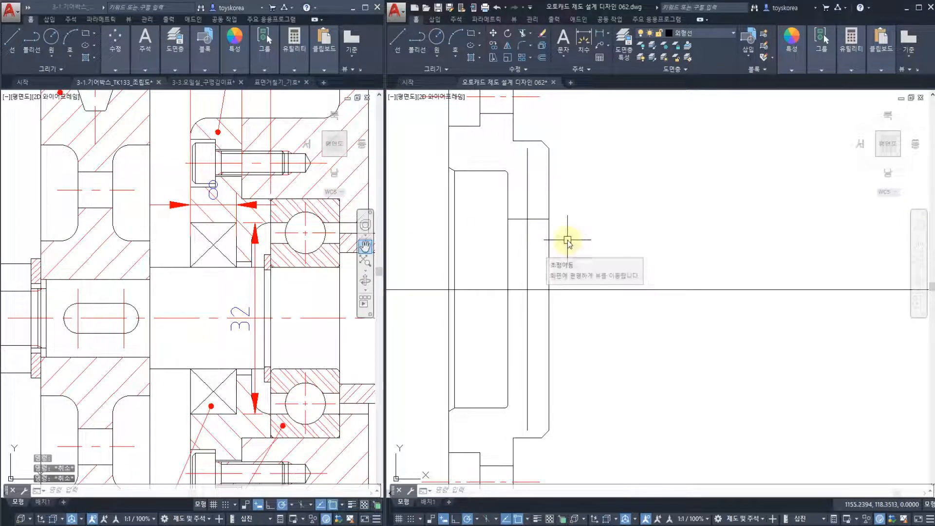
text(o)
key(Return)
text(32/2)
key(Return)
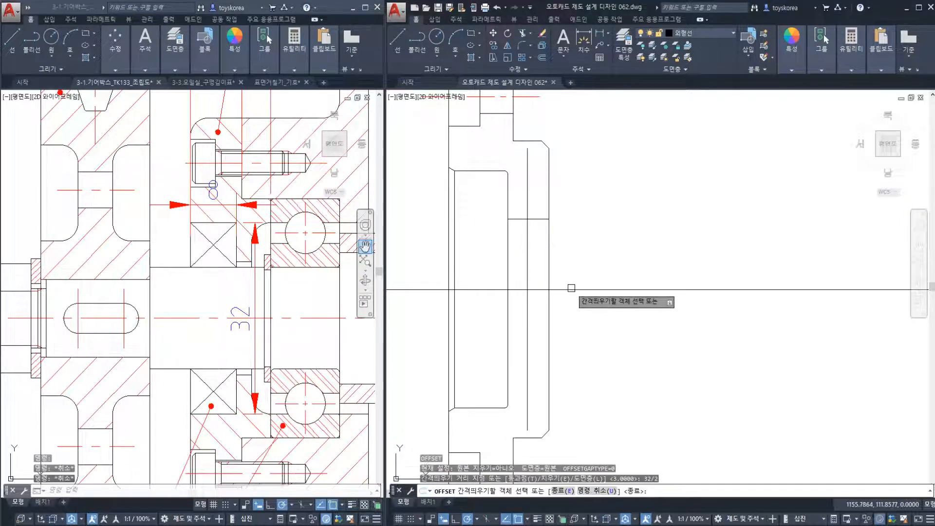
click(569, 290)
click(535, 167)
key(Escape)
Fillet the recess's upper edge and depth line with radius 3, and erase the leftover horizontal line.
text(f)
key(Return)
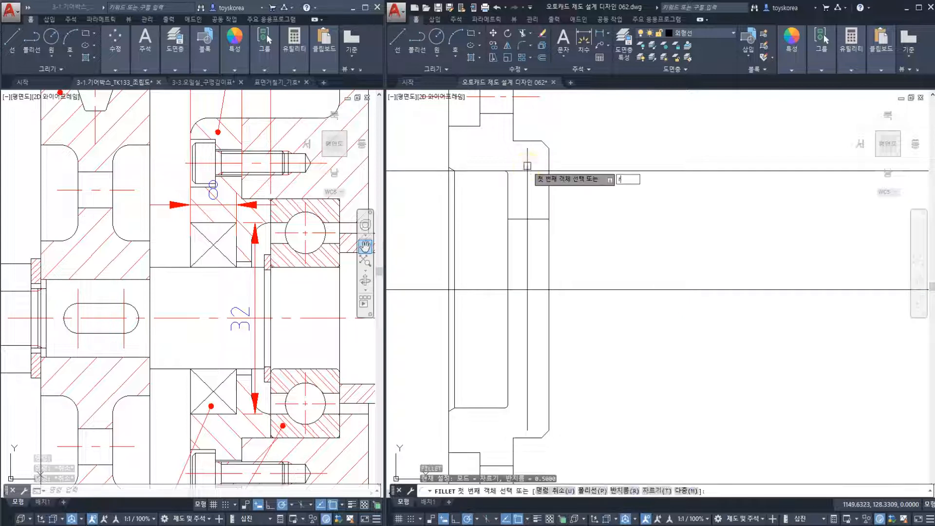
text(r)
key(Return)
text(3)
key(Return)
click(529, 170)
click(528, 184)
key(Escape)
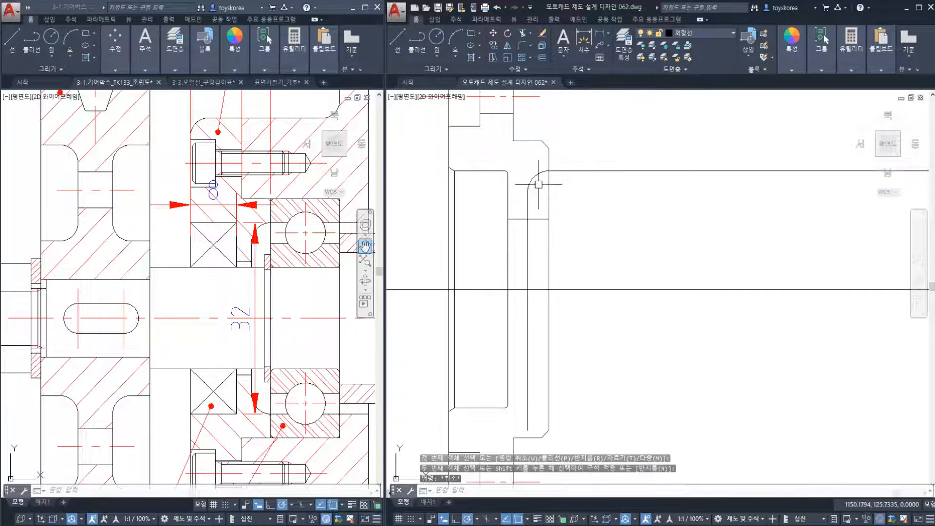
click(560, 172)
text(e)
key(Return)
Mirror the recess's corner arc about the centre line, keeping the original.
click(526, 187)
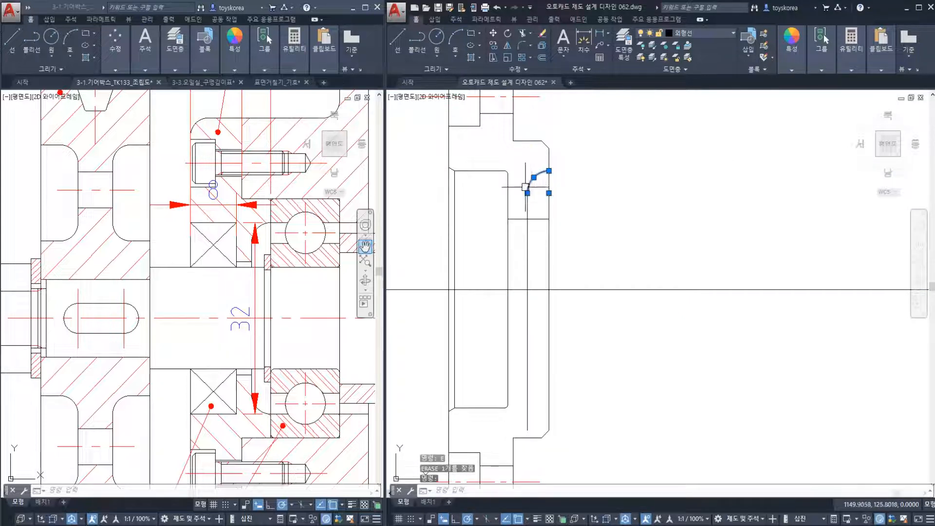
key(Return)
click(526, 289)
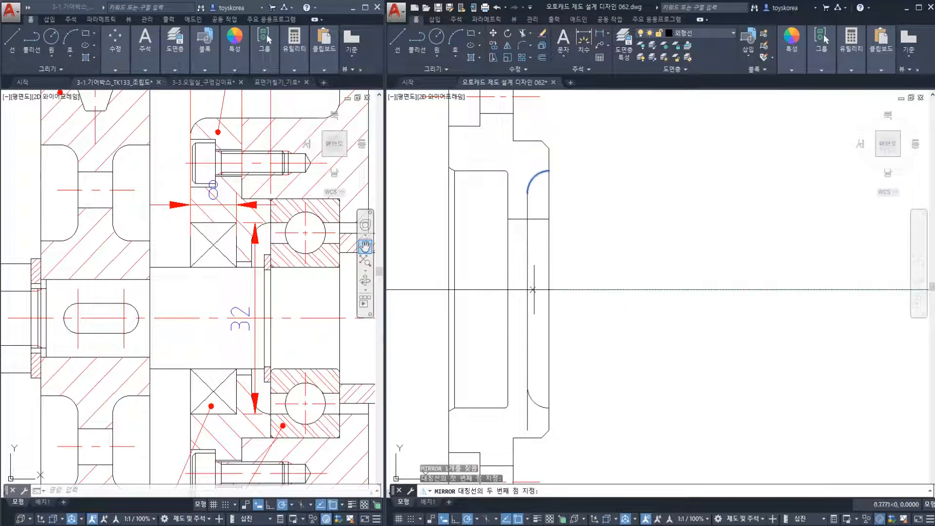
click(535, 289)
key(Return)
Trim the recess depth line below the lower corner arc and the shaft hole's upper edge inside the recess.
key(Return)
text(tr)
key(Return)
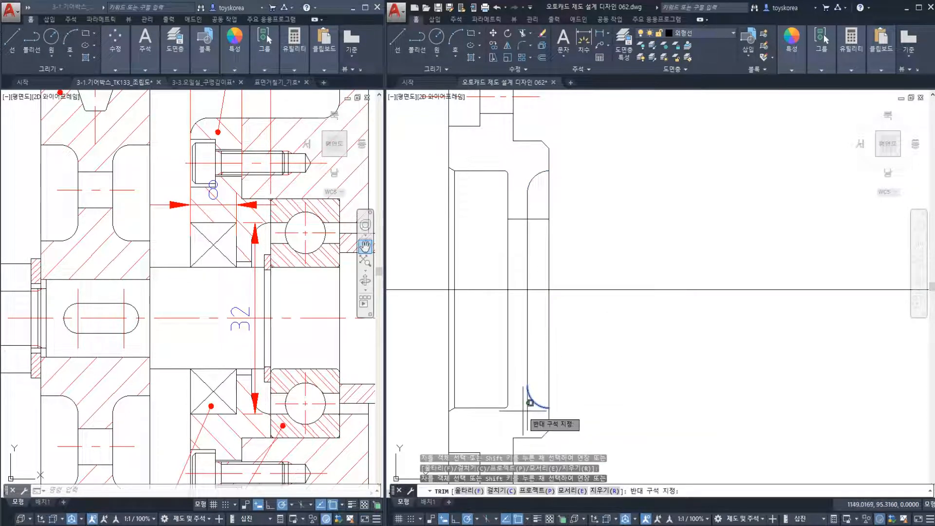
key(Escape)
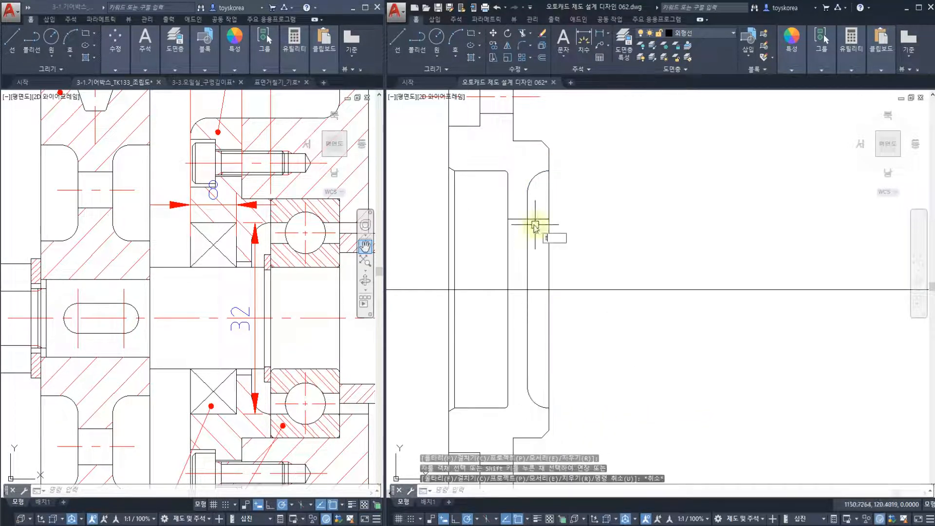
Mirror the shaft hole's upper edge about the centre line, keeping the original.
click(497, 212)
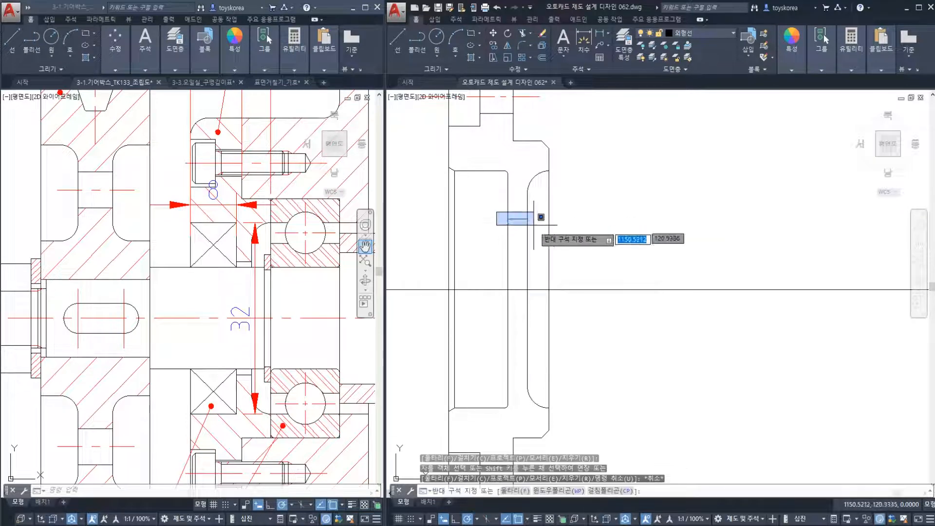
click(534, 225)
text(mi)
key(Return)
click(528, 289)
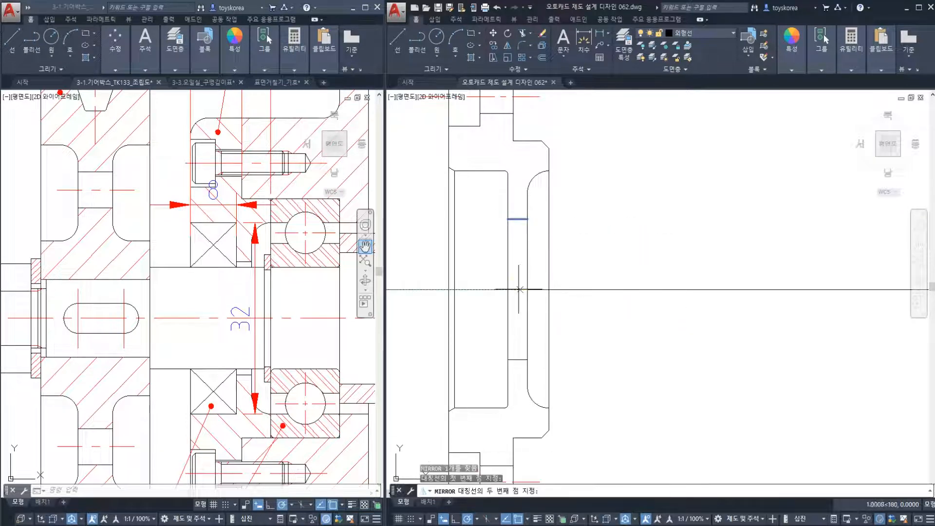
click(514, 289)
key(Return)
Break the long horizontal centre line just outside both faces of the cover and erase the two outer pieces.
scroll(540, 276, down, 2)
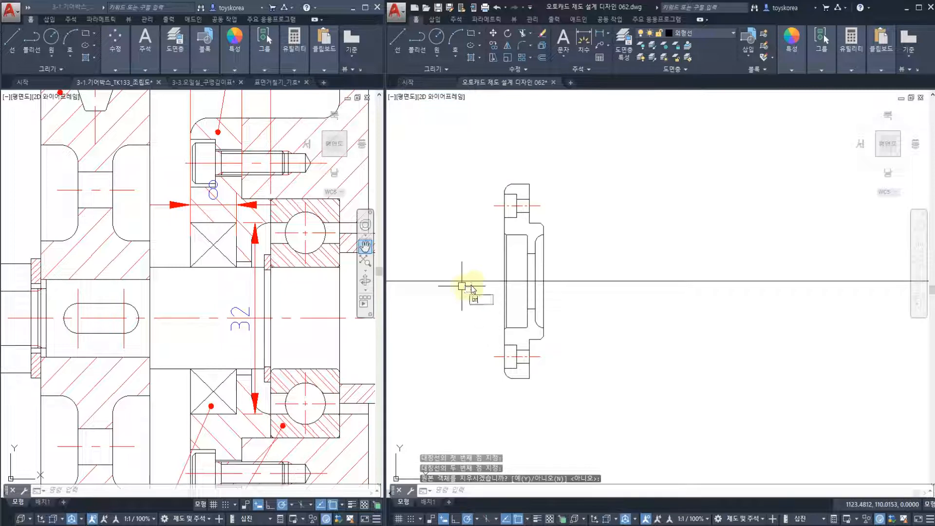
key(Return)
click(491, 281)
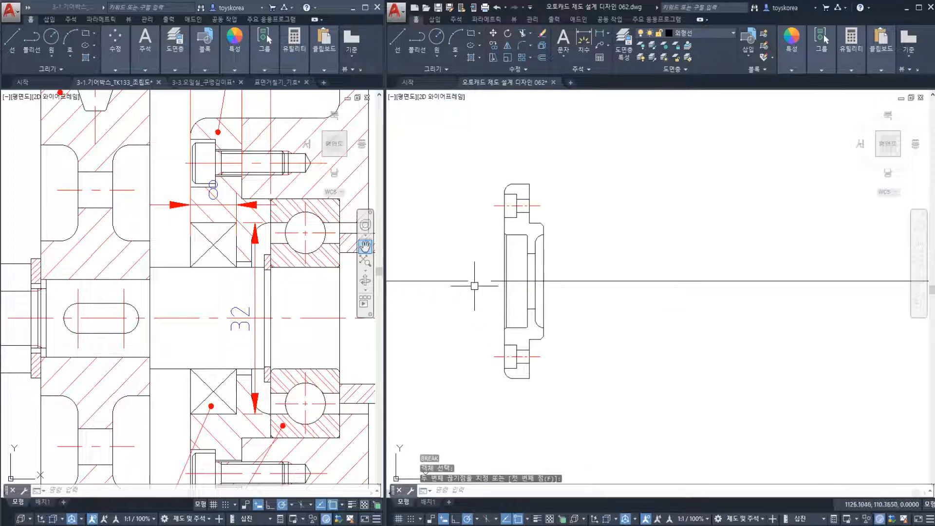
key(Escape)
click(584, 294)
click(579, 260)
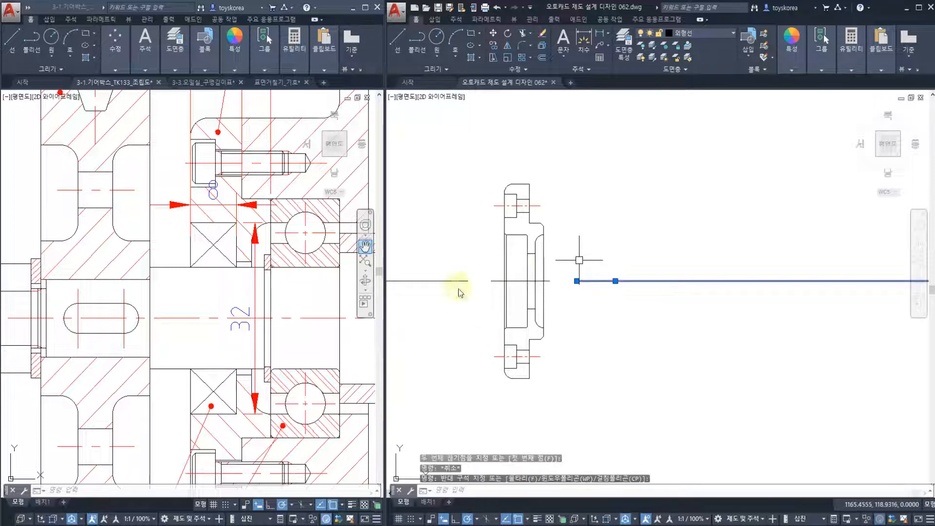
text(e)
key(space)
click(446, 293)
click(431, 256)
key(space)
Match the cover's main centre line to the properties of the upper bolt hole's centre line.
text(ma)
key(Return)
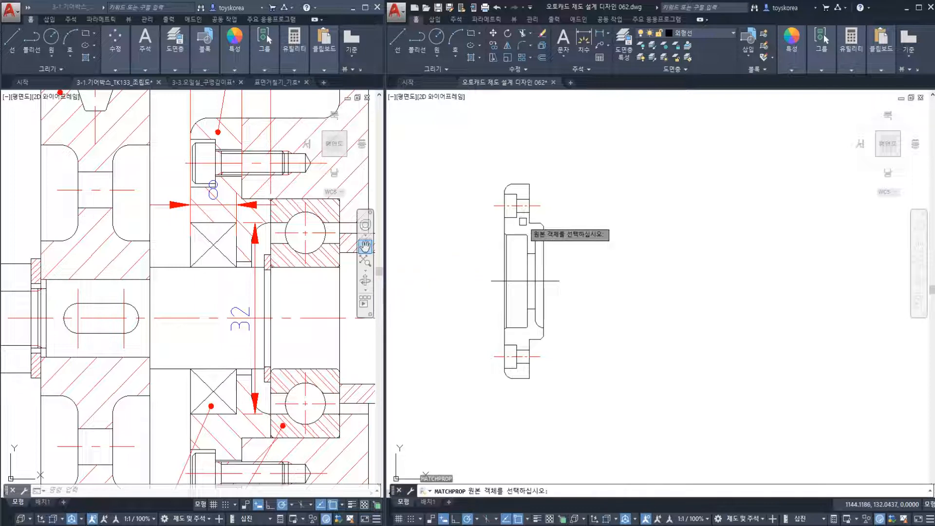
click(536, 206)
key(Escape)
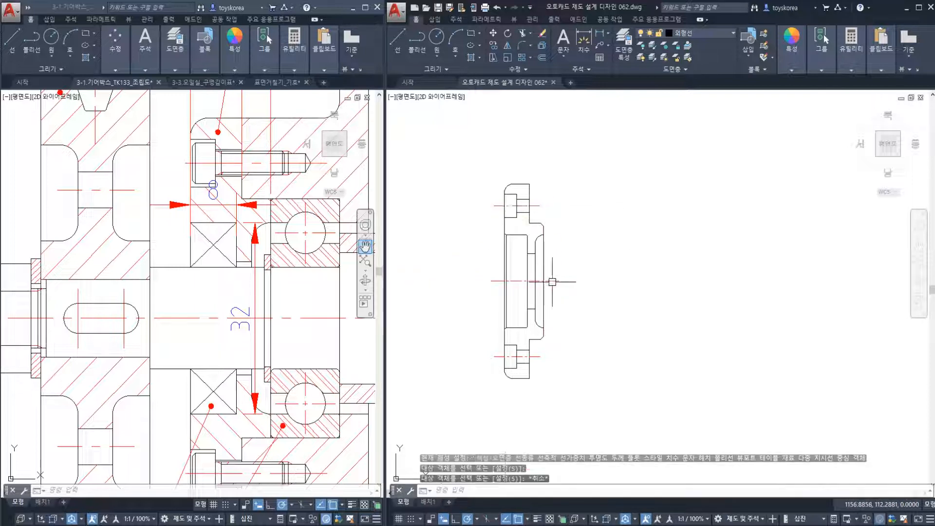
Break off the excess end of the main centre line beyond the cover's recess face.
scroll(545, 280, up, 4)
text(br)
key(Return)
click(565, 279)
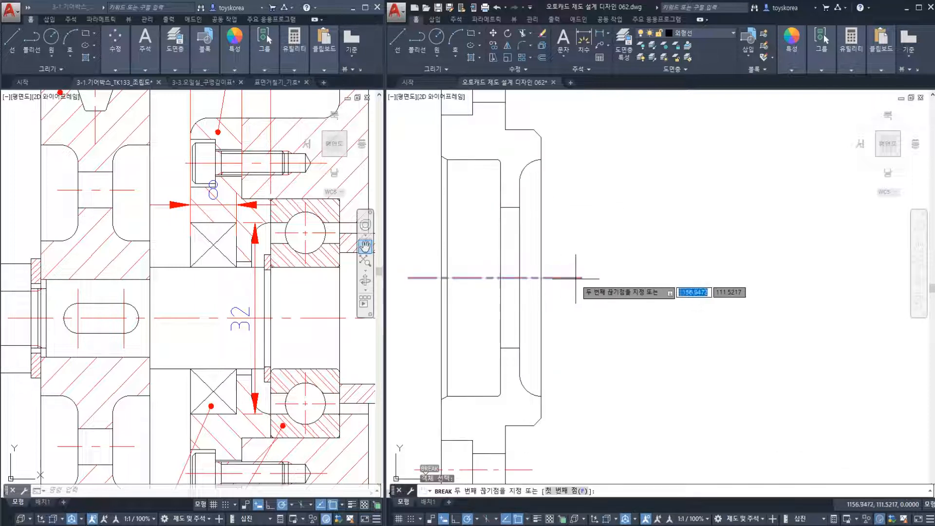
key(Escape)
scroll(564, 293, down, 4)
scroll(485, 296, up, 2)
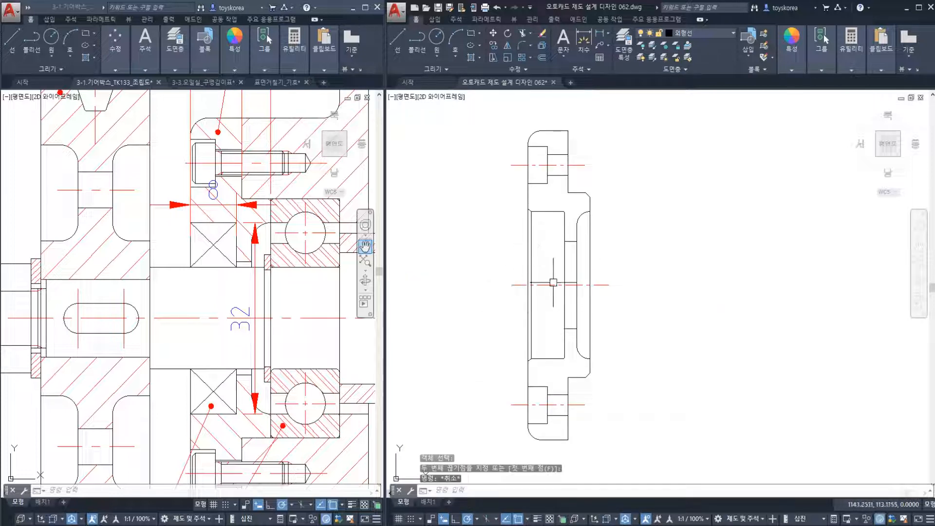
scroll(552, 238, down, 4)
scroll(561, 248, up, 3)
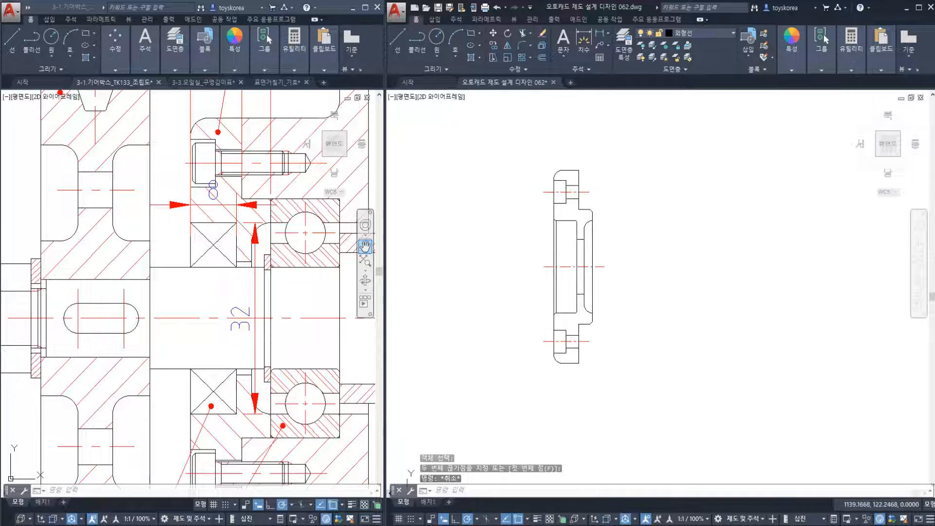
scroll(549, 265, up, 2)
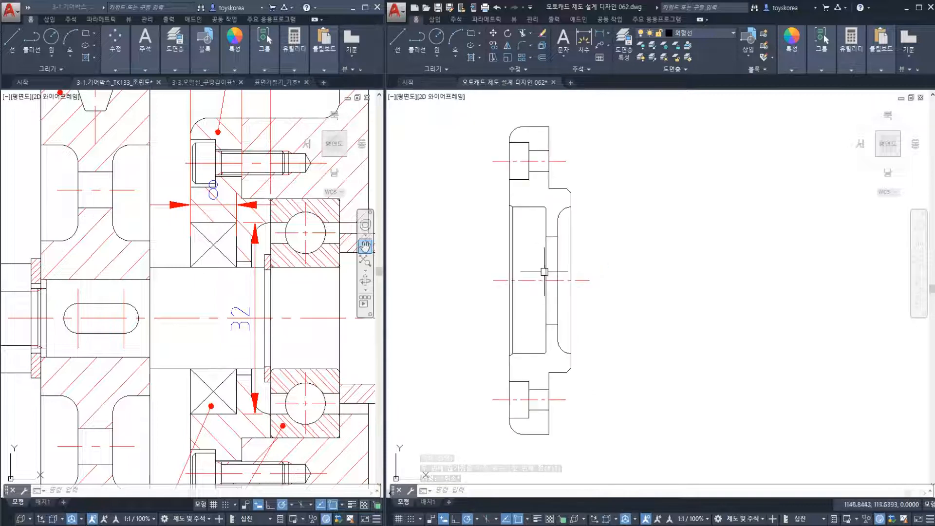
click(531, 280)
key(Escape)
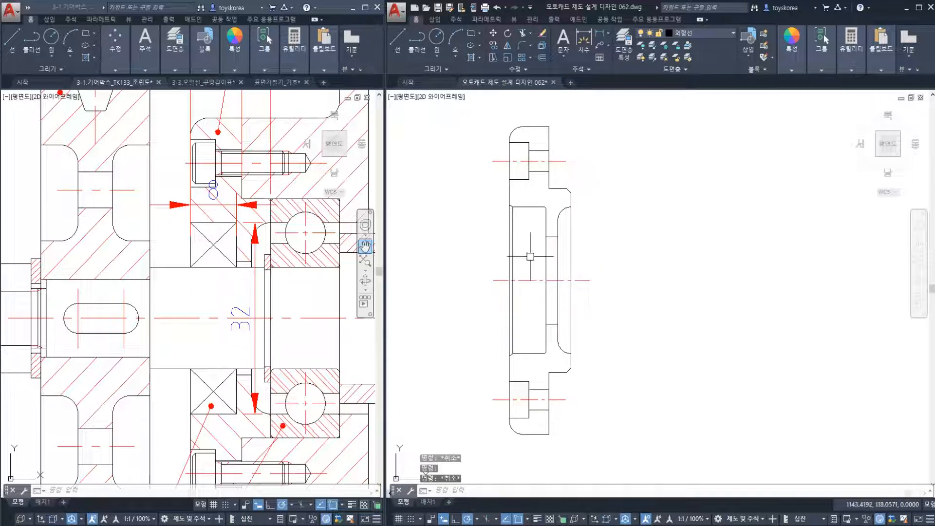
key(Escape)
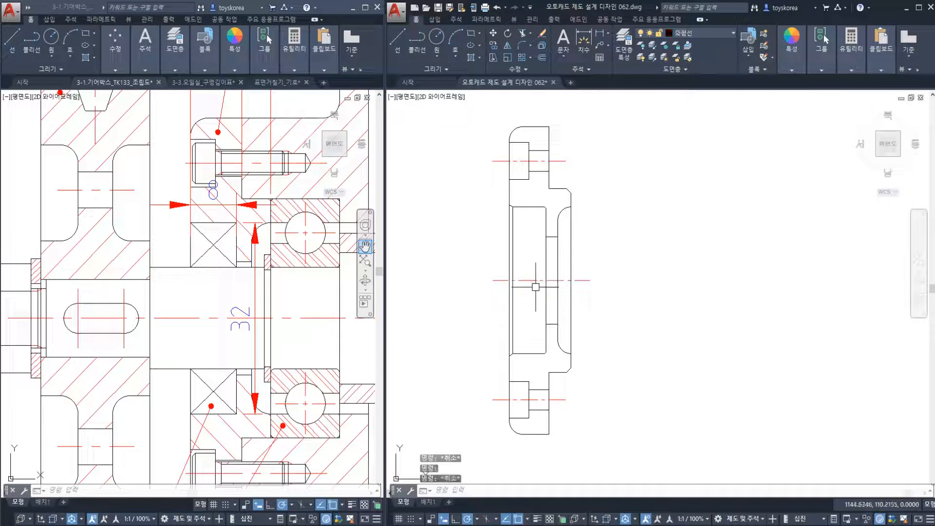
Set the linetype scale of the cover's main centre line and both bolt hole centre lines to 0.5.
text(ch)
key(Return)
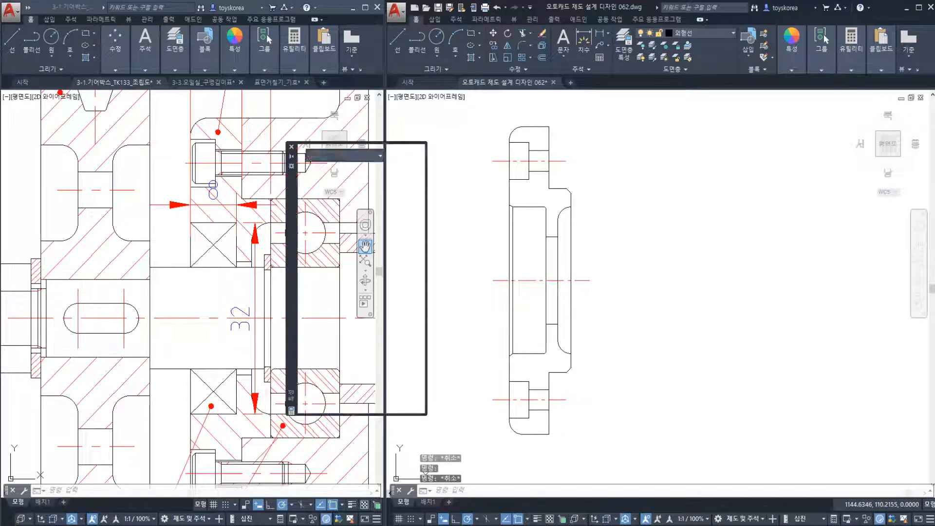
click(529, 280)
click(556, 161)
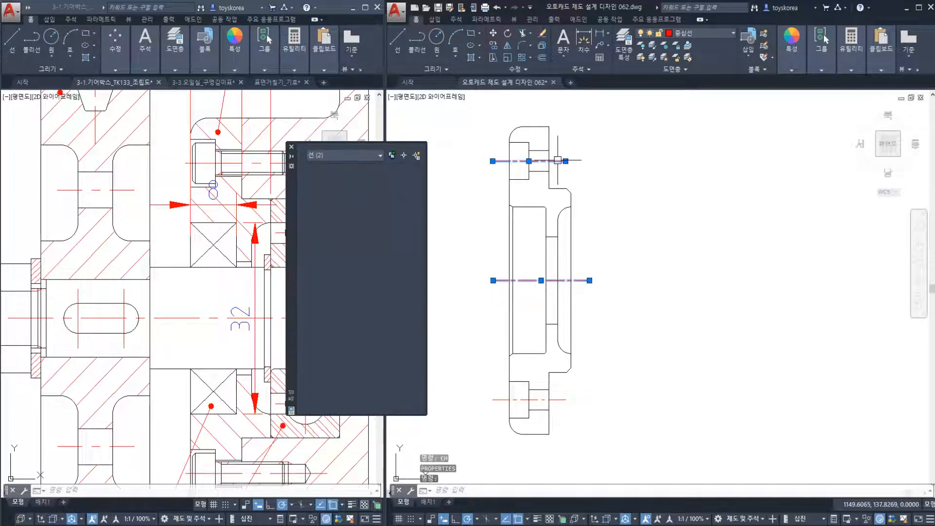
click(383, 227)
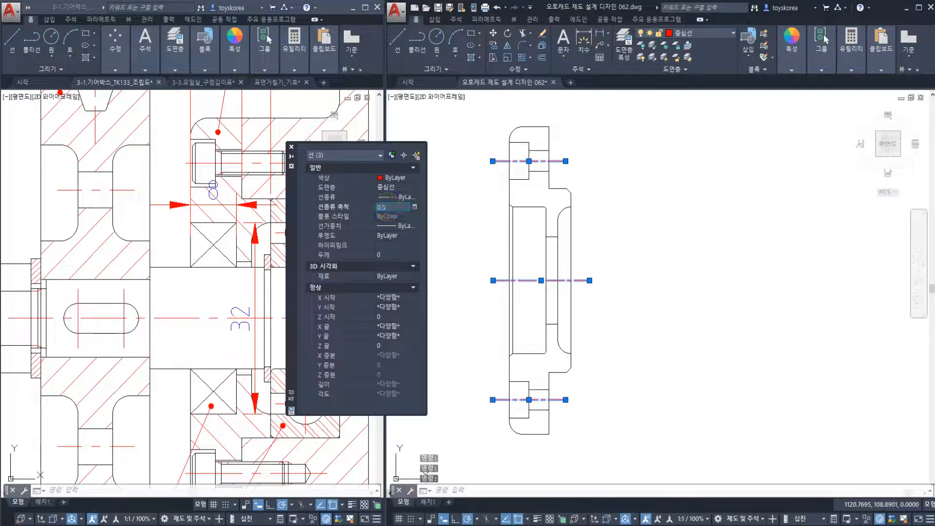
key(Return)
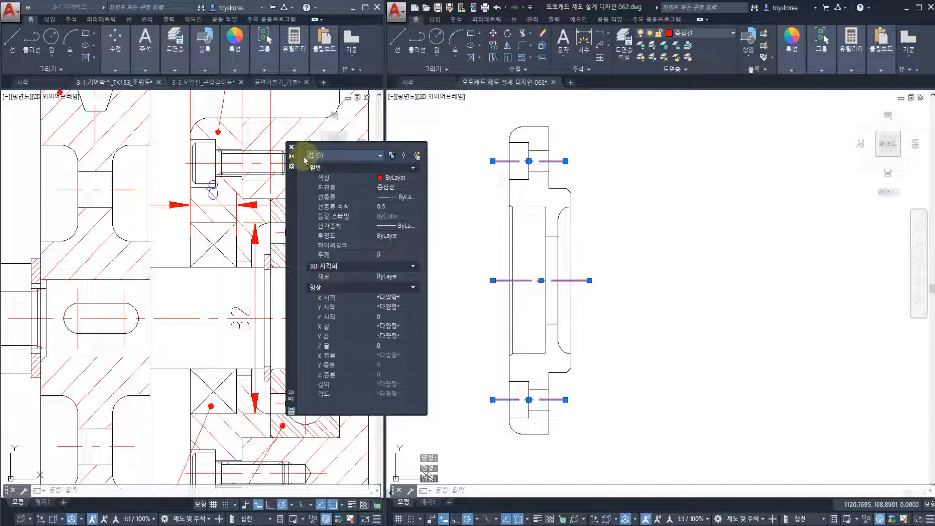
click(292, 147)
key(Escape)
scroll(494, 264, down, 2)
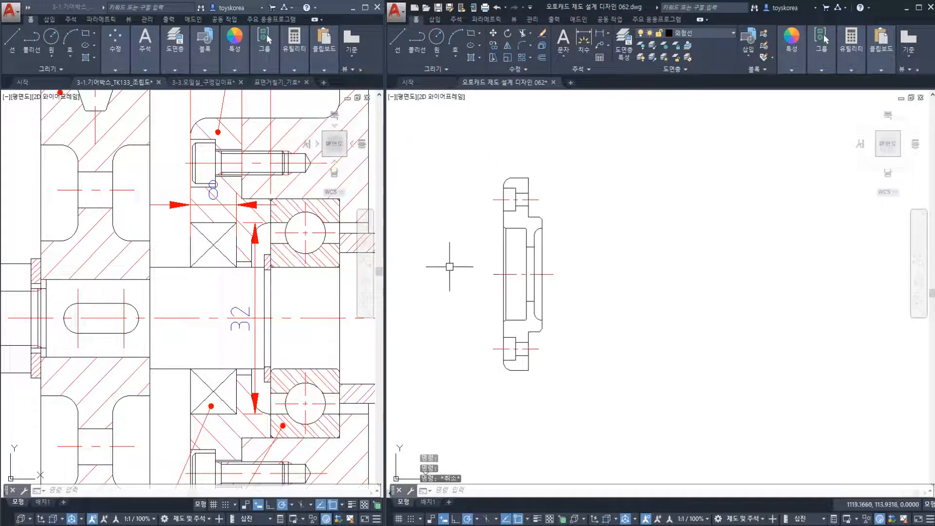
scroll(453, 247, up, 2)
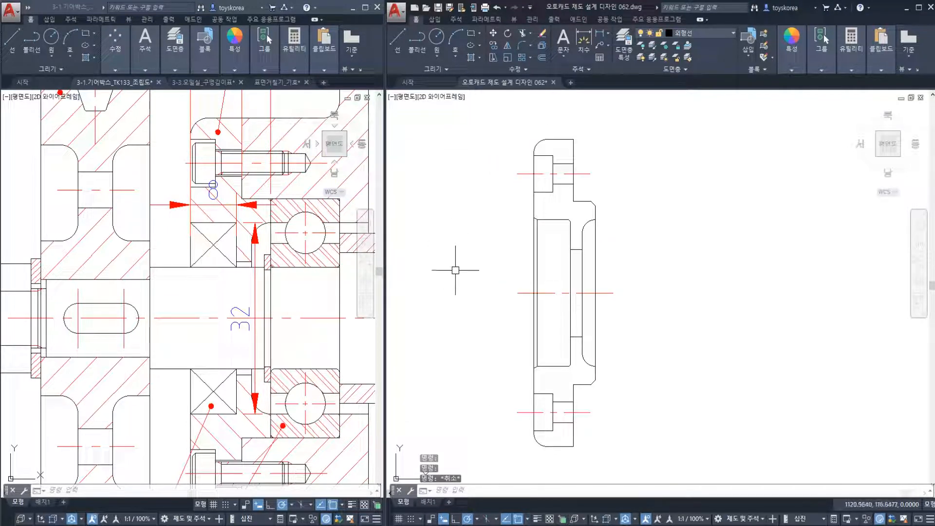
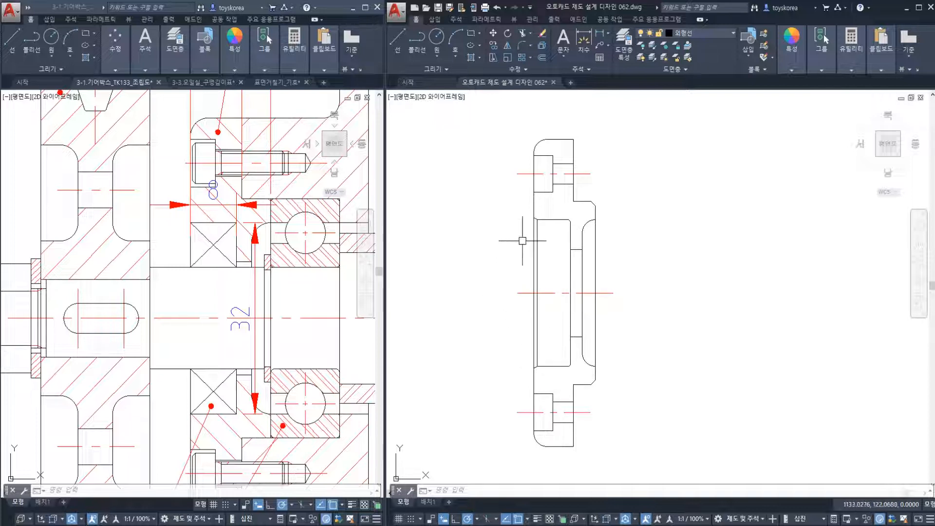
Examine the oil seal recess with its chamfered and rounded corners in the upper half of the cover section.
scroll(534, 235, down, 1)
mouse_move(493, 235)
middle_down()
mouse_move(581, 254)
mouse_move(538, 253)
middle_up()
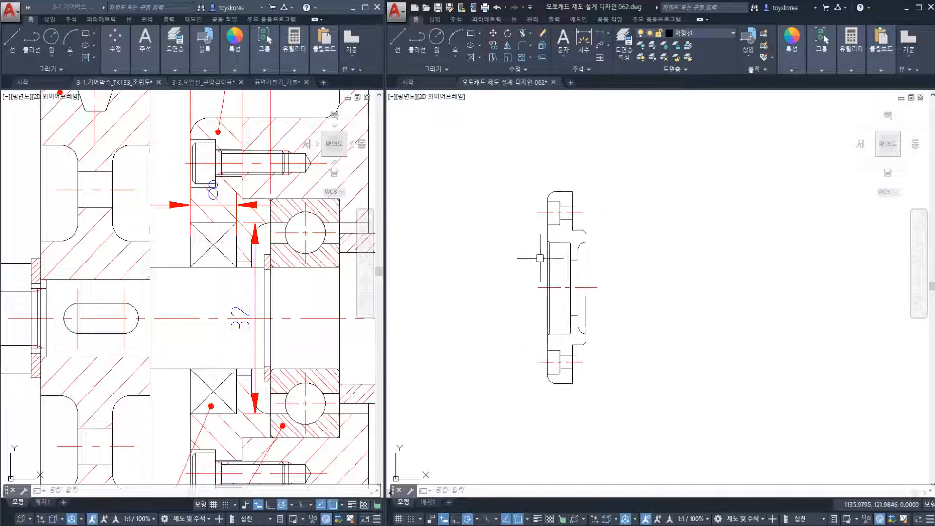
scroll(547, 247, up, 2)
scroll(529, 213, up, 2)
click(529, 217)
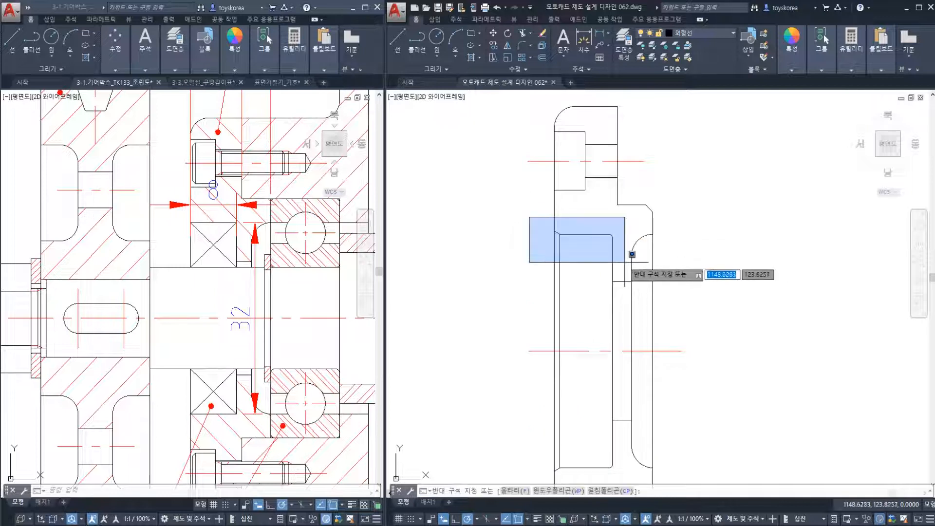
key(Escape)
scroll(608, 240, up, 2)
scroll(608, 241, down, 2)
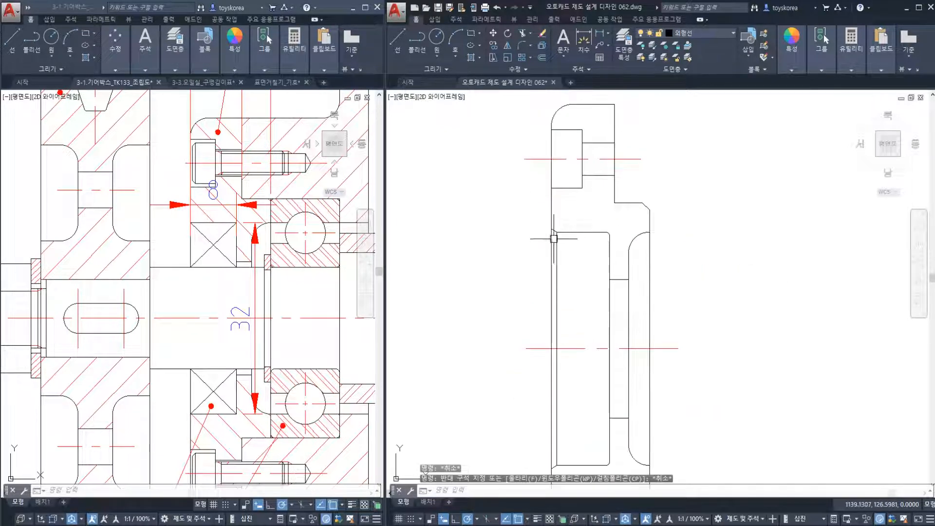
click(524, 217)
key(Escape)
key(Escape)
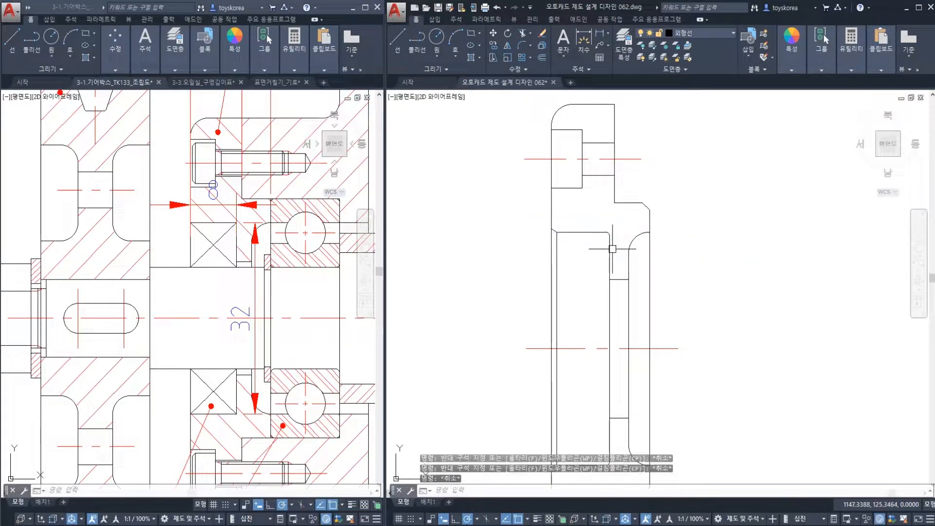
scroll(519, 235, up, 2)
click(530, 203)
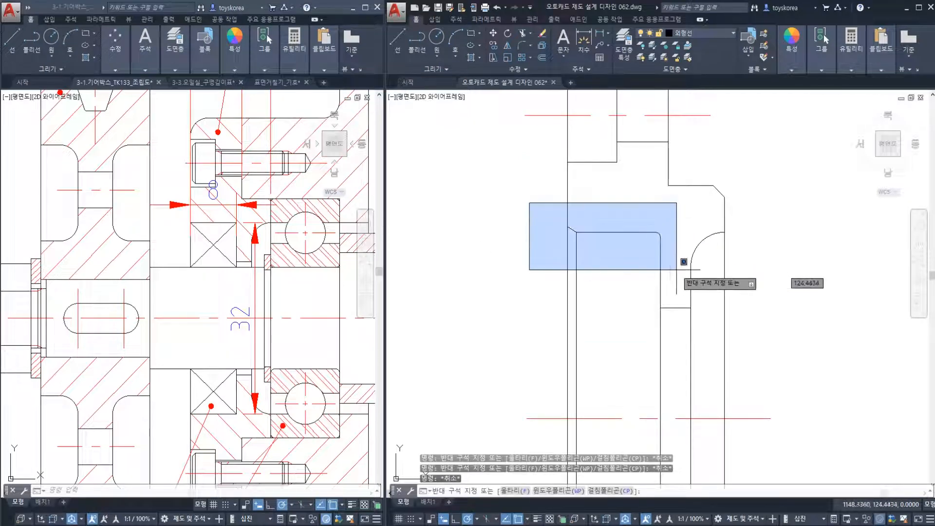
key(Escape)
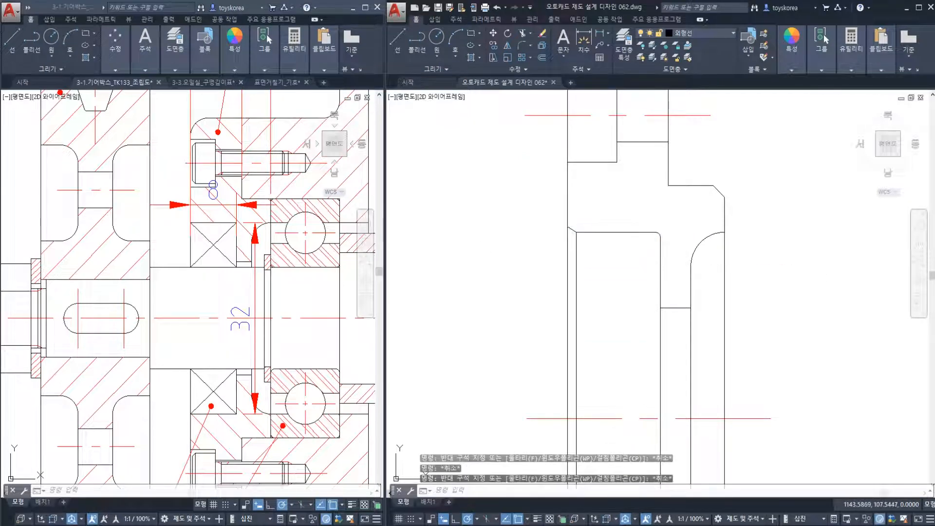
Check the work notes in Notepad for the partial enlarged view, and examine the ellipse marking detail A on pulley part 4.
key(alt+Tab)
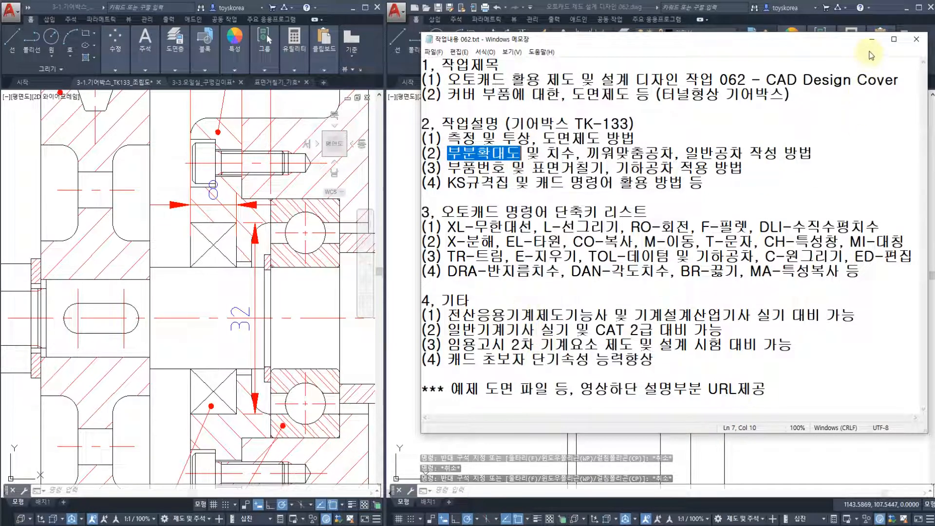
key(alt+Tab)
scroll(581, 227, up, 2)
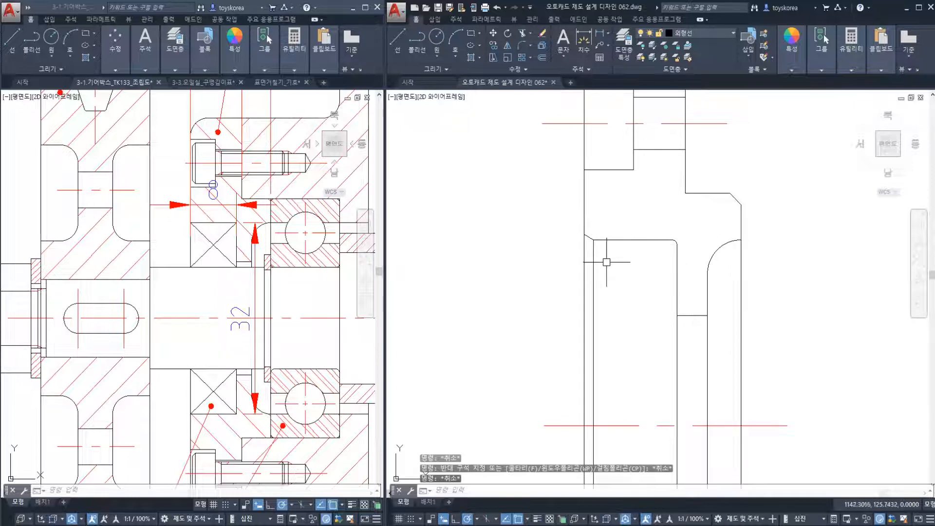
scroll(602, 250, down, 3)
middle_drag(559, 256, 675, 260)
scroll(651, 255, down, 1)
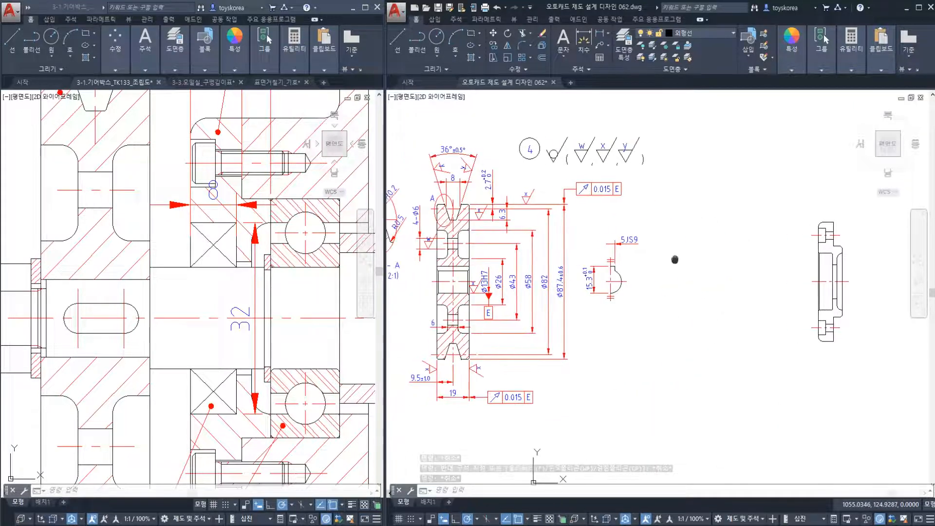
middle_drag(477, 226, 572, 245)
scroll(560, 236, up, 1)
scroll(510, 199, up, 2)
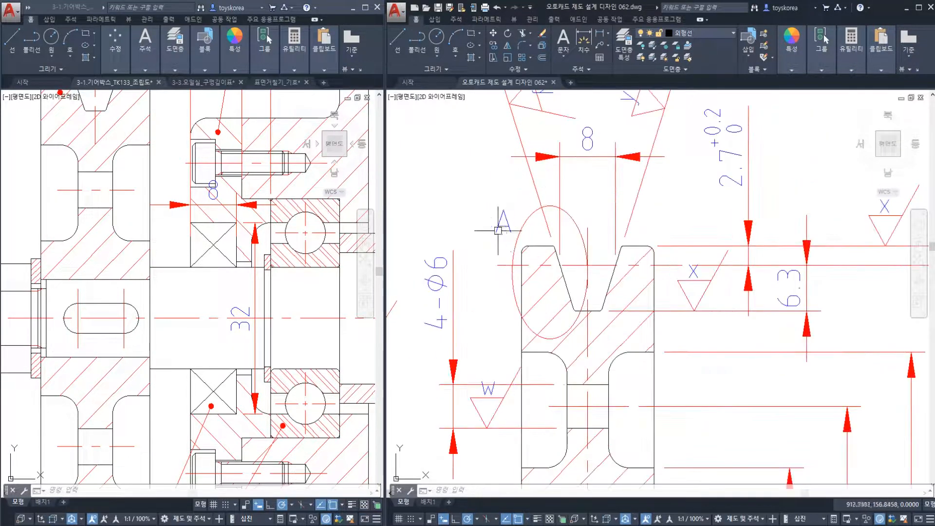
scroll(499, 222, down, 3)
Draw a horizontal ellipse about twice as wide as high around the cover's upper seal recess edge and its two corners.
middle_drag(867, 276, 429, 285)
scroll(663, 289, up, 2)
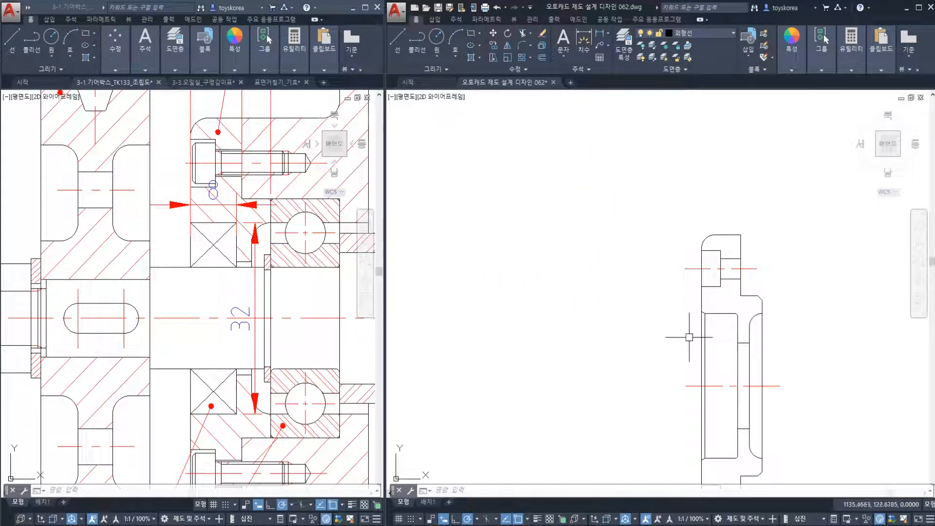
scroll(690, 337, up, 1)
scroll(654, 279, up, 1)
key(Escape)
key(Escape)
scroll(654, 273, up, 2)
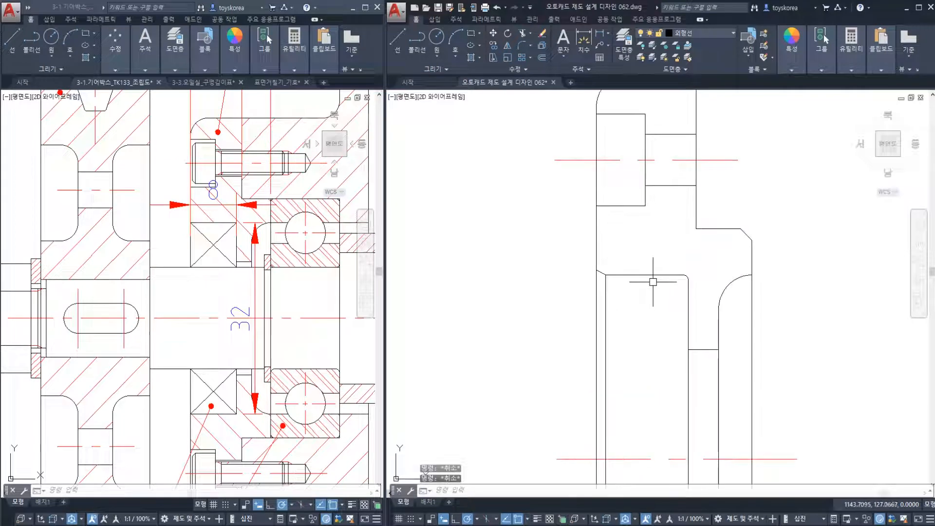
text(el)
key(Return)
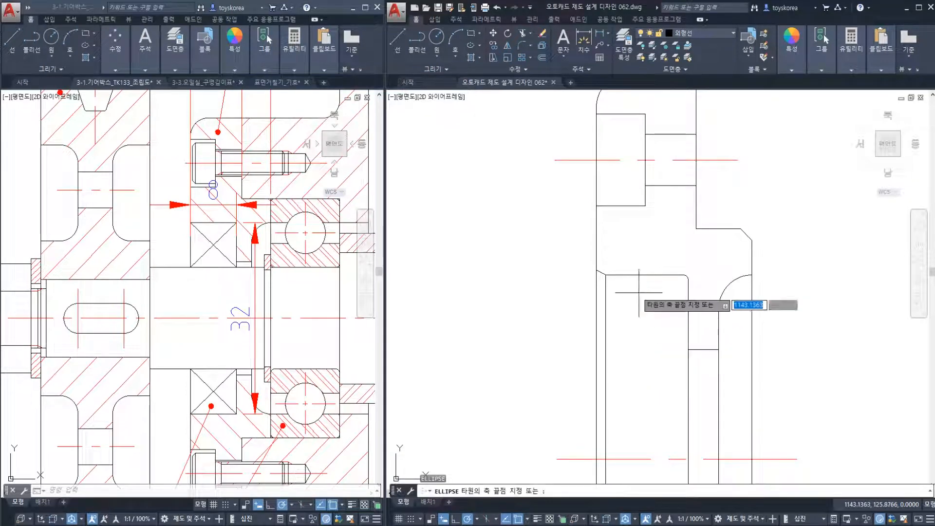
click(579, 281)
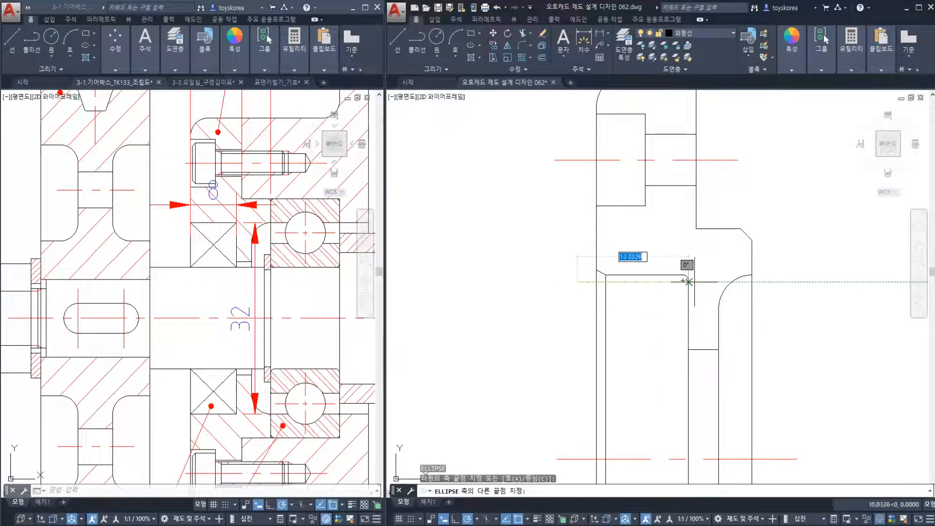
click(708, 278)
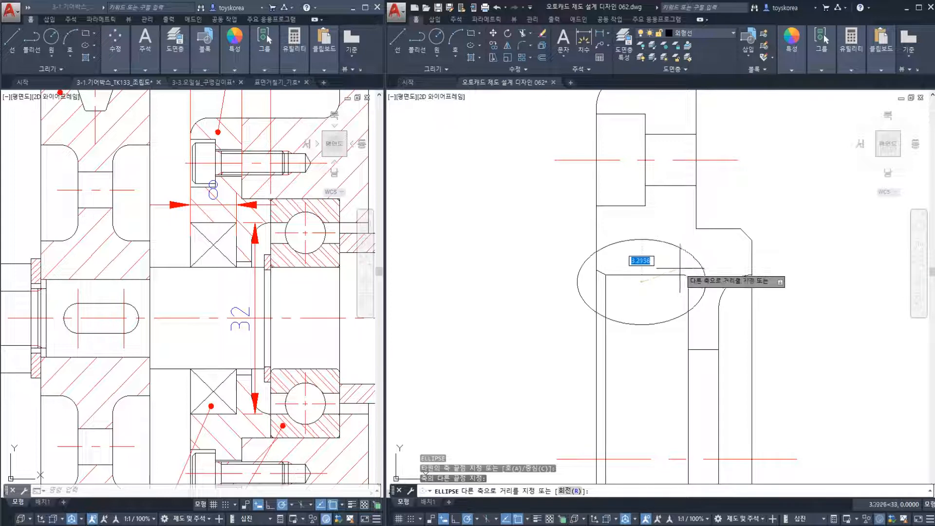
click(638, 251)
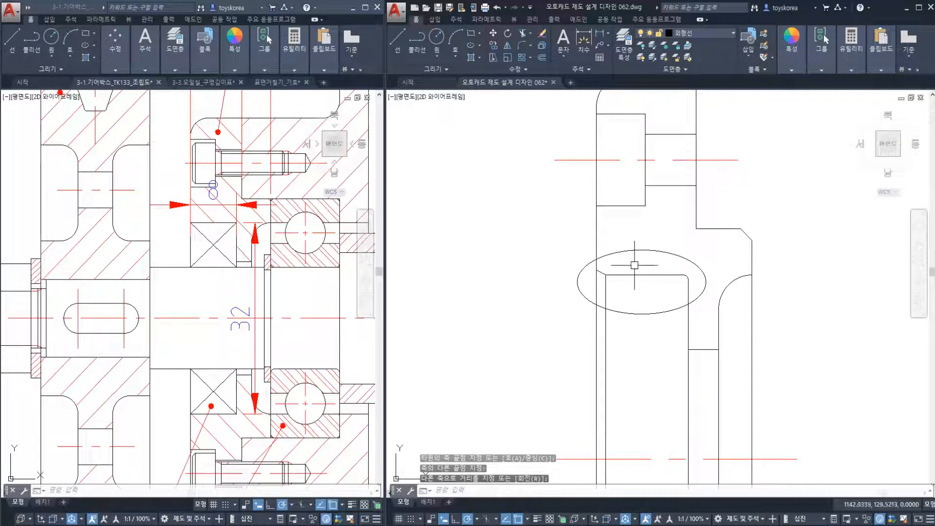
Move the ellipse slightly upward over the edge of the cover's seal recess.
text(m)
key(Return)
click(634, 251)
scroll(635, 238, up, 4)
key(Return)
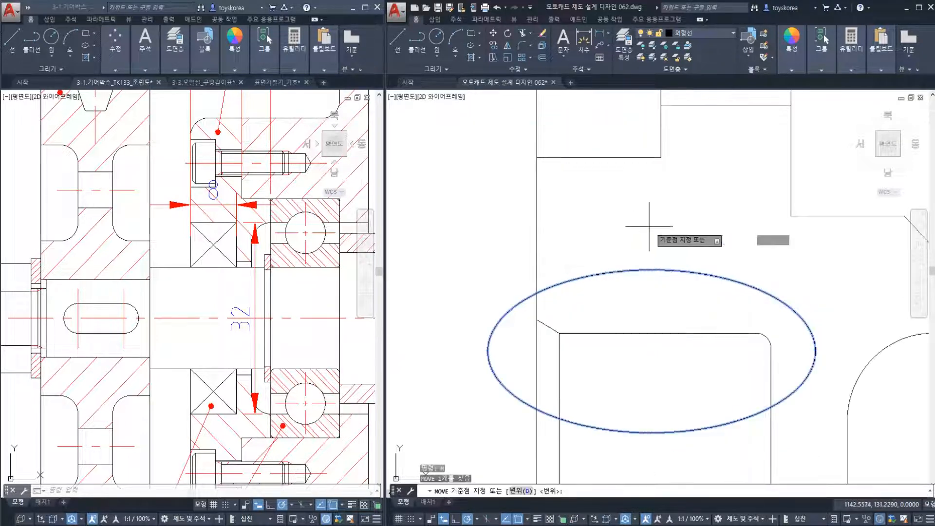
click(649, 227)
click(651, 213)
key(Escape)
Assign the detail ellipse to the thin line layer (가는실선).
click(646, 267)
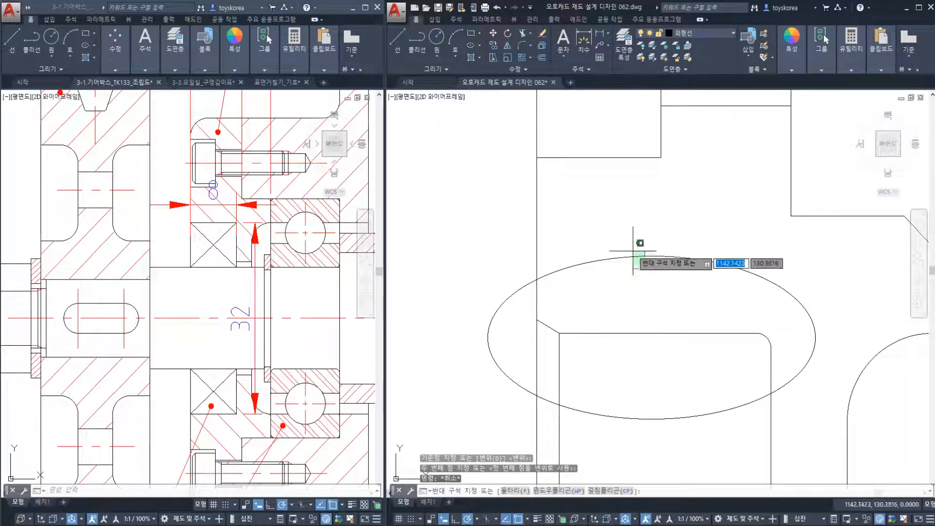
click(628, 240)
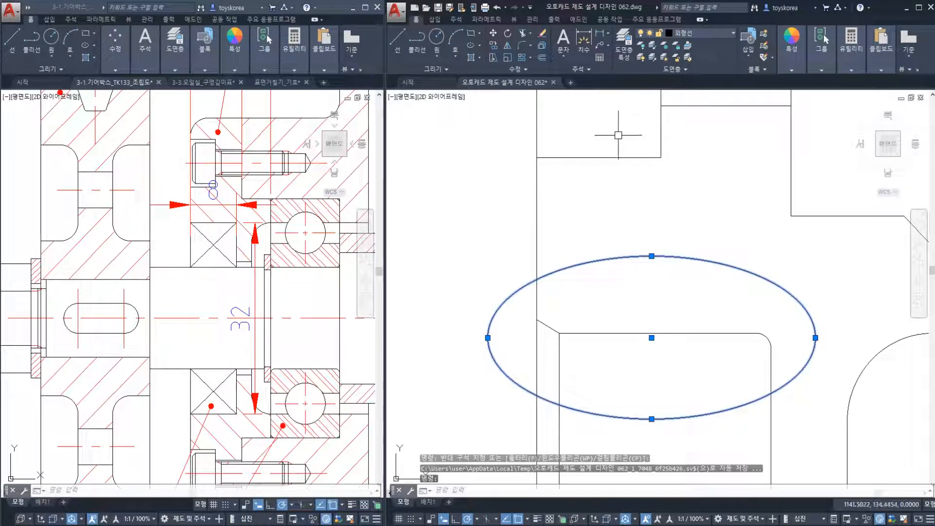
click(705, 35)
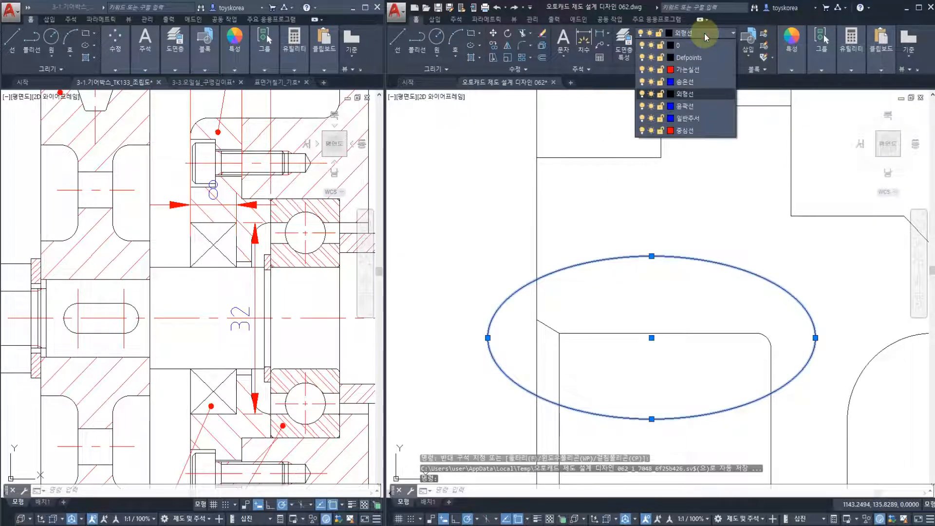
click(696, 73)
key(Escape)
scroll(664, 322, down, 4)
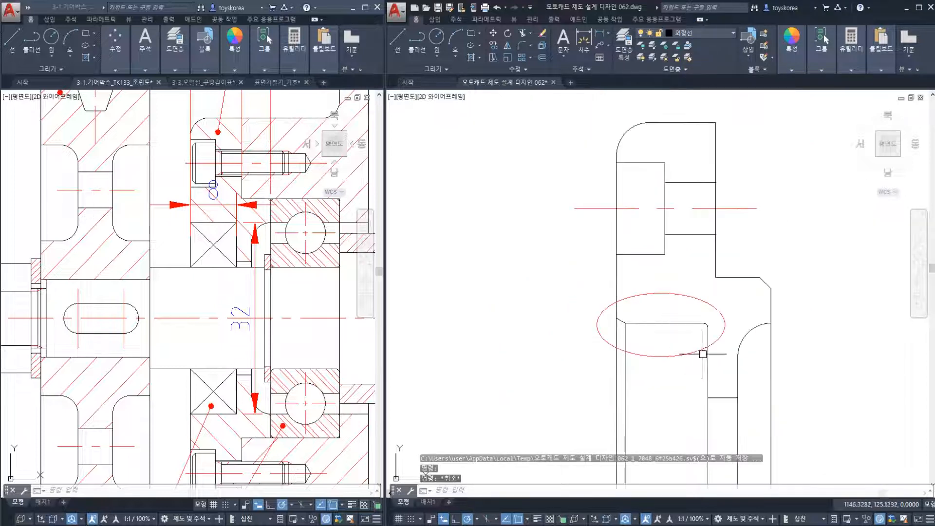
click(699, 359)
click(597, 292)
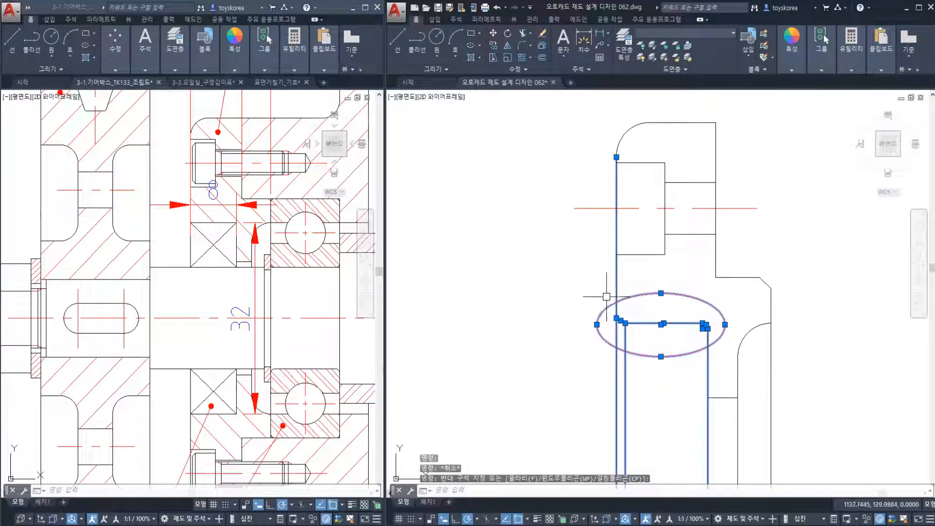
key(Escape)
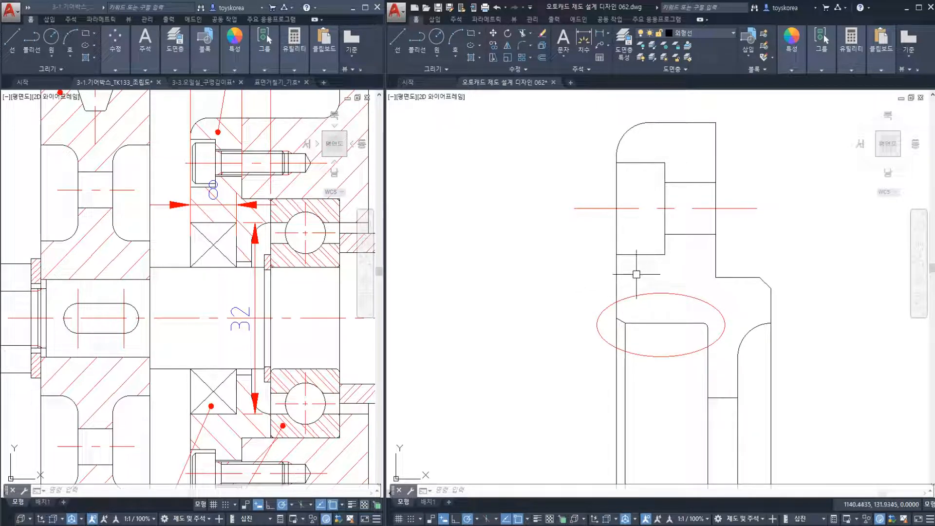
Hatch the four cut regions of the cover, above and below the centre line, with the ANSI32 pattern at scale 1.
text(h)
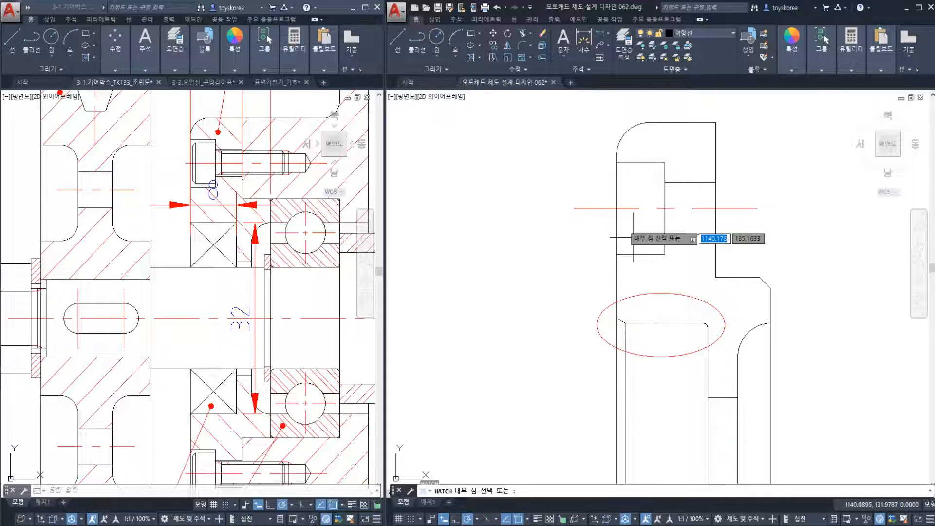
key(Return)
click(536, 51)
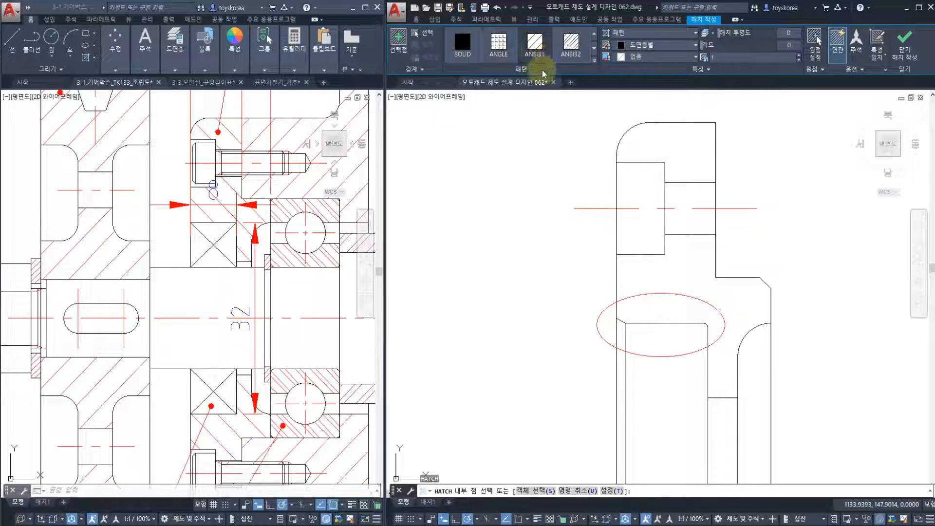
click(679, 146)
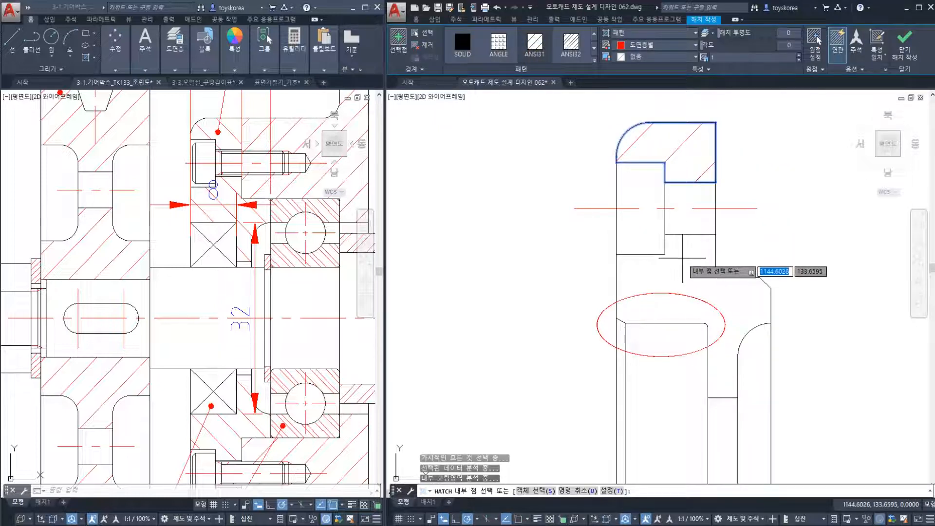
click(678, 308)
scroll(686, 250, down, 1)
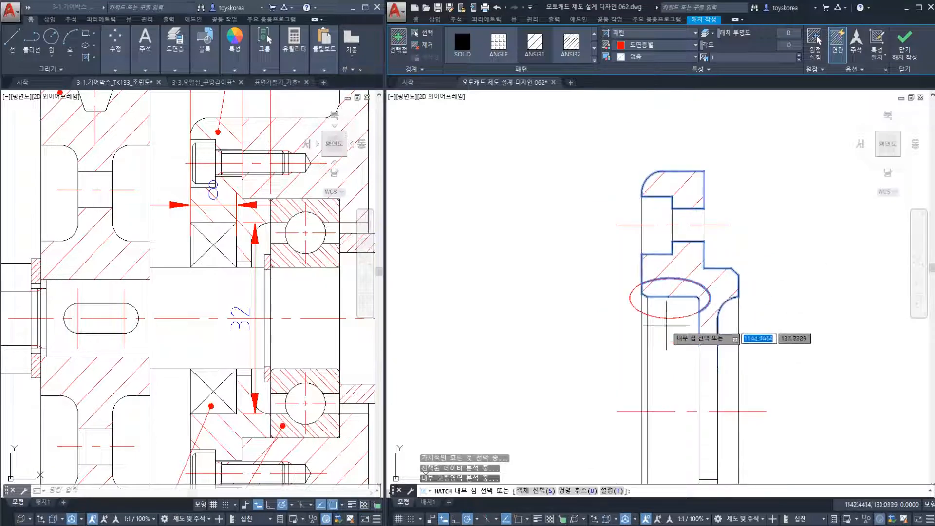
middle_drag(670, 390, 597, 275)
middle_drag(610, 434, 600, 327)
click(602, 395)
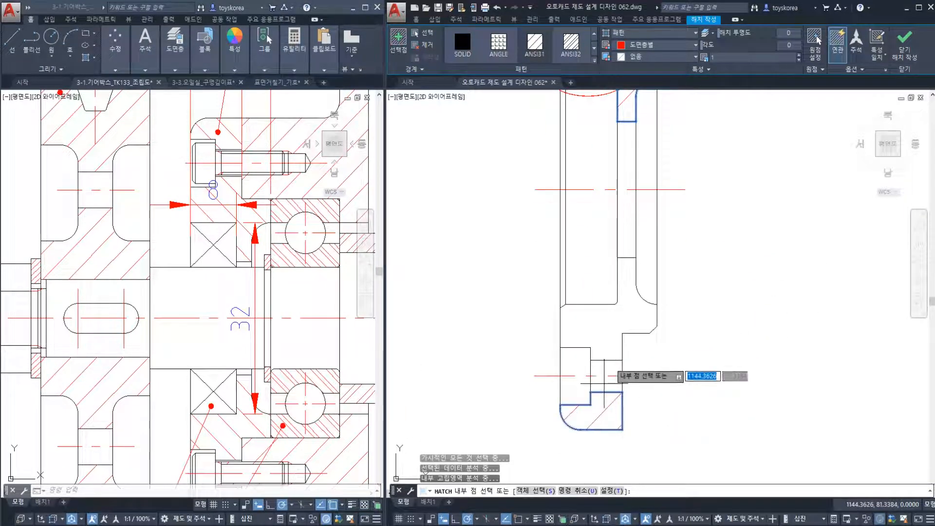
click(588, 317)
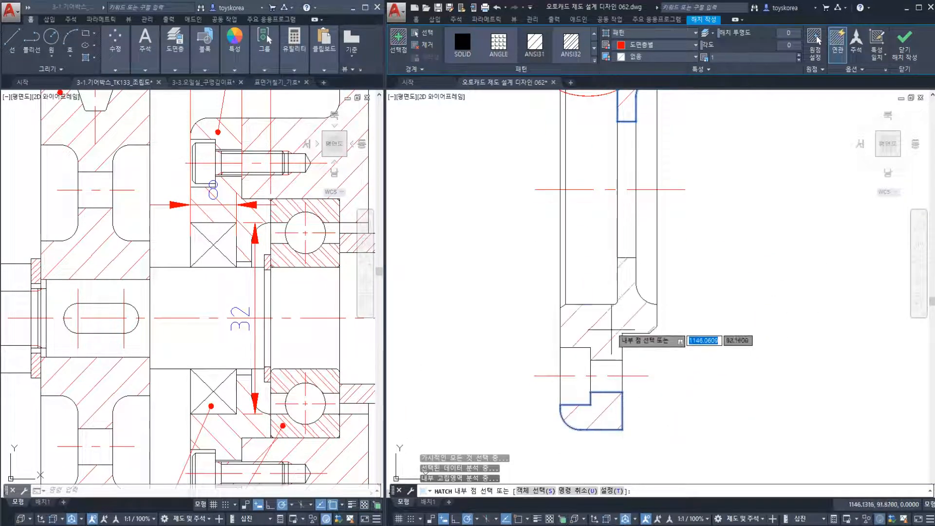
click(899, 51)
Copy the detail ellipse with the recess edges and hatch it crosses to the empty space beside the cover's outer face.
mouse_move(552, 171)
middle_down()
mouse_move(546, 301)
mouse_move(579, 244)
middle_up()
scroll(597, 260, up, 2)
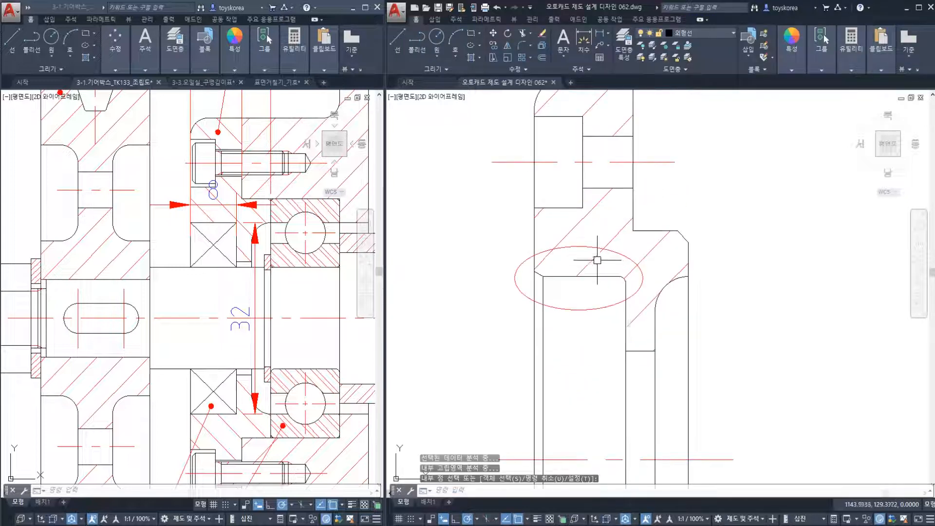
click(636, 316)
click(524, 257)
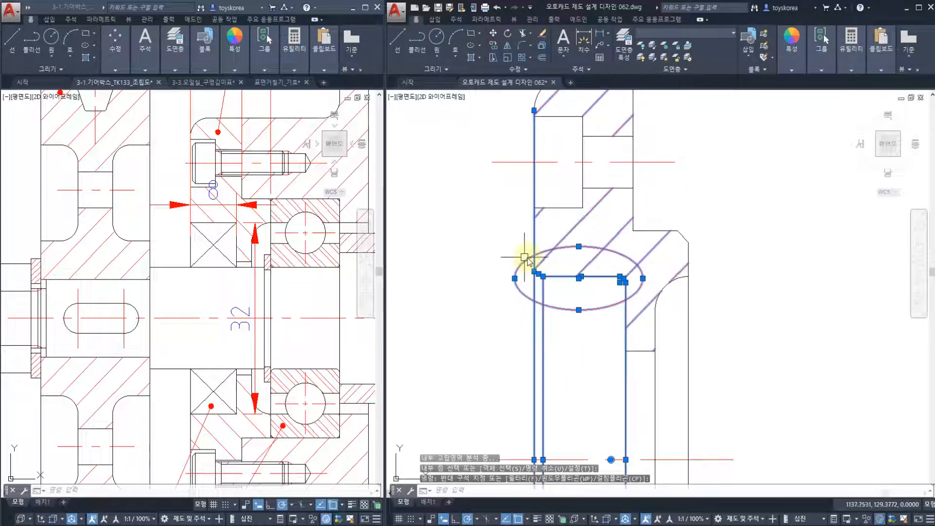
key(space)
click(573, 271)
scroll(495, 258, down, 3)
middle_drag(495, 258, 673, 249)
key(Escape)
scroll(560, 201, up, 5)
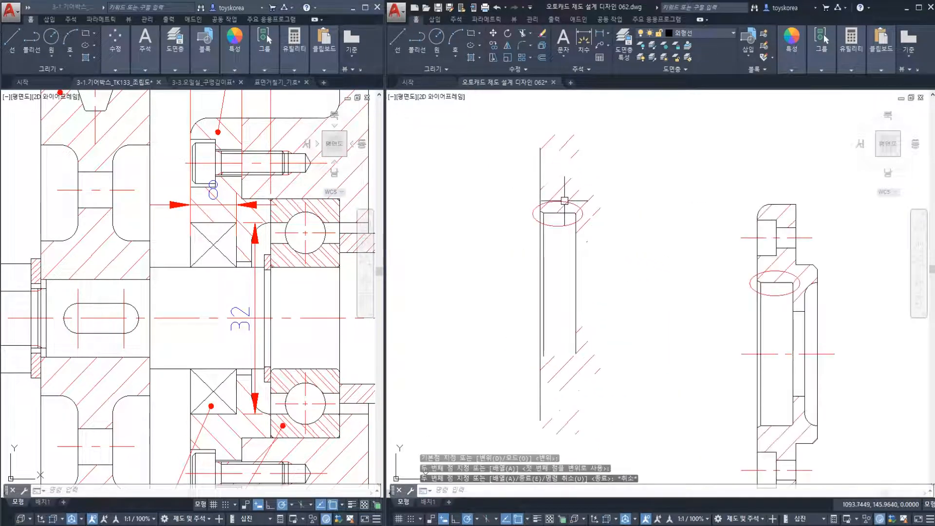
Trim the copied edges and hatch along the ellipse so that only the detail inside it remains.
text(tr)
key(Return)
click(558, 203)
key(Return)
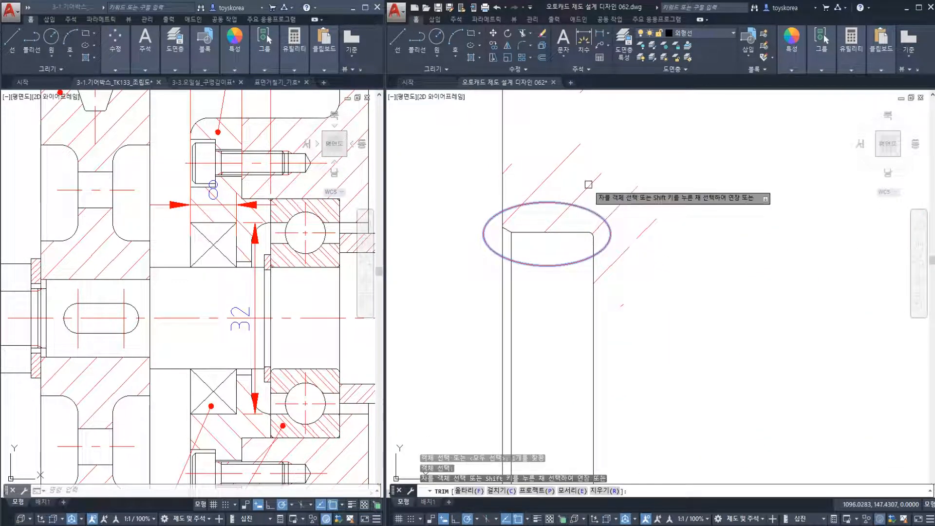
click(589, 184)
click(594, 273)
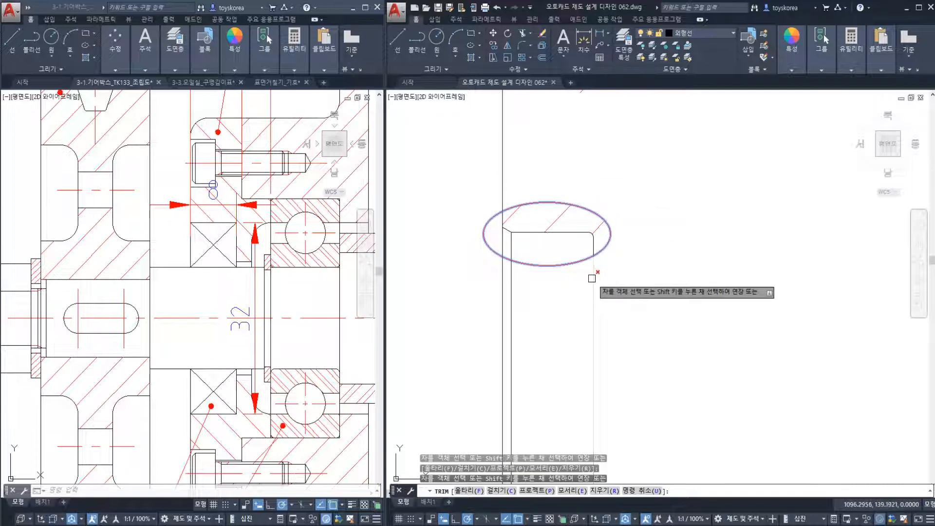
drag(476, 265, 663, 273)
key(Escape)
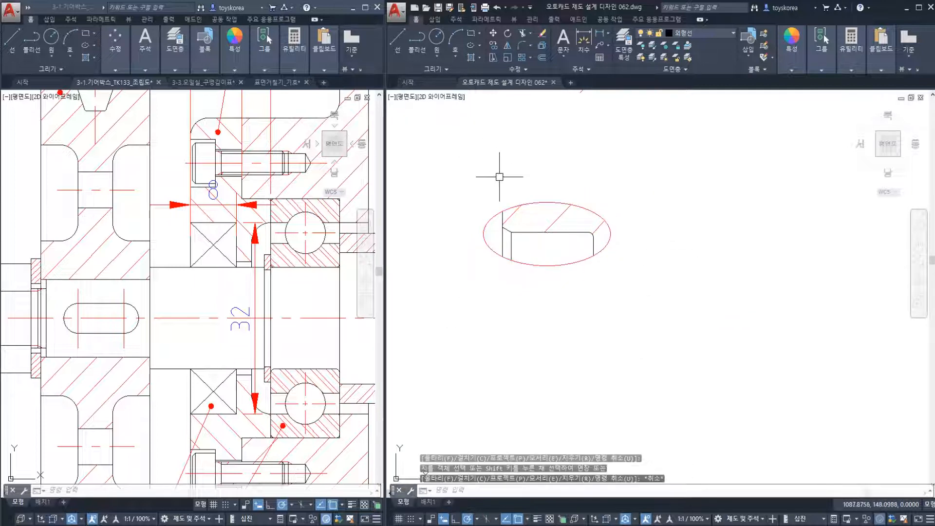
Explode the copied hatch beside the cover into individual lines.
scroll(521, 234, down, 6)
middle_drag(521, 235, 522, 261)
click(555, 345)
click(508, 304)
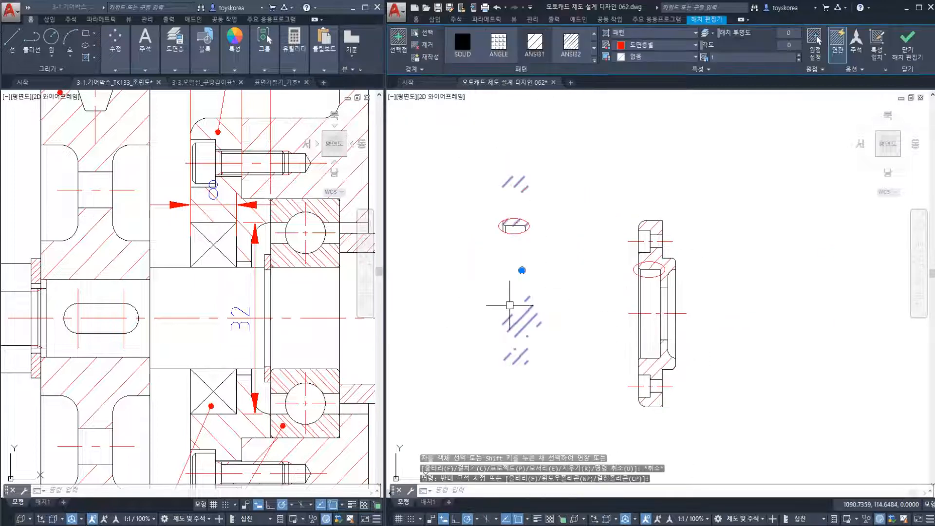
key(Escape)
click(522, 314)
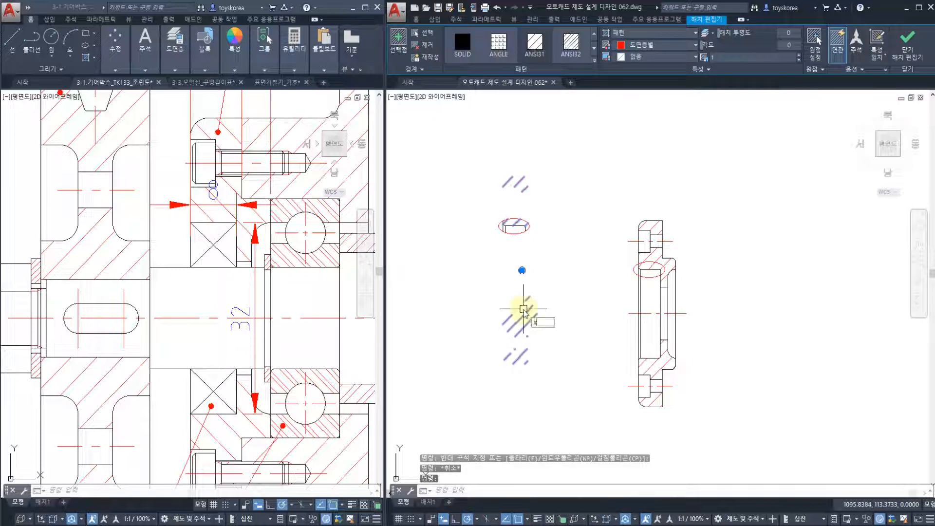
key(Return)
Erase the leftover hatch lines below and above the copied detail ellipse.
click(574, 407)
click(476, 262)
text(e)
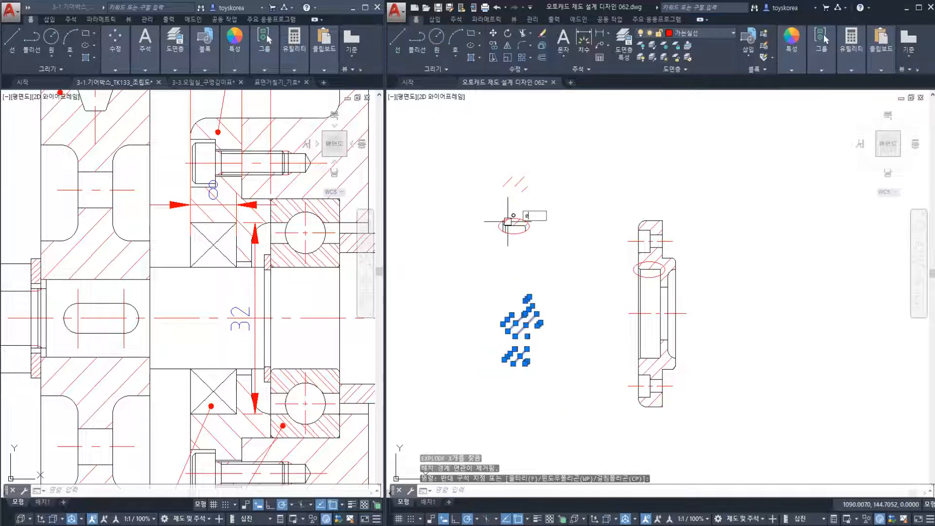
key(Return)
click(536, 194)
click(480, 163)
text(e)
key(Return)
key(Escape)
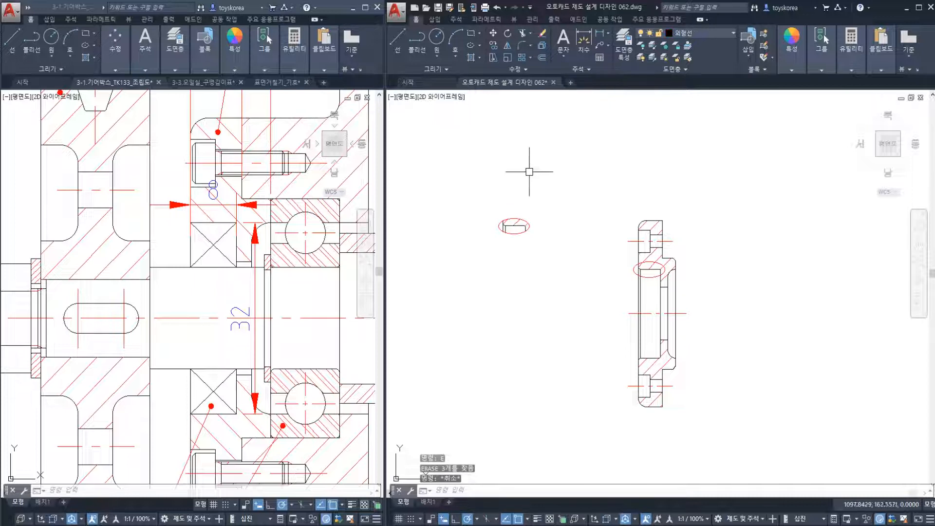
Scale the copied detail, including its ellipse, edges and hatch, by a factor of 2 about the ellipse centre.
scroll(543, 255, down, 4)
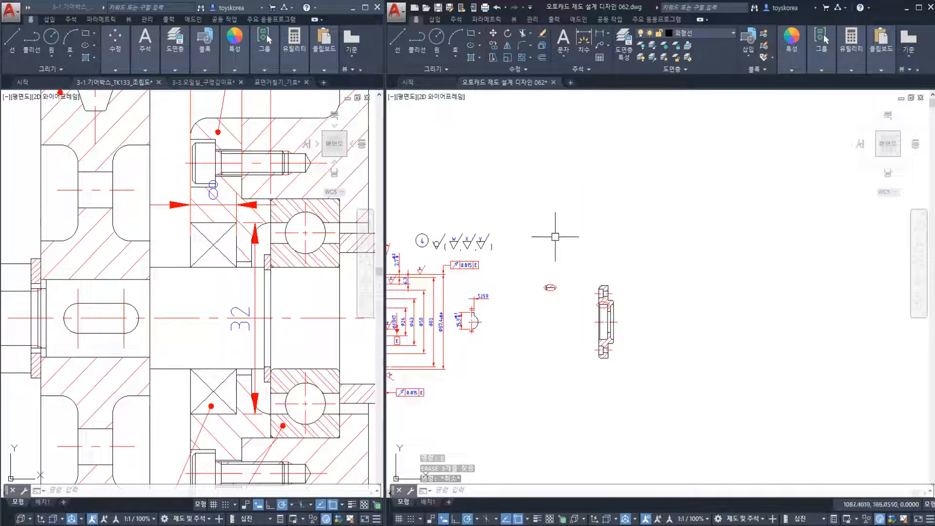
scroll(549, 278, up, 6)
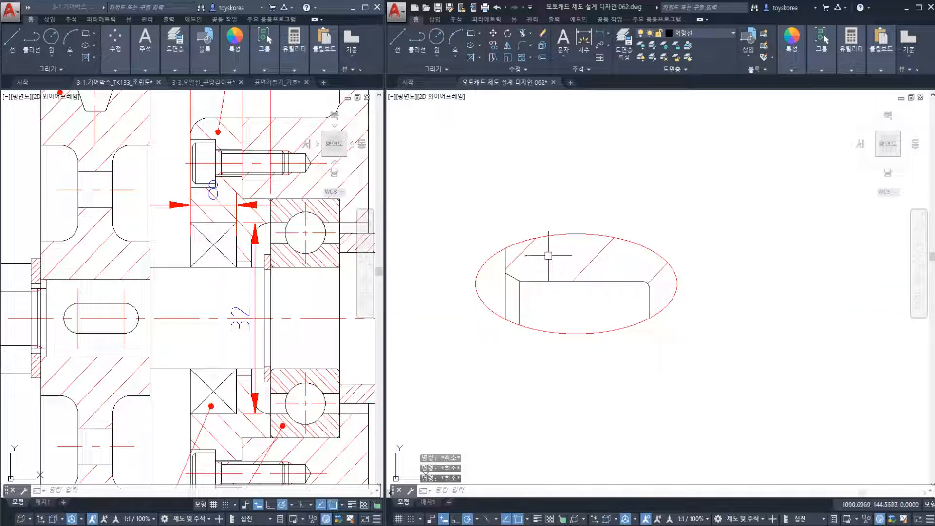
scroll(579, 260, down, 5)
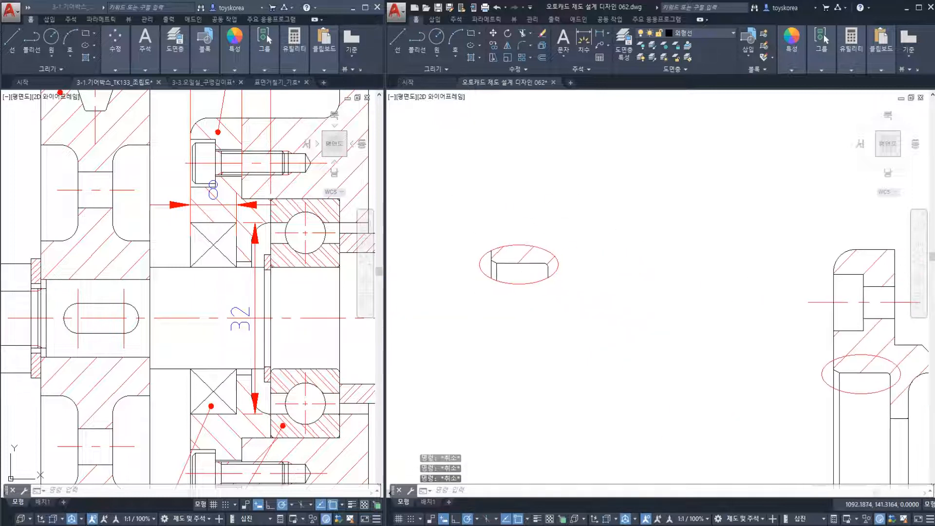
click(513, 250)
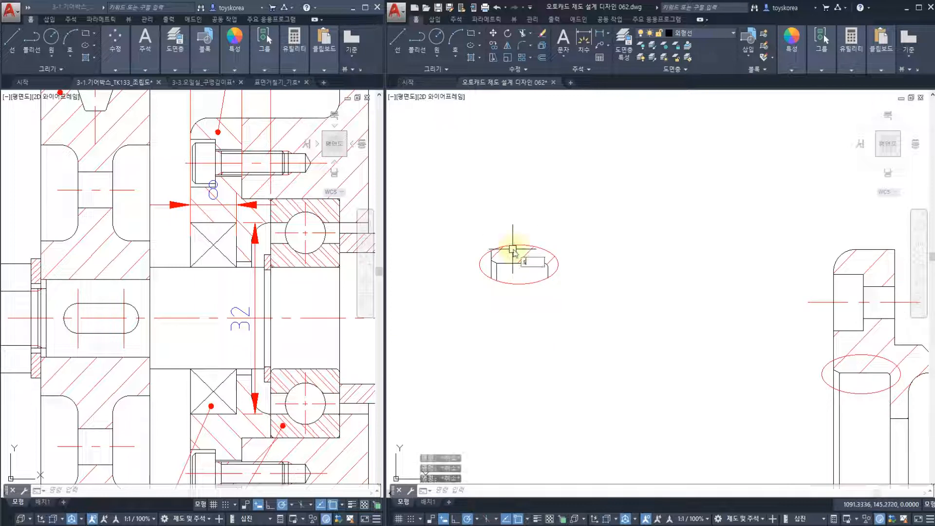
text(sc)
key(Return)
click(456, 217)
click(592, 317)
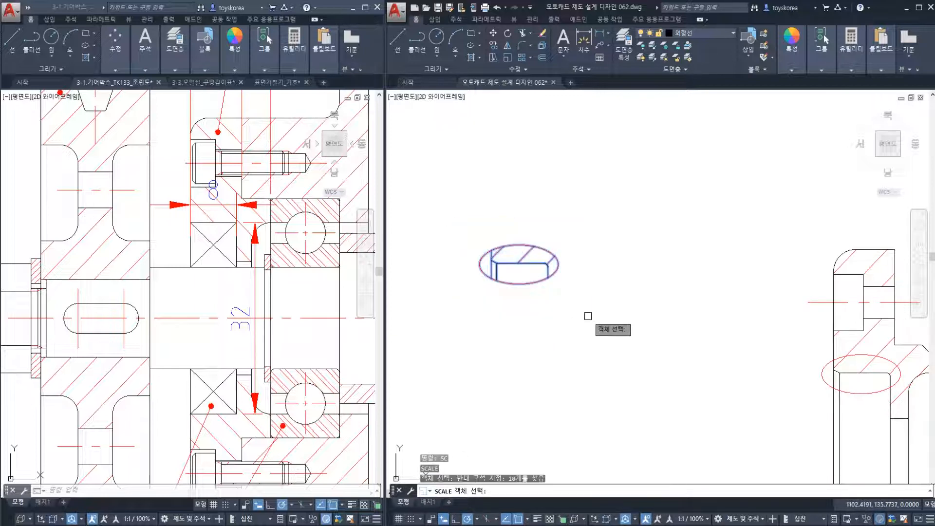
key(Return)
click(519, 245)
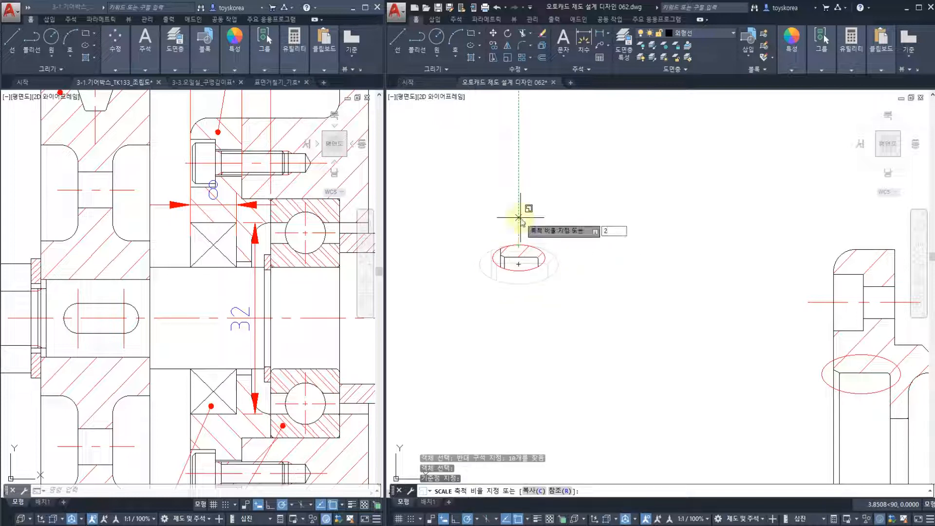
key(Return)
scroll(593, 293, up, 4)
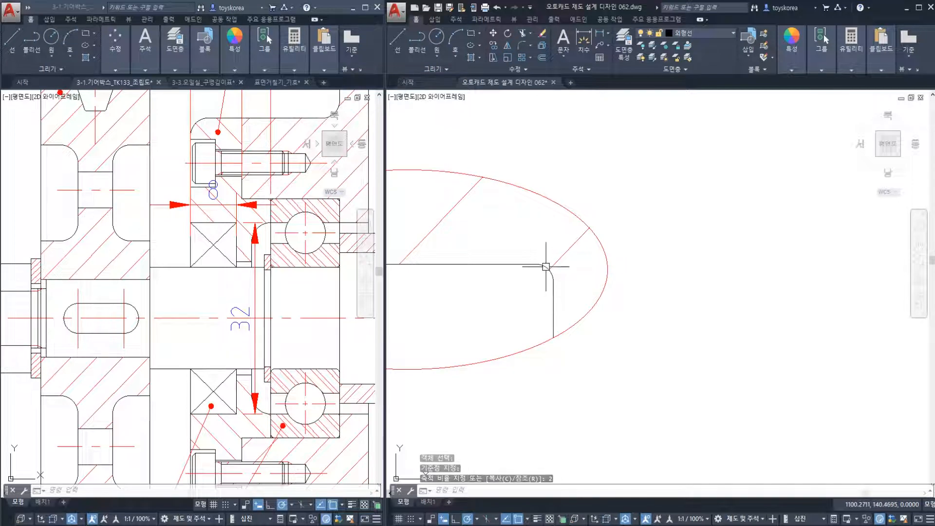
scroll(551, 266, down, 5)
key(Escape)
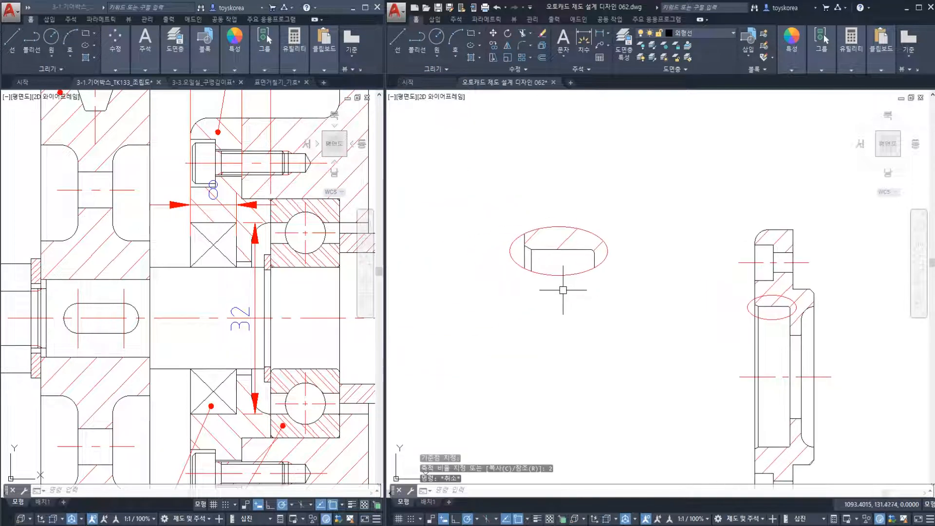
Copy the A mark and the DETAIL - A (SCALE 2:1) caption from the part 4 drawing, placing the mark beside the cover's detail ellipse.
middle_drag(590, 287, 550, 250)
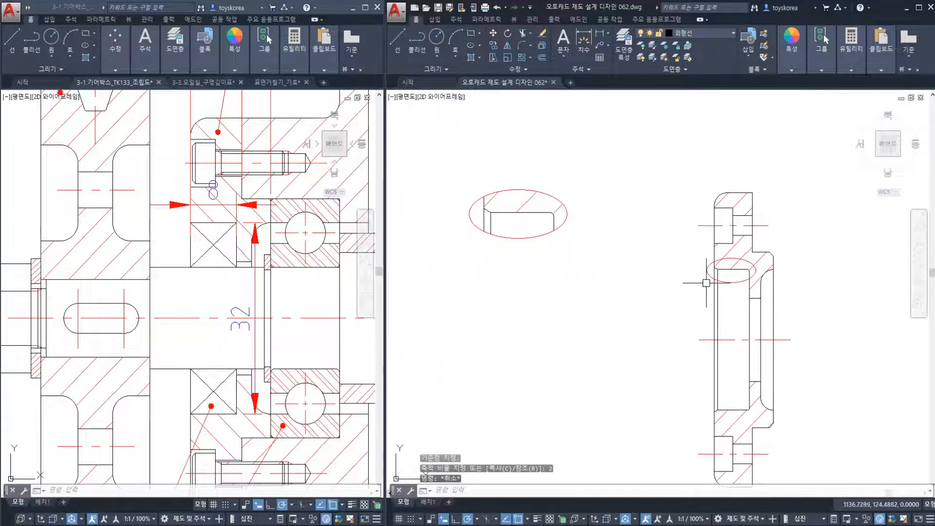
scroll(706, 283, down, 4)
scroll(595, 264, up, 3)
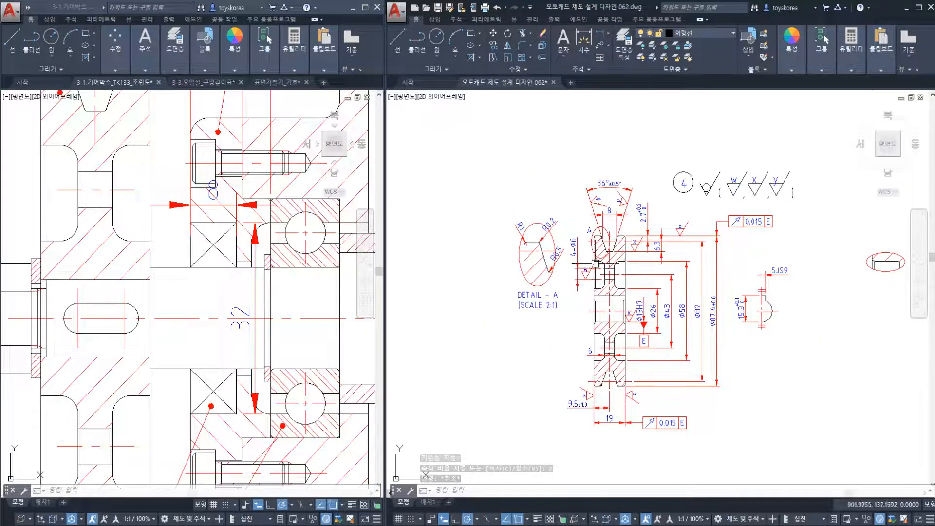
scroll(596, 264, up, 7)
key(Escape)
click(565, 239)
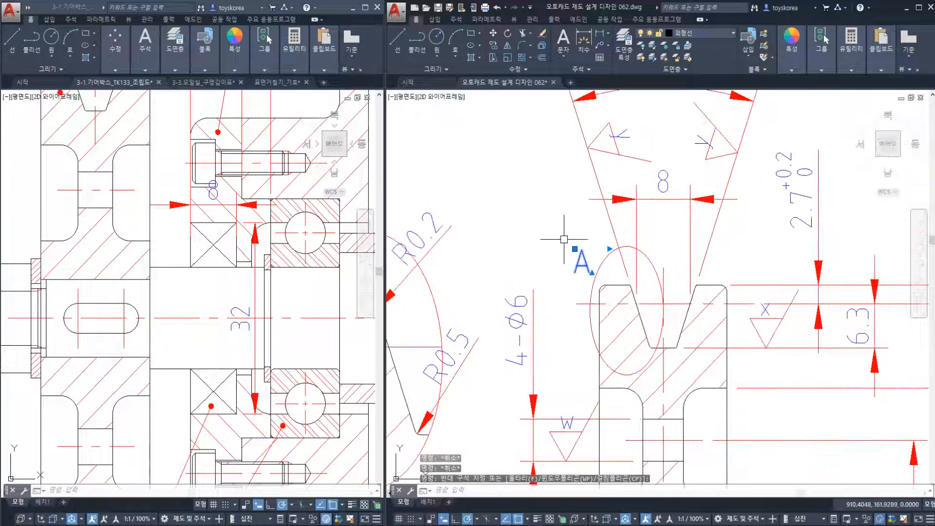
scroll(570, 237, down, 6)
click(552, 329)
click(527, 312)
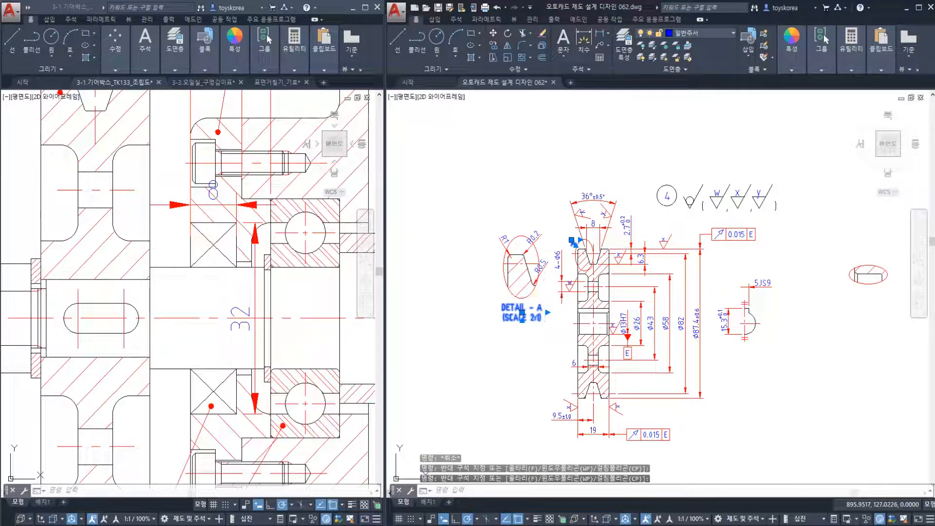
text(co)
key(space)
click(538, 301)
middle_drag(793, 326, 515, 307)
scroll(598, 315, up, 2)
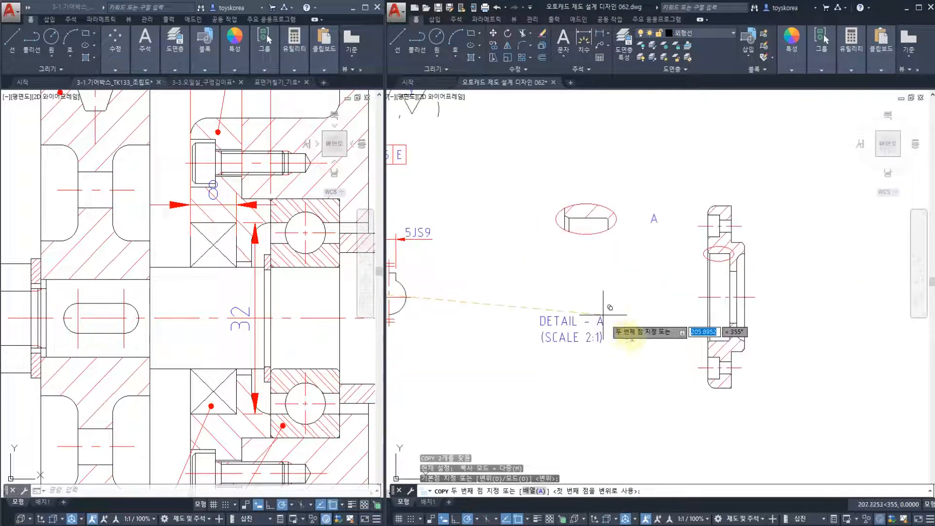
click(645, 347)
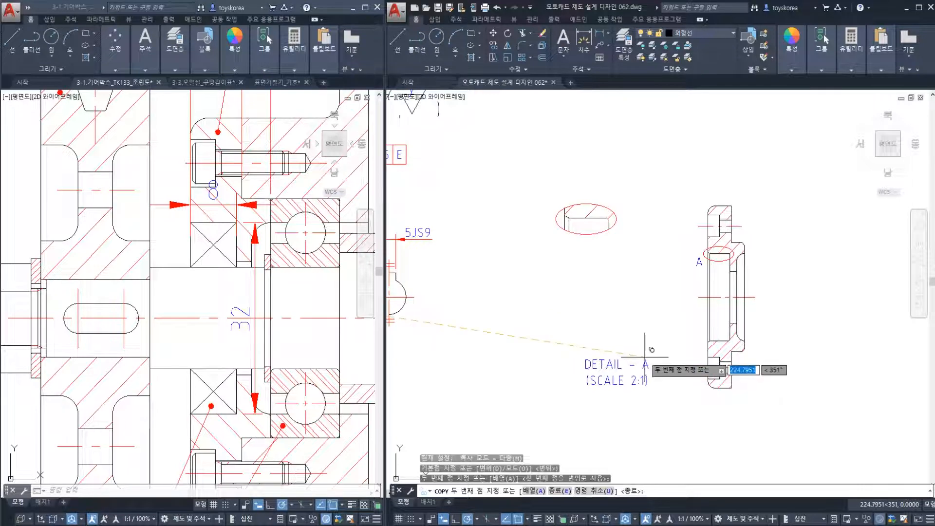
key(Escape)
Change the copied A mark beside the cover's detail ellipse to B.
scroll(708, 270, up, 4)
click(689, 254)
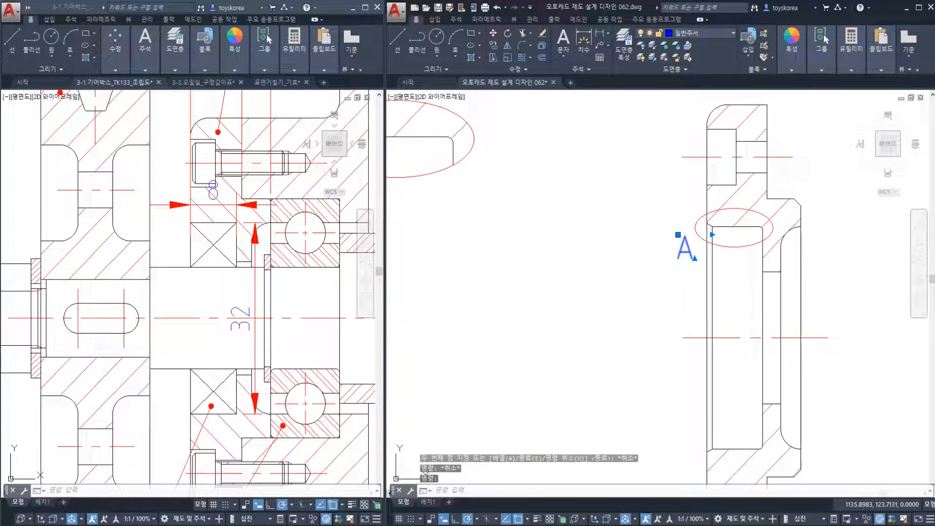
double_click(692, 249)
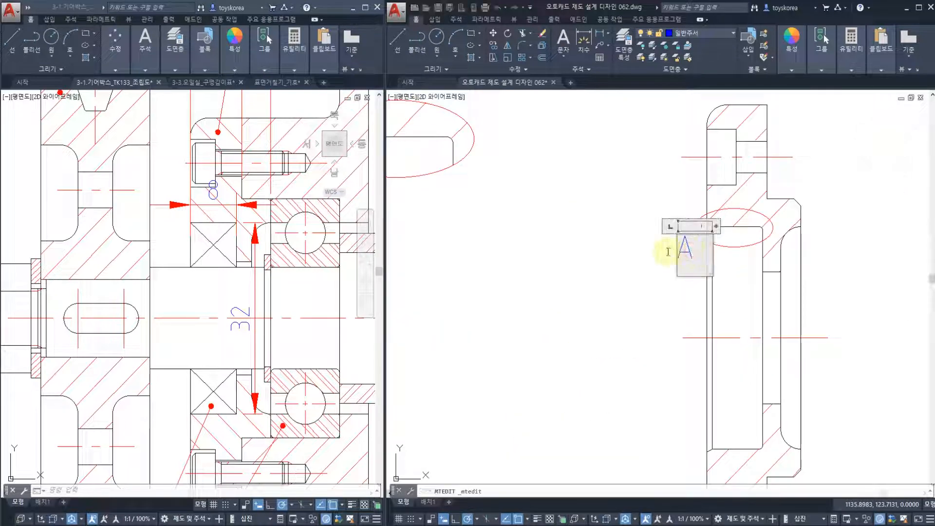
double_click(689, 249)
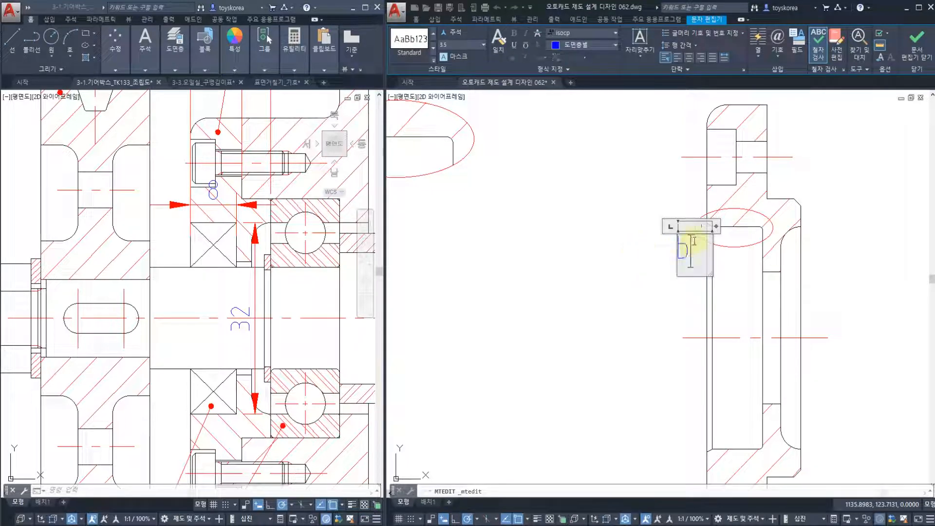
text(B)
click(614, 255)
scroll(613, 256, down, 1)
key(Escape)
Move the copied DETAIL - A (SCALE 2:1) caption to just above the enlarged detail view.
middle_drag(556, 343, 594, 287)
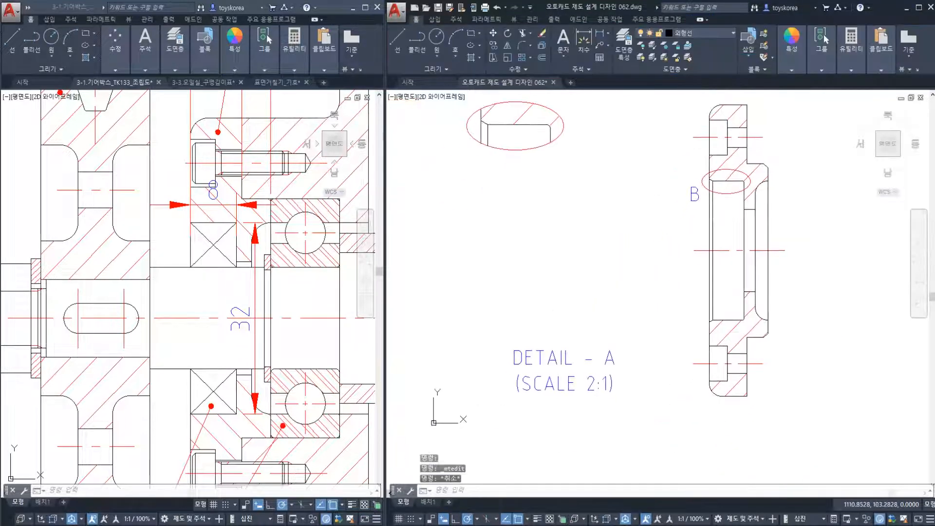
click(615, 427)
click(567, 334)
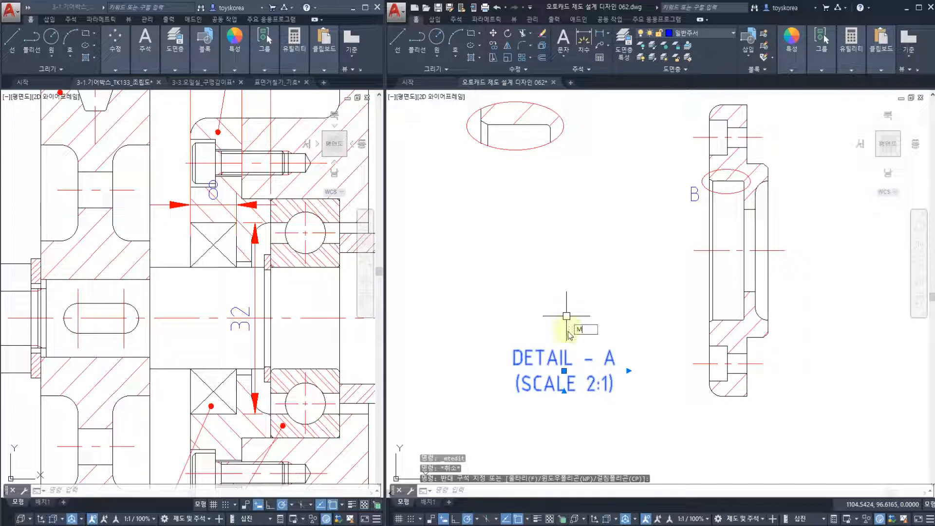
key(space)
click(568, 349)
middle_drag(522, 192, 561, 385)
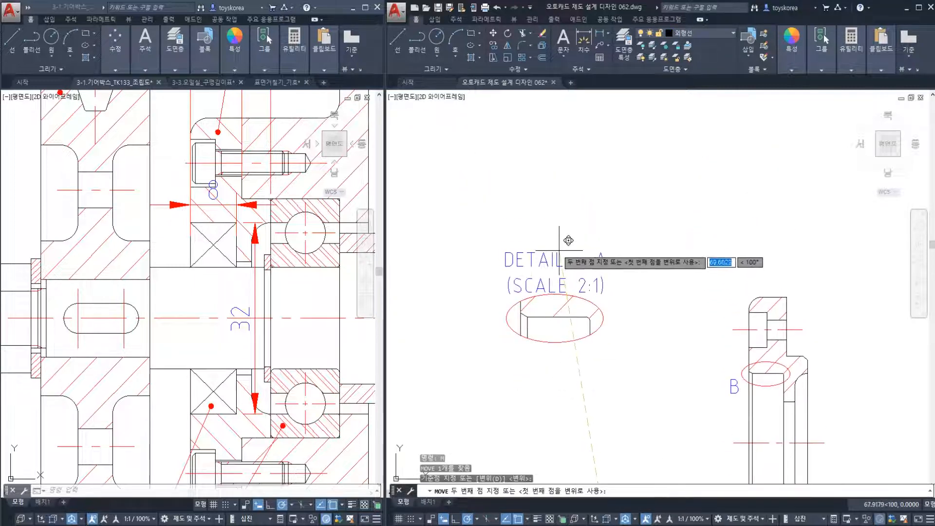
key(Escape)
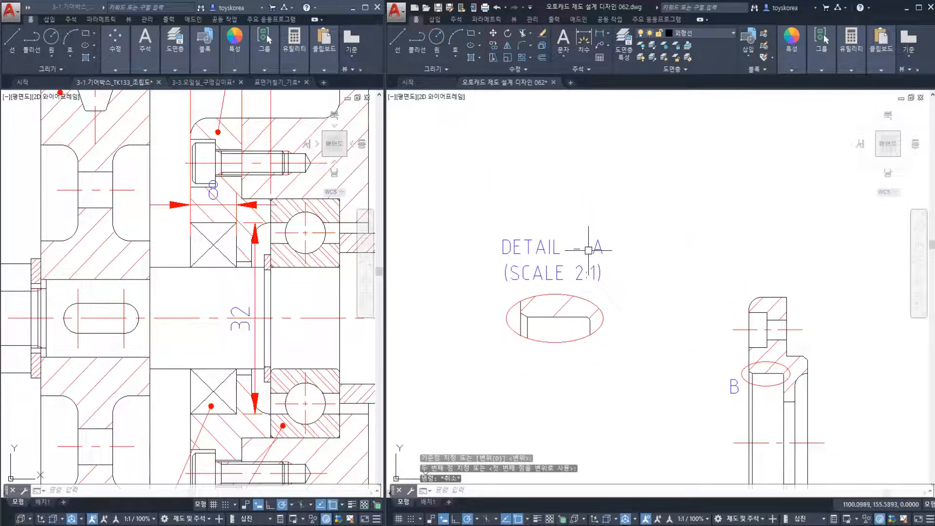
Change the caption above the enlarged view to read DETAIL - B.
click(589, 250)
double_click(597, 249)
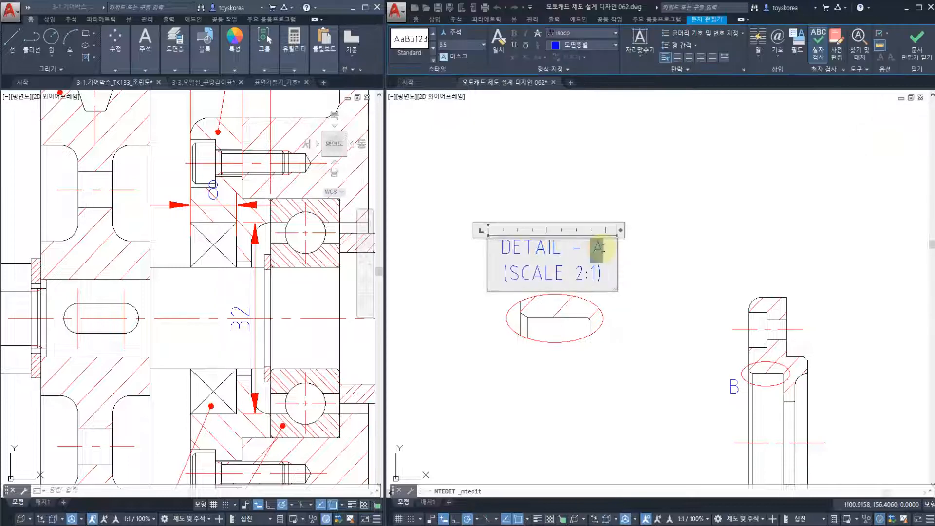
text(B)
key(Escape)
scroll(624, 292, down, 3)
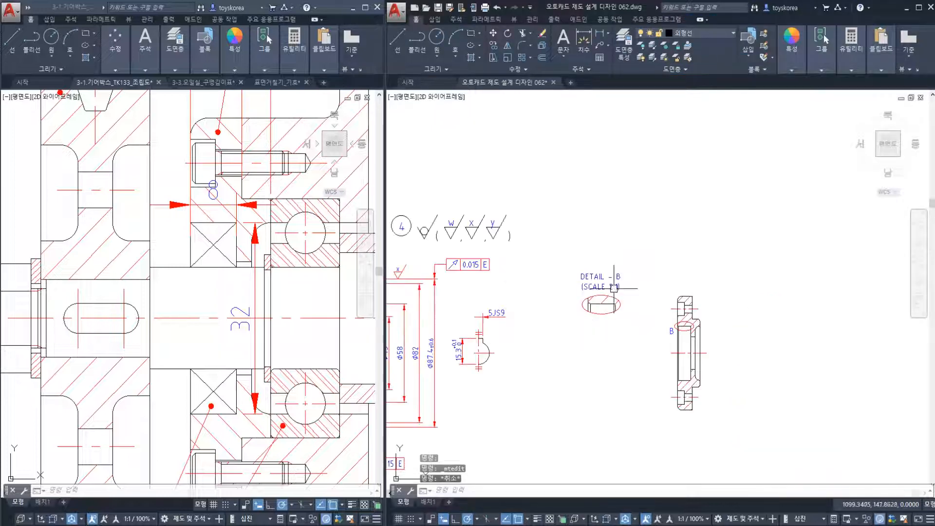
scroll(620, 290, up, 3)
key(space)
click(635, 293)
click(598, 257)
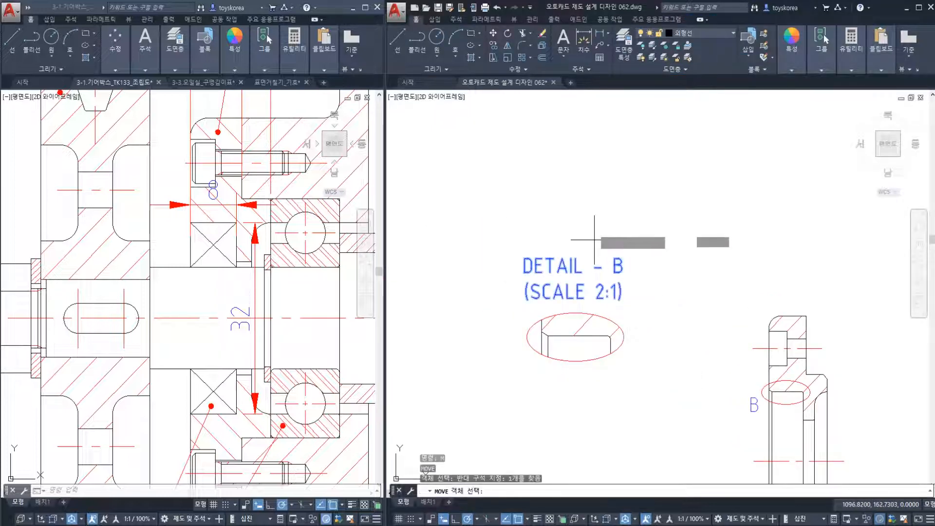
key(space)
key(Escape)
key(Escape)
Save the drawing.
scroll(603, 230, down, 4)
middle_drag(617, 313, 571, 279)
key(ctrl+s)
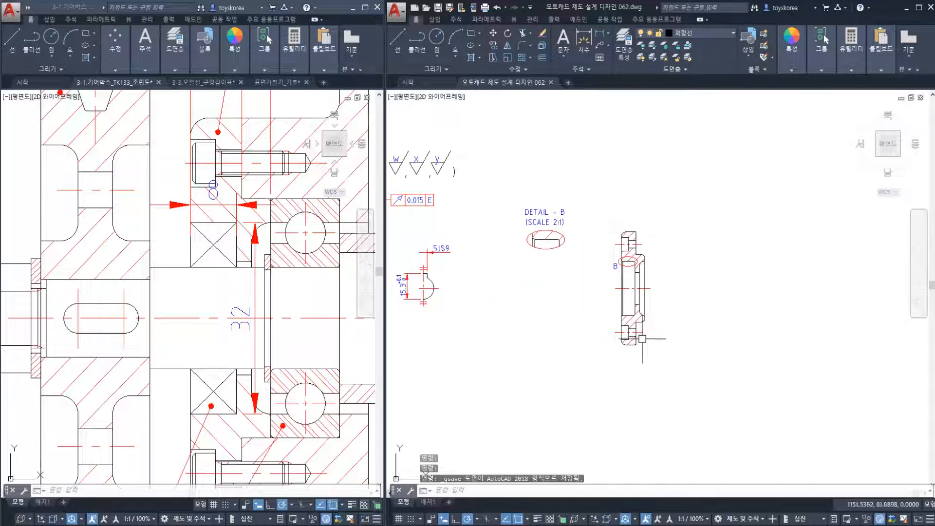
Move the cover section together with its B mark and captioned detail view horizontally farther away from the part 4 drawing.
click(671, 367)
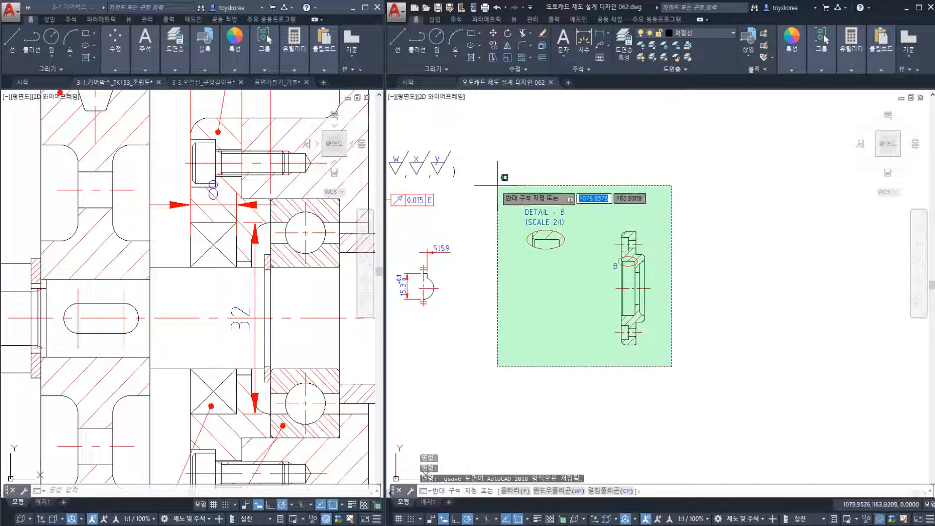
click(474, 160)
text(m)
key(Return)
click(600, 184)
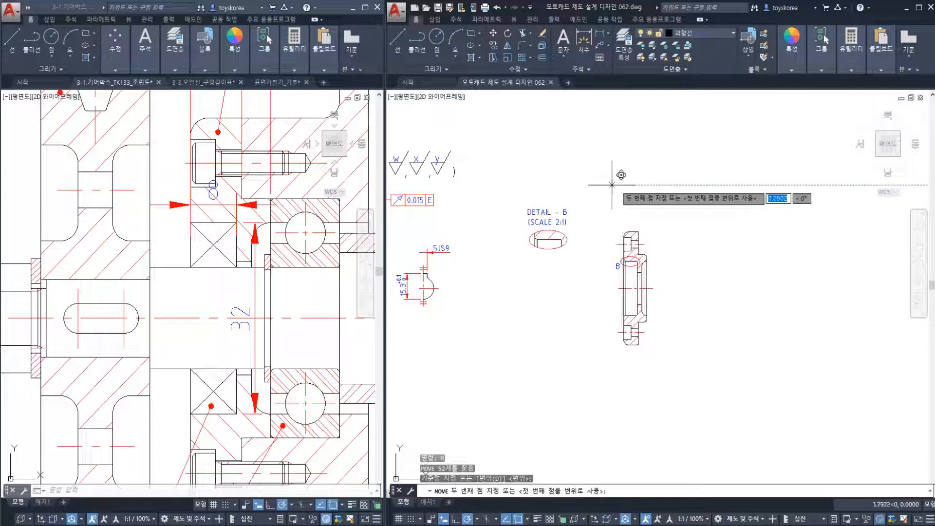
click(646, 184)
key(Escape)
key(Escape)
middle_drag(675, 242, 614, 232)
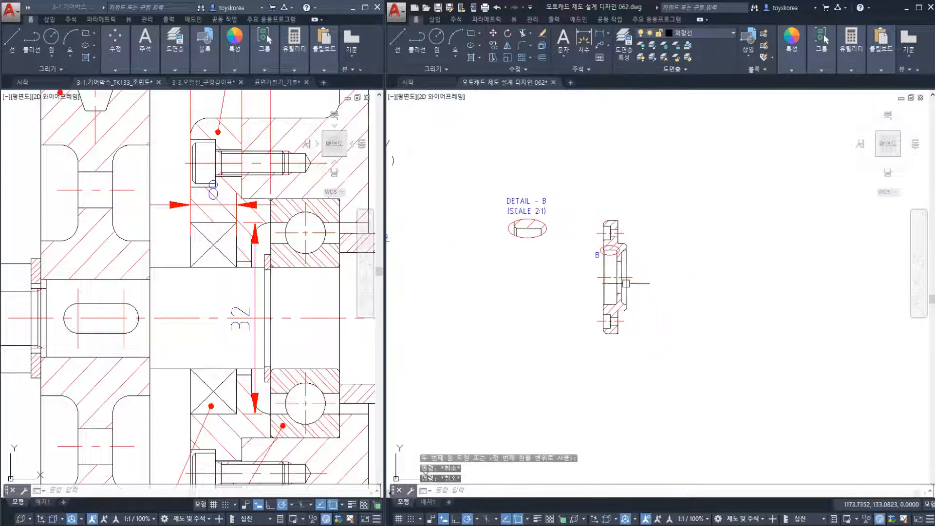
scroll(630, 287, up, 2)
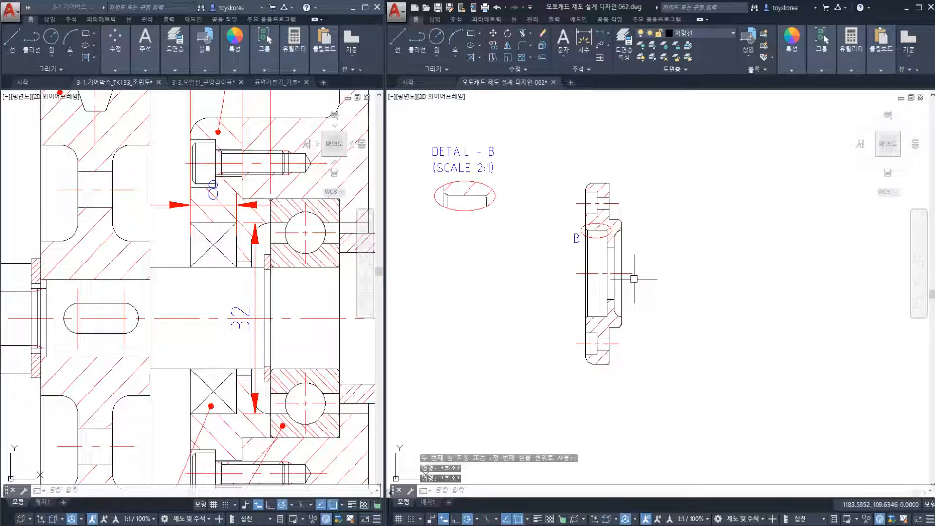
middle_drag(633, 279, 593, 277)
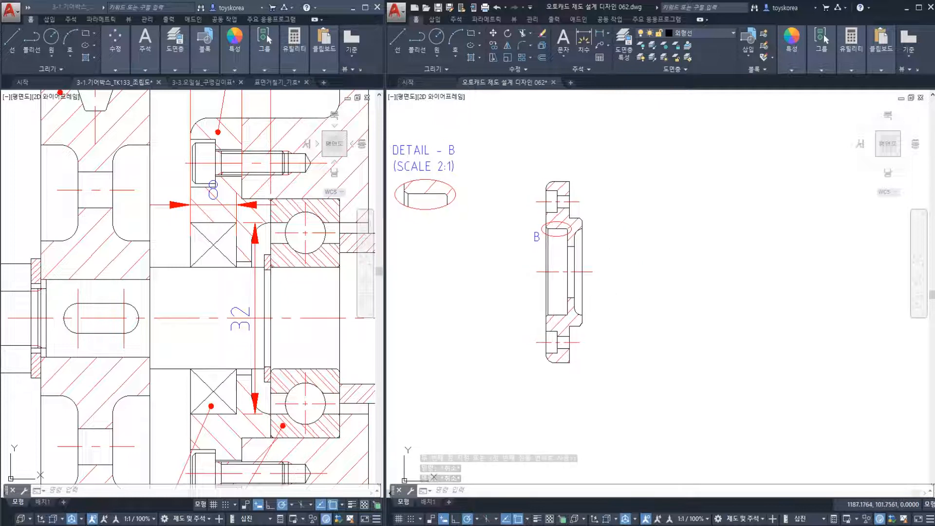
scroll(588, 291, up, 3)
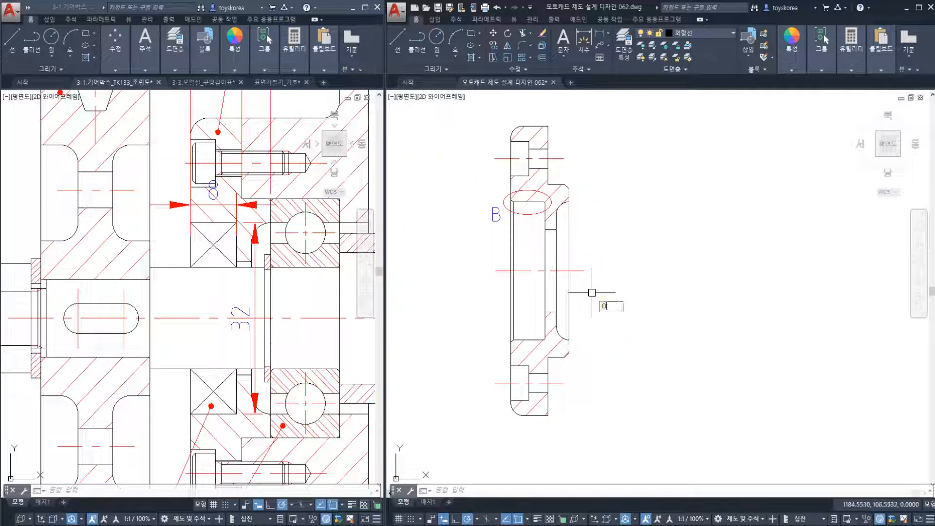
Add a vertical linear dimension for the cover's small shaft bore, placed just outside the boss face.
text(dli)
key(Return)
click(556, 312)
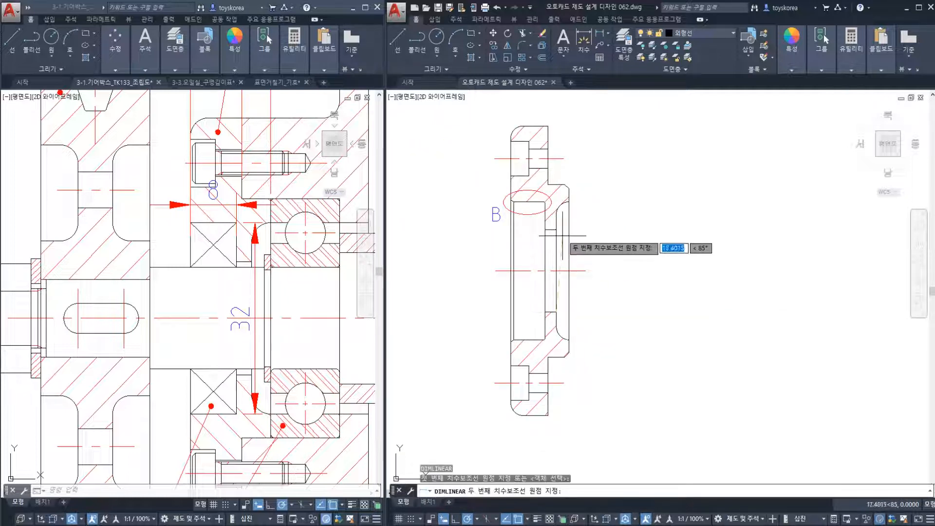
click(556, 229)
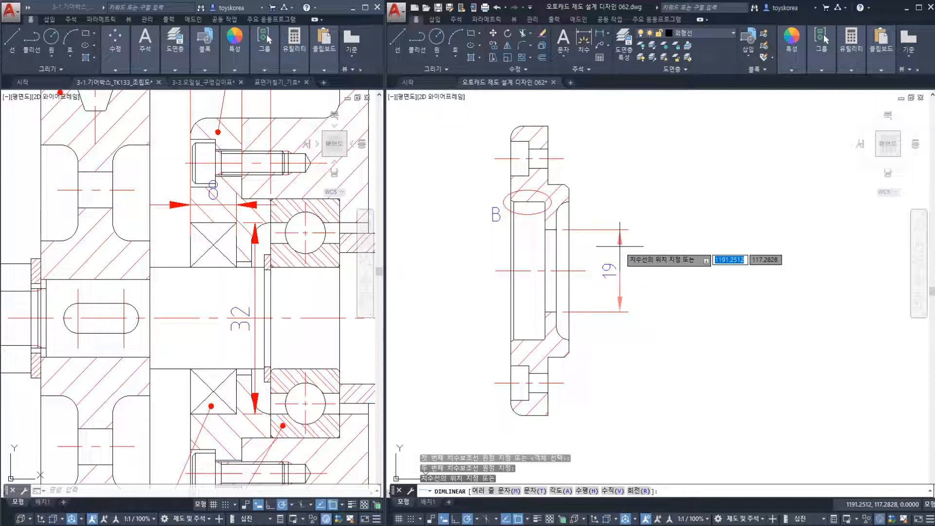
click(614, 248)
key(Escape)
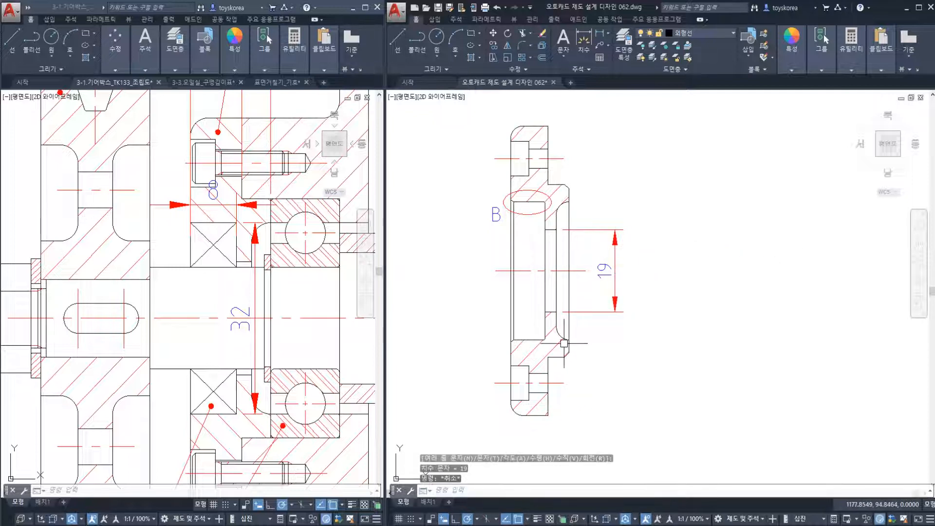
Dimension the diameter of the filleted recess in the boss face, outside the shaft bore dimension.
key(Return)
click(564, 340)
click(565, 202)
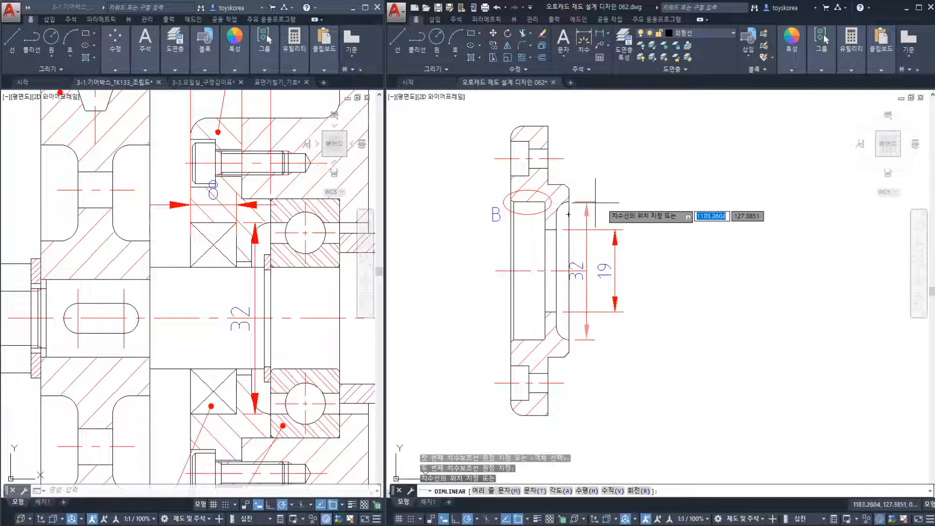
click(652, 209)
key(Escape)
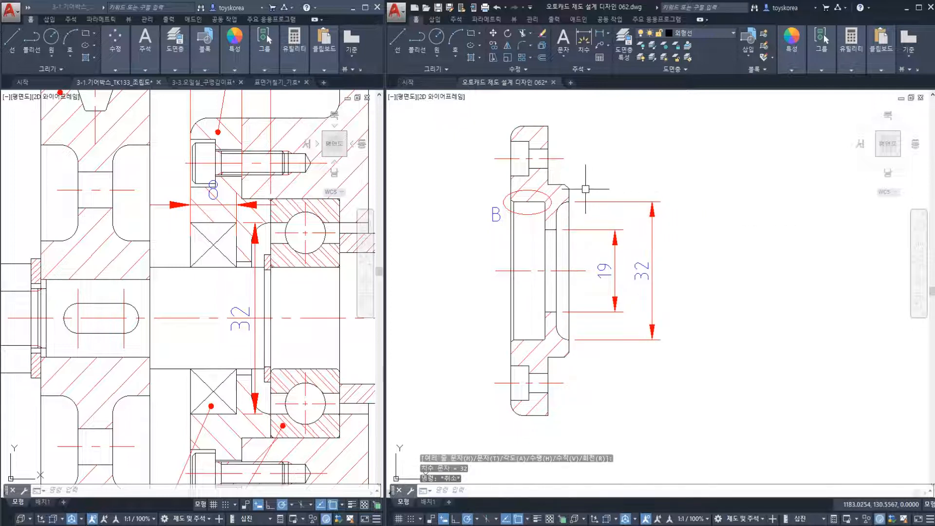
Dimension the boss's outer diameter vertically, with the dimension line outside the recess diameter dimension.
key(Return)
click(565, 185)
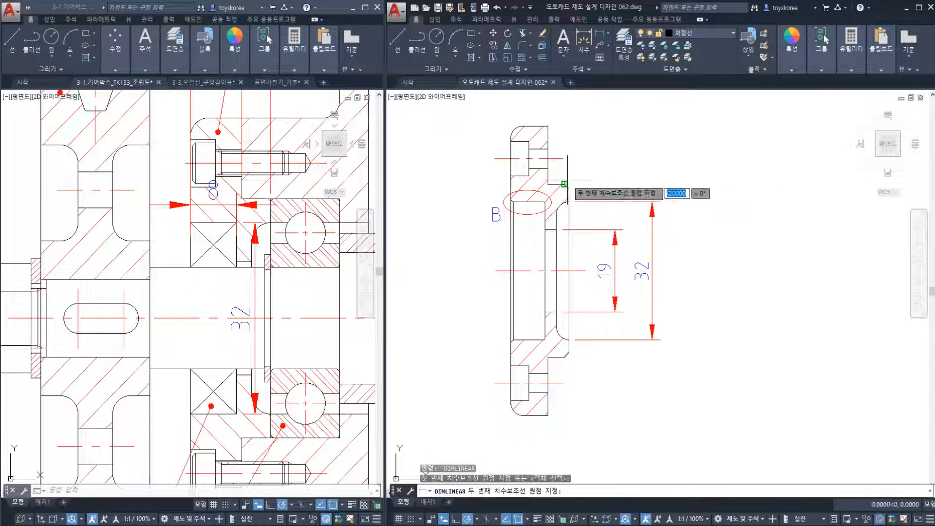
click(557, 358)
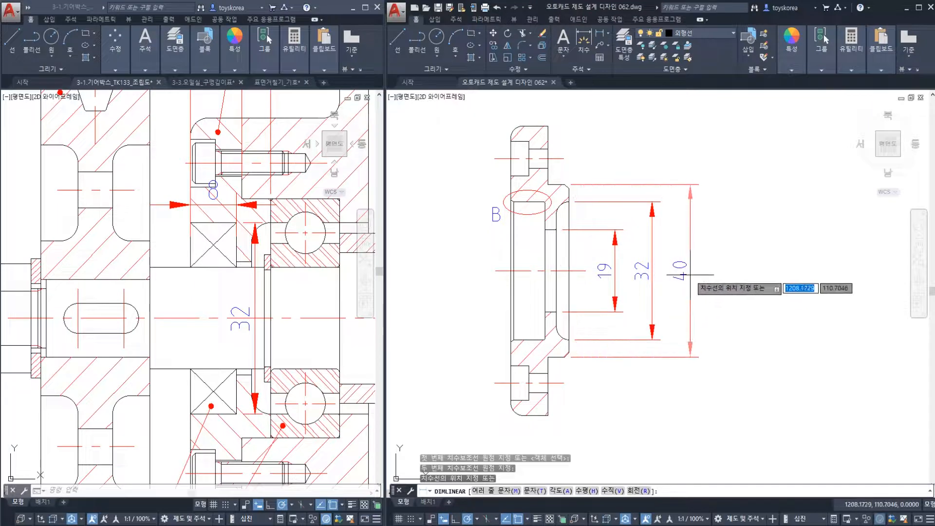
click(690, 275)
click(616, 287)
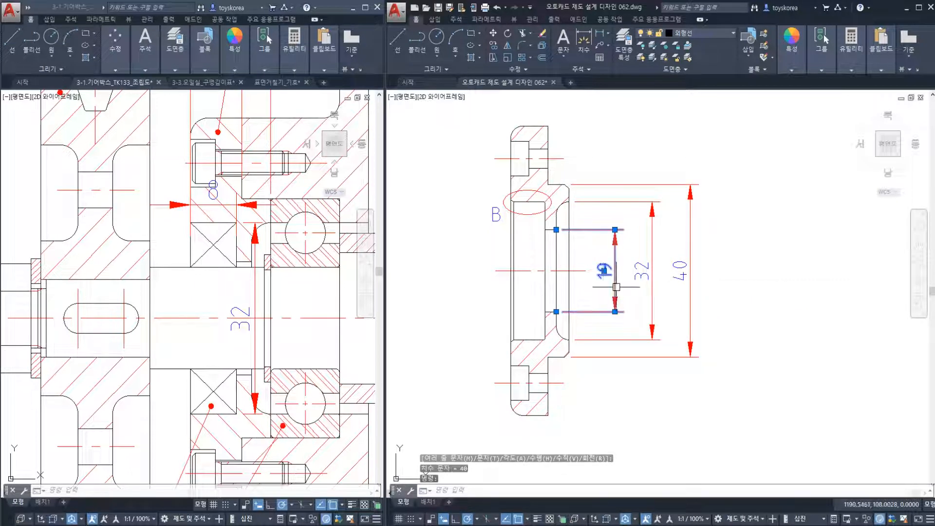
key(Escape)
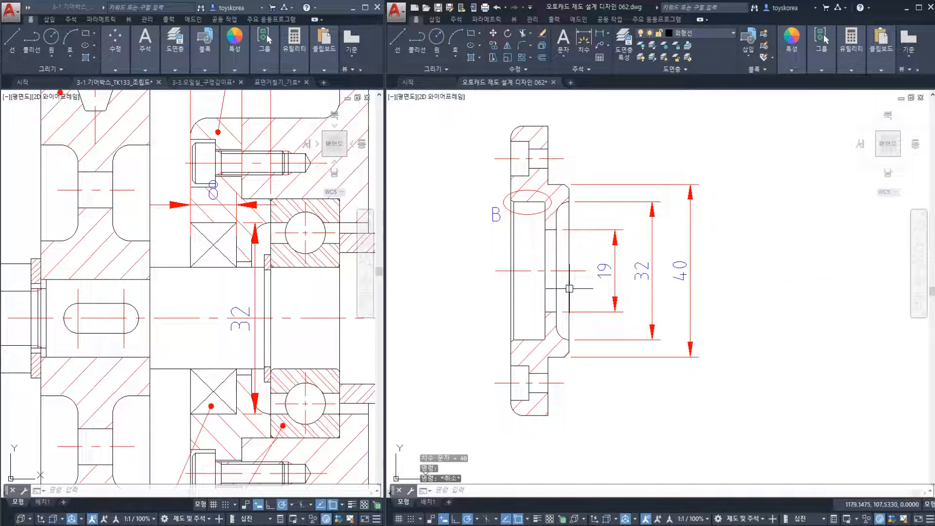
click(570, 288)
click(615, 284)
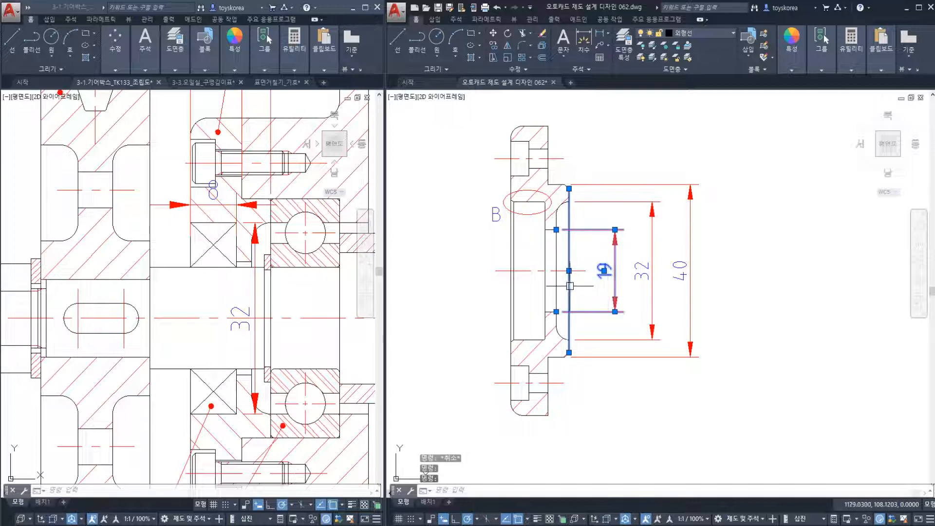
key(Escape)
click(615, 287)
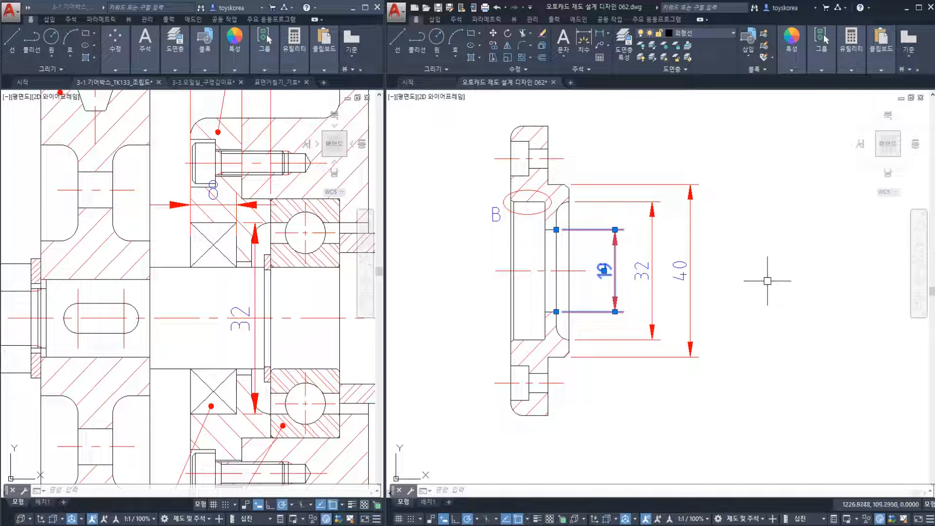
key(Escape)
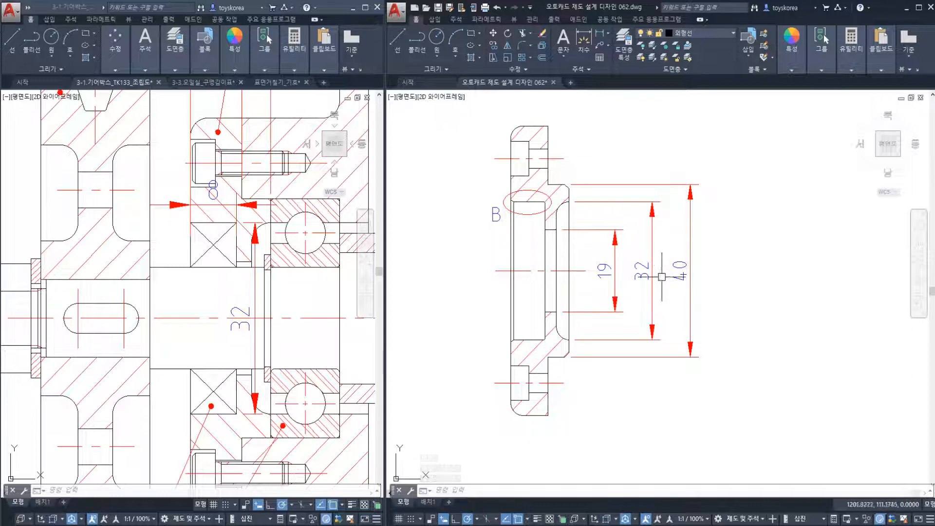
key(Escape)
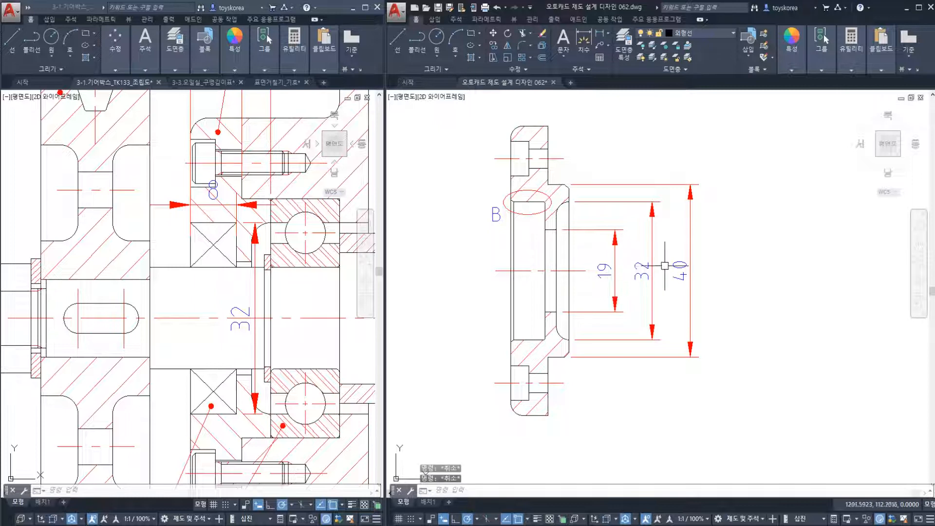
Dimension the distance between the upper and lower bolt hole centre lines, outside the boss diameter dimension.
middle_drag(662, 261, 610, 276)
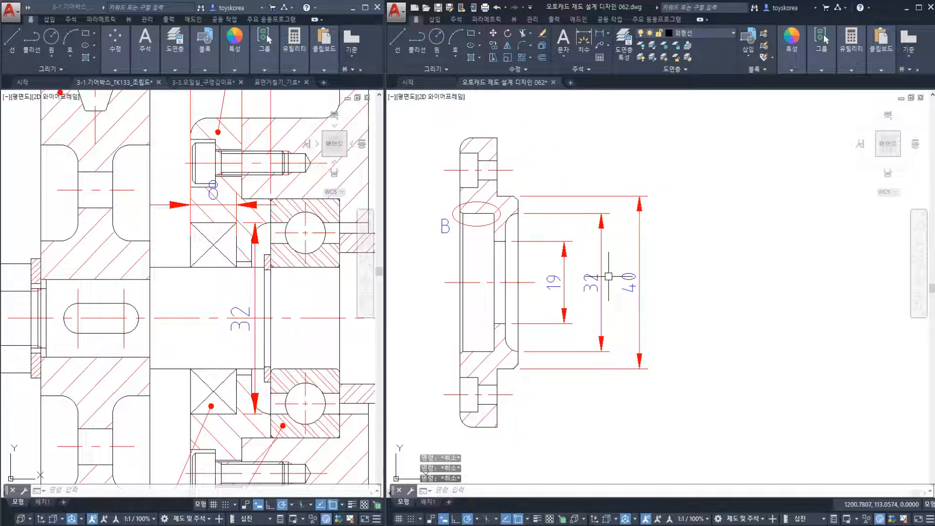
key(Return)
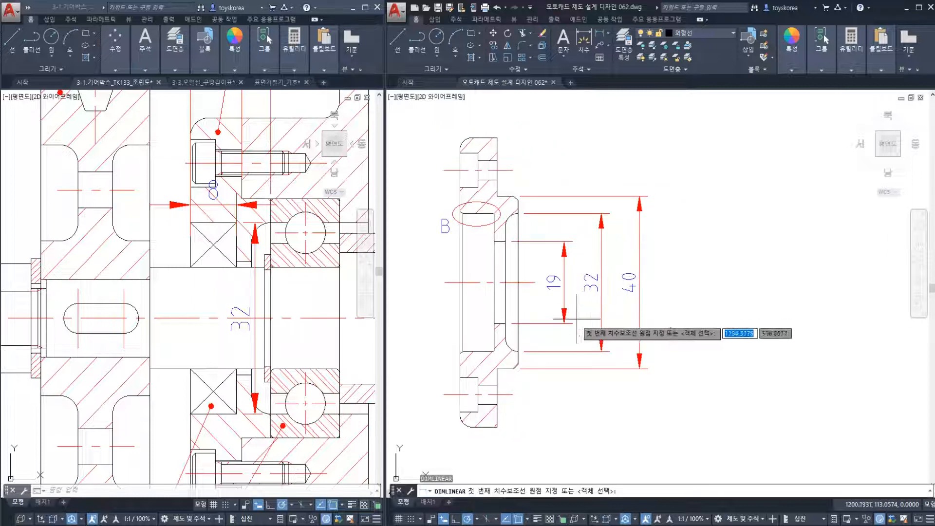
click(510, 391)
click(513, 170)
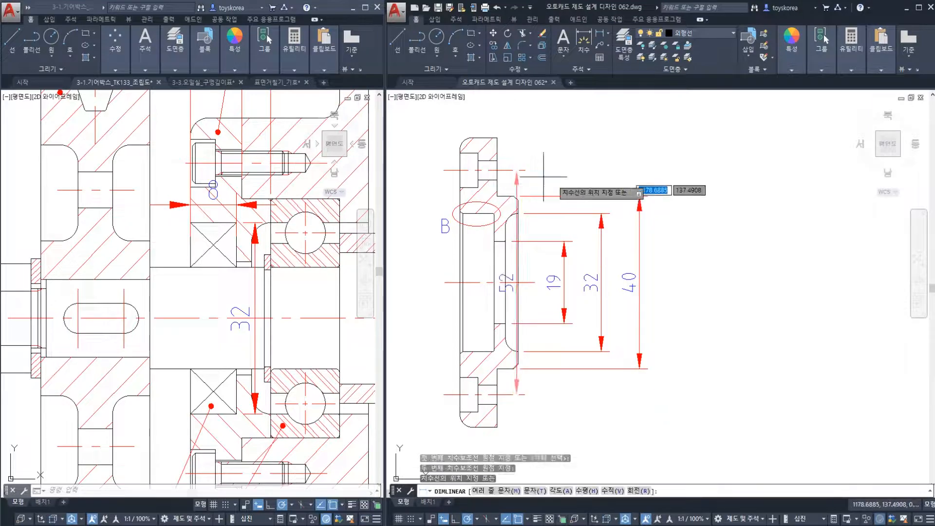
click(677, 233)
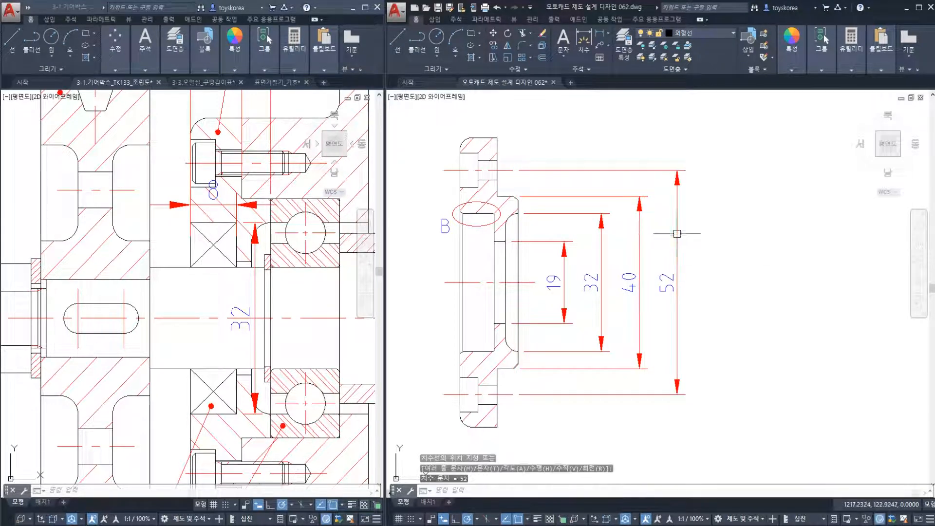
key(Escape)
Dimension the flange's outer diameter as the outermost vertical dimension and save the drawing.
key(Return)
click(497, 139)
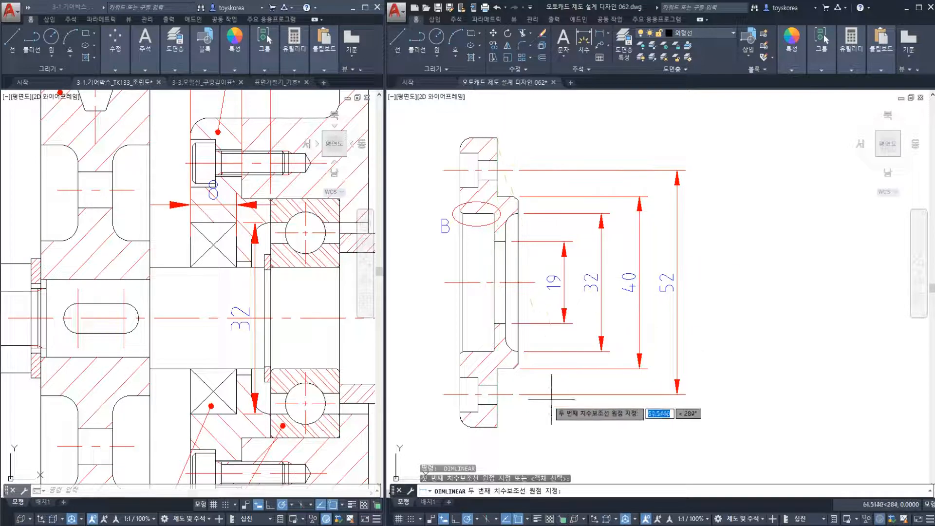
click(498, 427)
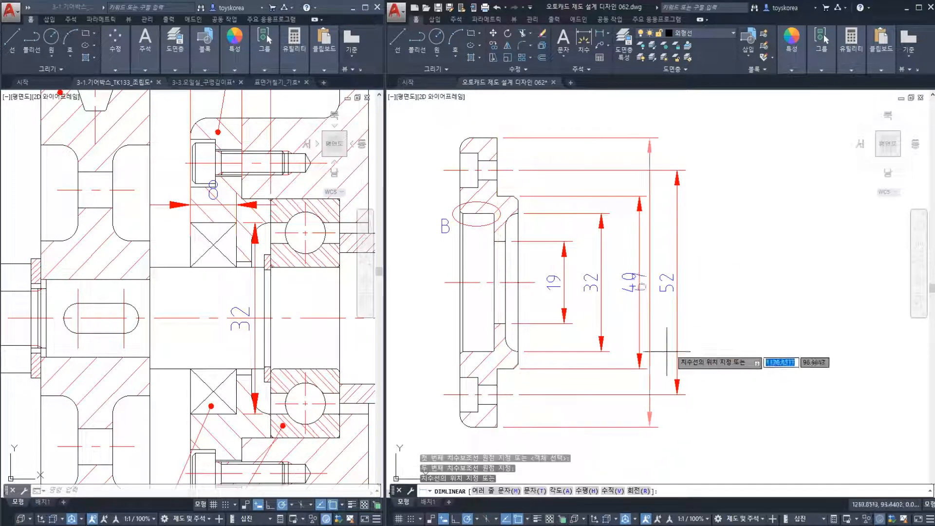
click(716, 338)
key(Escape)
middle_drag(716, 338, 747, 328)
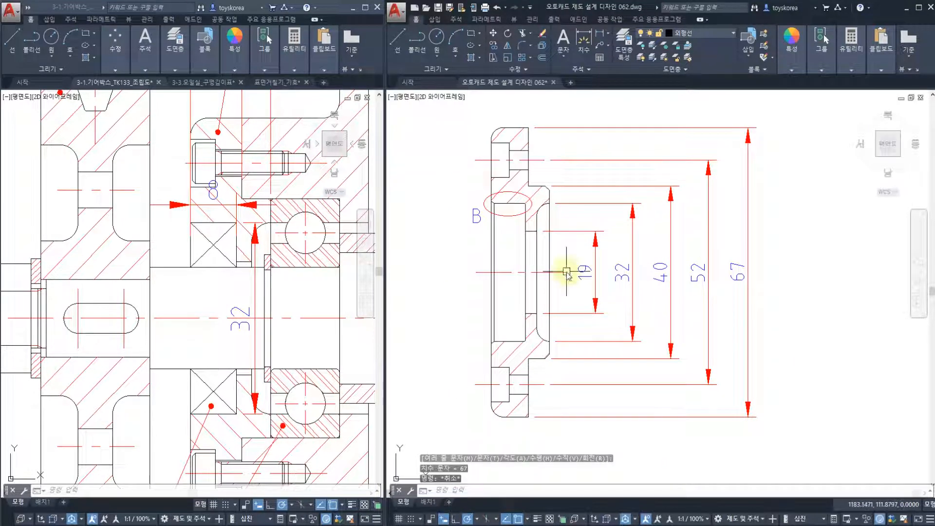
key(ctrl+s)
Add a horizontal dimension below the section for the boss's projection from the flange face.
middle_drag(561, 297, 579, 273)
key(Return)
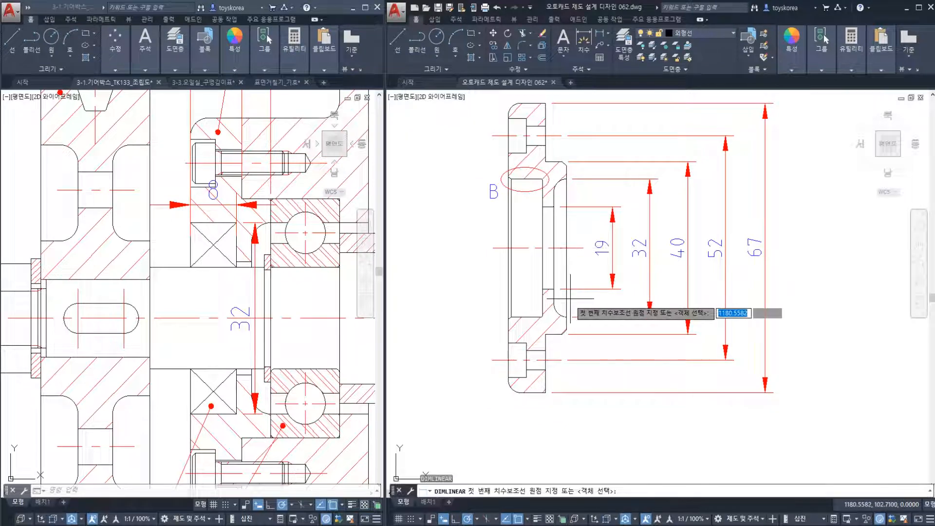
click(566, 333)
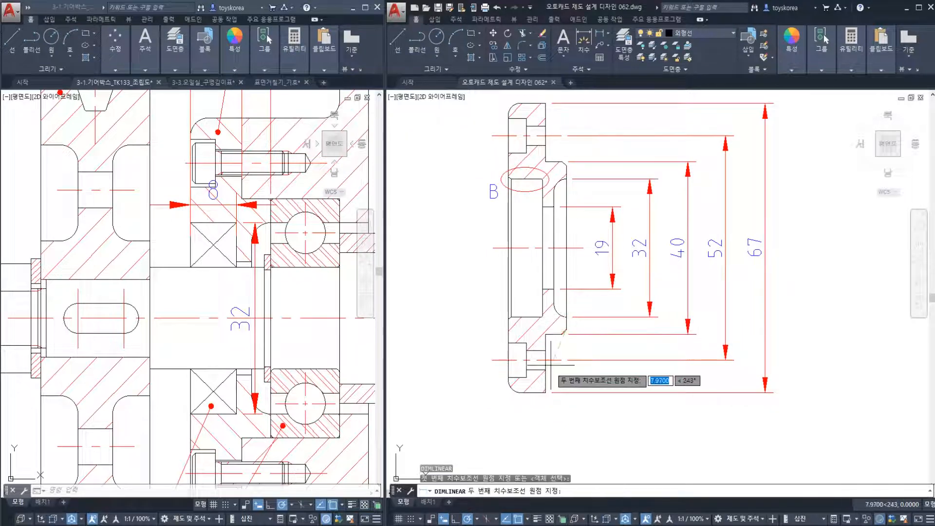
click(546, 392)
middle_drag(561, 372, 583, 287)
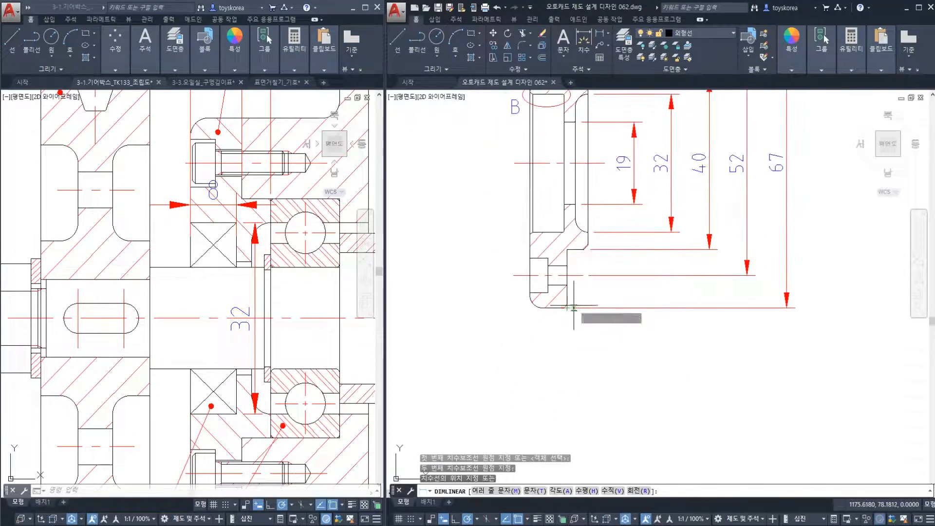
click(582, 364)
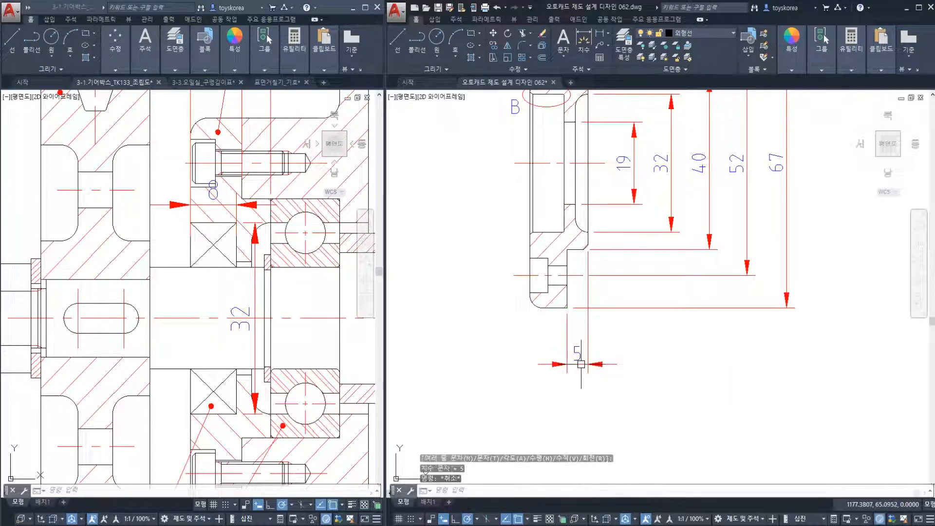
Dimension the cover's overall width horizontally, below the boss projection dimension.
key(Return)
click(587, 247)
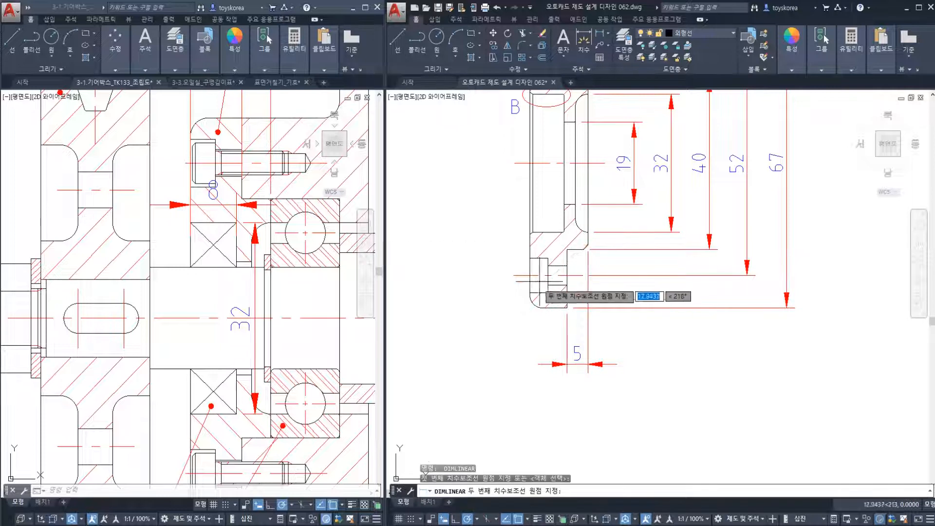
click(530, 294)
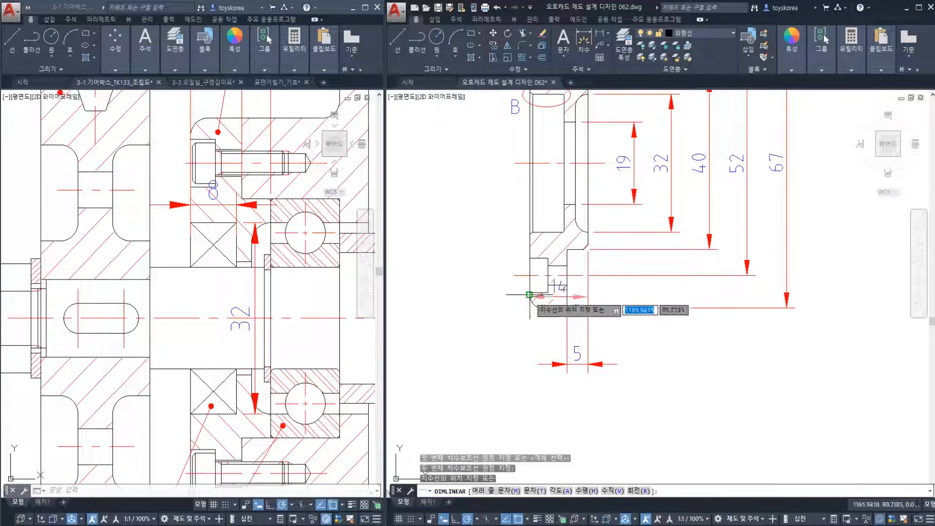
click(559, 407)
Stretch the two horizontal dimensions below the section slightly farther down from the flange.
middle_drag(626, 435, 633, 422)
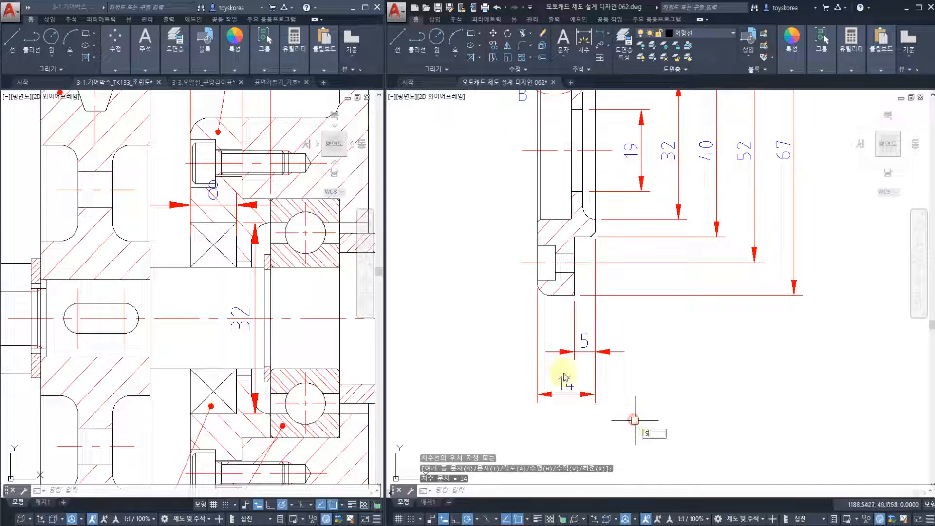
key(space)
click(635, 420)
click(470, 316)
key(space)
click(492, 333)
click(491, 337)
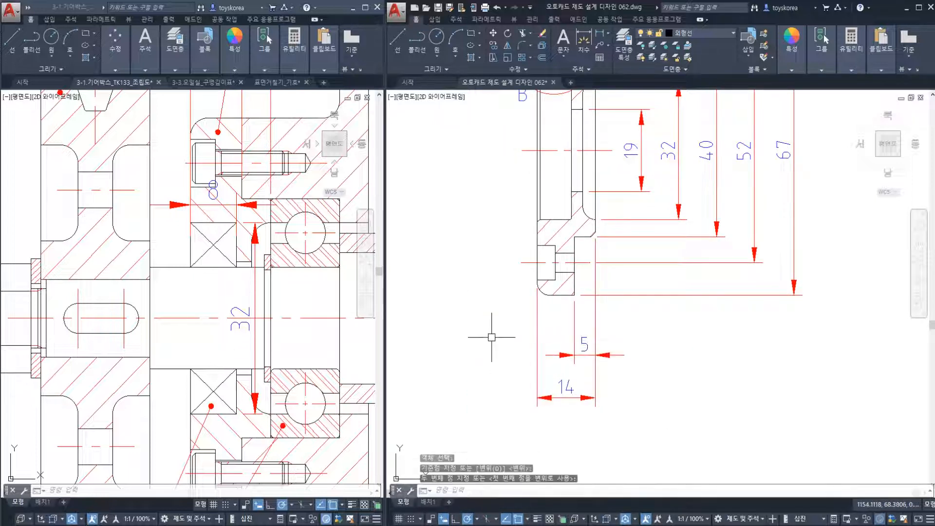
key(Escape)
Dimension the through-hole diameter of the upper bolt hole vertically on the flange's boss side.
scroll(565, 255, down, 1)
middle_drag(564, 192, 555, 319)
scroll(536, 242, up, 1)
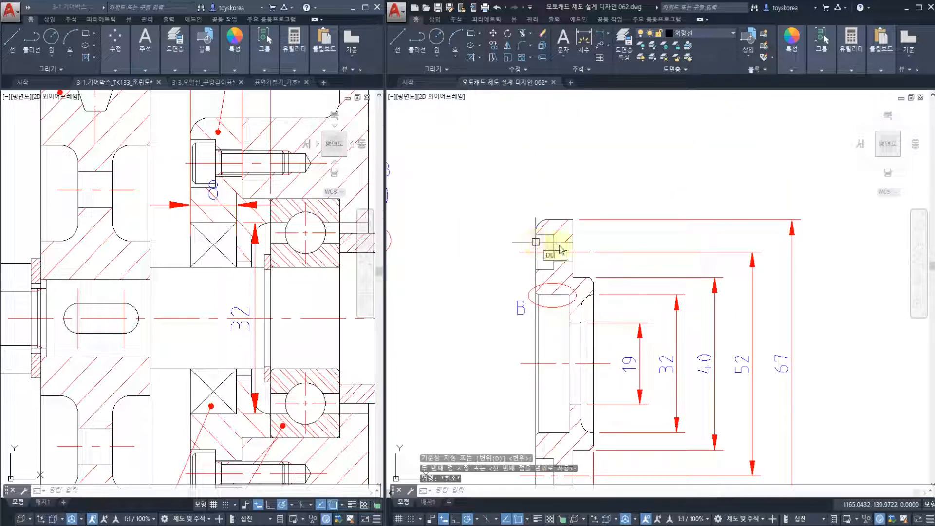
key(Return)
key(Escape)
text(D)
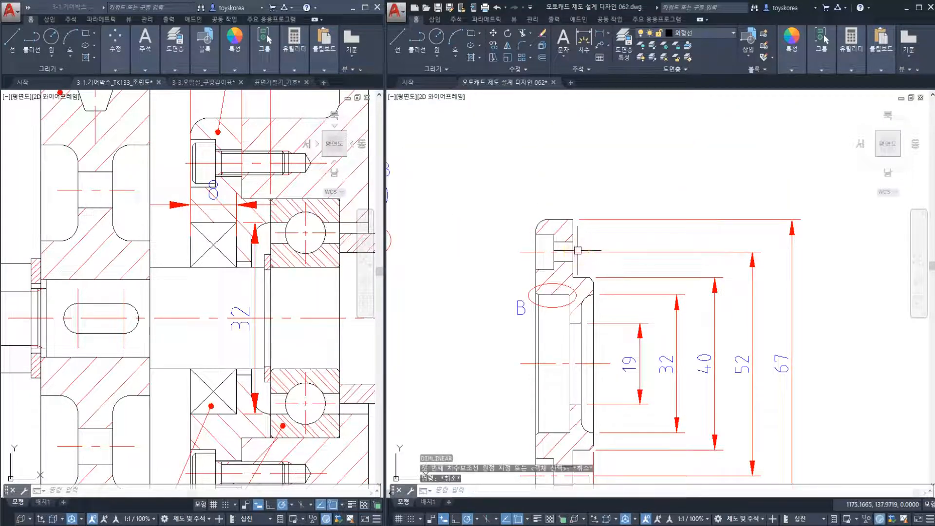
key(space)
scroll(580, 253, up, 1)
click(569, 267)
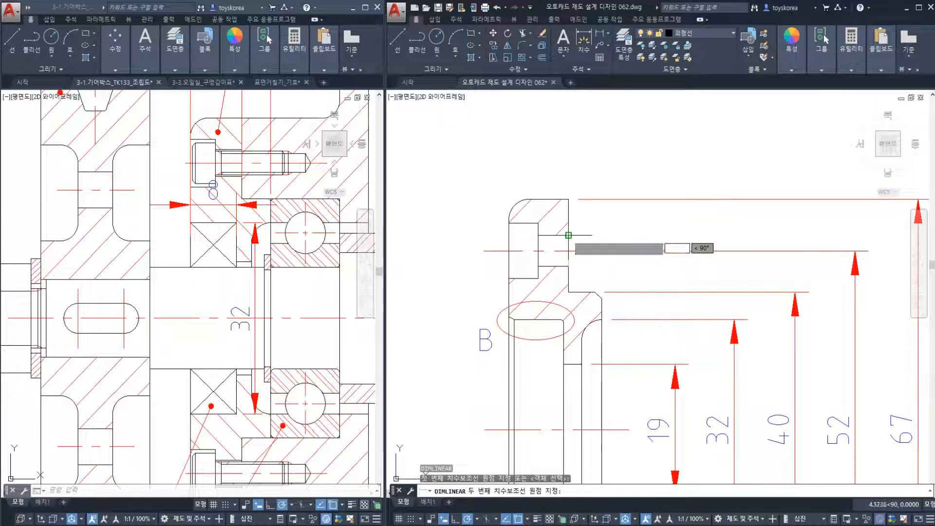
click(568, 236)
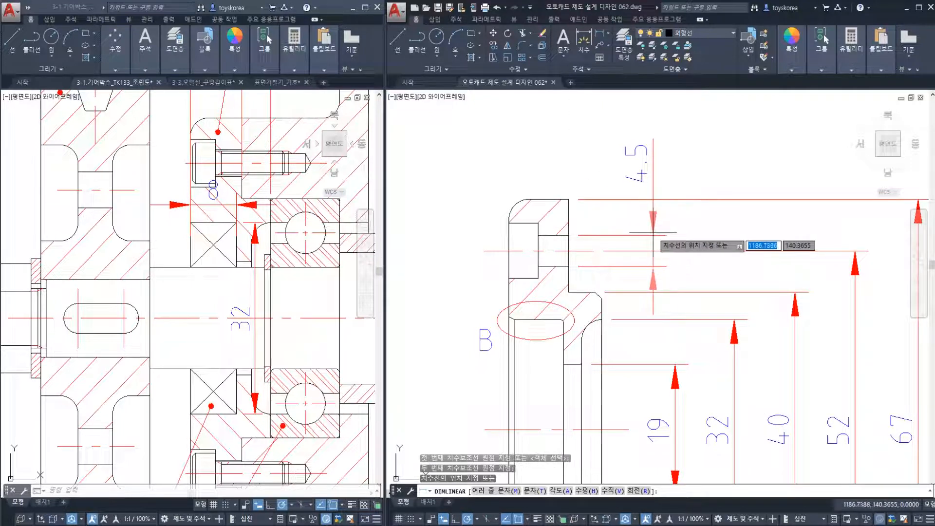
click(659, 232)
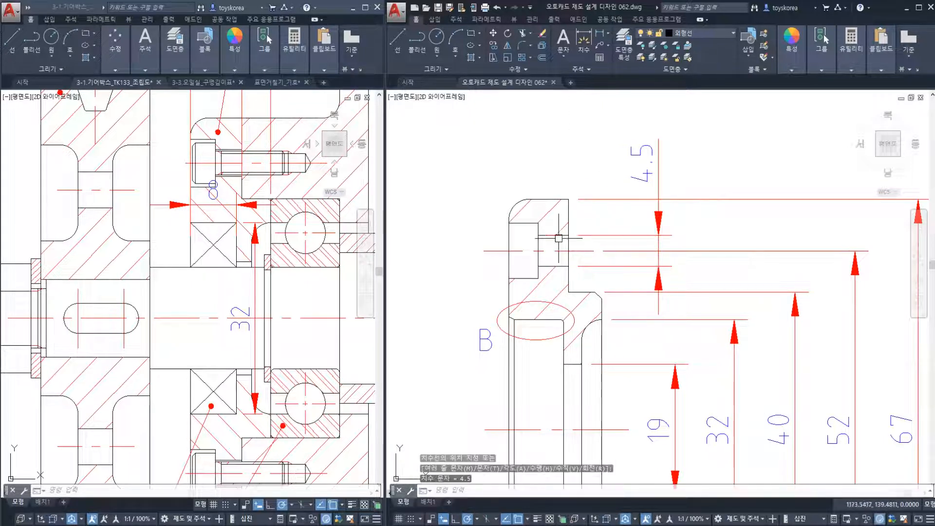
Dimension the upper bolt hole's counterbore diameter vertically, outside the flange's outer face.
key(Return)
click(508, 226)
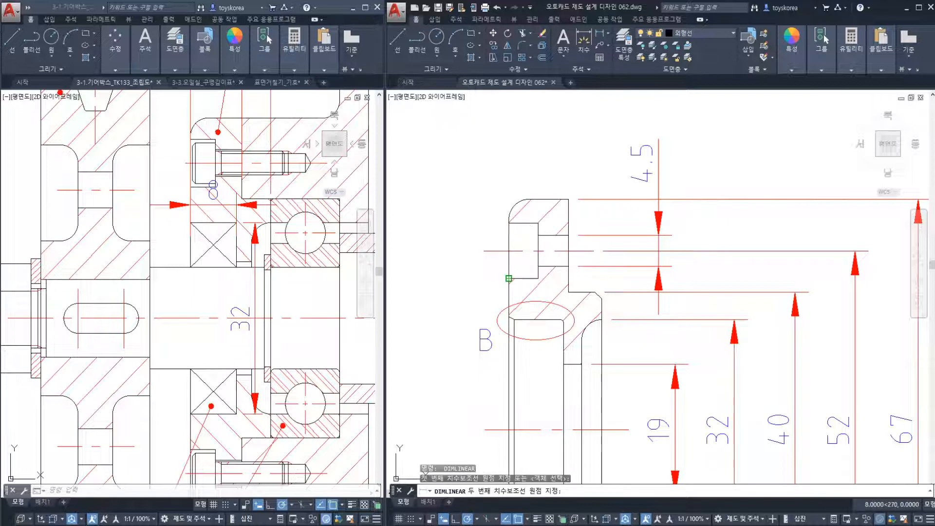
click(509, 278)
click(441, 278)
key(Escape)
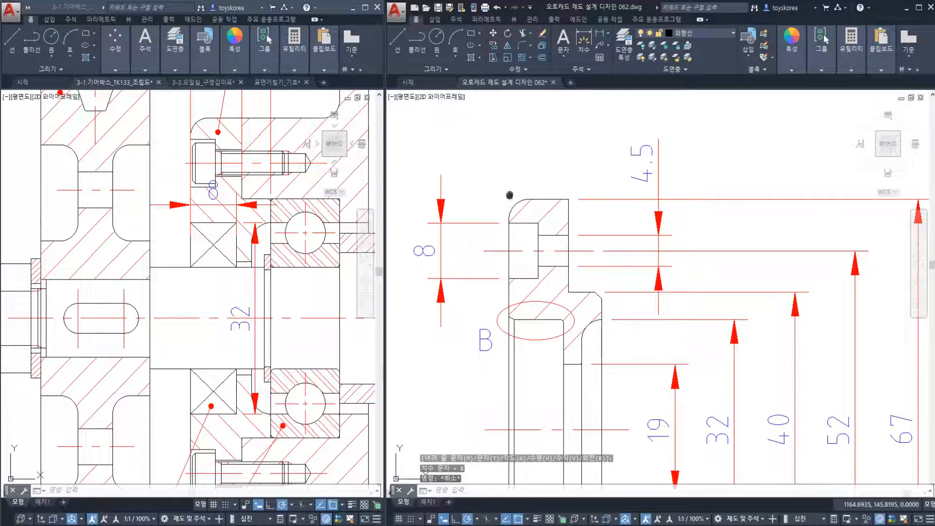
Dimension the upper bolt hole's counterbore depth horizontally, above the flange.
middle_drag(507, 194, 534, 262)
text(DIMLI)
key(Return)
click(563, 287)
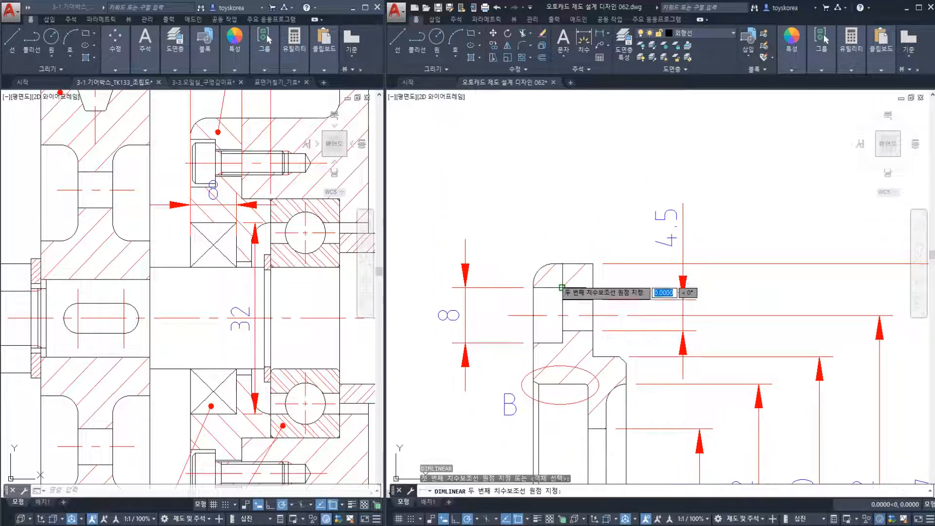
click(563, 285)
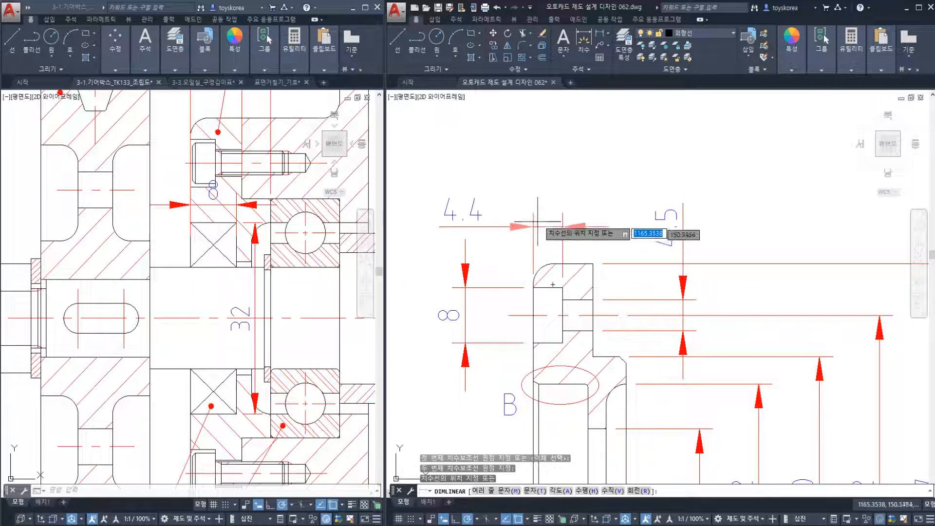
scroll(545, 211, down, 2)
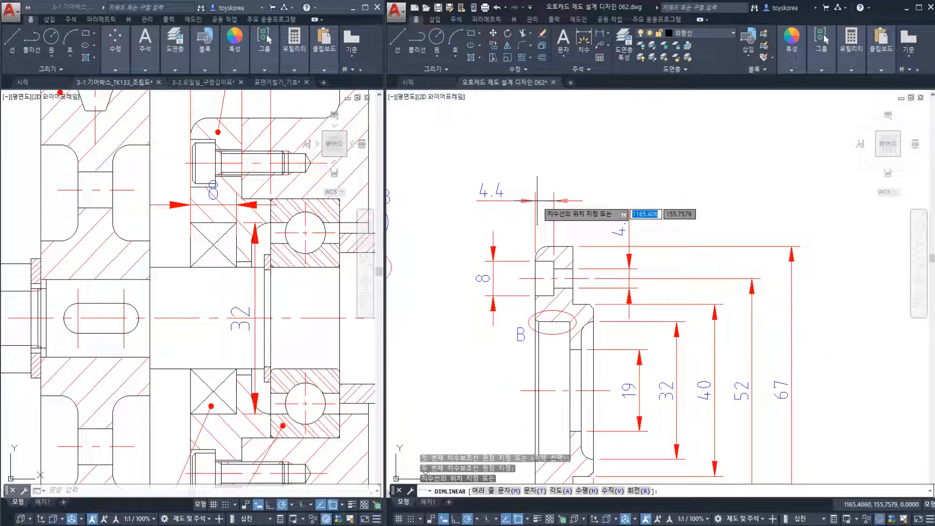
click(537, 200)
key(Escape)
Stretch the counterbore diameter dimension slightly farther out from the flange's outer face.
click(491, 271)
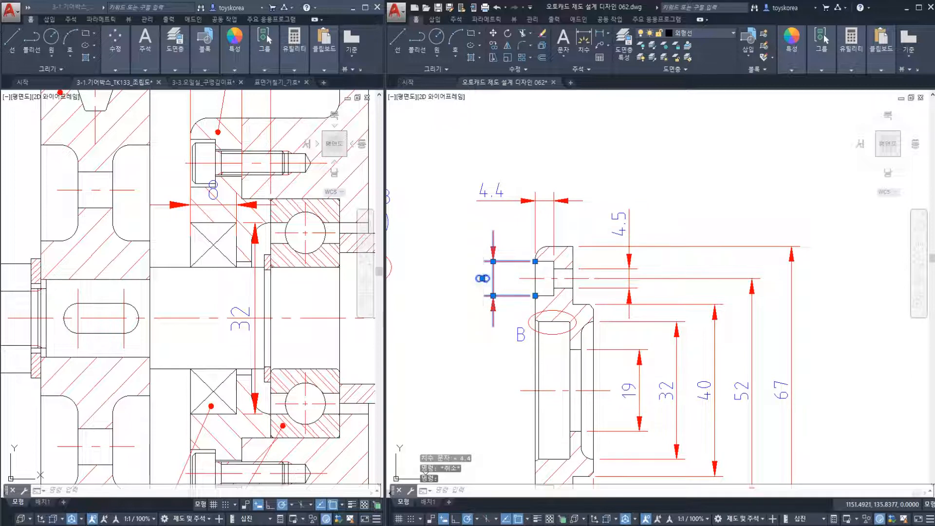
click(483, 279)
scroll(485, 279, up, 2)
scroll(487, 279, up, 2)
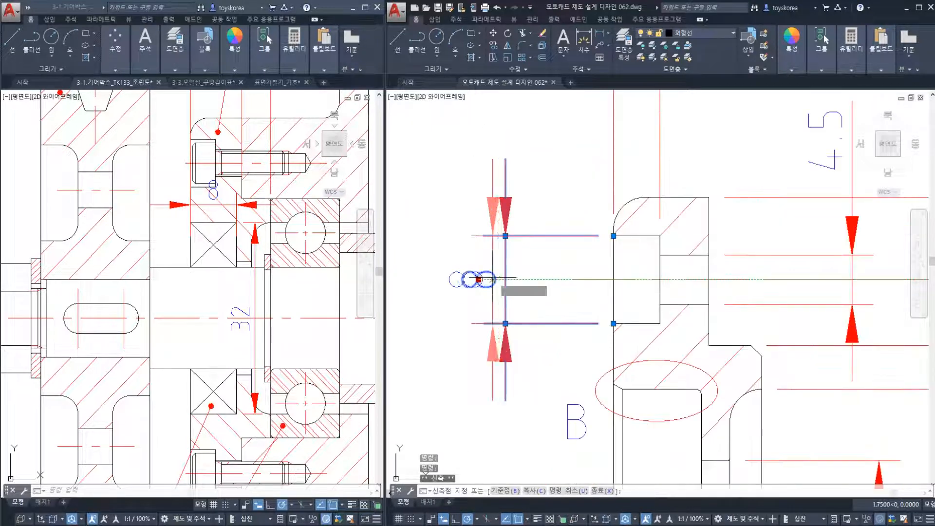
key(Escape)
key(Escape)
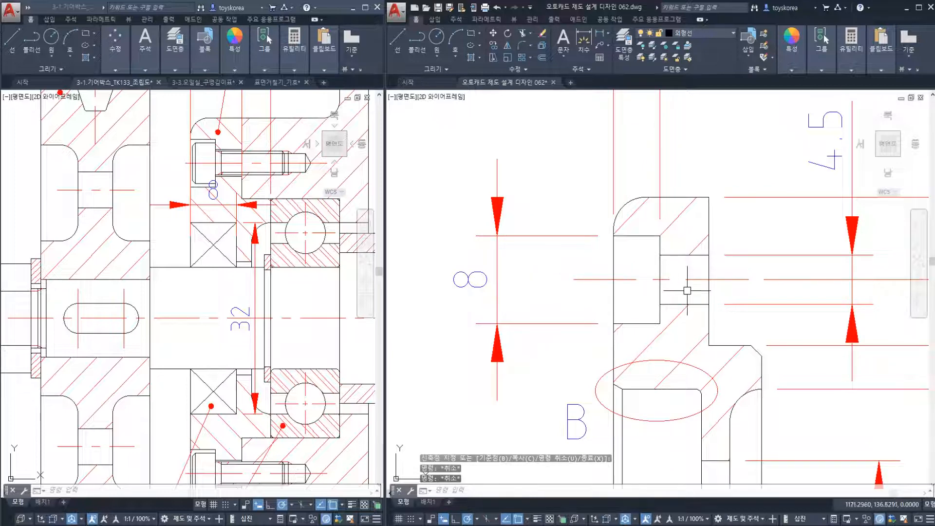
key(Escape)
scroll(747, 284, down, 4)
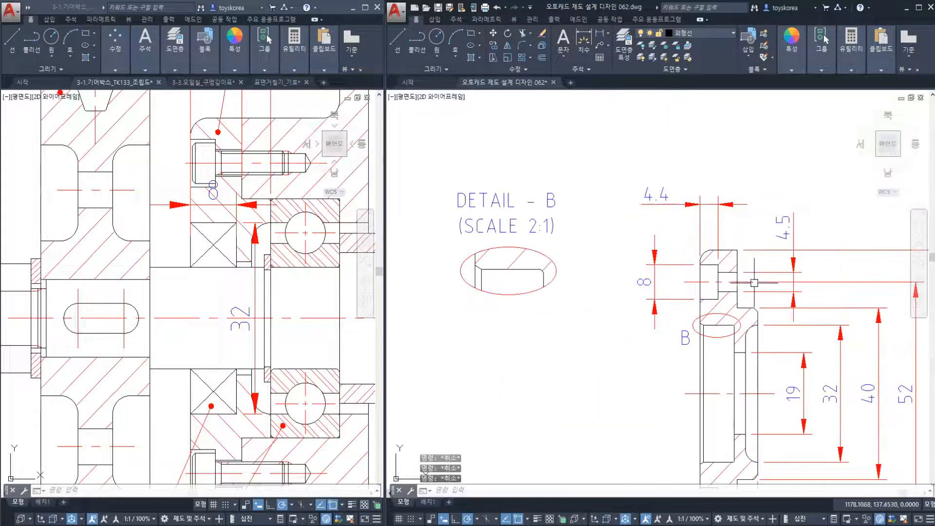
Dimension the depth of the recess in the boss end face horizontally, just above the centreline.
text(D)
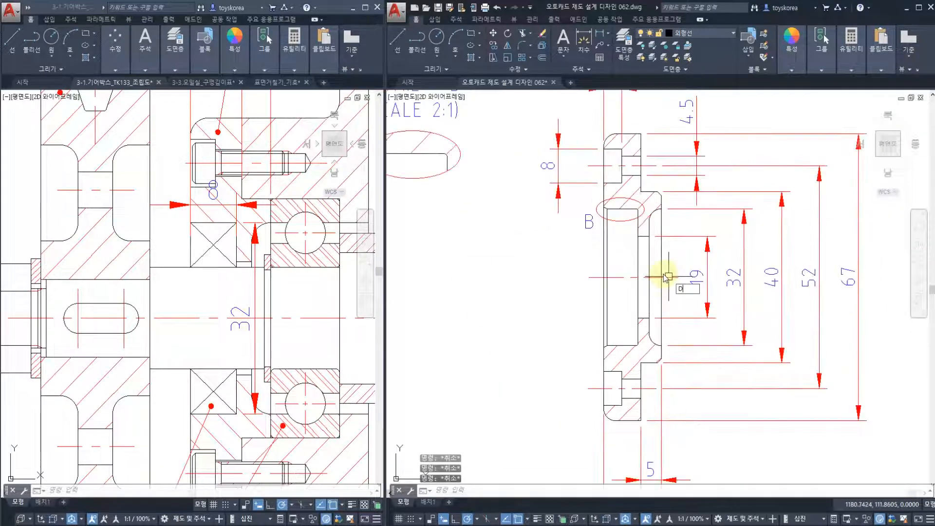
text(IMLI)
key(Return)
click(661, 258)
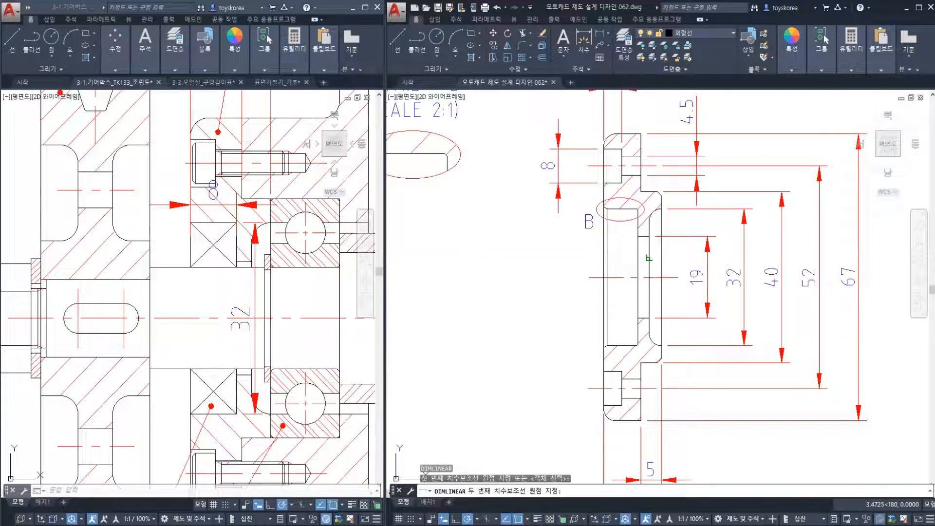
click(648, 258)
click(646, 262)
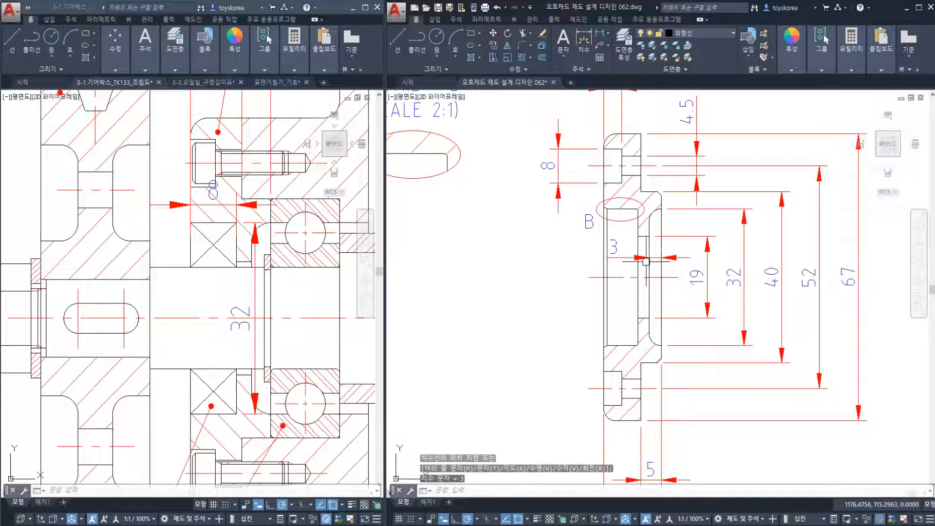
Relocate the recess depth dimension's text to beyond the boss end face, with its dimension line slightly lower.
click(622, 247)
click(612, 246)
scroll(659, 253, up, 4)
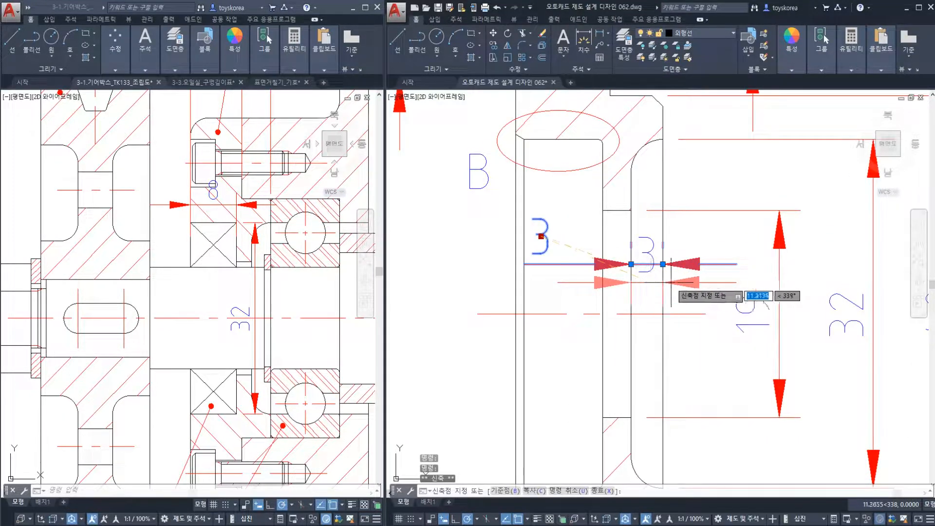
key(Escape)
scroll(701, 268, down, 2)
scroll(744, 285, up, 2)
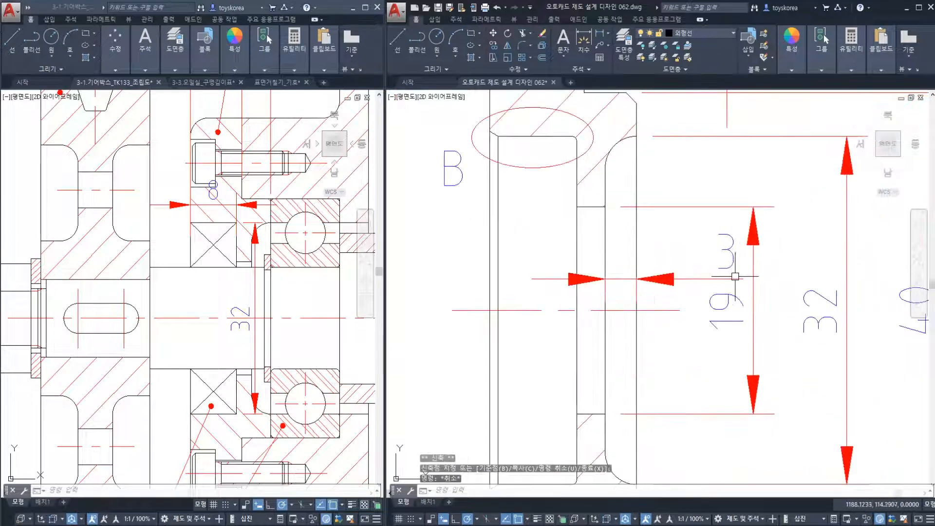
Explode the recess depth dimension and move its text closer to the arrowhead outside the boss.
click(731, 278)
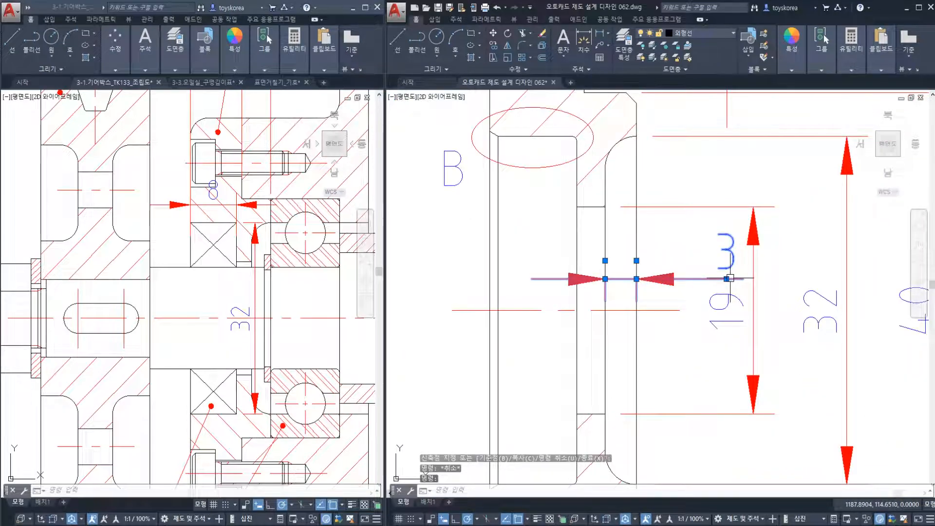
key(Return)
key(Return)
click(726, 248)
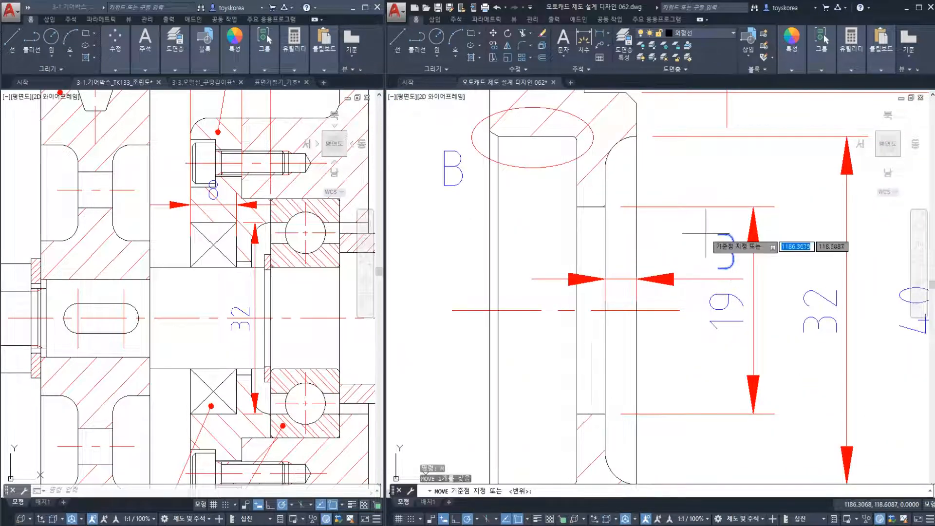
key(Return)
click(701, 233)
key(Escape)
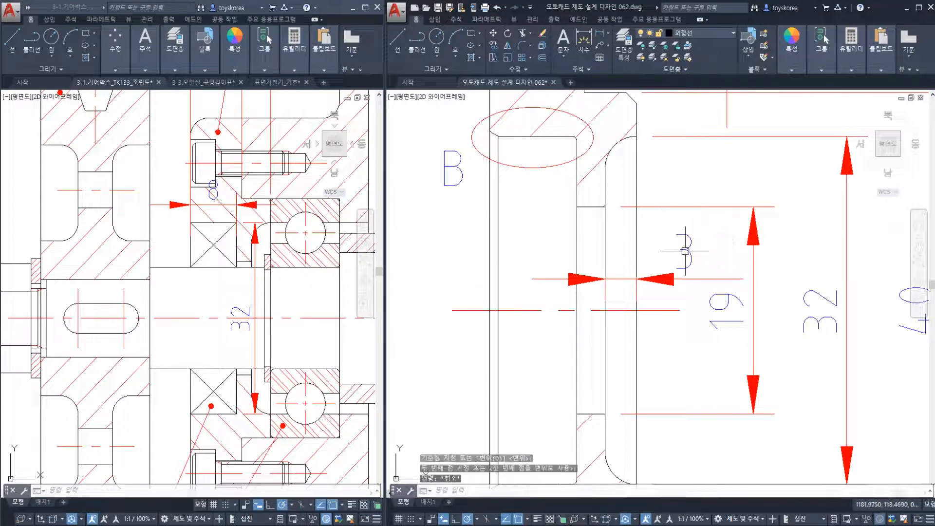
Break off the outer end of the recess depth's dimension line so it stops short of the 19 mm bore dimension.
text(br)
key(Return)
click(705, 279)
click(760, 285)
key(Escape)
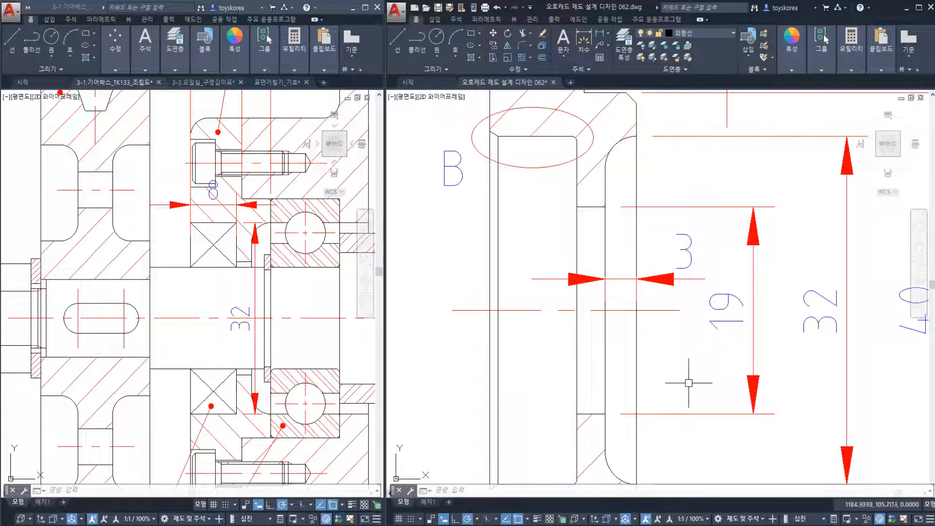
key(Escape)
key(Escape)
Add a radius dimension to the rounded inner corner in detail view B, with its text toward the lower edge of the ellipse.
scroll(655, 328, down, 3)
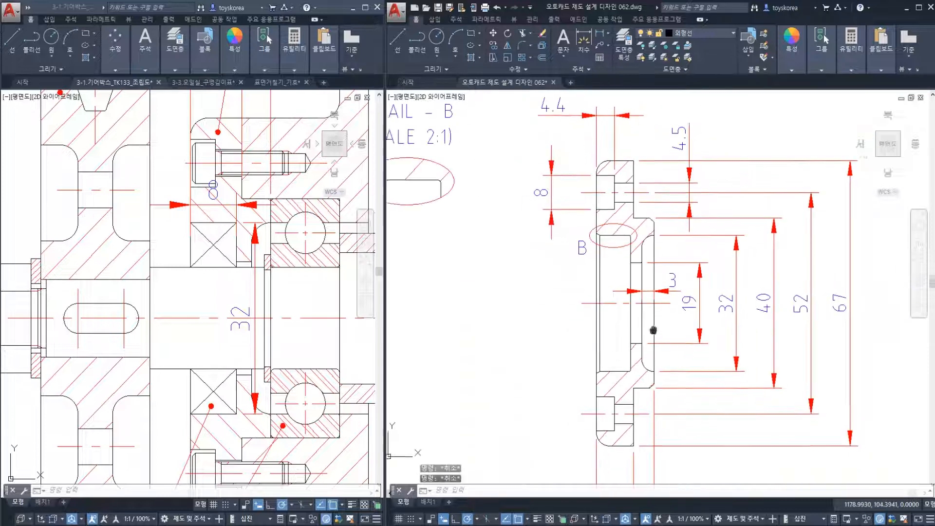
key(Escape)
scroll(594, 257, up, 2)
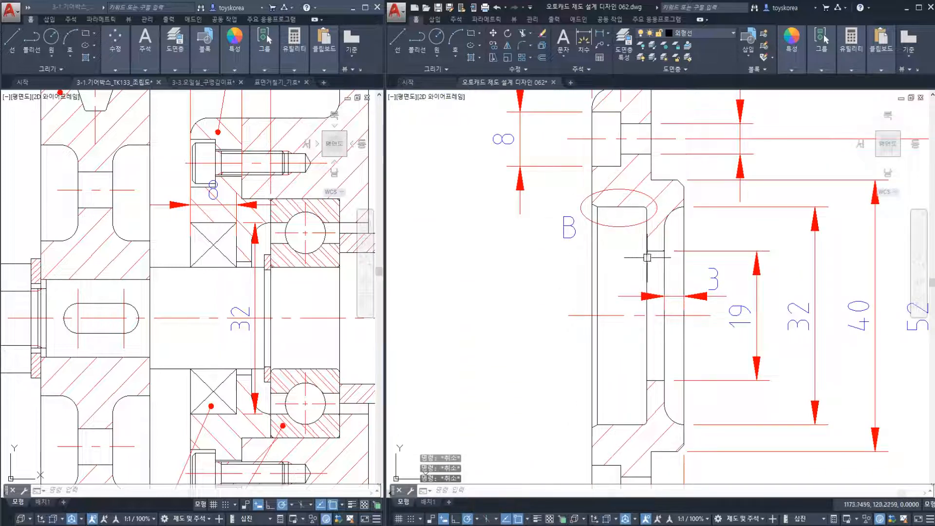
scroll(495, 243, down, 2)
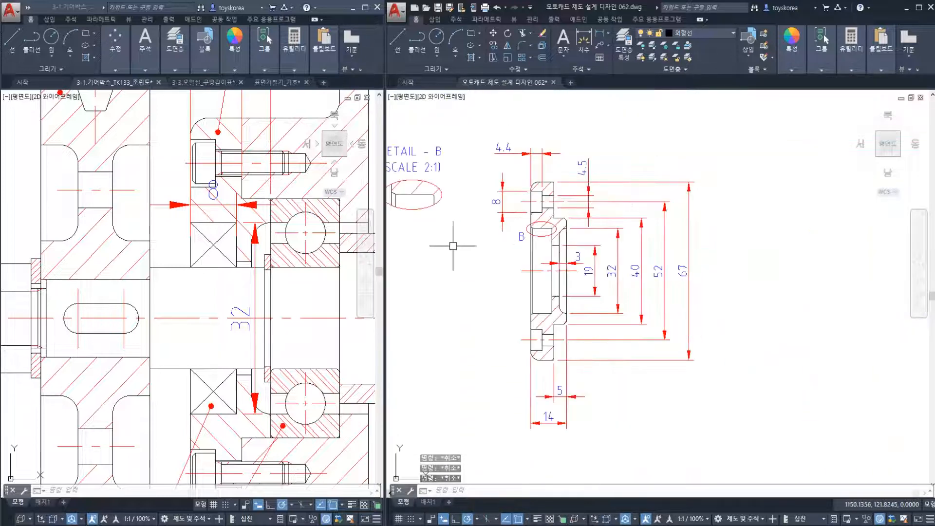
middle_drag(453, 247, 587, 258)
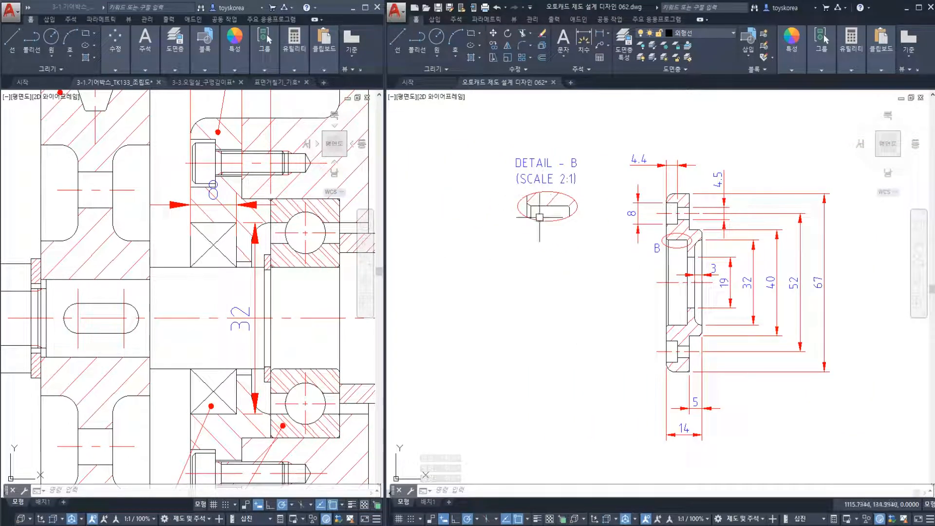
scroll(559, 198, up, 4)
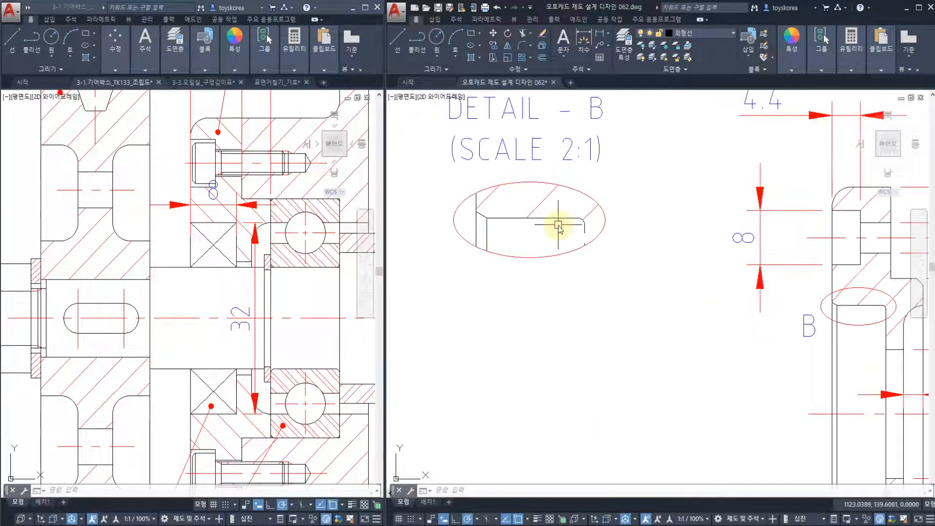
key(Return)
scroll(559, 224, up, 4)
click(589, 218)
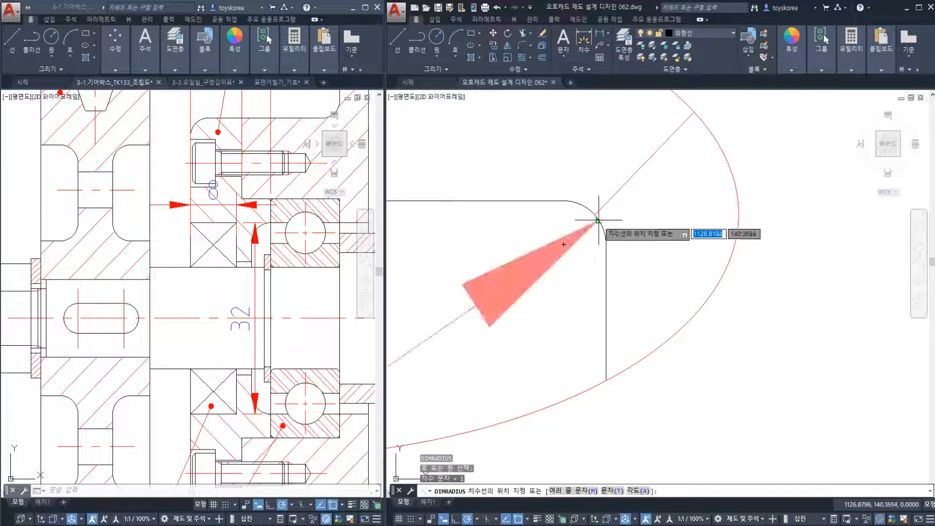
scroll(587, 219, down, 5)
key(Escape)
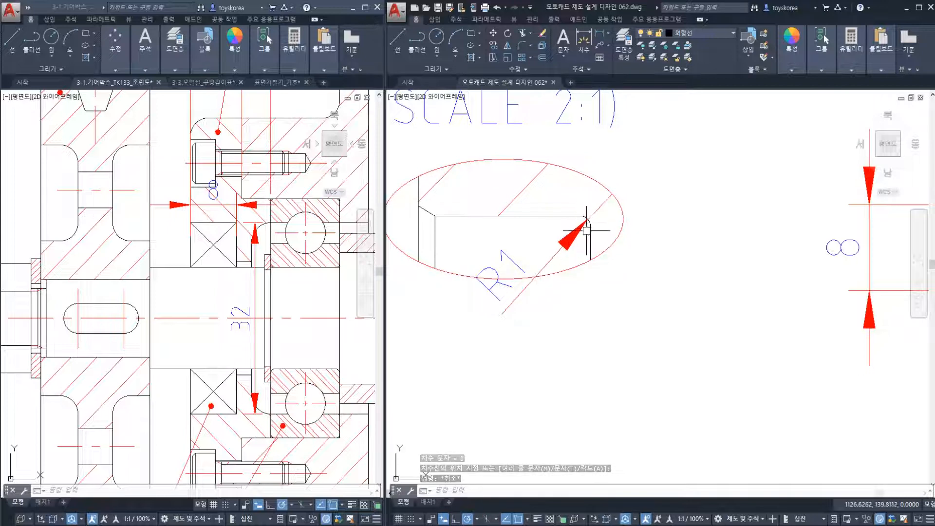
Override the text of detail B's corner radius dimension with R0.5.
click(502, 273)
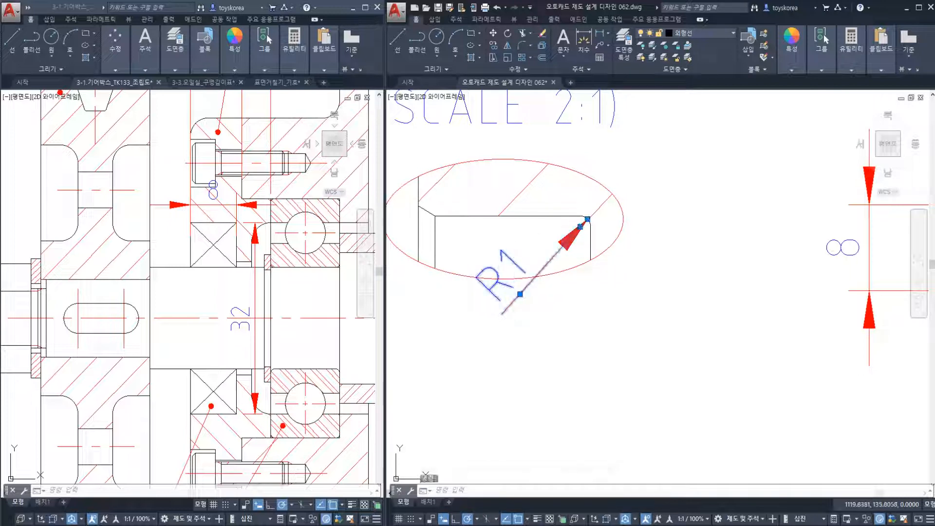
double_click(518, 268)
key(BackSpace)
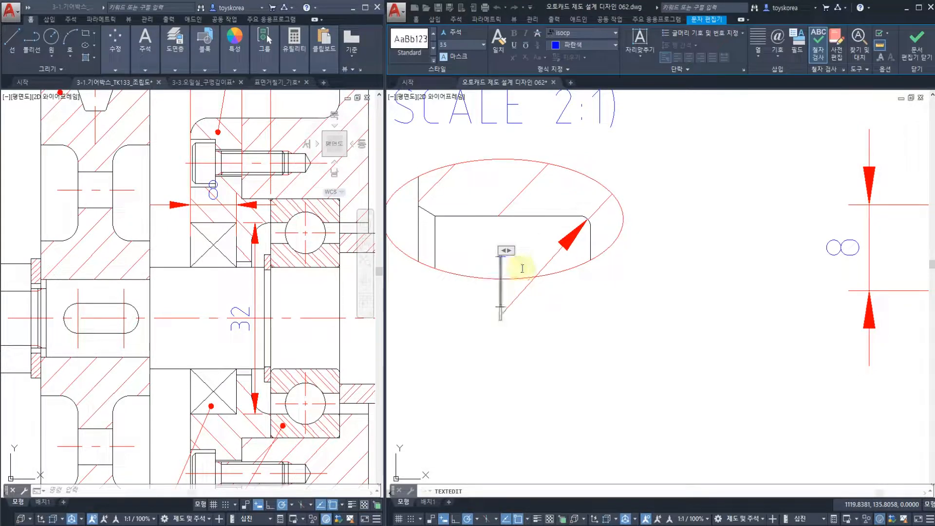
text(R0.5)
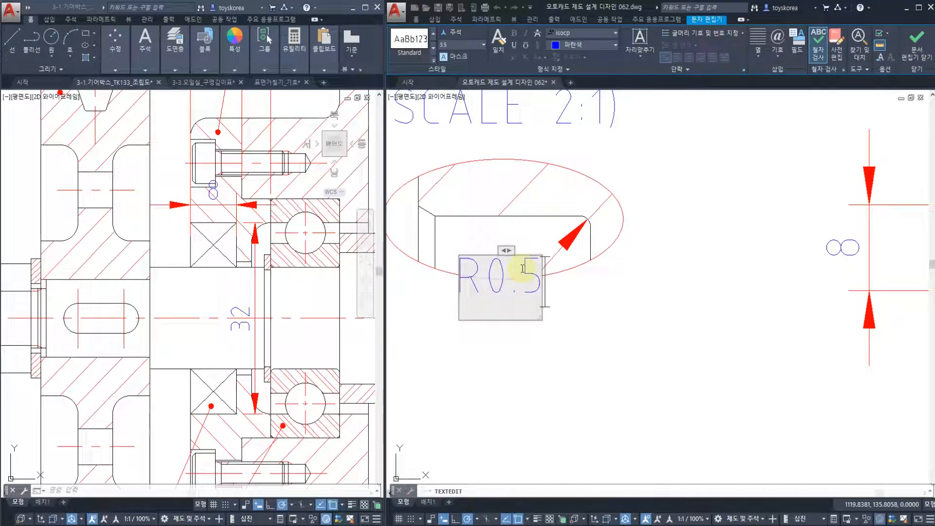
click(582, 312)
key(Escape)
scroll(578, 298, down, 2)
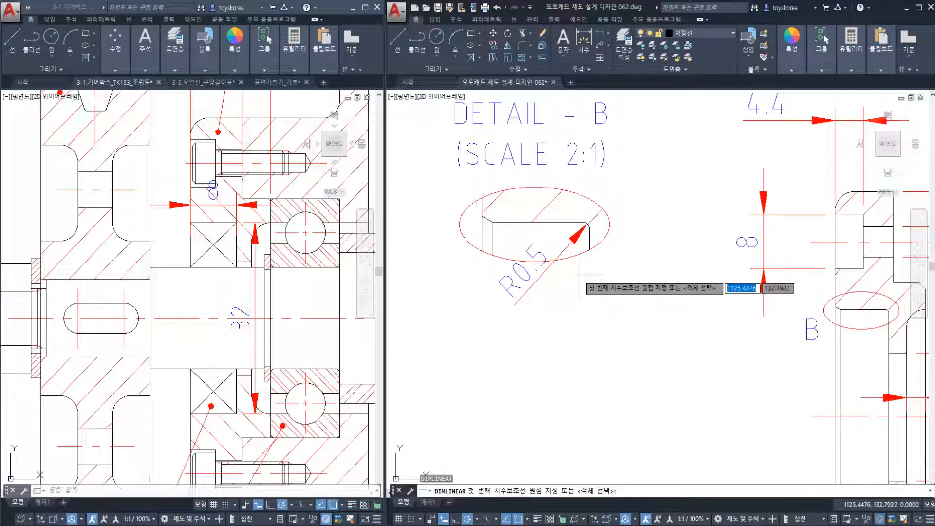
key(Return)
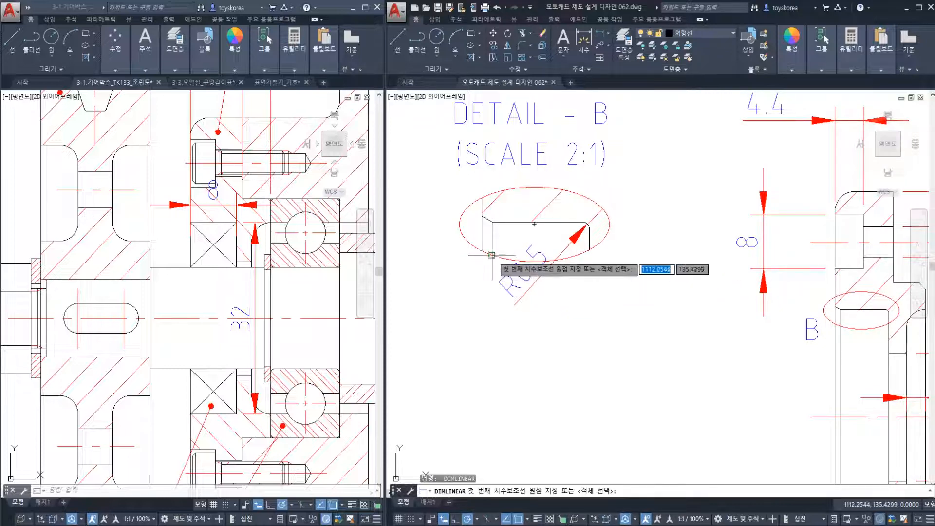
click(486, 256)
click(492, 255)
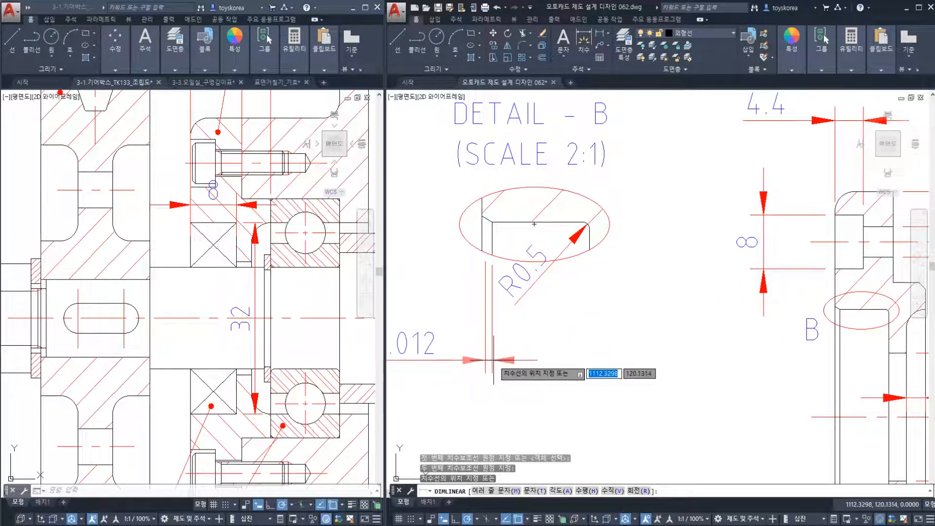
middle_drag(495, 346, 535, 334)
key(Escape)
Dimension the chamfer's width horizontally between the two vertical edge lines, below detail view B.
key(space)
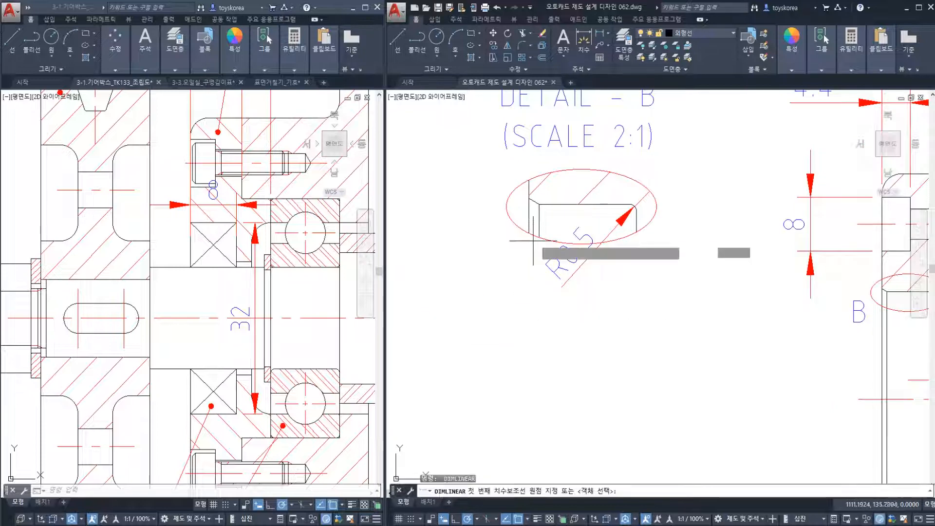
click(539, 237)
click(529, 233)
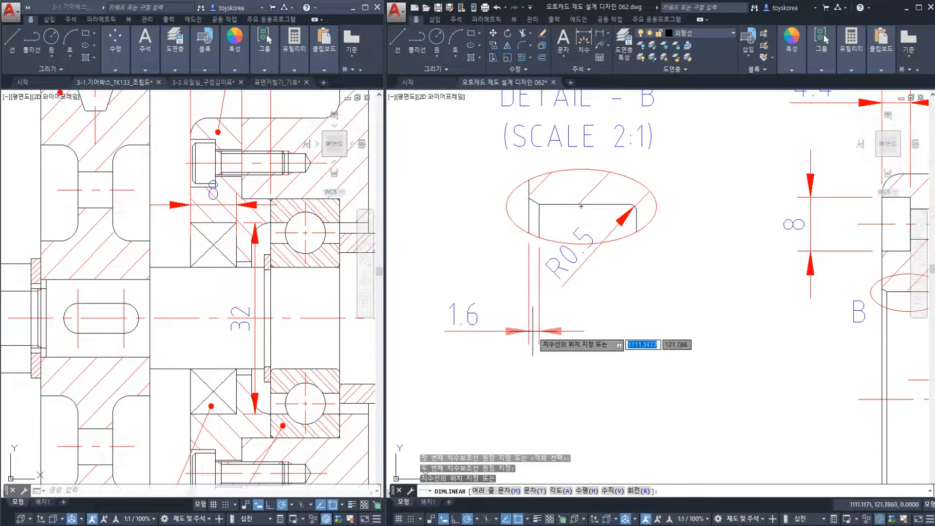
click(533, 334)
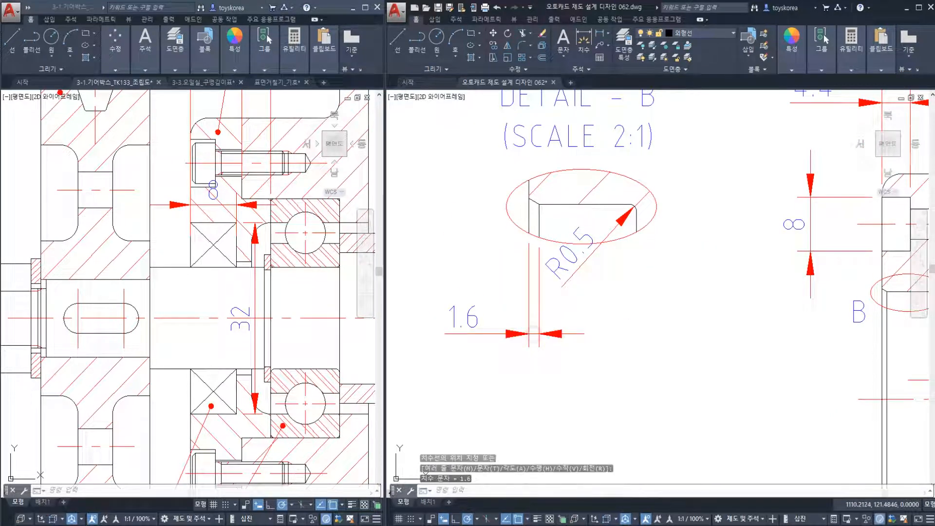
key(Escape)
Override the chamfer width dimension's text in detail view B with 0.8.
click(476, 320)
double_click(476, 320)
key(Delete)
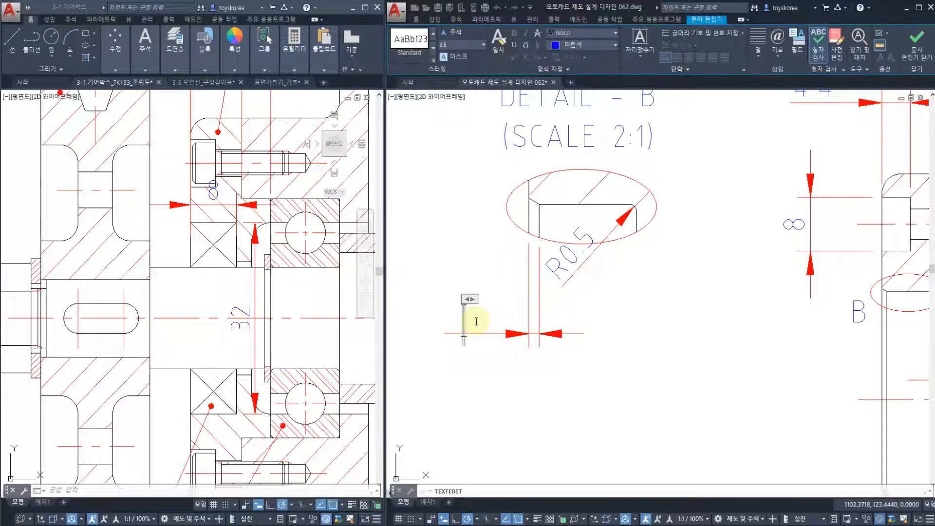
text(0.8)
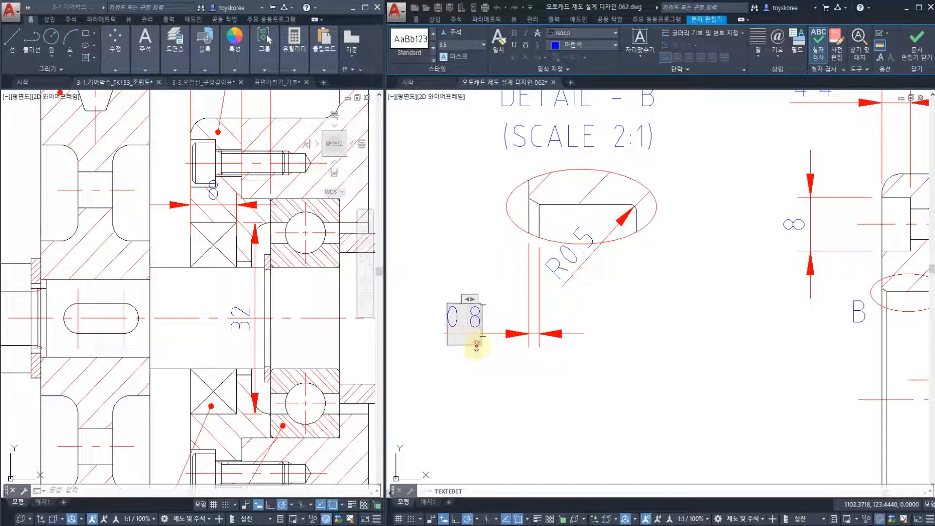
click(481, 362)
key(Escape)
key(Escape)
middle_drag(499, 357, 486, 338)
text(D)
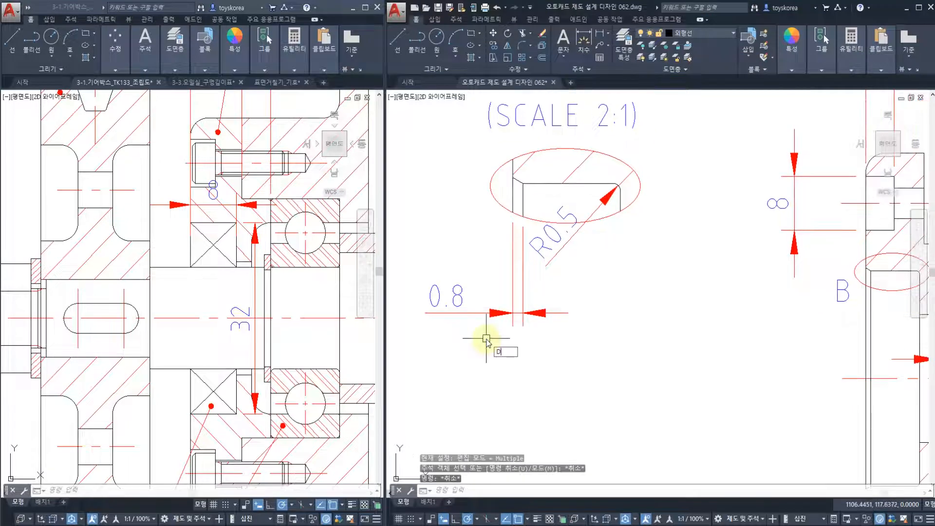
text(IMLI)
key(Return)
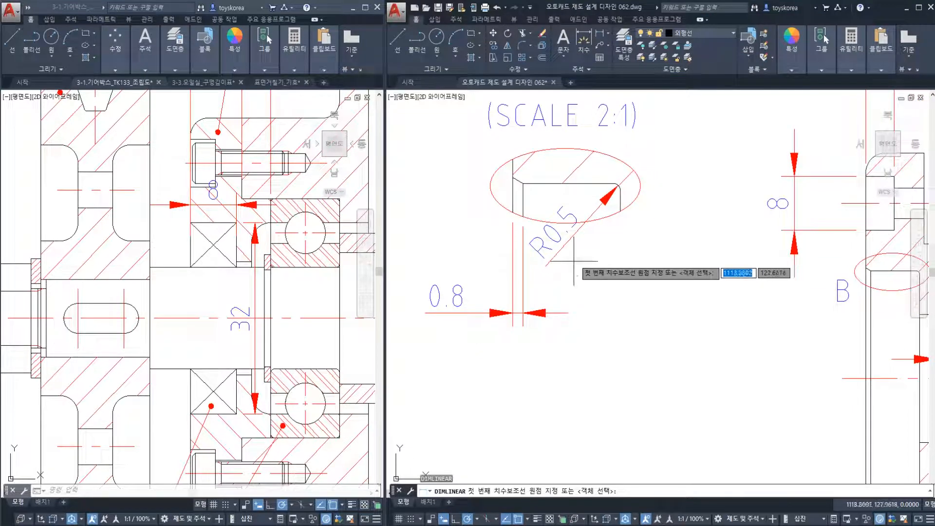
click(620, 210)
click(513, 219)
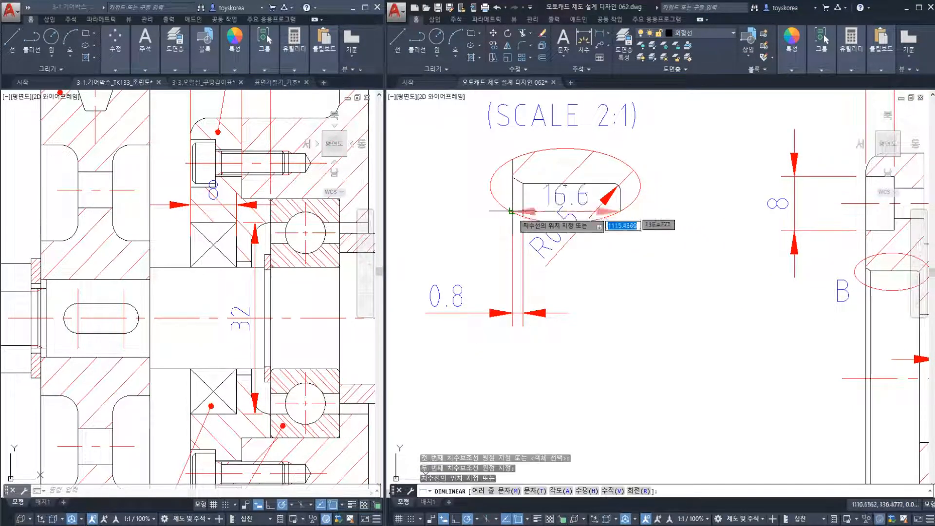
key(Escape)
Dimension the horizontal distance between detail B's two outer vertical edges, placing it below the chamfer width dimension.
key(Return)
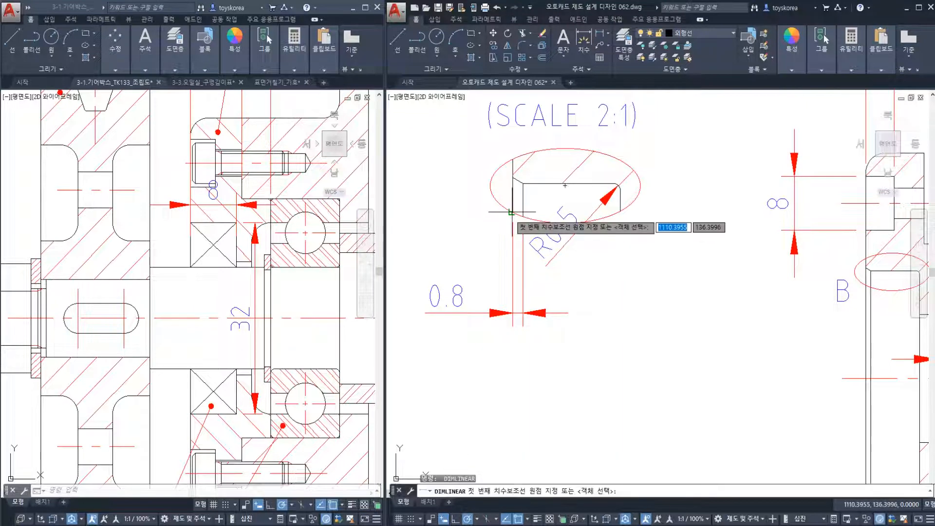
click(511, 223)
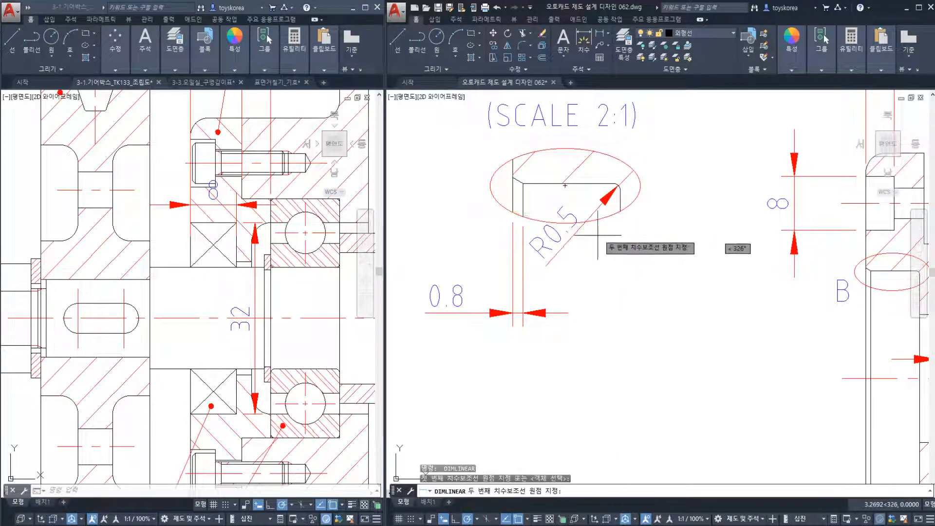
click(616, 212)
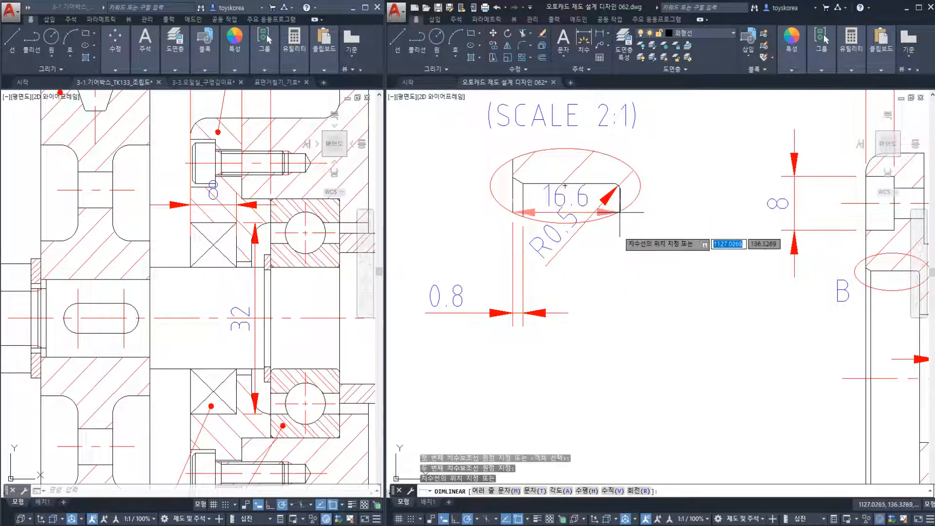
click(582, 376)
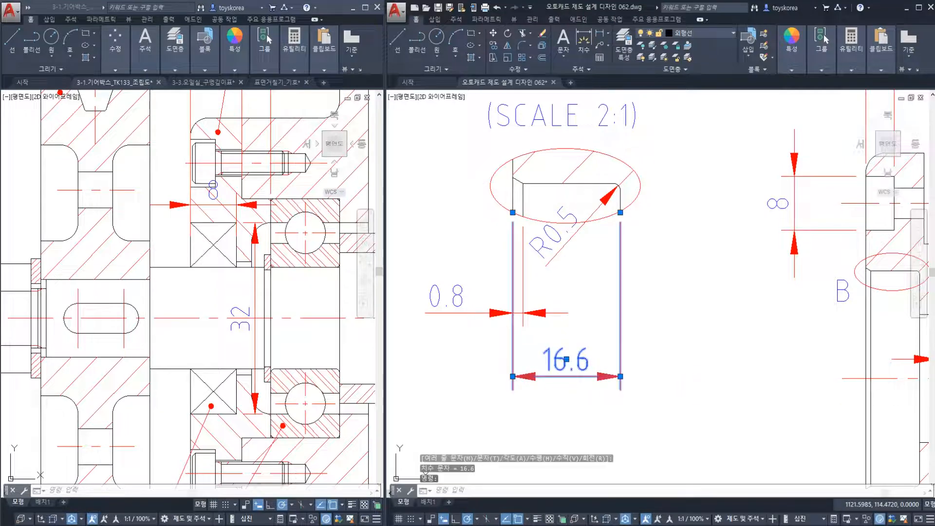
Override the text of detail B's overall horizontal dimension with 8.3.
double_click(579, 361)
text(8.3)
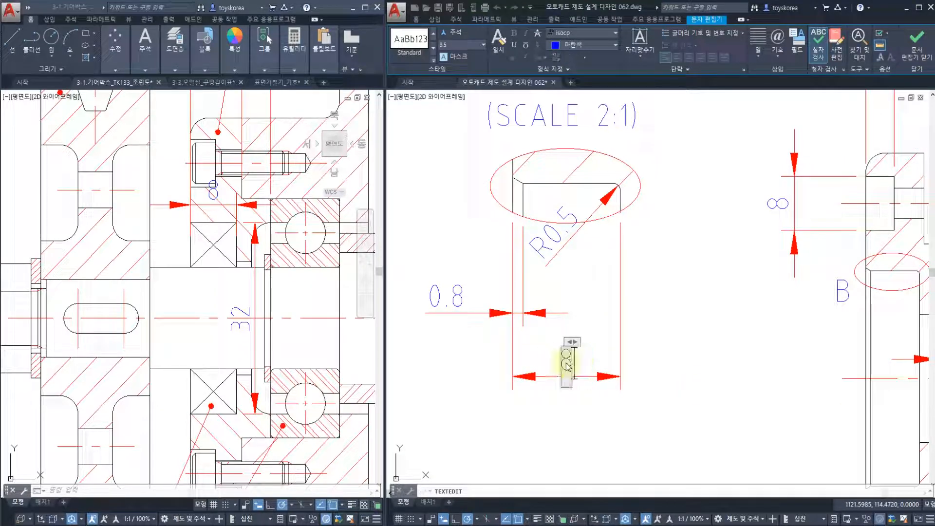
click(565, 412)
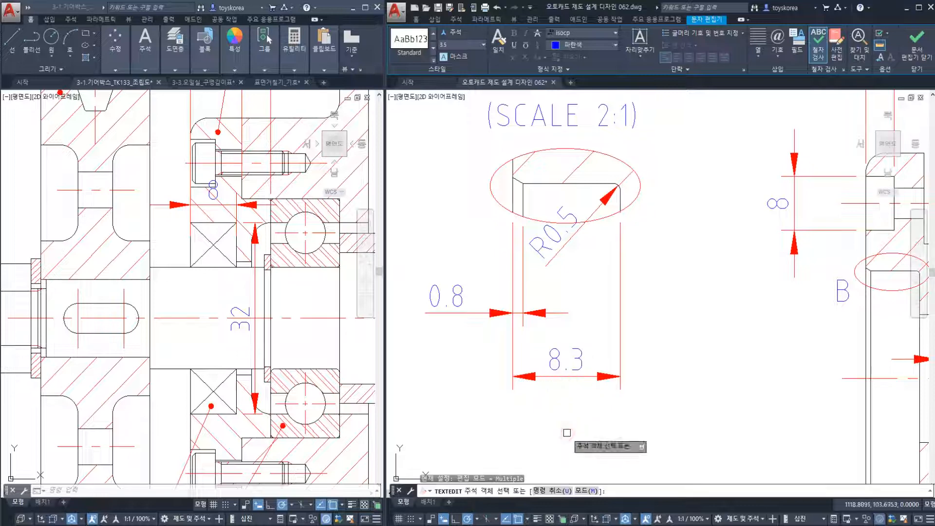
key(Escape)
Add an angular dimension between the chamfer line and the horizontal bore edge in detail B, placed outside the ellipse on the chamfer side.
middle_drag(531, 275, 561, 294)
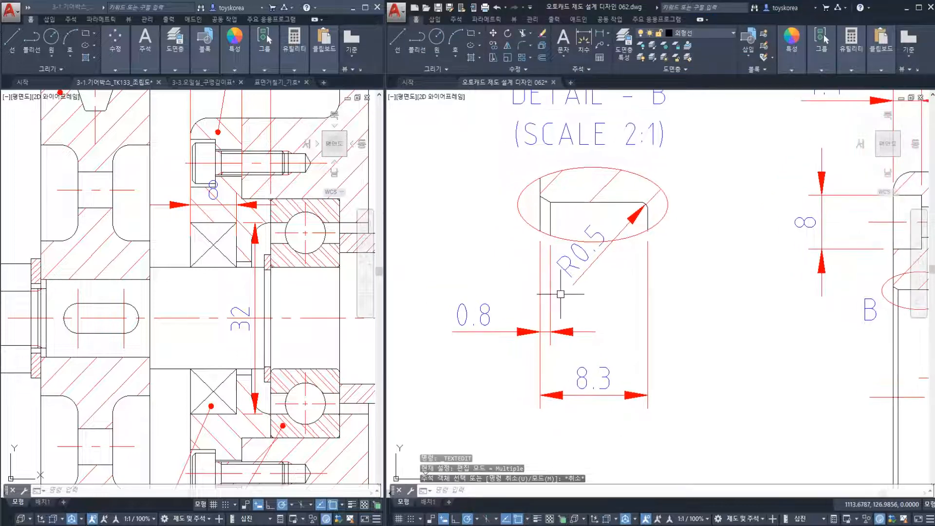
text(DIMAN)
key(Return)
scroll(541, 199, up, 1)
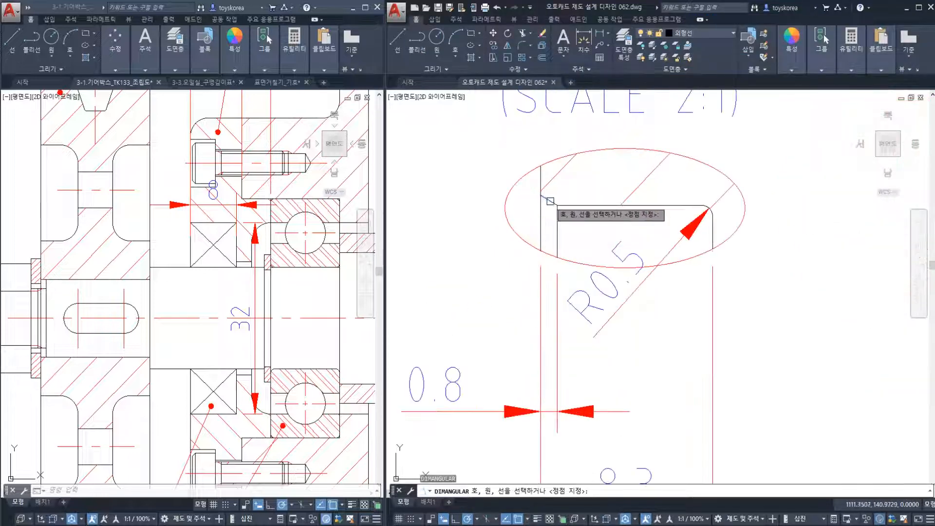
click(550, 201)
click(567, 205)
scroll(563, 206, down, 3)
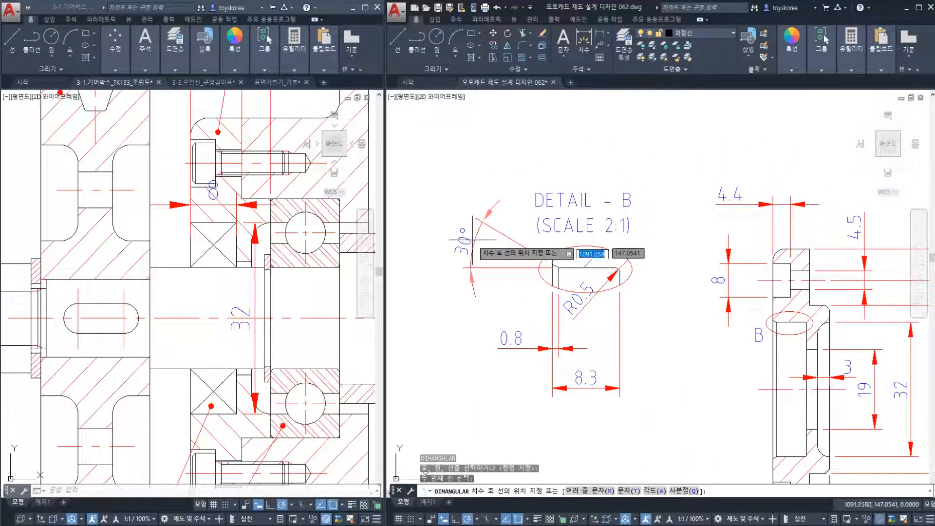
click(469, 237)
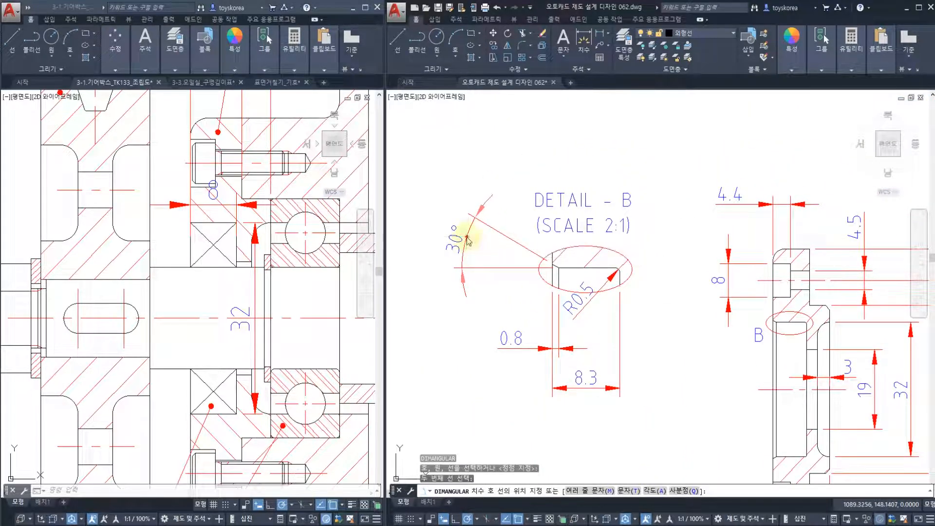
key(Escape)
middle_drag(539, 284, 536, 262)
text(DETAI)
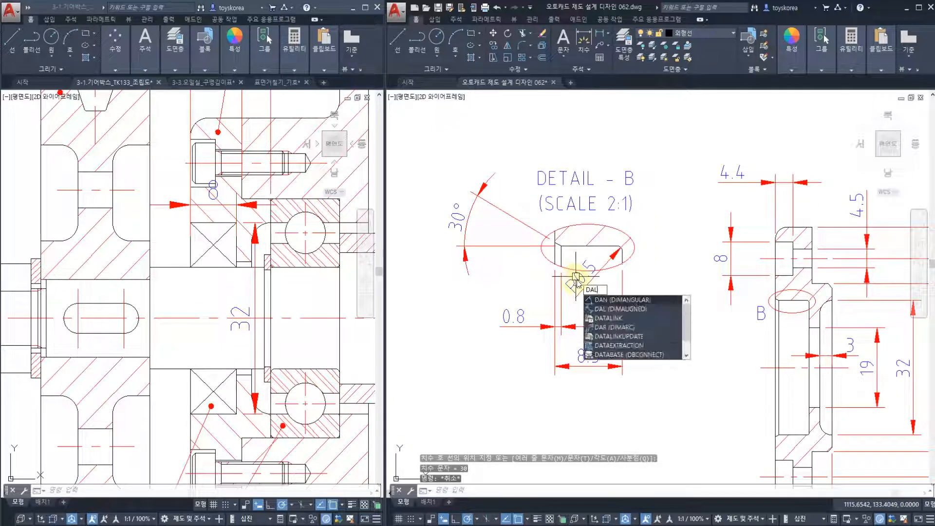
text(L)
key(Escape)
click(575, 246)
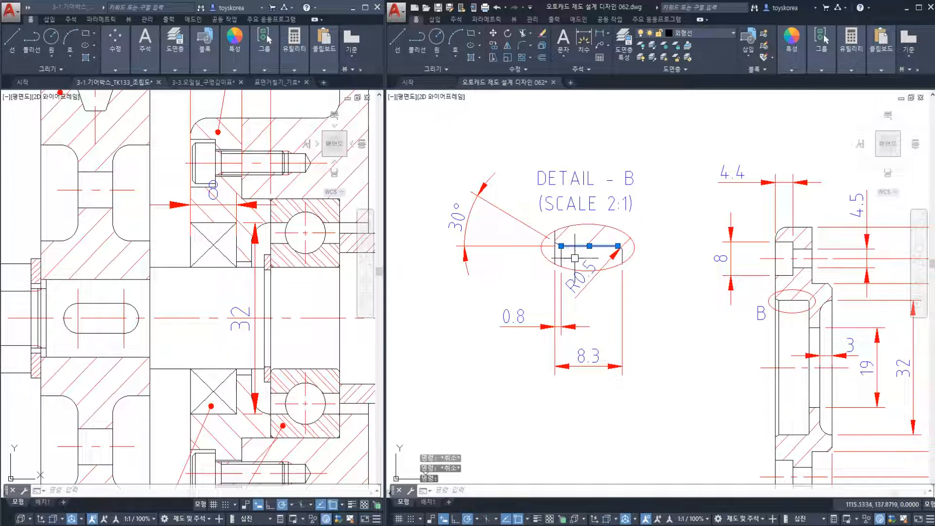
click(755, 382)
key(Escape)
Dimension the bore diameter vertically between its upper and lower edges on the B-label side of the section view.
middle_drag(758, 358, 700, 308)
text(DIM)
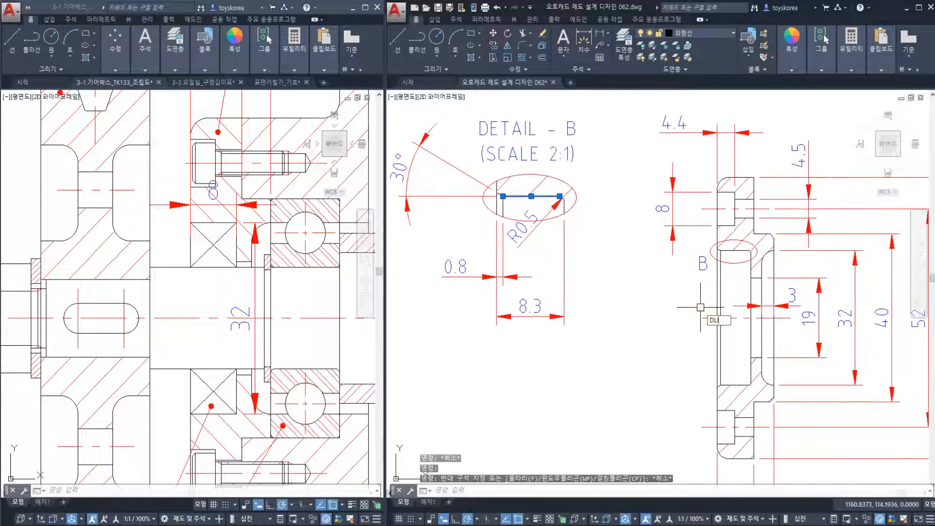
text(LI)
key(space)
click(728, 251)
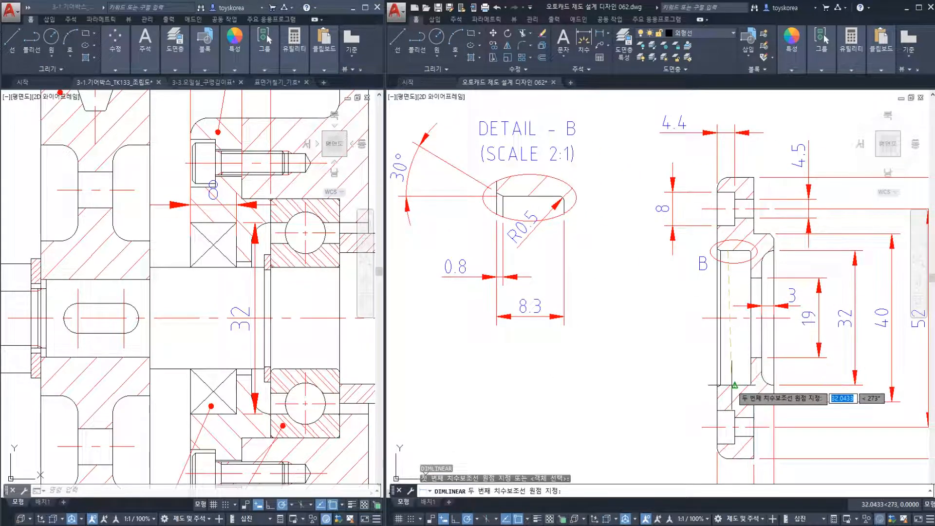
click(735, 385)
click(684, 293)
key(Escape)
Place a vertical linear dimension about 46 mm long from detail B's bore edge down to a free point below the view.
middle_drag(491, 289, 508, 289)
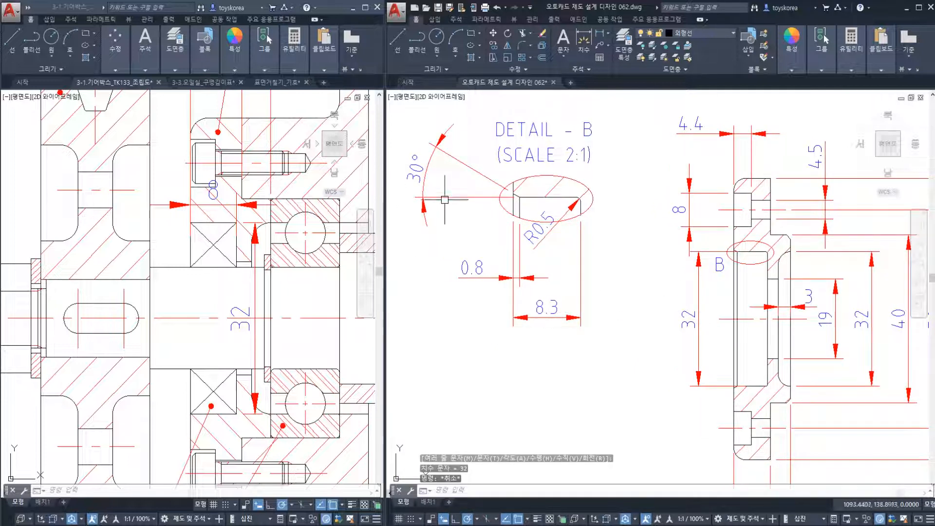
key(Return)
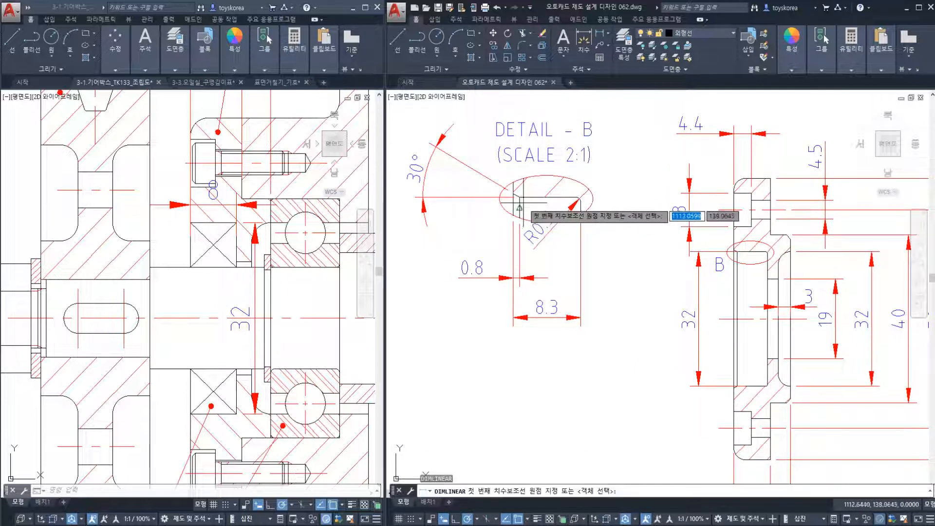
scroll(515, 201, up, 4)
click(523, 183)
scroll(523, 184, down, 4)
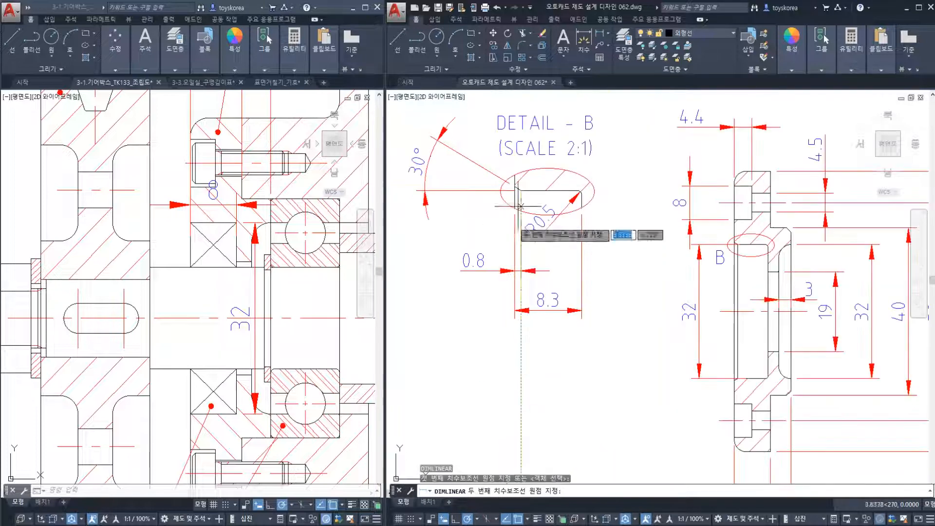
click(515, 385)
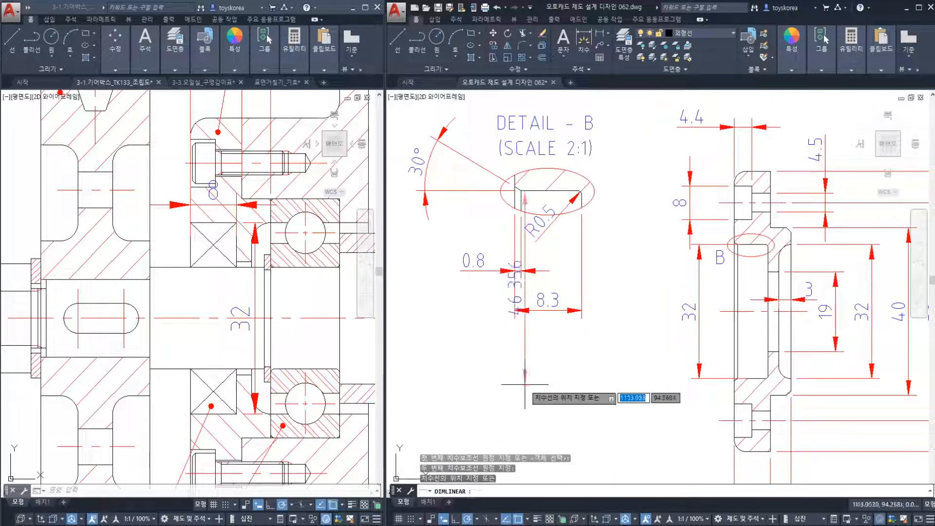
click(448, 381)
key(Escape)
Explode the vertical dimension beside detail B and erase its lower arrowhead and lower extension line.
click(450, 368)
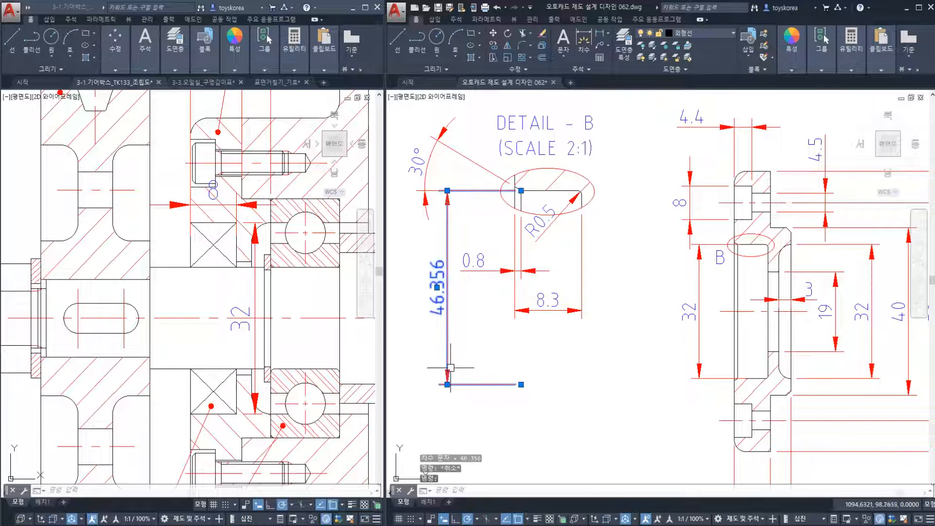
text(e)
key(Return)
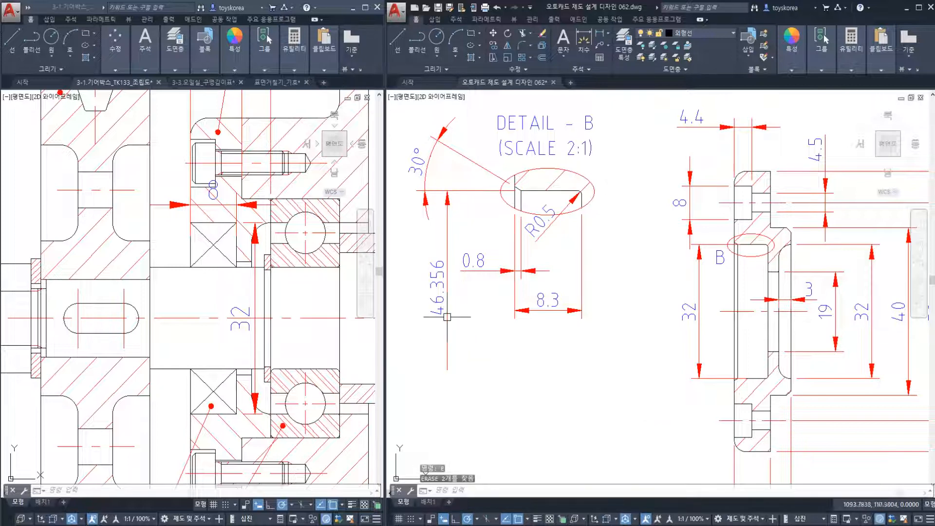
Replace the exploded vertical dimension's text beside detail B with Ø32, using %%c for the diameter symbol.
double_click(440, 306)
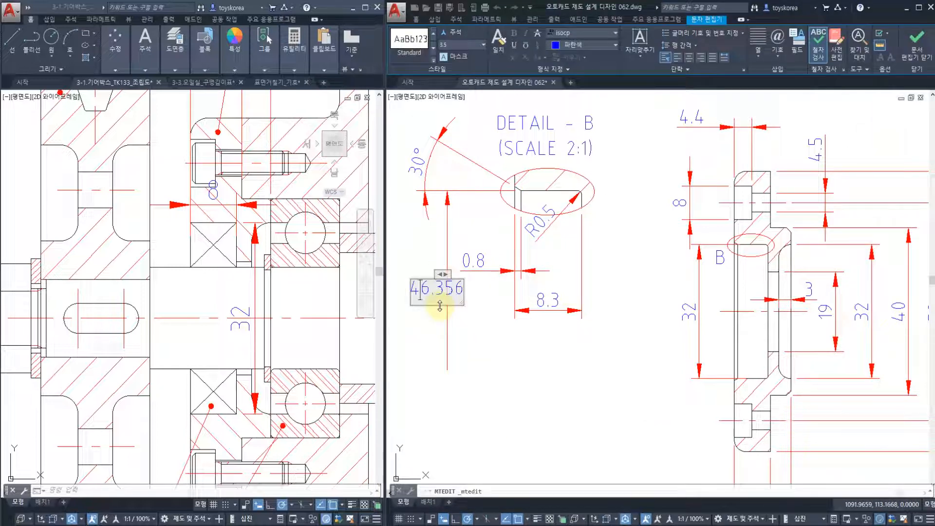
key(Delete)
text(32)
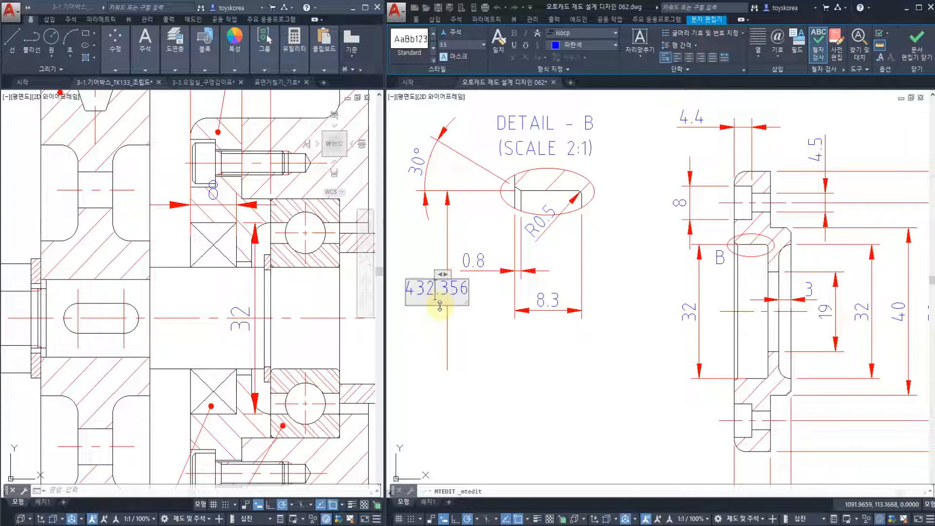
key(ctrl+a)
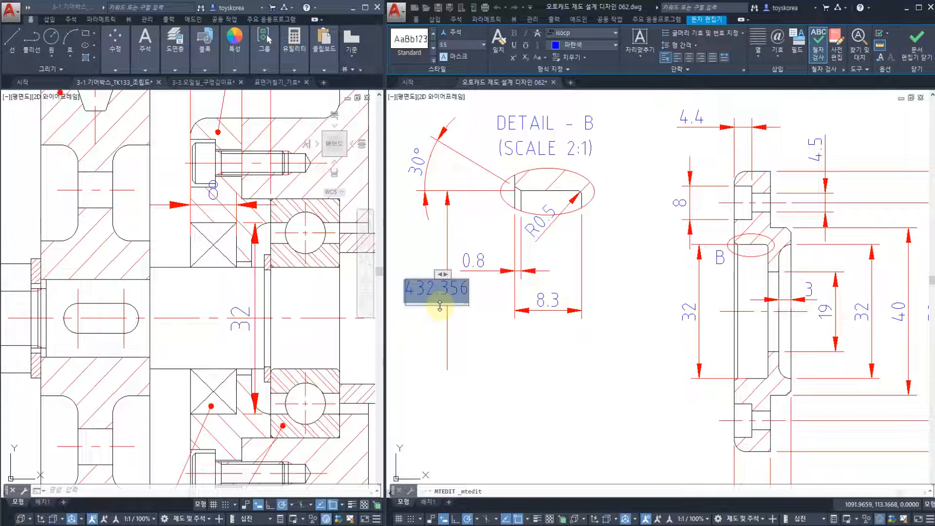
text(%%c)
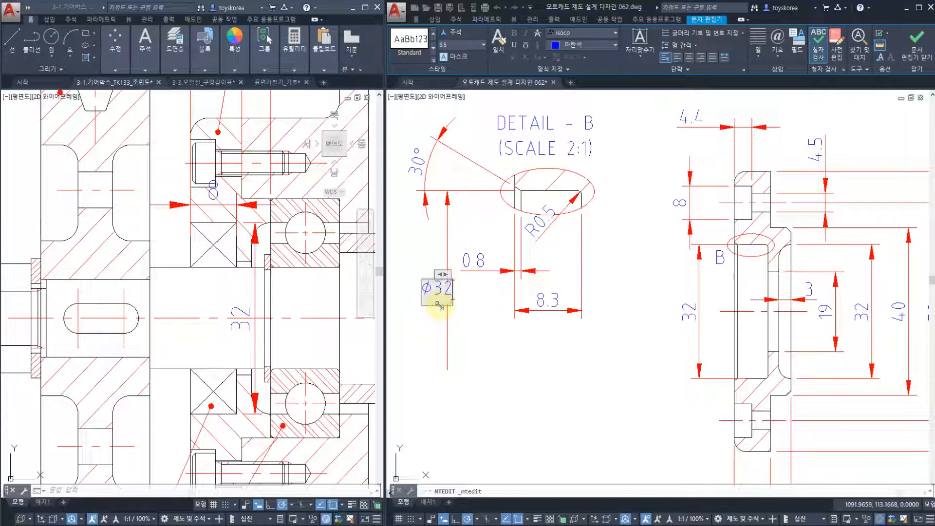
text(32)
click(458, 363)
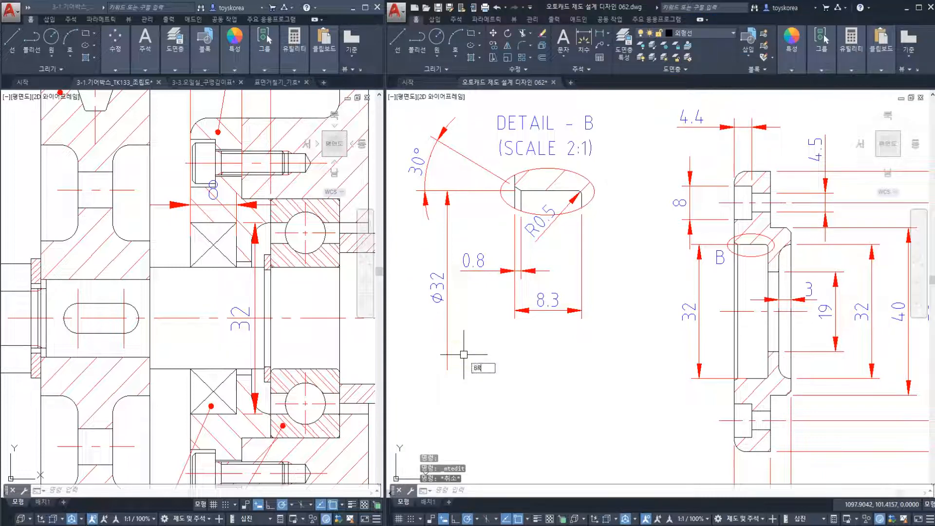
Break off the lower end of the Ø32 dimension line just below its text.
text(BR)
key(Return)
click(447, 322)
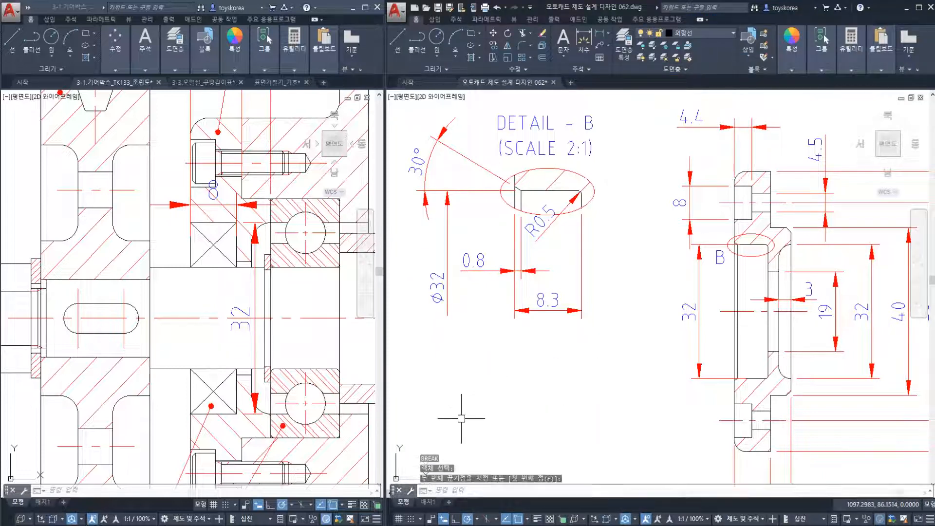
key(Escape)
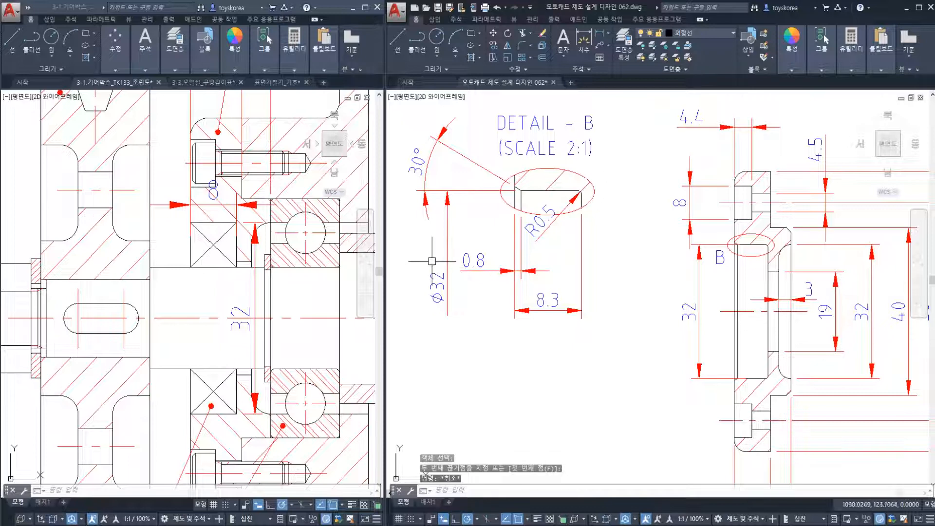
Erase the vertical bore dimension on the B-label side of the section view.
text(E)
key(Return)
click(683, 290)
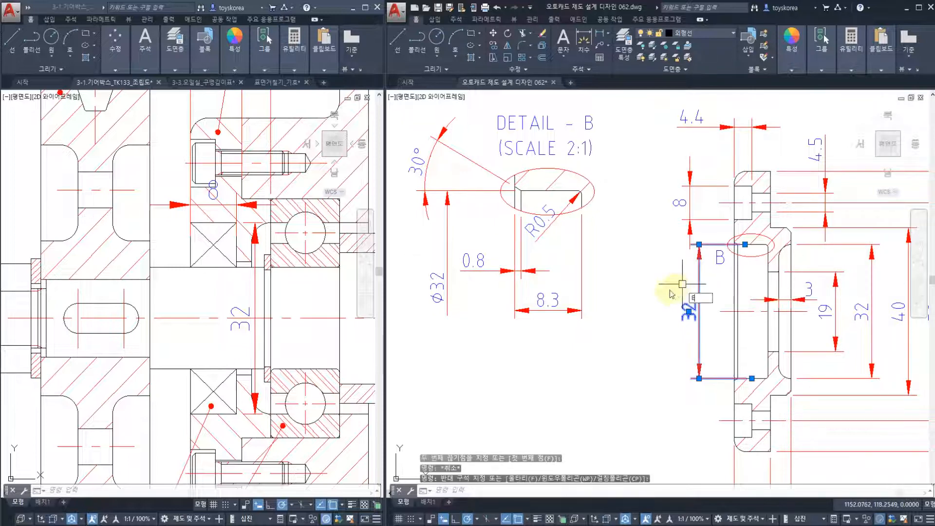
key(Return)
Save the drawing with the dimensioned section and detail view B.
scroll(607, 321, down, 2)
mouse_move(606, 322)
middle_down()
mouse_move(573, 298)
mouse_move(601, 313)
mouse_move(587, 309)
middle_up()
key(ctrl+s)
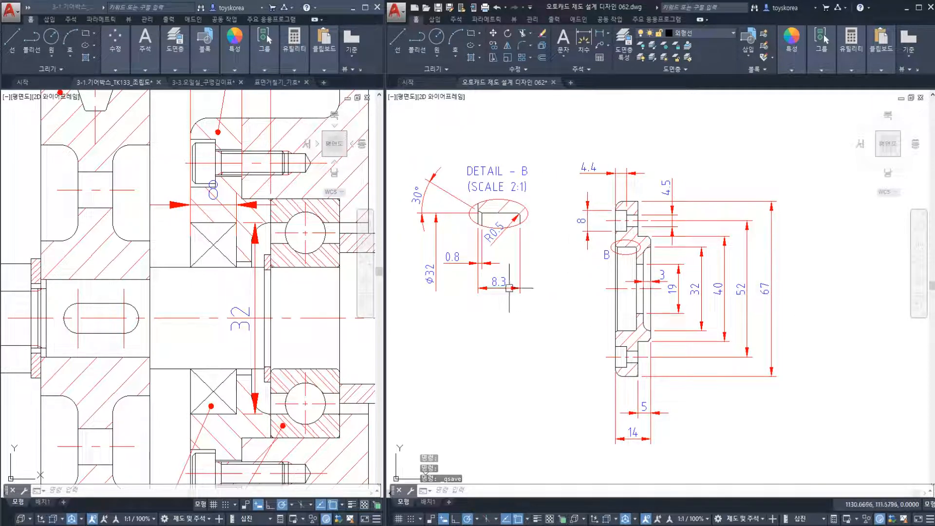
click(436, 236)
scroll(437, 236, up, 2)
click(441, 217)
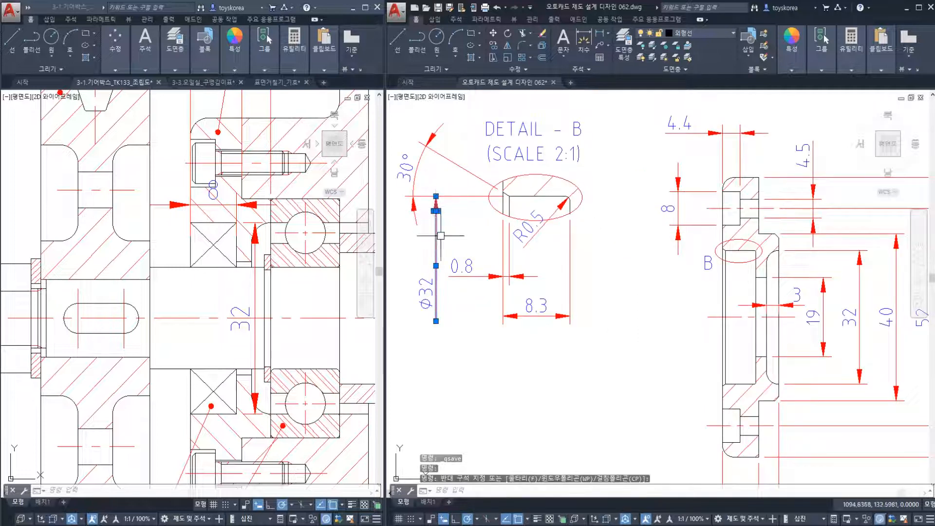
key(Escape)
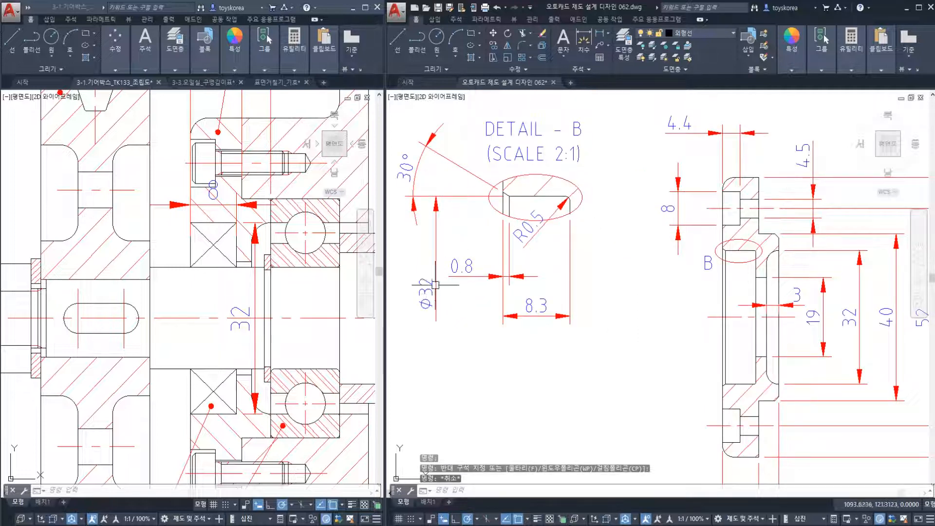
key(Escape)
middle_drag(756, 353, 610, 336)
click(675, 324)
key(Escape)
click(684, 301)
key(Escape)
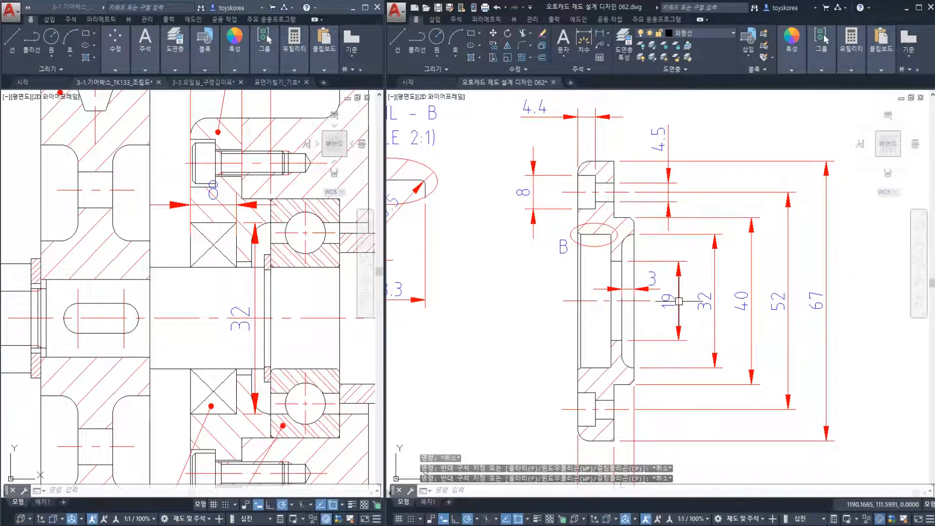
click(679, 301)
click(704, 301)
click(741, 301)
click(778, 302)
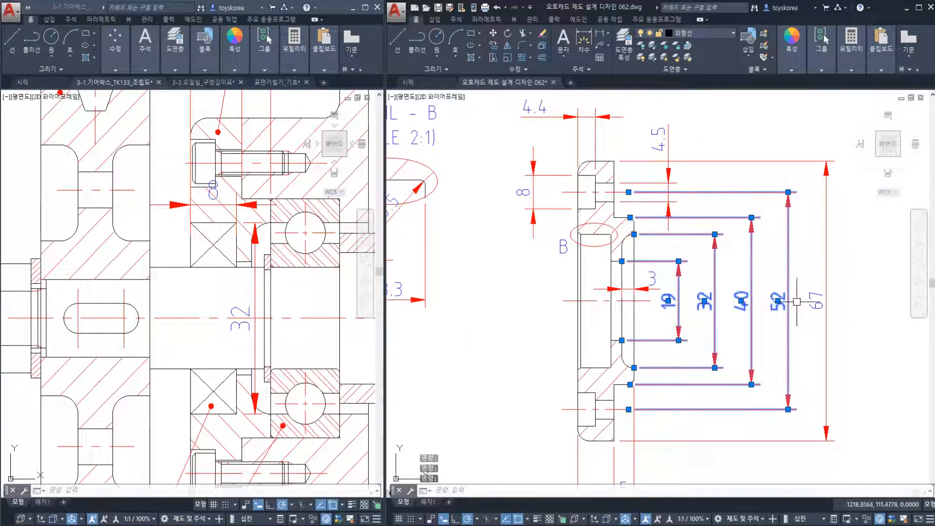
click(817, 301)
key(Escape)
scroll(661, 303, down, 2)
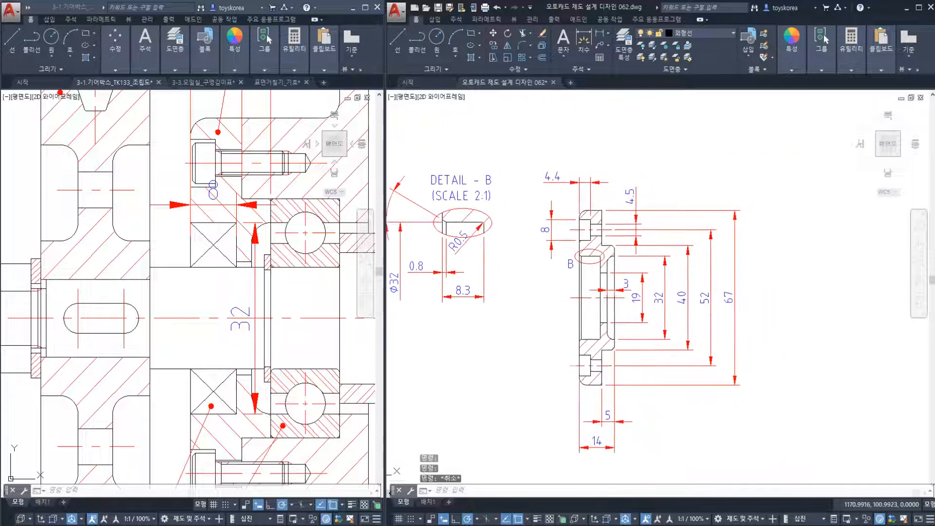
Add the diameter prefix %%c to the 19 mm bore dimension through its properties.
text(ch)
key(Return)
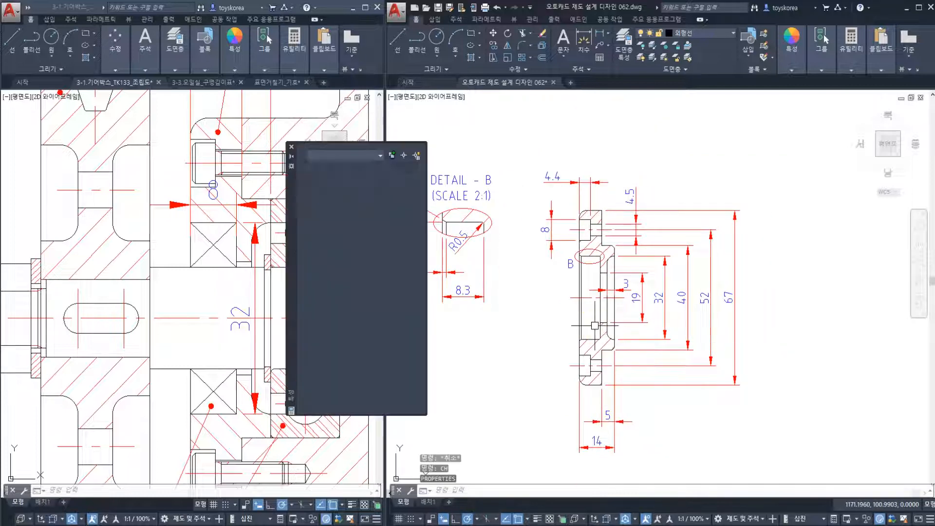
click(638, 301)
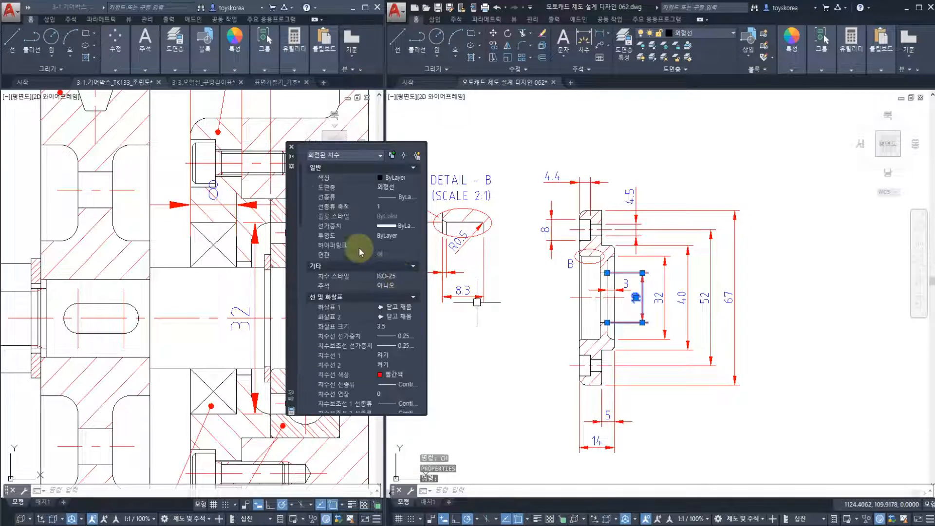
drag(301, 199, 298, 306)
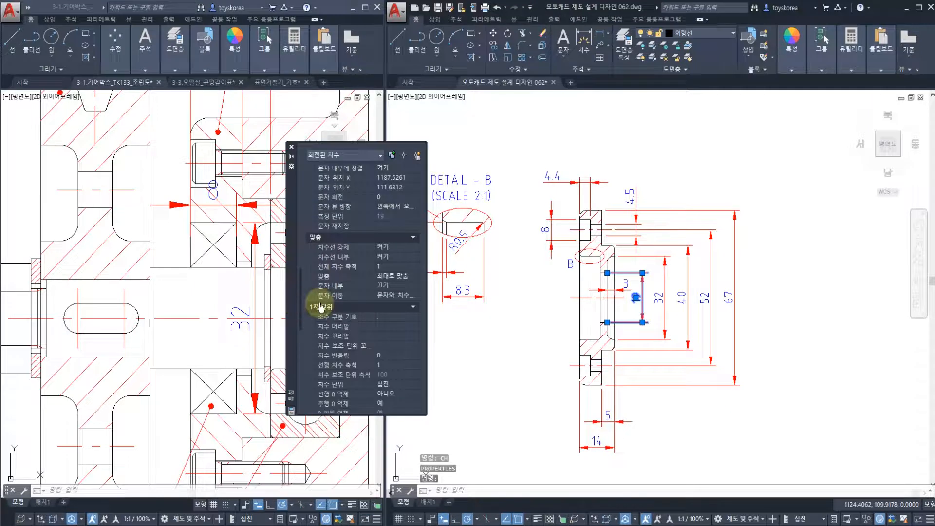
click(385, 327)
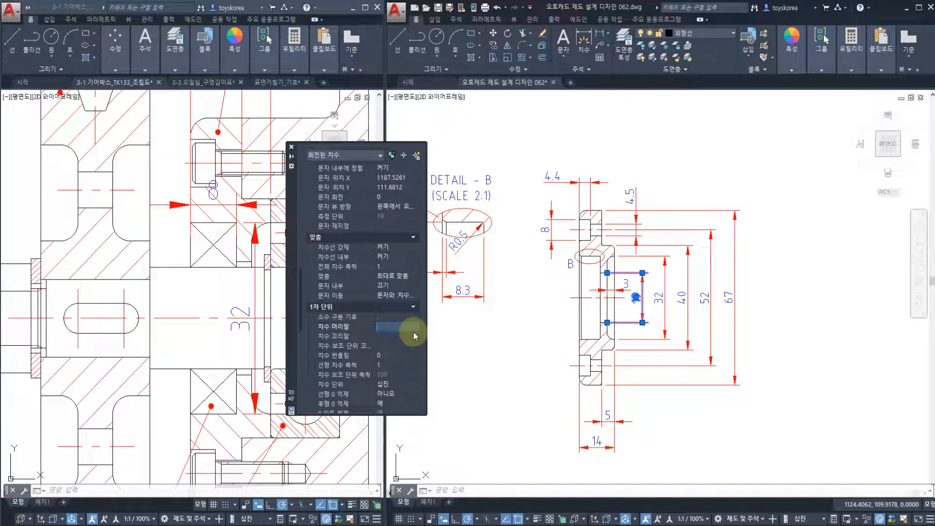
text(%%c)
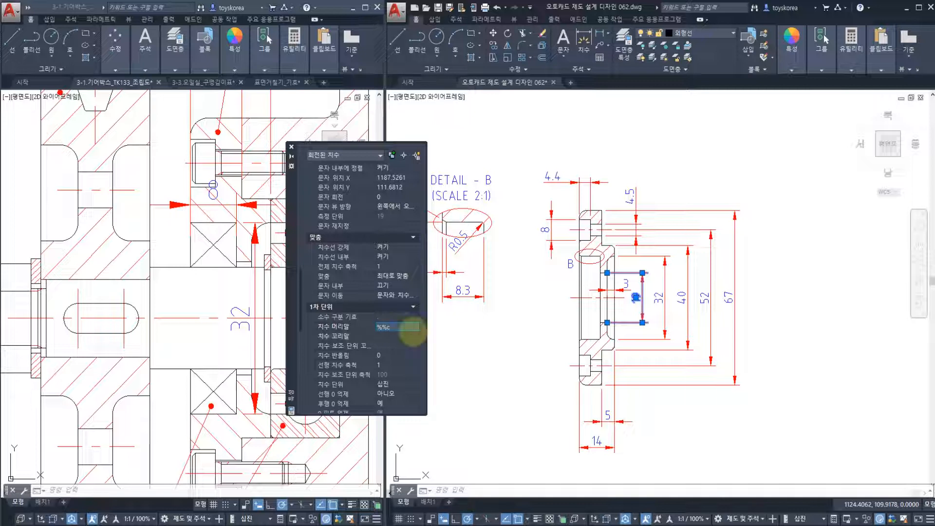
click(413, 335)
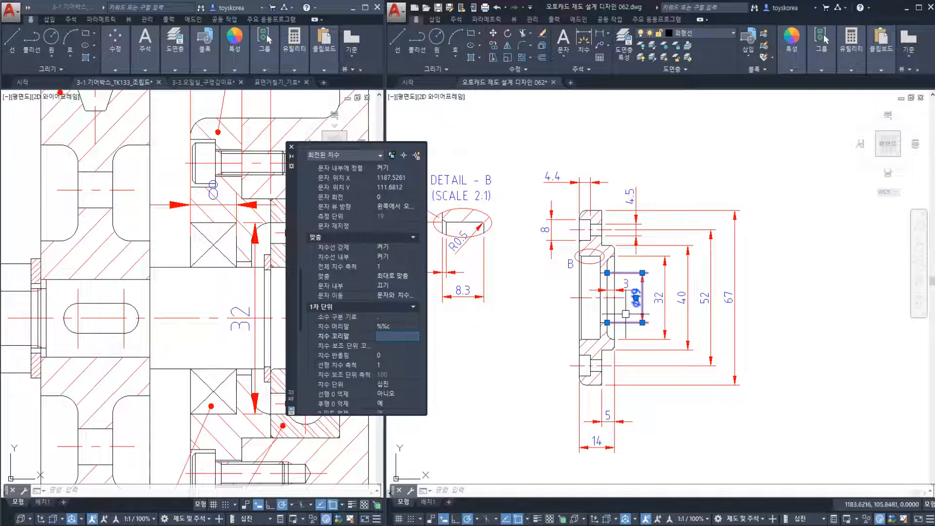
click(291, 147)
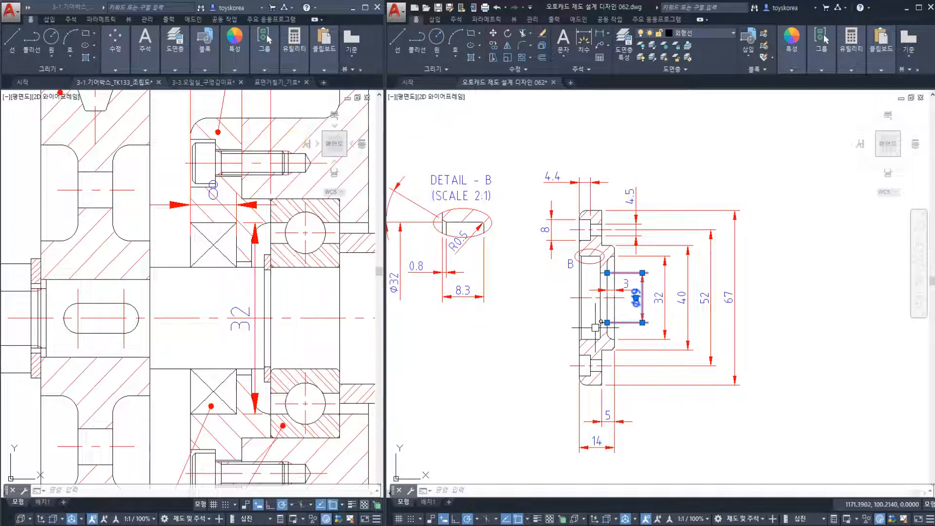
key(Escape)
Match the Ø19 dimension's properties onto the section's 32, 40, 52, 67, 4.5 and 8 mm dimensions.
scroll(595, 328, up, 2)
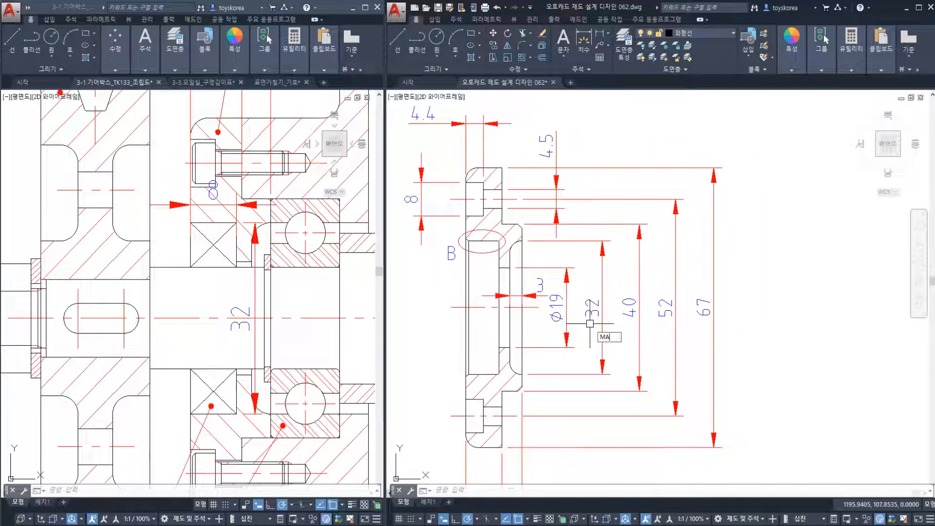
text(ma)
key(Return)
click(556, 315)
click(758, 340)
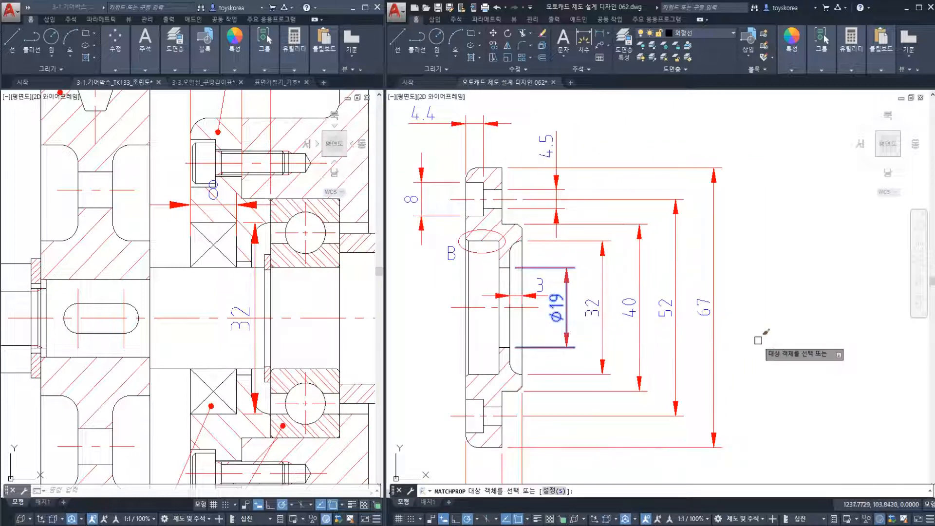
click(596, 288)
scroll(614, 292, up, 2)
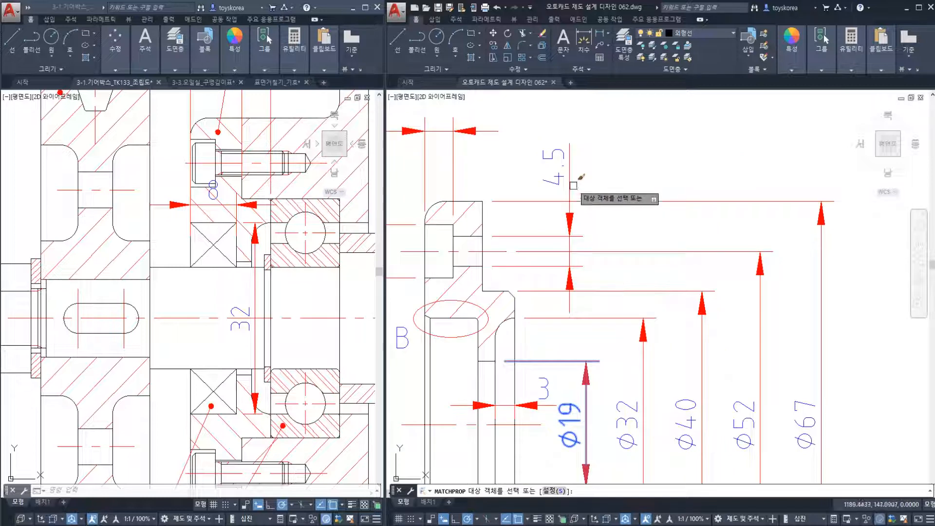
scroll(567, 178, down, 4)
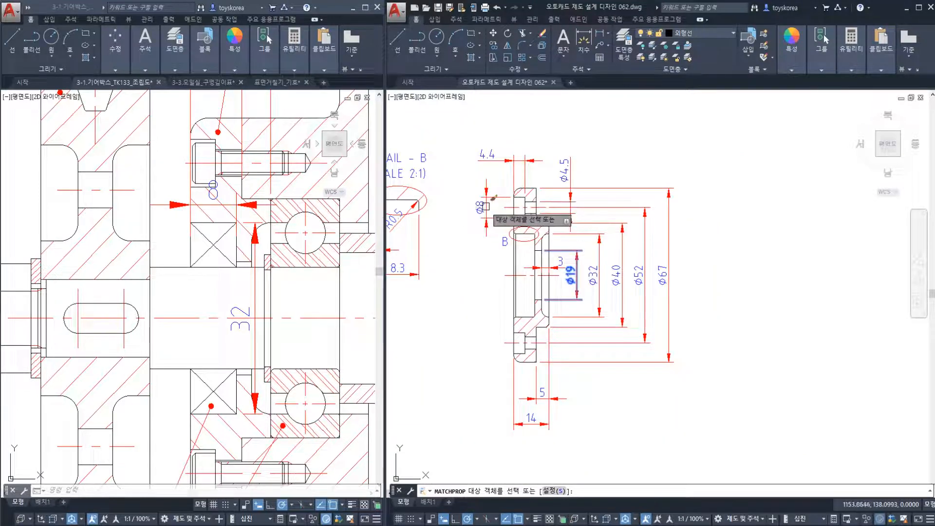
key(Return)
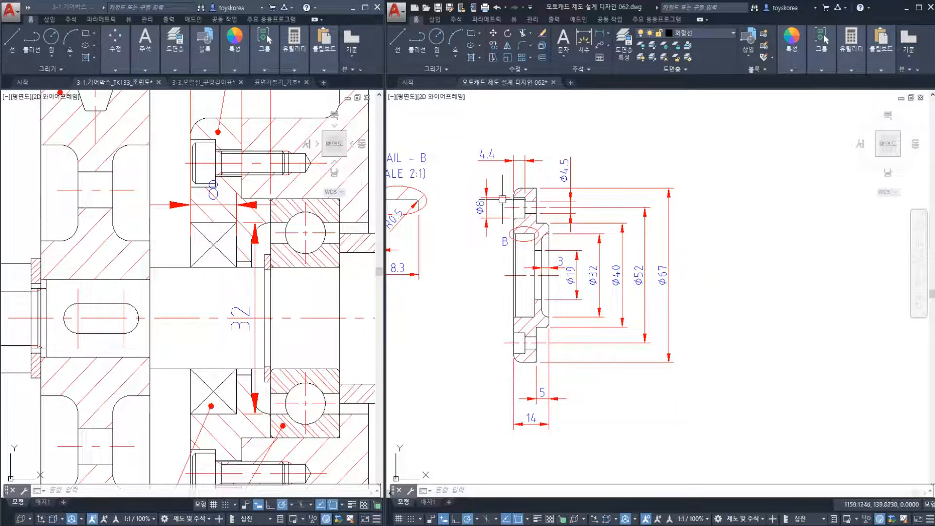
Insert "4-" before the Ø4.5 bolt-hole dimension text.
middle_drag(536, 202, 571, 238)
scroll(572, 237, up, 4)
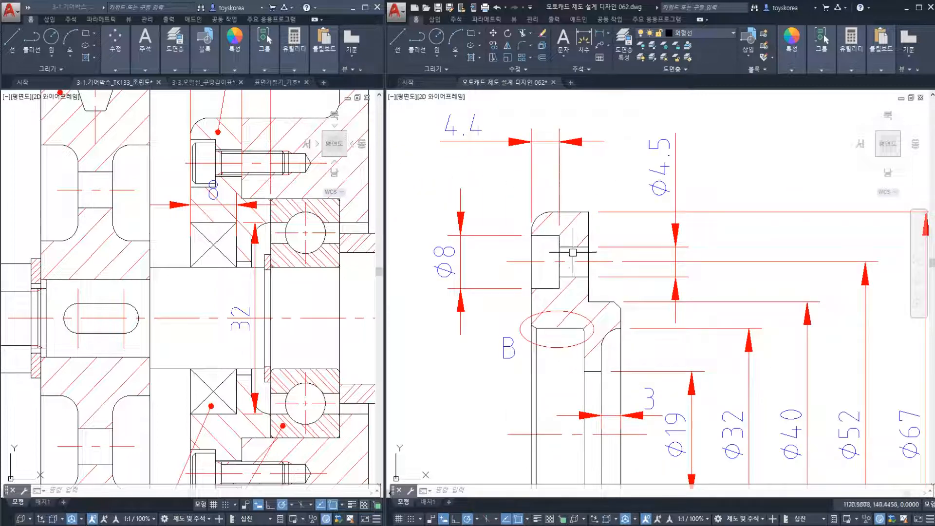
scroll(551, 229, down, 4)
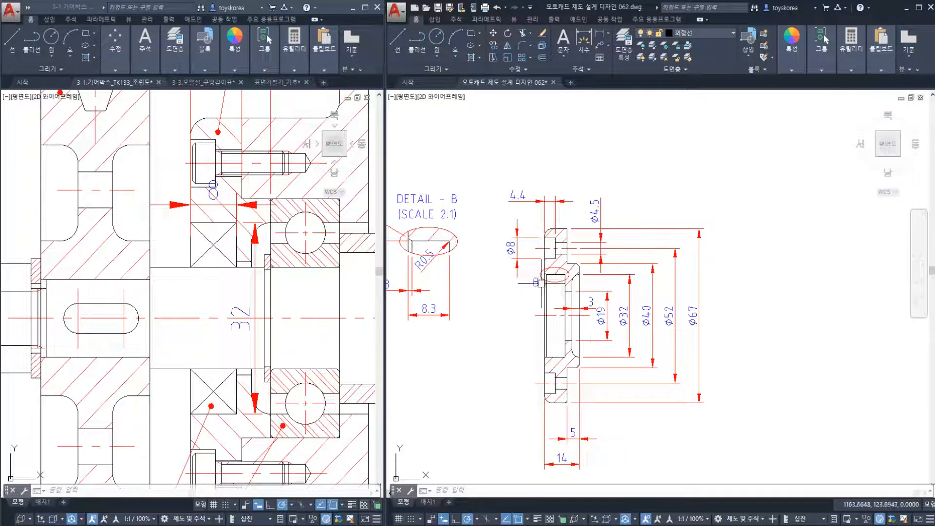
scroll(582, 212, up, 4)
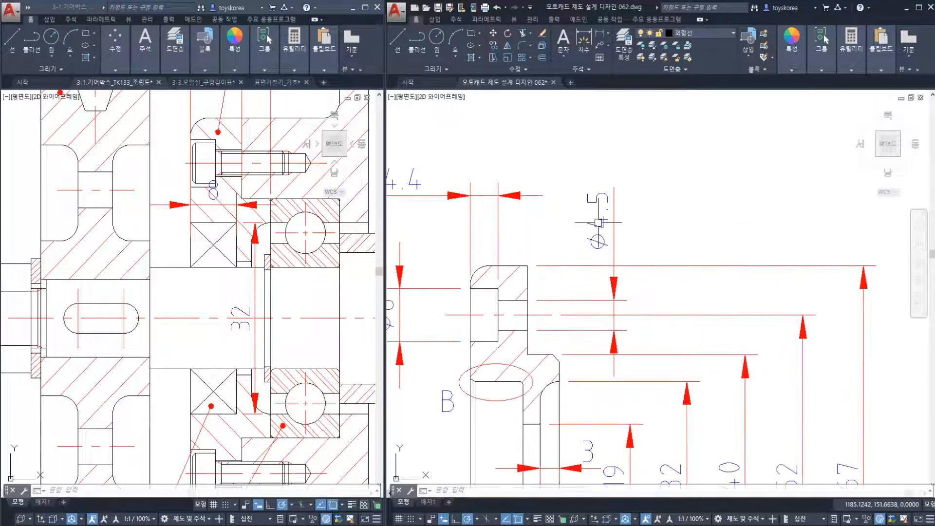
double_click(591, 223)
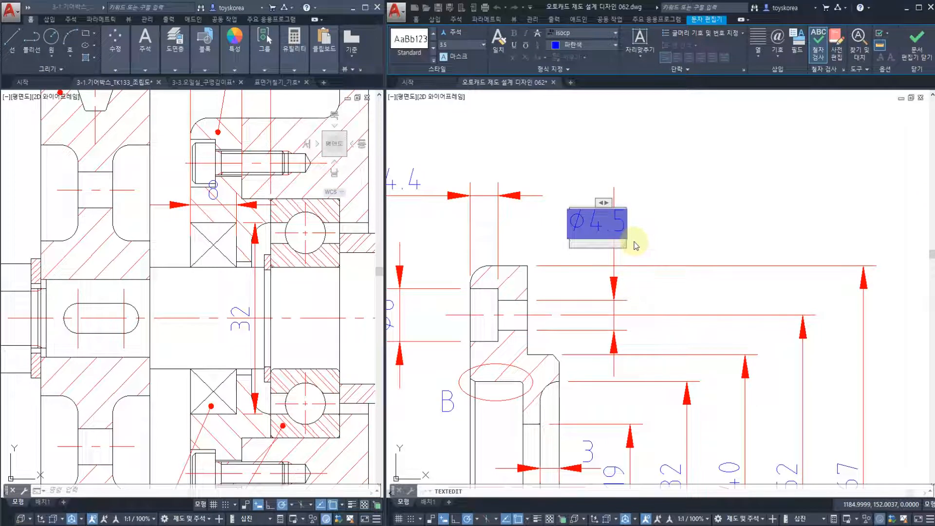
key(Home)
text(4-)
click(695, 262)
key(Escape)
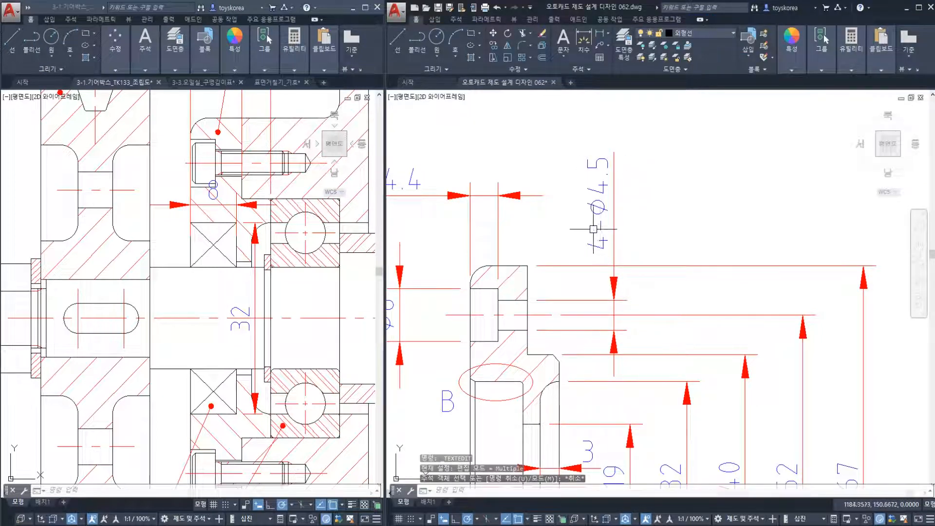
Save the drawing with the diameter-marked dimensions.
scroll(593, 229, down, 2)
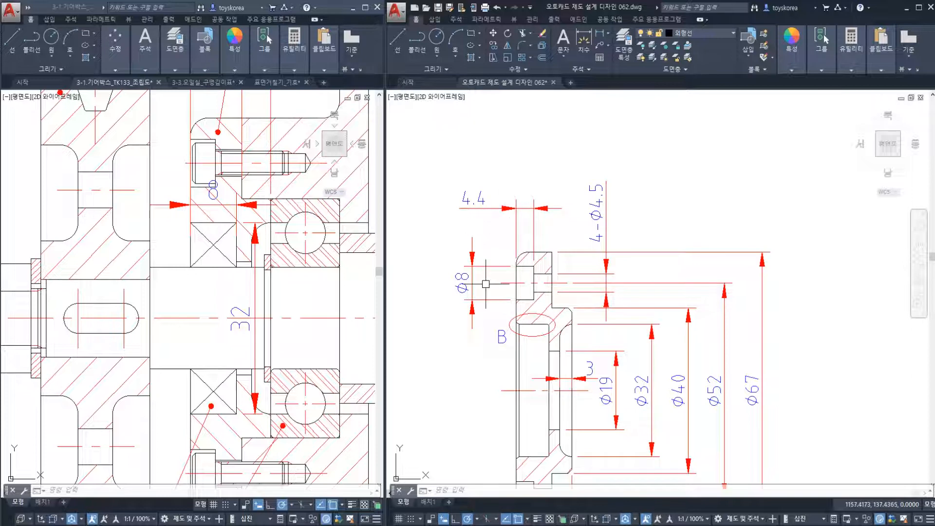
key(Escape)
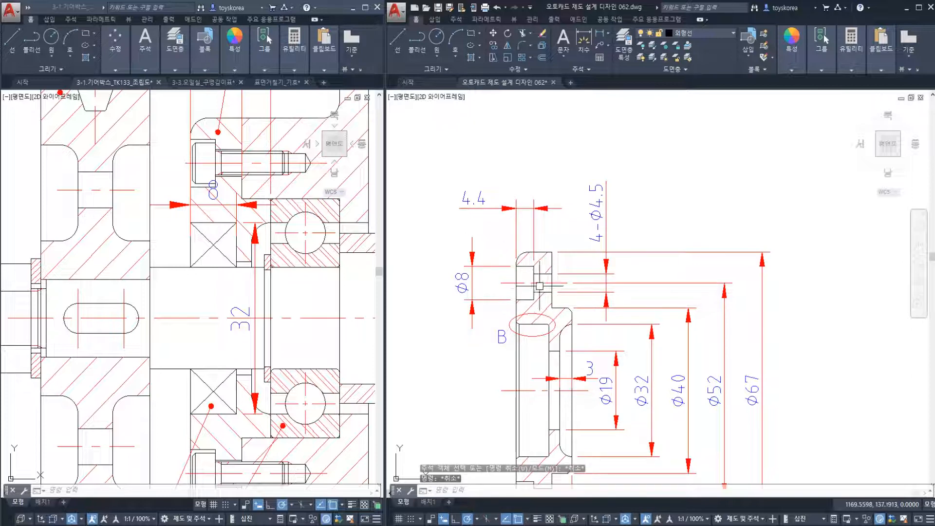
key(ctrl+s)
scroll(657, 270, down, 3)
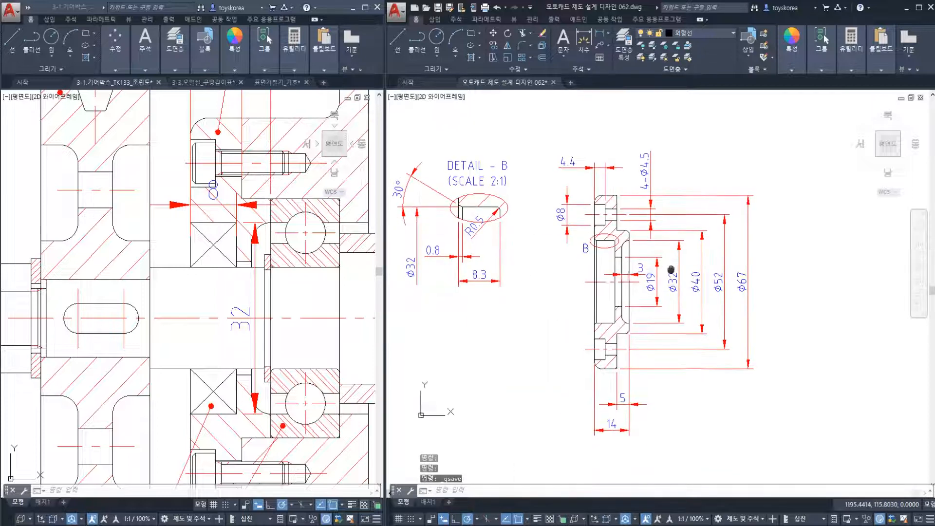
Switch to the Notepad work notes, check the item on dimensions, fits and general tolerances, and minimize the notes.
scroll(491, 298, up, 2)
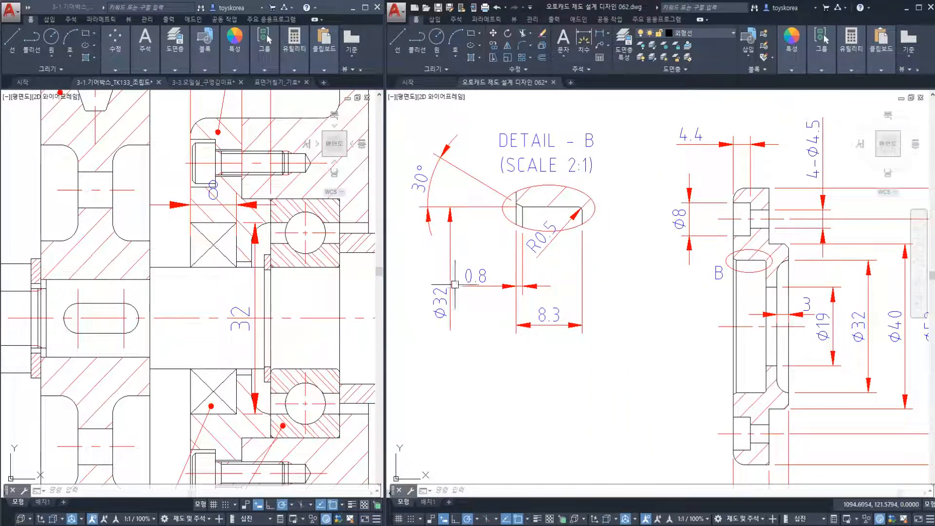
middle_drag(656, 335, 538, 318)
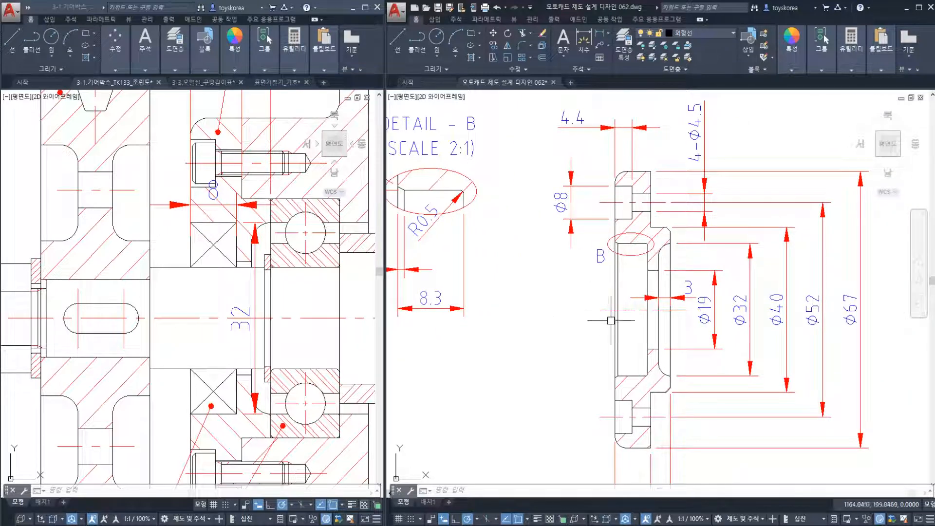
mouse_move(599, 299)
middle_down()
mouse_move(521, 268)
mouse_move(591, 275)
middle_up()
scroll(524, 269, down, 2)
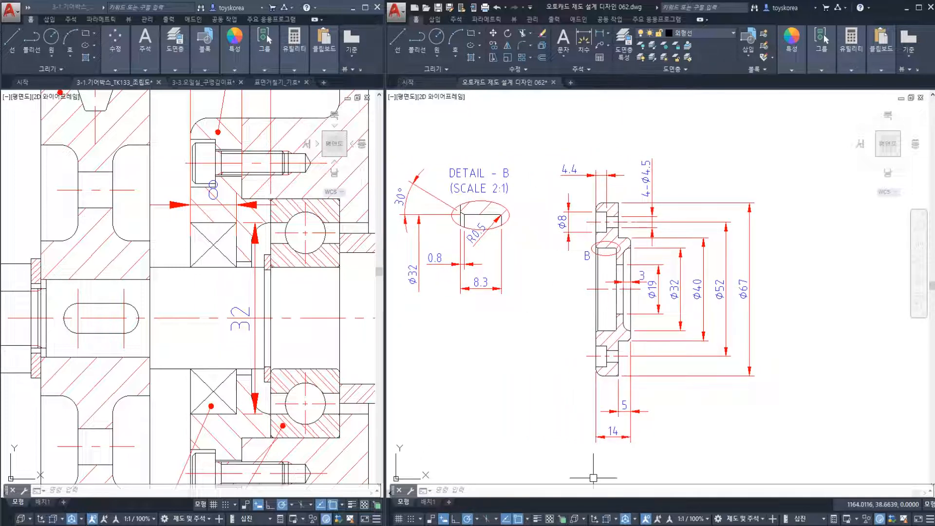
key(alt+Tab)
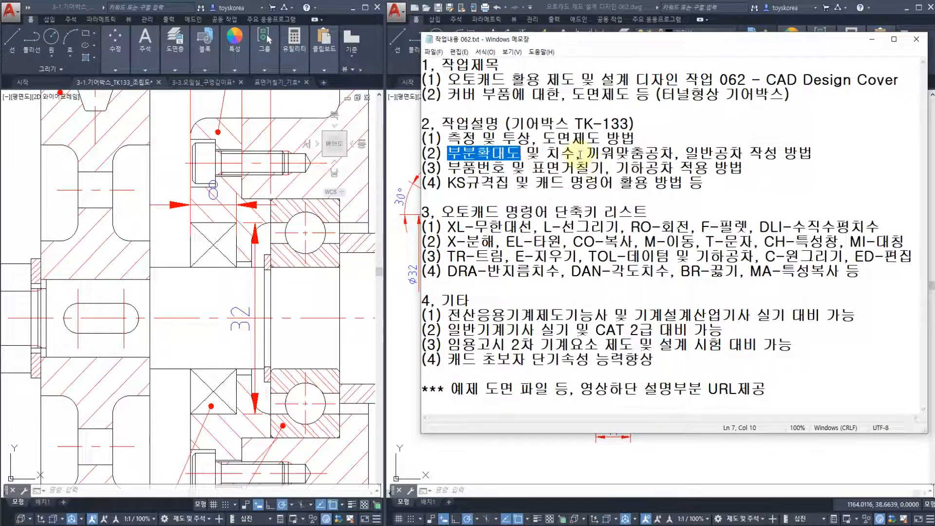
click(580, 154)
click(677, 155)
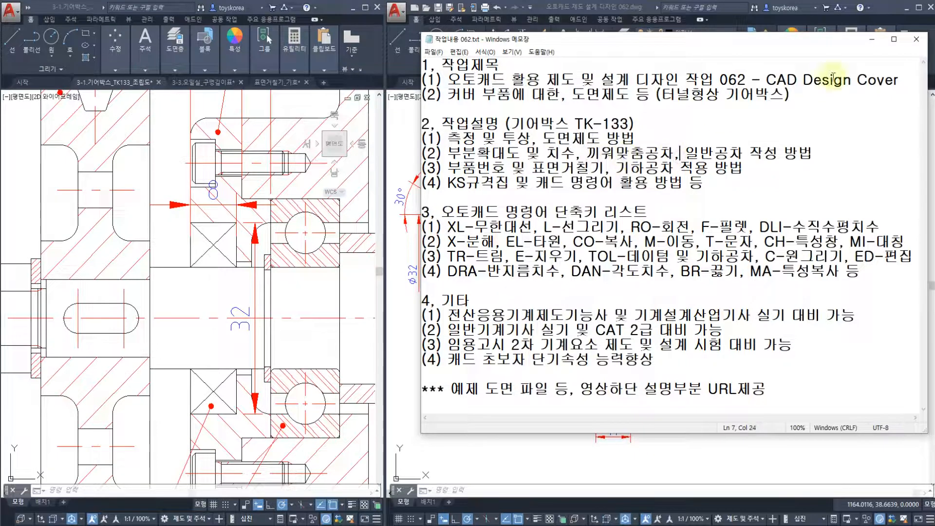
click(873, 40)
Examine the fit tolerance on the housing's cover bore for comparison with the cover's Ø40 spigot dimension, and return to the cover section.
scroll(658, 304, up, 3)
key(Escape)
scroll(633, 261, up, 2)
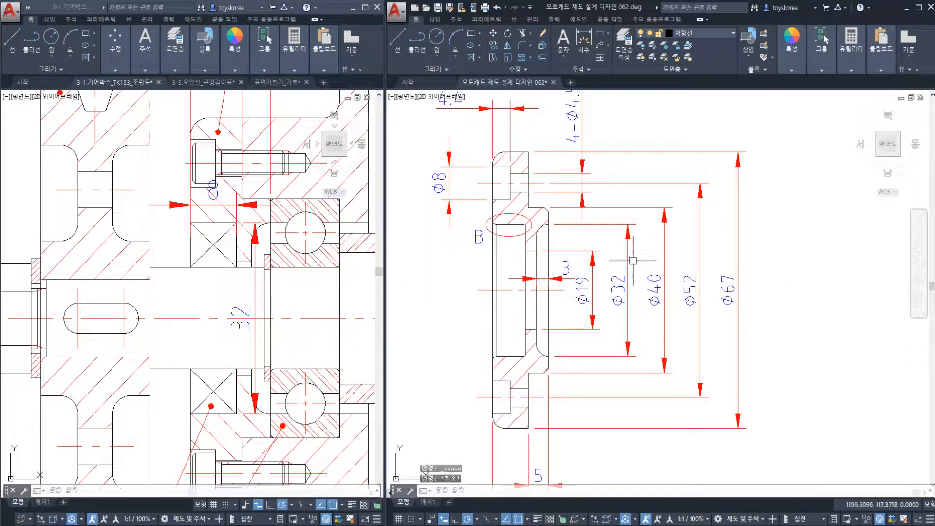
click(663, 270)
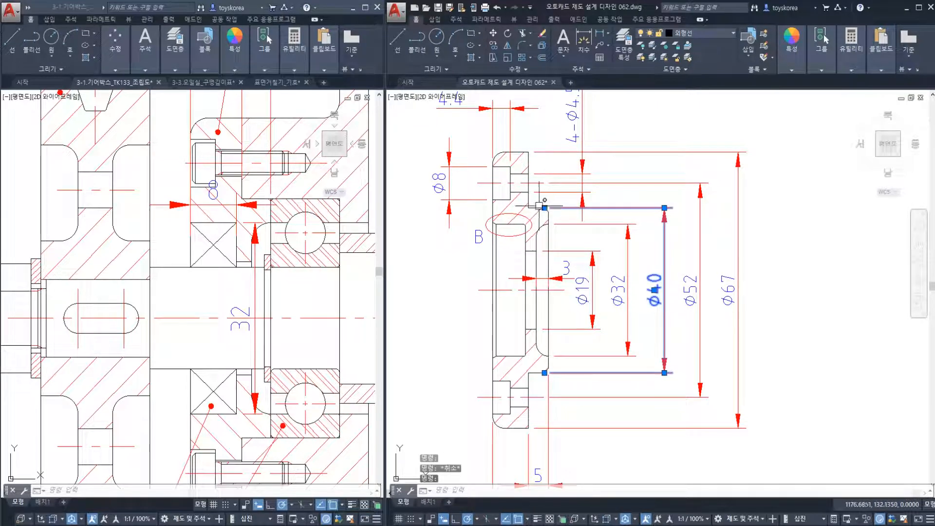
key(Escape)
scroll(602, 226, down, 5)
middle_drag(414, 235, 660, 278)
scroll(439, 273, up, 10)
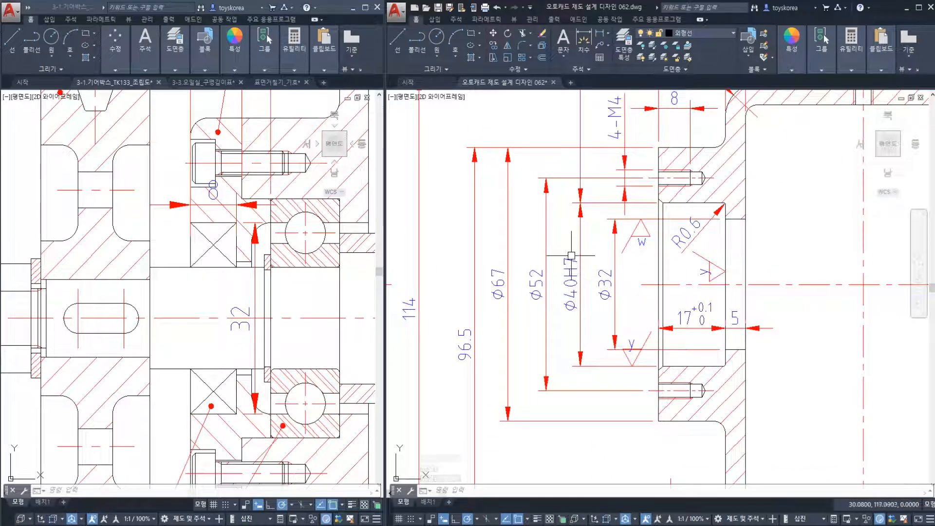
scroll(570, 253, down, 5)
scroll(573, 256, up, 2)
scroll(576, 258, down, 1)
scroll(576, 258, down, 5)
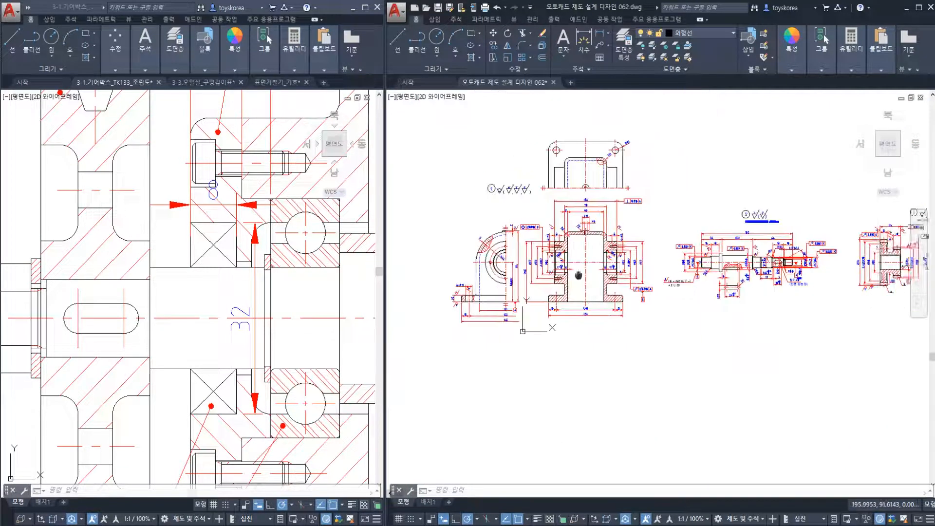
scroll(488, 263, up, 1)
click(268, 239)
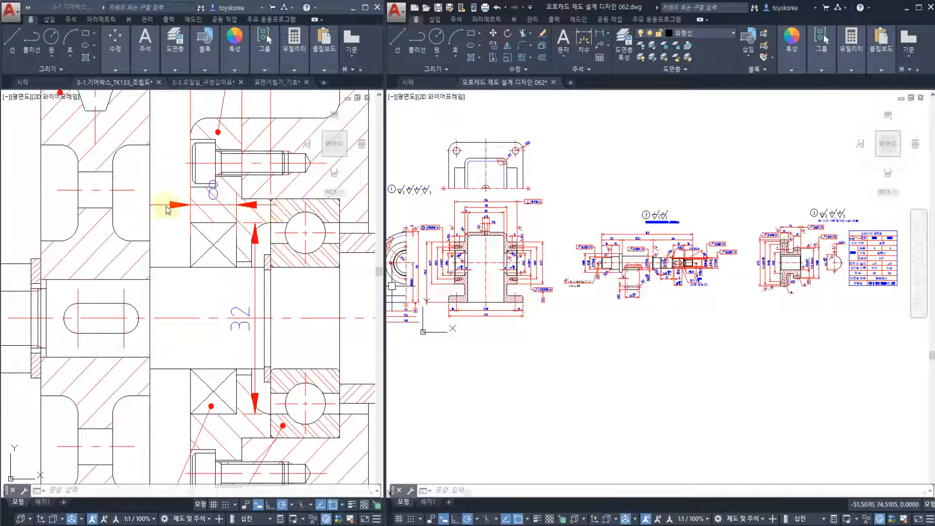
middle_drag(811, 300, 485, 308)
click(305, 262)
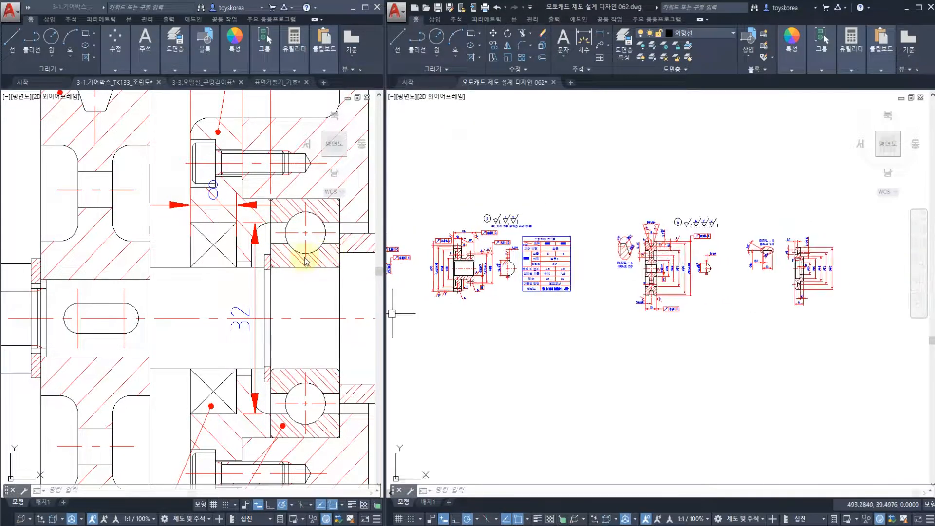
scroll(755, 313, up, 5)
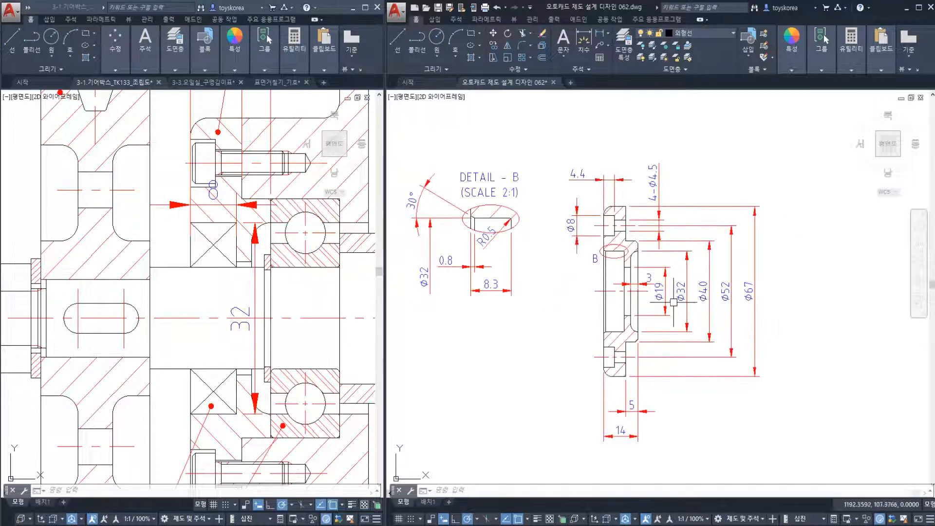
scroll(704, 297, up, 2)
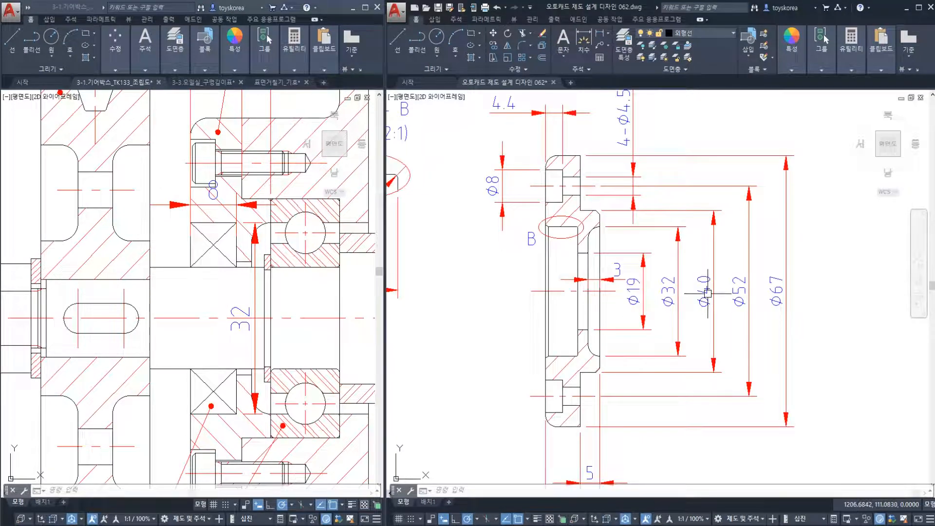
Add the fit tolerance h6 after the Ø40 dimension text on the cover's spigot.
click(705, 293)
double_click(704, 292)
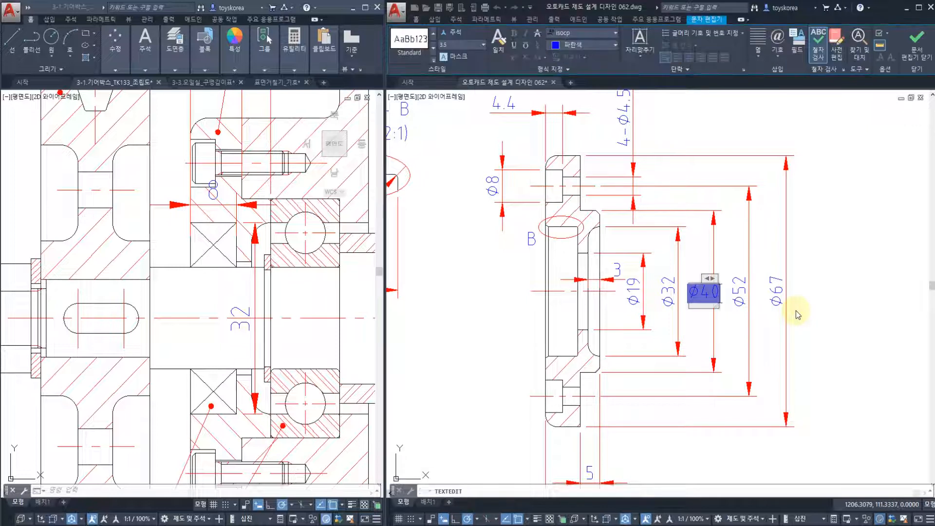
key(End)
text(H)
key(BackSpace)
text(h6)
click(823, 344)
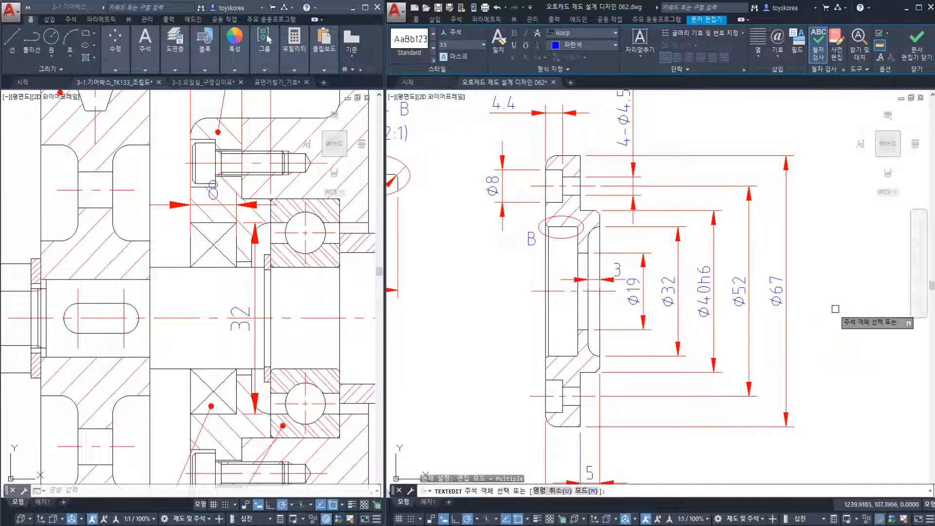
key(Escape)
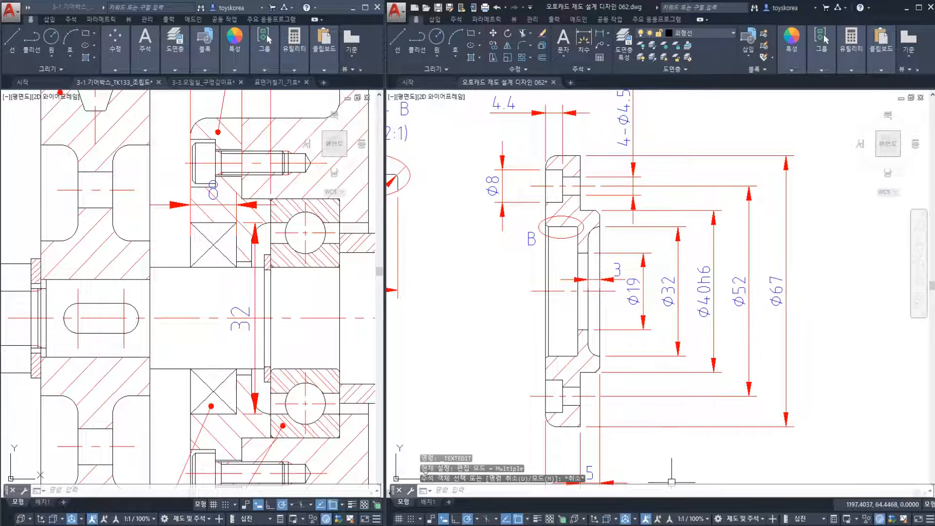
Switch to the ALSee reference images, check the shaft class paired with an H7 hole in the fit tolerance table, and minimize the viewer.
key(alt+Tab)
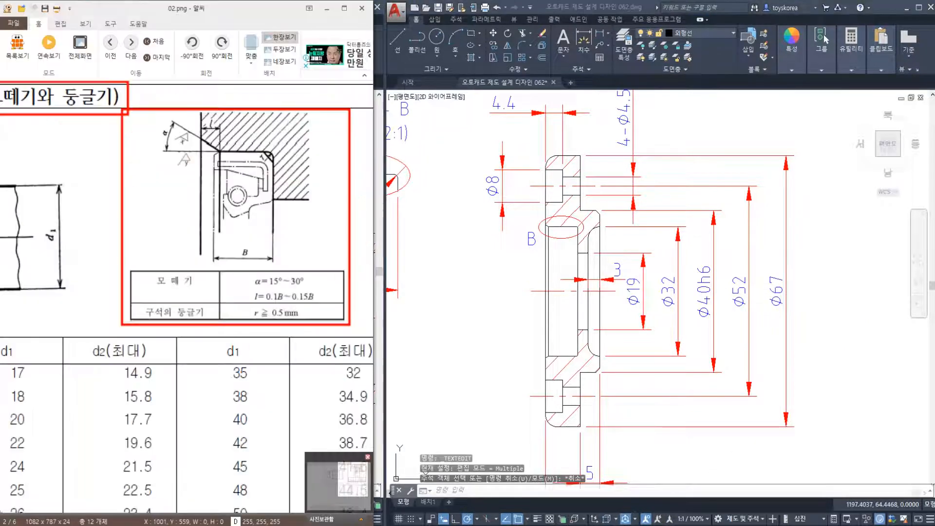
click(111, 42)
click(110, 43)
click(111, 43)
click(111, 43)
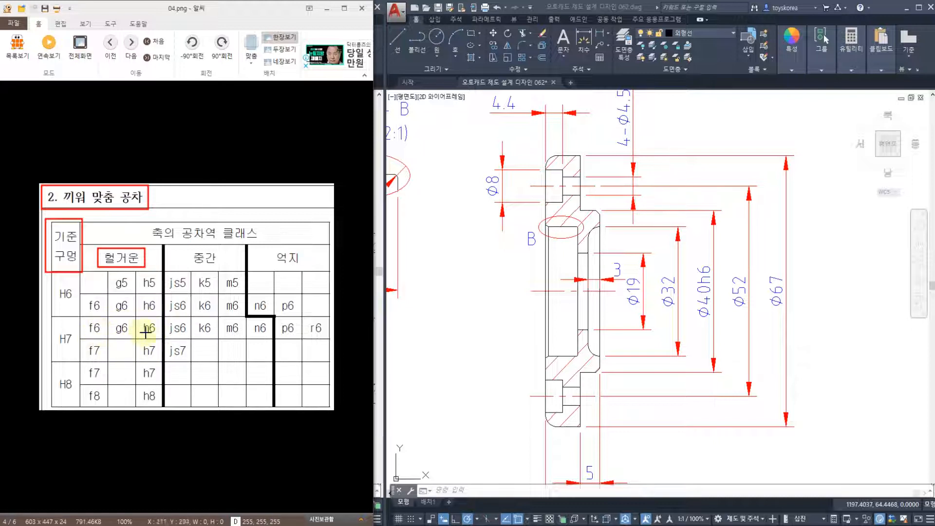
drag(137, 321, 163, 335)
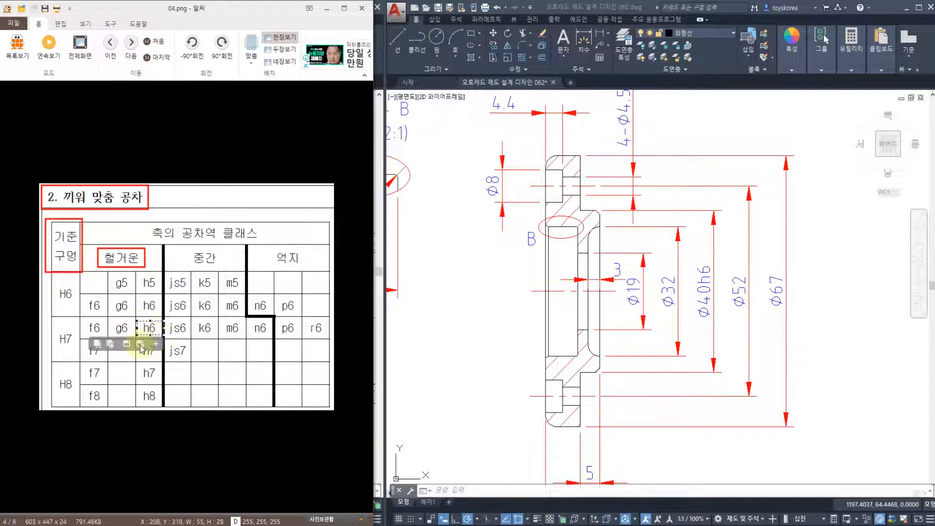
click(325, 9)
click(704, 291)
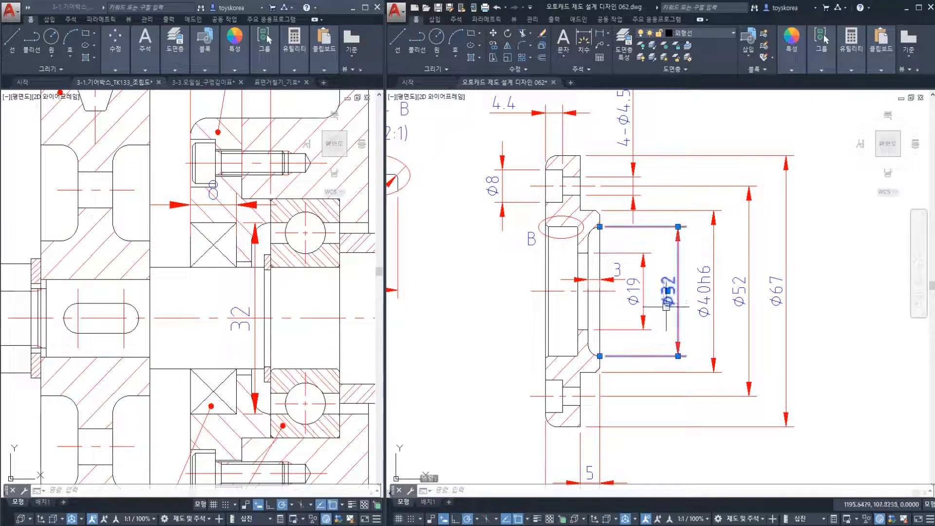
key(Escape)
click(704, 291)
key(Escape)
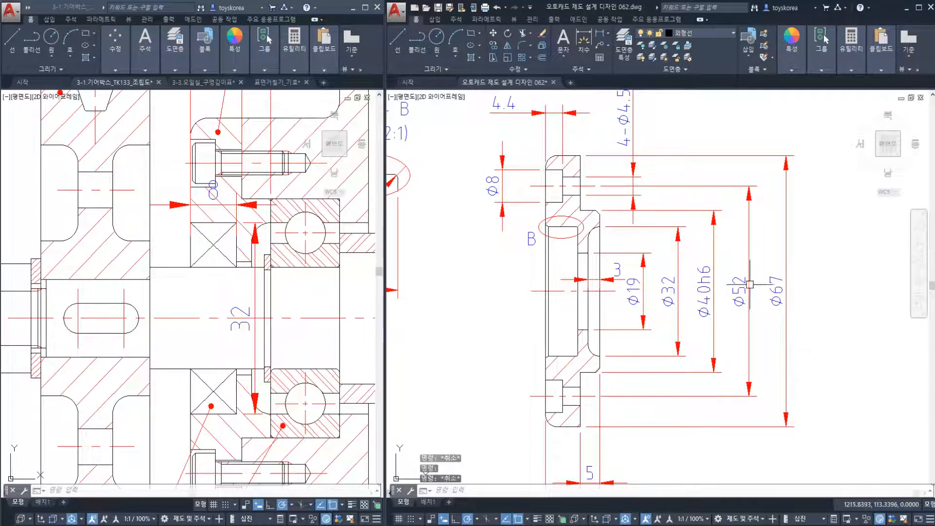
click(748, 288)
click(778, 284)
key(Escape)
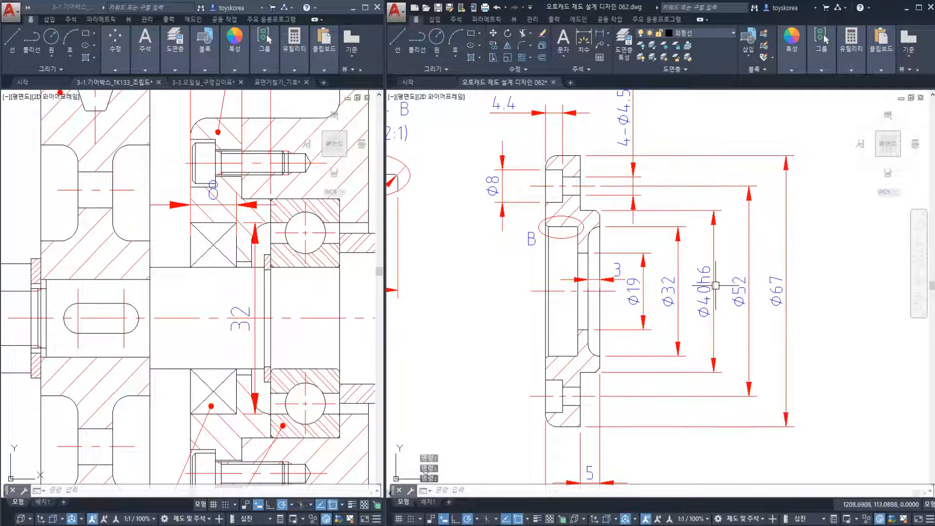
click(669, 291)
click(633, 291)
click(794, 314)
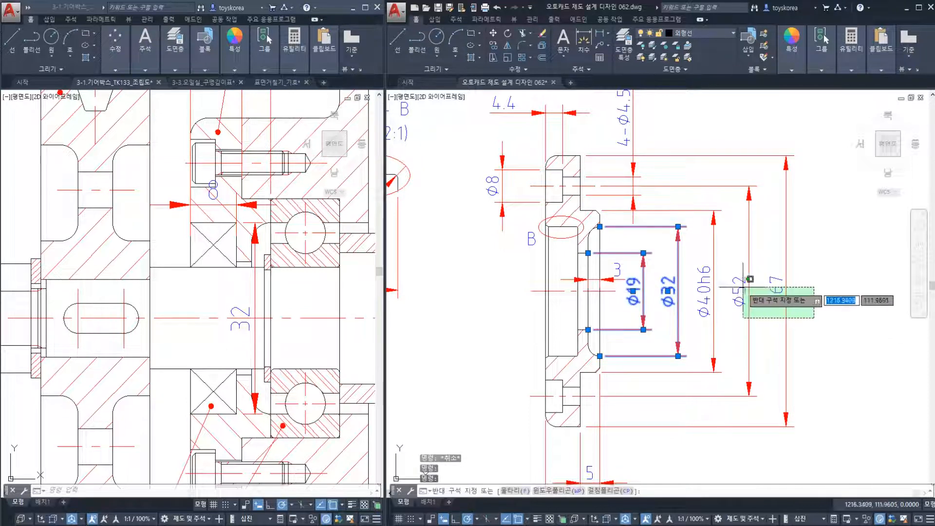
key(Escape)
mouse_move(480, 310)
middle_down()
mouse_move(673, 313)
mouse_move(711, 369)
middle_up()
key(Escape)
Check the Ø32 dimension in detail B and bring up the oil seal mounting table in the ALSee reference images.
click(504, 347)
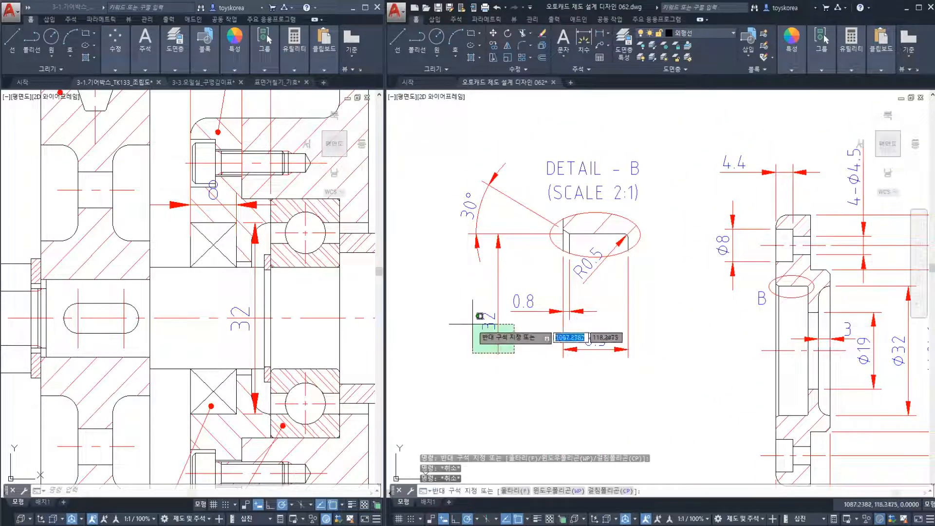
click(476, 317)
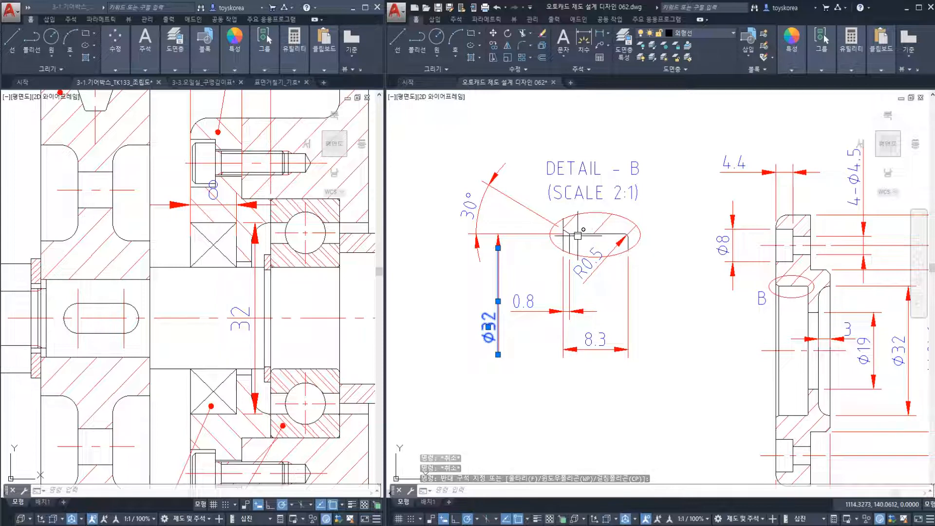
click(629, 493)
key(Escape)
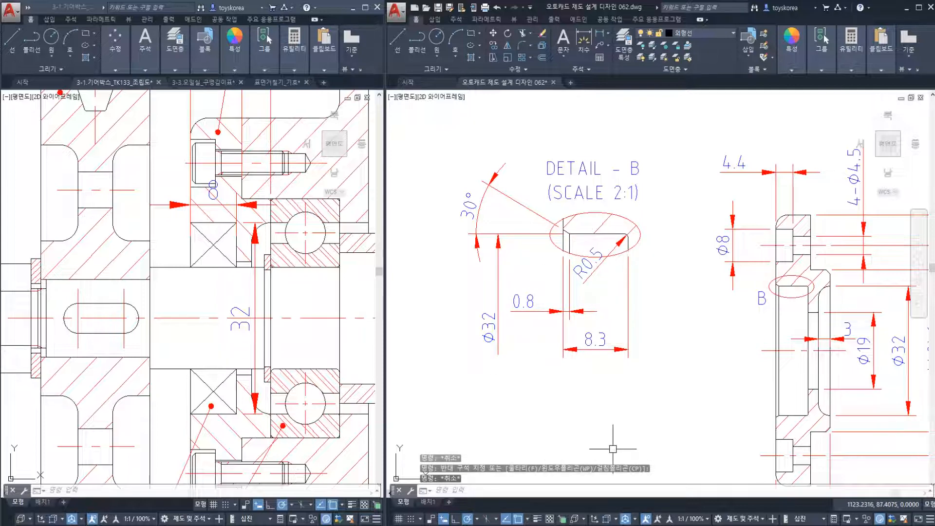
key(alt+Tab)
click(132, 53)
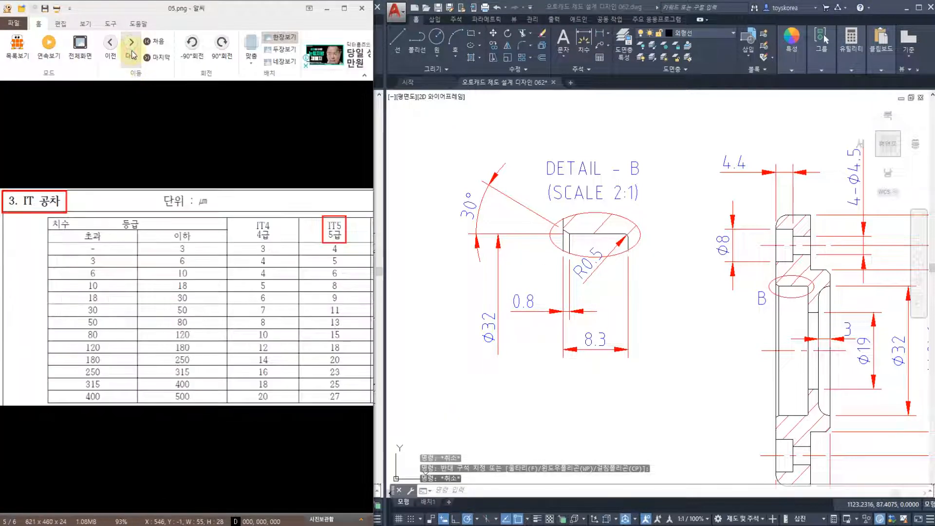
click(132, 53)
click(132, 52)
click(132, 53)
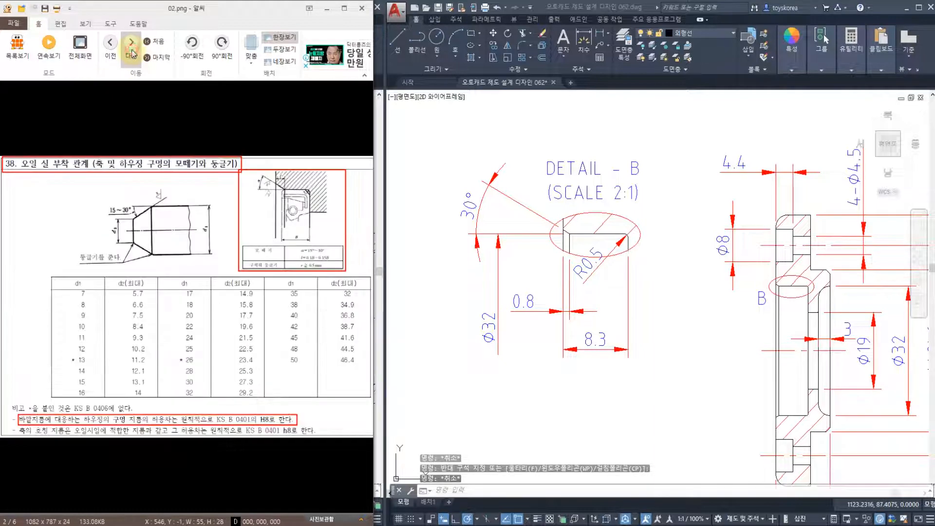
click(132, 53)
click(110, 51)
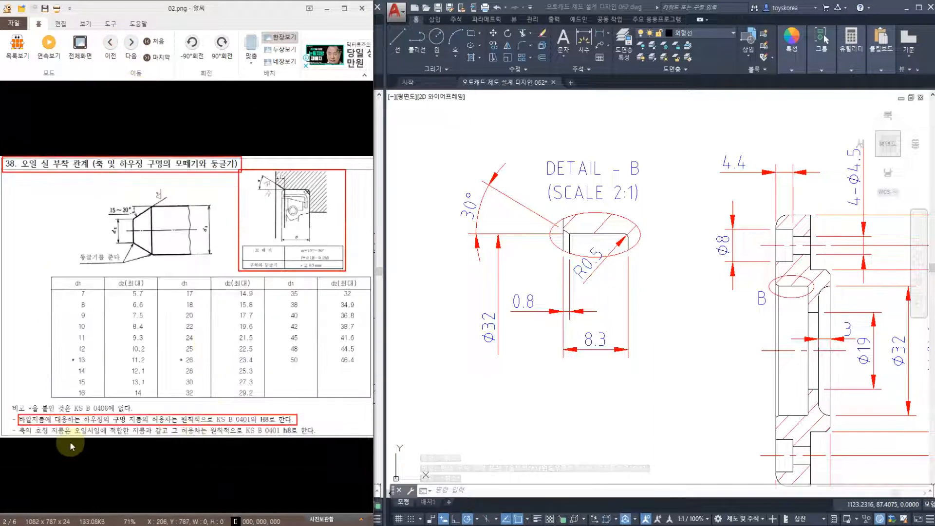
Enlarge the oil seal mounting table and read the note on the housing hole's diameter tolerance.
scroll(72, 446, up, 1)
drag(113, 406, 126, 391)
drag(80, 448, 118, 447)
scroll(125, 477, right, 4)
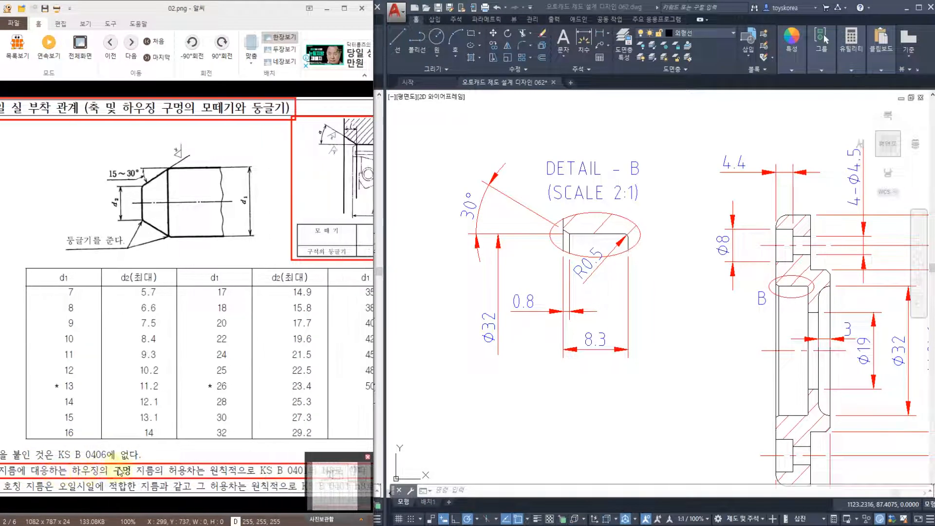
drag(154, 475, 146, 475)
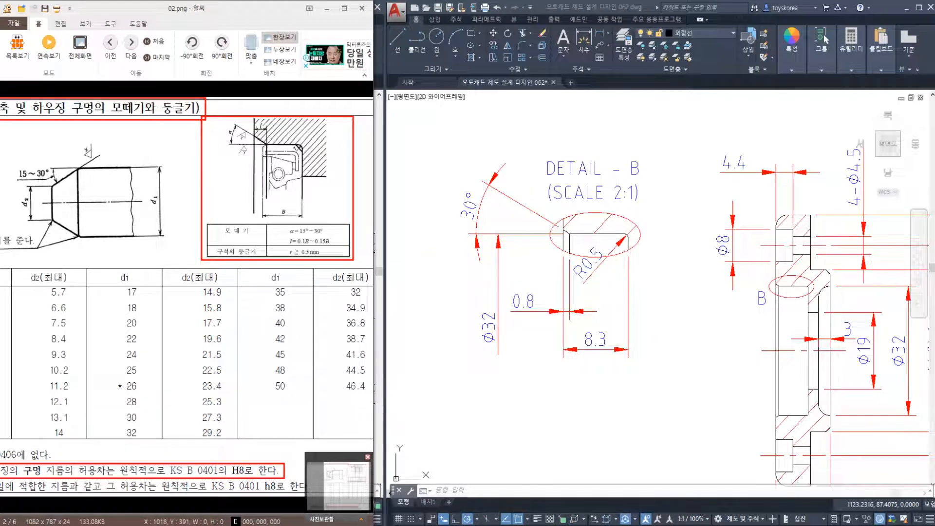
key(alt+Tab)
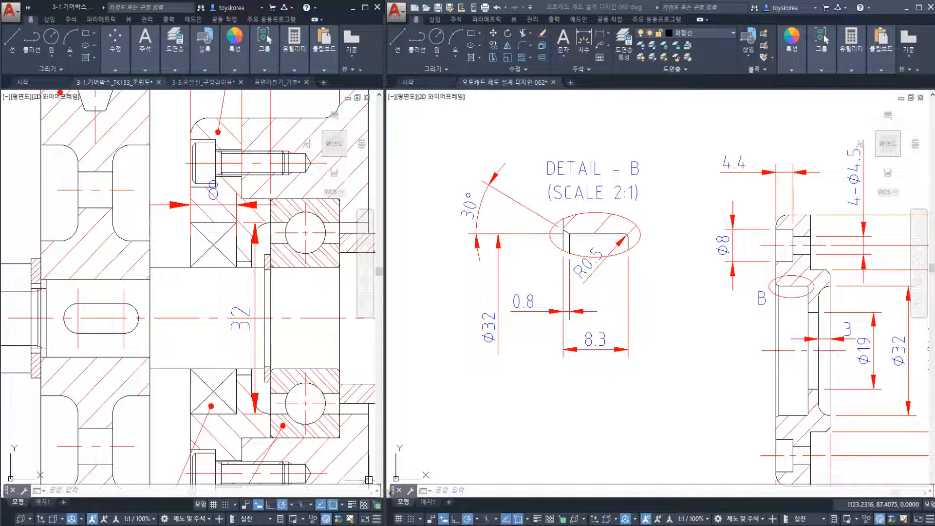
key(alt+Tab)
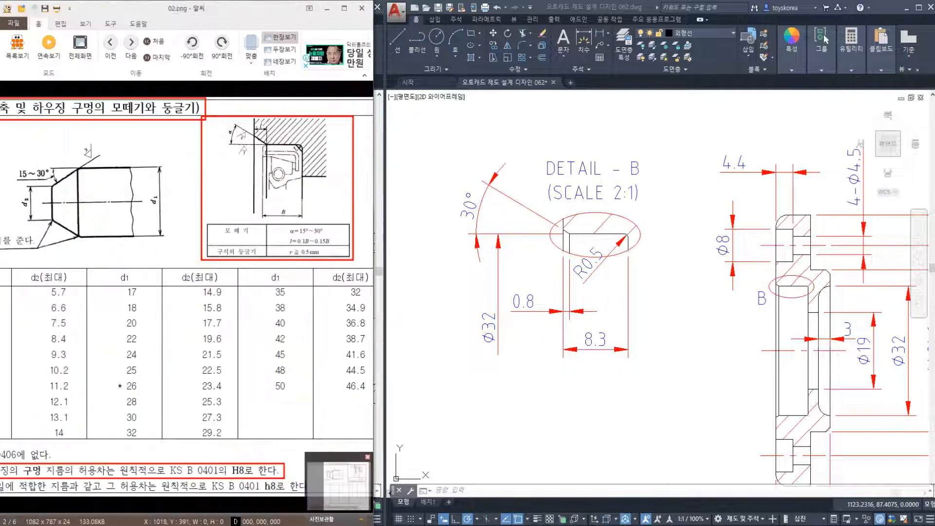
drag(132, 441, 183, 441)
scroll(185, 444, left, 2)
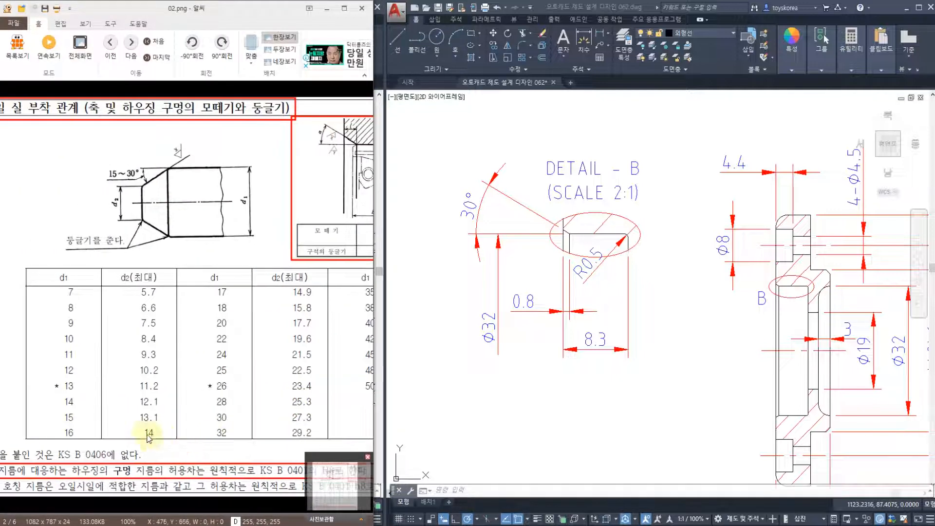
scroll(195, 448, right, 4)
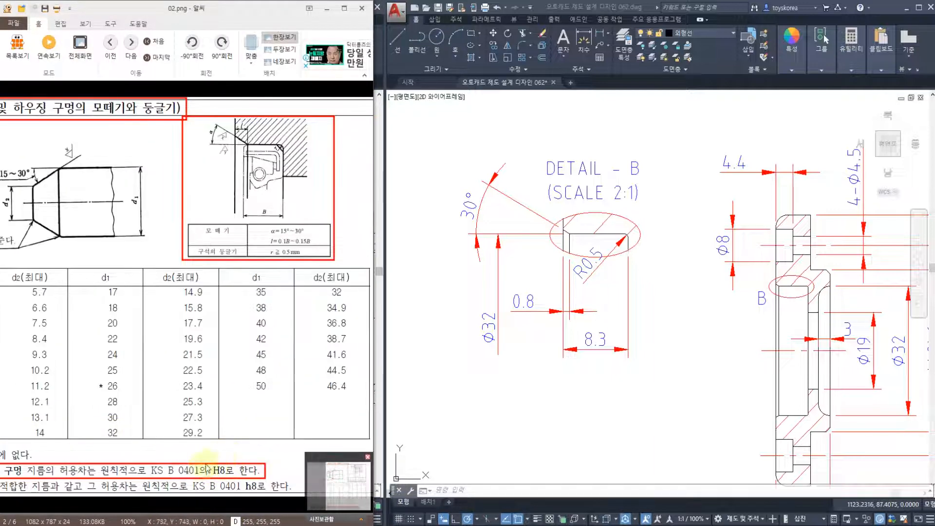
Return to the drawing, add the tolerance H8 after the Ø32 dimension text in detail B, and save the drawing.
click(530, 404)
scroll(495, 325, up, 2)
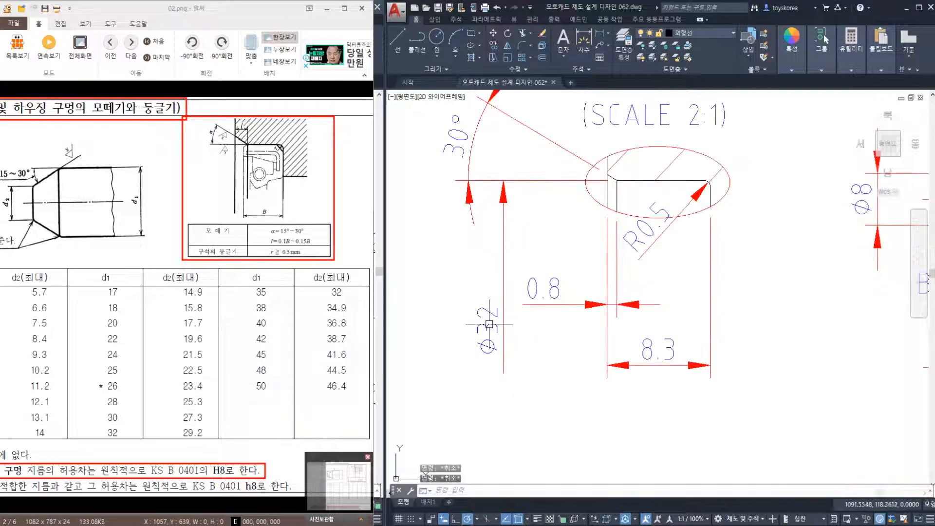
double_click(493, 331)
text(H8)
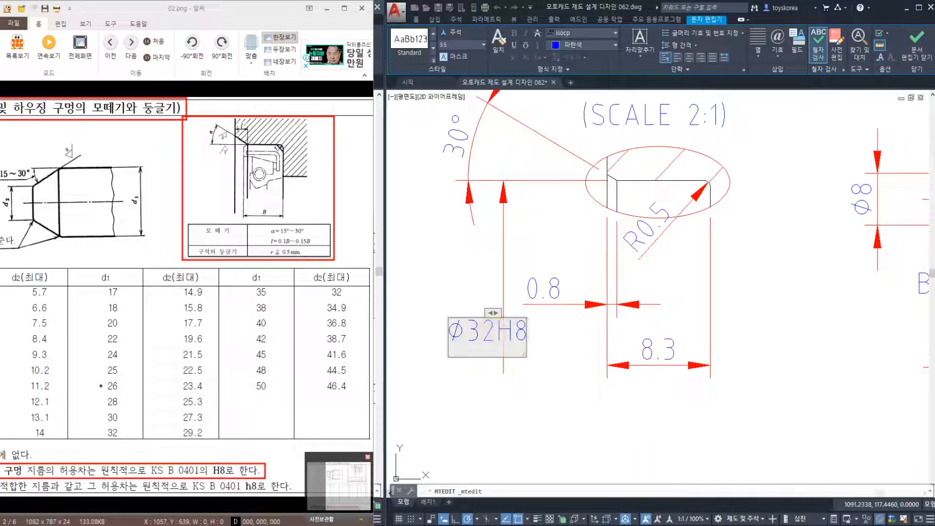
key(Escape)
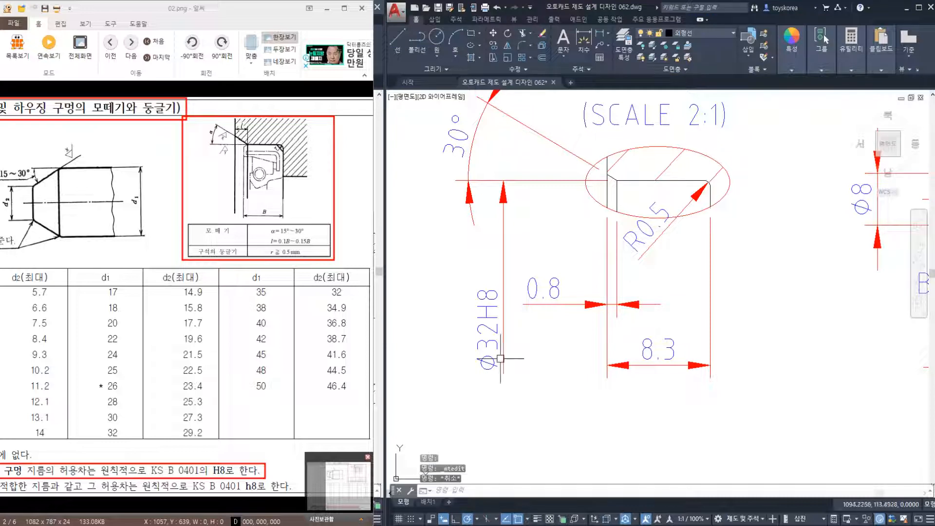
scroll(474, 325, down, 2)
click(509, 368)
click(473, 327)
key(Escape)
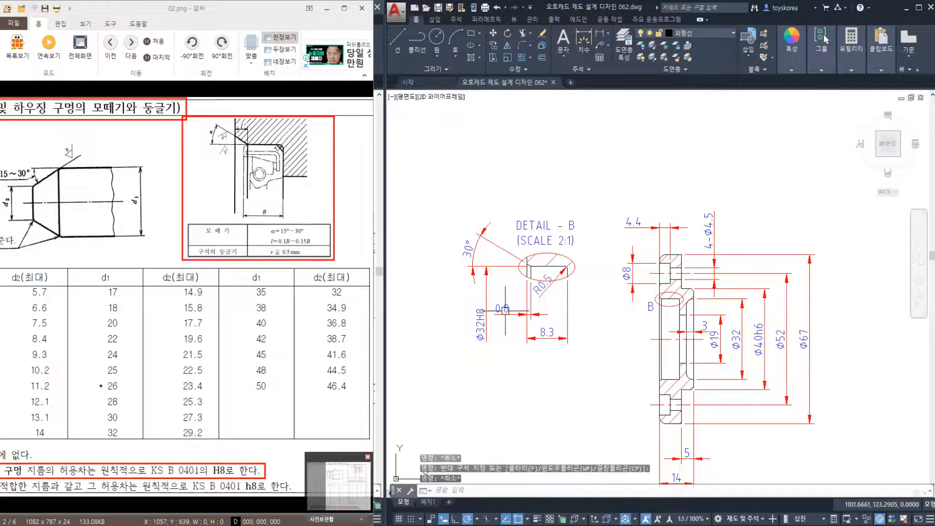
key(ctrl+s)
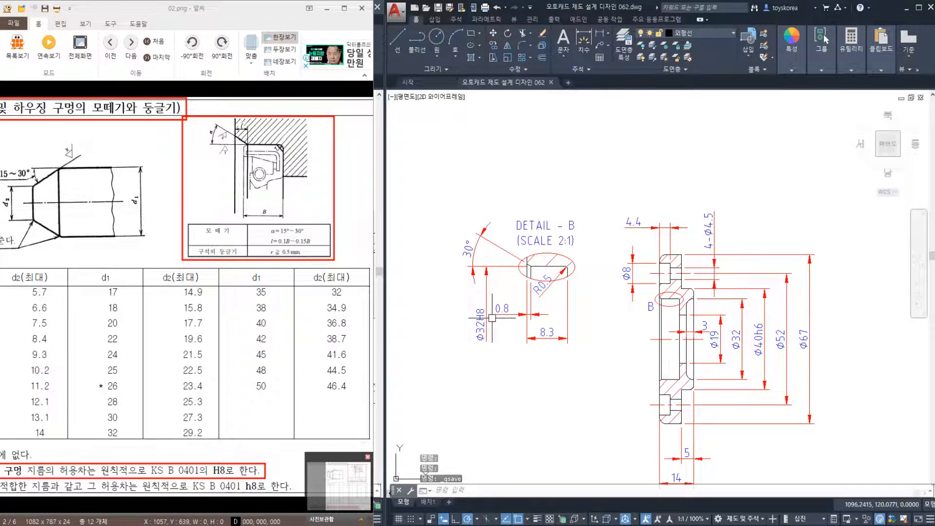
Examine the cover's 5 mm spigot length and the housing bore's 17 mm depth tolerance, and bring the assembly drawing back into view.
middle_drag(626, 365, 595, 323)
scroll(632, 380, up, 2)
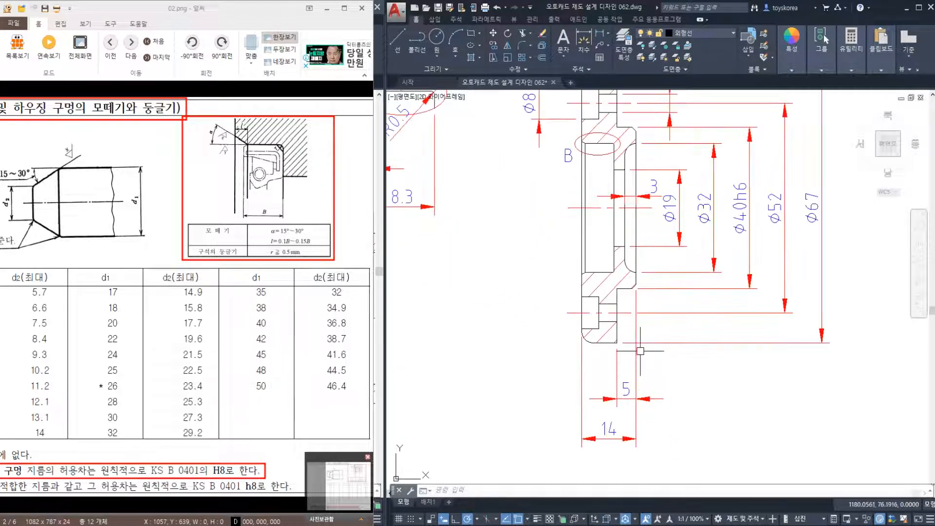
scroll(619, 352, down, 3)
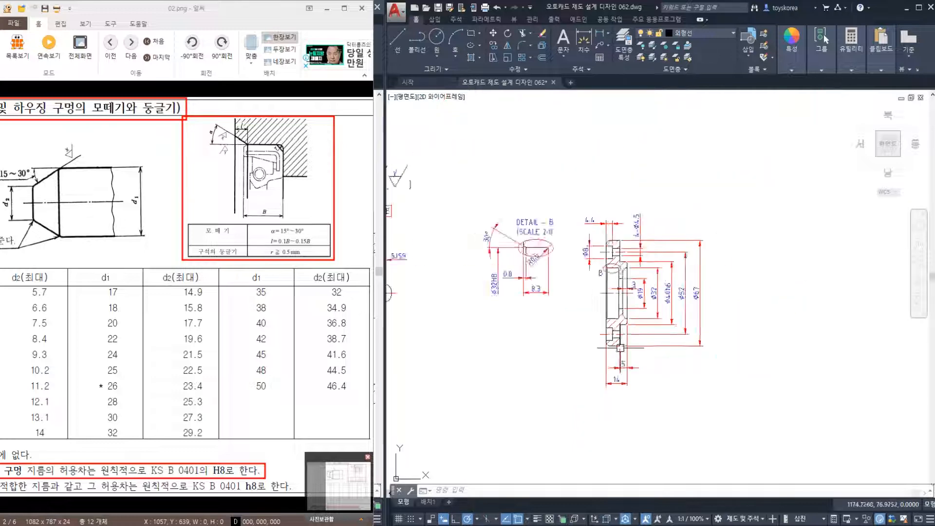
middle_drag(576, 349, 684, 342)
scroll(750, 362, up, 1)
scroll(715, 355, down, 1)
middle_drag(594, 328, 775, 319)
middle_drag(429, 327, 609, 326)
middle_drag(499, 328, 712, 326)
middle_drag(526, 319, 735, 317)
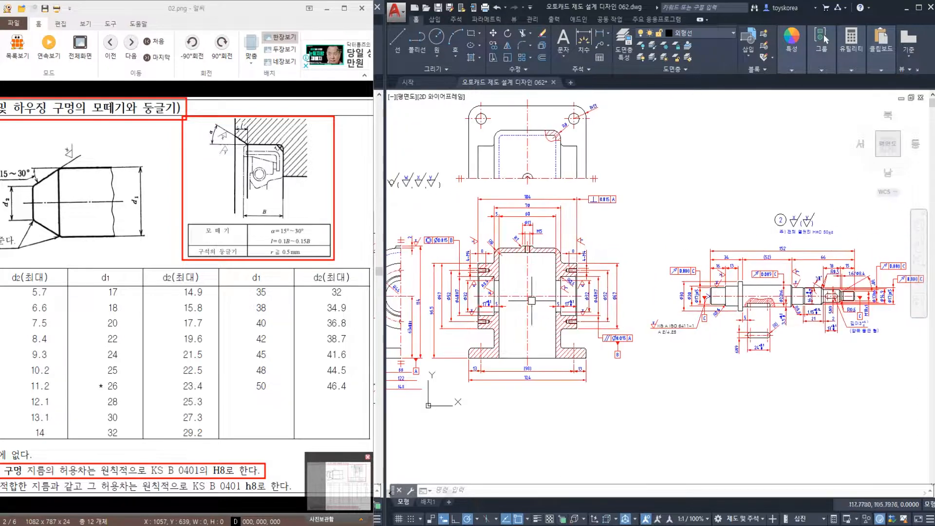
middle_drag(489, 293, 568, 295)
scroll(571, 305, up, 3)
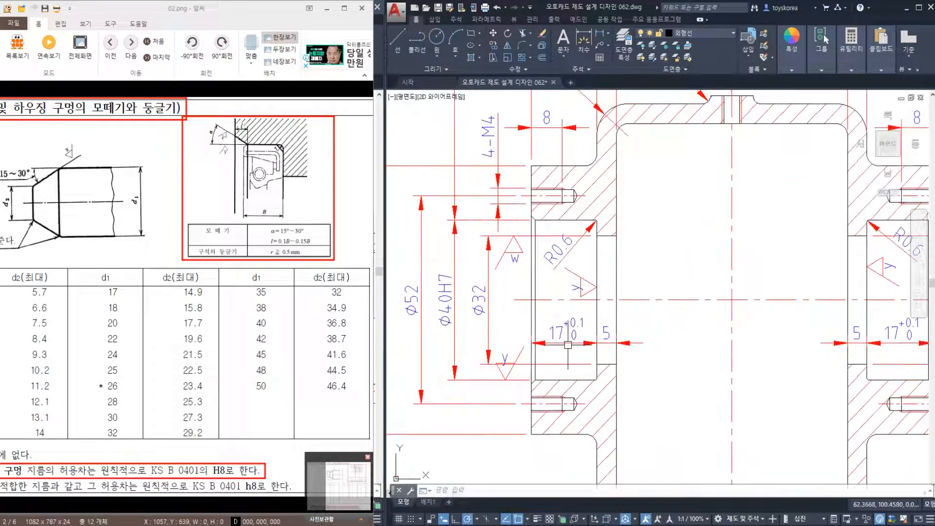
scroll(569, 341, up, 2)
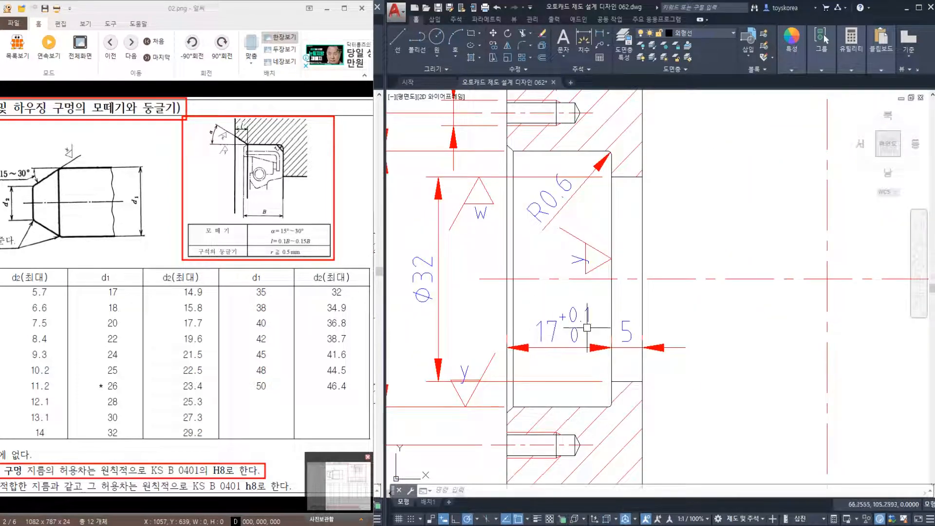
scroll(575, 305, down, 4)
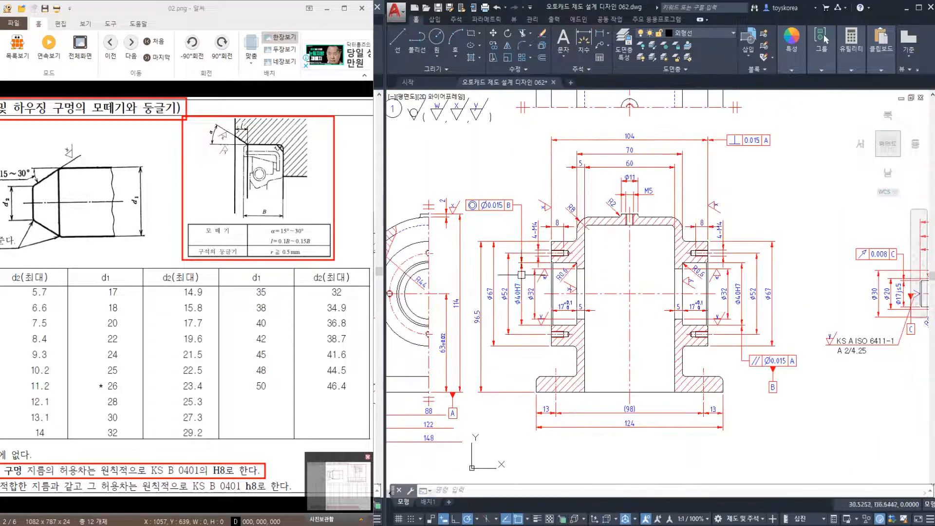
scroll(574, 280, up, 1)
scroll(624, 356, up, 2)
scroll(614, 342, up, 2)
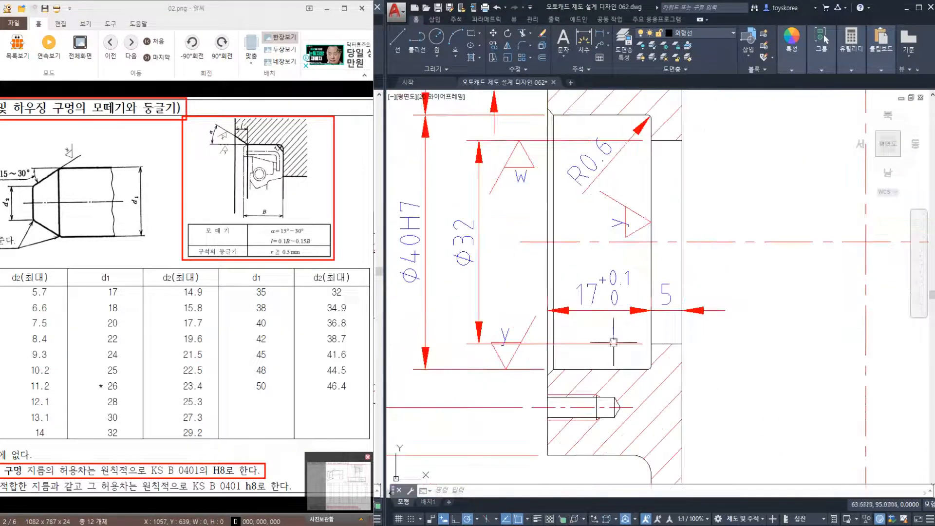
middle_drag(580, 351, 566, 344)
scroll(596, 330, down, 1)
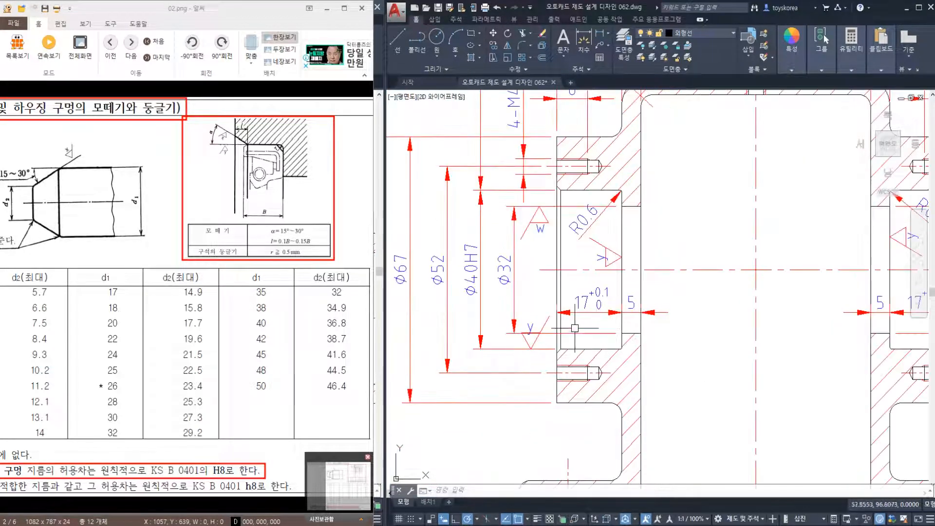
scroll(594, 310, up, 3)
scroll(590, 306, down, 2)
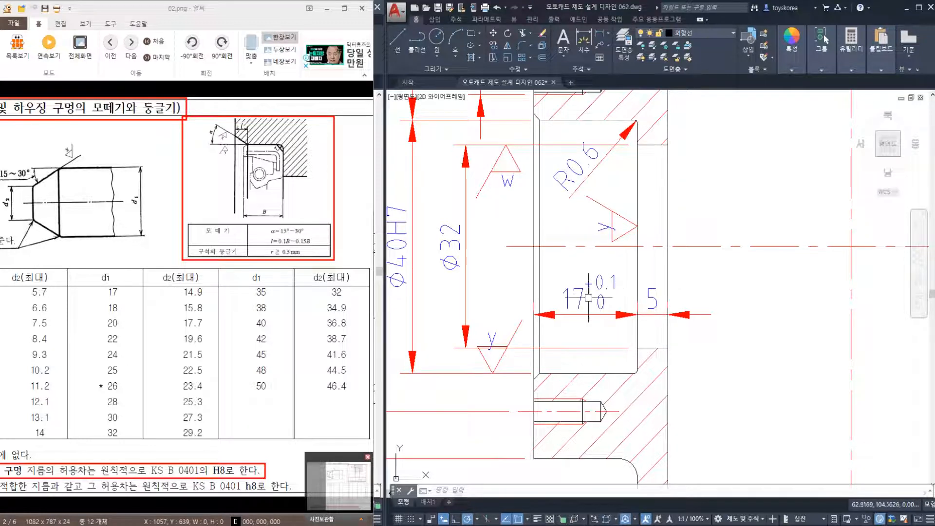
click(377, 503)
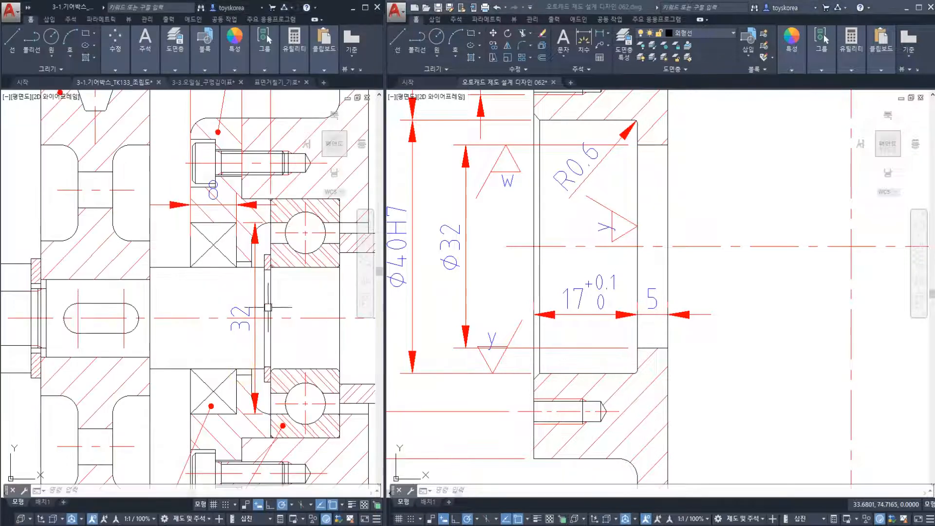
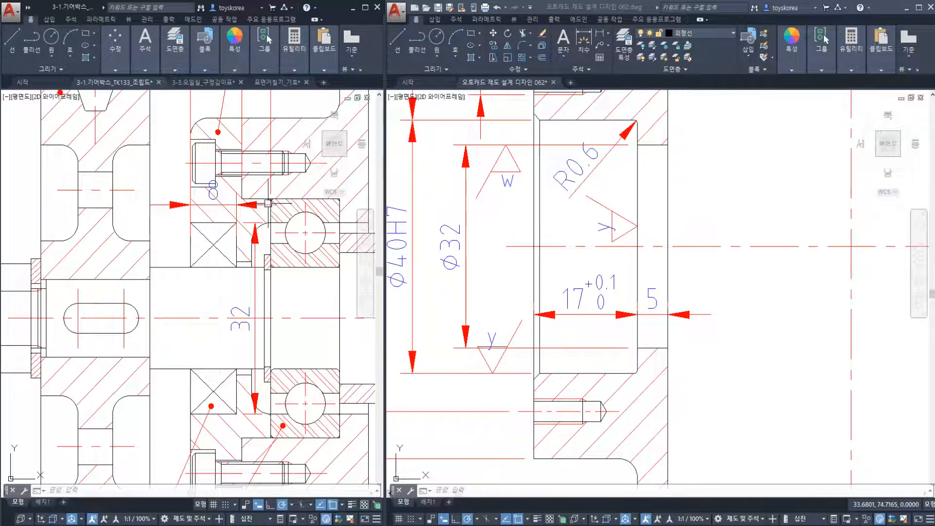
Save the drawing and add a stacked tolerance of 0 over -0.1 to the cover's 5 mm spigot length dimension.
click(662, 292)
key(ctrl+s)
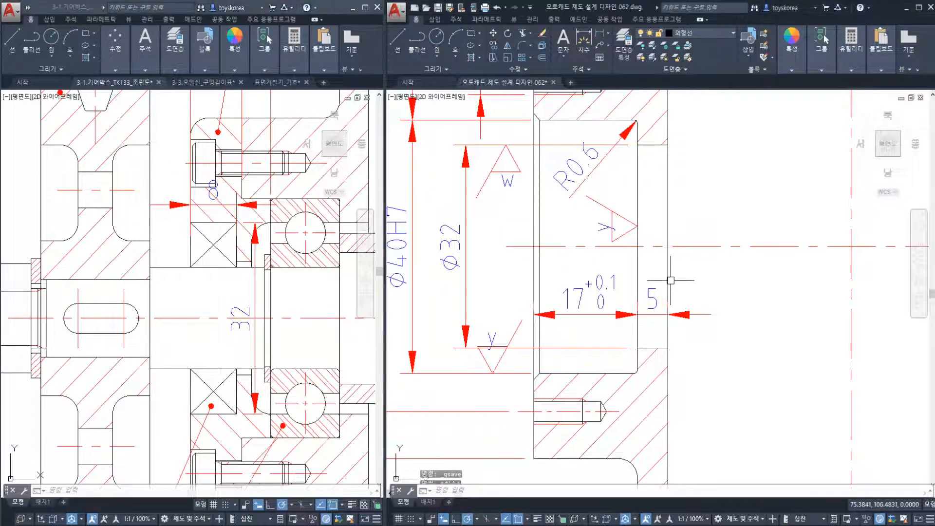
scroll(671, 280, down, 10)
middle_drag(547, 309, 532, 363)
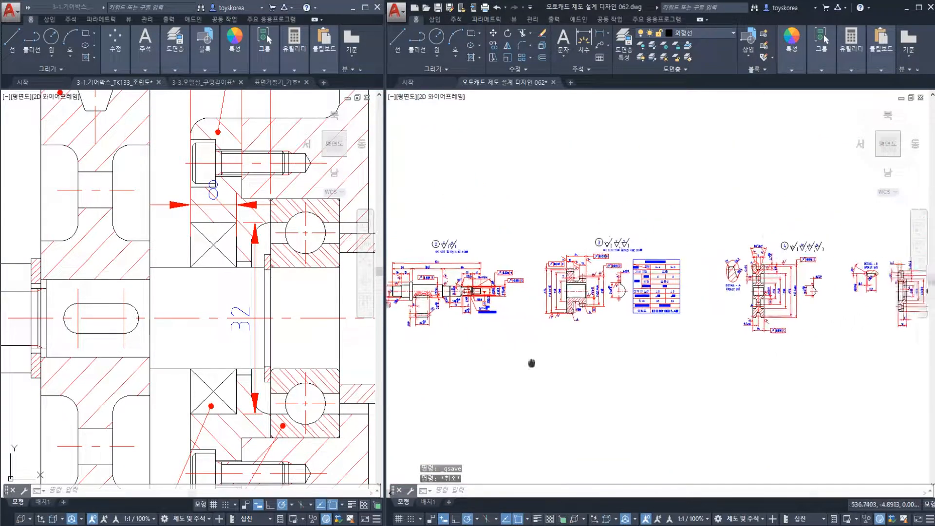
scroll(553, 323, up, 10)
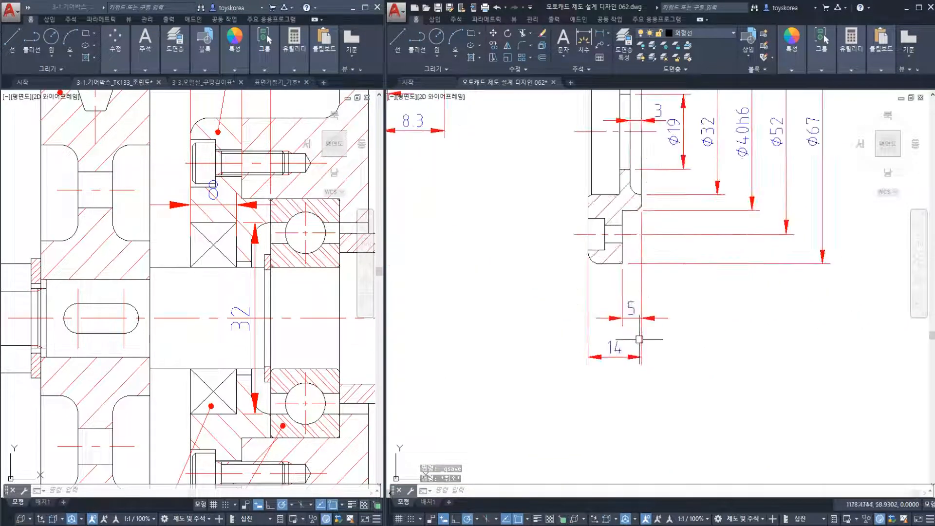
scroll(639, 339, up, 2)
double_click(647, 308)
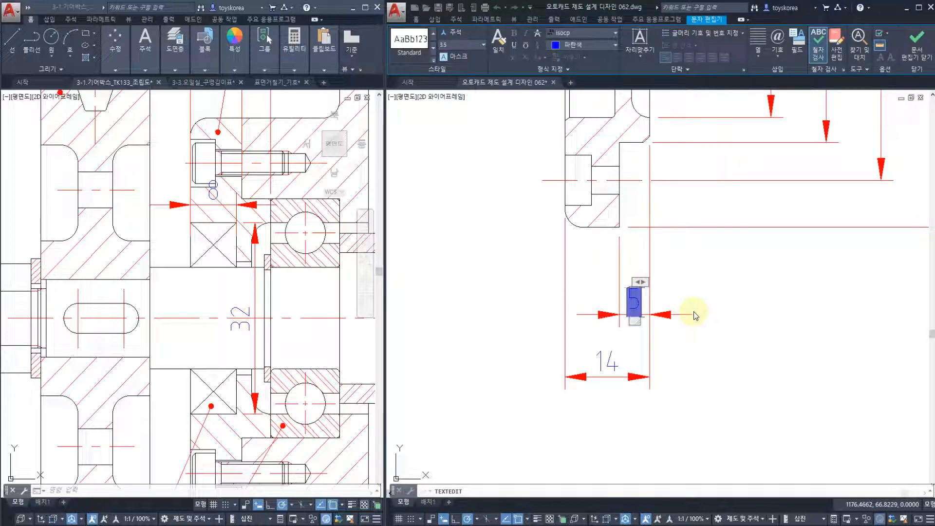
text(0)
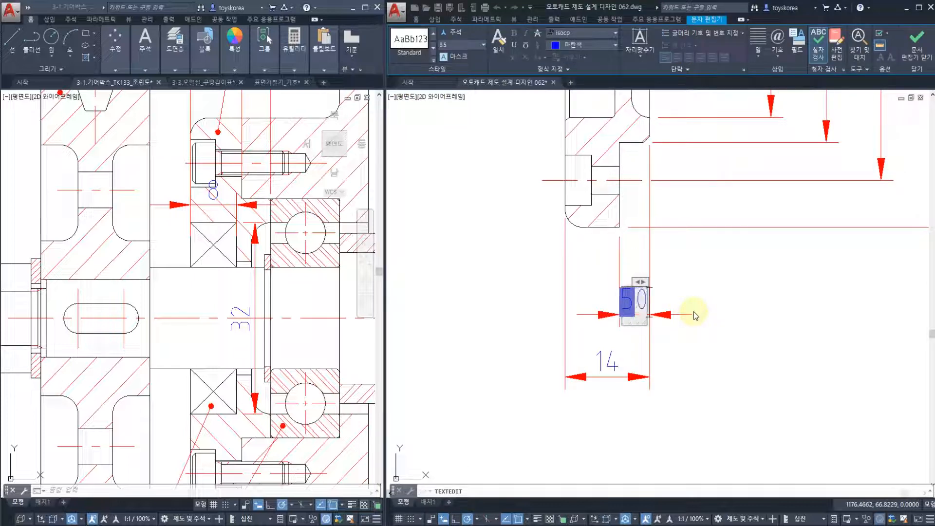
text(^-0.)
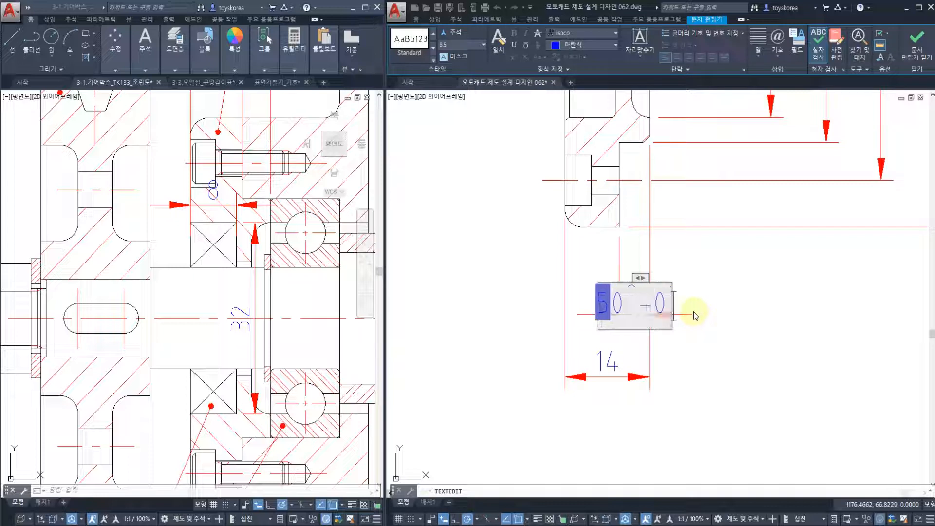
text(1)
double_click(638, 301)
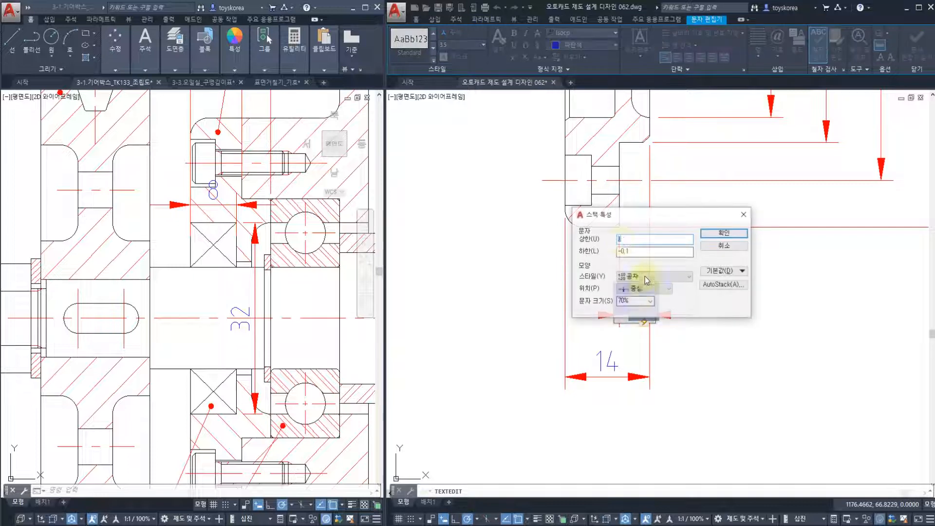
click(627, 241)
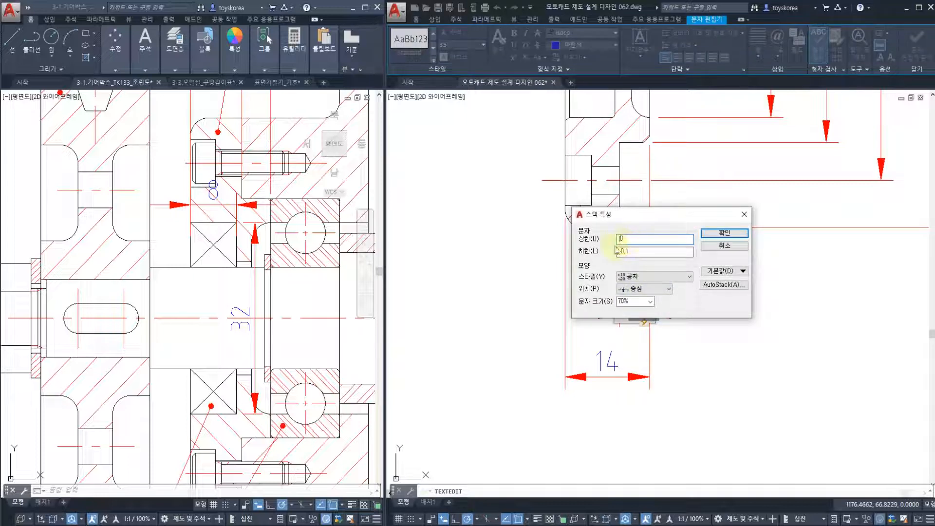
click(706, 237)
click(704, 282)
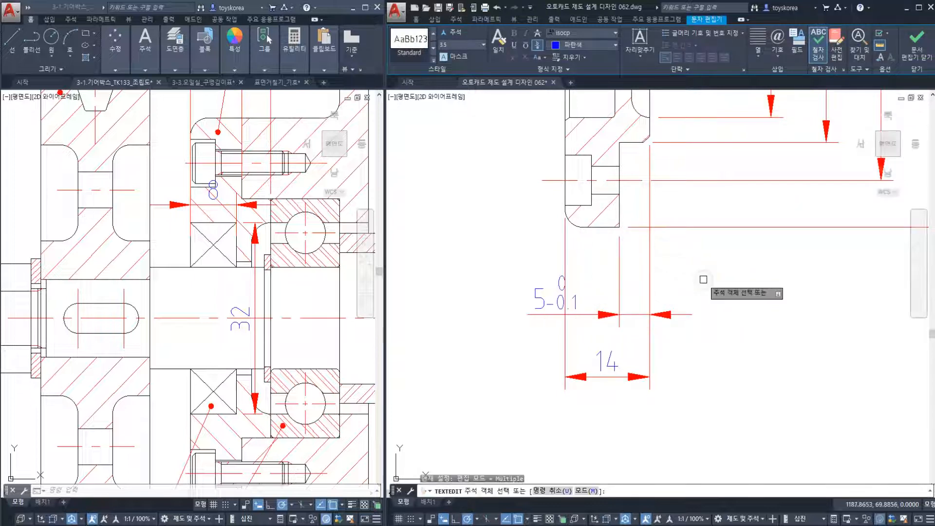
key(Escape)
Move the toleranced 5 mm dimension text outside the extension lines, past the spigot's end face, and save the drawing.
click(566, 301)
click(552, 293)
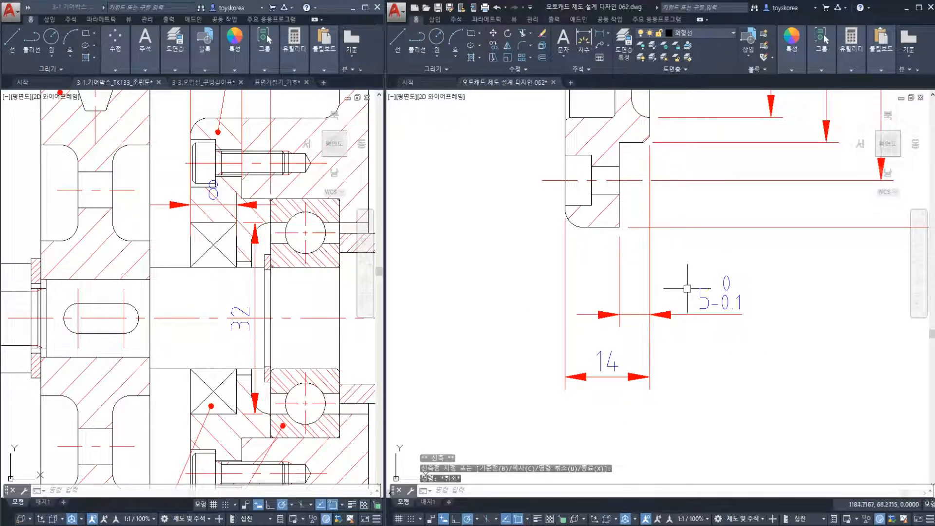
key(ctrl+s)
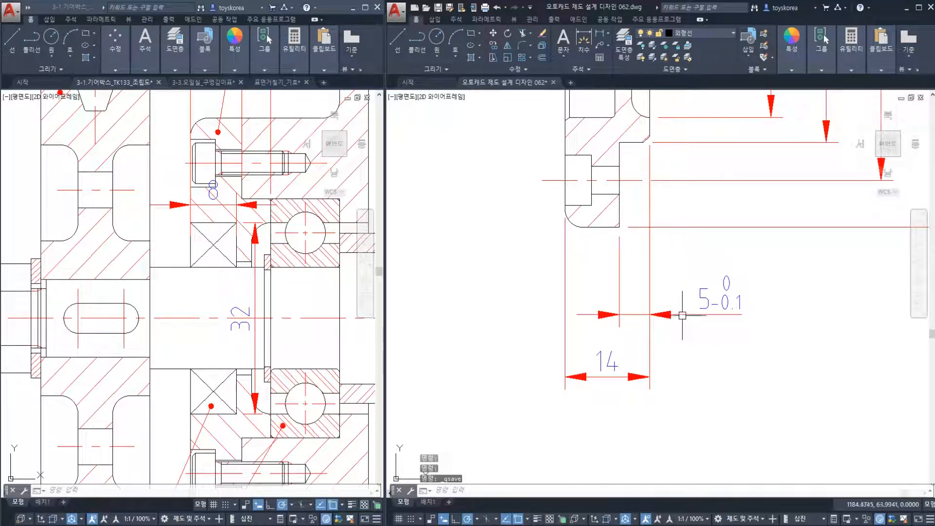
Bring the whole cover drawing into view, read the work notes in 작업내용 062.txt in Notepad, and return to the drawing.
scroll(679, 297, down, 5)
middle_drag(659, 233, 655, 319)
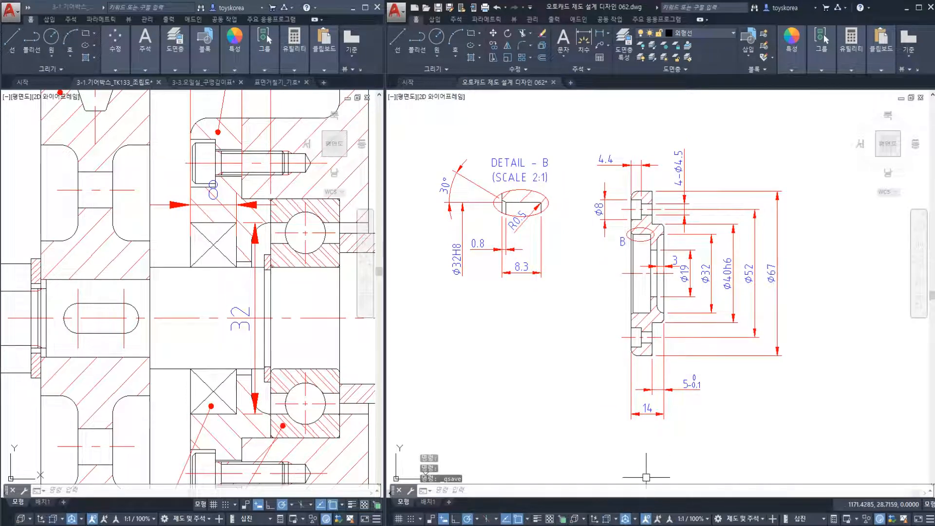
click(635, 524)
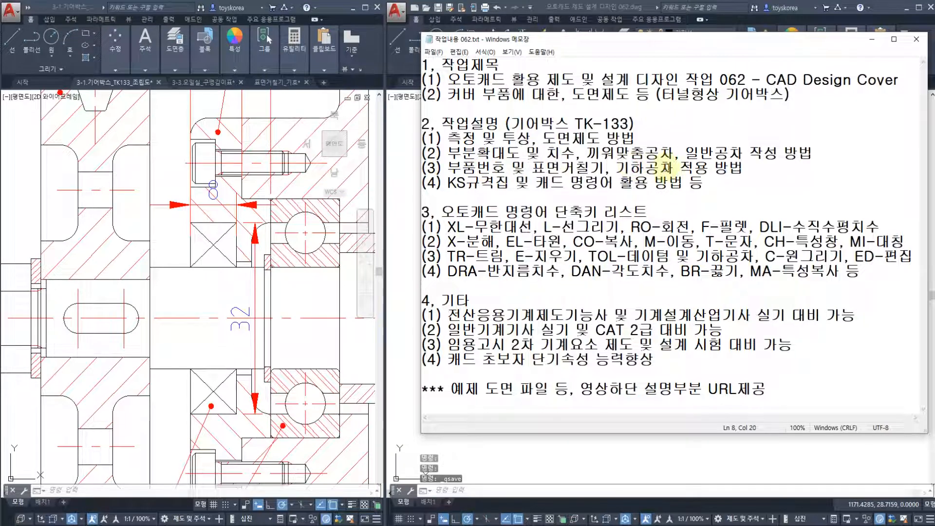
click(872, 39)
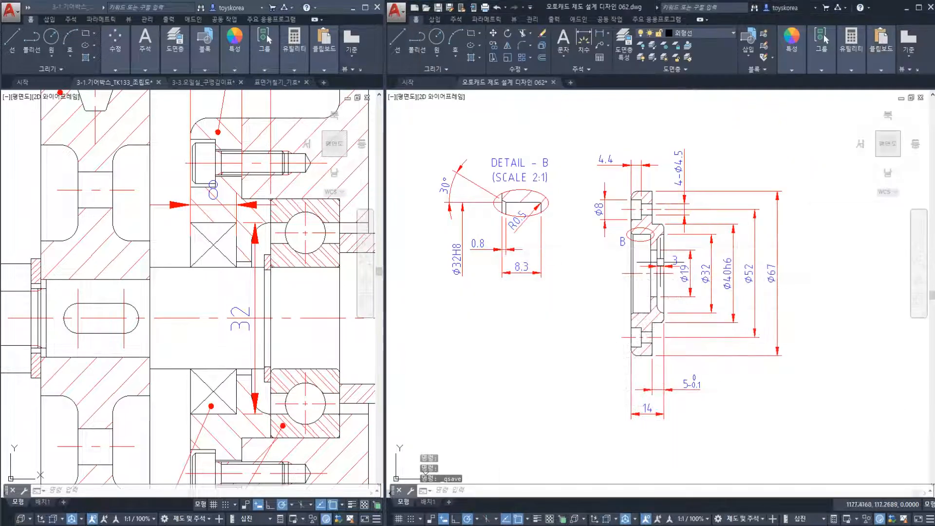
key(Escape)
scroll(657, 262, down, 1)
middle_drag(579, 251, 606, 294)
middle_drag(481, 235, 603, 253)
click(612, 245)
click(487, 200)
text(C)
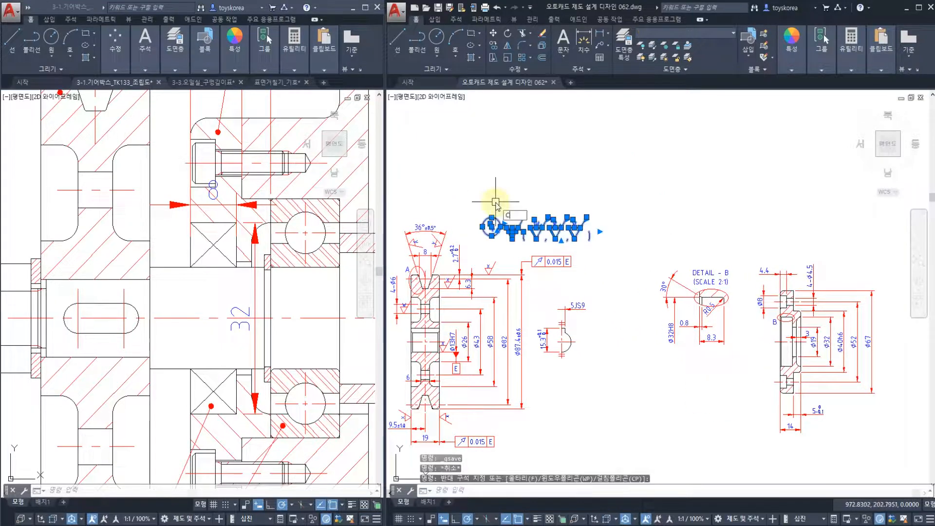
key(space)
key(Escape)
click(597, 240)
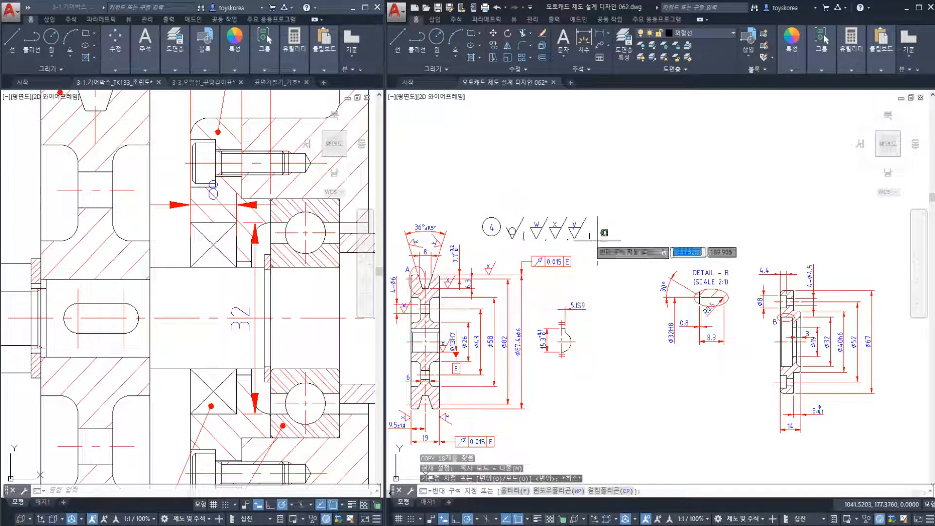
click(487, 218)
key(Escape)
key(Escape)
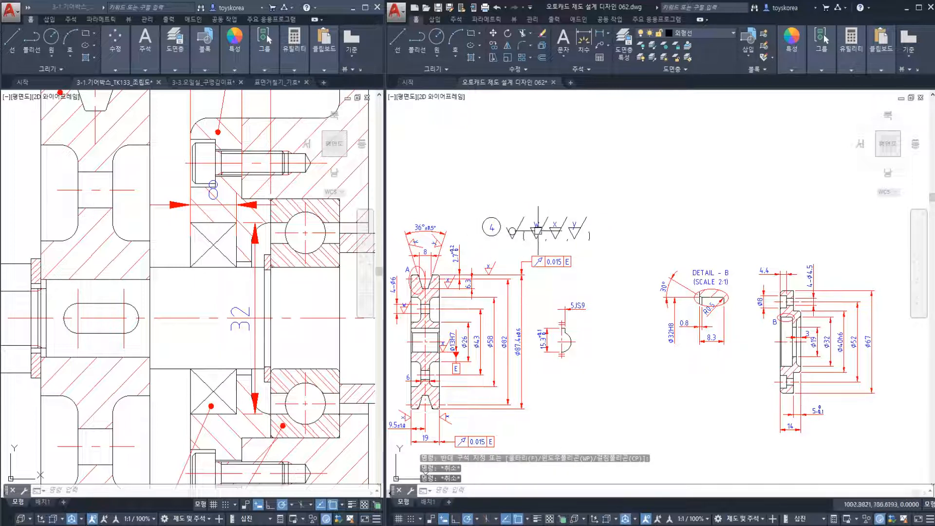
Look over the symbols in the surface roughness reference drawing and return to the gearbox assembly drawing.
click(277, 82)
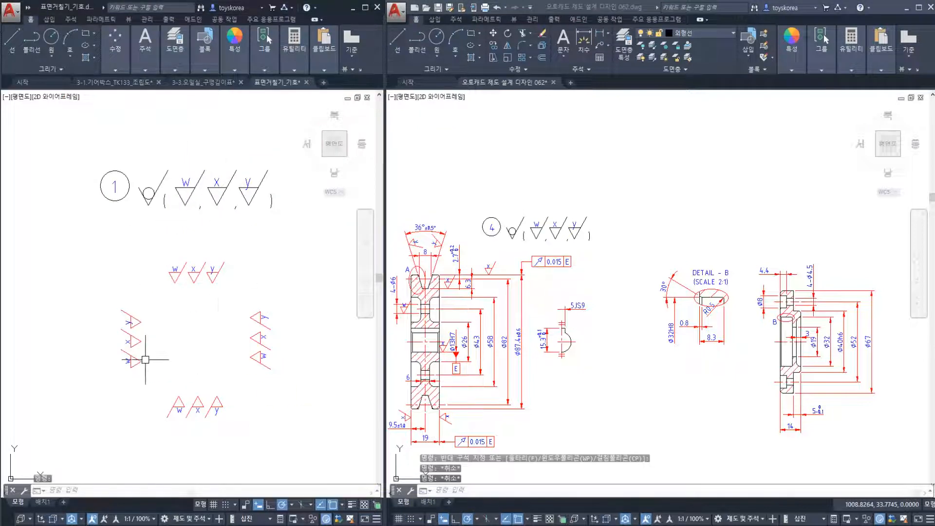
key(ctrl+Tab)
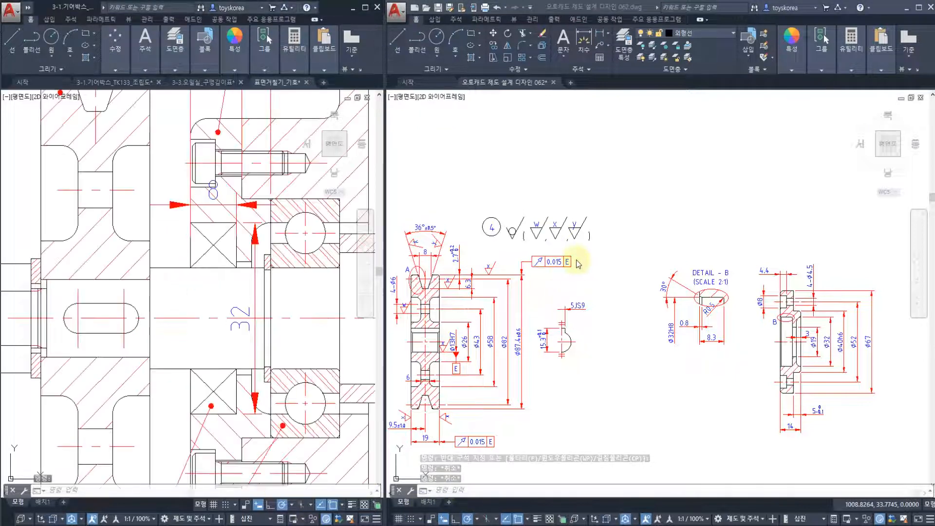
Copy part 4's number balloon and surface roughness symbol row horizontally to above the cover's section view.
click(609, 252)
click(624, 244)
click(476, 204)
text(co)
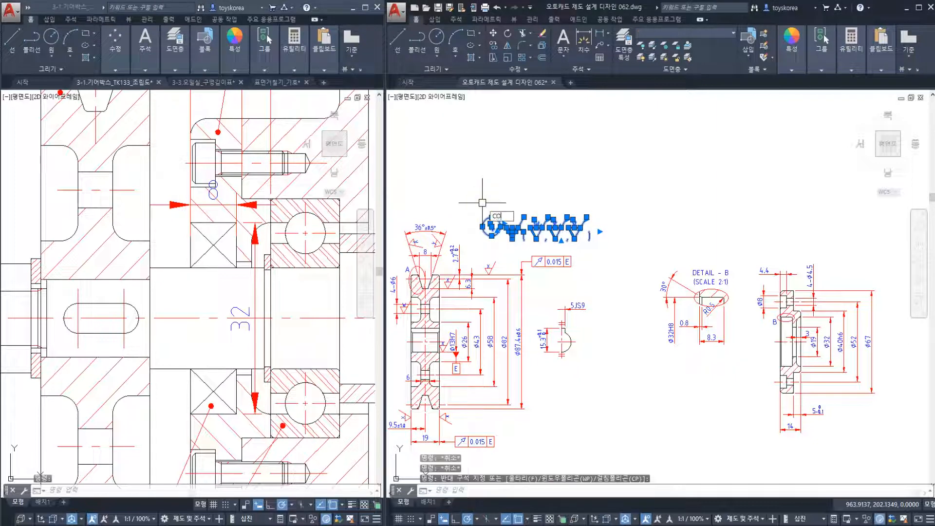
key(Return)
click(495, 203)
middle_drag(709, 205, 568, 203)
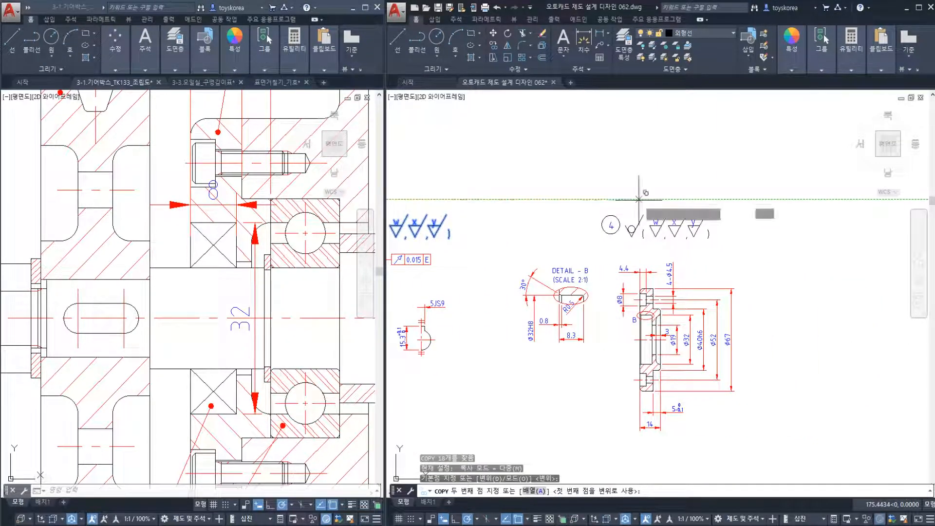
click(640, 199)
key(Escape)
Change the part number in the copied balloon above the cover to 5.
scroll(603, 226, up, 2)
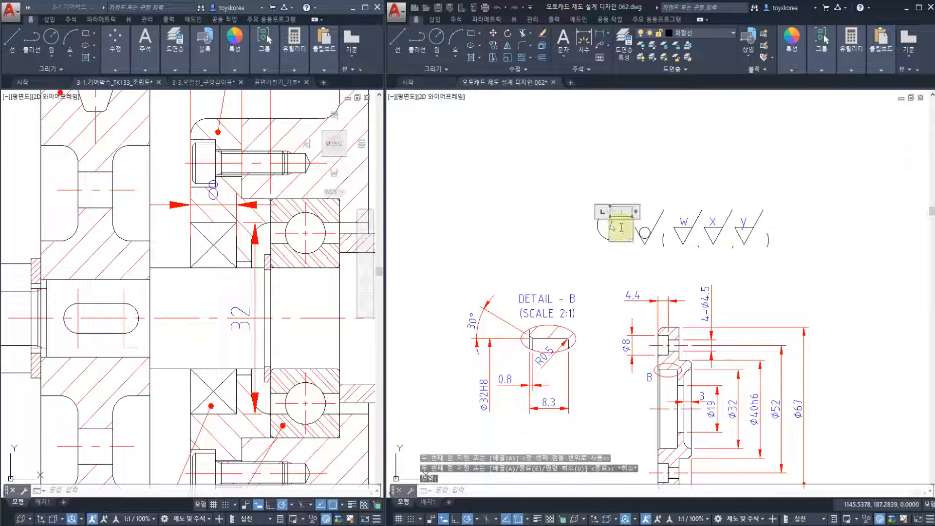
double_click(603, 226)
text(5)
click(597, 280)
key(Escape)
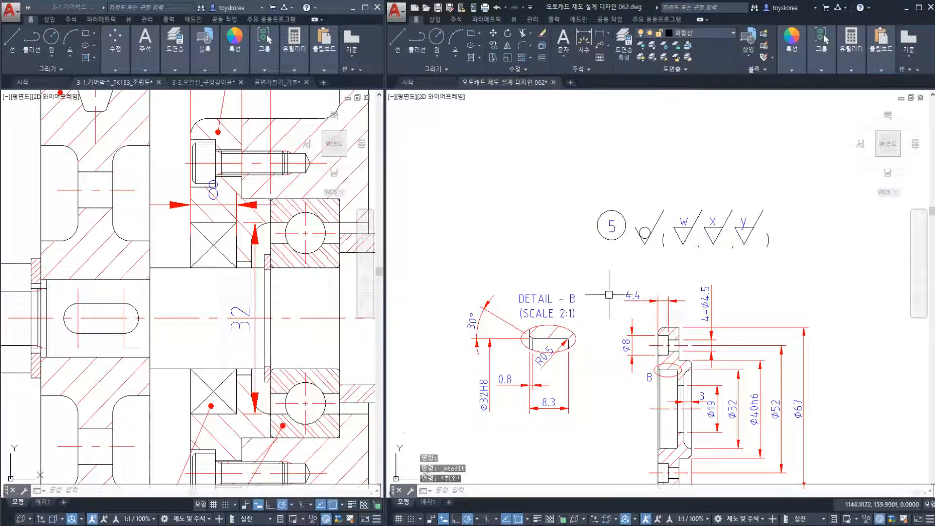
Examine the cover's section view and compare its part heading and roughness symbols with those of the other part drawings.
mouse_move(608, 383)
middle_down()
mouse_move(587, 325)
mouse_move(486, 275)
middle_up()
scroll(486, 275, up, 1)
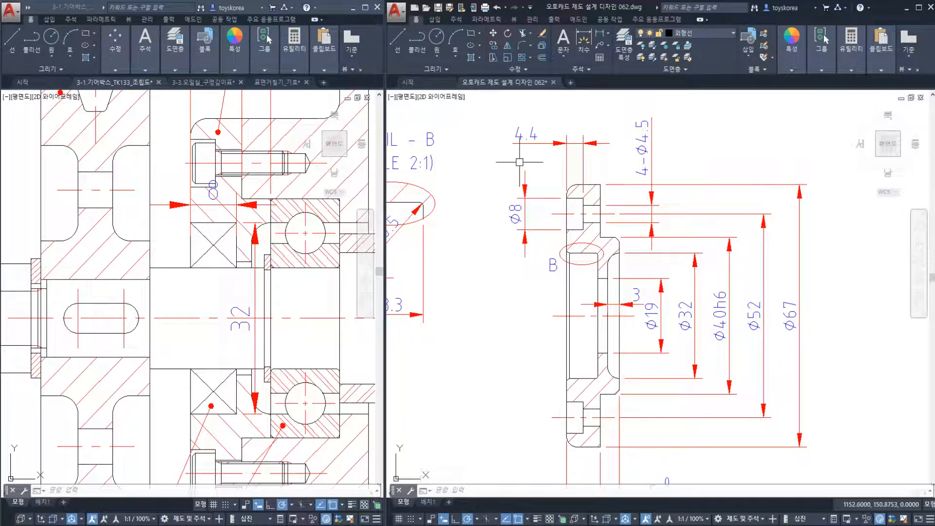
mouse_move(519, 163)
middle_down()
mouse_move(539, 211)
mouse_move(529, 285)
mouse_move(548, 312)
mouse_move(536, 249)
middle_up()
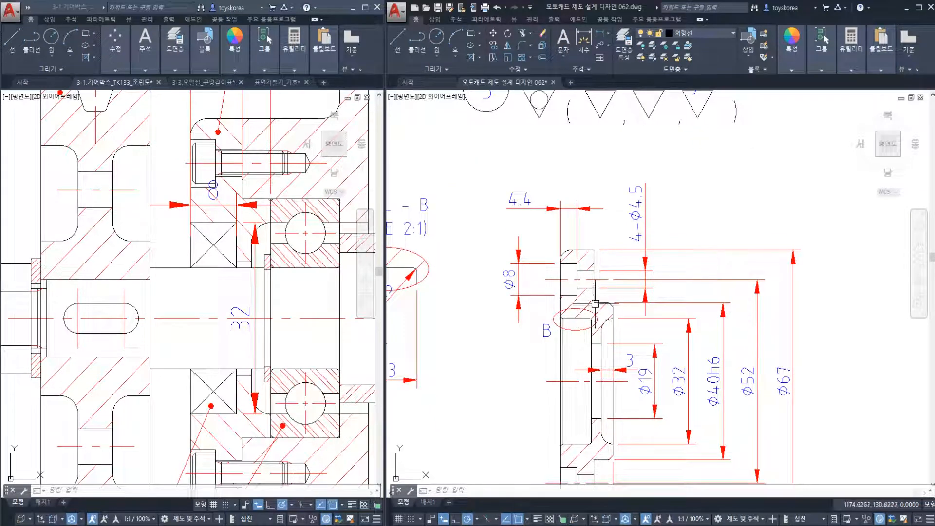
scroll(596, 304, down, 3)
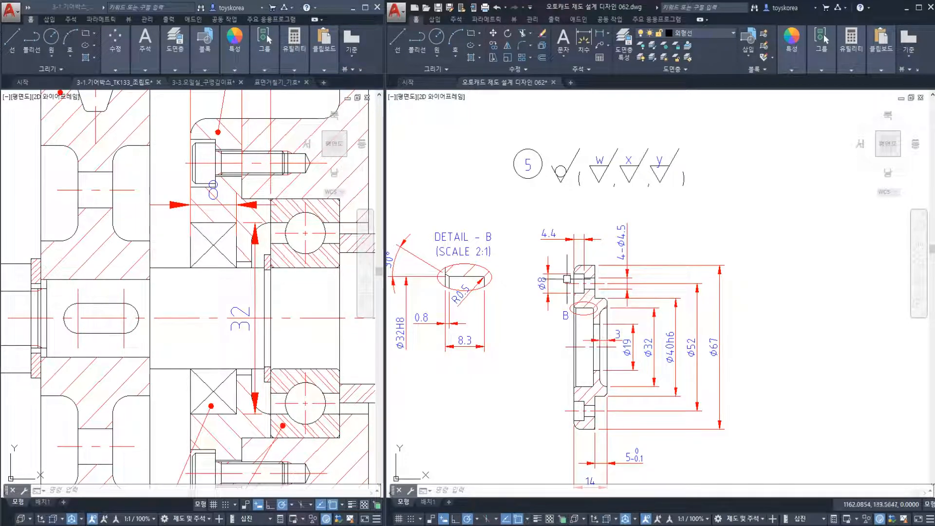
scroll(561, 207, down, 6)
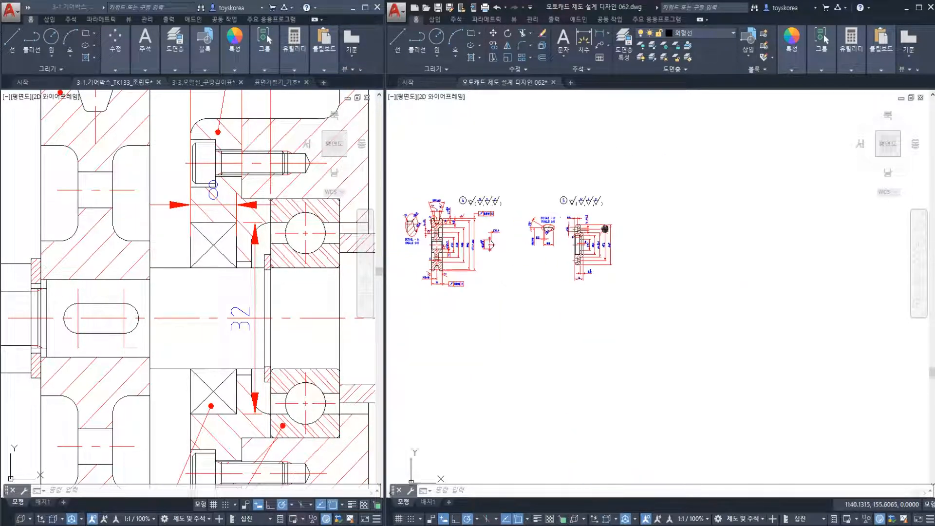
middle_drag(564, 229, 776, 251)
middle_drag(490, 247, 685, 251)
scroll(506, 224, up, 5)
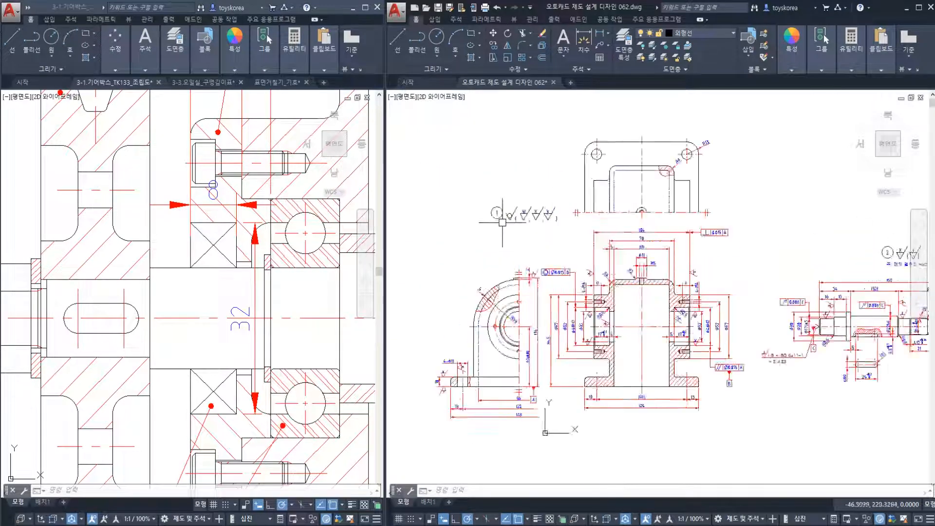
scroll(514, 212, down, 6)
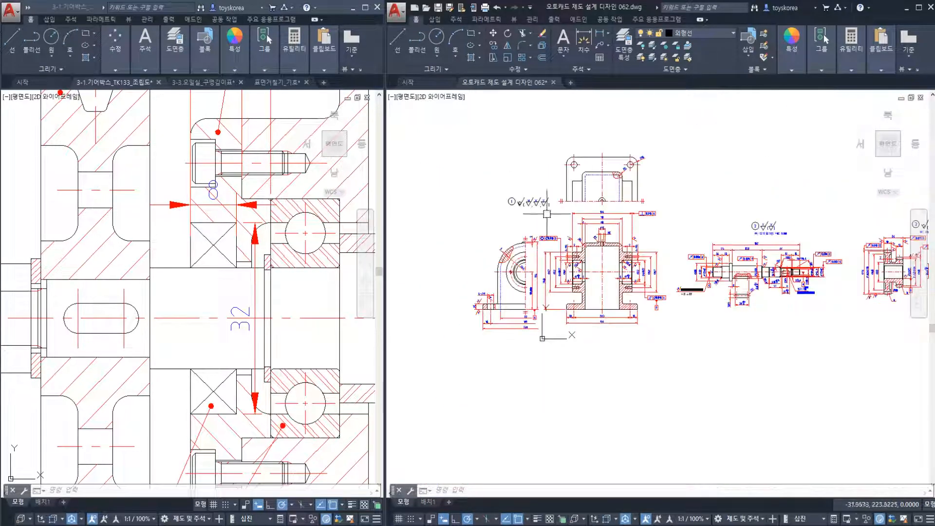
scroll(697, 233, up, 6)
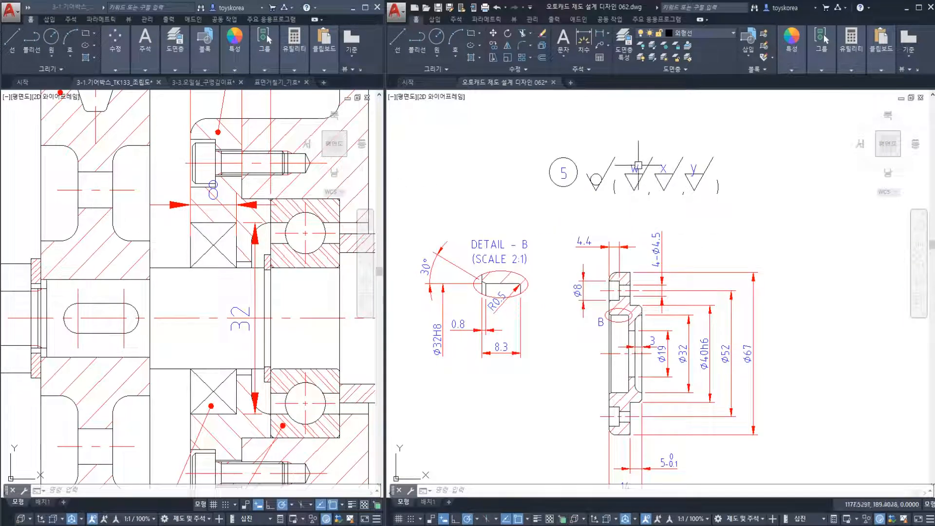
Highlight the edges of the cover's Ø19 bore, Ø8 counterbore and Ø4.5 bolt hole to review these surfaces.
middle_drag(622, 303, 623, 255)
scroll(633, 272, up, 5)
middle_drag(629, 308, 630, 251)
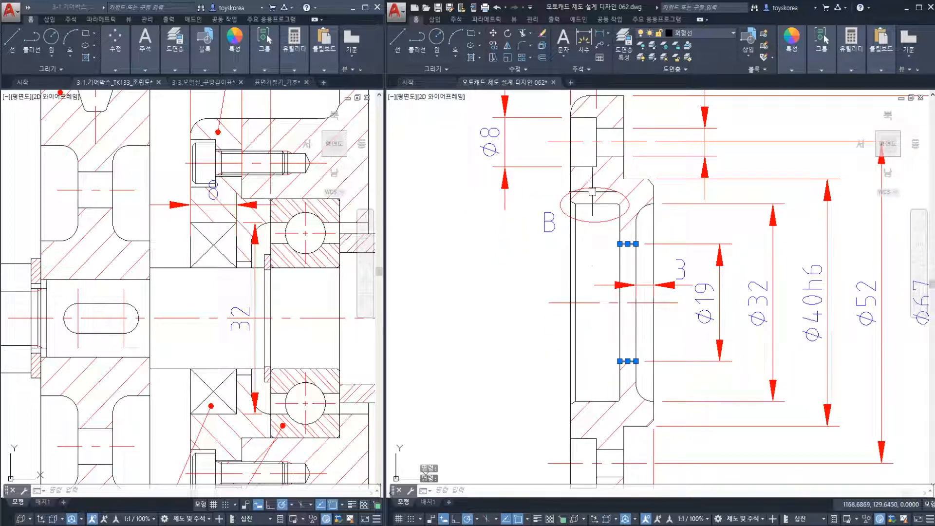
middle_drag(593, 191, 597, 266)
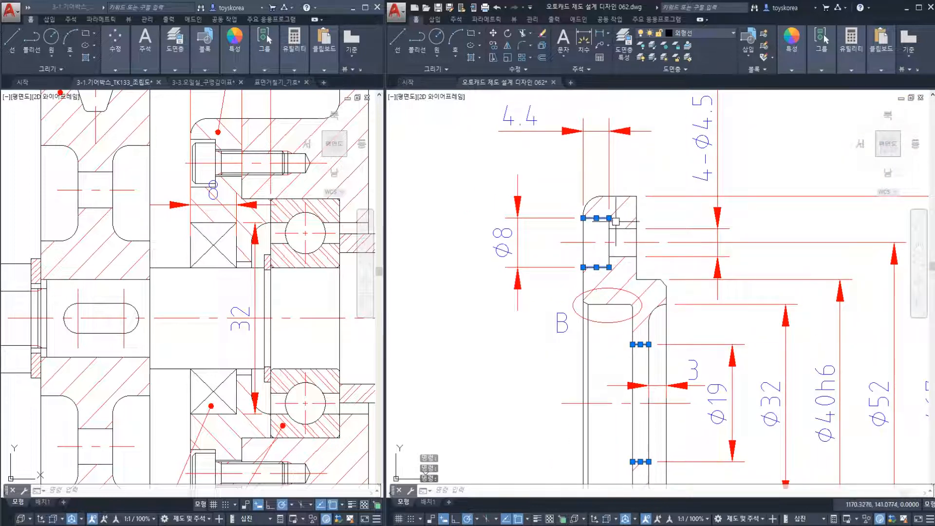
scroll(625, 225, down, 3)
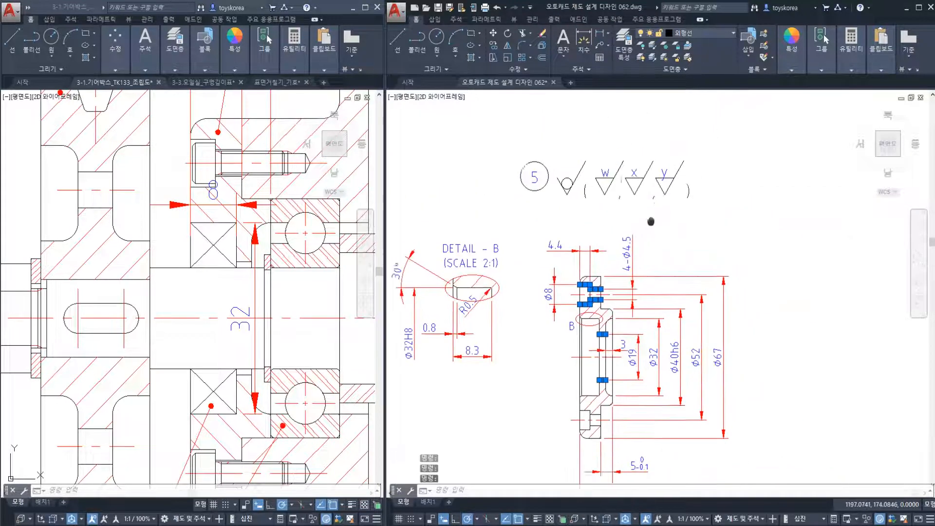
key(Escape)
Highlight the w and x roughness symbols in the part 5 heading to review them against the cover's surfaces.
scroll(604, 195, up, 2)
click(609, 197)
click(596, 168)
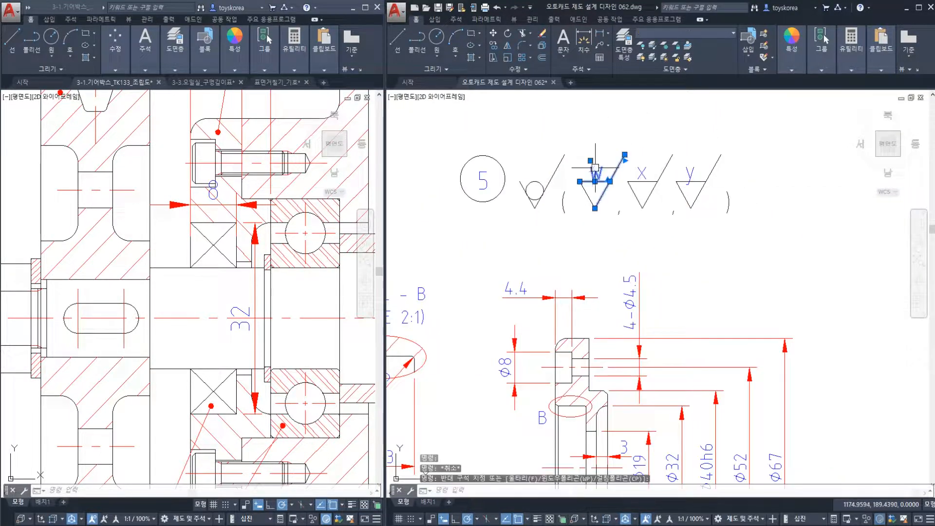
key(Escape)
click(652, 205)
click(638, 177)
key(Escape)
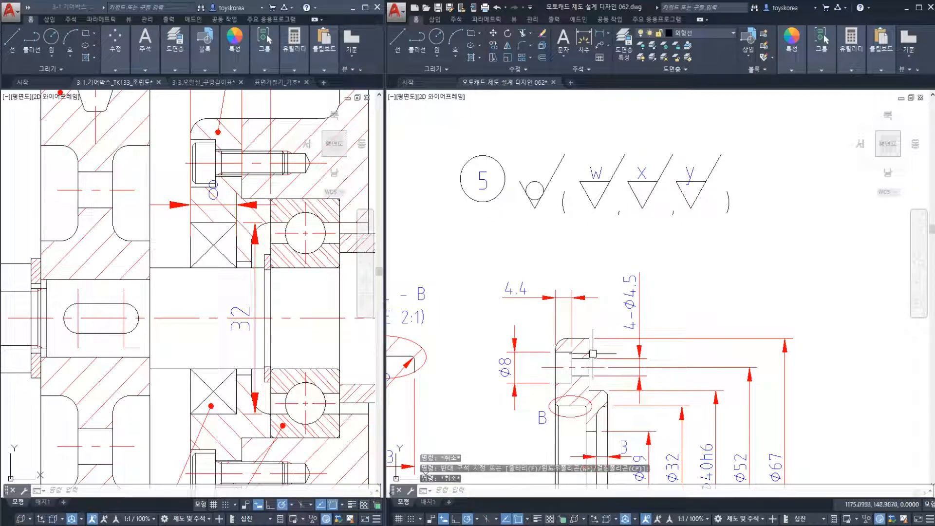
Highlight the flange's inner mating face and the counterbore's floor edge to review which surface roughness applies there.
click(590, 348)
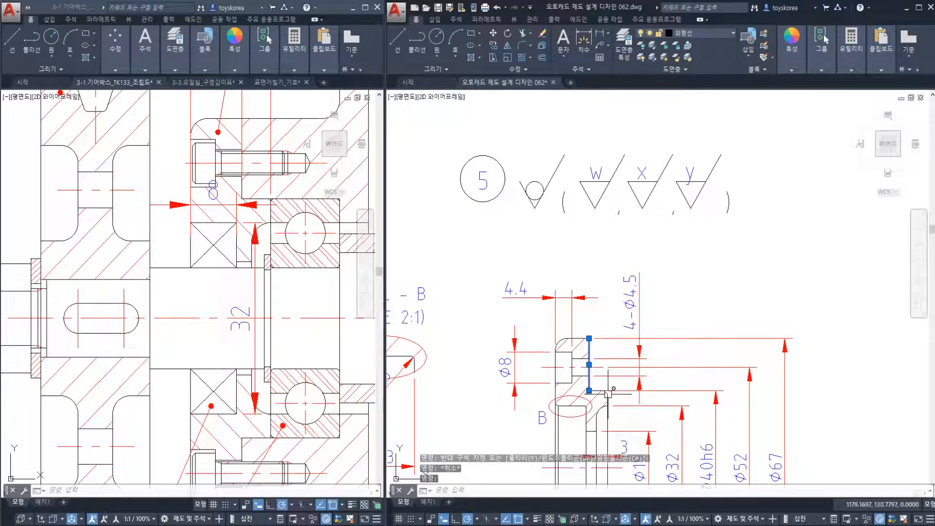
key(Escape)
scroll(569, 373, up, 2)
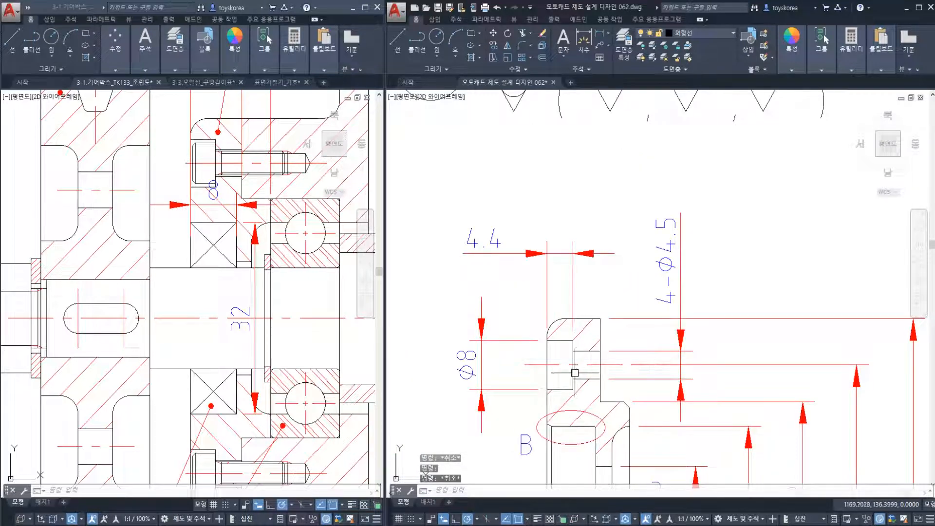
click(575, 373)
key(Escape)
scroll(619, 285, down, 2)
Highlight the y roughness symbol in the part 5 heading, and the cover's Ø40h6 spigot edge and end face to review them.
click(722, 169)
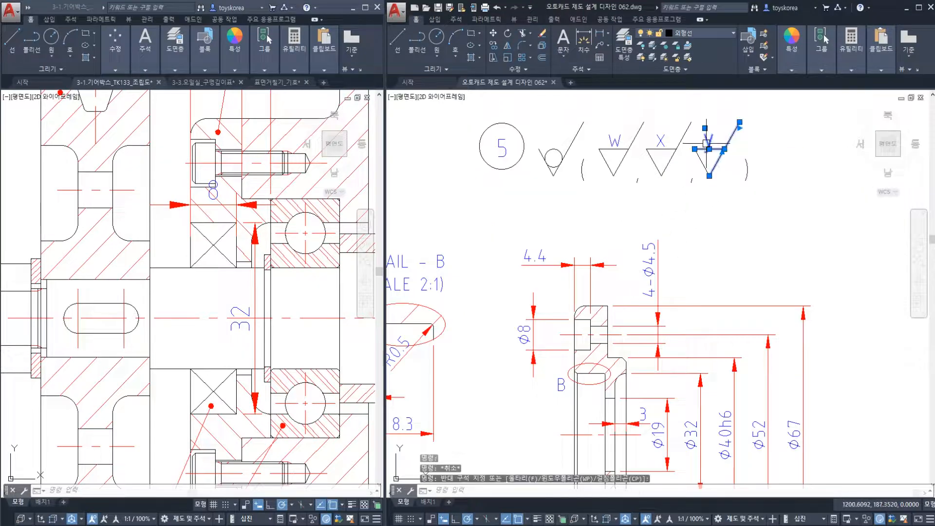
key(Escape)
scroll(614, 303, up, 3)
click(609, 277)
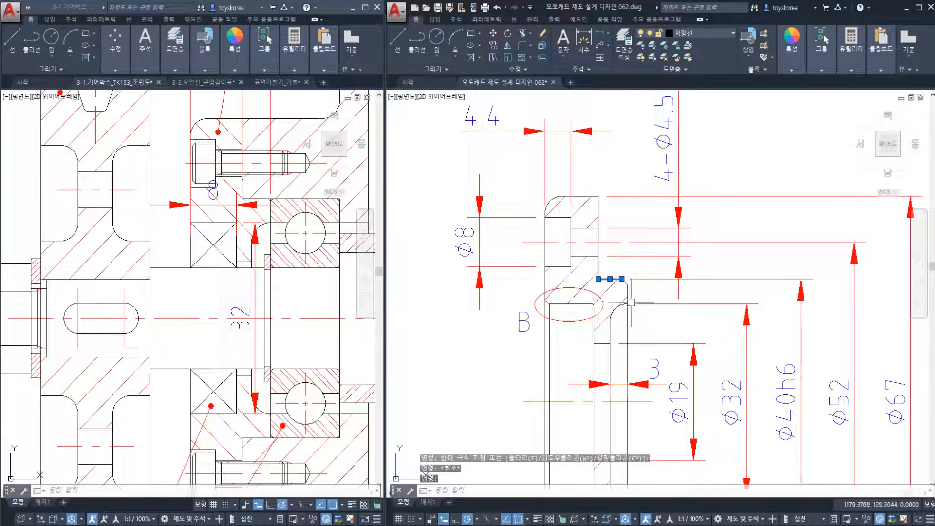
click(629, 321)
key(Escape)
scroll(653, 247, down, 5)
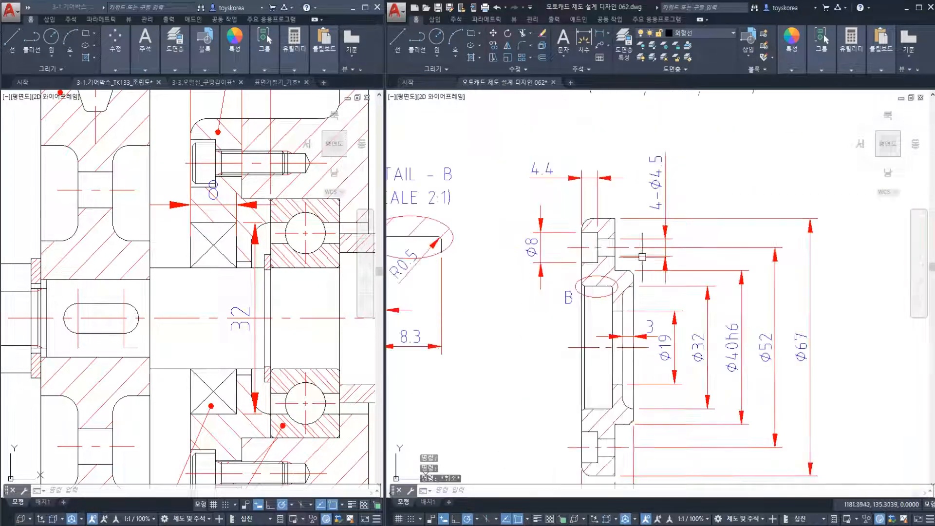
Highlight the whole part 5 heading with its roughness symbols for review, and save the drawing.
click(717, 237)
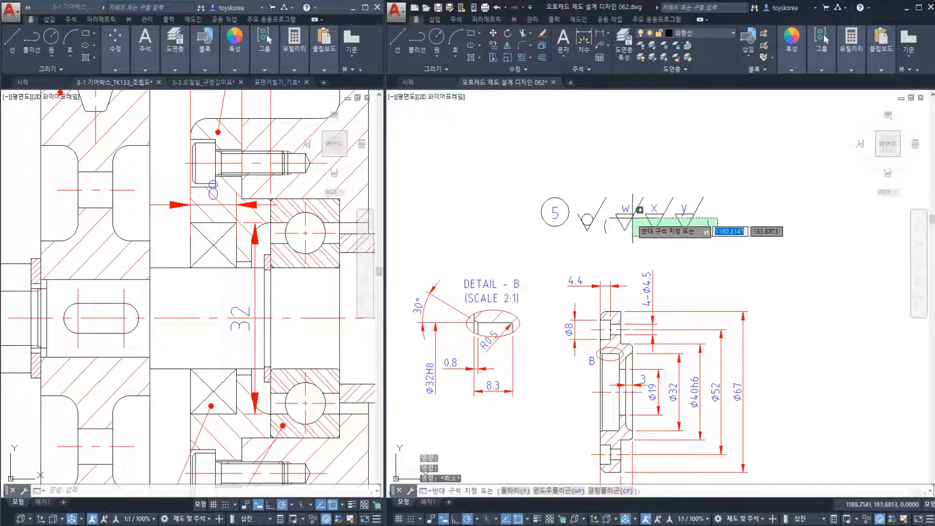
key(Escape)
click(730, 229)
click(537, 165)
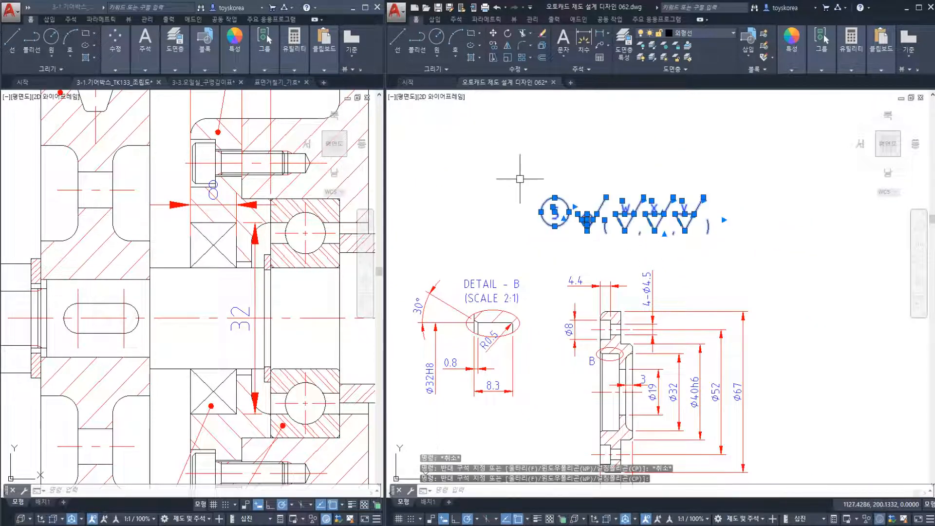
key(Escape)
key(Escape)
scroll(572, 205, down, 2)
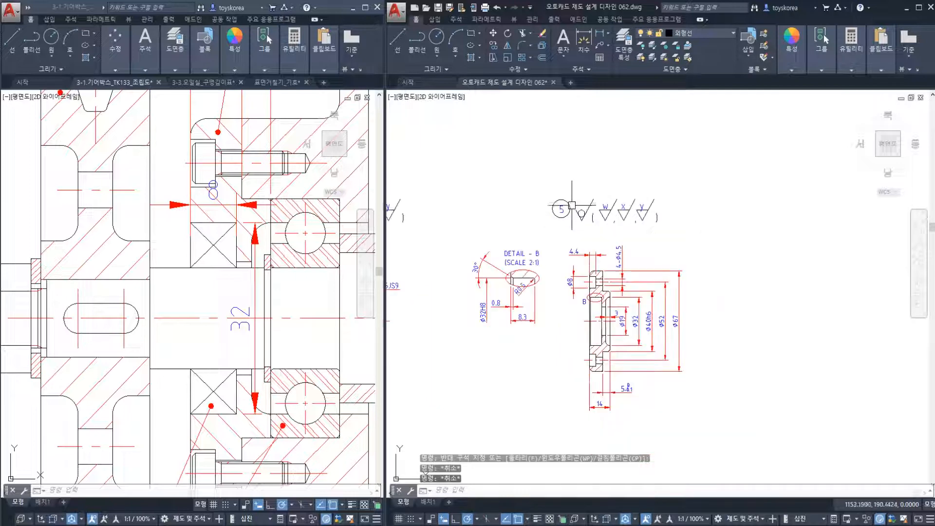
key(ctrl+s)
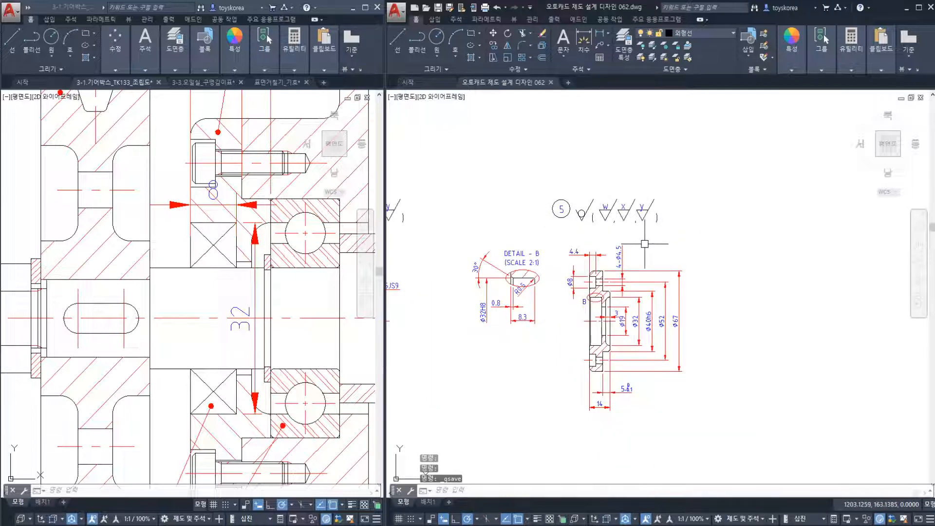
scroll(886, 275, down, 4)
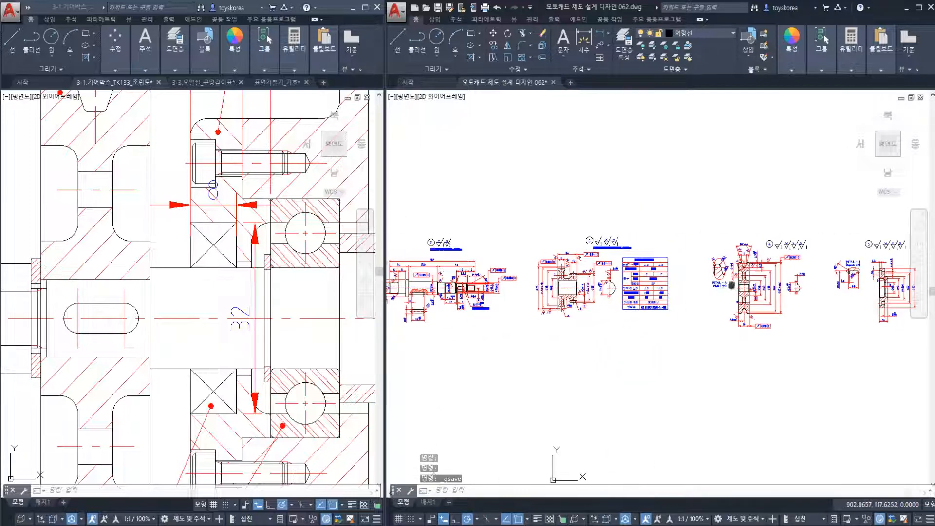
middle_drag(592, 287, 531, 288)
scroll(712, 268, up, 1)
middle_drag(716, 307, 643, 286)
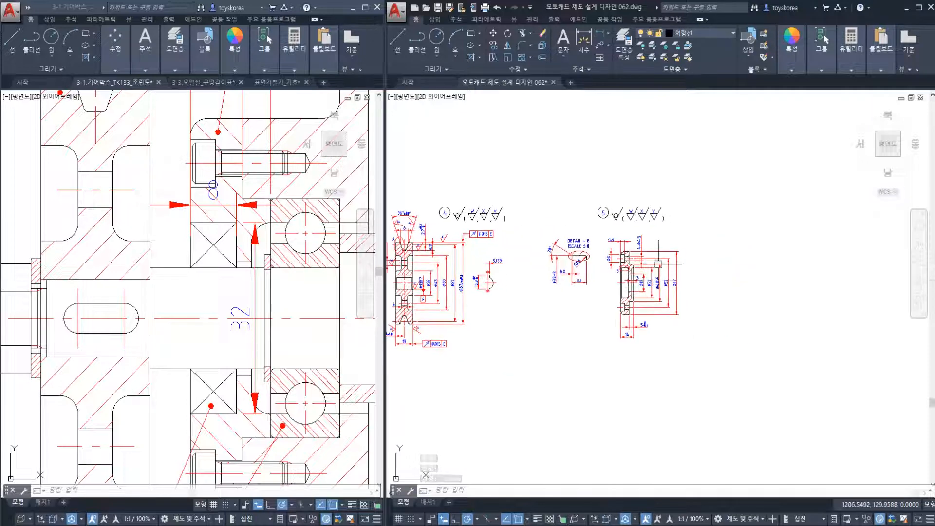
scroll(658, 265, up, 2)
scroll(665, 253, down, 5)
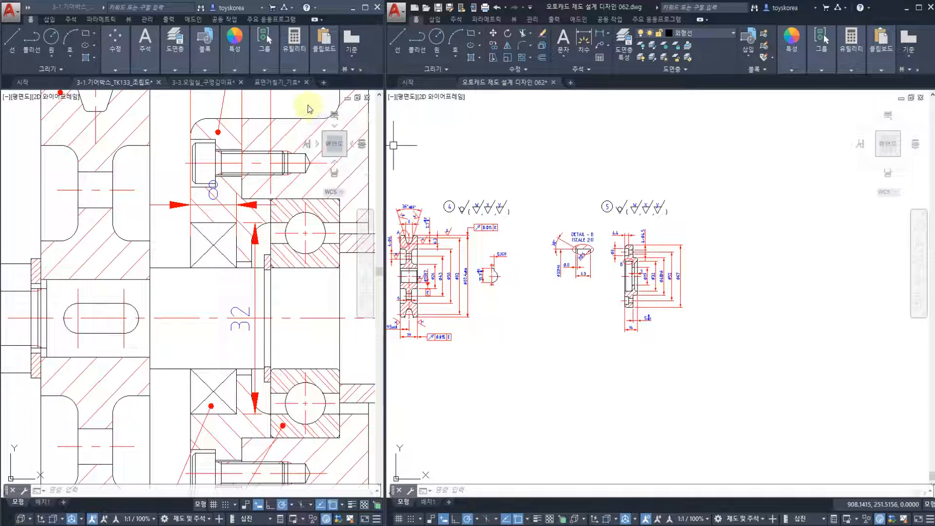
Copy the full set of w, x and y roughness symbols in all four orientations from the surface roughness symbol drawing.
click(285, 91)
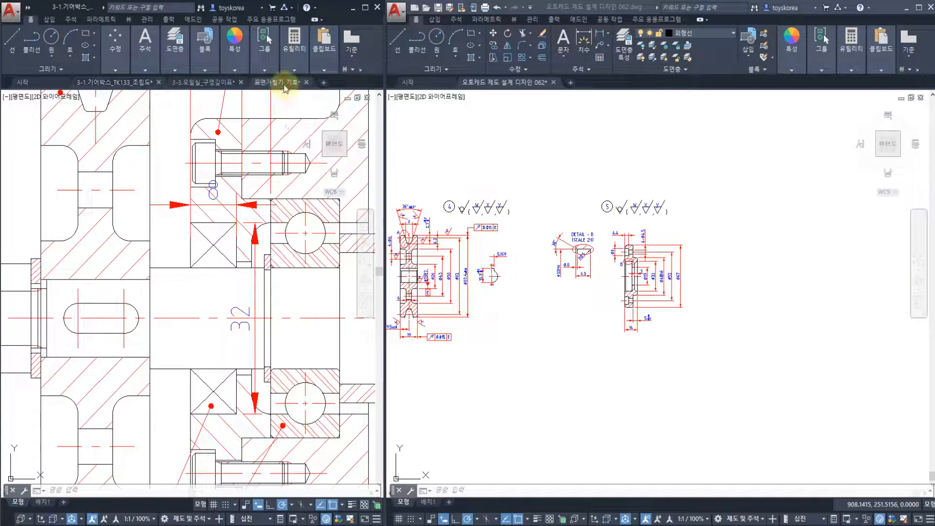
click(285, 83)
click(292, 441)
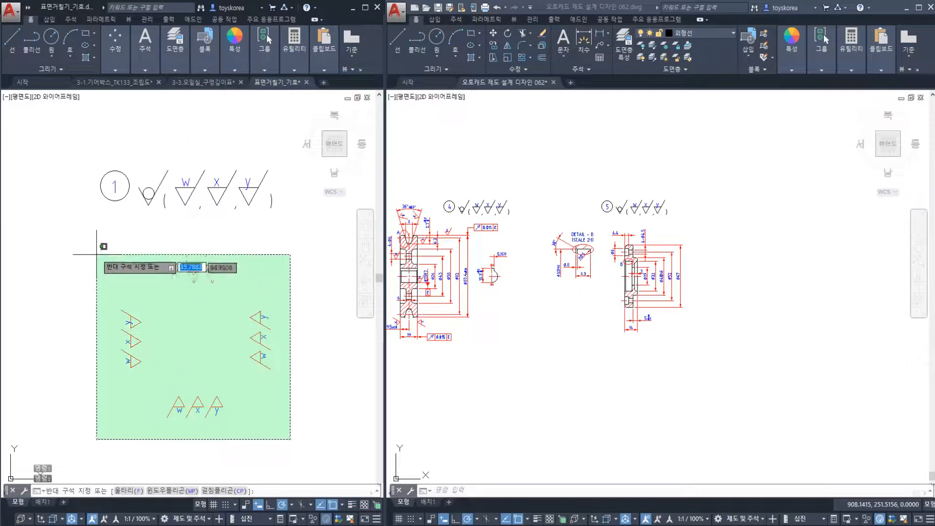
click(72, 242)
key(Escape)
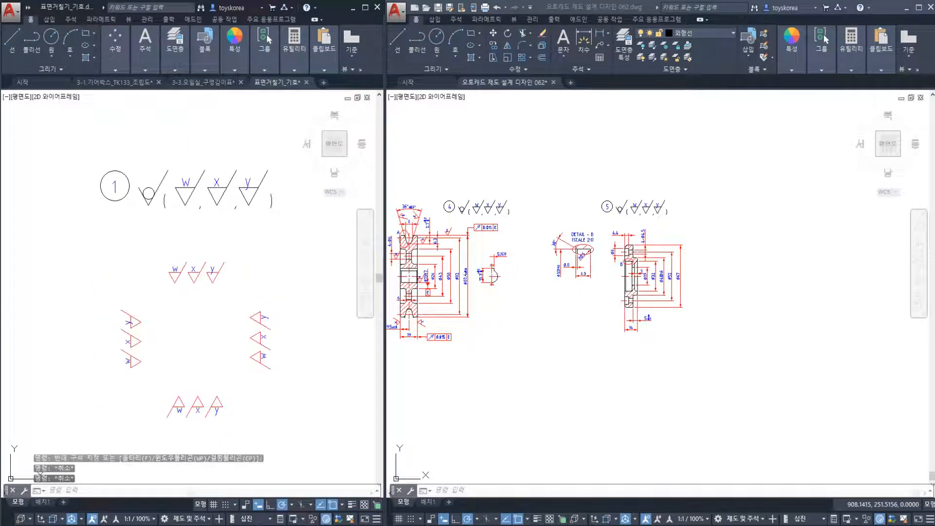
key(ctrl+c)
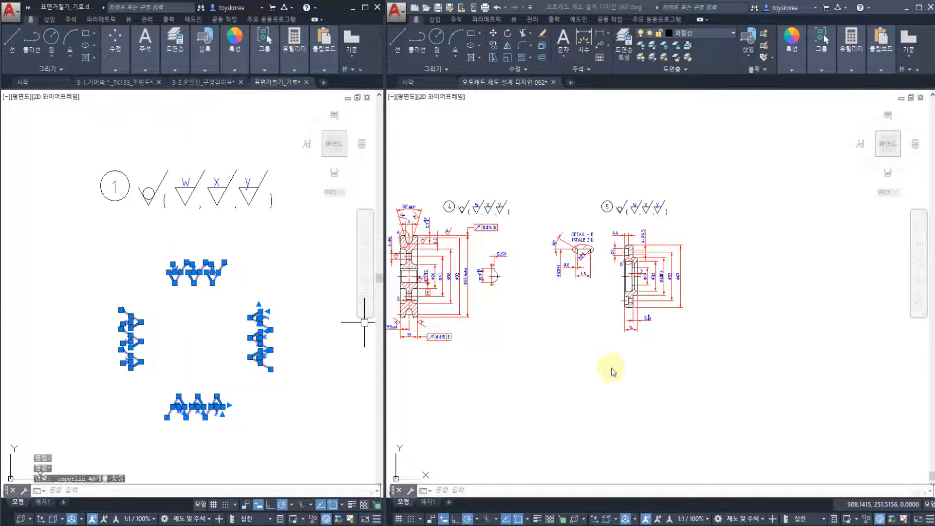
Paste the roughness symbol set beside the part 5 cover, and bring the TK133 assembly drawing back into view.
click(604, 366)
key(ctrl+v)
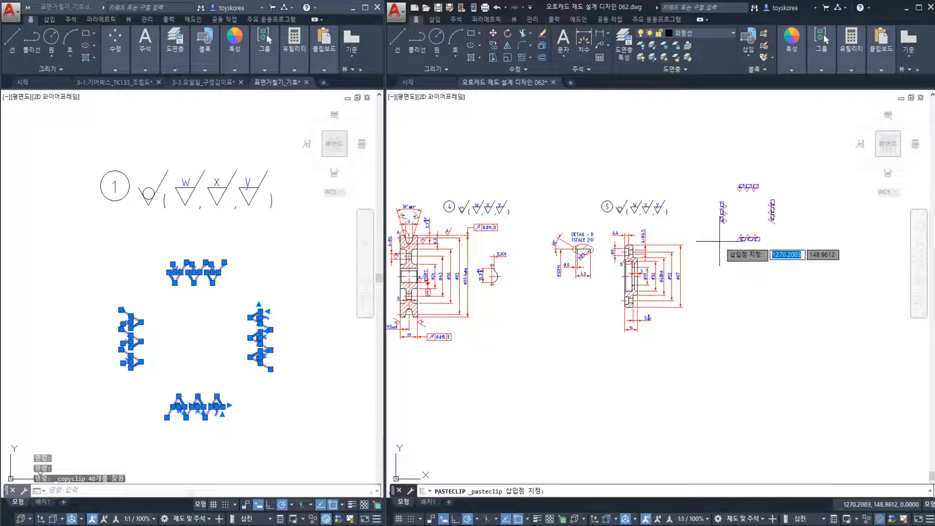
click(719, 241)
key(Escape)
middle_drag(681, 257, 620, 296)
click(223, 358)
key(Escape)
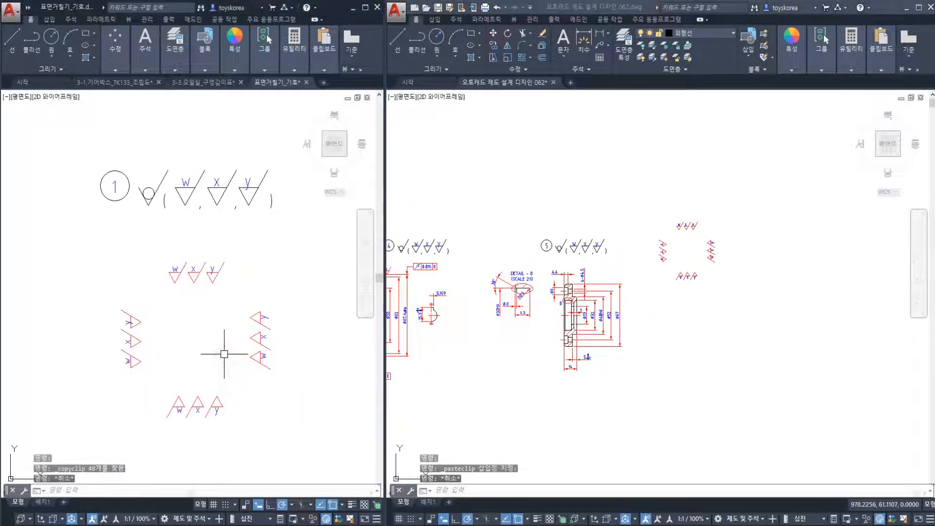
click(143, 83)
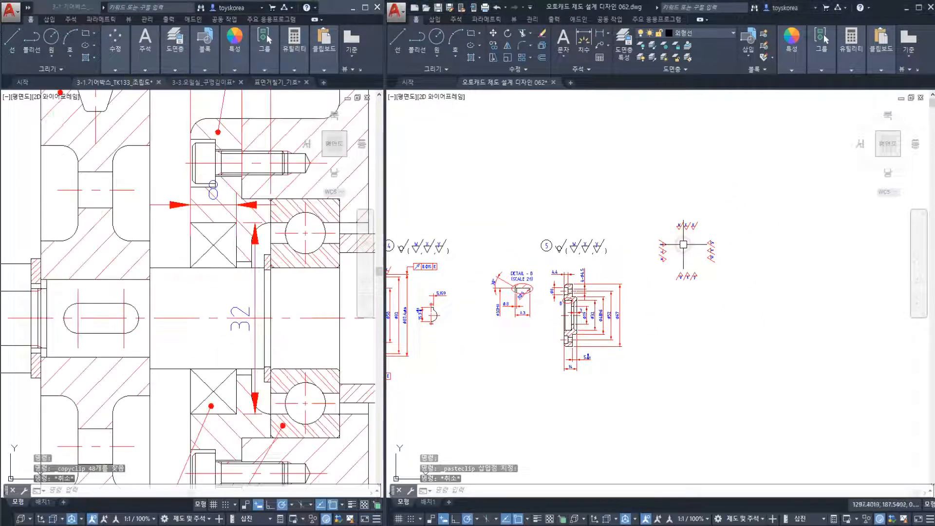
Copy the upright w roughness symbol from the pasted set onto extension lines of the Ø8 counterbore and 4-Ø4.5 hole dimensions.
scroll(673, 256, up, 3)
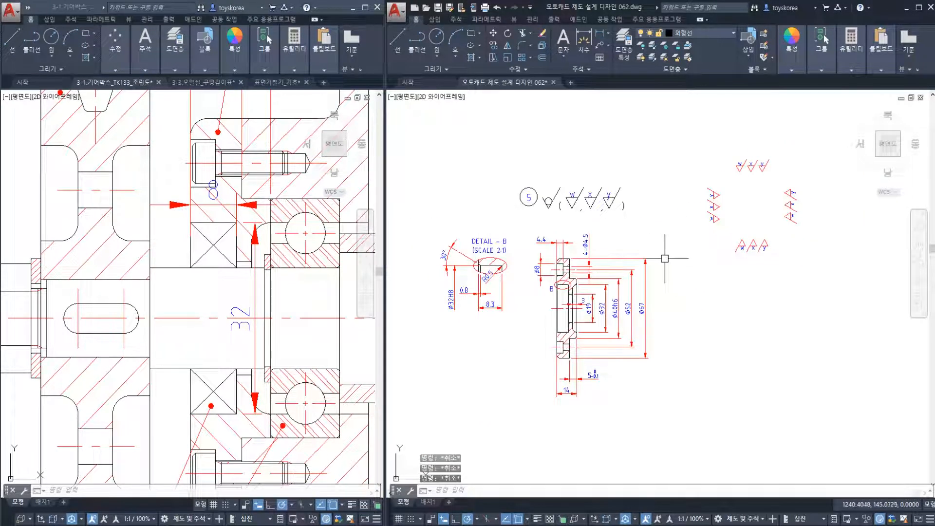
scroll(665, 258, up, 5)
click(689, 226)
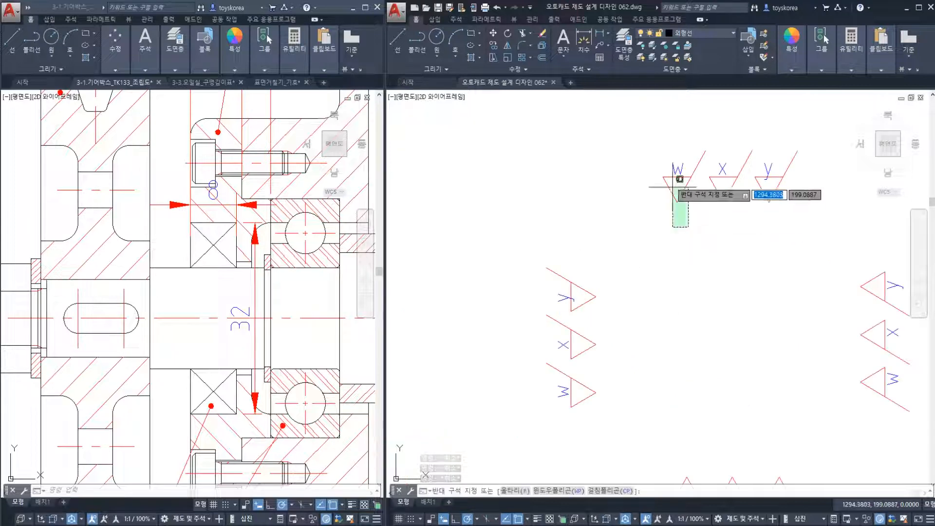
click(661, 162)
text(co)
key(Return)
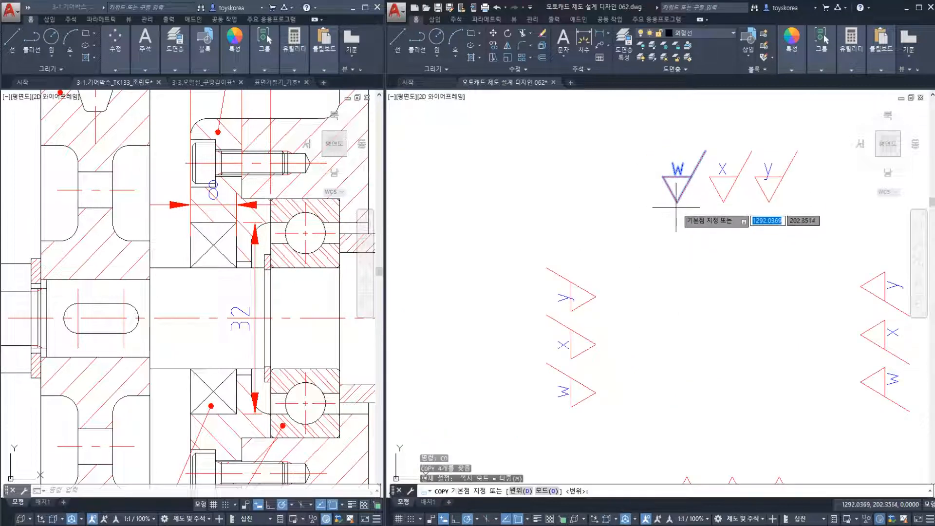
click(677, 202)
scroll(678, 205, down, 5)
scroll(628, 285, up, 6)
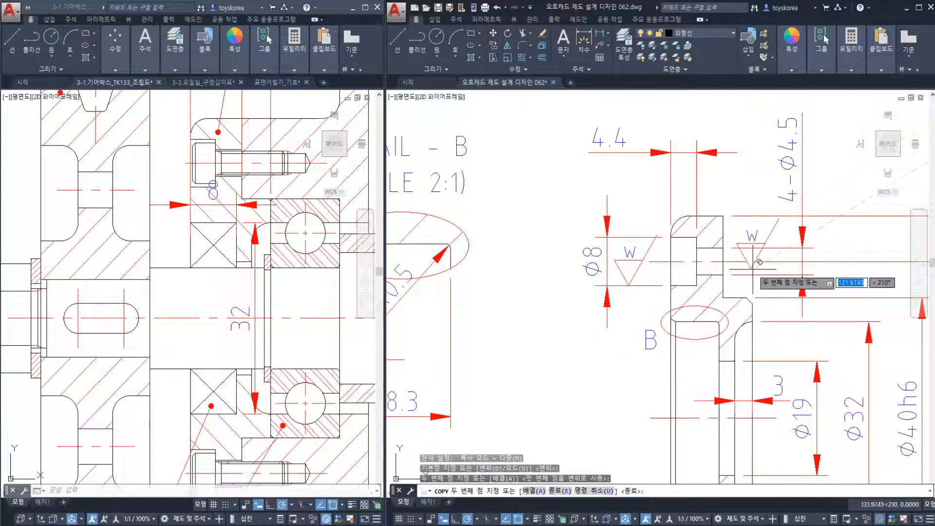
click(759, 274)
Place another copy of the w symbol on the Ø19 bore dimension's lower extension line and save the drawing.
middle_drag(765, 354, 658, 220)
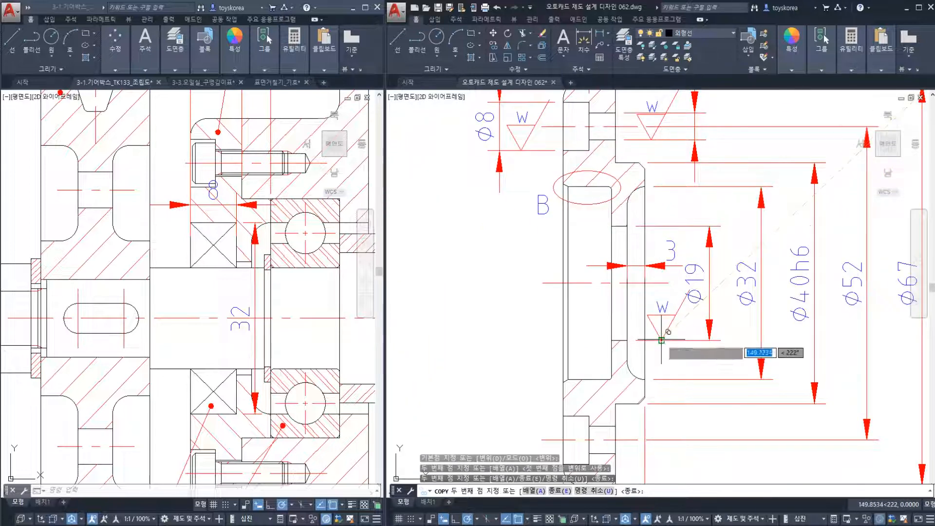
key(Escape)
scroll(662, 340, down, 5)
key(Escape)
scroll(664, 301, up, 1)
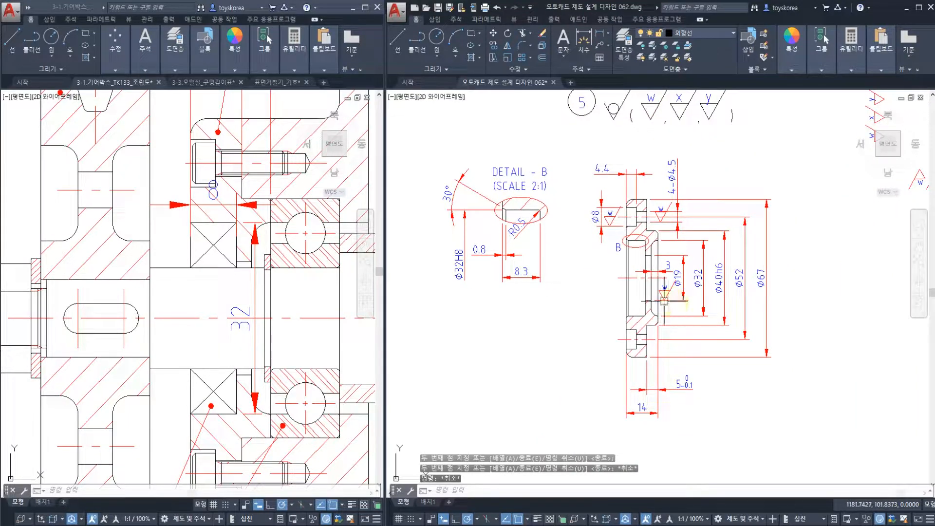
key(ctrl+s)
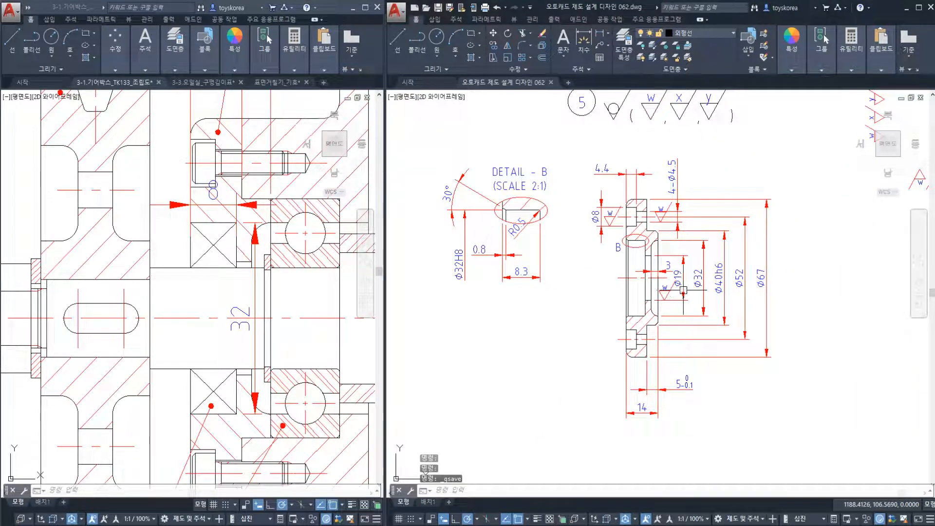
Copy the left-pointing x roughness symbol from the pasted set onto the flange's inner mating face at the cover's lower end.
scroll(710, 260, down, 1)
middle_drag(794, 241, 668, 287)
scroll(666, 219, up, 1)
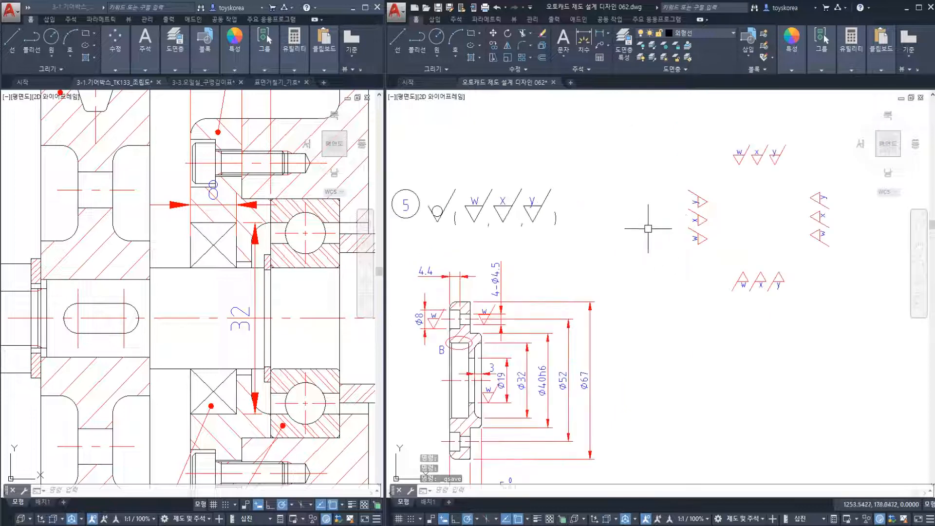
scroll(721, 195, up, 6)
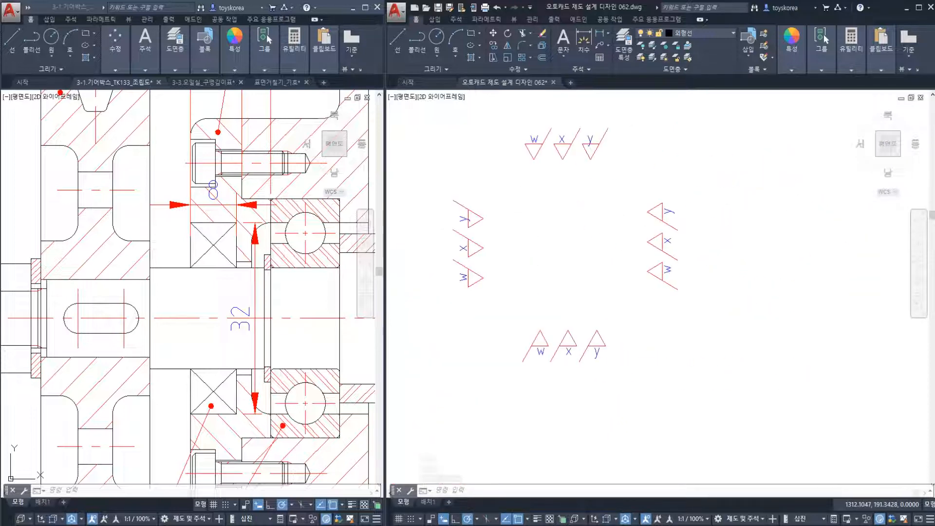
click(685, 252)
click(634, 232)
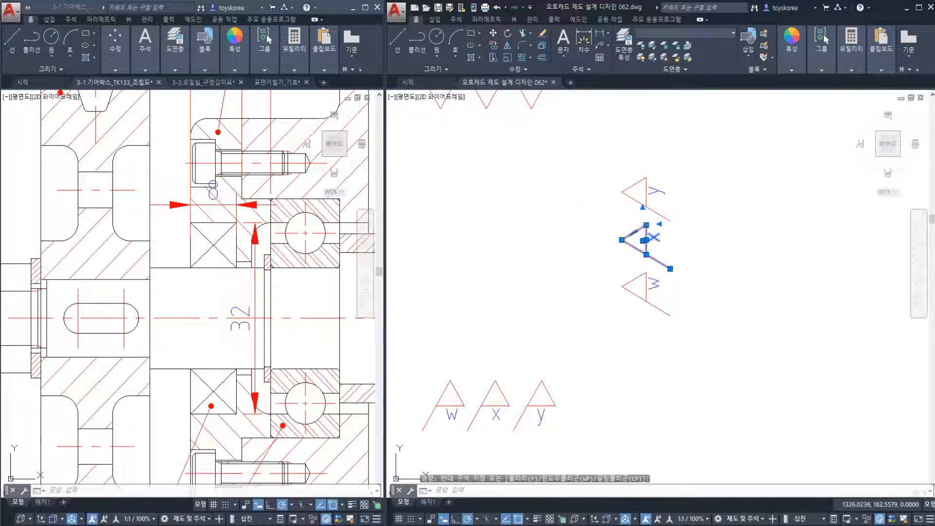
text(co)
key(space)
click(622, 240)
scroll(627, 238, down, 1)
middle_drag(496, 278, 711, 251)
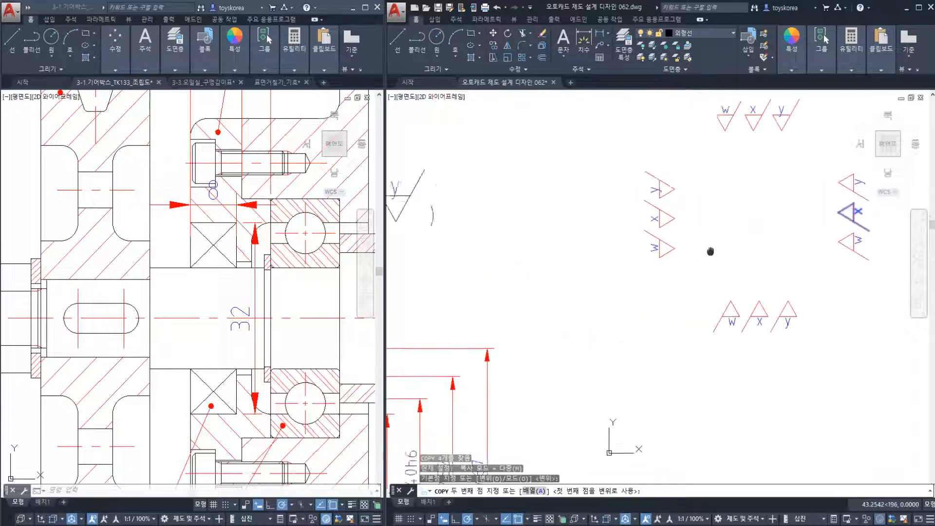
mouse_move(475, 298)
middle_down()
mouse_move(679, 251)
mouse_move(822, 198)
middle_up()
middle_drag(698, 277, 674, 97)
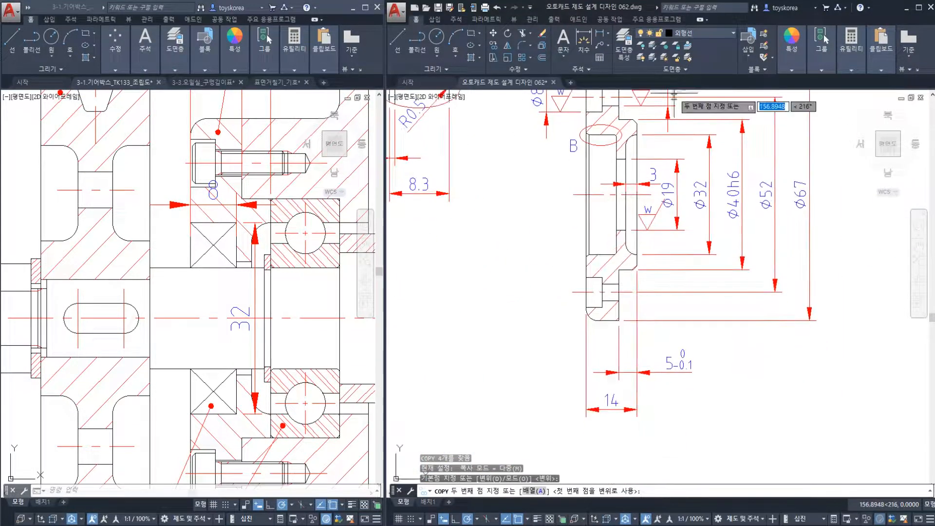
scroll(626, 312, up, 2)
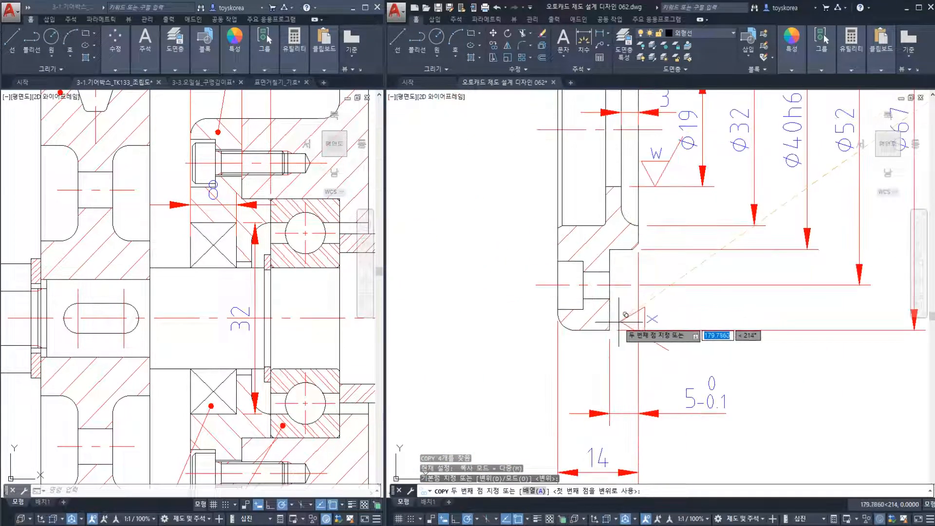
click(610, 318)
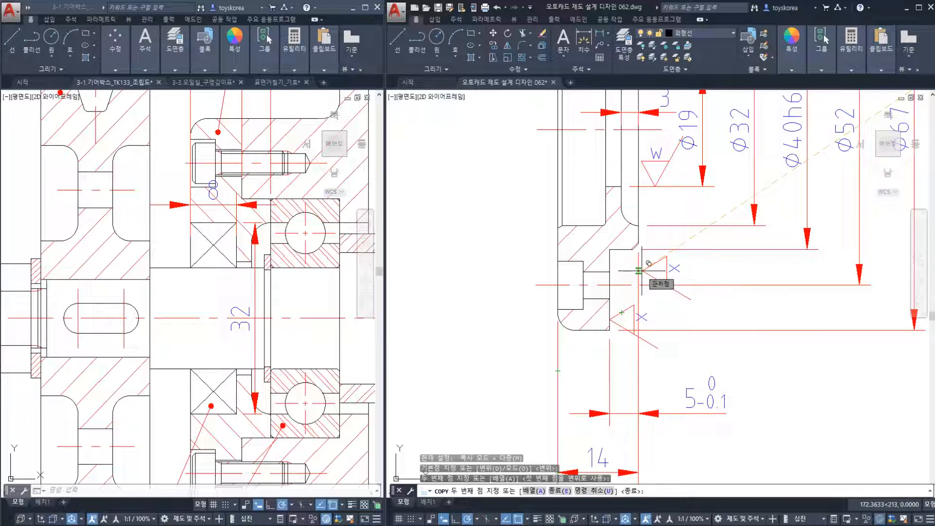
scroll(668, 210, down, 5)
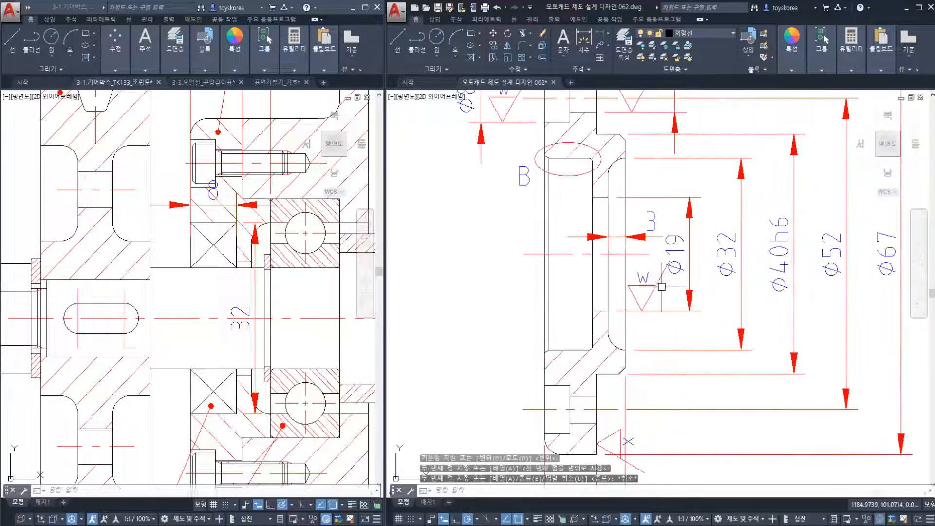
key(Escape)
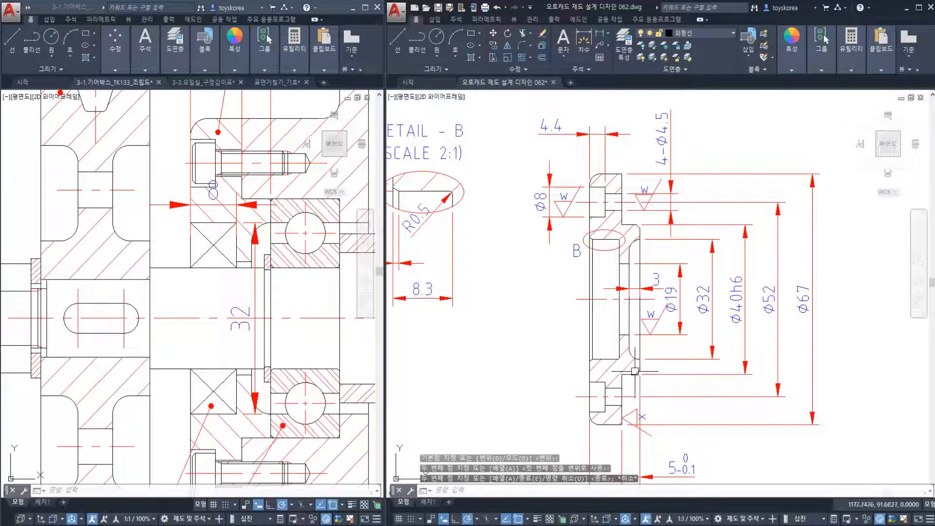
Bring up the 02.png oil seal chart and examine the roughness marks around its housing bore figure, comparing them with Detail B's edges.
middle_drag(560, 314, 630, 327)
middle_drag(484, 244, 513, 251)
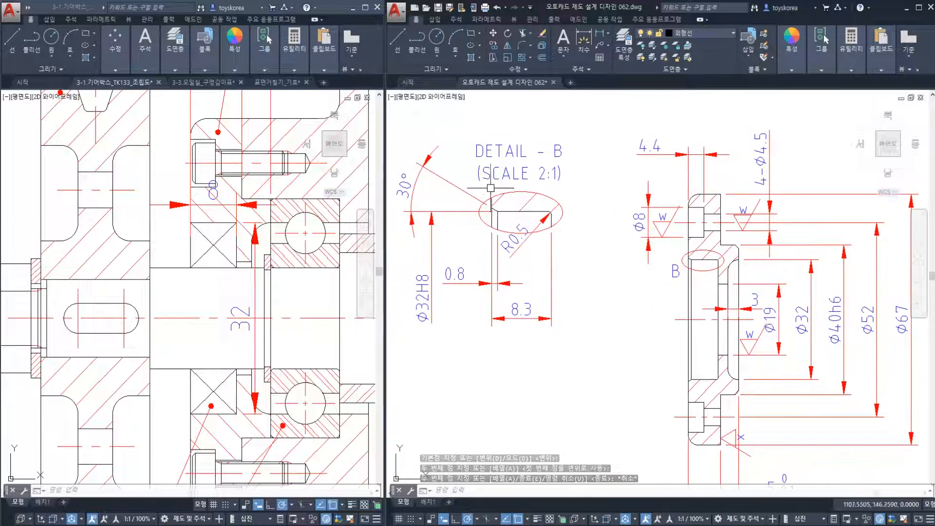
click(599, 525)
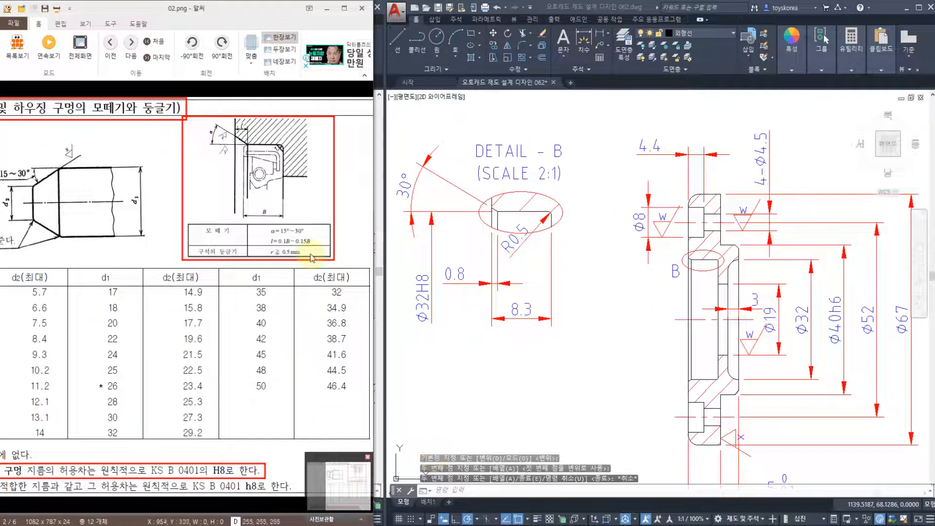
ctrl+scroll(244, 145, up, 3)
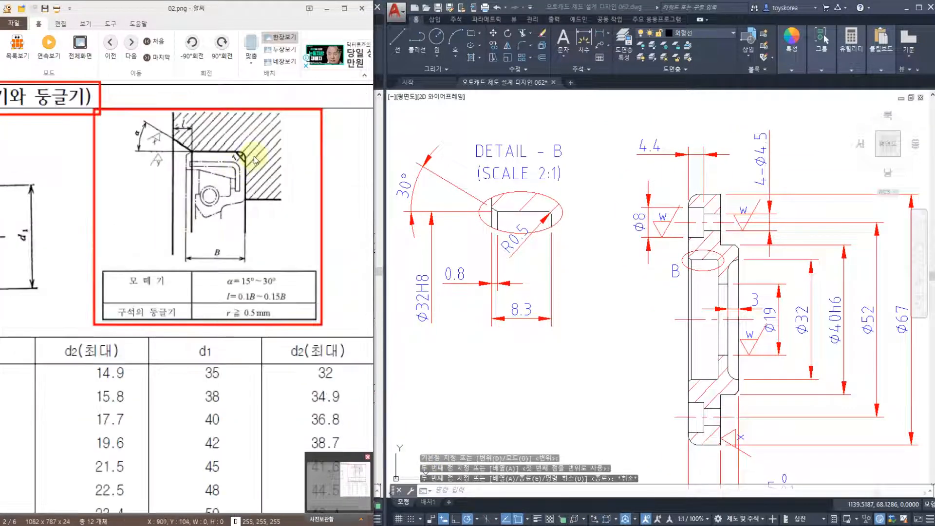
ctrl+scroll(238, 142, up, 2)
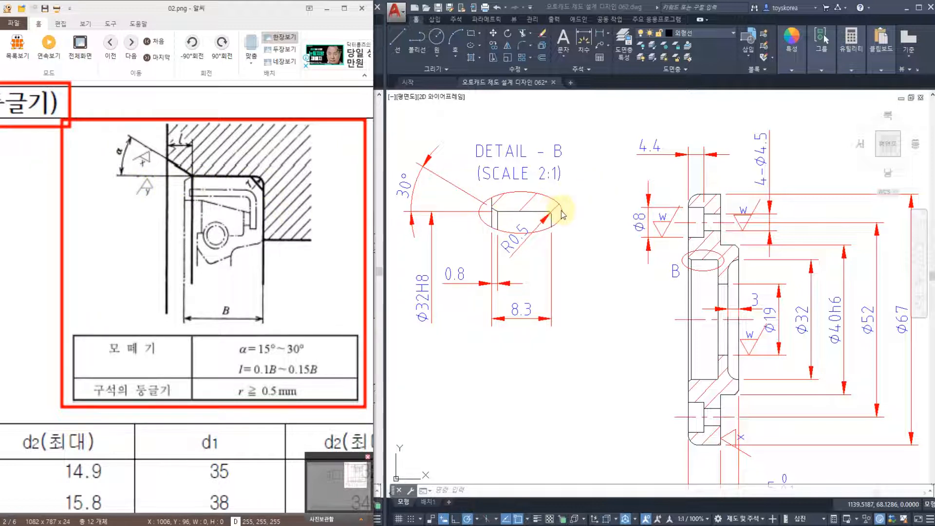
click(538, 218)
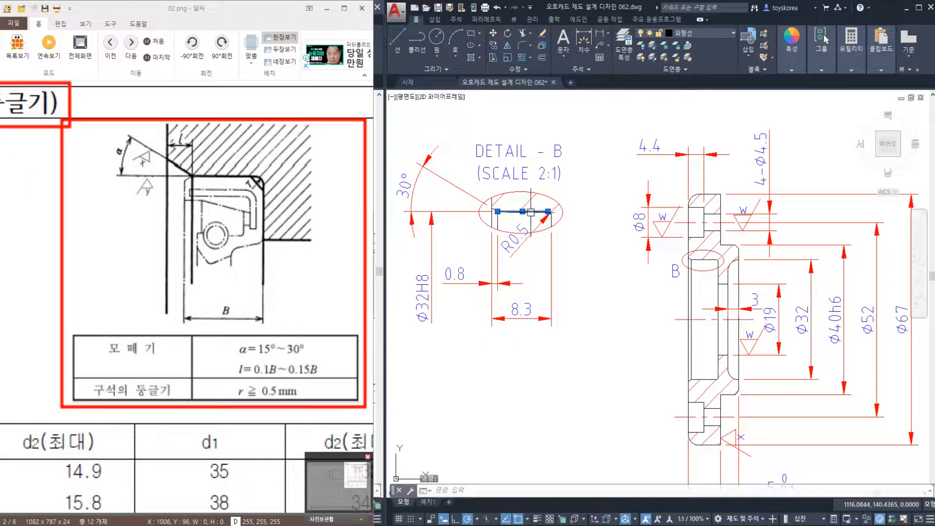
scroll(556, 226, up, 4)
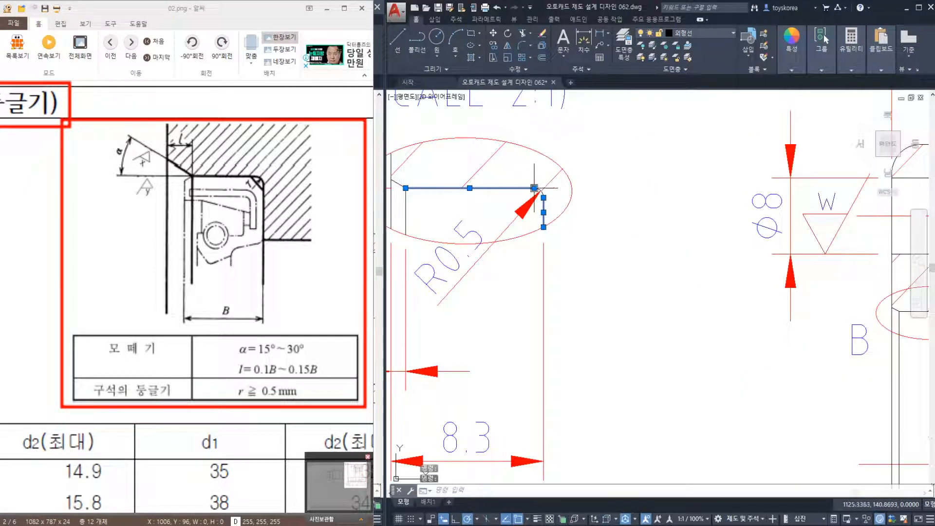
scroll(548, 208, down, 5)
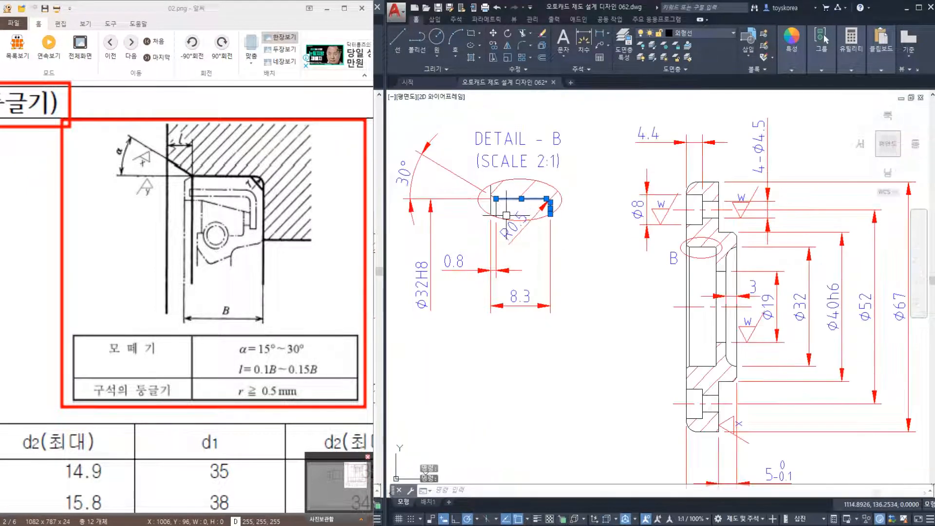
key(Escape)
key(Escape)
Copy the downward-lettered x roughness symbol from the pasted set onto the sloped extension line of Detail B's 30° chamfer dimension.
scroll(490, 222, up, 1)
scroll(489, 222, down, 3)
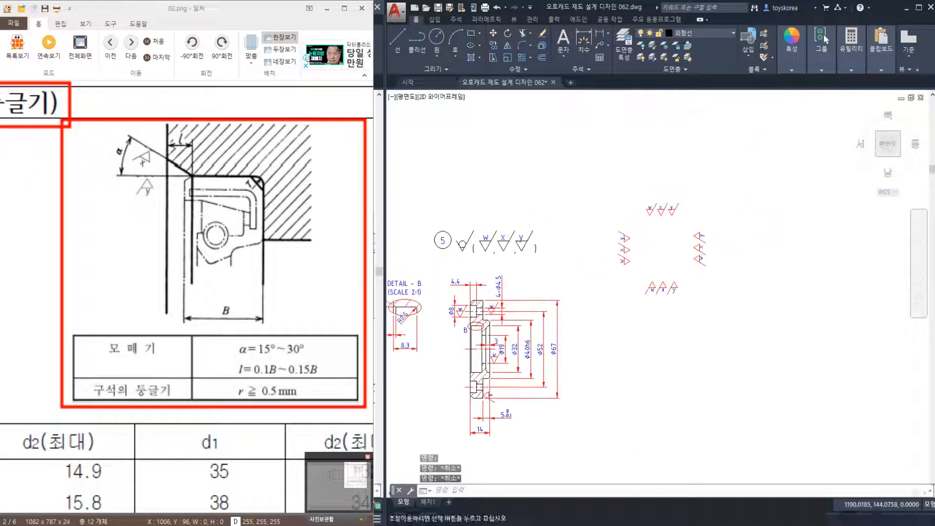
scroll(677, 326, up, 6)
click(607, 330)
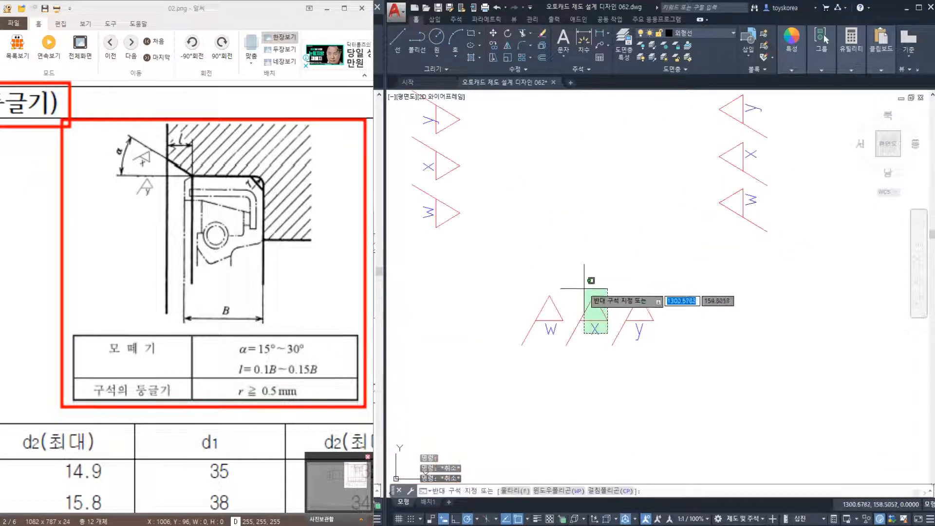
click(586, 285)
text(co)
key(Return)
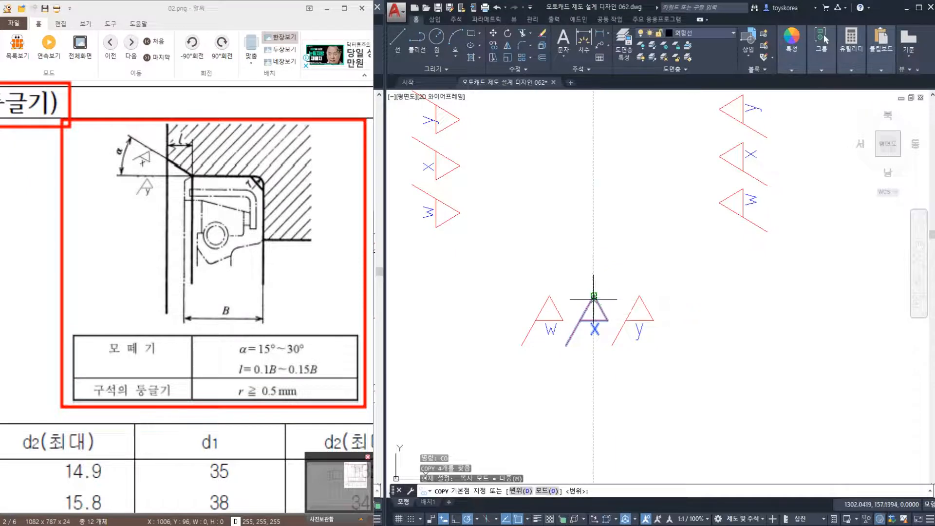
click(593, 296)
scroll(602, 292, down, 4)
scroll(601, 301, down, 2)
scroll(492, 295, up, 6)
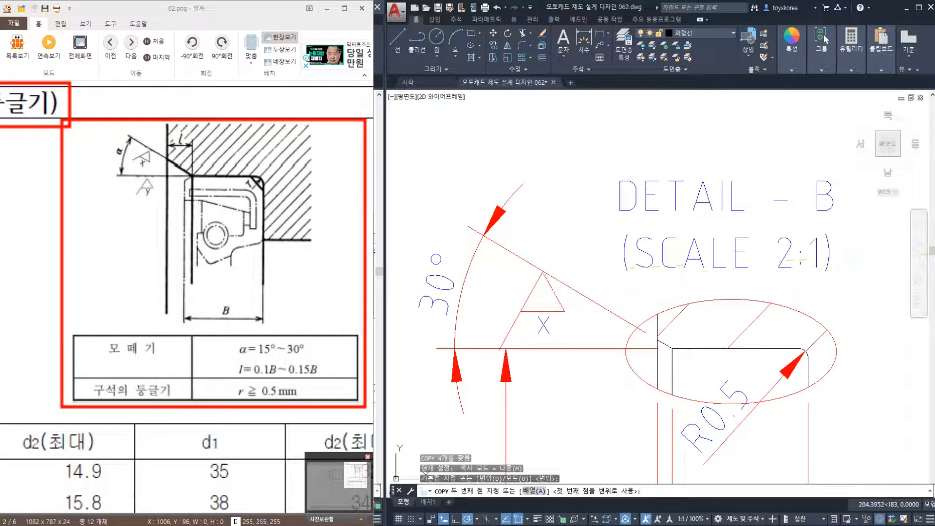
click(543, 273)
key(Escape)
key(Escape)
key(Escape)
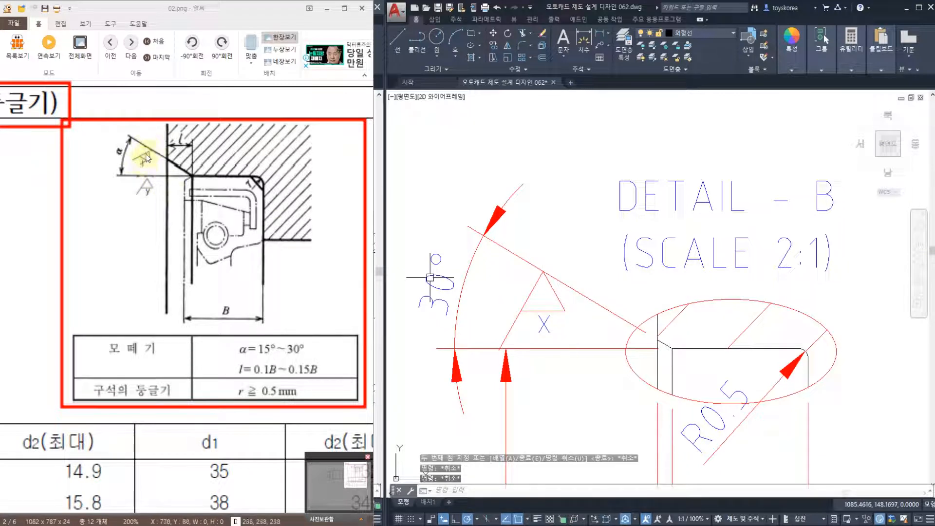
Rotate the copied x symbol about its tip until it sits square to the sloped 30° extension line.
key(Escape)
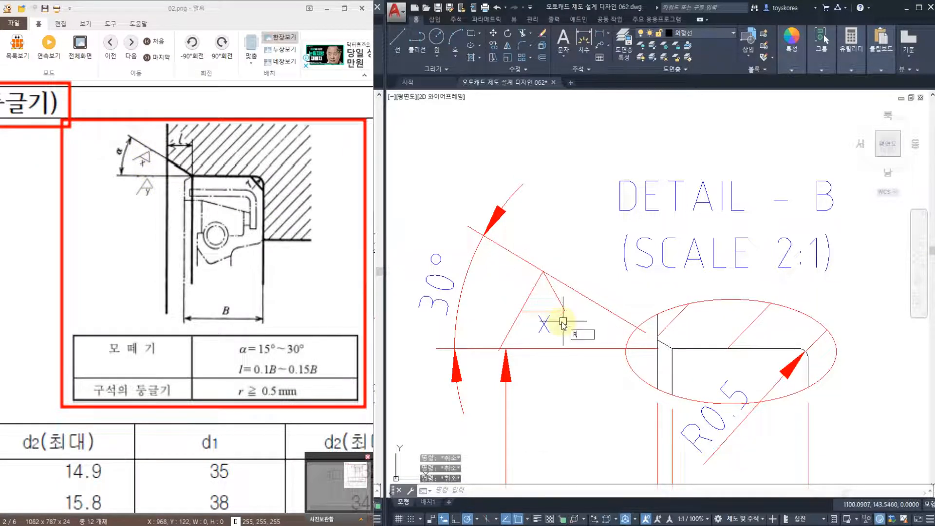
key(Return)
click(563, 322)
click(487, 267)
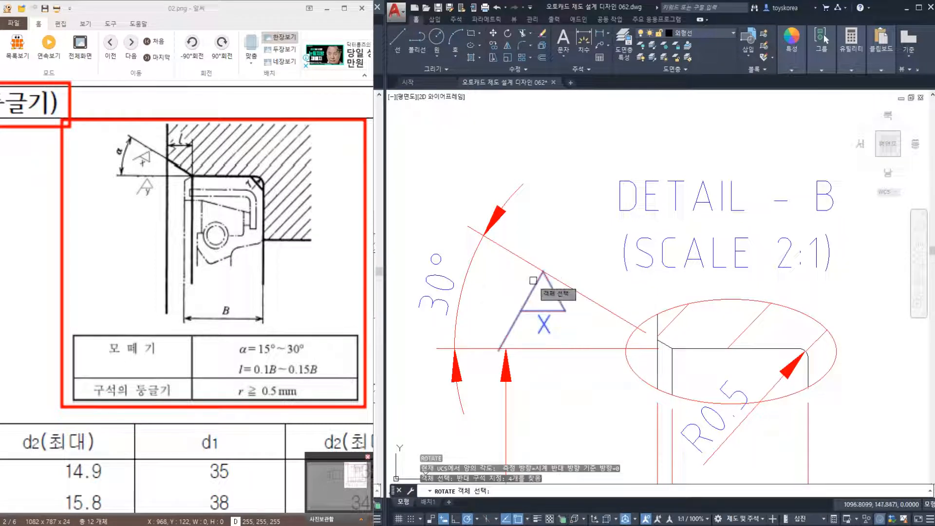
key(Return)
click(543, 271)
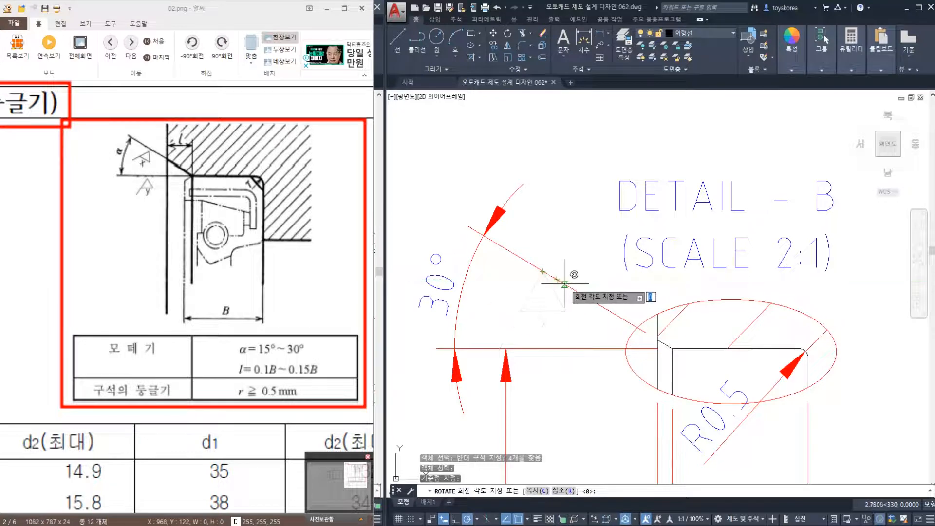
click(565, 283)
key(Escape)
click(551, 276)
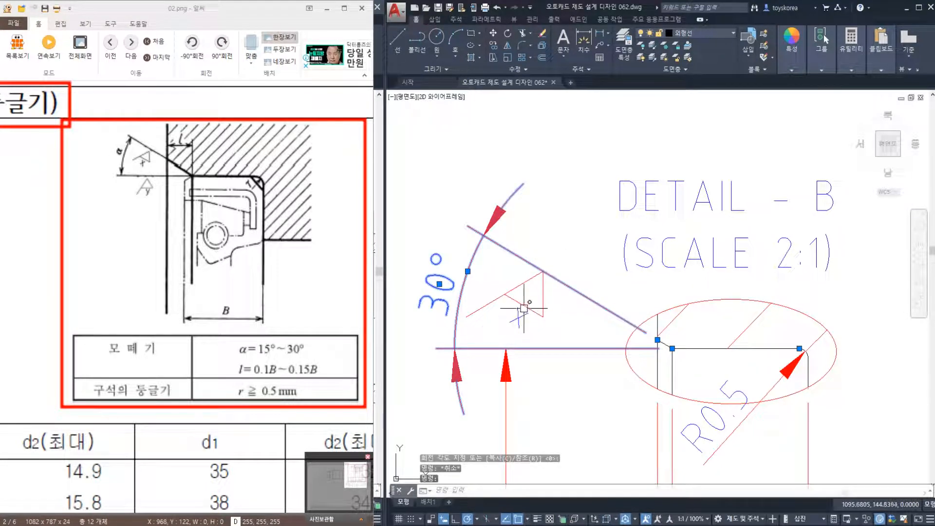
key(Escape)
Copy the y roughness symbol with its tip up from the pasted set onto Detail B's Ø32H8 extension line.
scroll(536, 292, down, 4)
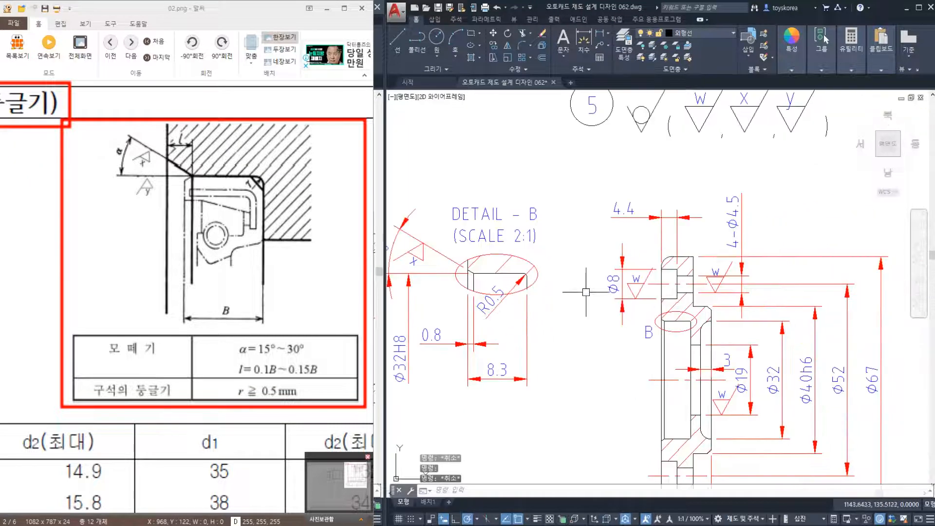
scroll(629, 295, down, 2)
middle_drag(844, 235, 635, 292)
scroll(740, 305, up, 2)
click(794, 338)
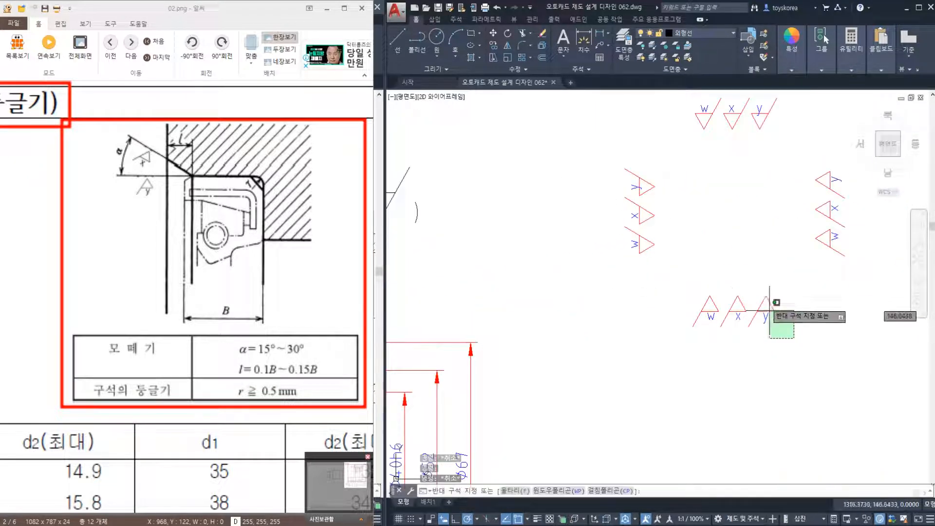
click(758, 300)
text(co)
key(Return)
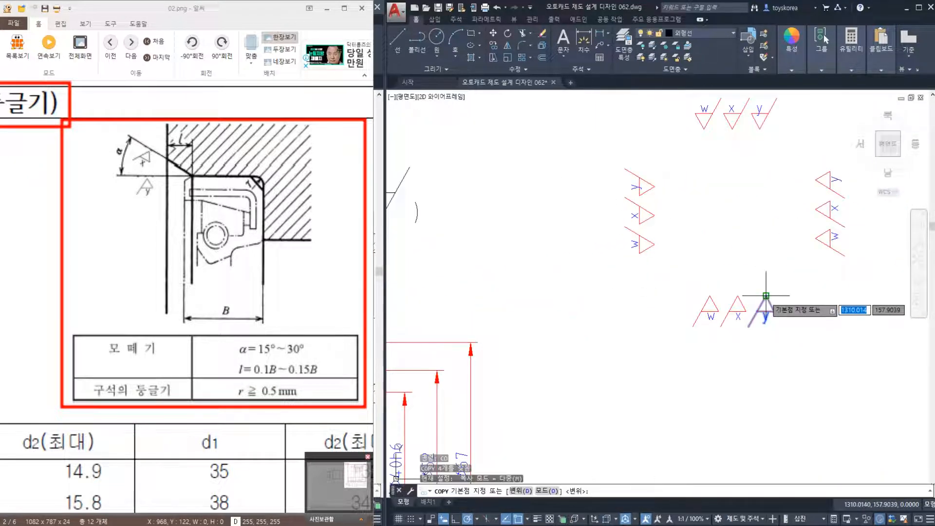
click(766, 295)
scroll(767, 296, down, 4)
scroll(640, 284, up, 5)
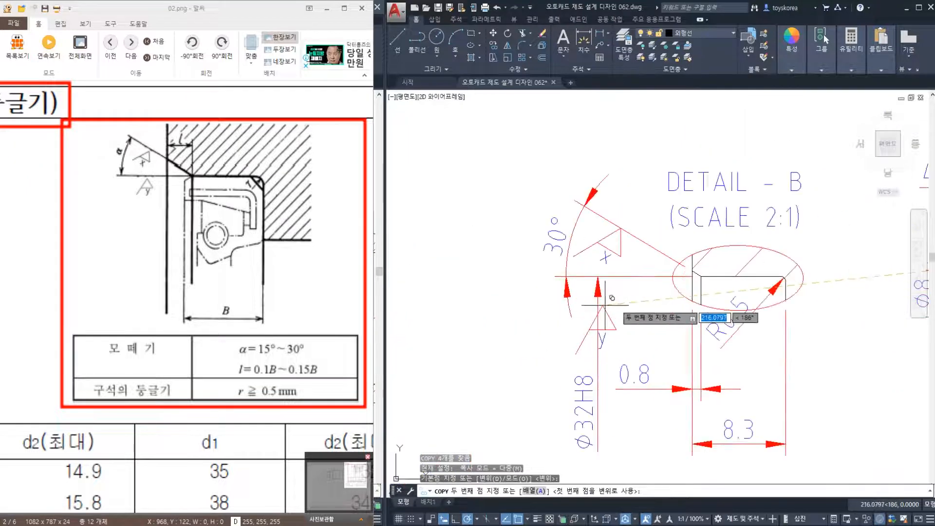
click(641, 277)
key(Escape)
Copy the right-pointing y roughness symbol onto the inner-end extension line of Detail B's 8.3 dimension.
scroll(640, 280, down, 2)
middle_drag(877, 287, 641, 297)
middle_drag(926, 263, 635, 306)
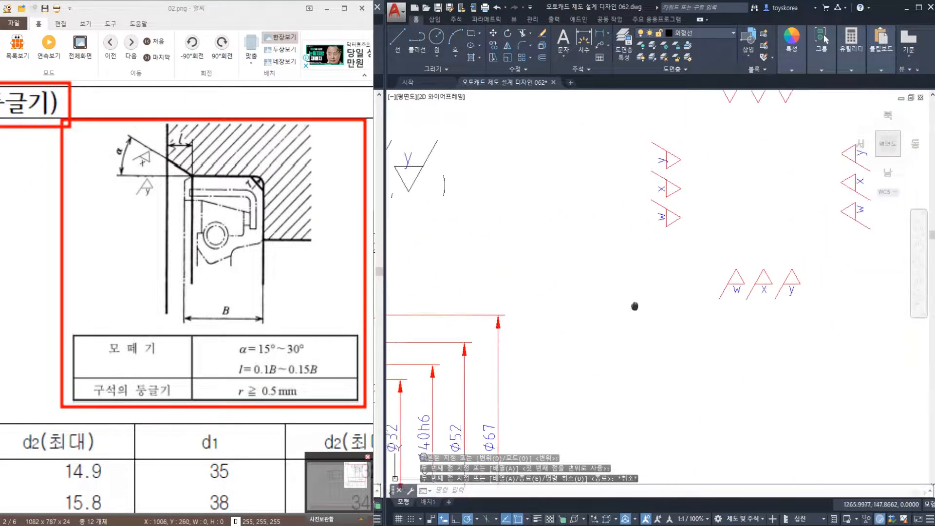
scroll(678, 175, up, 2)
middle_drag(677, 176, 602, 242)
key(space)
click(608, 226)
click(584, 205)
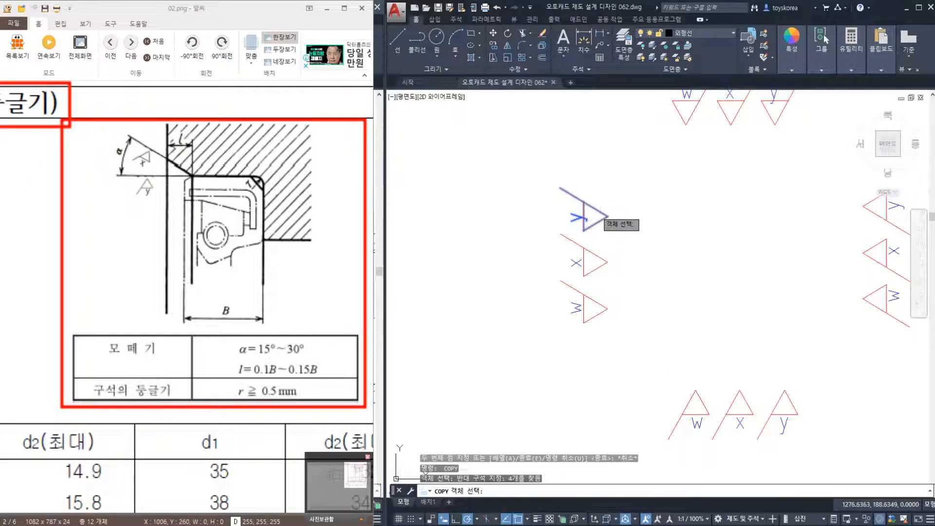
key(Return)
click(607, 216)
scroll(745, 223, down, 5)
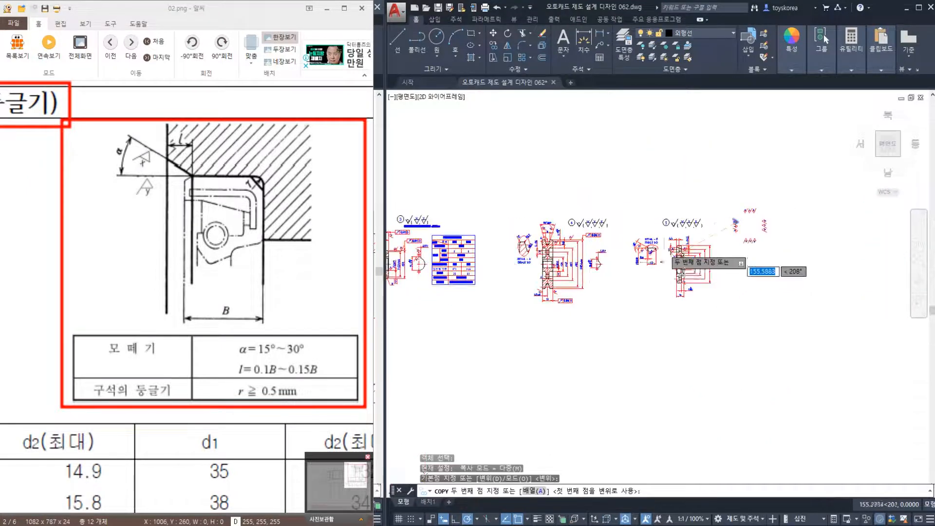
scroll(735, 223, up, 6)
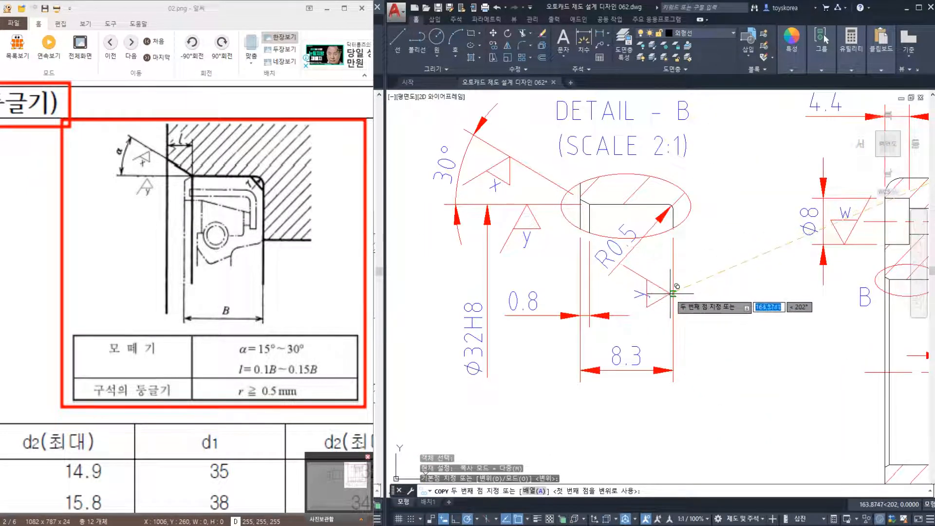
click(670, 294)
key(Escape)
Copy the left-pointing y roughness symbol onto the extension line of the cover's spigot end face, above the 5 mm dimension.
scroll(675, 289, down, 5)
middle_drag(705, 311, 510, 317)
middle_drag(640, 315, 488, 338)
scroll(760, 198, up, 1)
middle_drag(599, 305, 627, 344)
scroll(774, 218, up, 1)
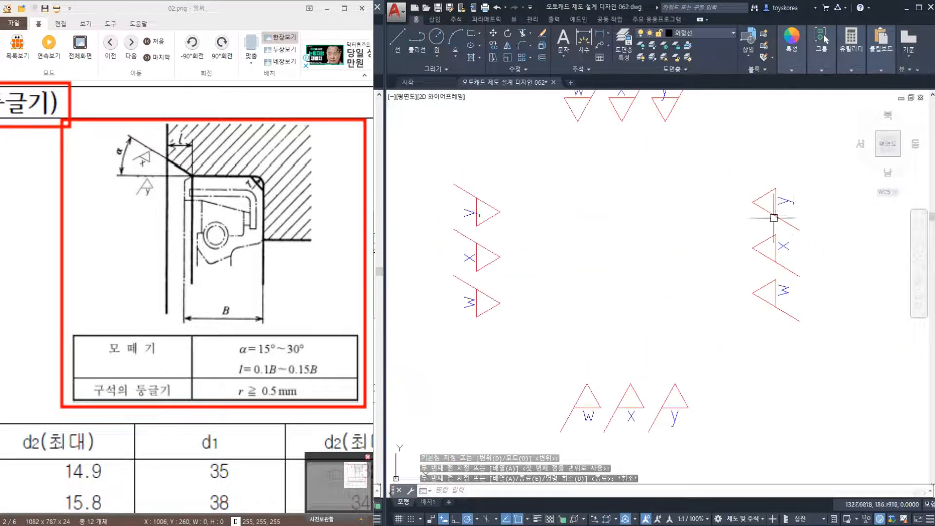
key(space)
click(800, 216)
click(756, 185)
key(space)
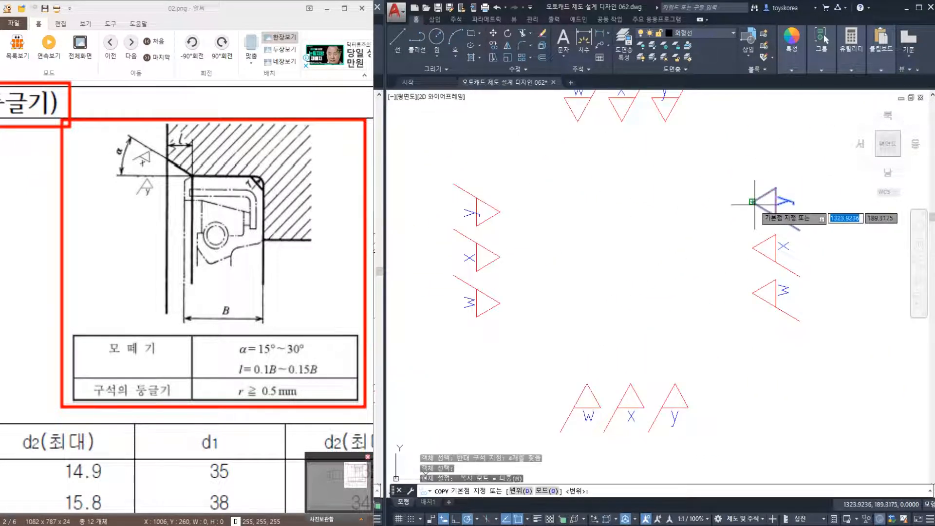
click(752, 201)
scroll(742, 199, down, 5)
scroll(633, 302, up, 2)
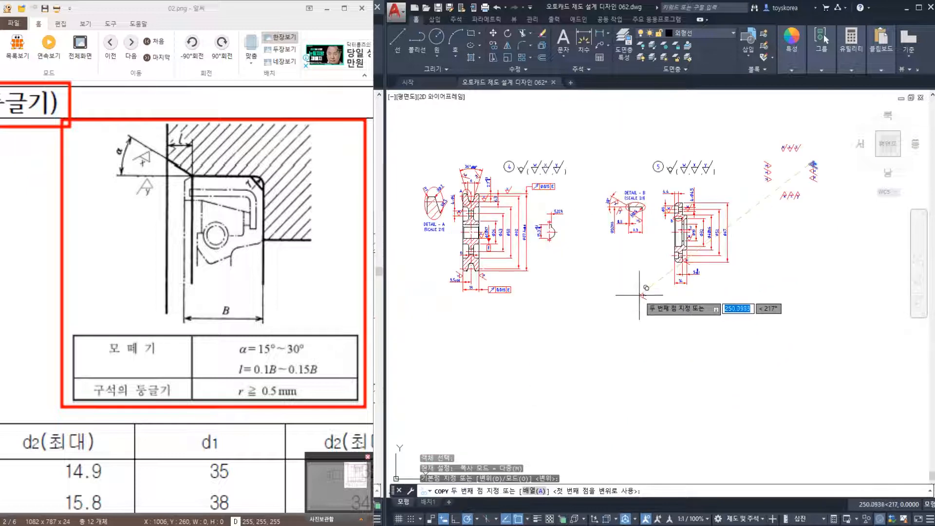
scroll(627, 282, up, 8)
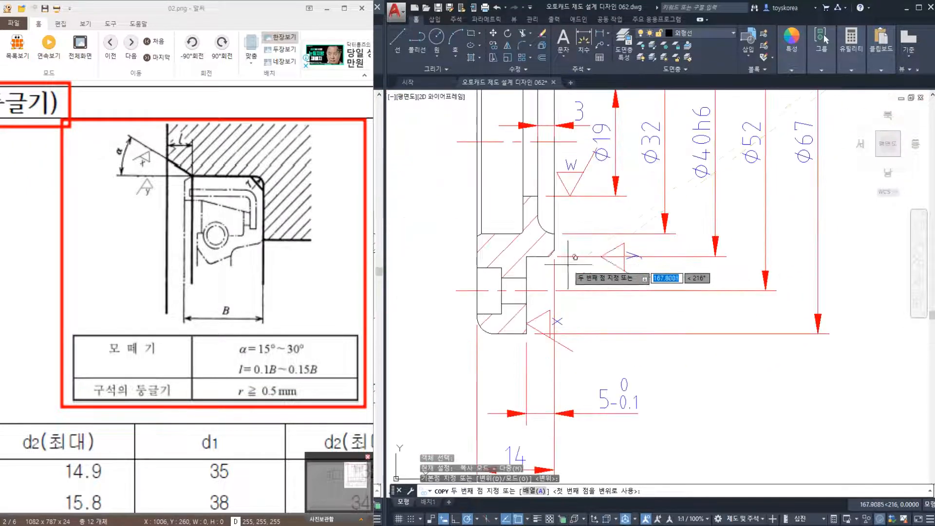
click(555, 277)
key(Escape)
Copy the upright y roughness symbol from the pasted set onto the upper extension line of the Ø40h6 dimension.
scroll(568, 274, down, 4)
middle_drag(568, 273, 541, 347)
scroll(570, 250, up, 2)
key(Escape)
scroll(581, 238, down, 4)
scroll(606, 267, up, 5)
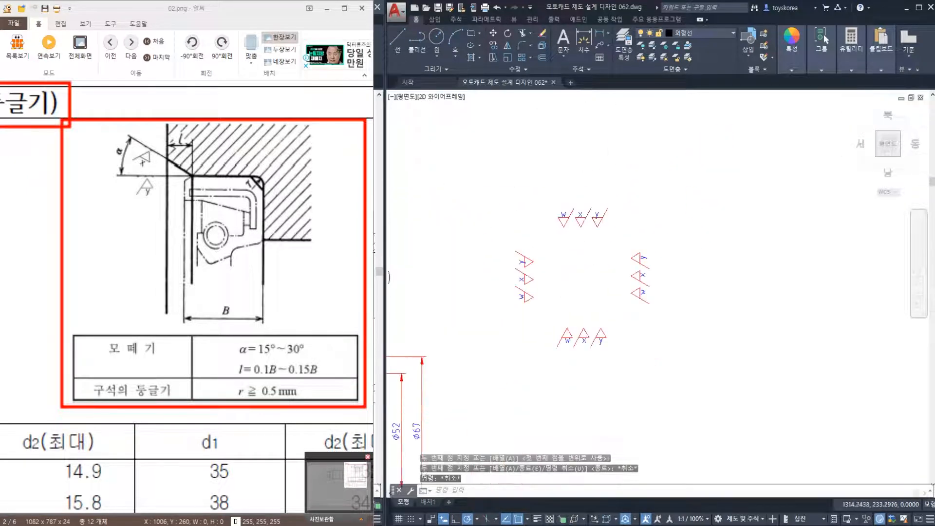
key(space)
click(607, 276)
click(581, 246)
key(space)
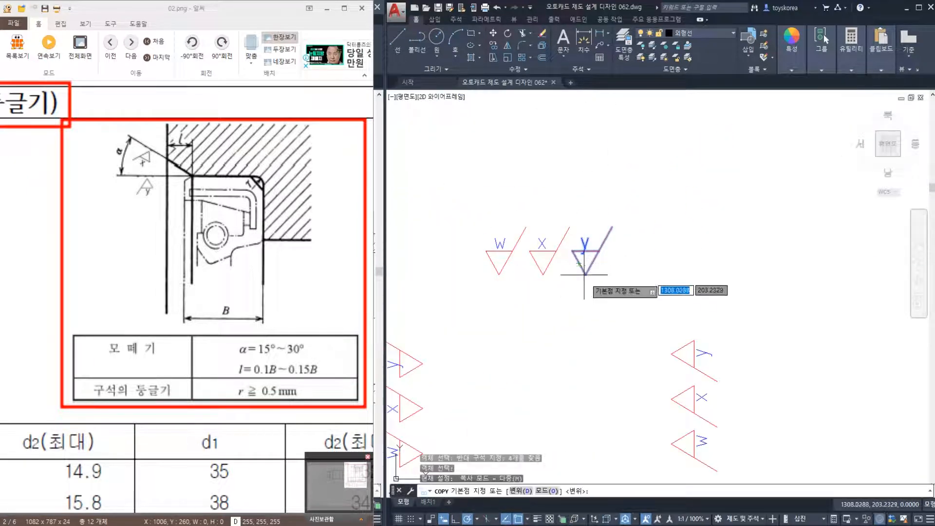
click(587, 269)
scroll(592, 272, down, 4)
scroll(593, 273, down, 4)
scroll(605, 266, up, 4)
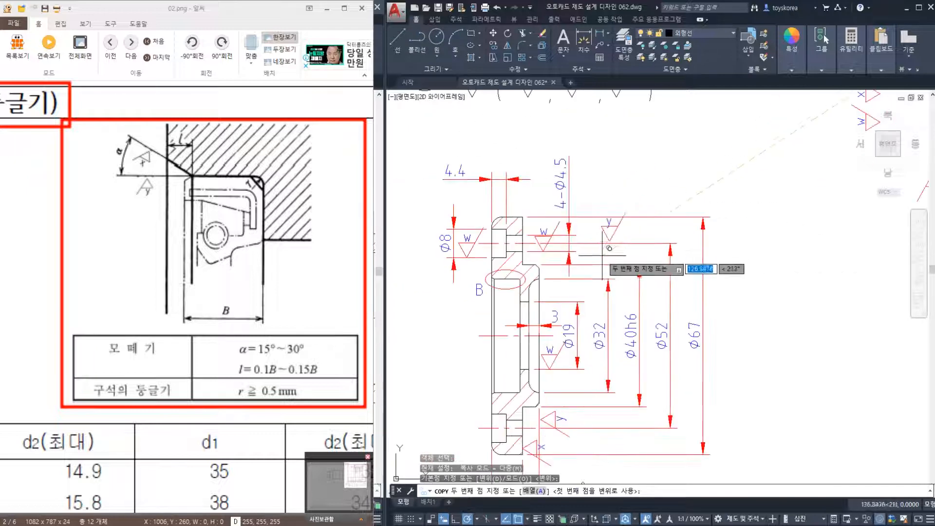
click(606, 264)
key(Escape)
key(Escape)
Check the cover's spigot end face and Ø40h6 surface against the roughness symbols on the mating gearbox housing's Ø40H7 bore.
middle_drag(606, 265, 640, 217)
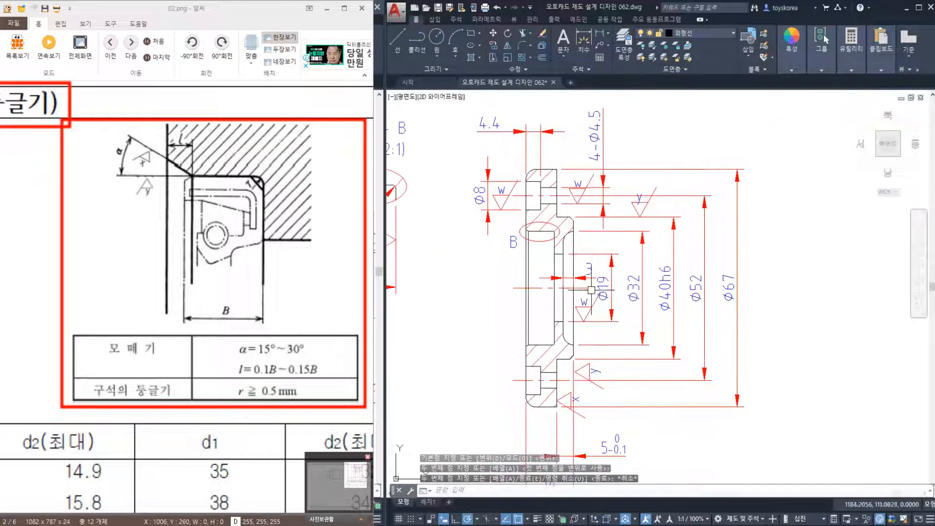
click(574, 333)
scroll(570, 204, up, 4)
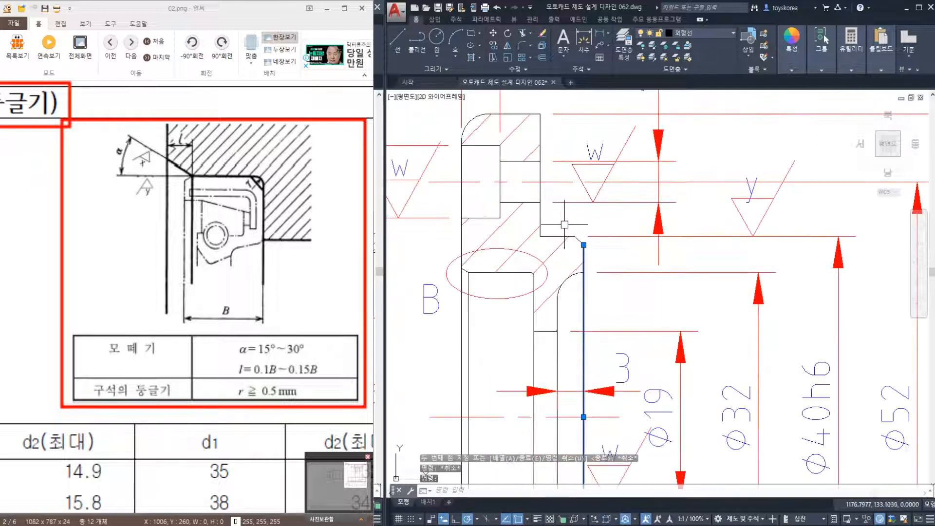
click(563, 217)
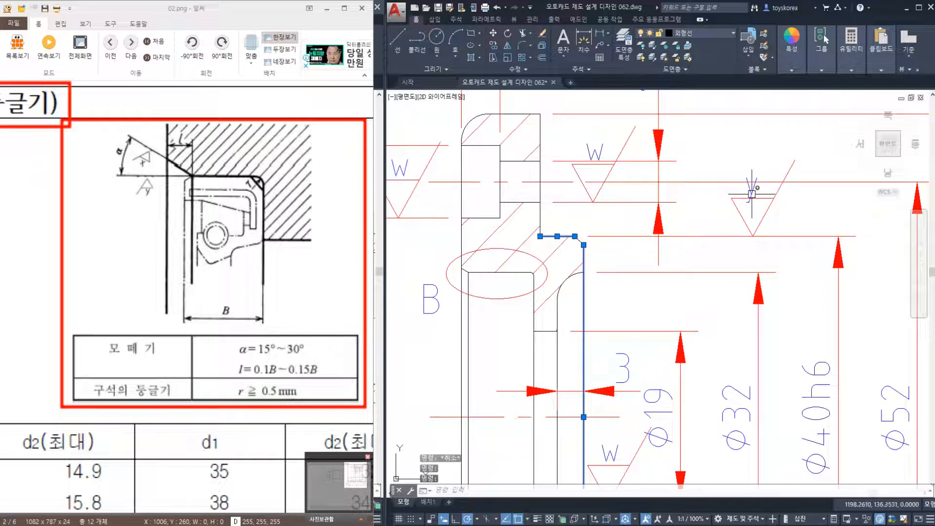
key(Escape)
scroll(751, 196, down, 8)
middle_drag(490, 228, 743, 246)
scroll(741, 246, down, 4)
middle_drag(657, 240, 791, 255)
middle_drag(662, 256, 828, 252)
scroll(521, 243, up, 3)
scroll(625, 253, up, 2)
scroll(564, 260, up, 2)
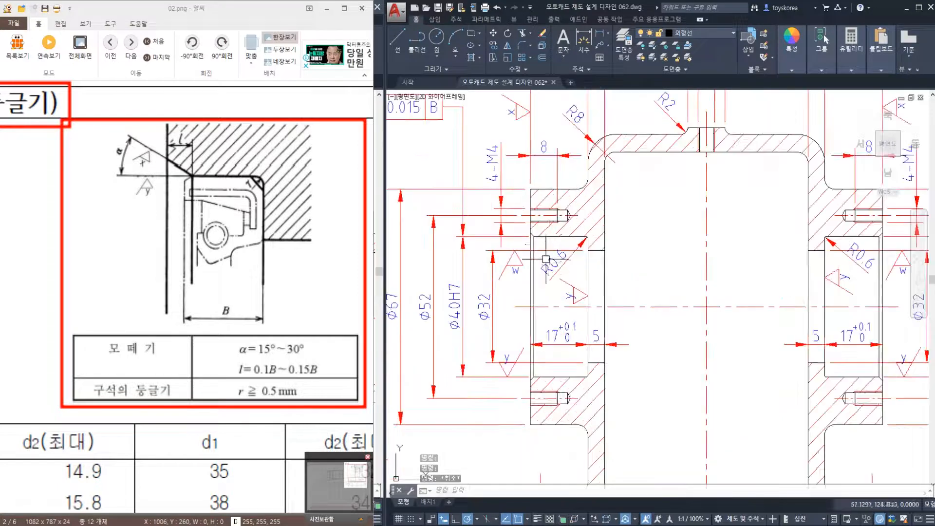
Examine the lower edge of the housing's left Ø40H7 bore and its roughness symbols.
click(545, 376)
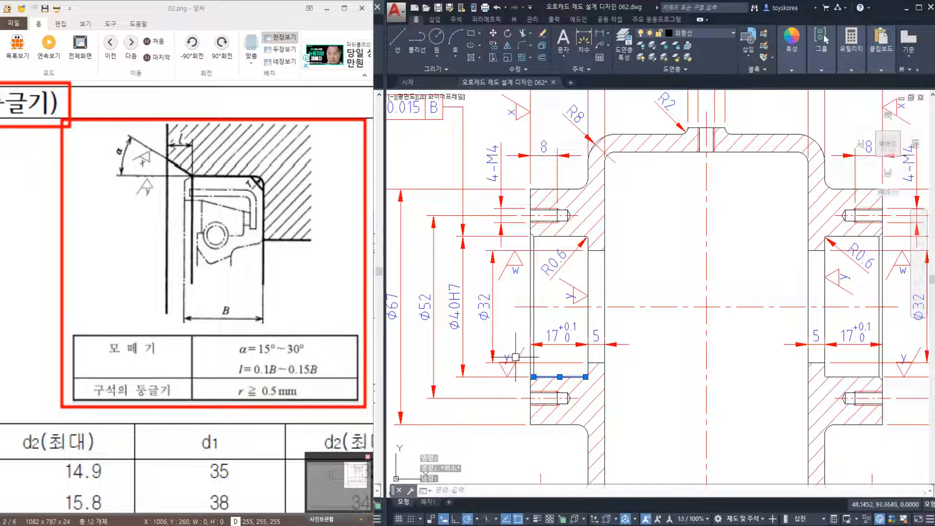
scroll(511, 321, down, 10)
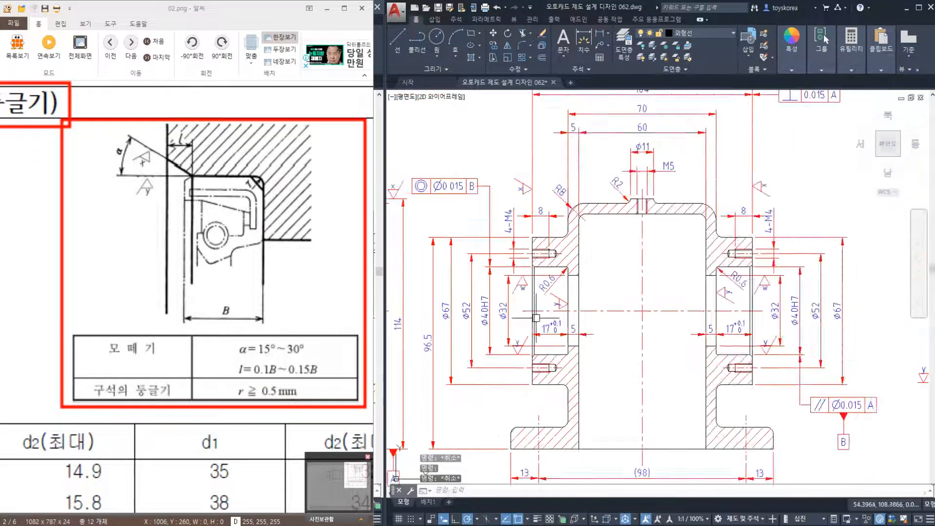
scroll(585, 234, up, 8)
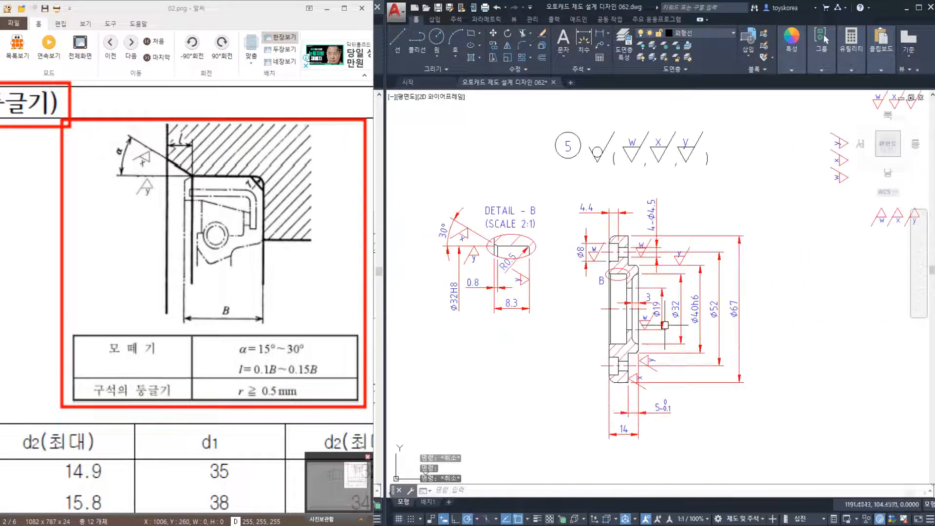
Move the left-pointing y roughness symbol so its tip touches the extension line of the cover's spigot end face.
scroll(674, 215, up, 4)
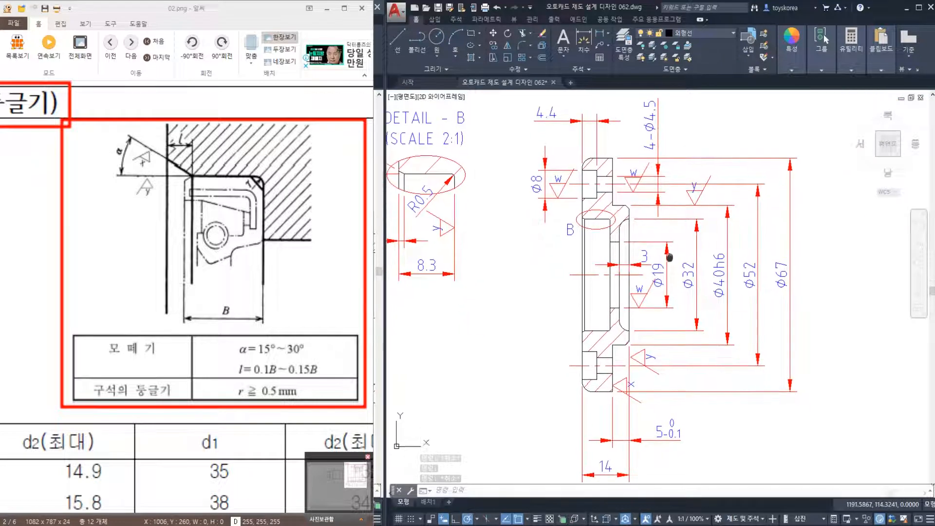
scroll(594, 336, up, 3)
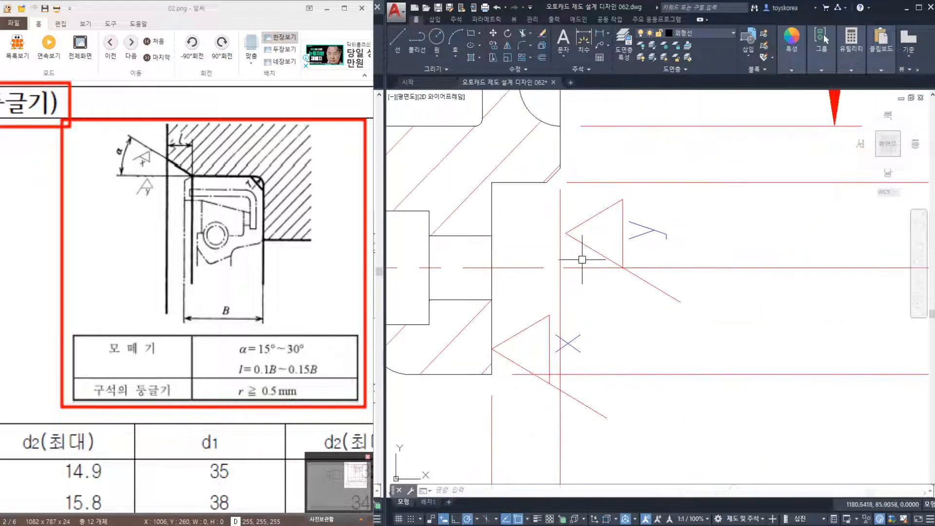
click(653, 254)
click(594, 207)
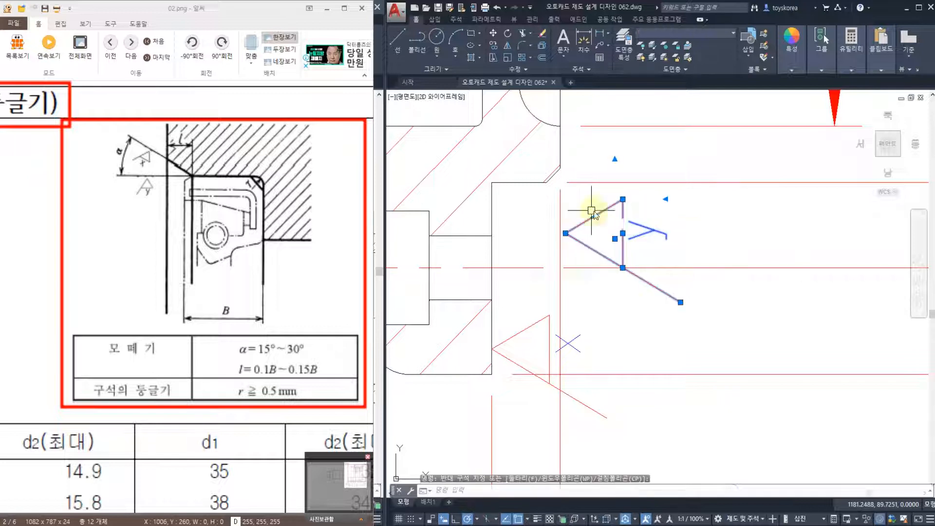
text(m)
key(space)
text(m)
key(Return)
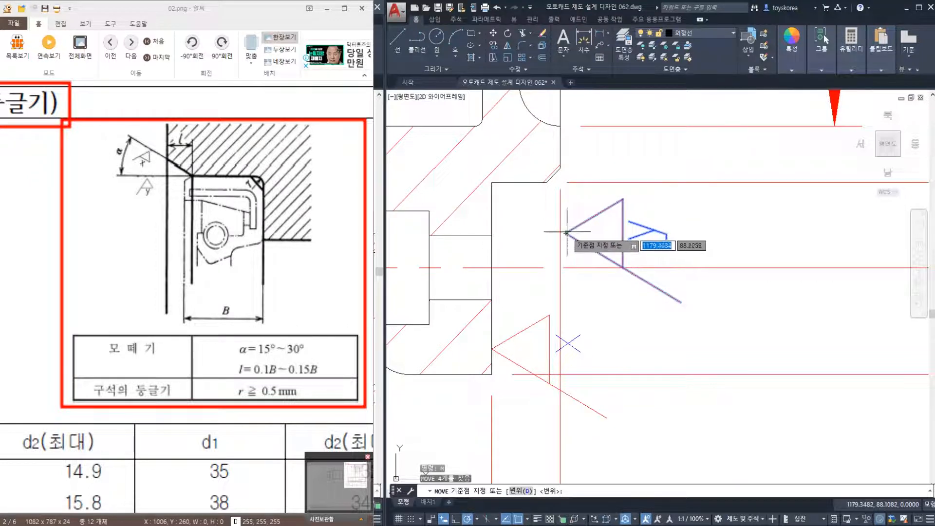
key(Escape)
click(628, 252)
click(586, 207)
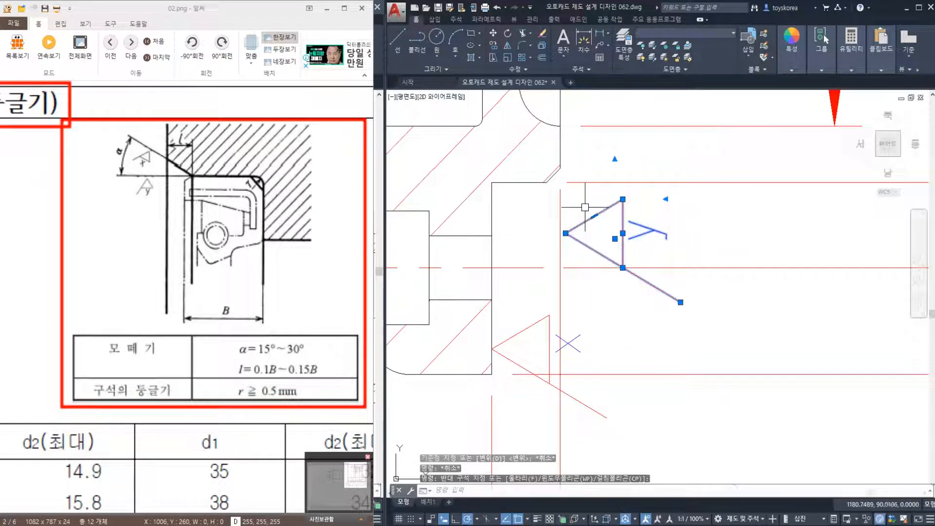
key(Return)
click(565, 234)
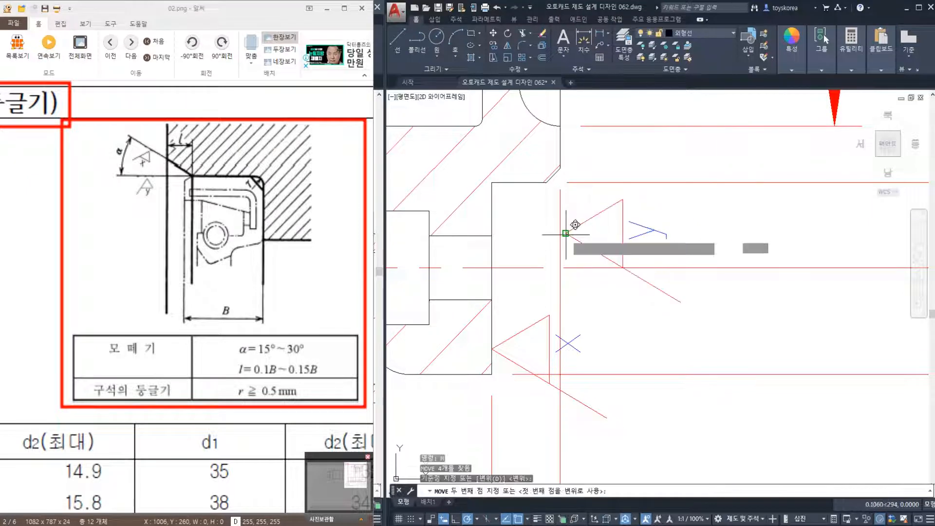
key(Escape)
Save the drawing.
scroll(602, 225, down, 4)
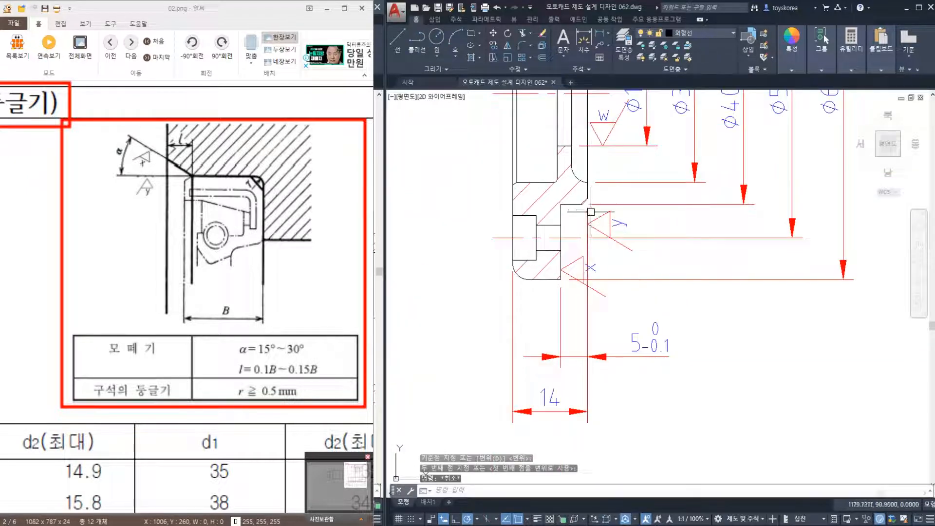
scroll(591, 212, down, 5)
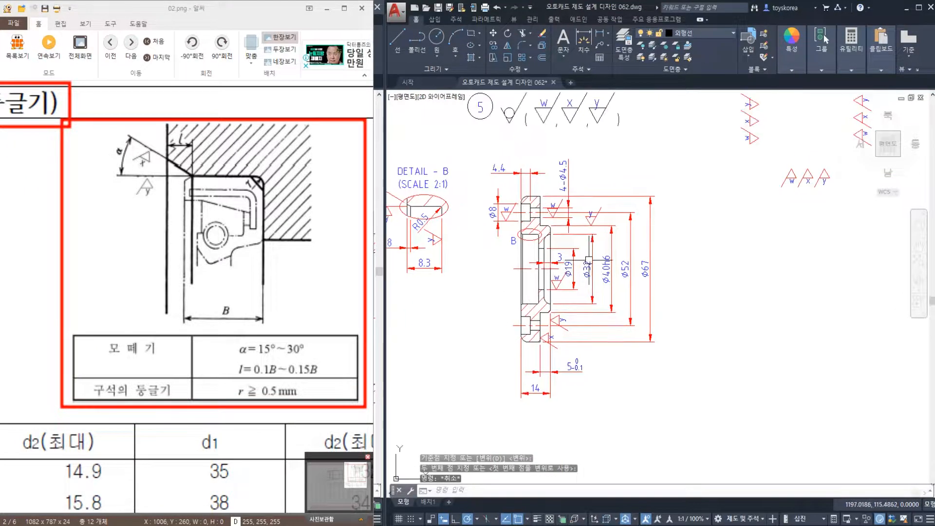
key(ctrl+s)
mouse_move(552, 281)
middle_down()
mouse_move(613, 313)
mouse_move(651, 311)
mouse_move(634, 304)
middle_up()
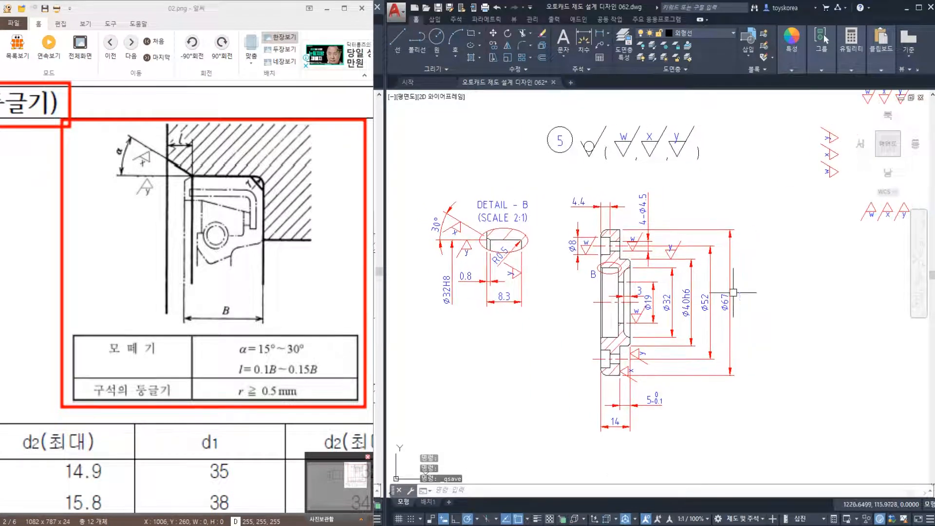
middle_drag(740, 293, 715, 297)
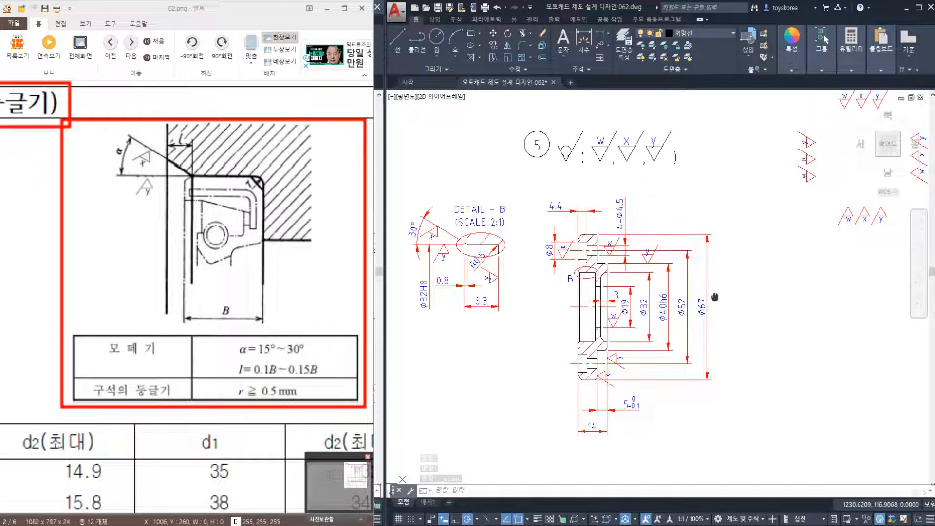
scroll(716, 294, up, 2)
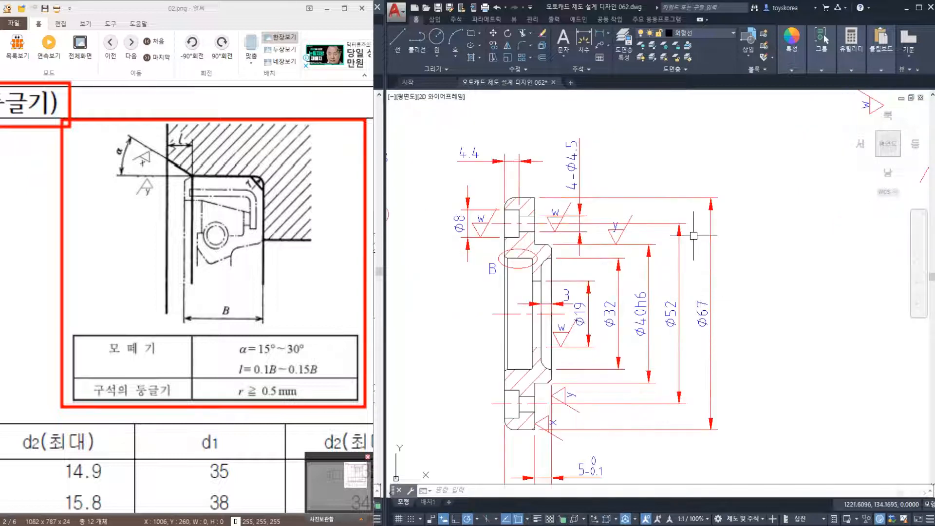
scroll(694, 236, down, 4)
click(757, 287)
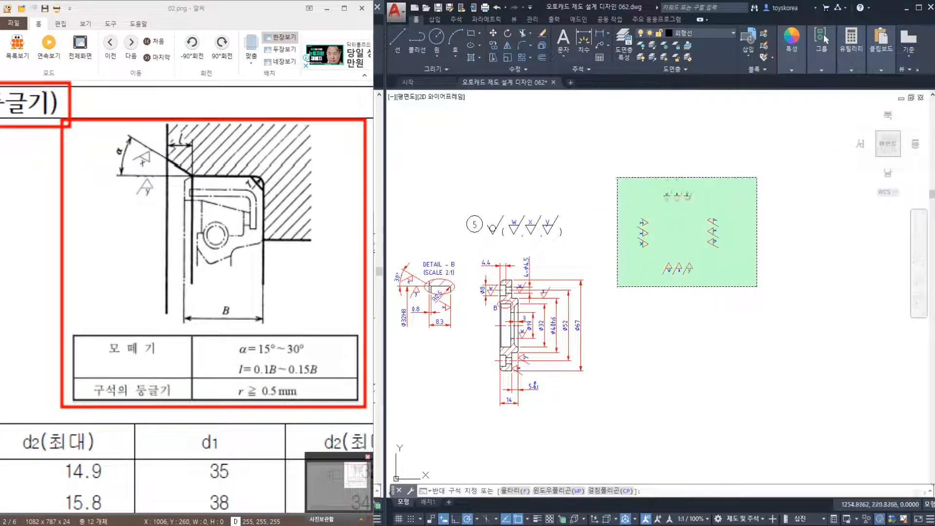
key(Escape)
middle_drag(552, 296, 595, 275)
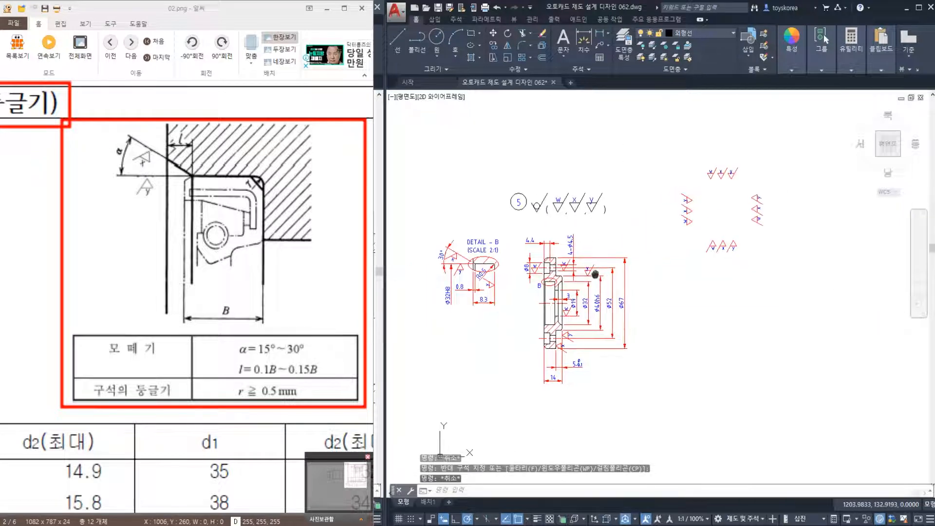
key(ctrl+s)
scroll(506, 350, up, 2)
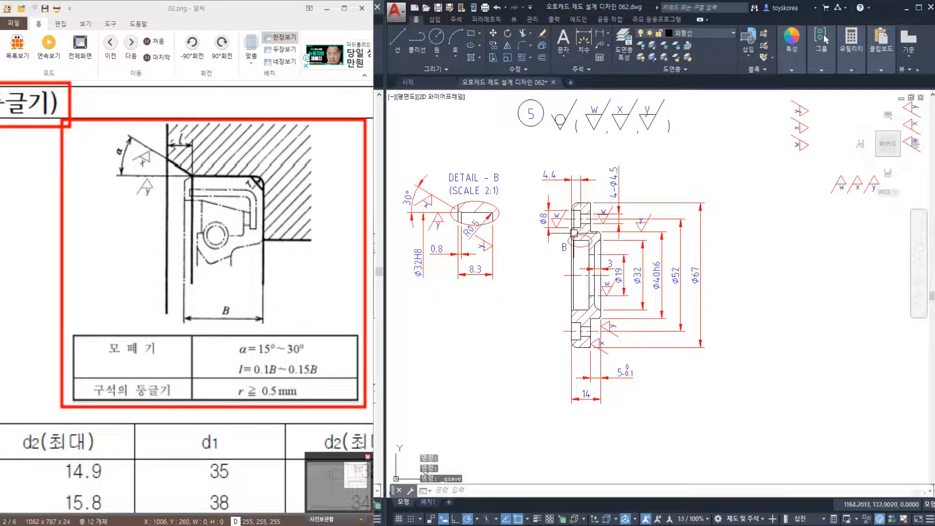
Examine the cover's centerline and the inner shoulder edge of the bore marked as Detail B.
click(580, 276)
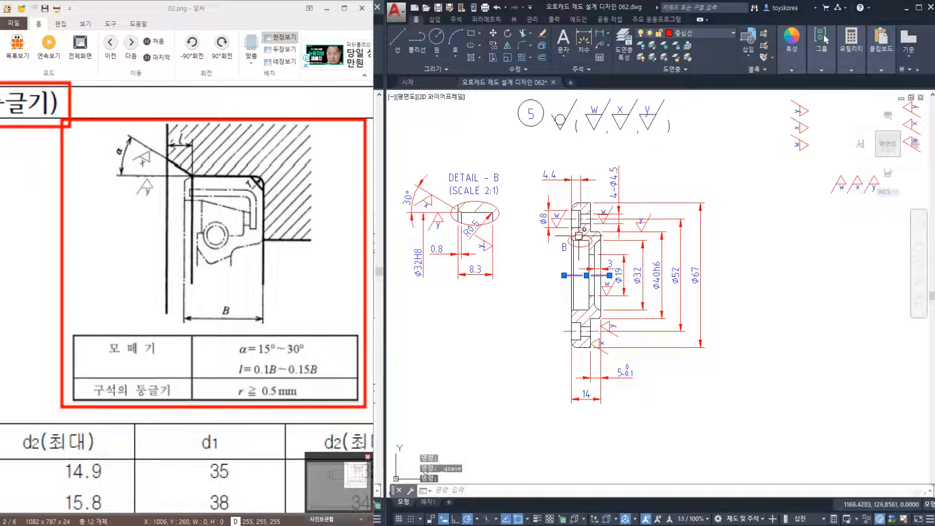
scroll(581, 249, up, 3)
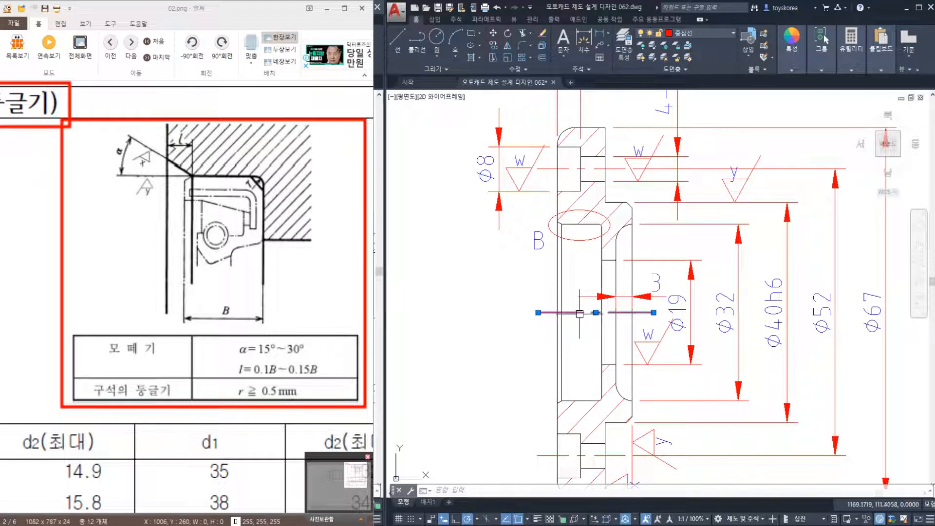
key(Escape)
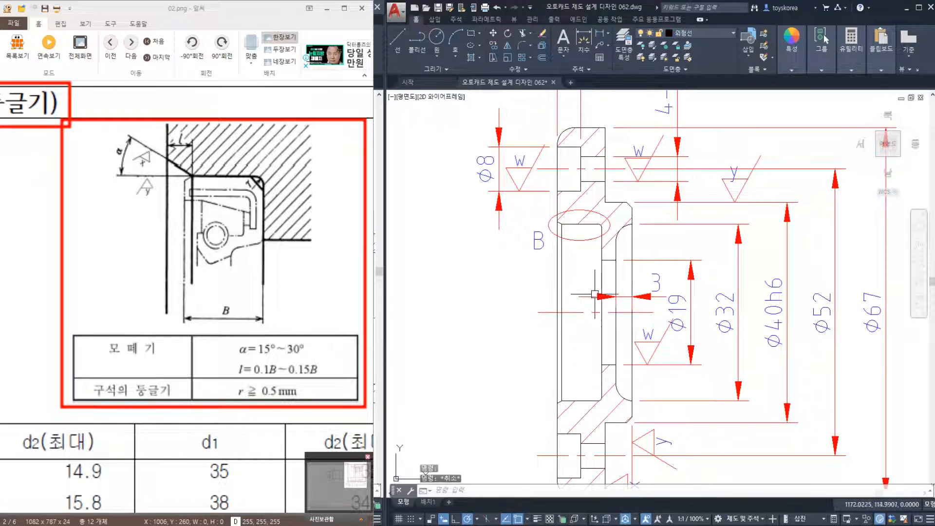
scroll(597, 295, down, 2)
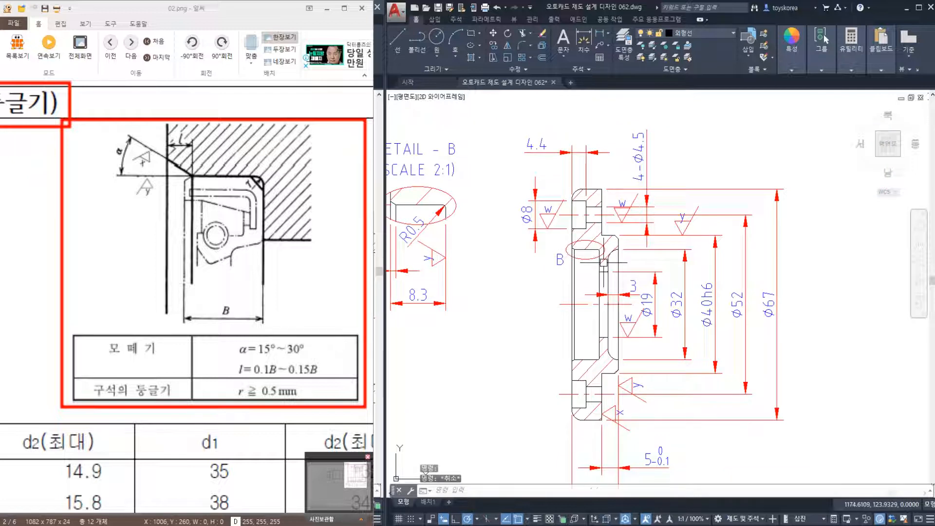
click(599, 284)
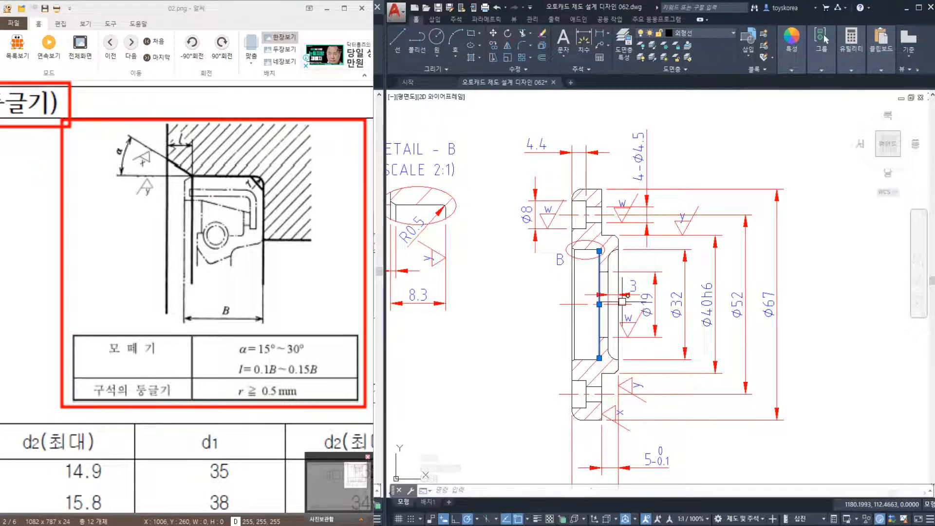
key(Escape)
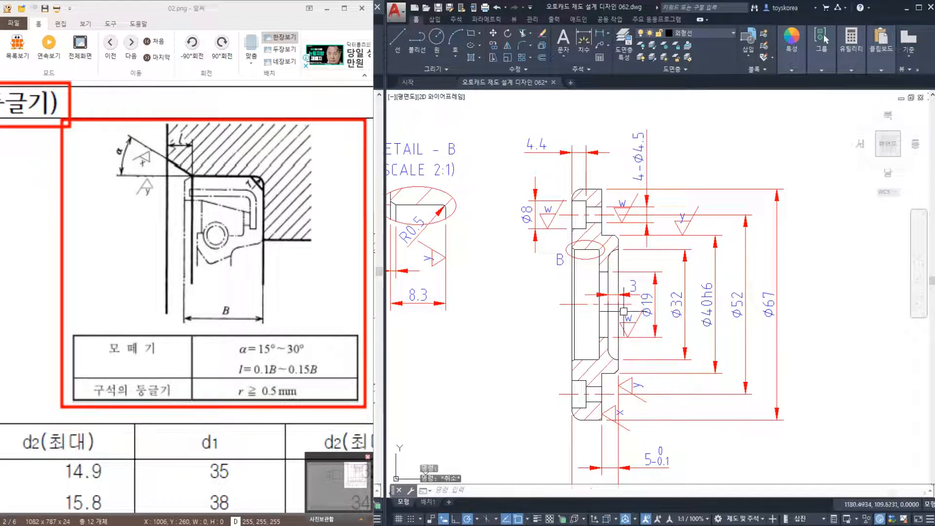
Compare the cover's Ø40h6 dimension with its Ø19, Ø32, Ø52 and Ø67 dimensions about the common centerline.
click(706, 299)
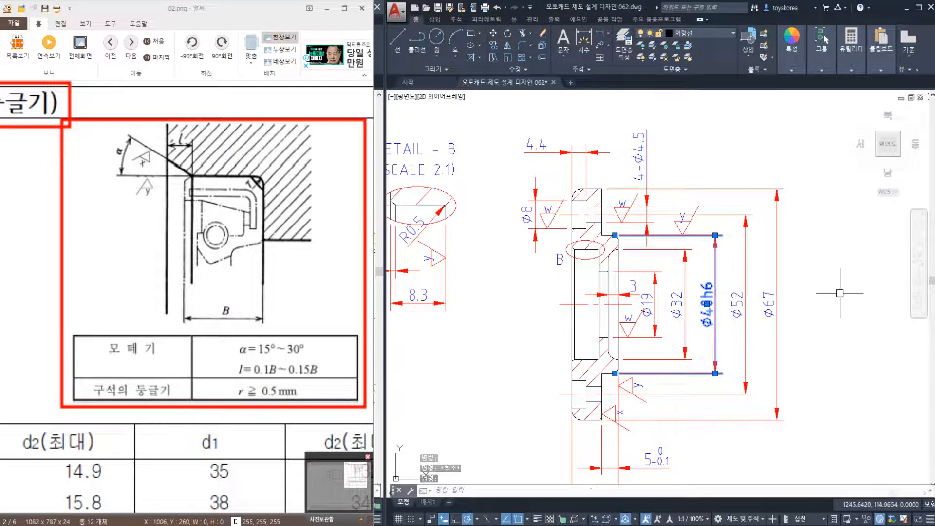
click(632, 304)
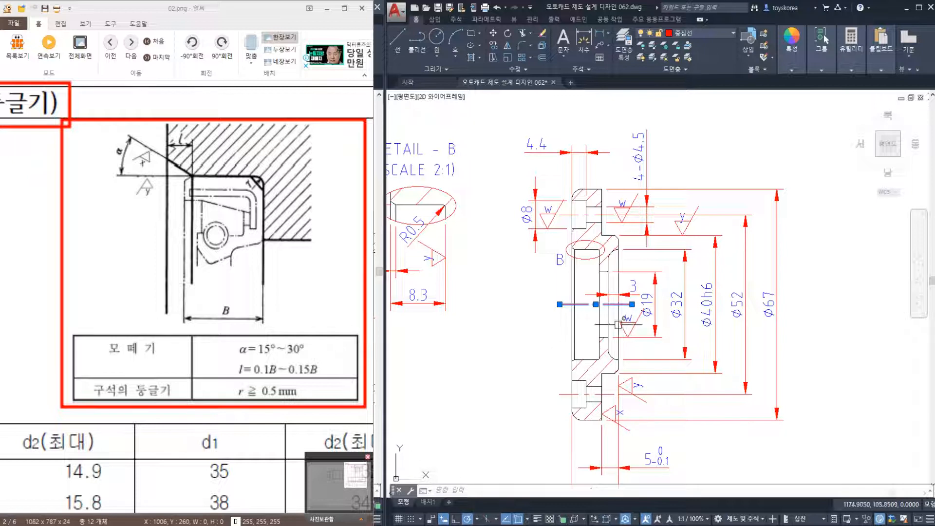
key(Escape)
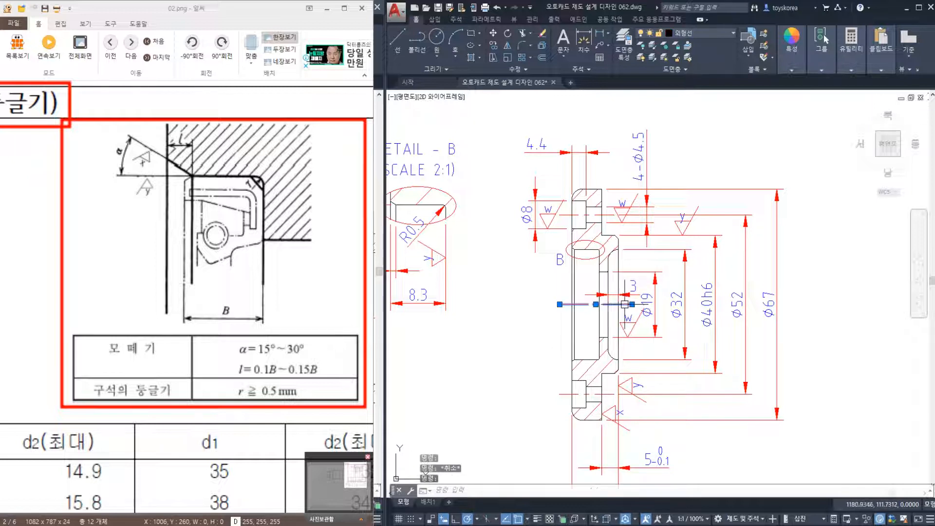
key(Escape)
click(646, 304)
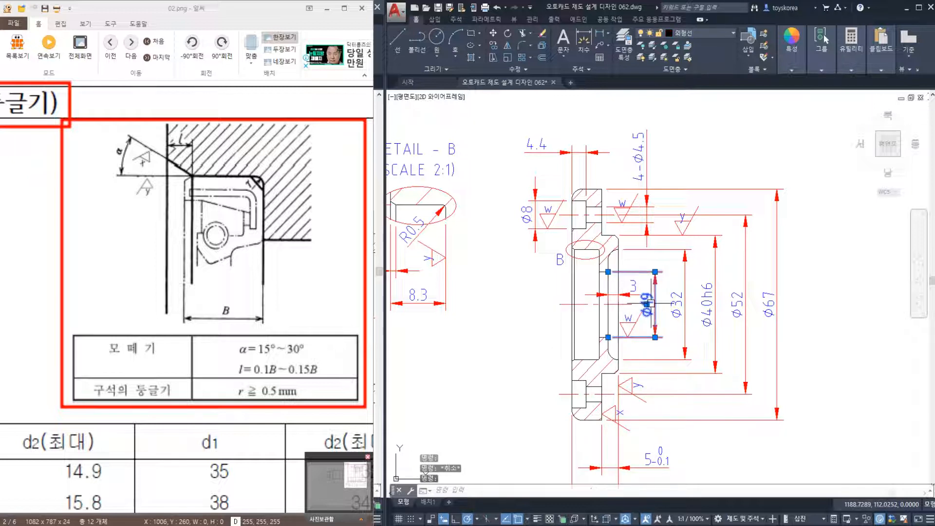
click(677, 304)
click(738, 305)
click(769, 306)
key(Escape)
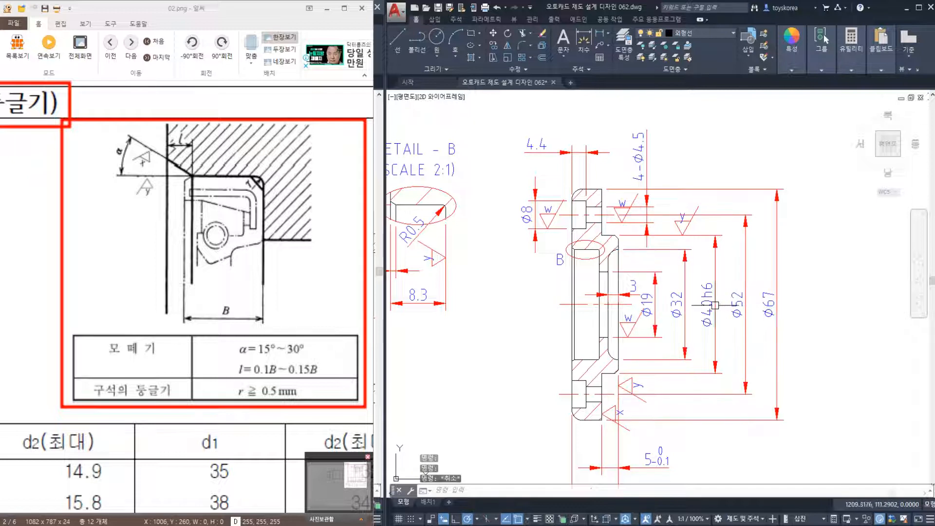
click(707, 304)
key(Escape)
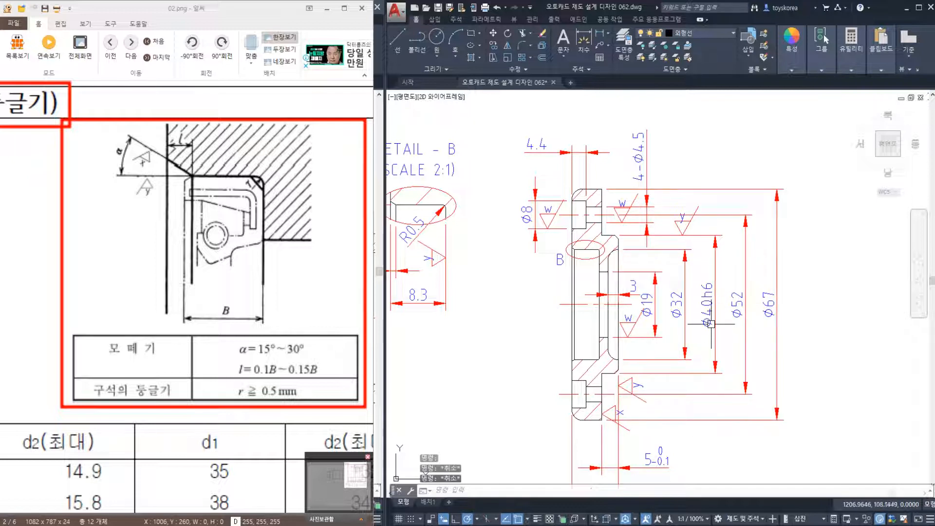
middle_drag(720, 344, 690, 303)
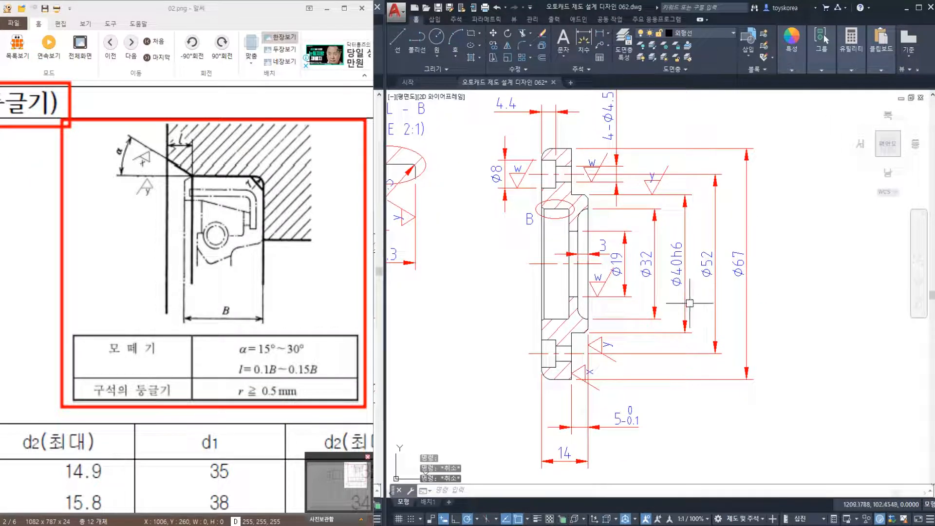
click(691, 334)
text(LE)
key(Return)
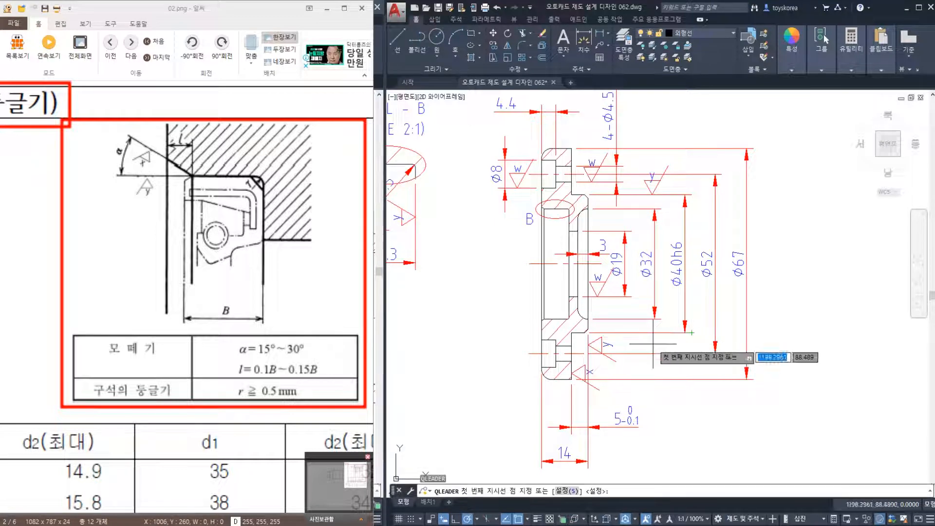
scroll(690, 333, up, 2)
click(686, 331)
scroll(686, 331, down, 2)
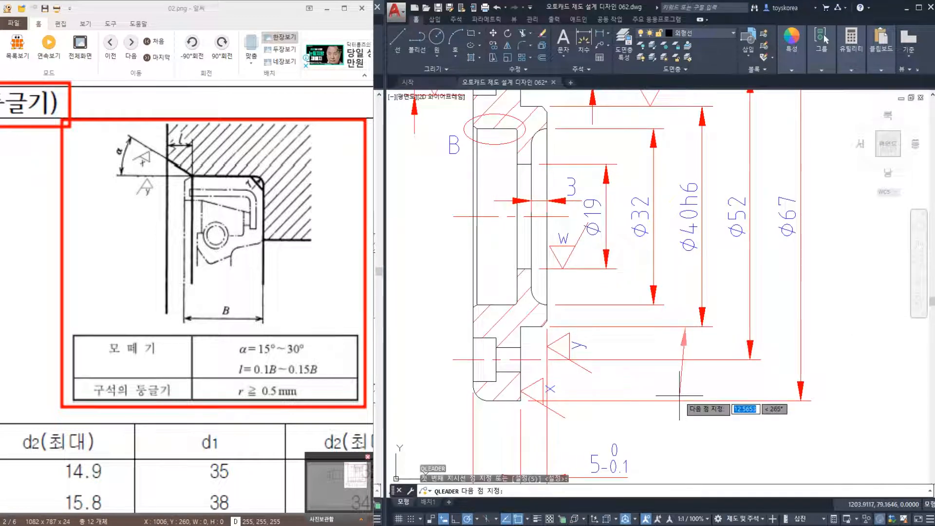
key(Escape)
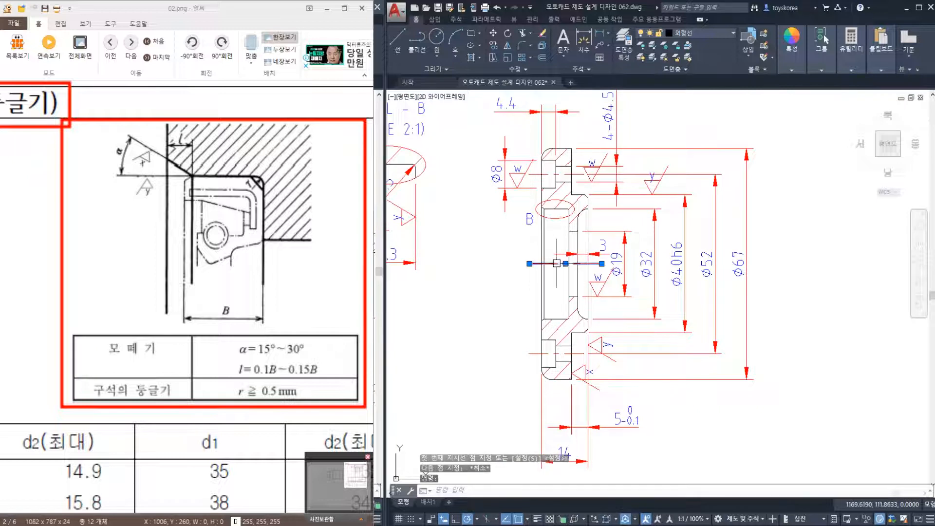
key(Escape)
Draw a vertical leader extending downward from the lower arrowhead of the cover's Ø40h6 dimension, without annotation text.
scroll(672, 307, up, 2)
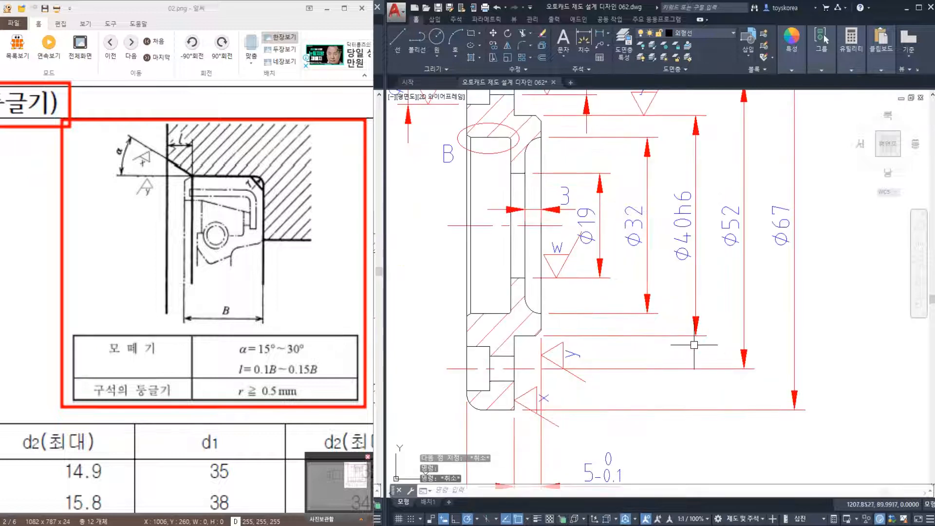
key(Return)
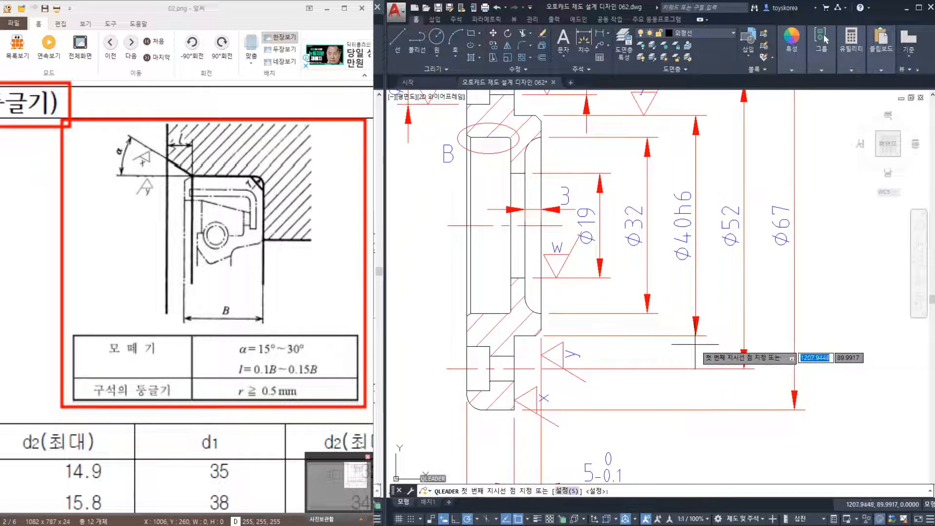
click(696, 341)
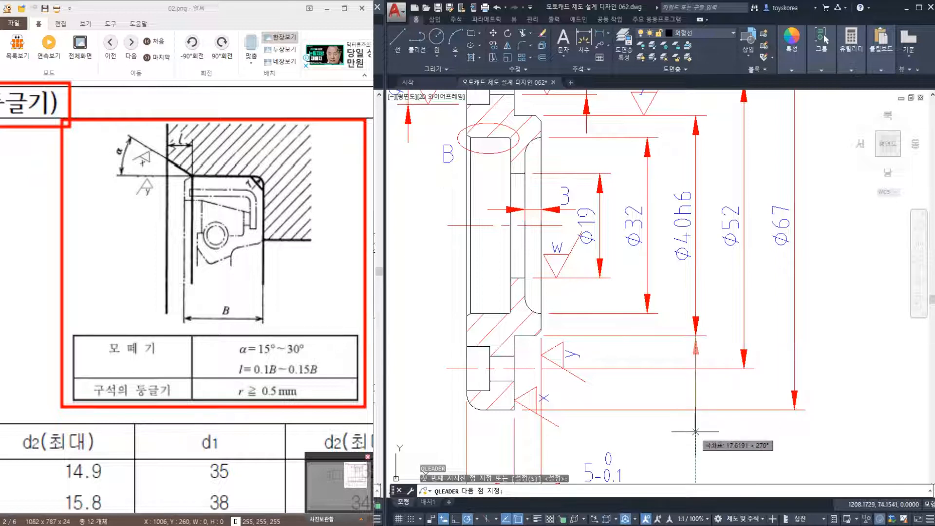
click(695, 411)
key(Escape)
Change the arrowhead of the leader below the Ø40h6 dimension to the filled datum triangle.
click(695, 420)
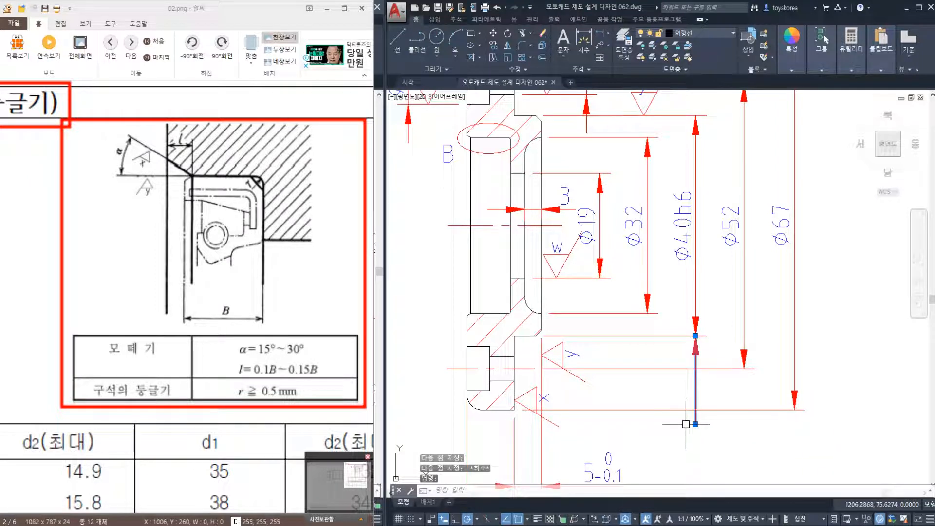
key(Return)
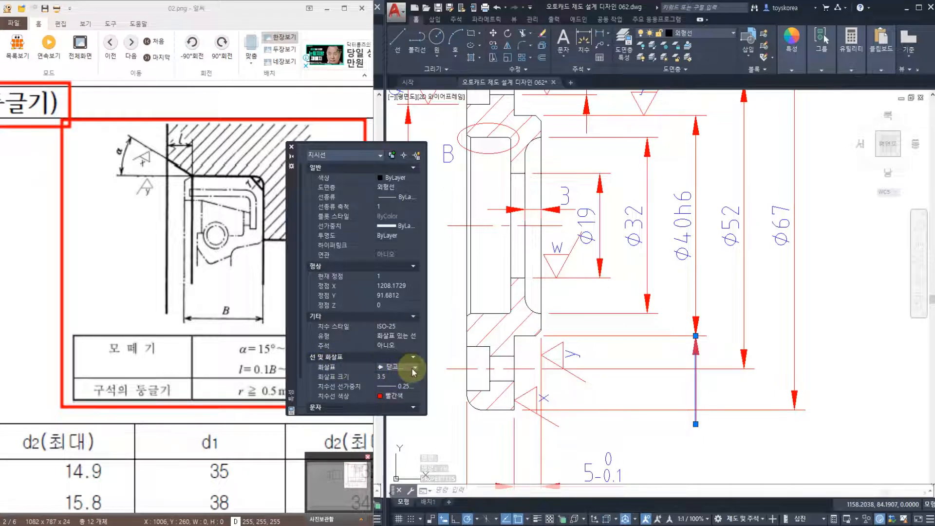
click(416, 367)
scroll(394, 405, down, 3)
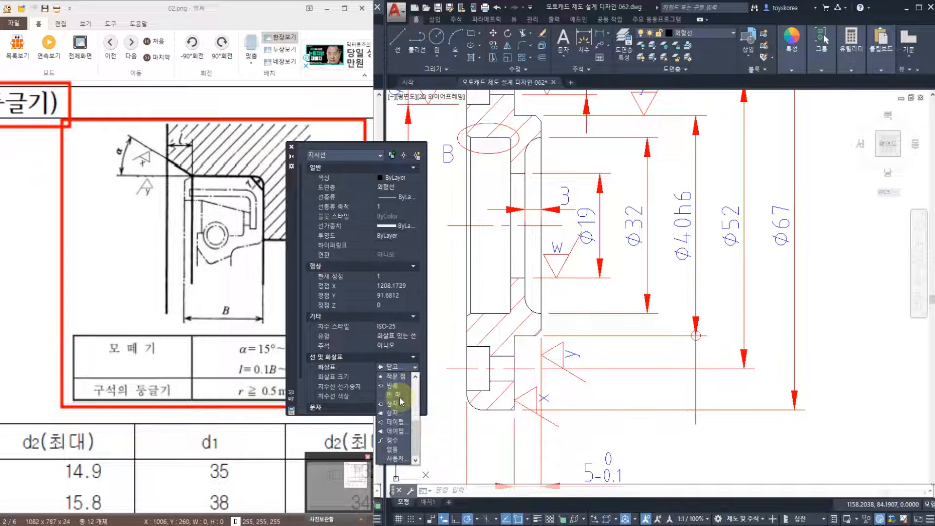
click(395, 432)
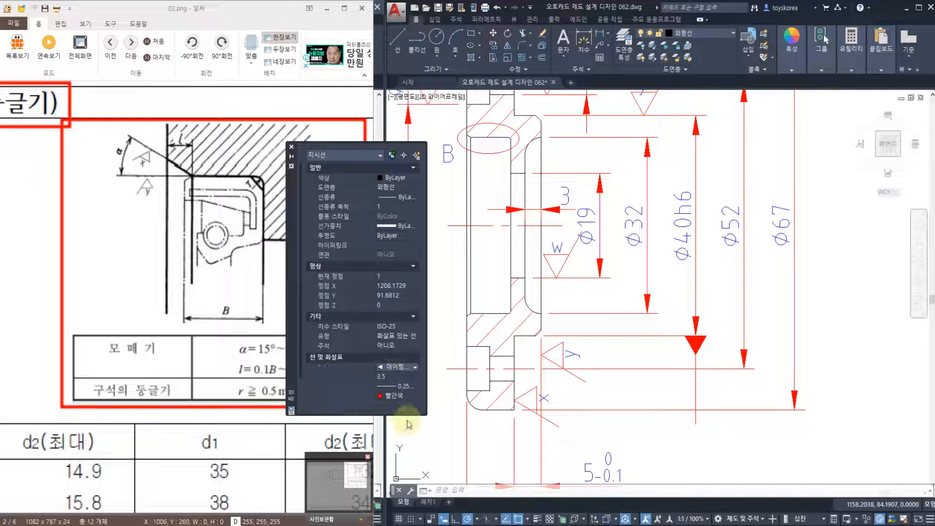
click(291, 147)
Create a geometric tolerance frame containing only datum letter F and place it in the free space below the Ø40h6 leader.
middle_drag(698, 449, 668, 381)
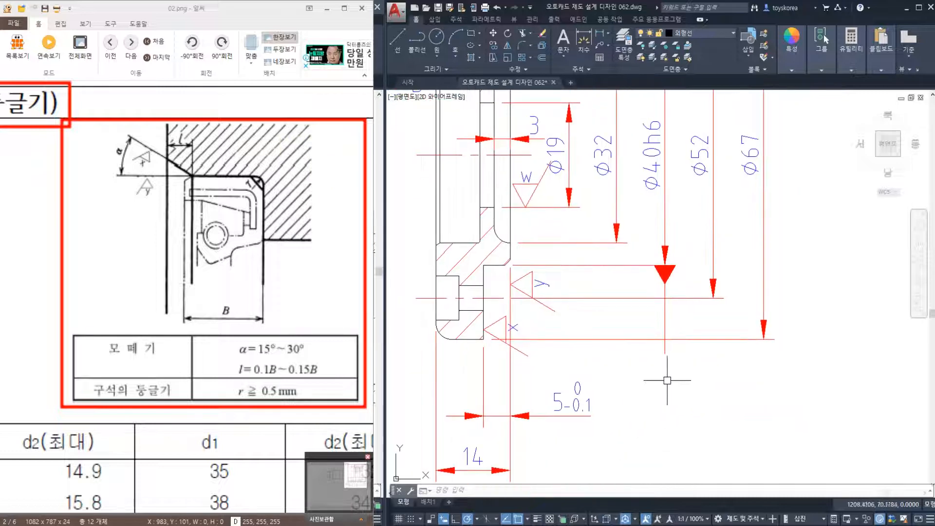
scroll(667, 380, down, 3)
middle_drag(465, 321, 678, 323)
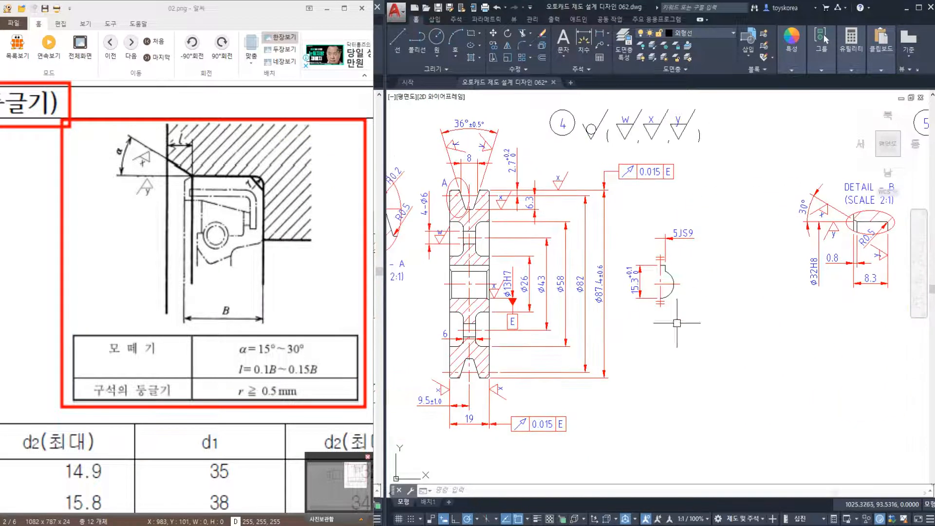
middle_drag(731, 358, 586, 343)
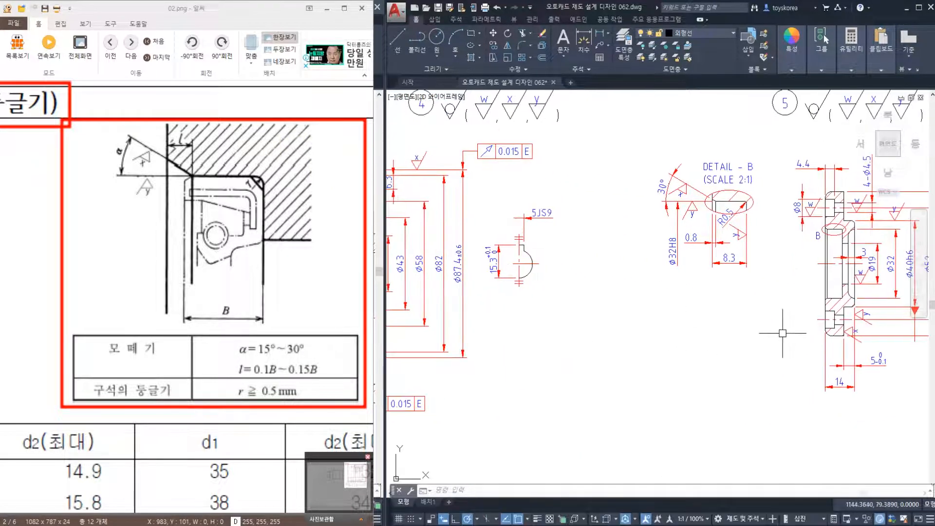
middle_drag(783, 335, 555, 313)
scroll(682, 315, up, 2)
middle_drag(715, 335, 670, 333)
text(tol)
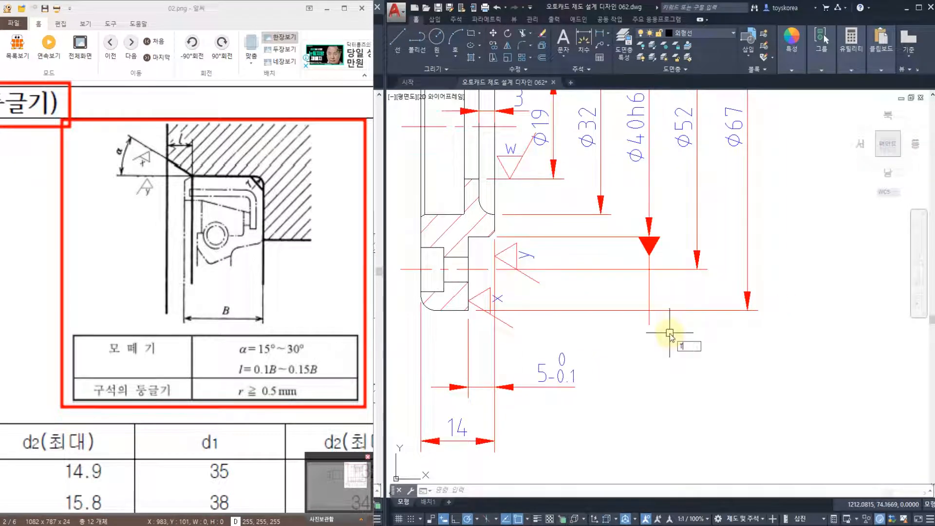
key(Return)
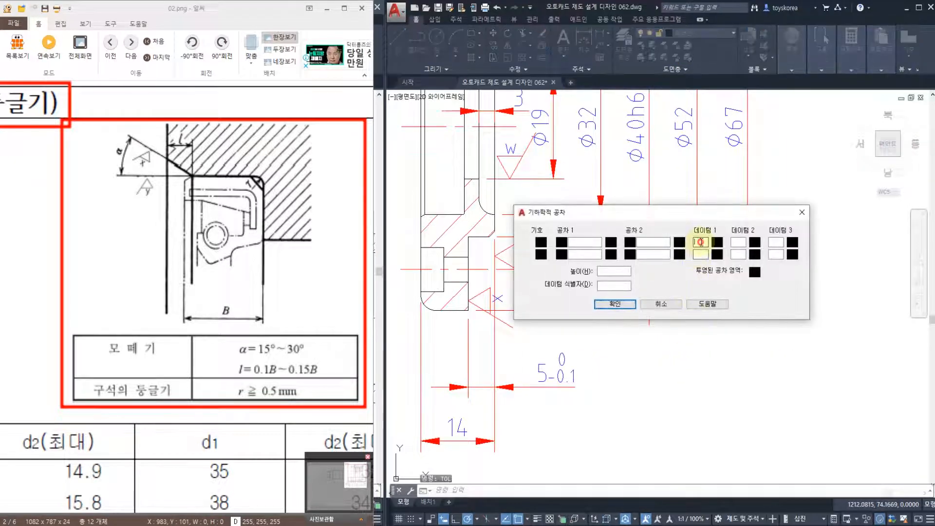
click(615, 304)
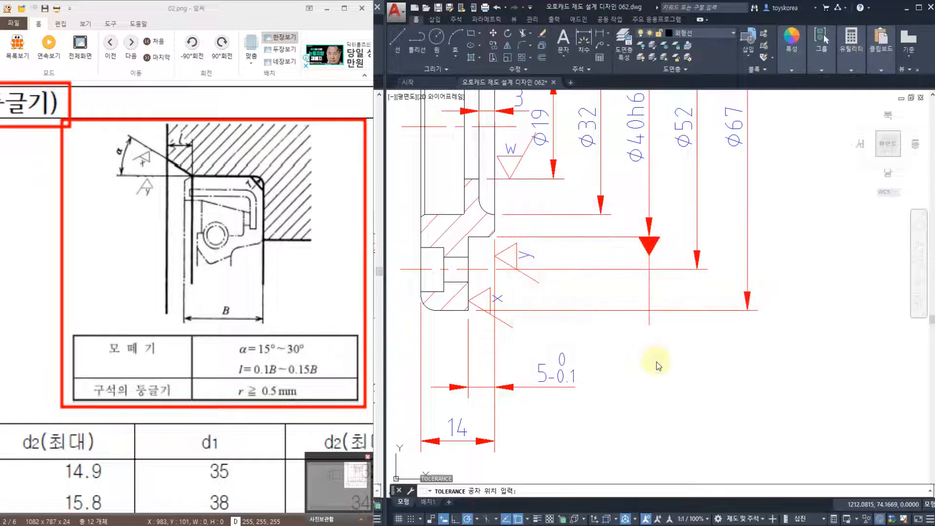
click(694, 390)
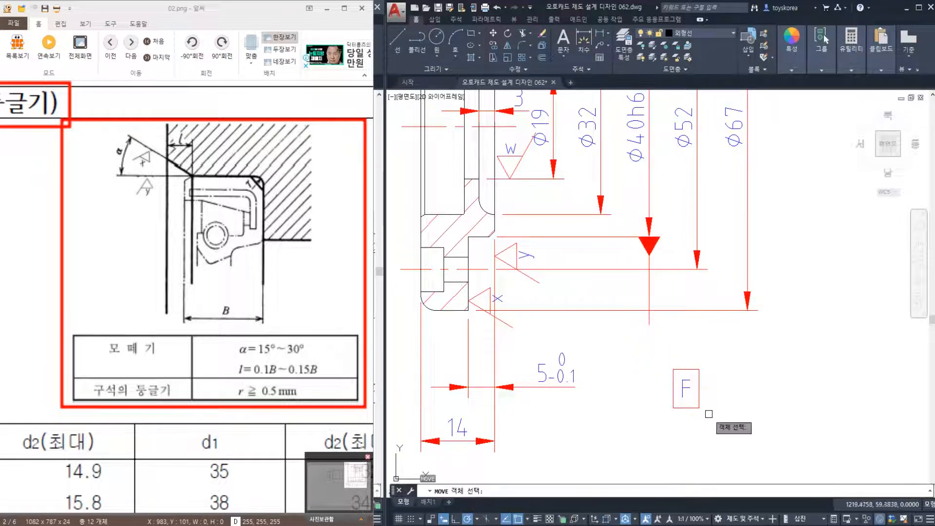
Move the datum F frame by its upper edge midpoint onto the lower end of the Ø40h6 datum leader.
text(m)
key(Return)
click(652, 341)
click(721, 415)
key(Return)
click(686, 369)
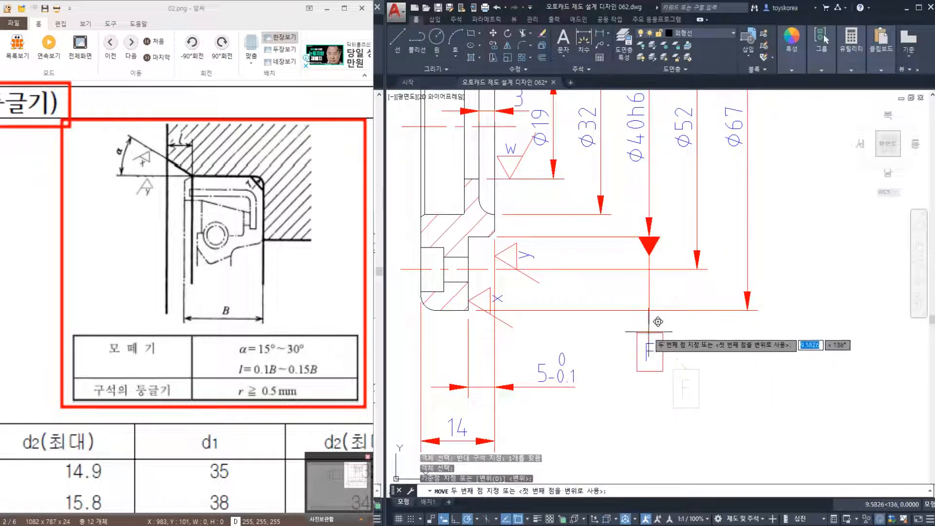
click(649, 324)
key(Escape)
Examine the cover's centerline in relation to the datum F frame on the Ø40h6 dimension.
scroll(612, 314, down, 2)
scroll(612, 314, down, 1)
scroll(535, 257, up, 1)
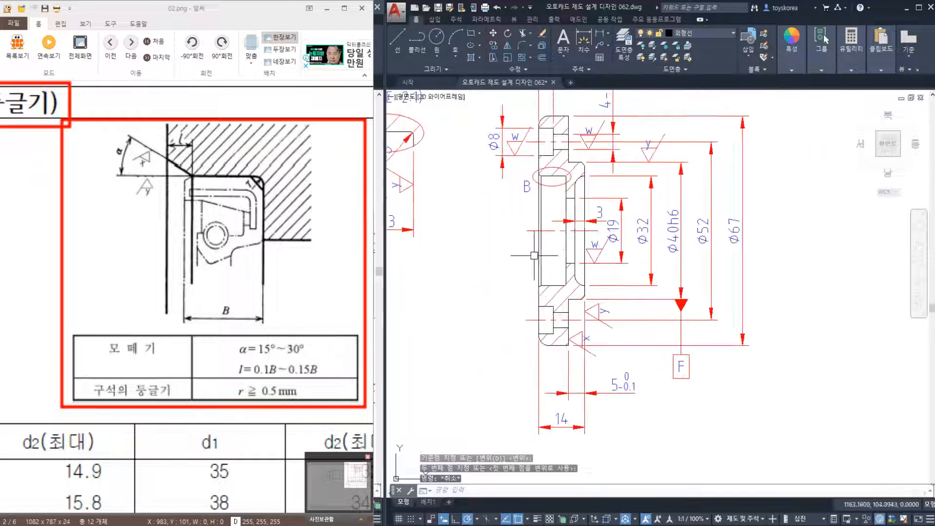
click(553, 230)
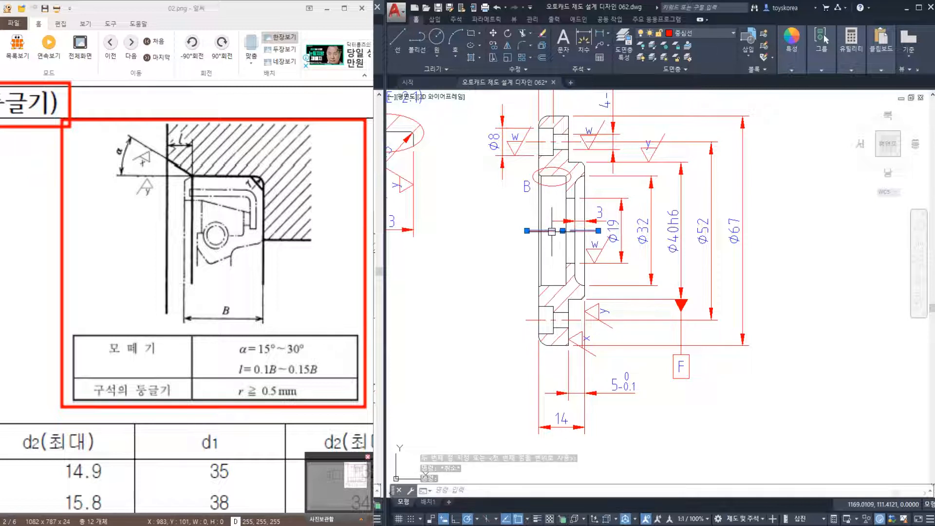
key(Escape)
middle_drag(581, 248, 574, 256)
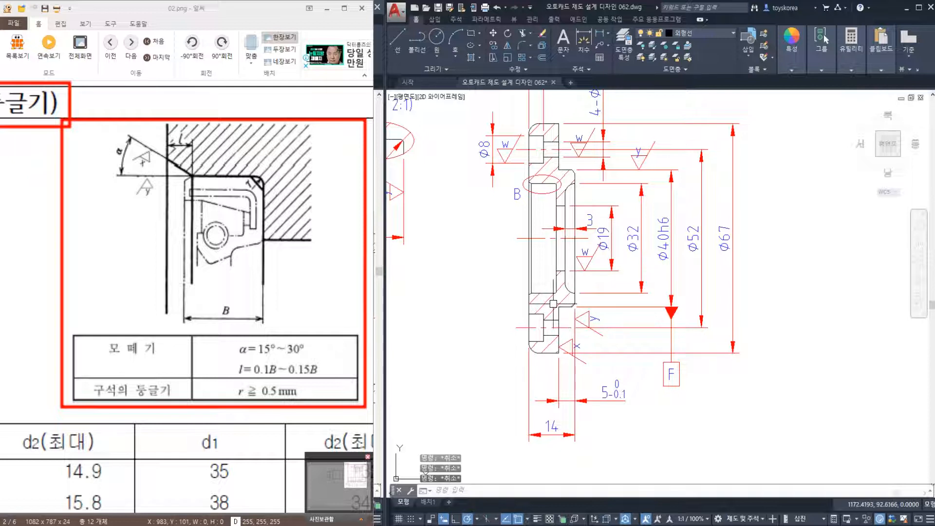
click(682, 386)
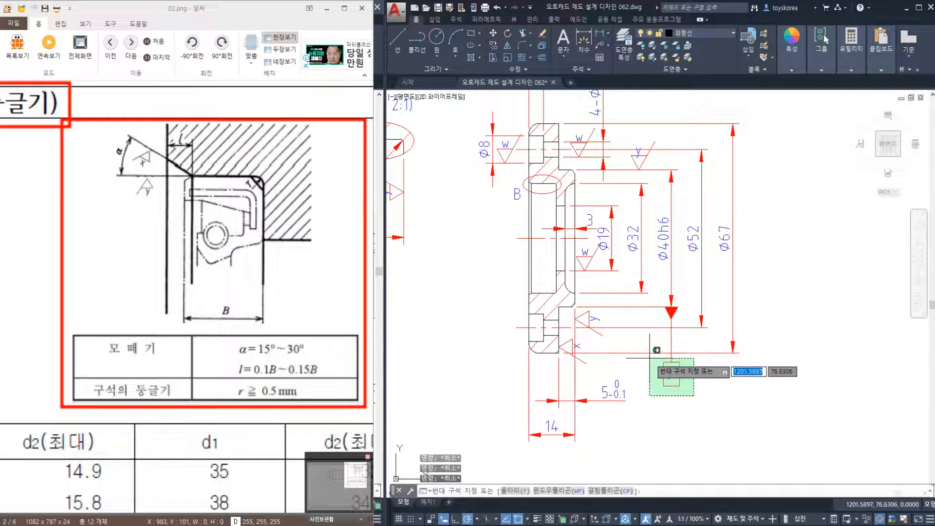
key(Escape)
key(Escape)
middle_drag(584, 287, 591, 291)
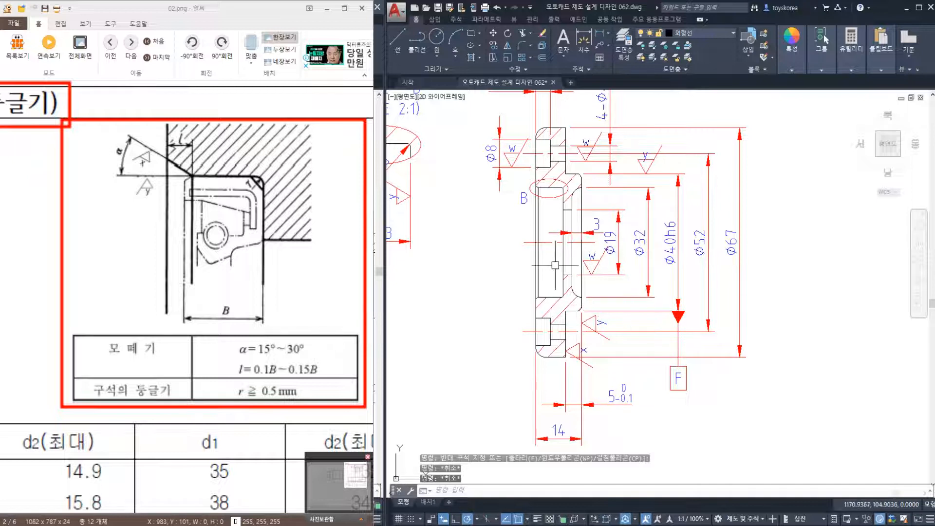
key(Escape)
Compare the cover's centerline with the perpendicular spigot end face and the inner shoulder of the Detail B bore.
click(551, 243)
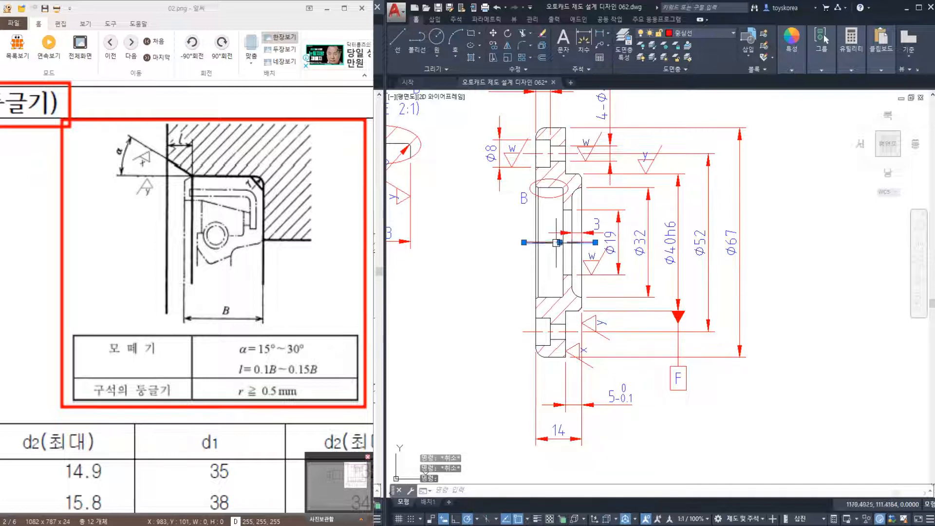
click(582, 218)
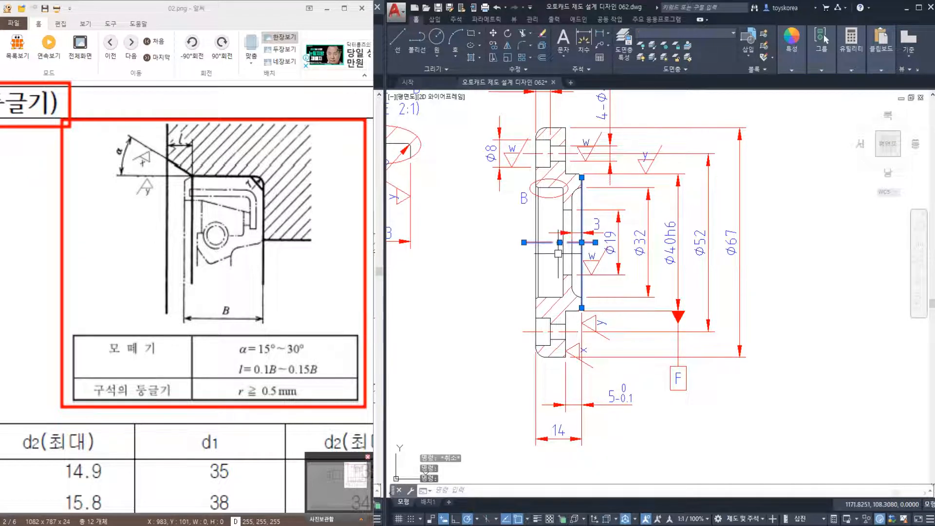
click(563, 222)
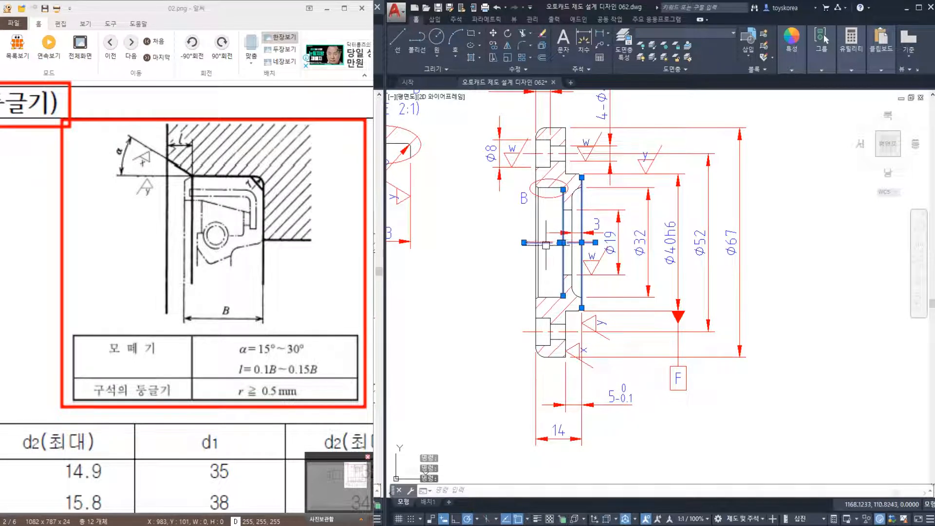
key(Escape)
Compare the cover's centerline with the parallel edges of the Detail B bore, the Ø67 flange and the Ø40h6 spigot.
click(545, 242)
click(549, 297)
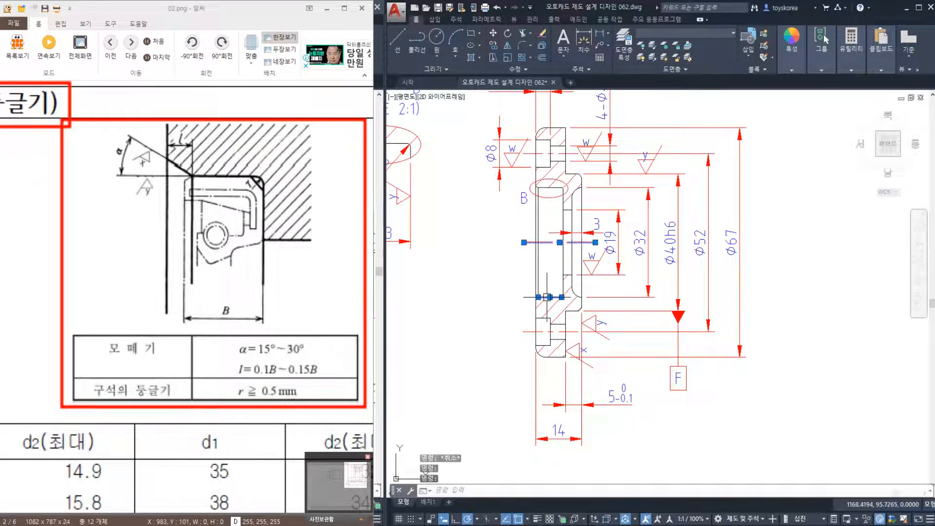
click(556, 358)
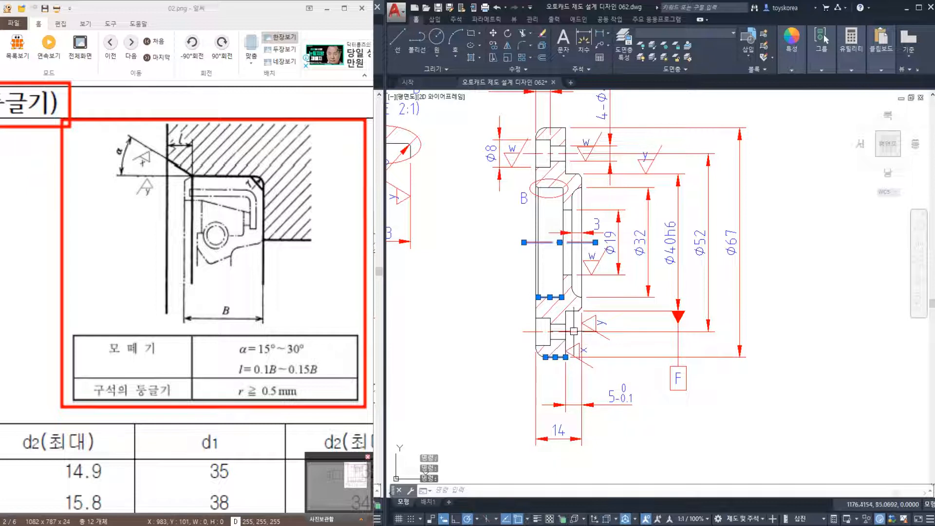
click(572, 311)
key(Escape)
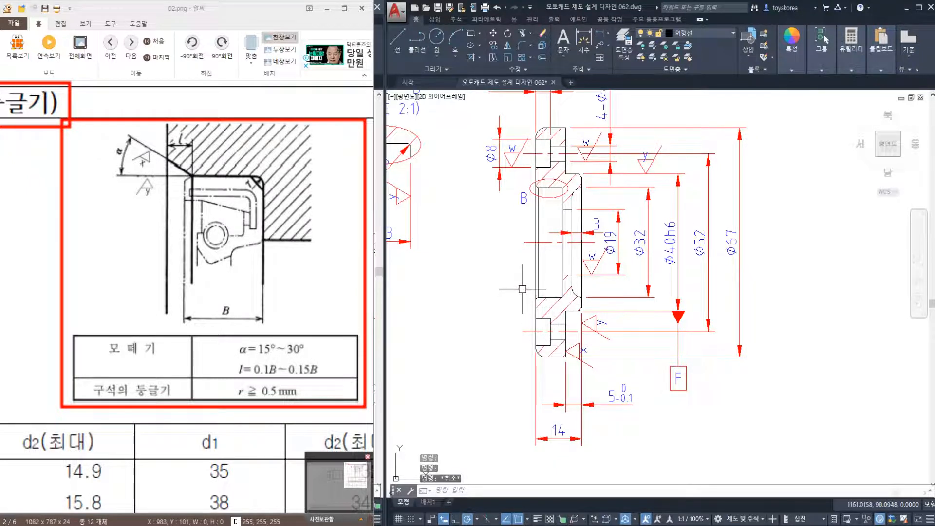
key(Escape)
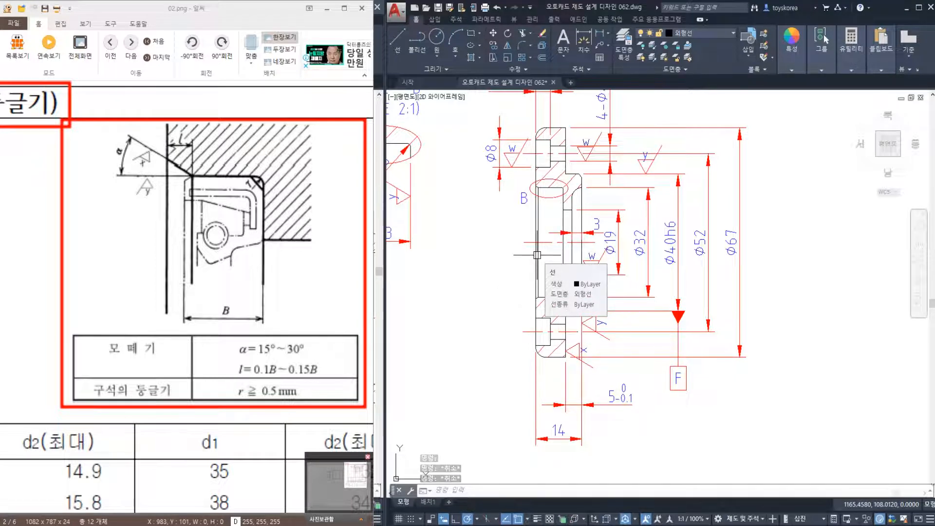
key(Escape)
Examine the flange's mounting face beside the Ø40h6 spigot in relation to datum F and the 5 mm toleranced dimension.
scroll(509, 247, up, 2)
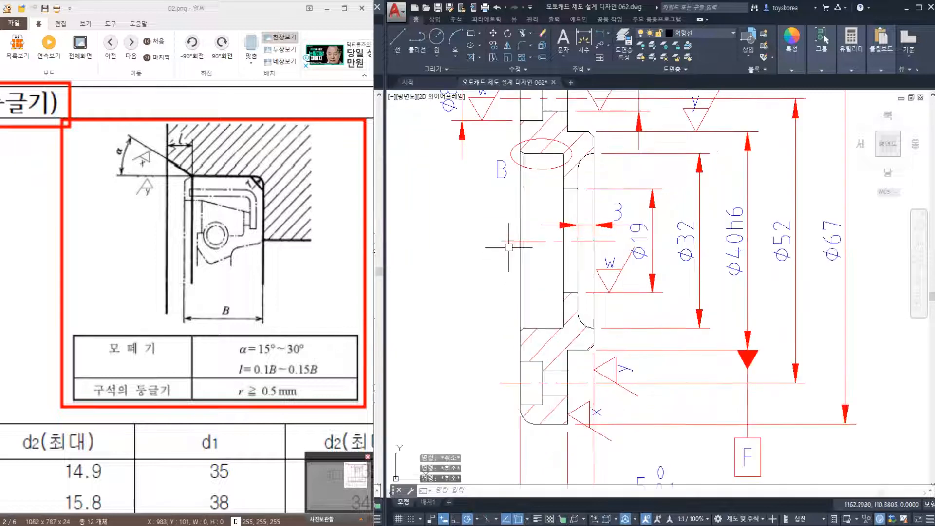
scroll(574, 256, down, 2)
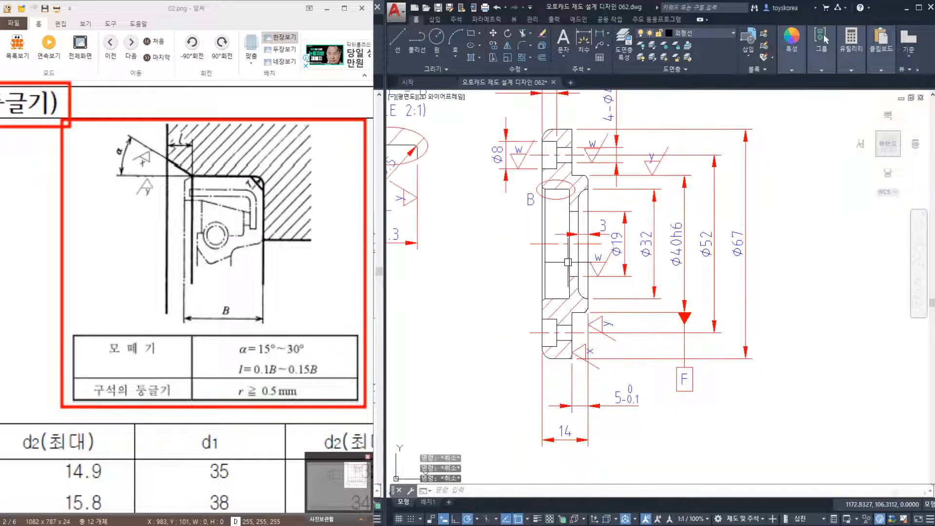
middle_drag(606, 337, 573, 307)
middle_drag(593, 388, 594, 364)
scroll(544, 275, up, 2)
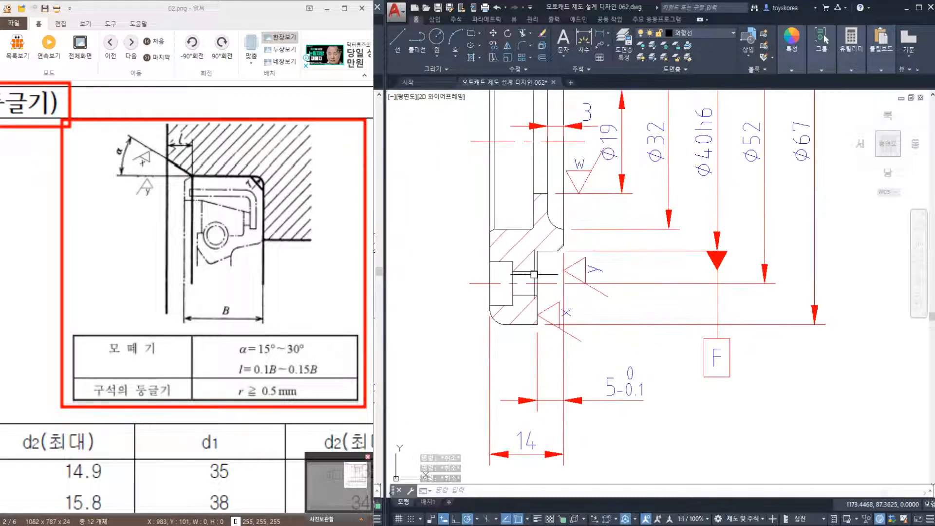
click(537, 262)
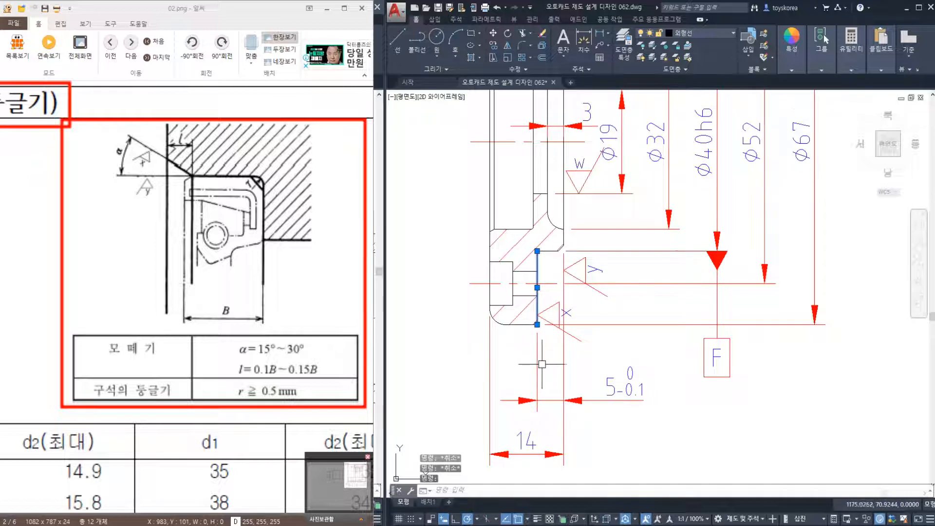
key(Escape)
scroll(531, 376, down, 2)
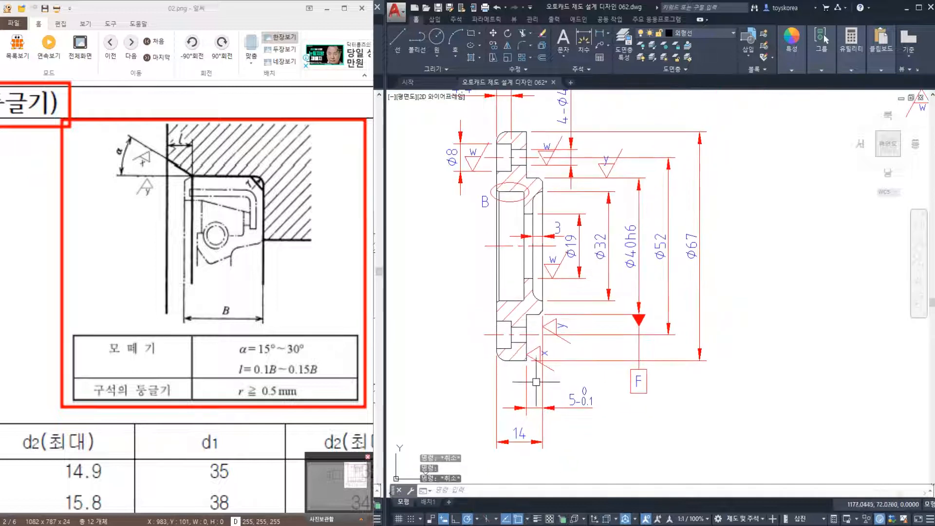
scroll(529, 383, up, 2)
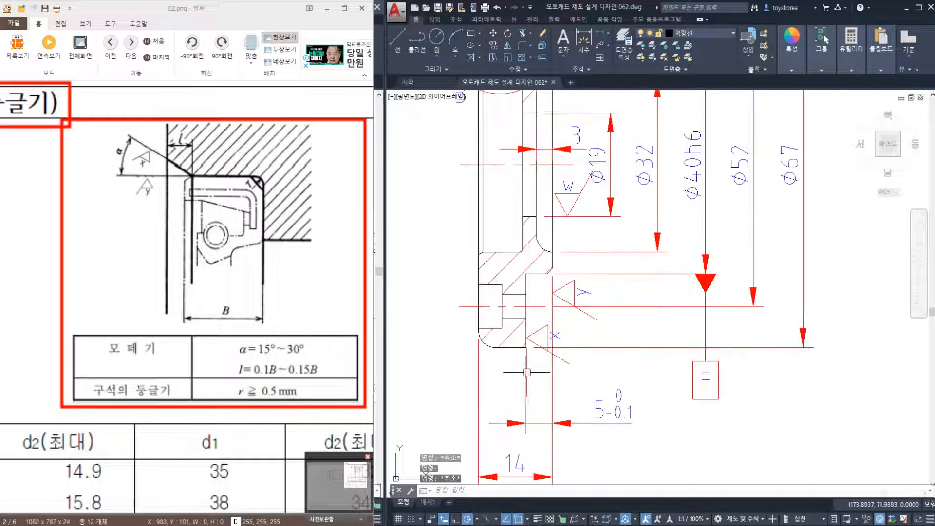
click(527, 313)
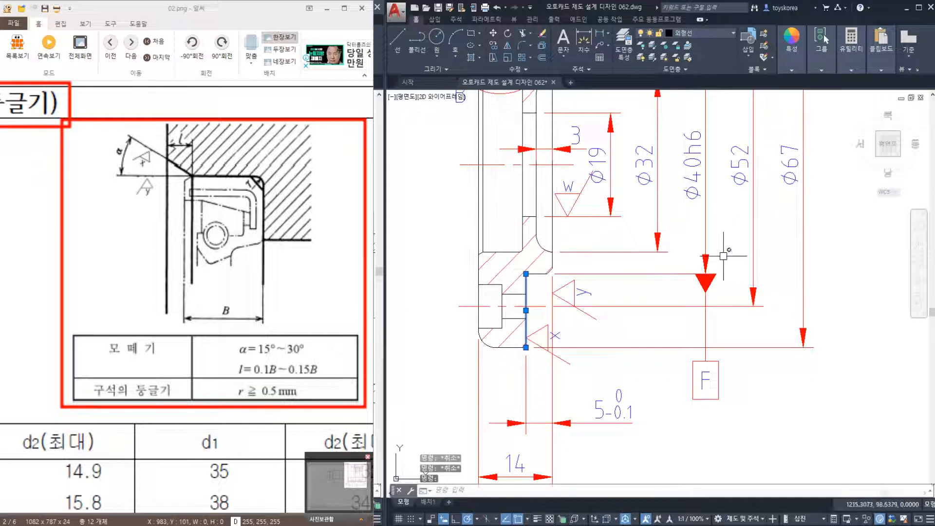
key(Escape)
middle_drag(560, 416, 606, 293)
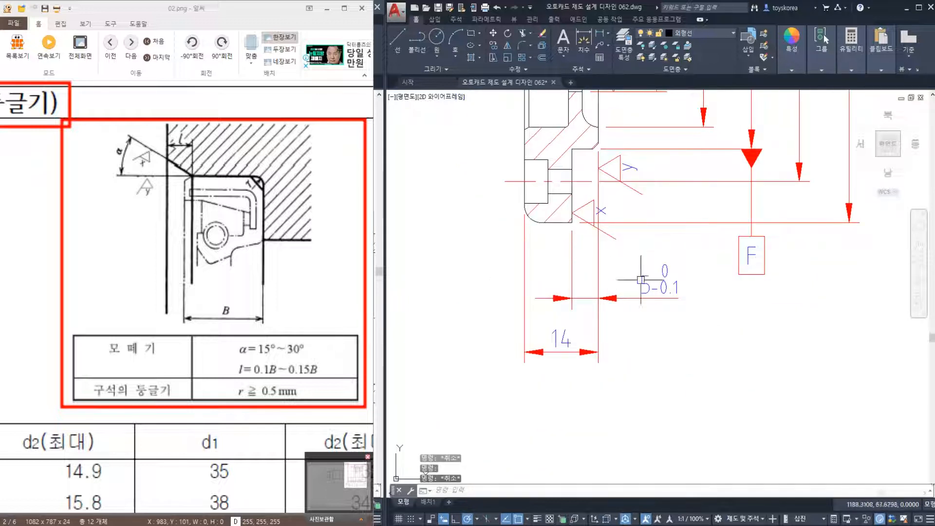
Stretch the 5 mm toleranced and 14 mm dimensions about 8.6 mm downward below the flange.
key(Return)
click(701, 395)
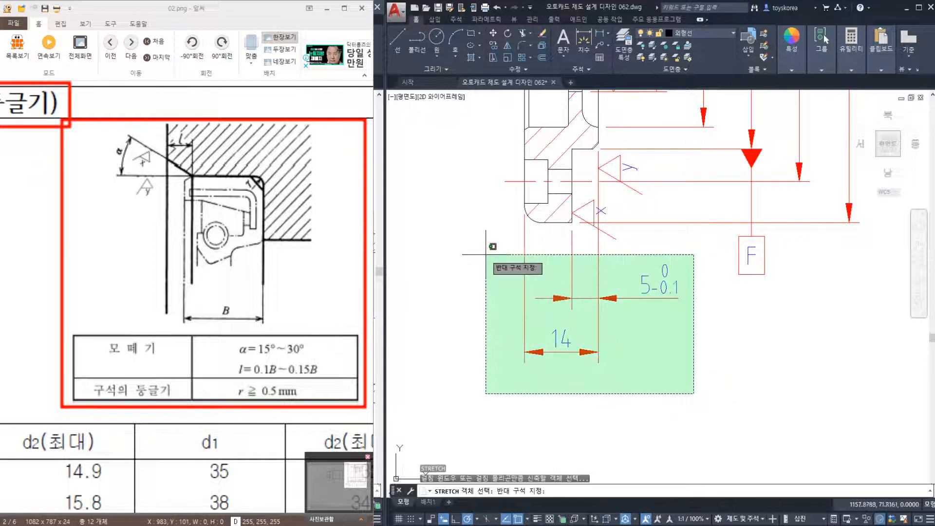
click(482, 246)
key(Return)
click(484, 259)
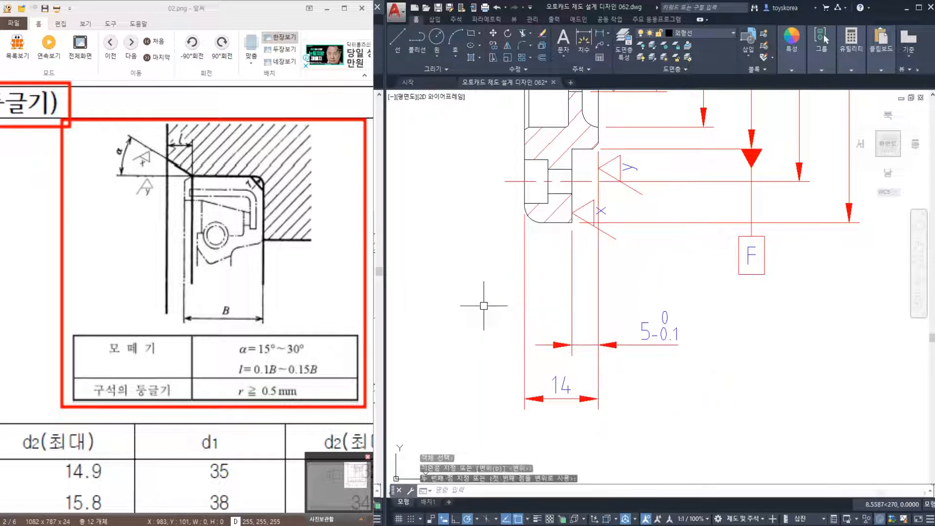
key(Escape)
Stretch the datum F frame about 1.2 mm upward, shortening its leader from the Ø40h6 dimension.
middle_drag(784, 296, 744, 315)
text(s)
key(Return)
click(743, 313)
click(687, 227)
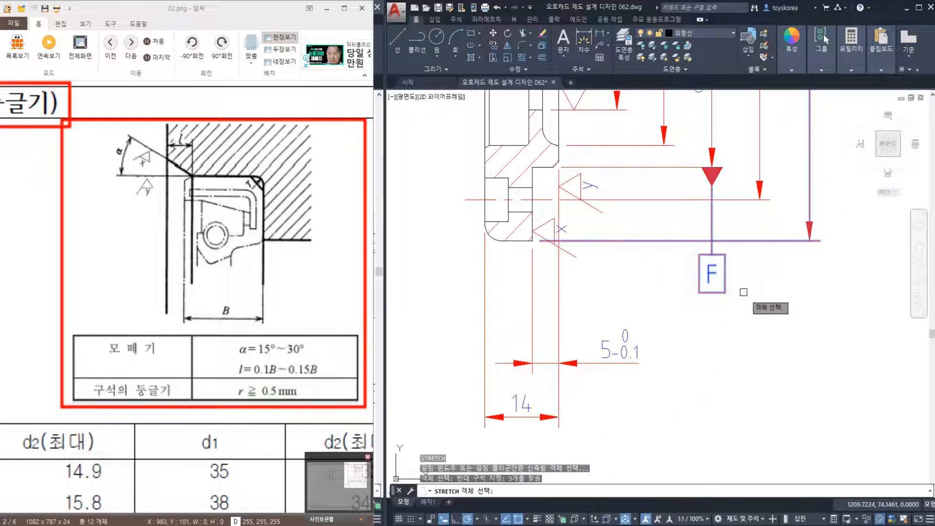
key(Return)
click(766, 326)
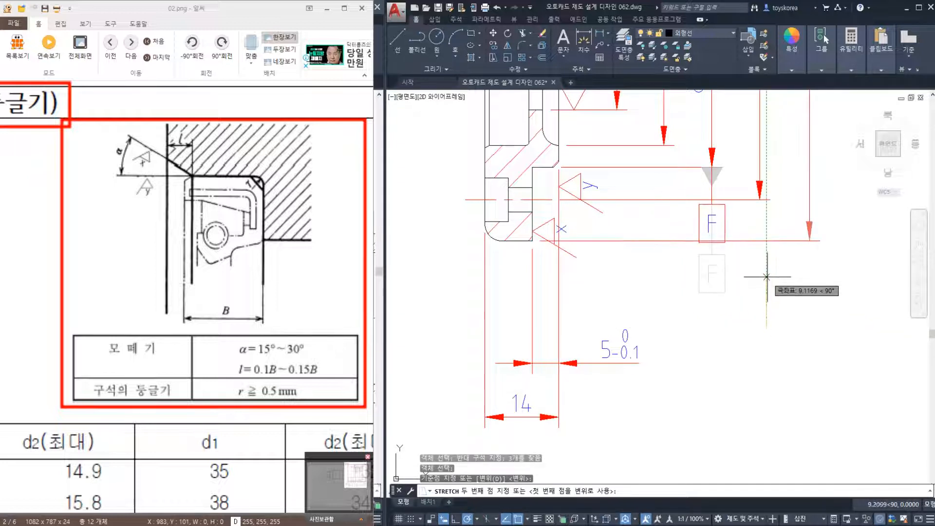
click(768, 312)
key(Escape)
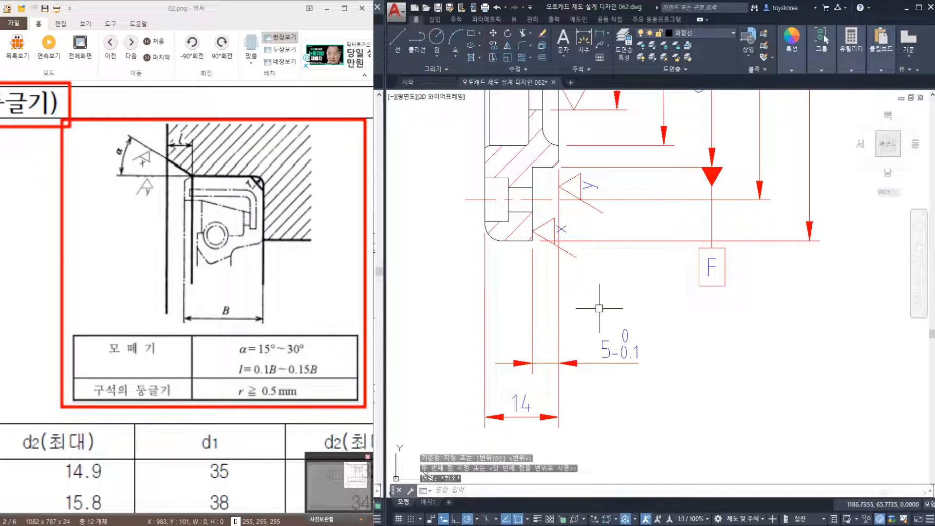
Draw a short horizontal quick leader pointing at the extension line of the flange's mounting face, above the 5 mm dimension.
text(LE)
key(Return)
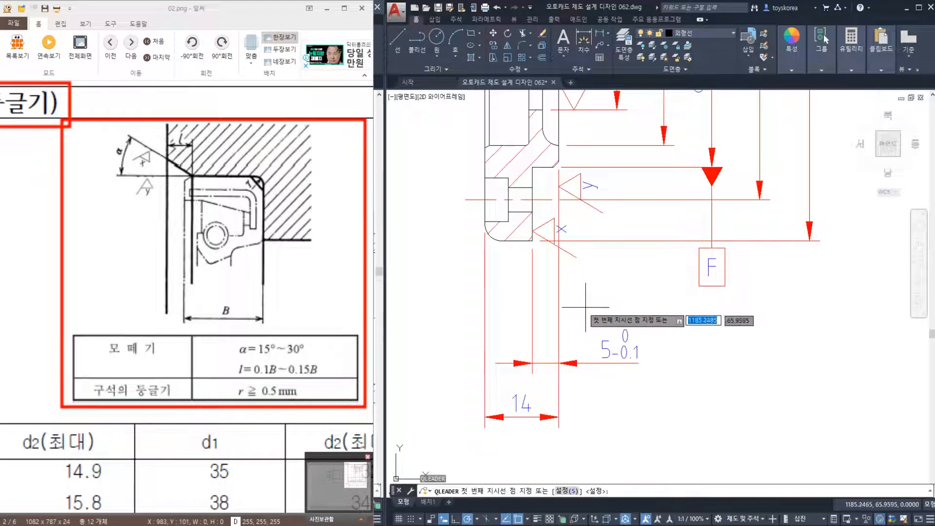
click(533, 302)
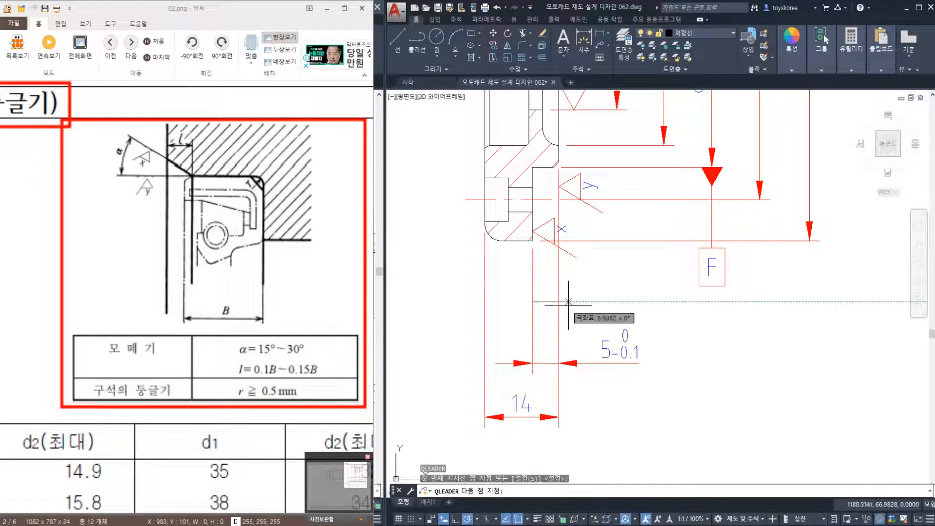
click(574, 303)
key(Escape)
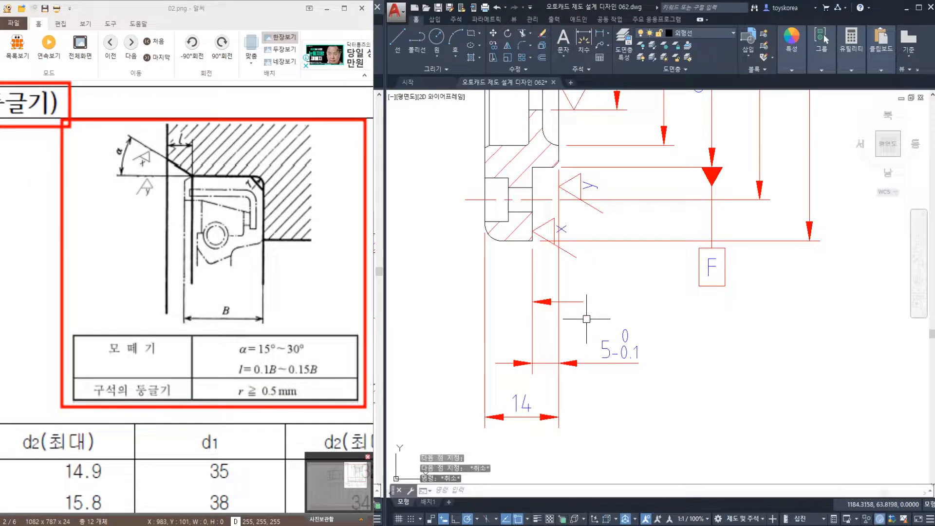
Start a geometric tolerance frame with the circular runout symbol and F as the first datum.
text(TOL)
key(Return)
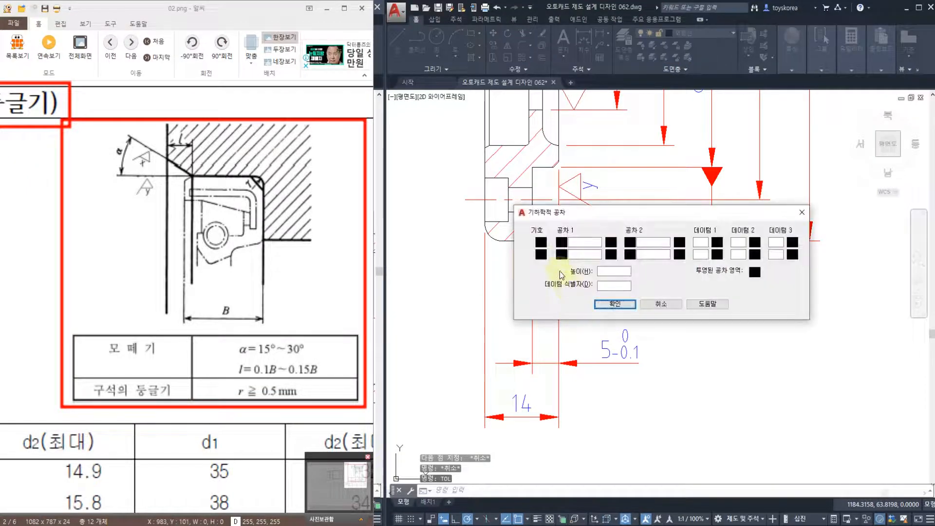
click(541, 242)
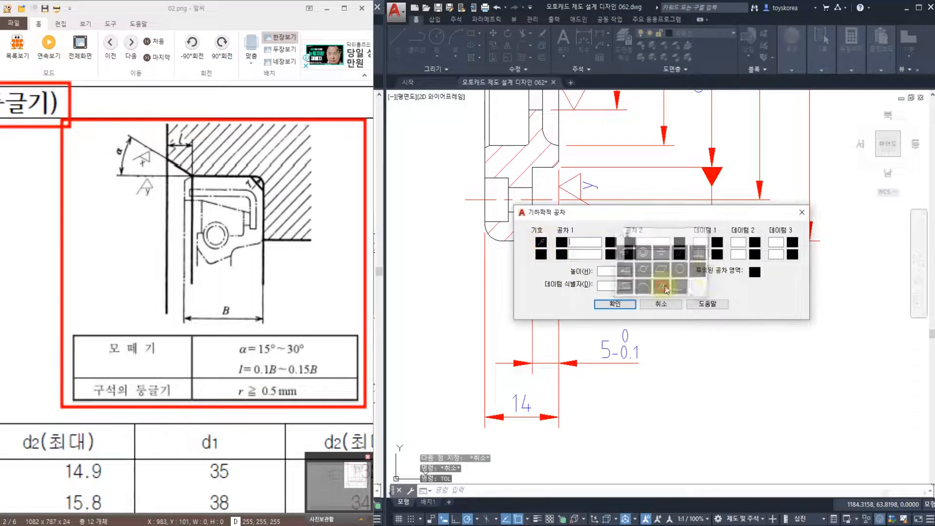
click(662, 287)
click(702, 241)
text(F)
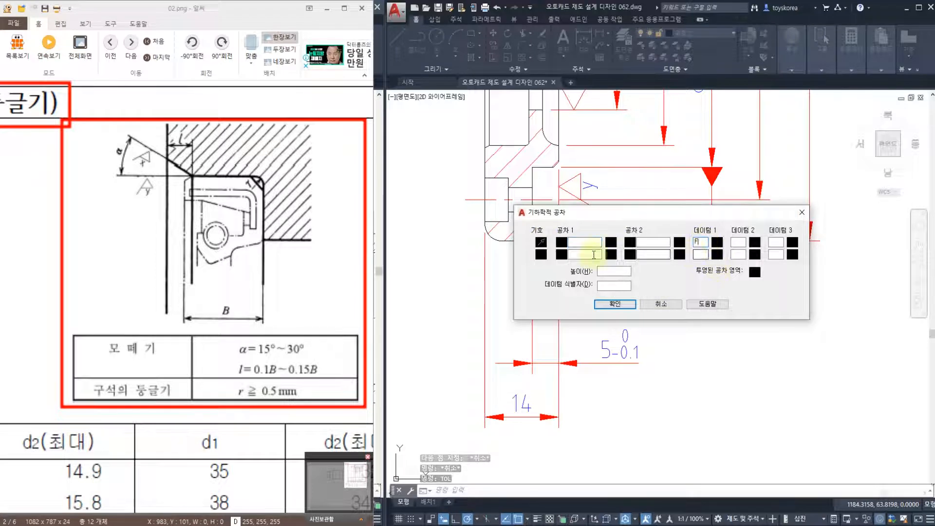
click(570, 242)
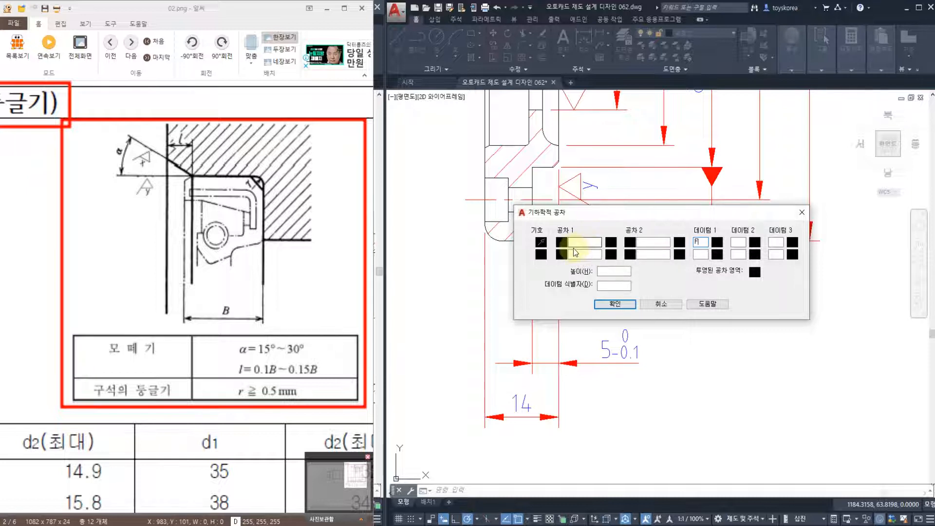
Look up the IT5 tolerance for the 50 to 80 mm size range in the IT tolerance table and mark that row.
click(131, 54)
click(130, 54)
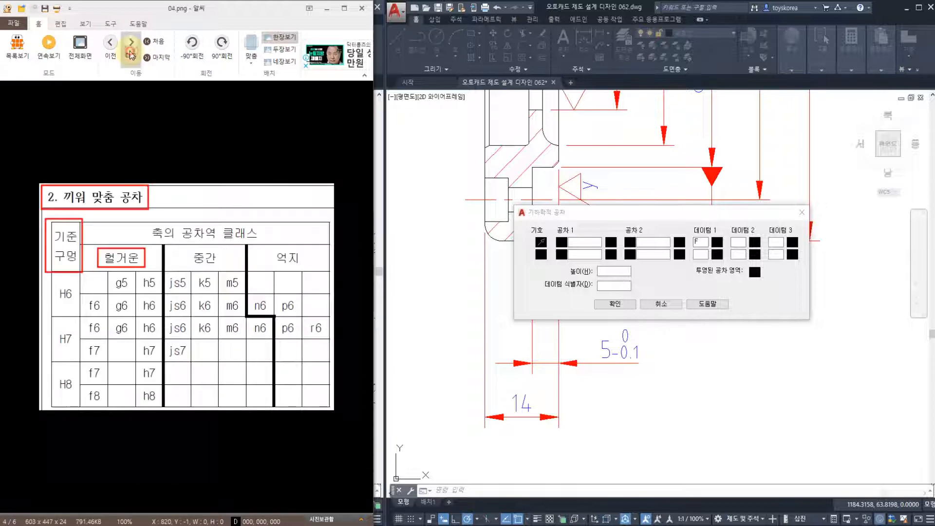
click(130, 54)
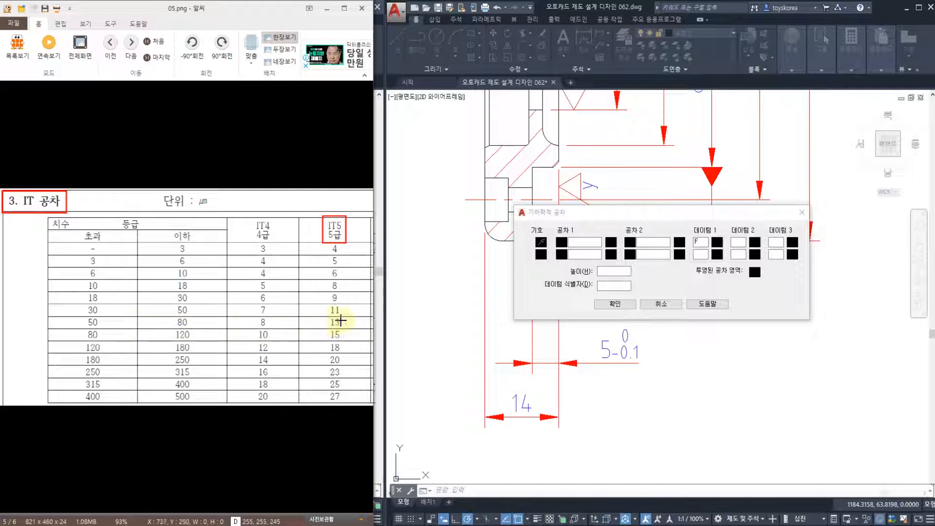
drag(72, 316, 347, 331)
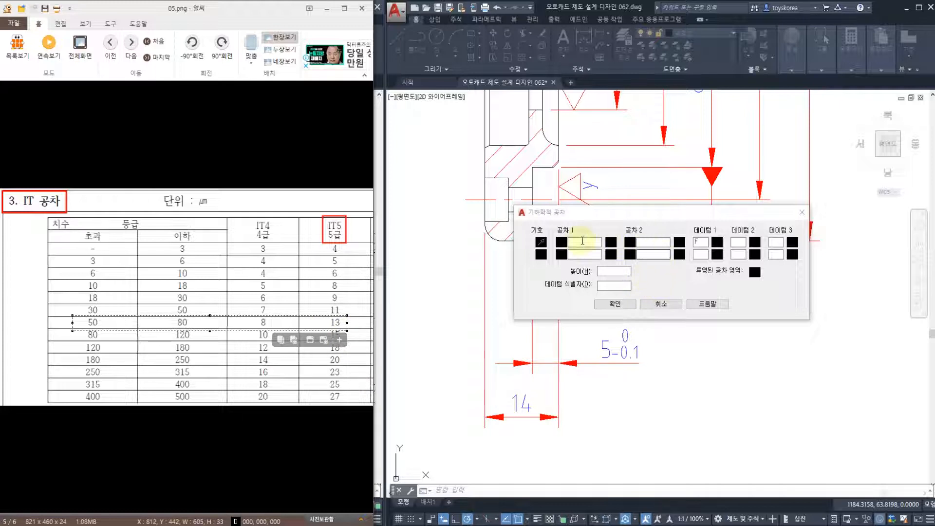
Set the runout tolerance to 0.013 and place the frame at the tail of the mounting face leader.
click(582, 241)
text(0.013)
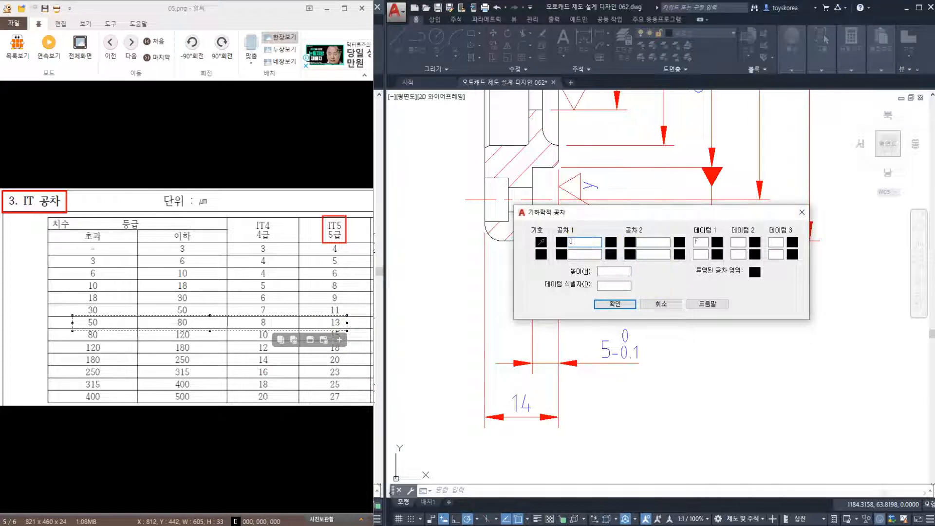
click(621, 308)
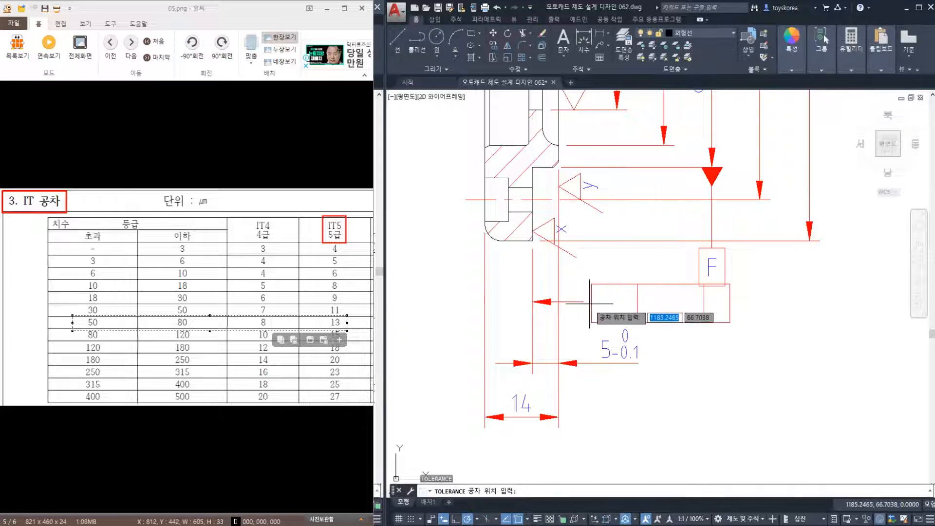
click(583, 302)
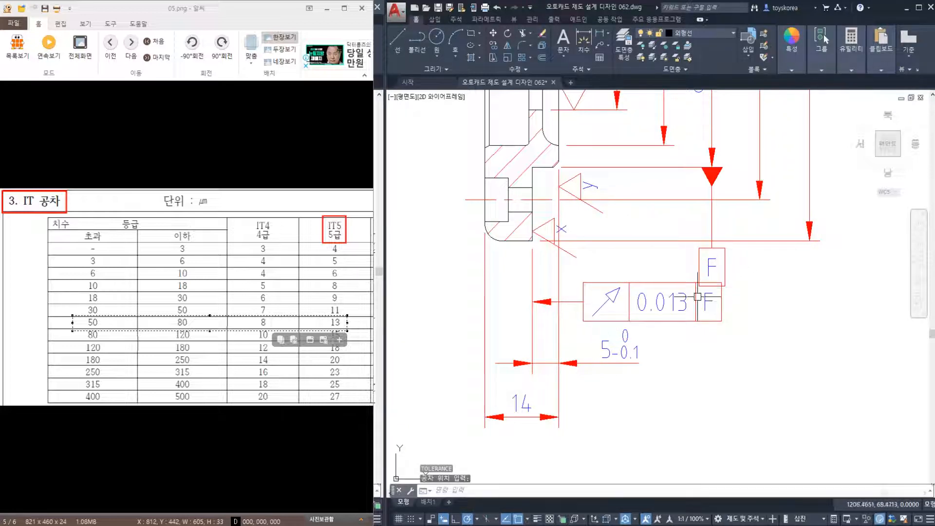
key(Escape)
click(597, 329)
click(587, 312)
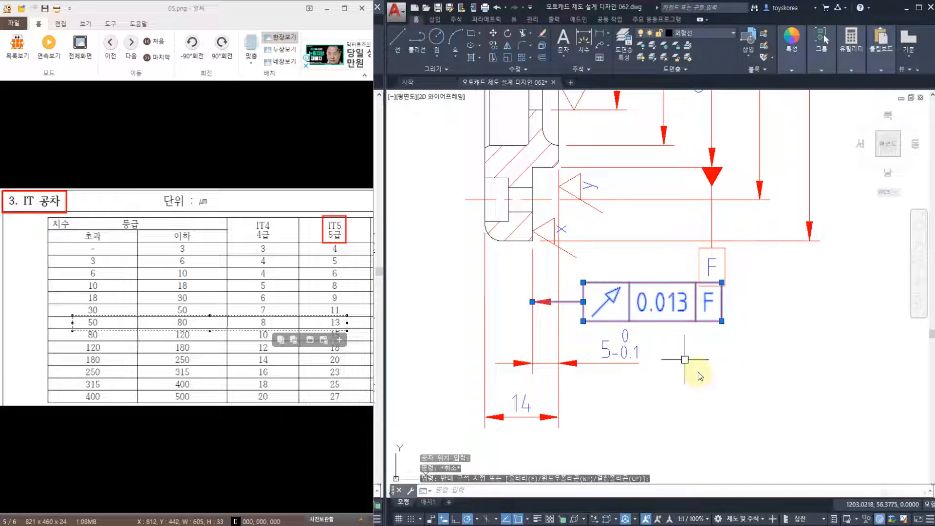
text(m)
key(Return)
click(730, 370)
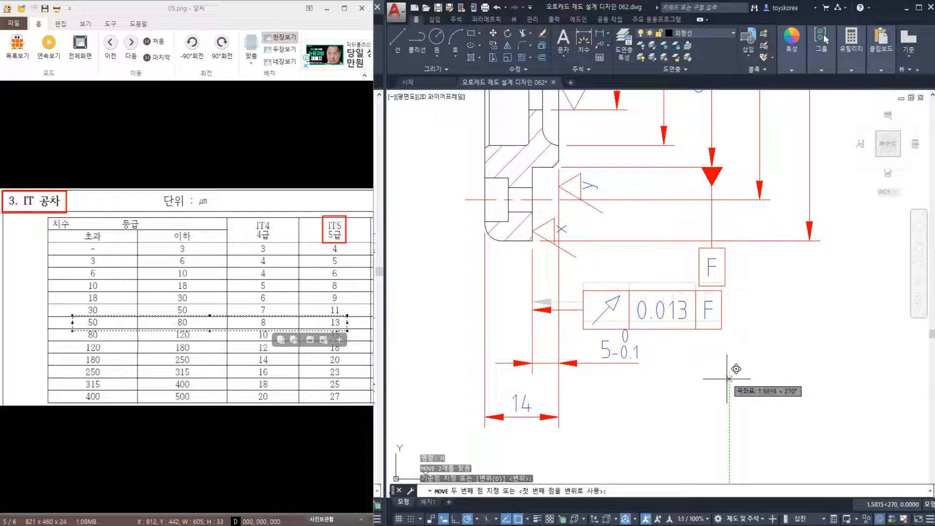
key(Escape)
Stretch the 5 mm and 14 mm dimensions about 2 mm further down to make room for the runout frame.
text(s)
key(Return)
click(660, 434)
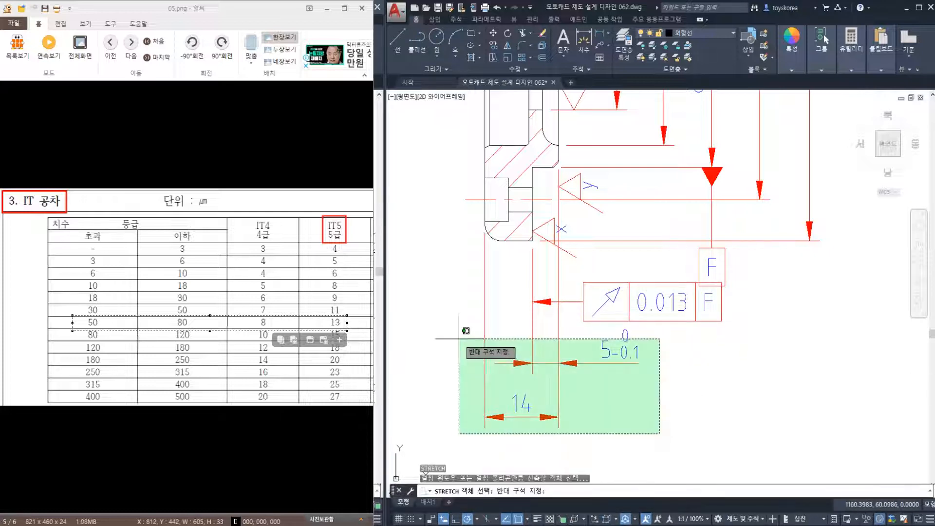
click(459, 339)
key(Return)
click(454, 320)
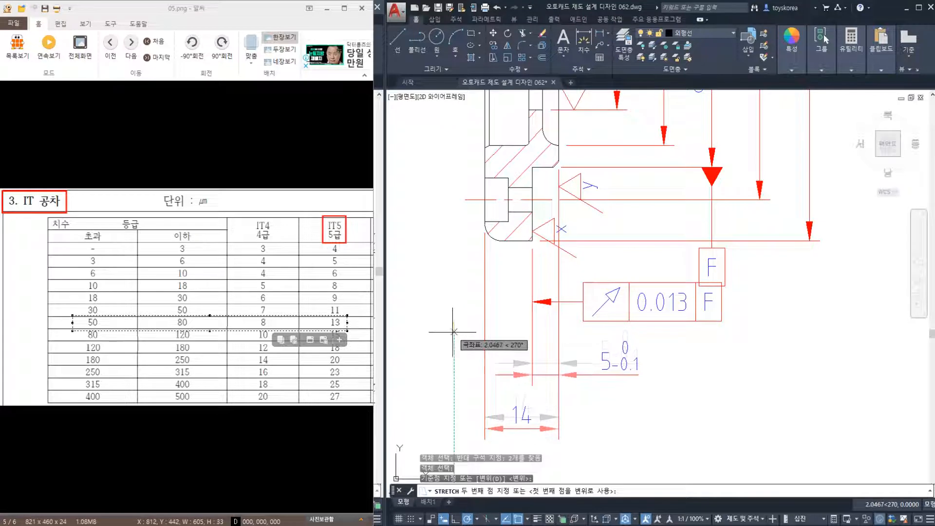
click(454, 333)
key(Escape)
Move the 0.013 runout frame and its leader straight down, clear of the datum F frame.
click(605, 334)
click(576, 300)
text(m)
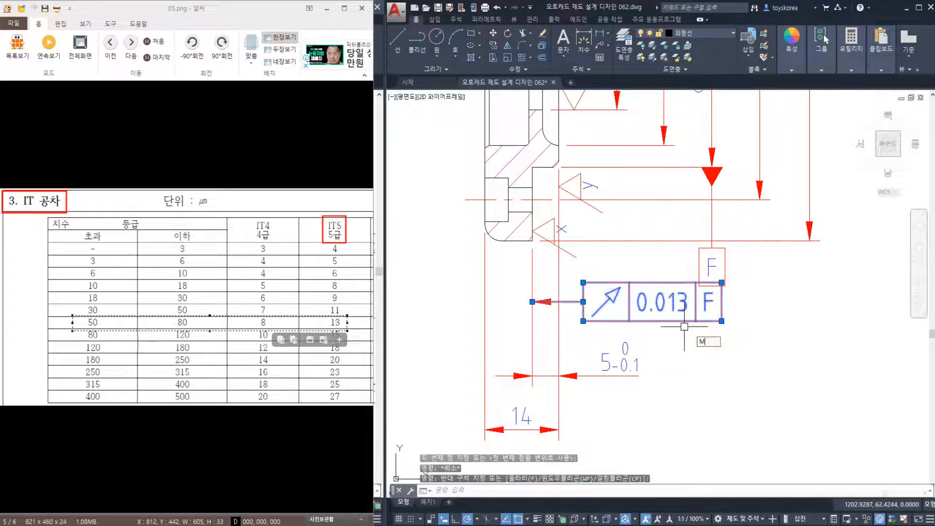
key(Return)
click(773, 325)
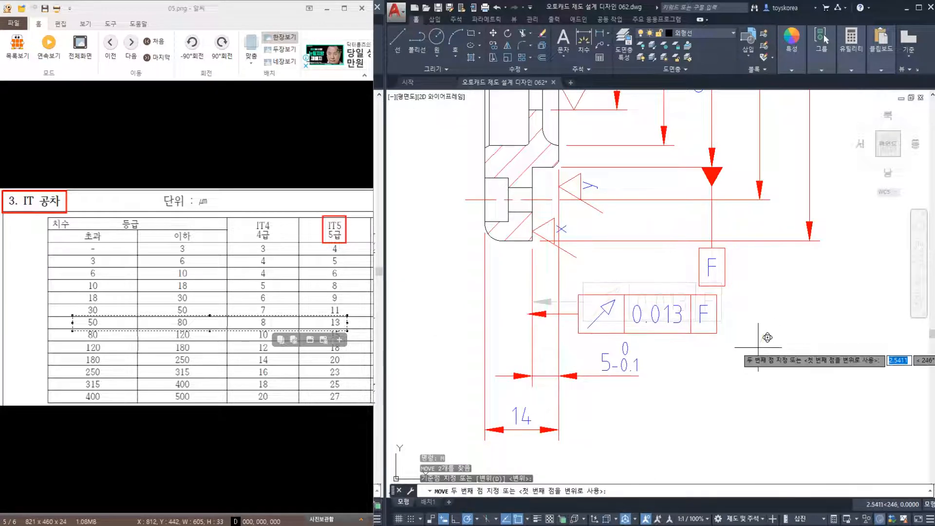
key(Escape)
key(Escape)
Compare the runout frame's leader on the mounting face extension line with datum F's leader on the Ø40h6 dimension.
click(541, 314)
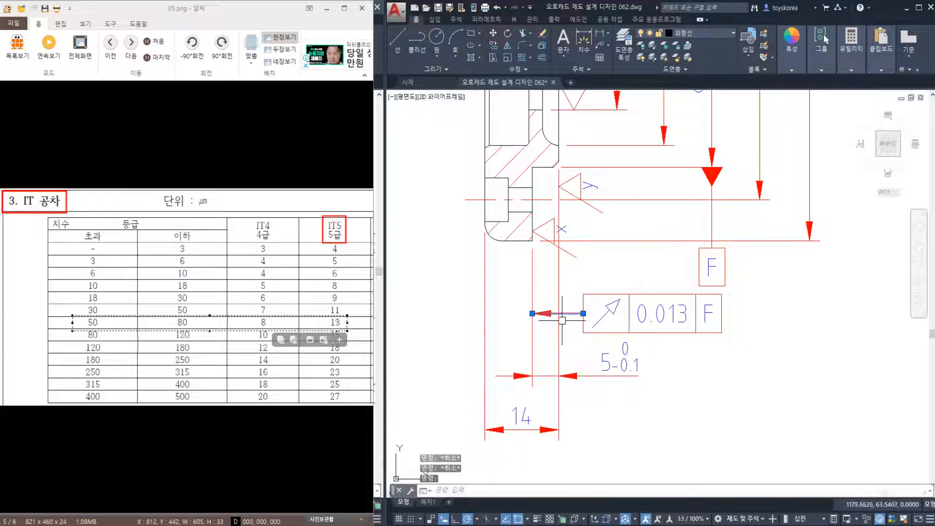
key(Escape)
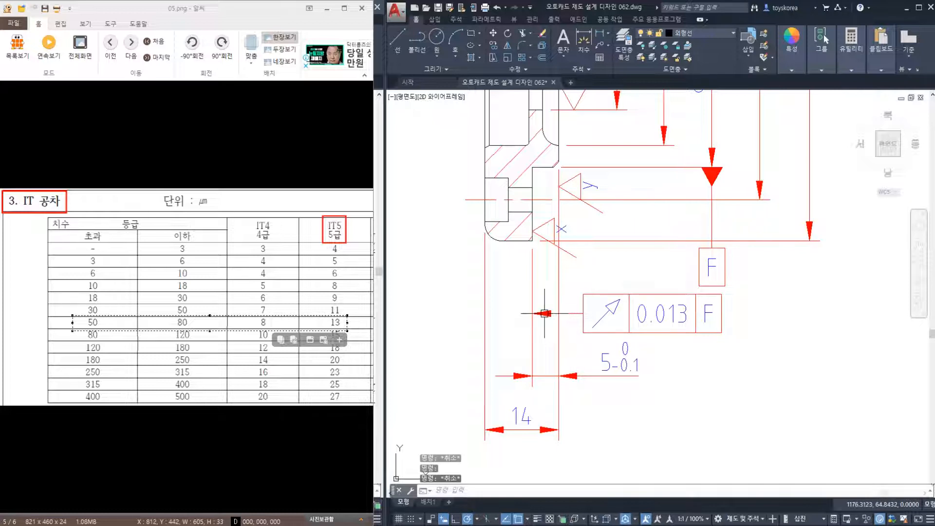
click(707, 210)
key(Escape)
click(712, 222)
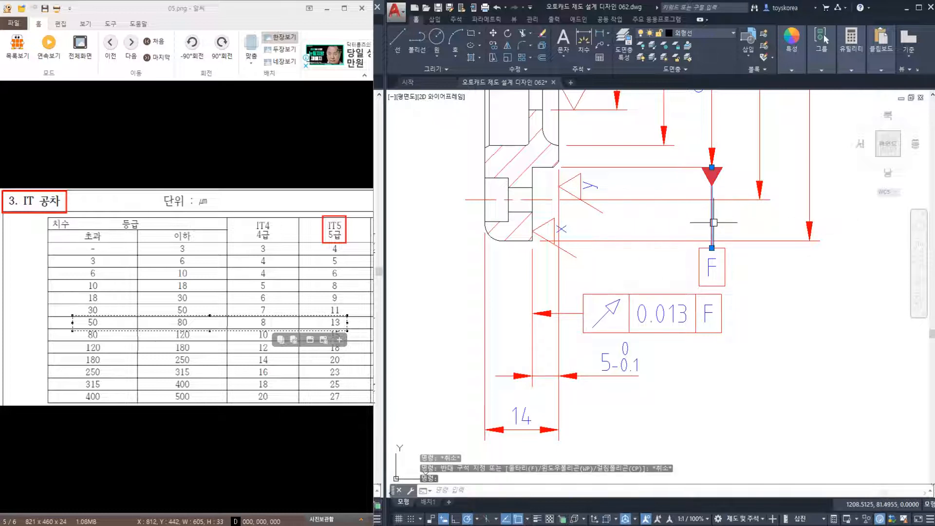
click(567, 312)
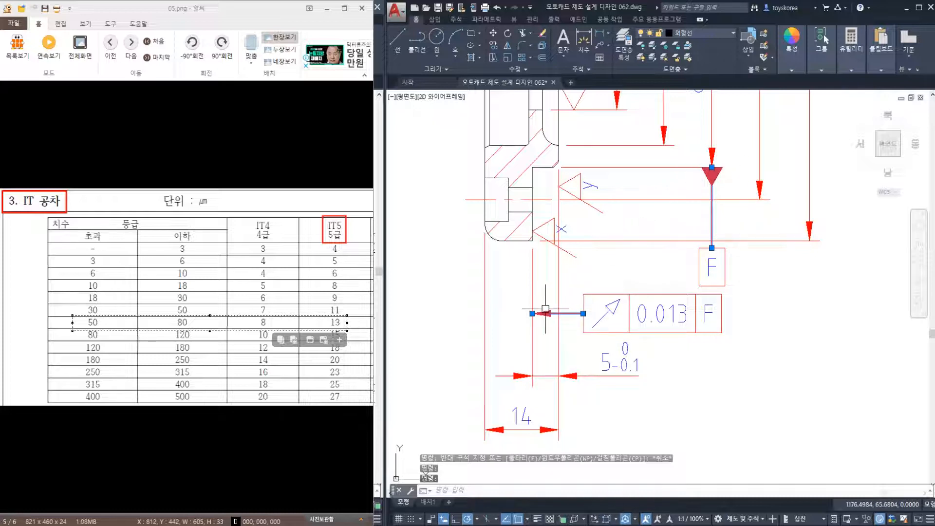
key(Escape)
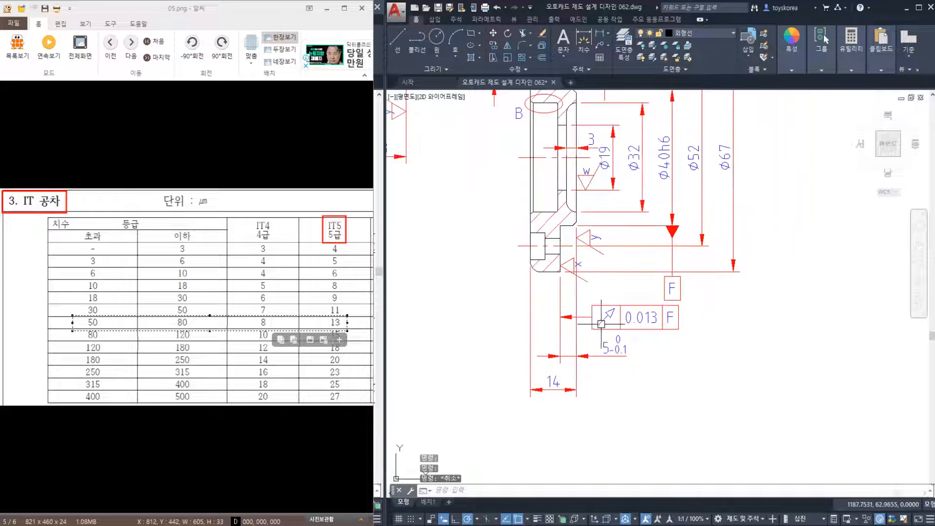
Examine the inner shoulder face of the cover's seal bore in the section view and in Detail B.
scroll(604, 325, down, 3)
middle_drag(579, 242, 588, 296)
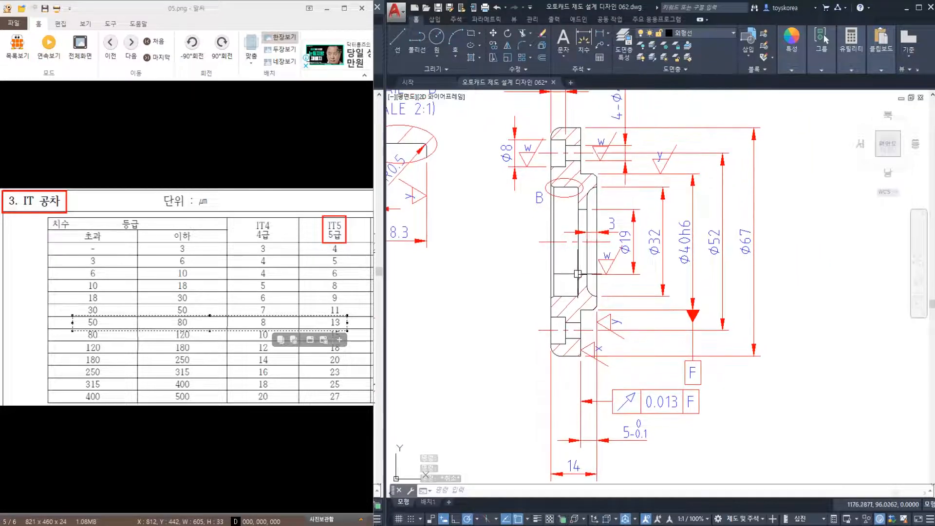
click(576, 237)
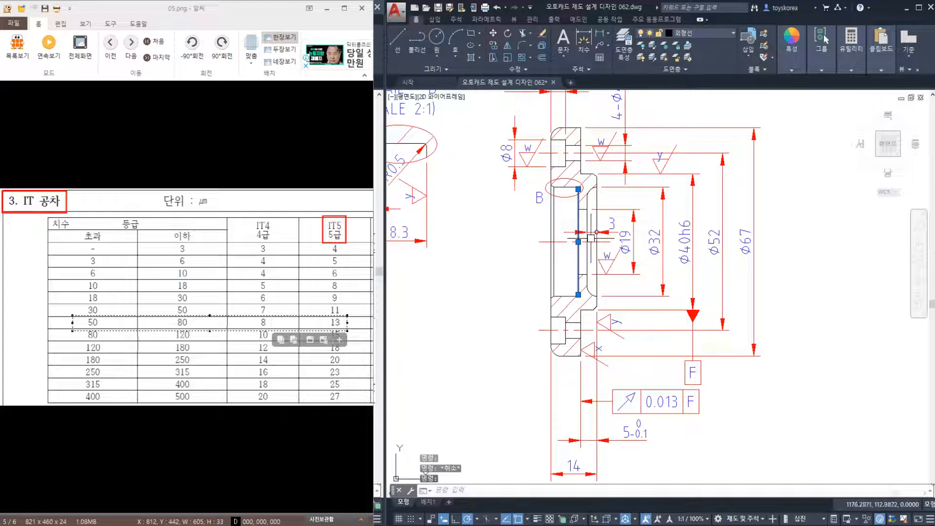
key(Escape)
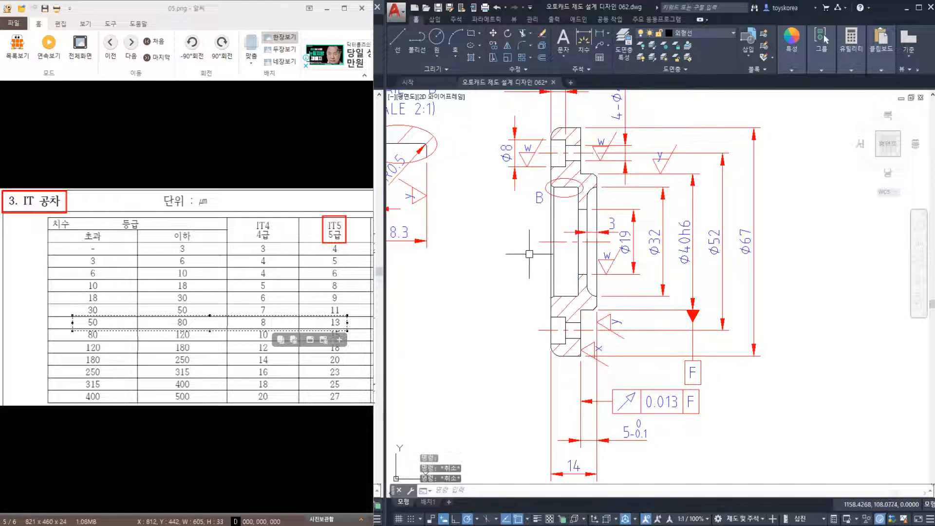
scroll(530, 254, down, 3)
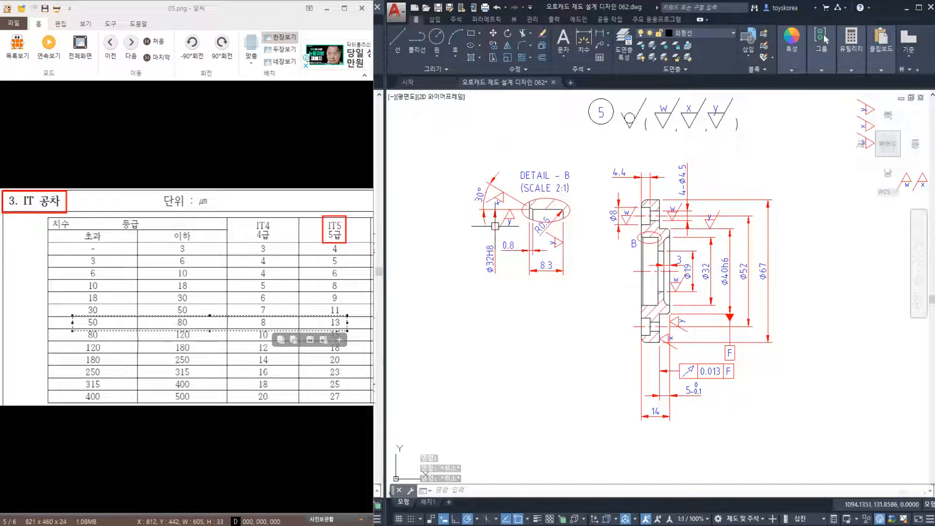
scroll(497, 213, up, 2)
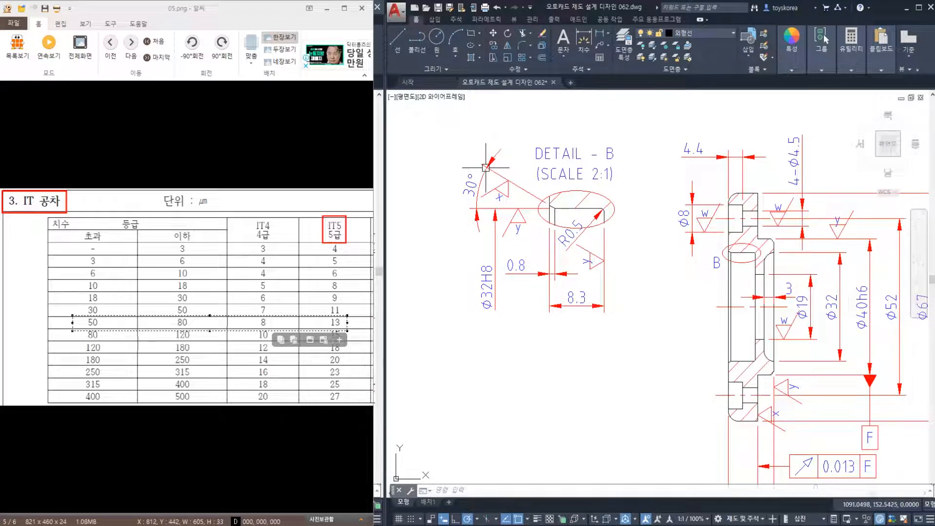
mouse_move(698, 311)
middle_down()
mouse_move(651, 288)
mouse_move(640, 296)
middle_up()
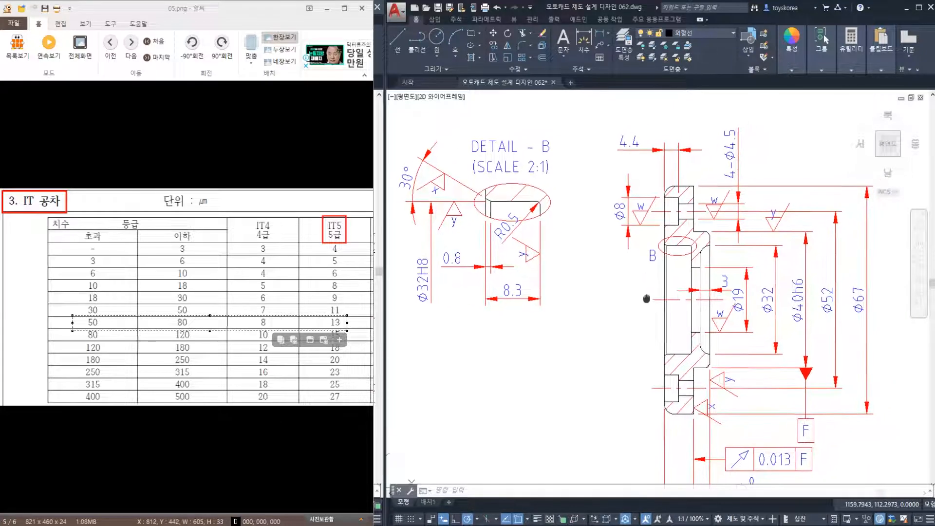
Add a vertical linear dimension for the seal bore's diameter on the outer side of the section view, level with the bore.
key(Return)
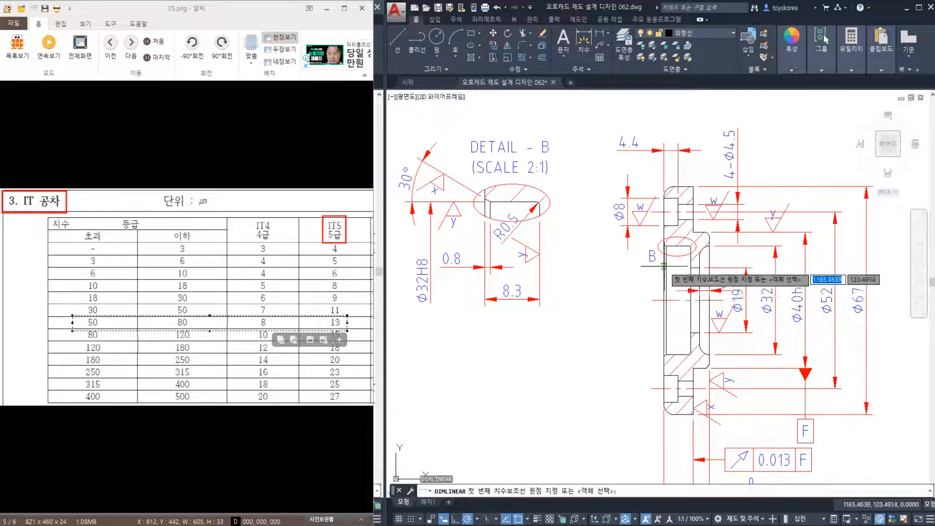
scroll(650, 259, up, 2)
click(678, 247)
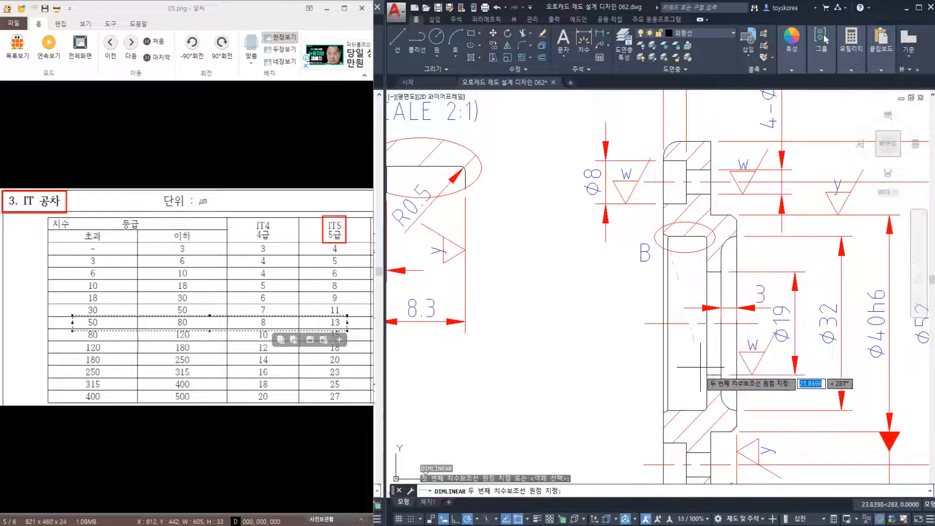
click(668, 410)
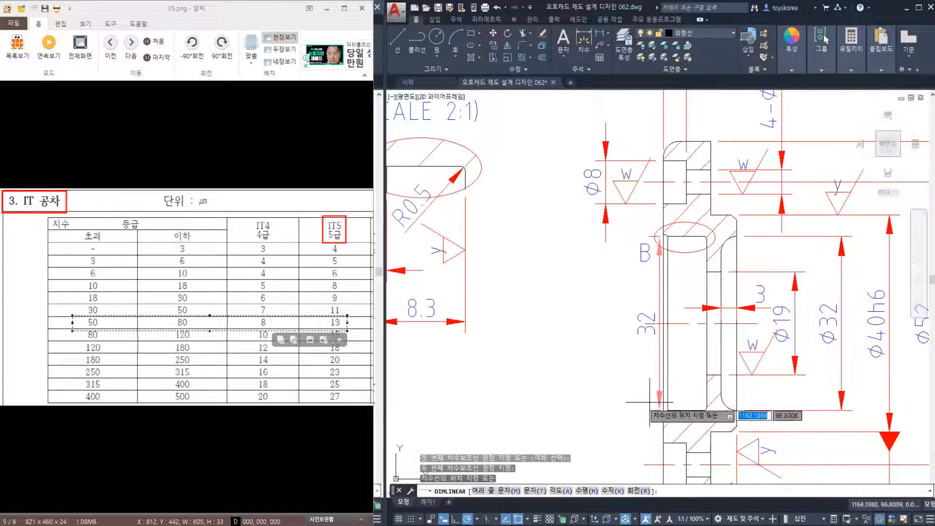
click(617, 412)
key(Escape)
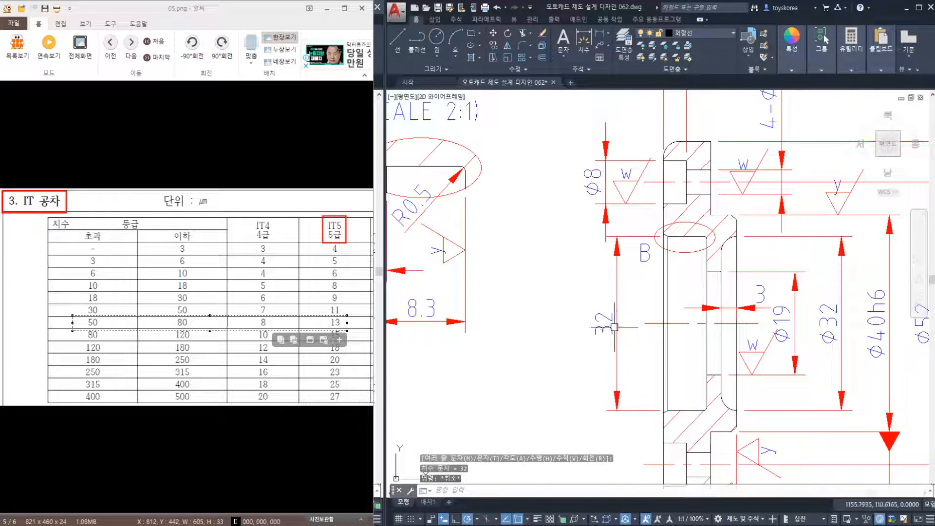
Change the new seal bore dimension's text to the bracketed reference diameter (Ø32).
click(613, 326)
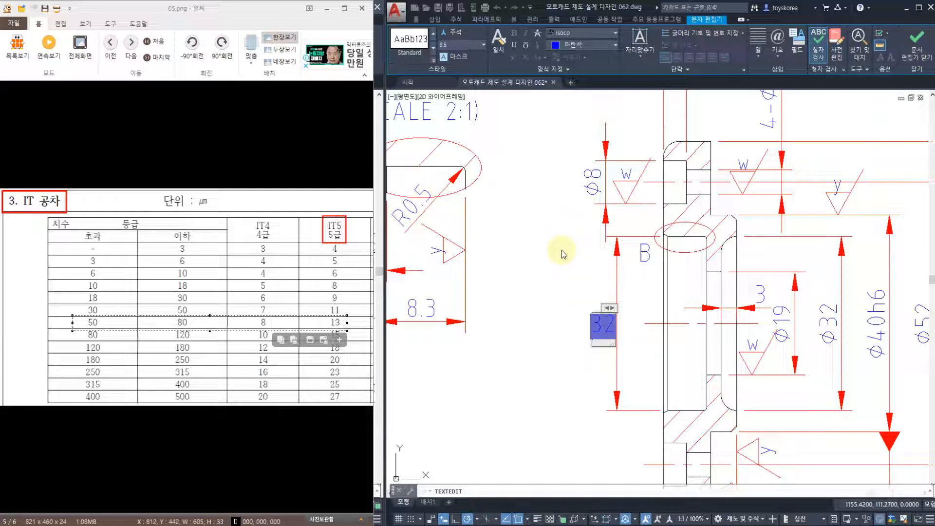
key(Home)
text((%%c)
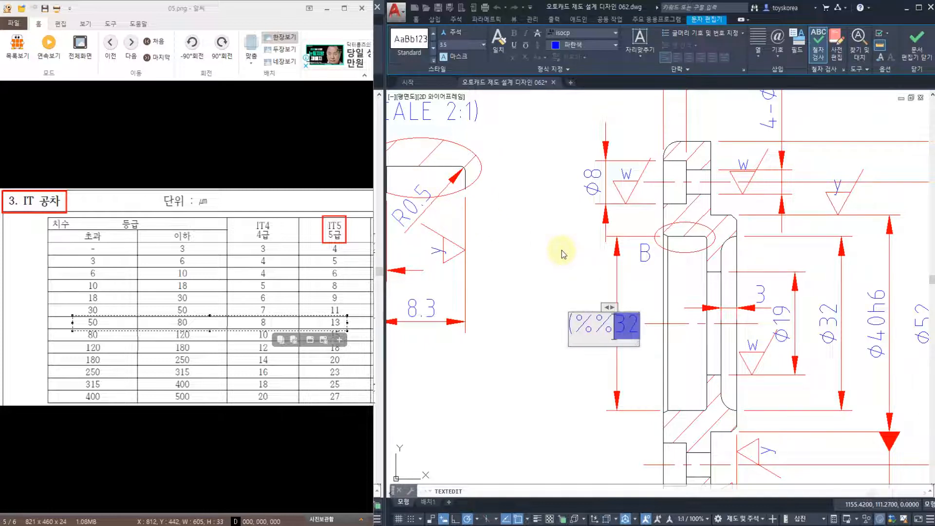
key(End)
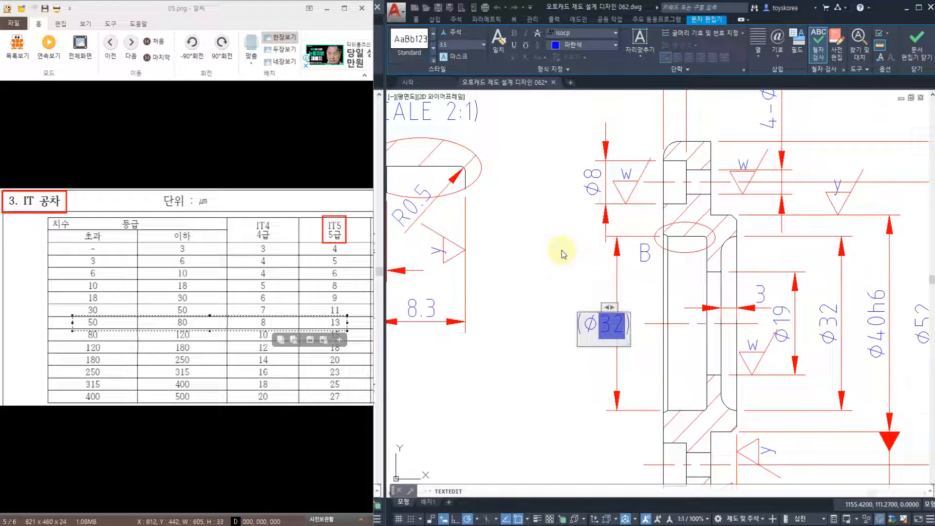
text())
click(510, 313)
key(Escape)
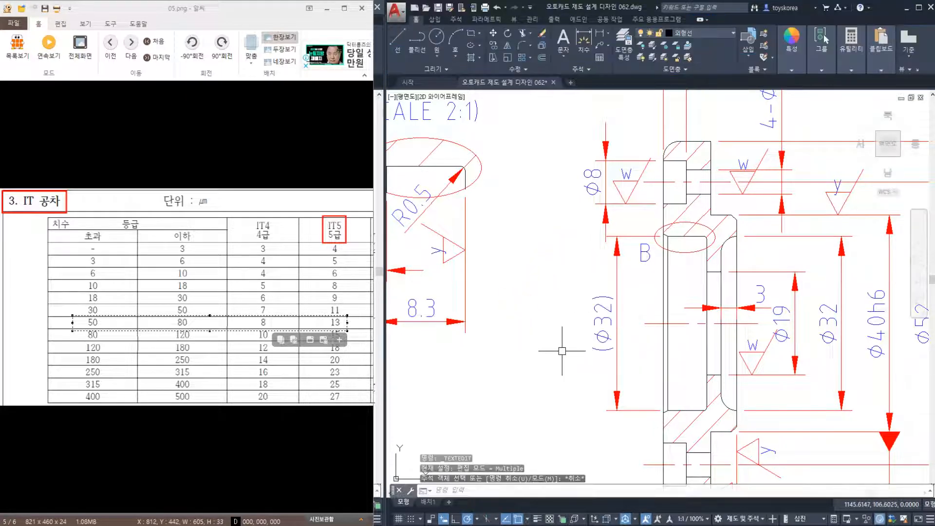
Add the fit H8 inside the brackets of the seal bore's reference dimension, making it (Ø32H8).
click(603, 323)
double_click(603, 323)
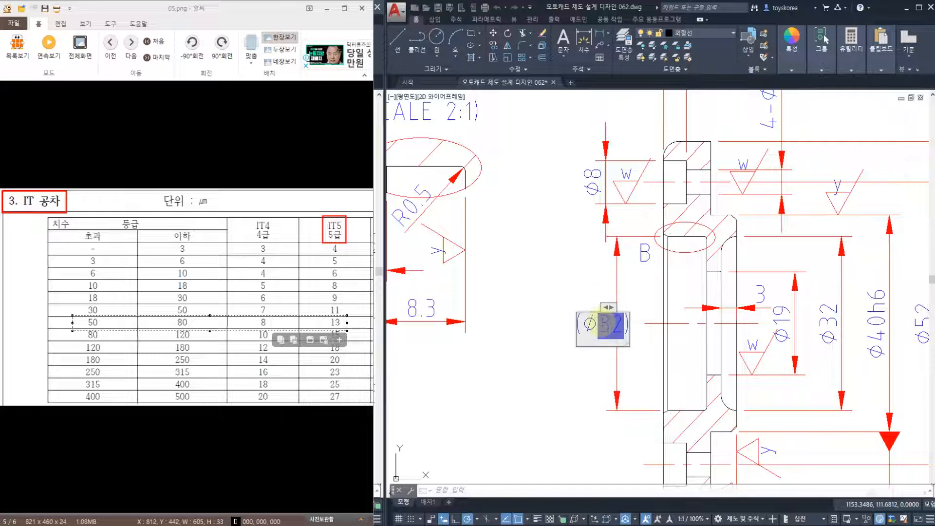
key(Right)
text(H8)
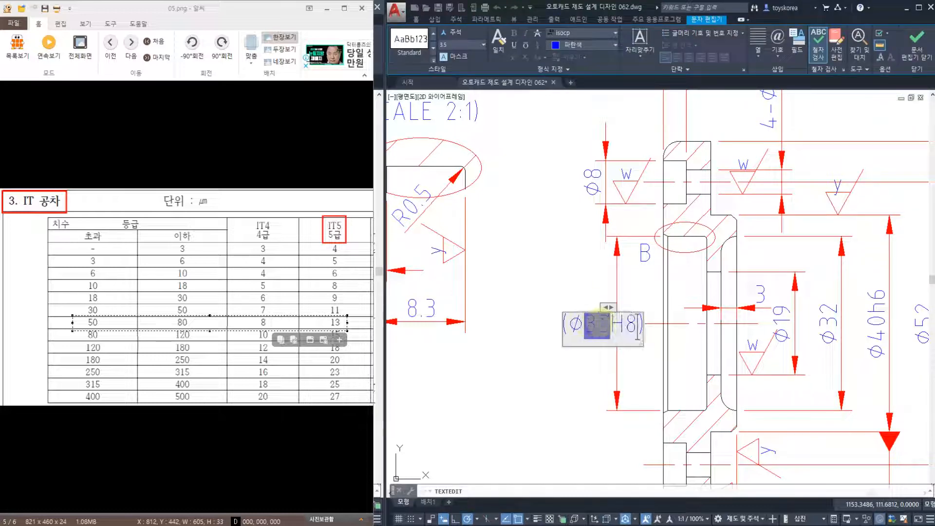
click(545, 387)
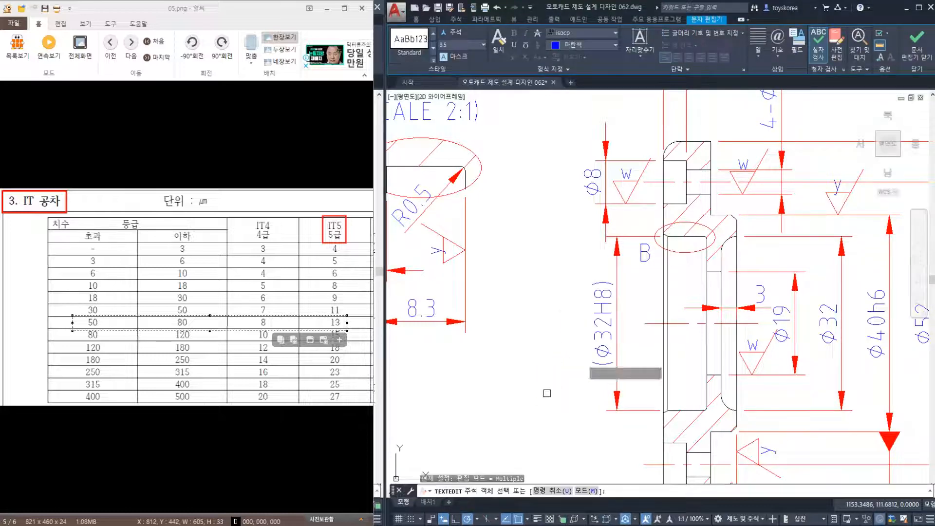
key(Escape)
Draw a leader with its arrow at the lower end of the (Ø32H8) dimension, running straight down and turning away from the part.
scroll(587, 340, down, 2)
middle_drag(577, 336, 611, 329)
scroll(511, 336, up, 1)
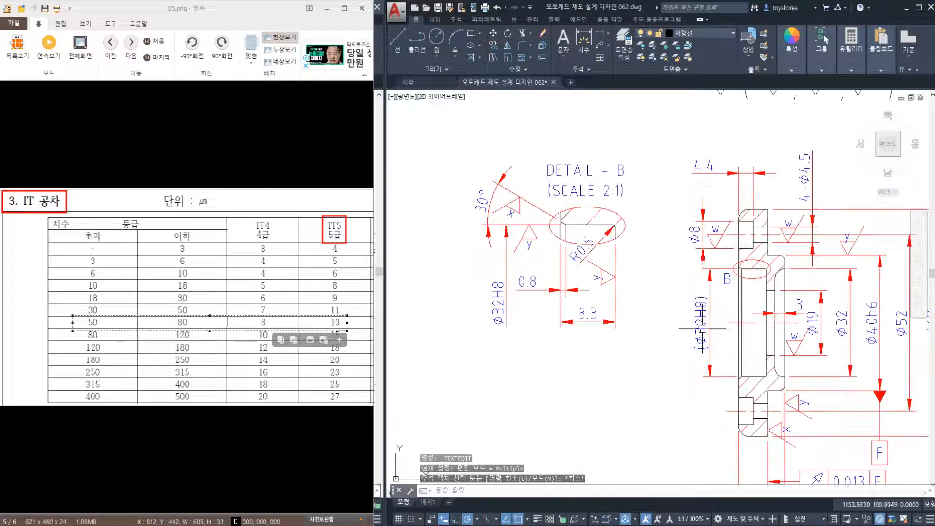
scroll(661, 371, up, 2)
middle_drag(661, 371, 647, 308)
text(LE)
key(Return)
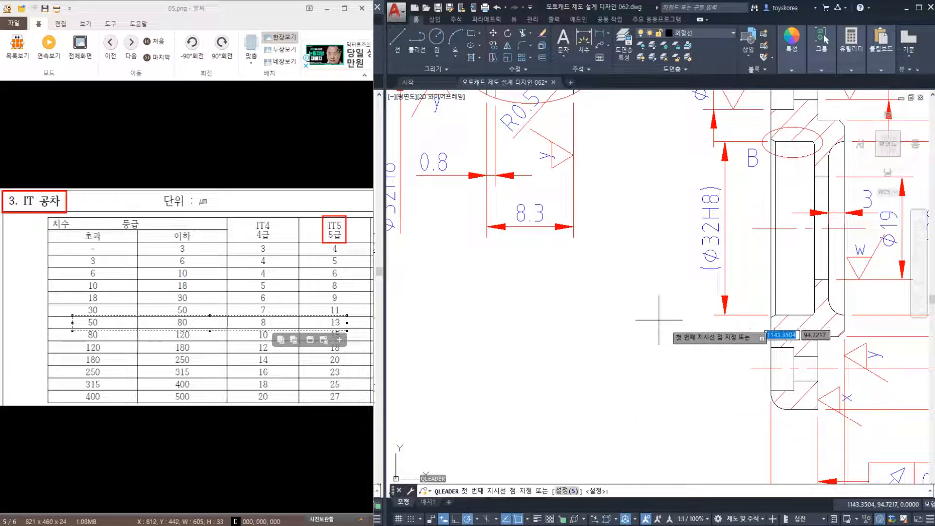
click(725, 344)
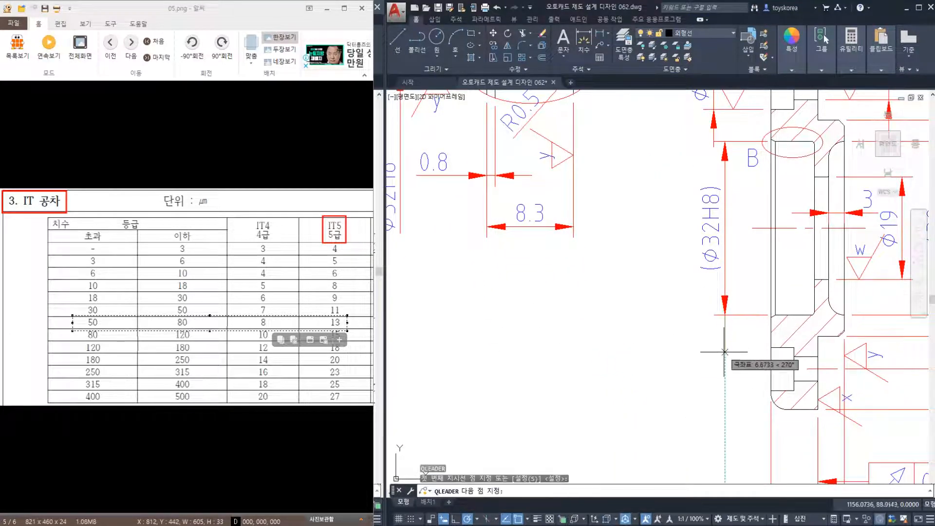
click(725, 357)
click(702, 357)
key(Escape)
scroll(618, 355, down, 5)
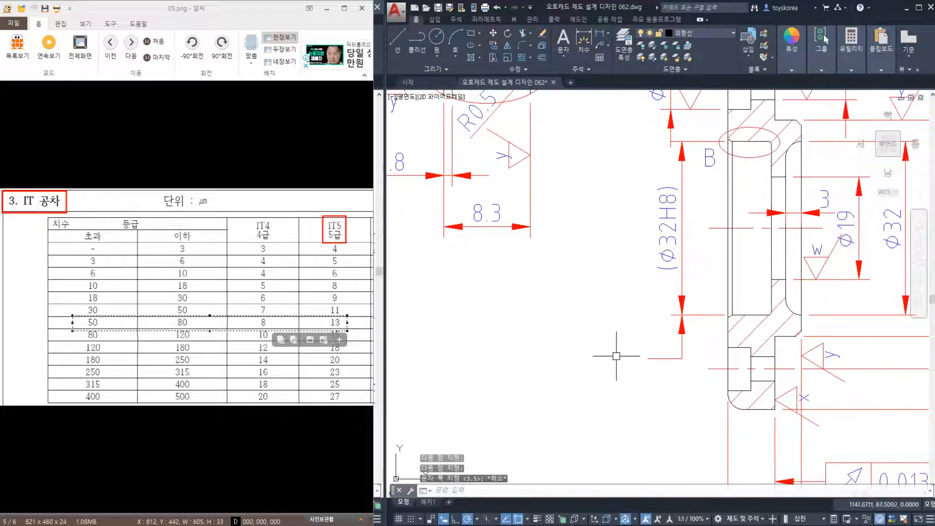
Shift the Ø8 counterbore dimension line slightly away from the part to separate it from the (Ø32H8) dimension line.
scroll(628, 375, up, 3)
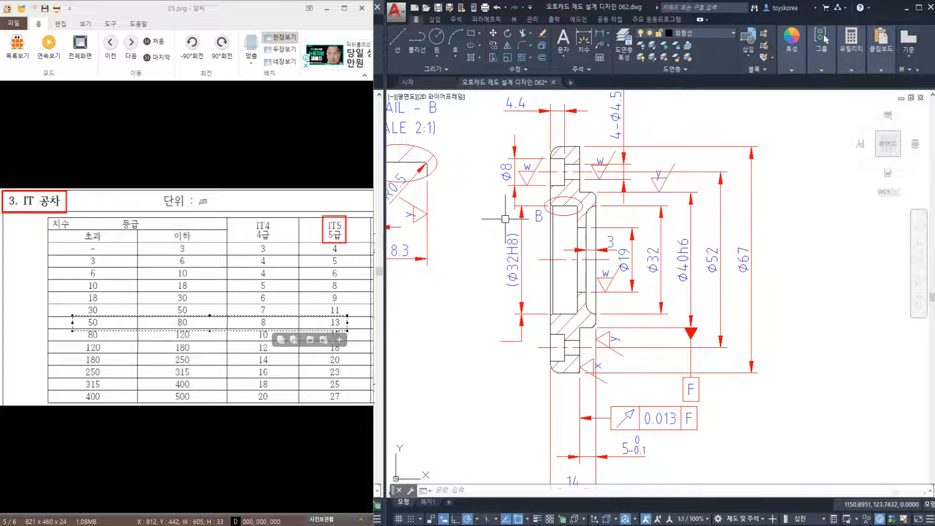
scroll(531, 249, up, 2)
click(531, 247)
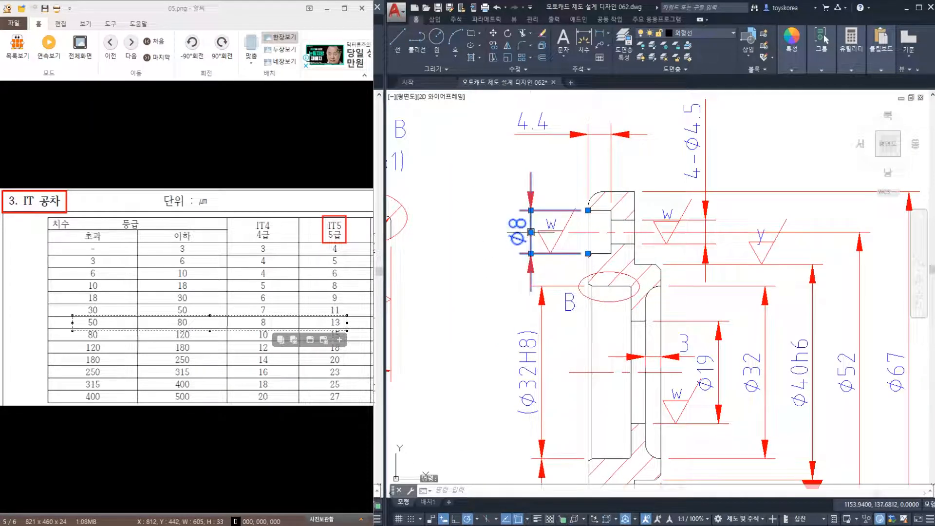
click(526, 233)
key(Escape)
middle_drag(562, 481, 570, 301)
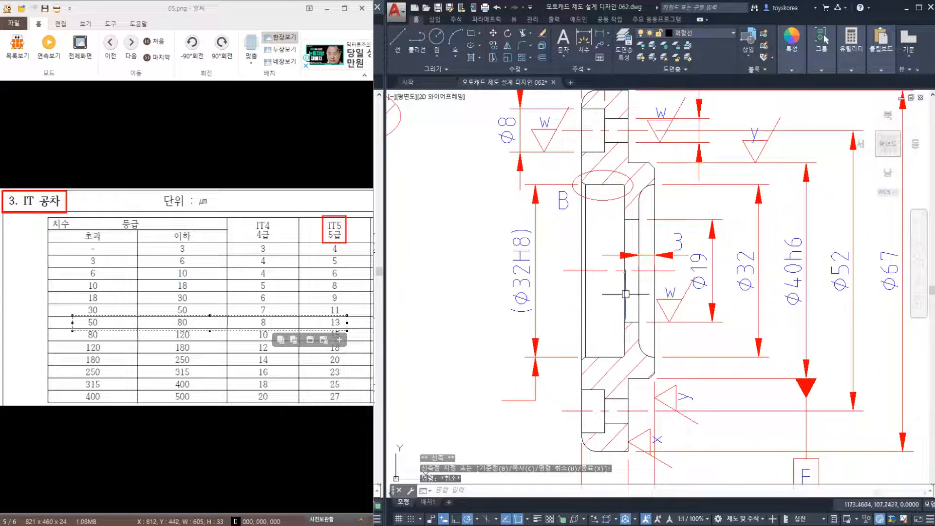
Try to break the cover's horizontal centerline where it crosses the inner shoulder face of the seal bore.
click(625, 272)
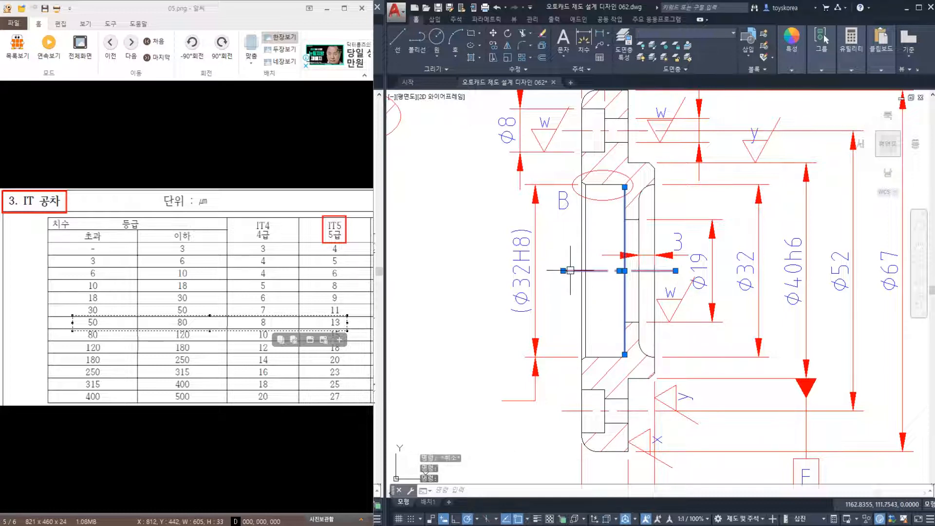
key(Escape)
key(Escape)
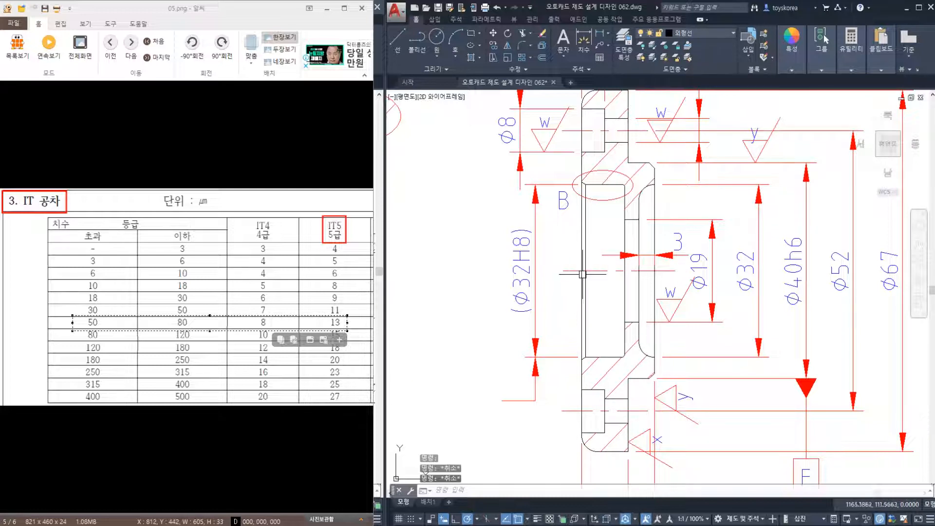
click(573, 270)
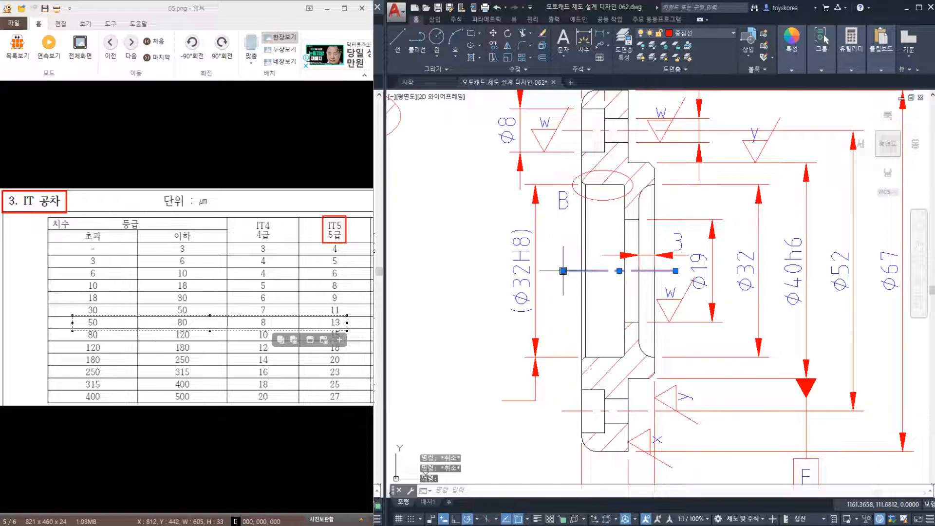
key(Escape)
text(br)
key(Return)
click(618, 272)
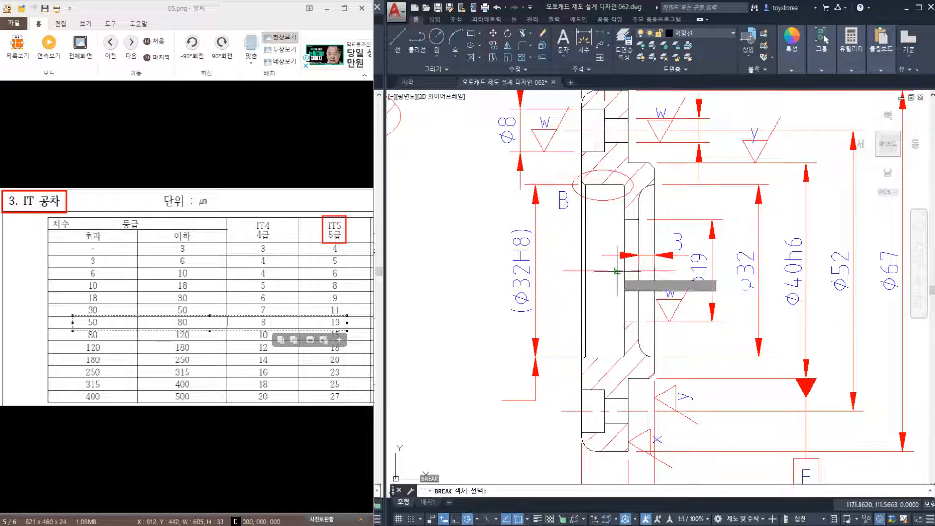
click(631, 271)
key(Escape)
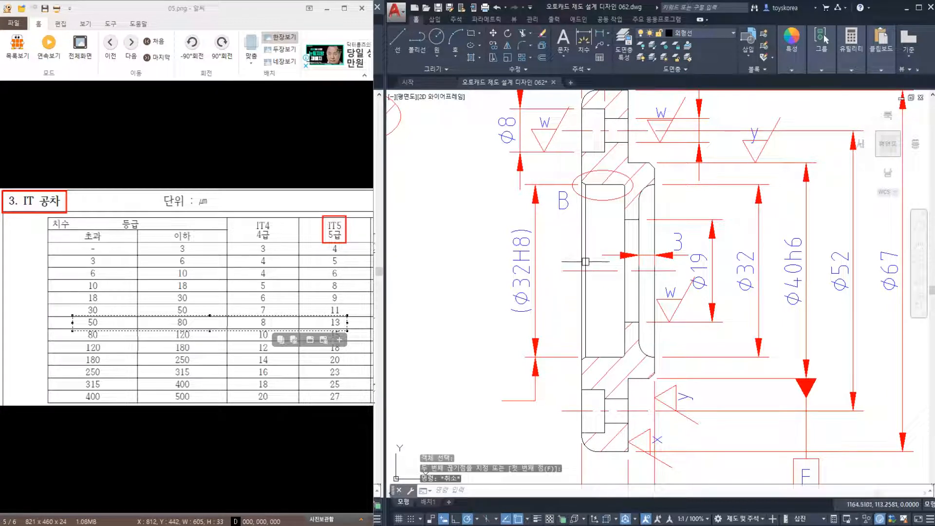
key(Escape)
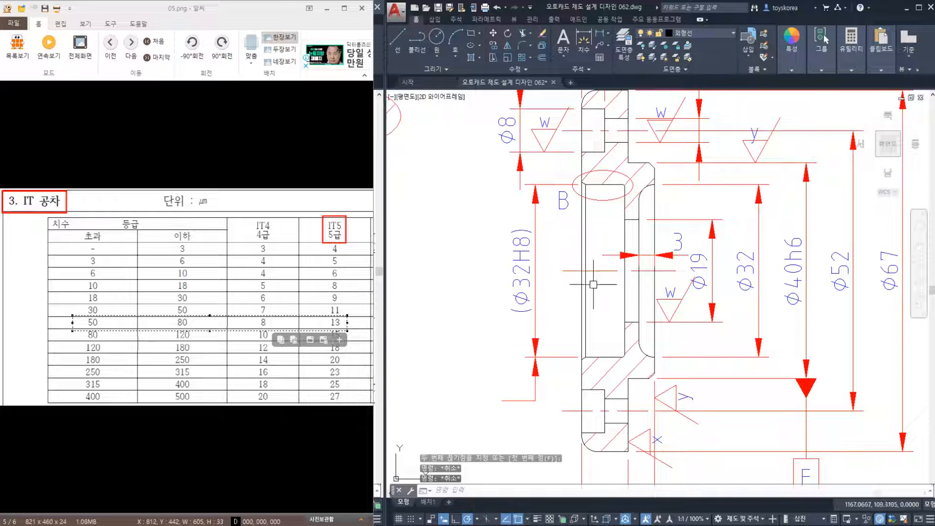
Undo the centerline break.
key(Return)
key(Escape)
key(Escape)
Define a geometric tolerance with the concentricity symbol, a diameter symbol and datum F for the seal bore.
middle_drag(577, 359, 626, 313)
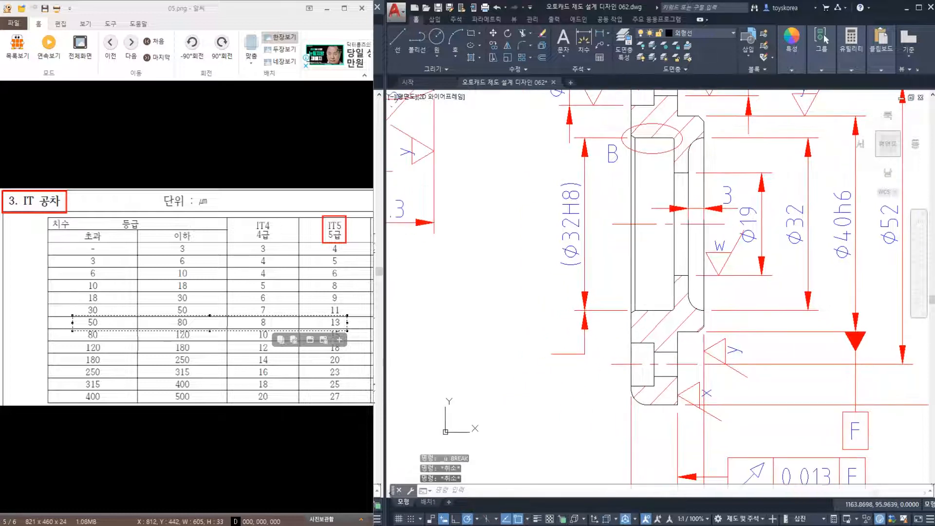
click(631, 298)
key(Return)
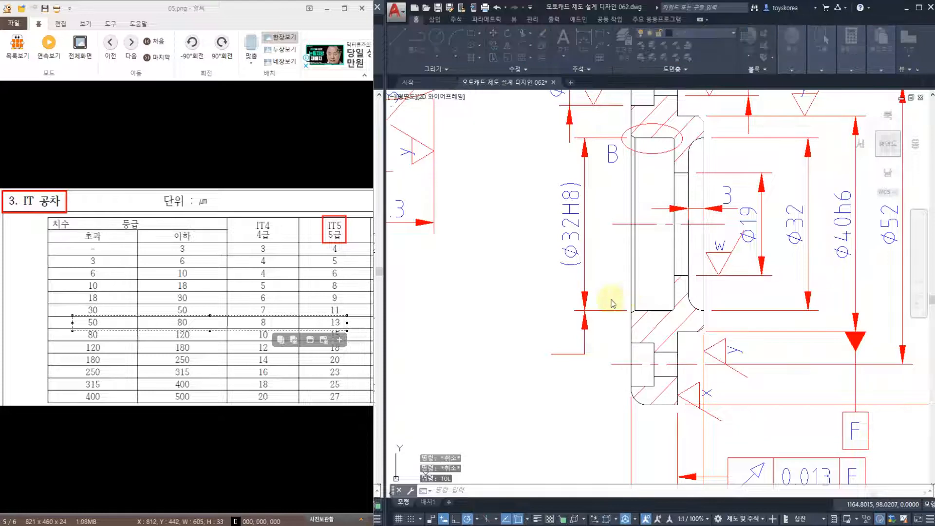
click(541, 245)
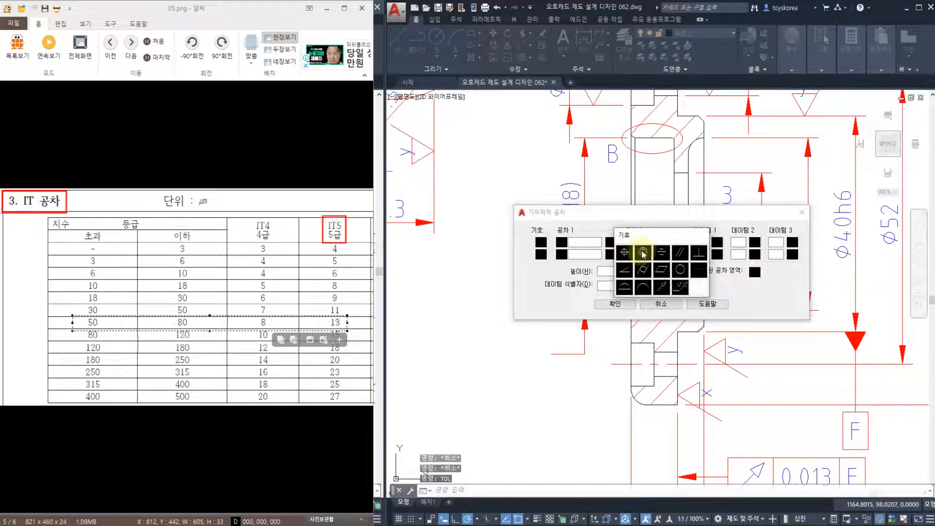
click(643, 252)
click(701, 241)
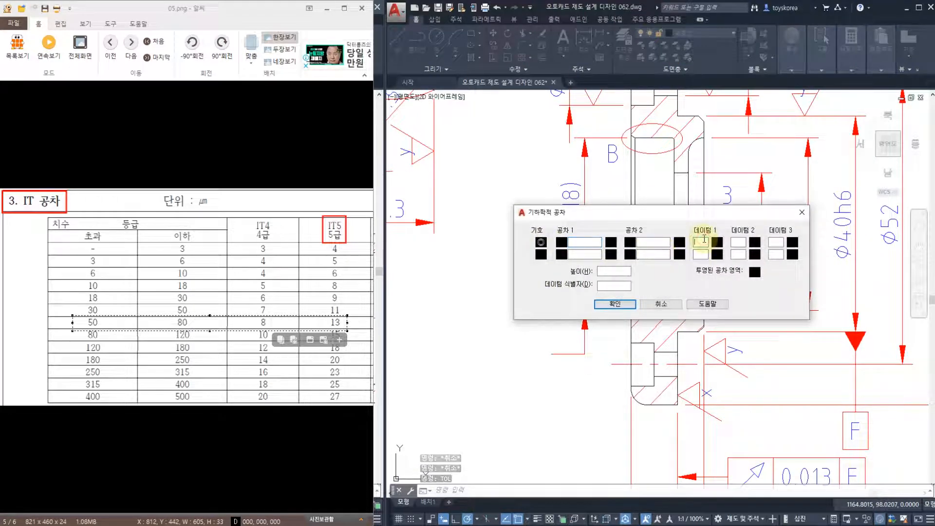
text(A)
click(563, 243)
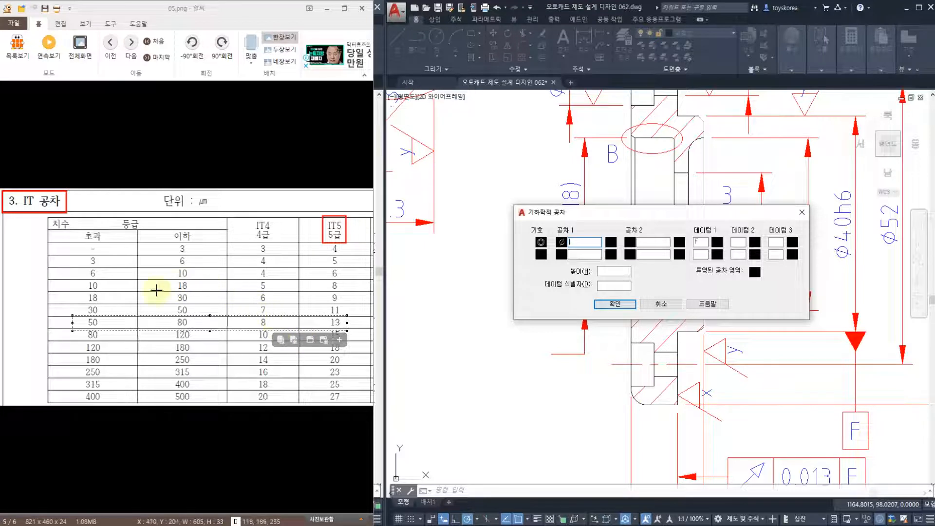
Mark the 10–18 row of the IT5 table, set the concentricity tolerance to 0.008 and place its frame below the seal bore leader.
drag(71, 278, 342, 295)
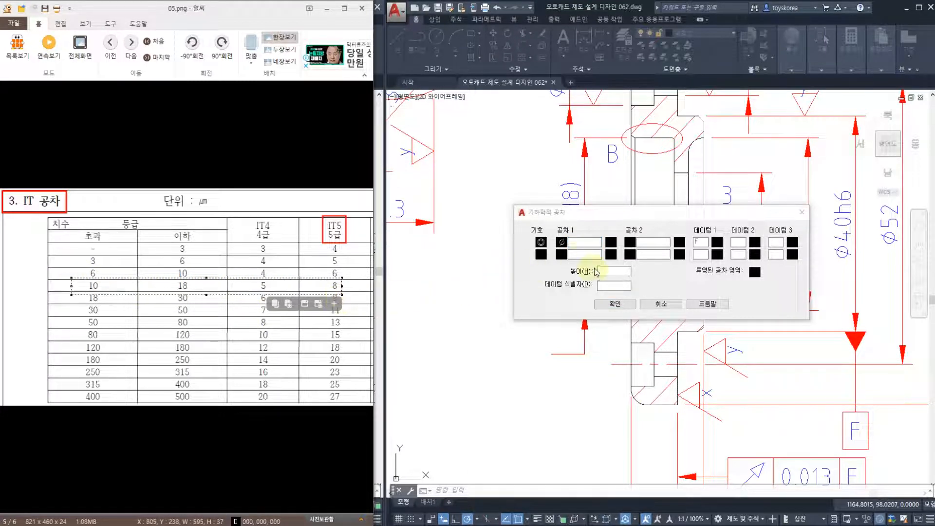
click(588, 242)
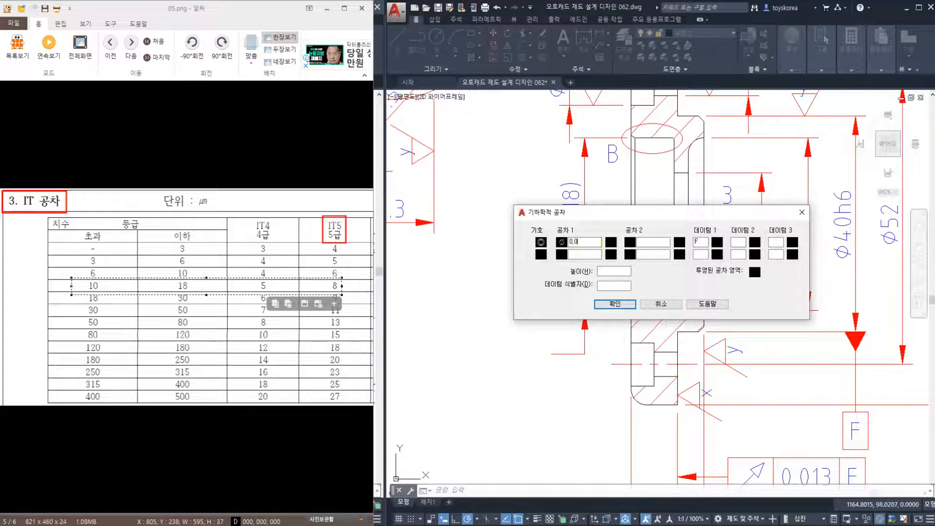
click(617, 304)
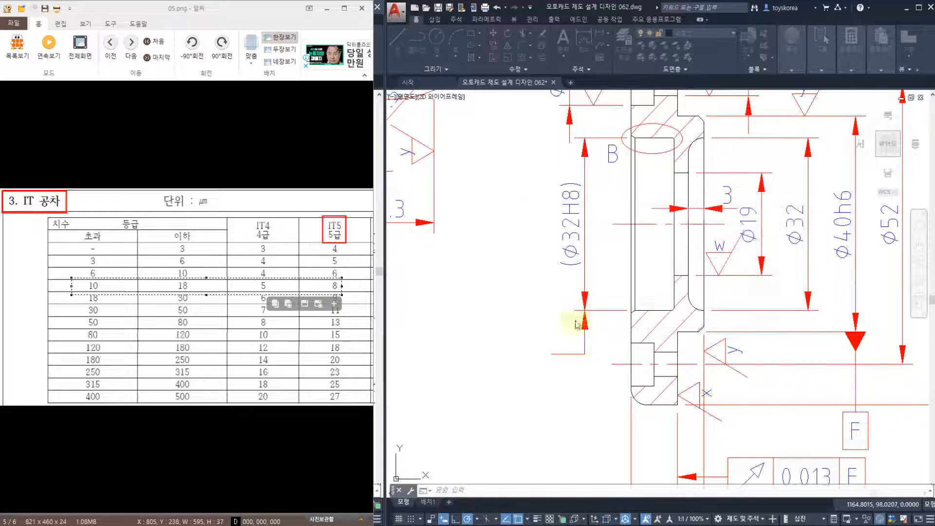
click(431, 397)
Move the Ø0.008 concentricity frame by the midpoint of its datum-side edge onto the end of the (Ø32H8) leader.
middle_drag(559, 439, 593, 409)
text(m)
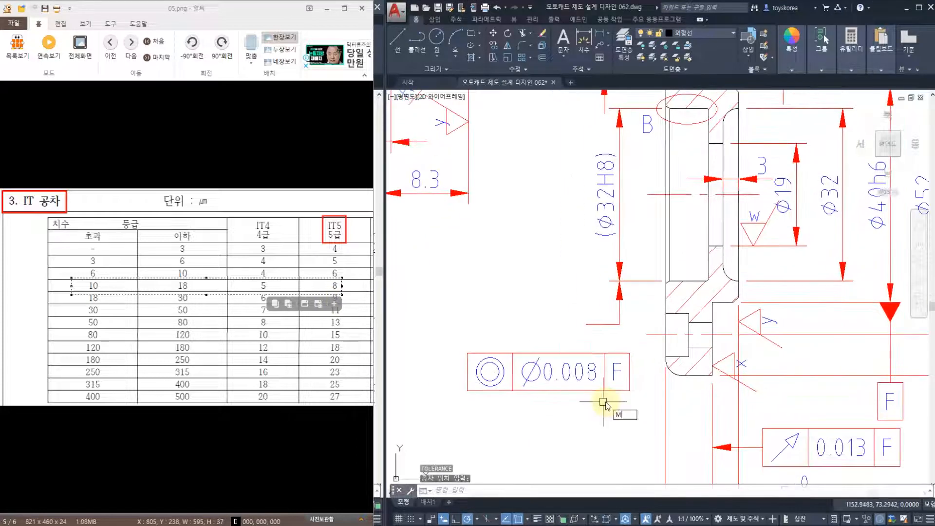
key(space)
click(628, 400)
click(623, 363)
key(Return)
click(629, 372)
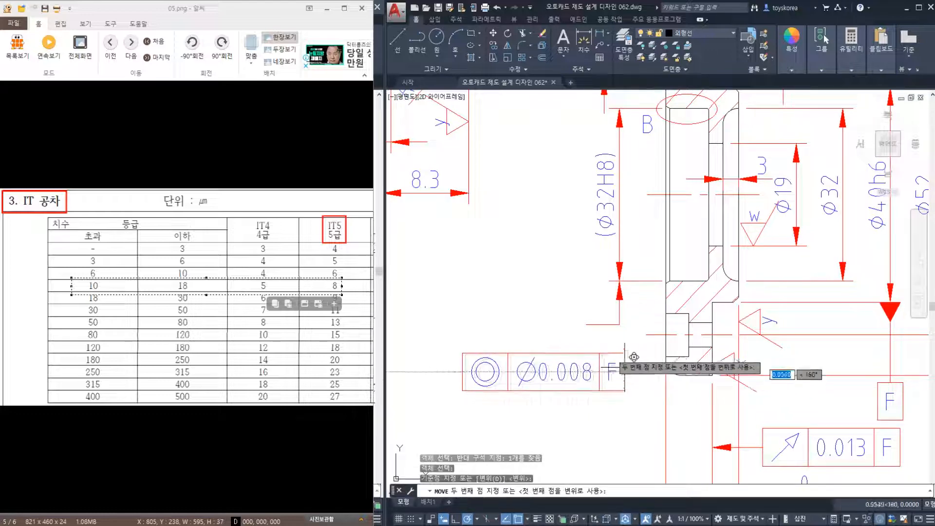
key(Escape)
scroll(604, 336, down, 2)
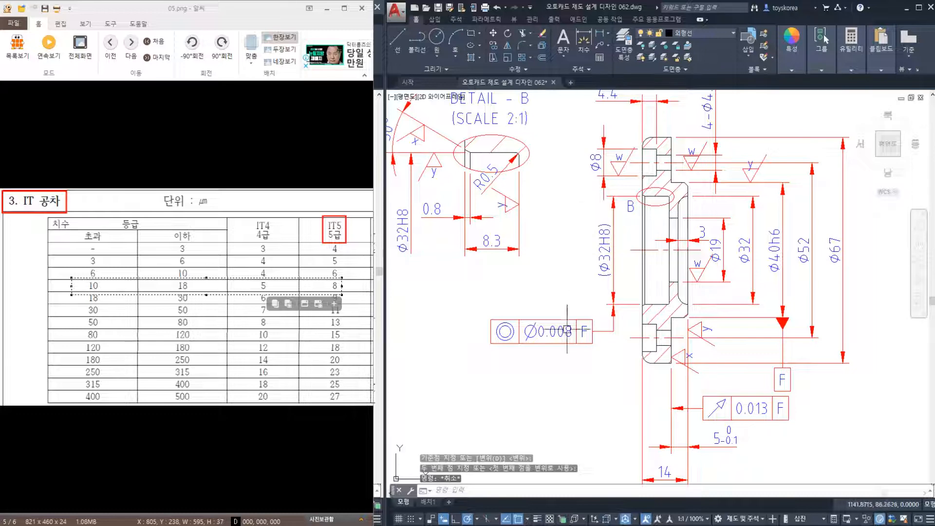
Examine the dimensions and geometric tolerance frames in the housing's section view.
scroll(515, 316, down, 7)
mouse_move(493, 288)
middle_down()
mouse_move(709, 293)
mouse_move(892, 277)
middle_up()
scroll(580, 289, up, 8)
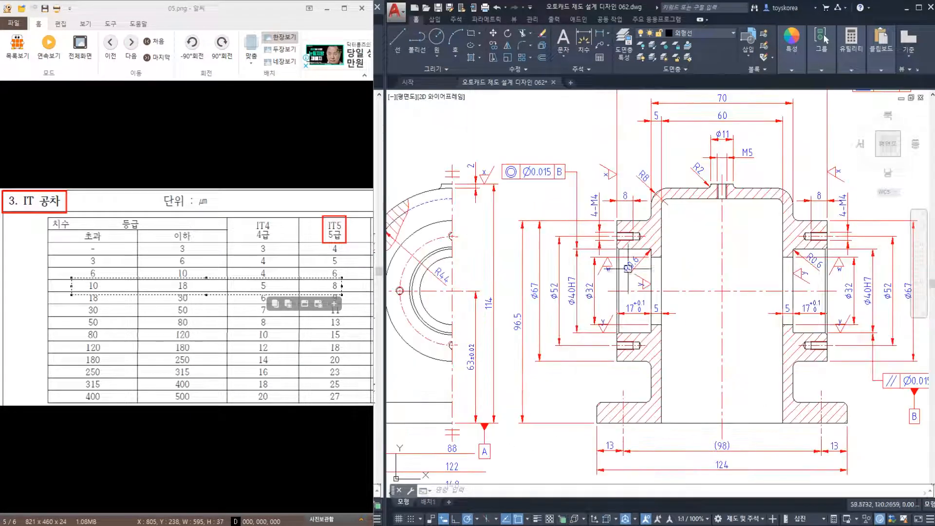
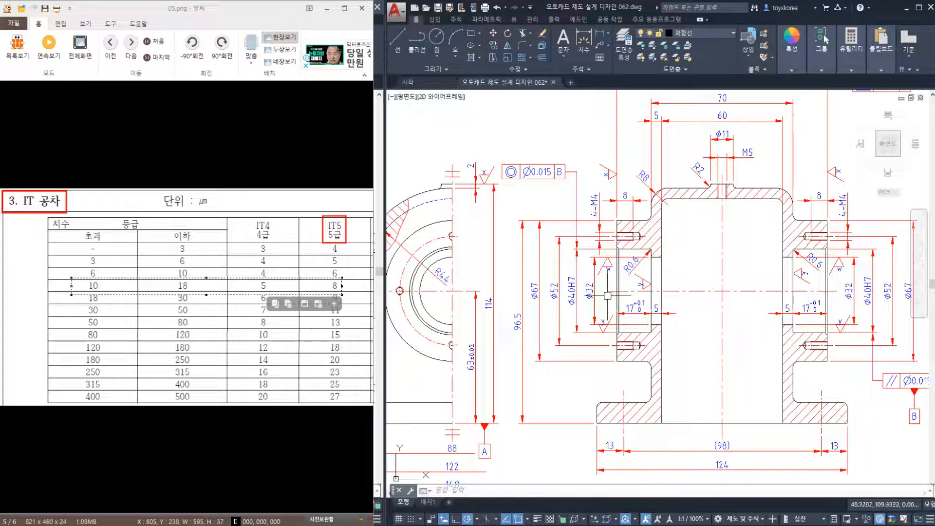
Make a slightly tilted copy of the cover's main centreline, sharing its seal-side endpoint, by stretching the opposite end down with the Copy option.
scroll(607, 285, up, 2)
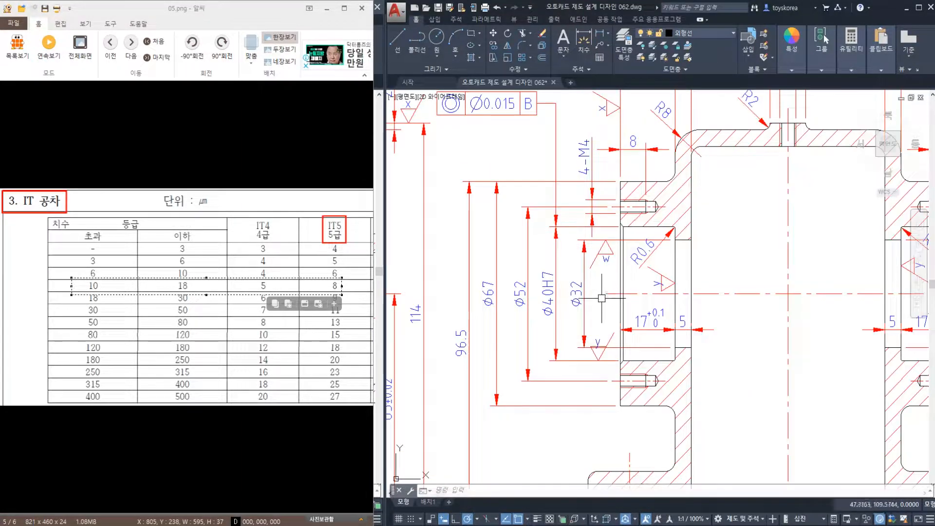
scroll(607, 292, down, 10)
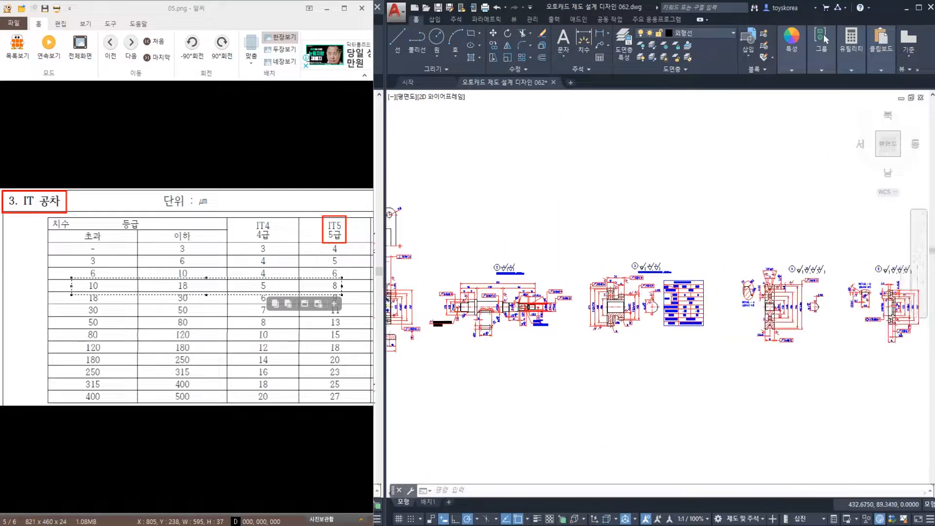
scroll(609, 307, up, 8)
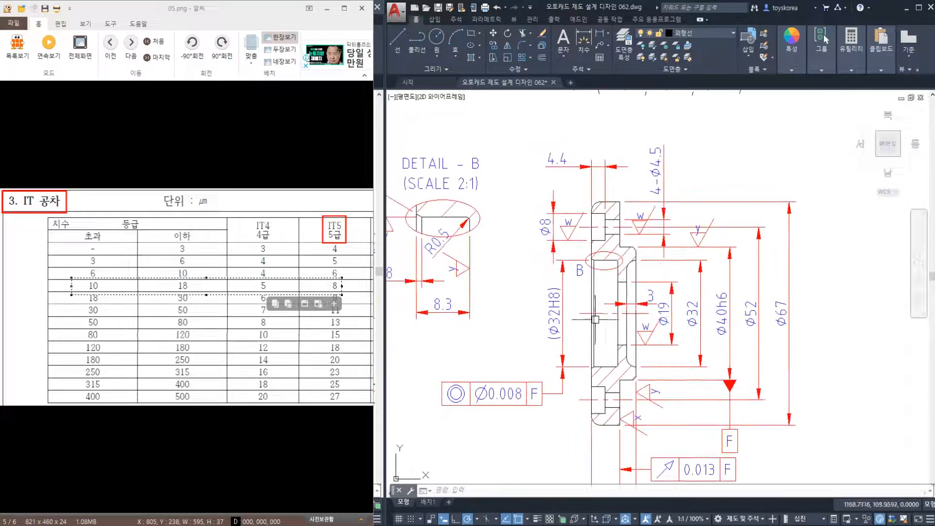
scroll(642, 313, up, 2)
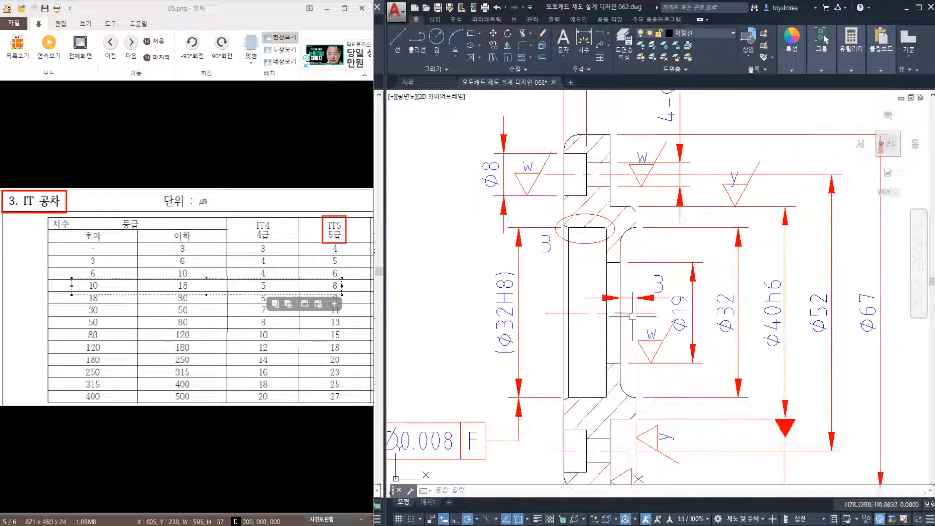
click(648, 313)
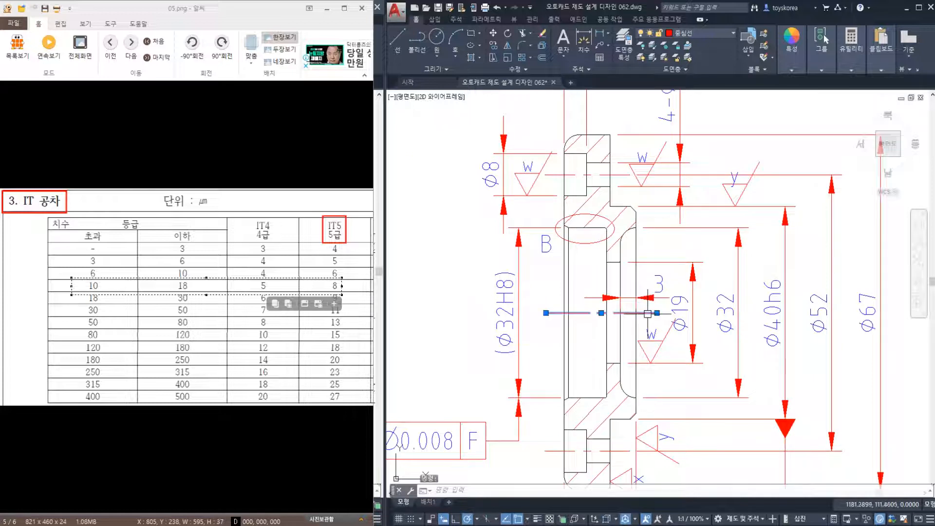
click(657, 313)
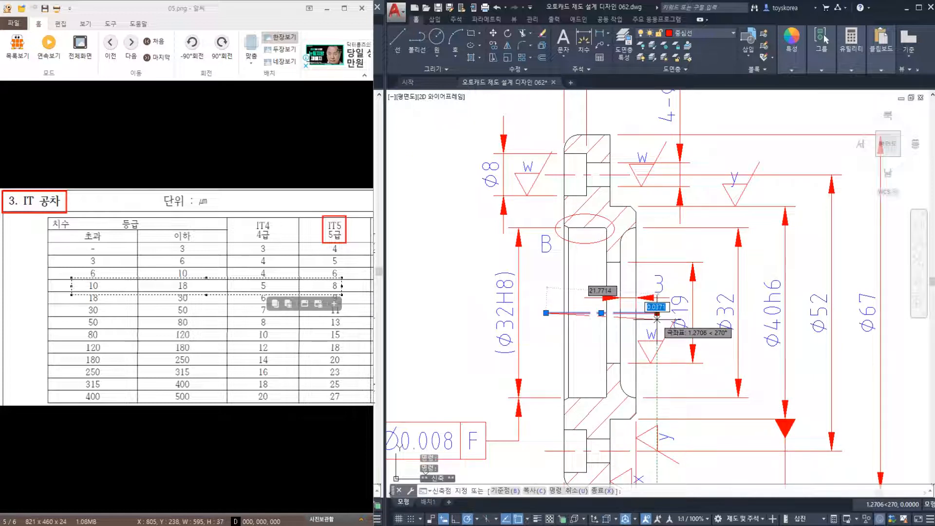
scroll(657, 318, up, 2)
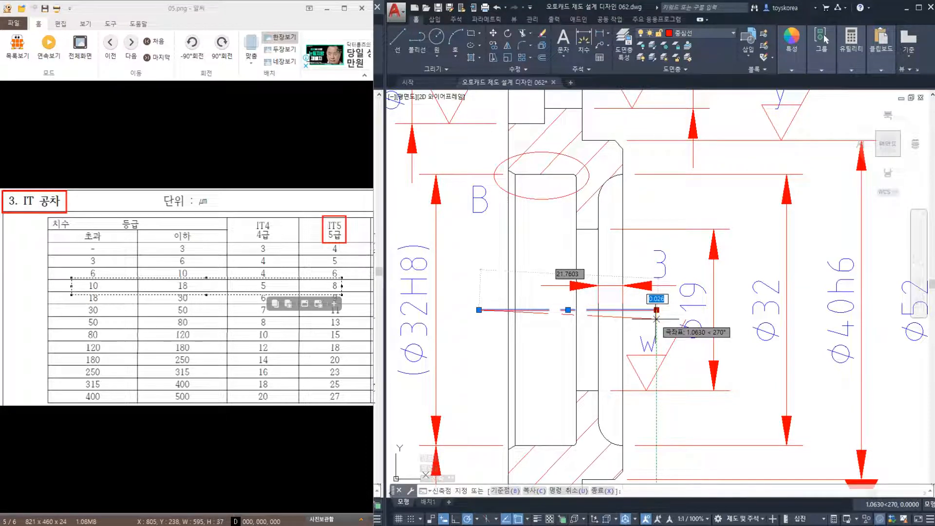
text(c)
key(Return)
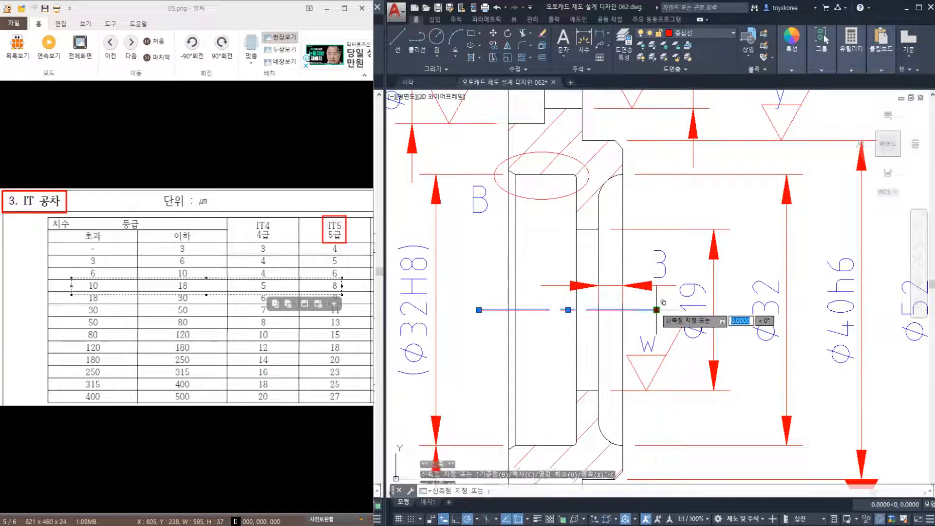
key(Escape)
key(Escape)
key(Escape)
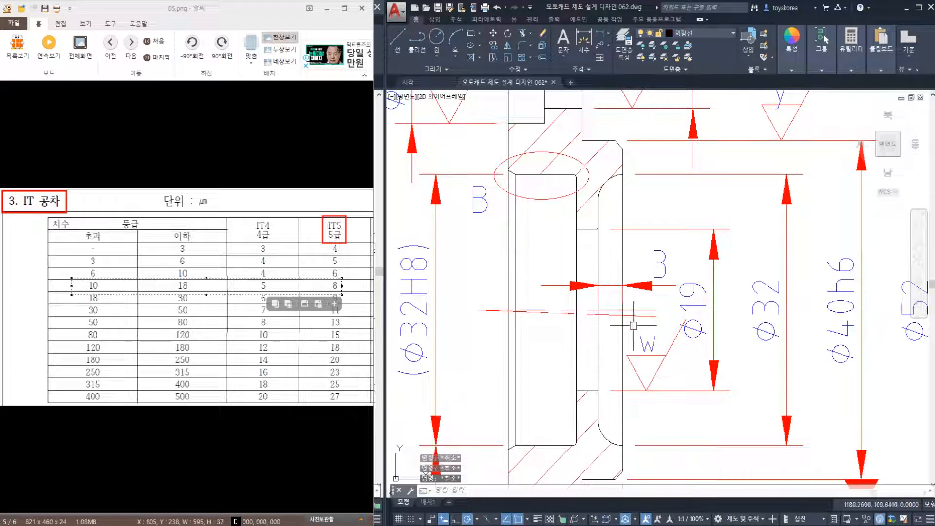
Draw a small circle centred on the shared seal-side endpoint of the straight and tilted centrelines.
text(c)
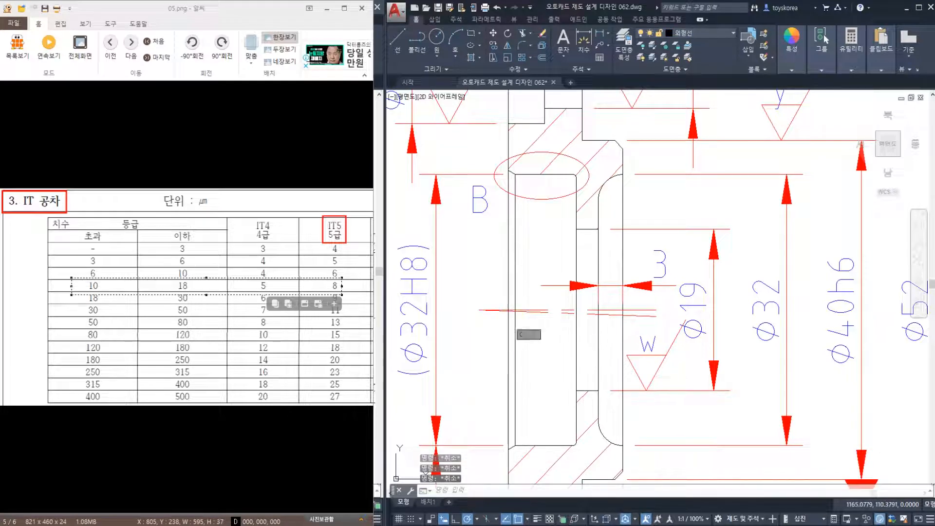
key(Return)
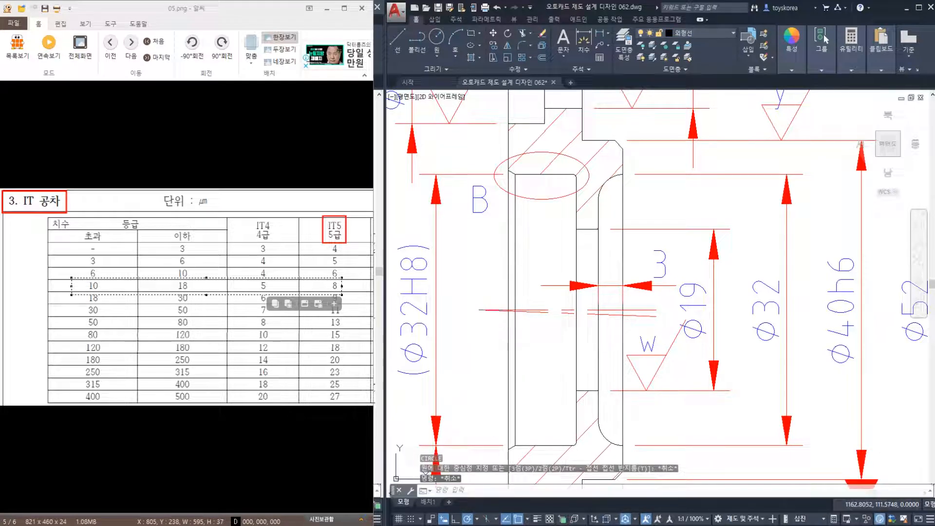
click(480, 310)
click(485, 301)
key(Escape)
click(484, 298)
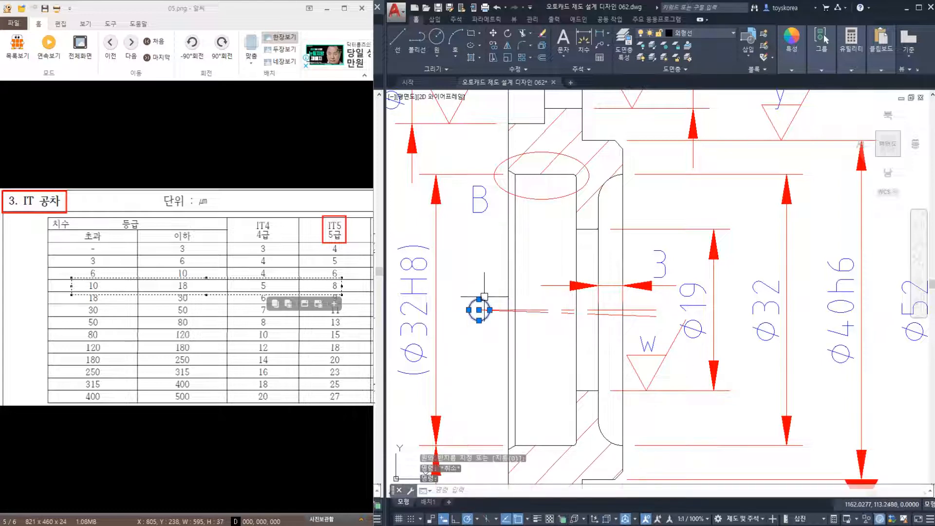
middle_drag(484, 322, 590, 309)
Compare the straight centreline, the tilted line and the small circle by highlighting them.
scroll(589, 310, down, 1)
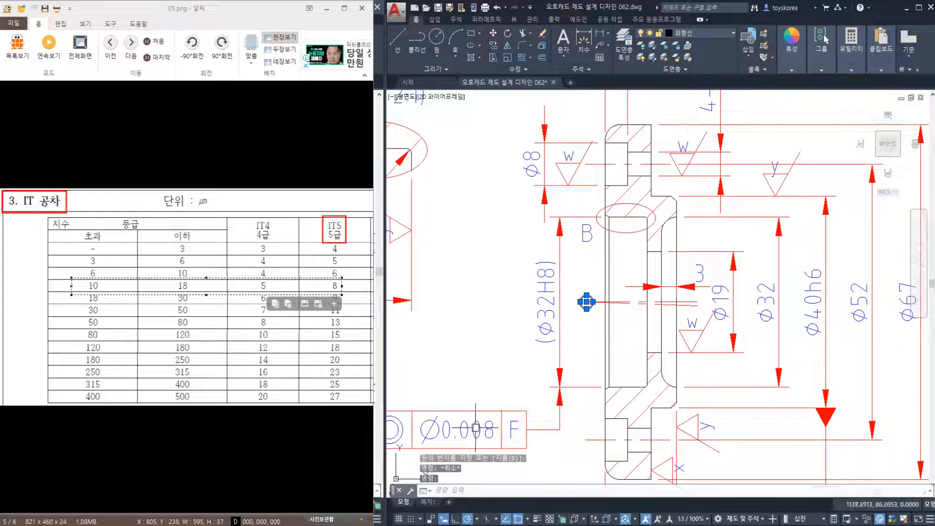
scroll(586, 303, up, 2)
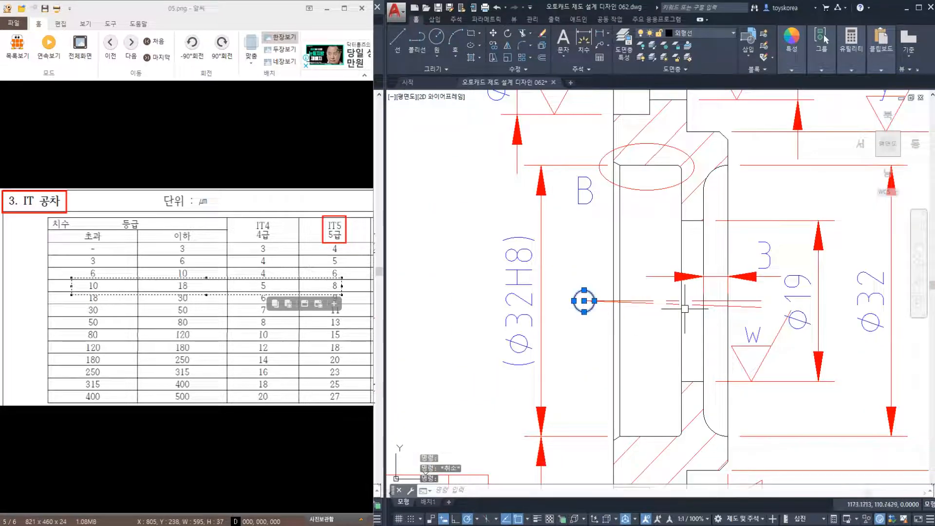
click(755, 306)
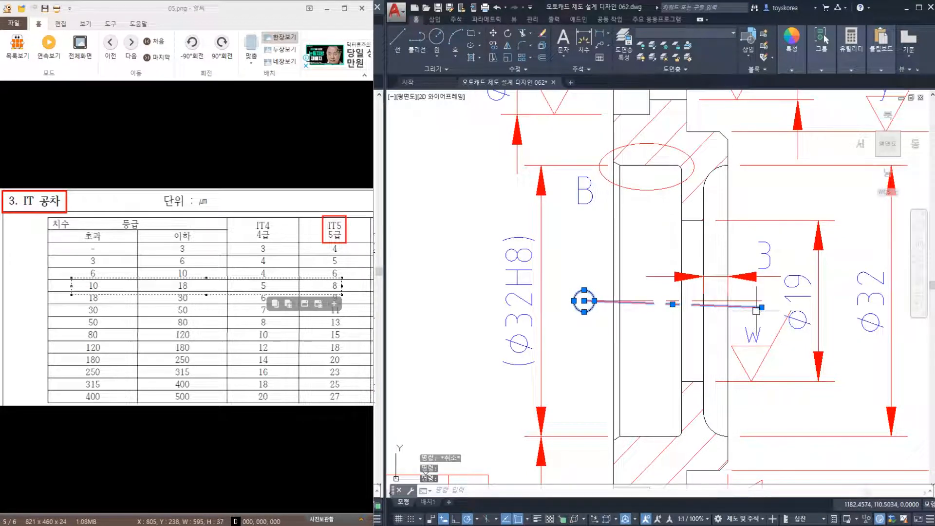
key(Escape)
key(Escape)
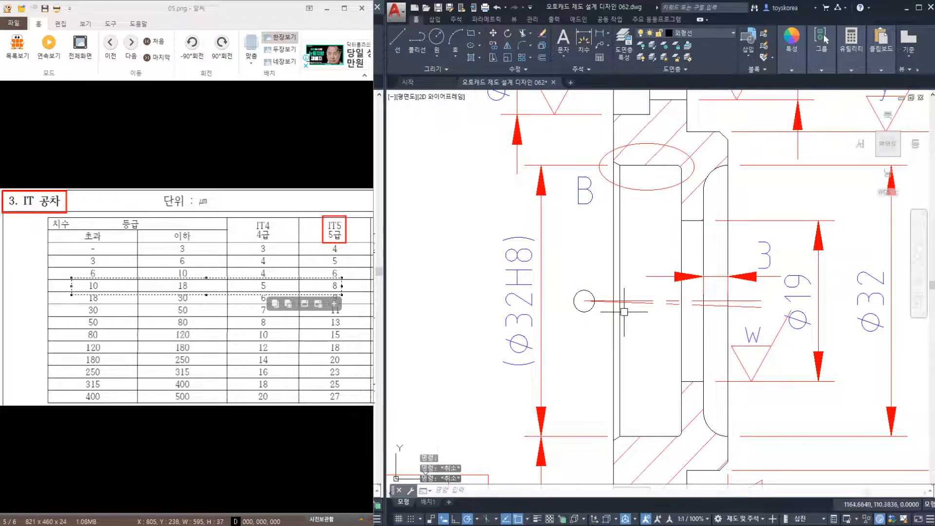
key(Escape)
click(743, 298)
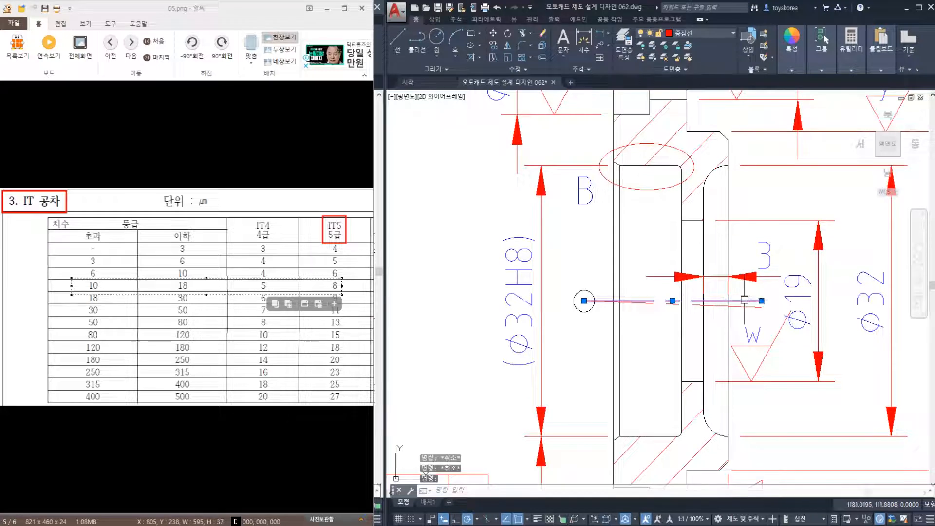
key(Escape)
click(744, 308)
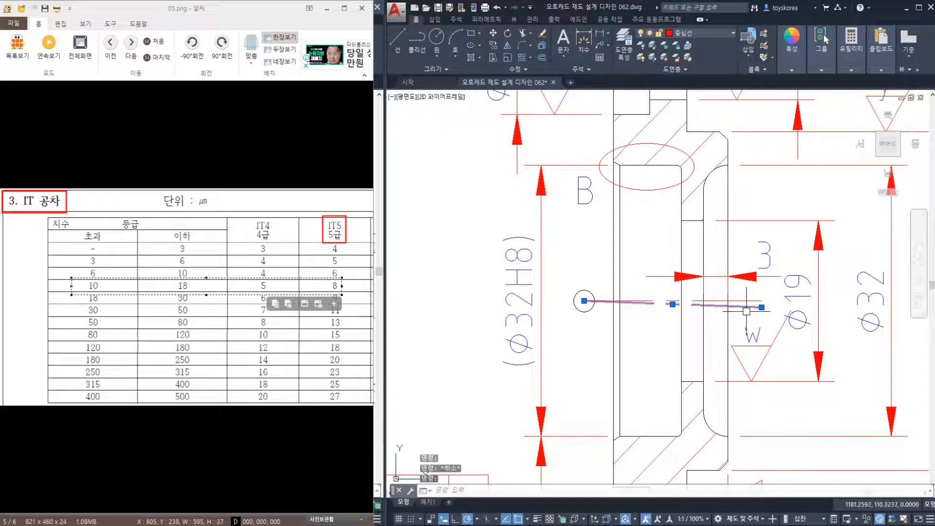
key(Escape)
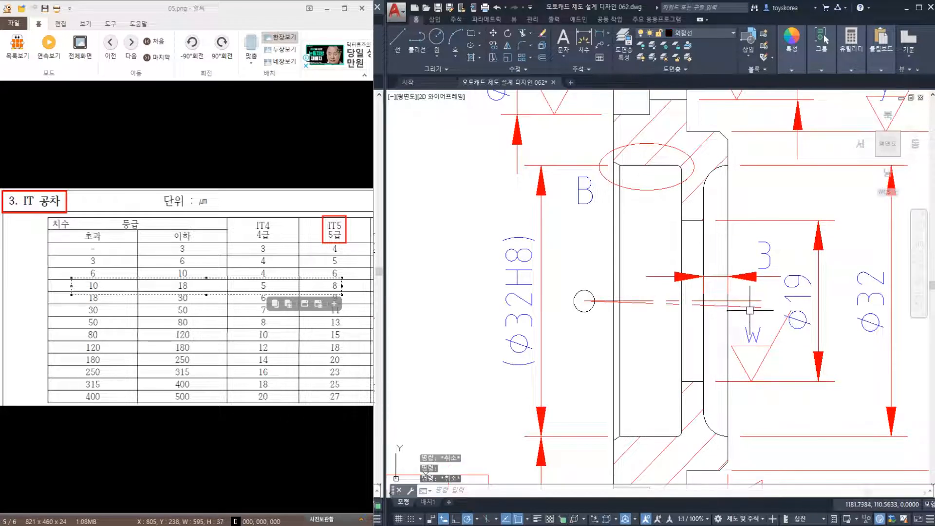
Stretch the tilted line's free end further down to increase its deviation from the straight centreline.
click(588, 311)
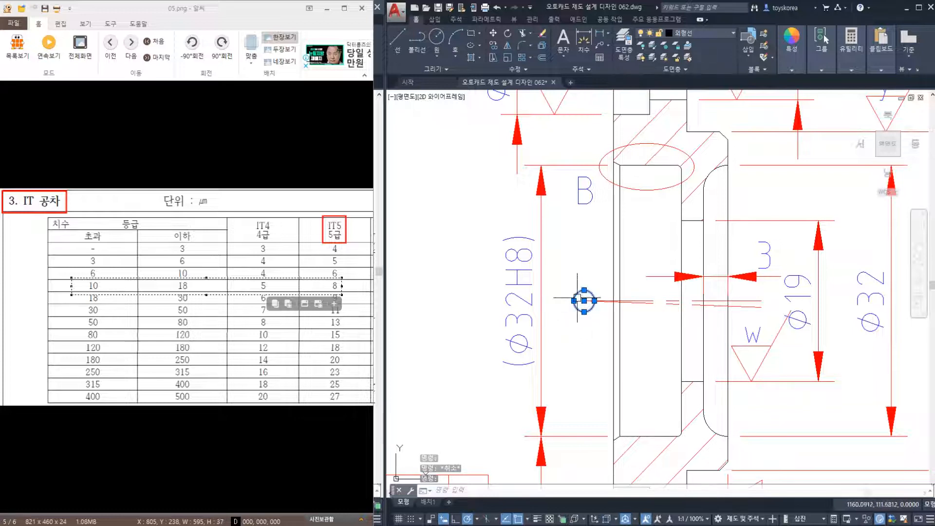
click(752, 307)
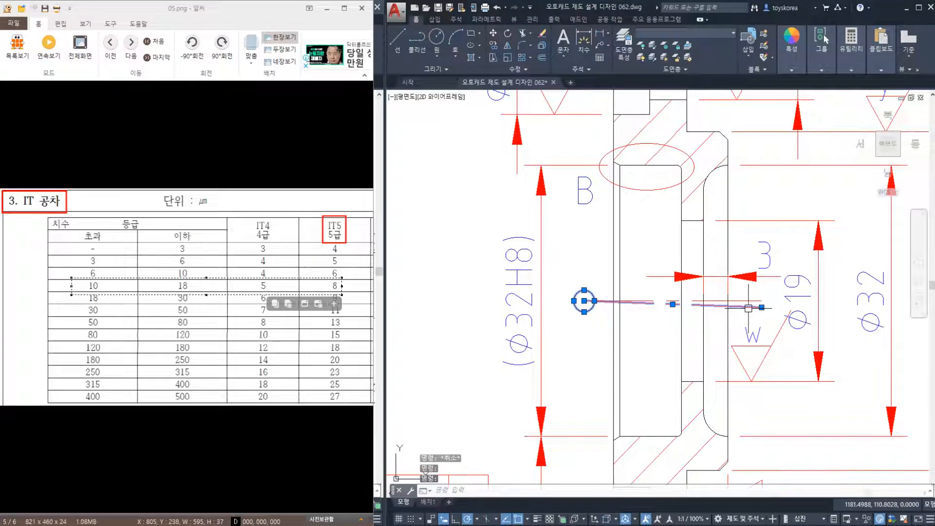
click(762, 308)
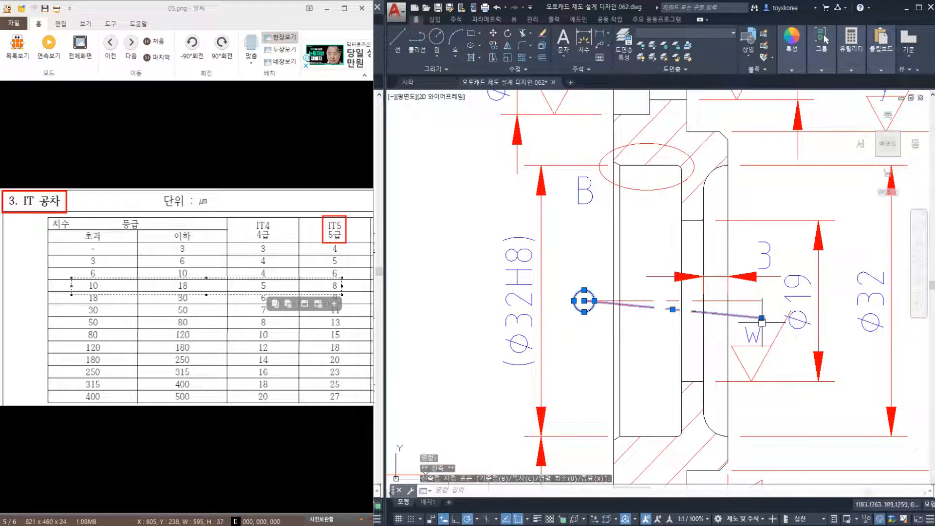
key(Escape)
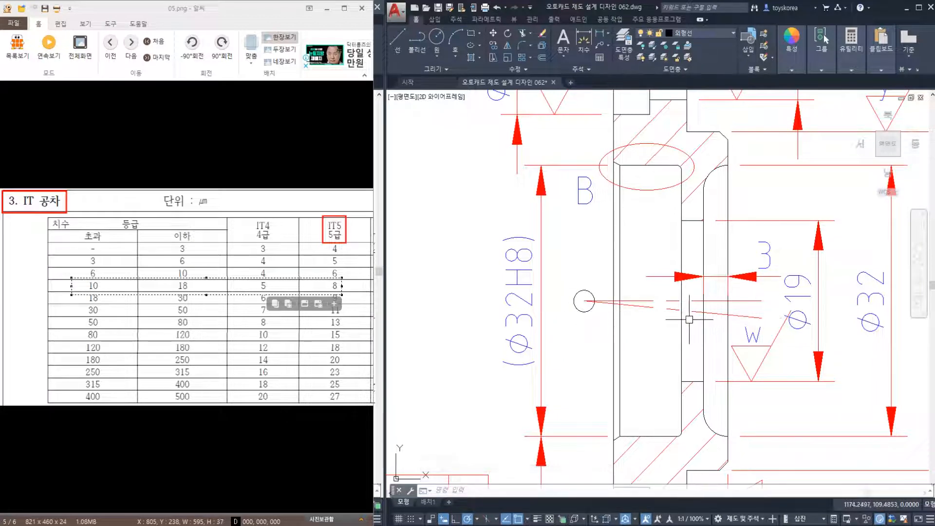
Draw a horizontal construction line (XLINE) through the lowest point of the small circle.
text(l)
key(Return)
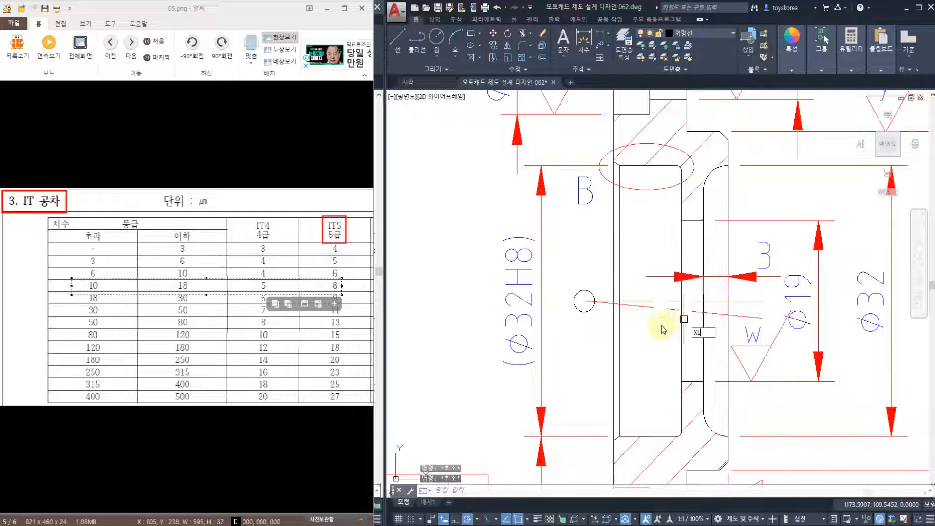
click(578, 312)
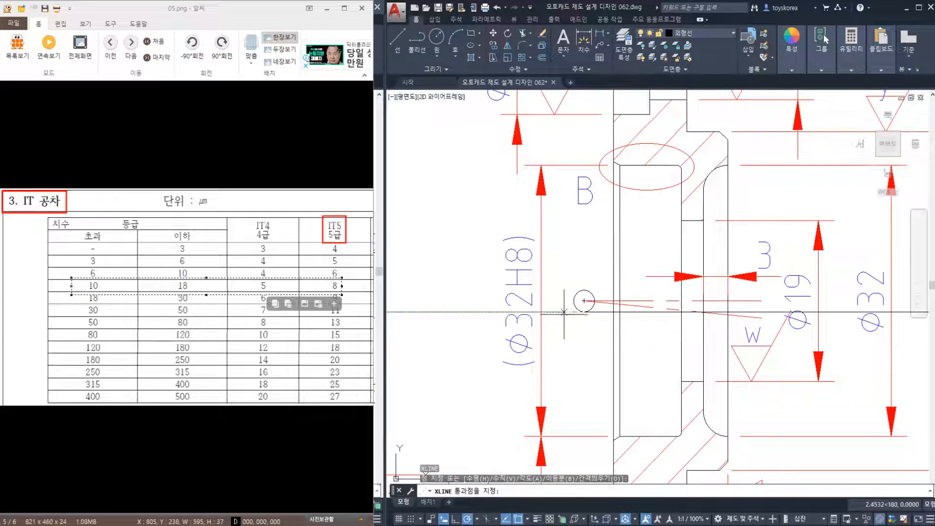
key(Escape)
Move the tilted line's free end up onto the horizontal construction line.
click(731, 315)
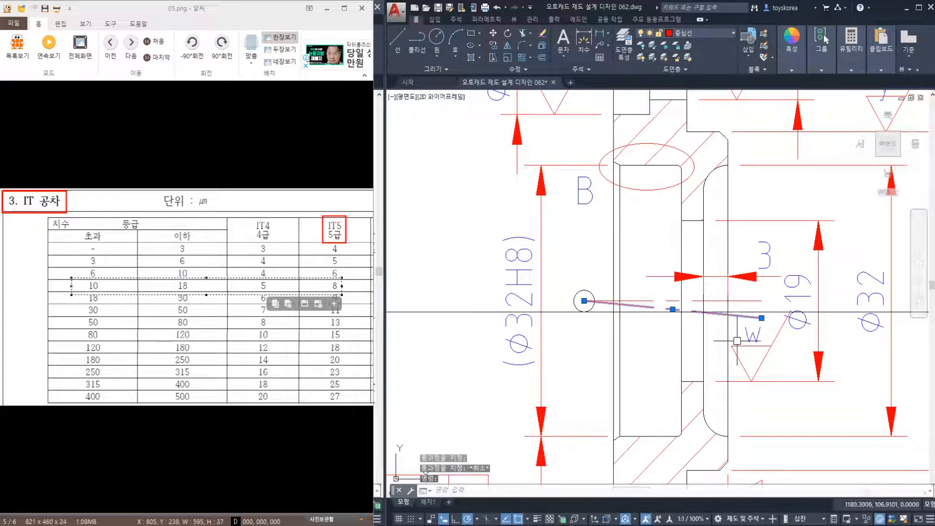
click(762, 318)
click(758, 311)
key(Escape)
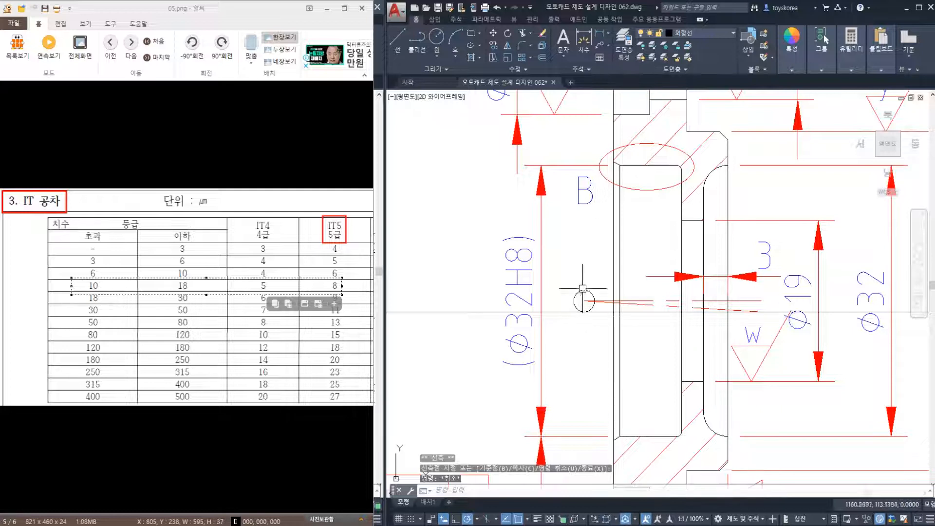
Erase the small circle, the tilted line and the horizontal construction line, keeping the original centreline.
click(647, 300)
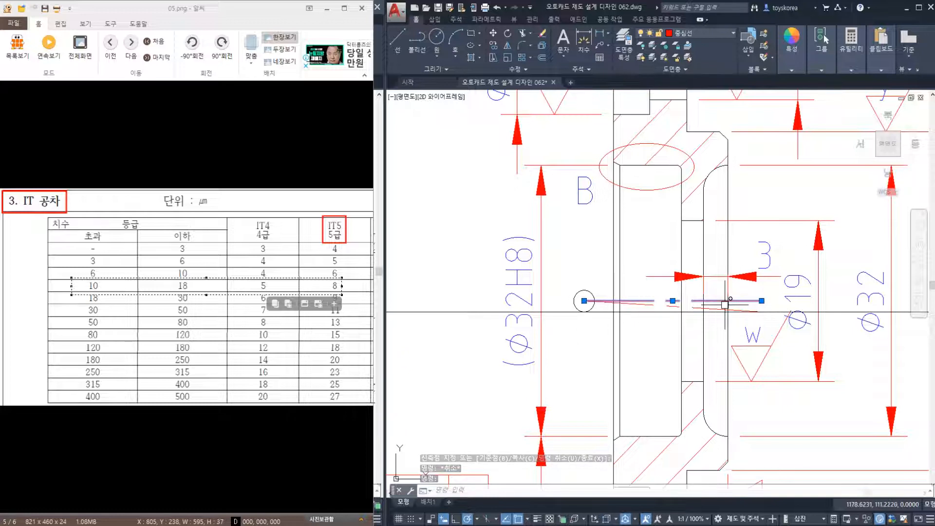
key(Escape)
click(751, 312)
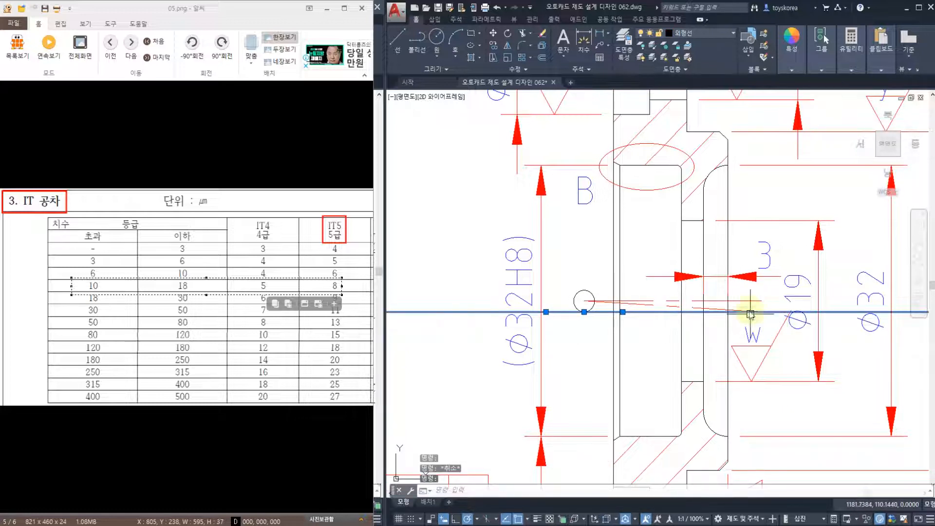
text(e)
key(Return)
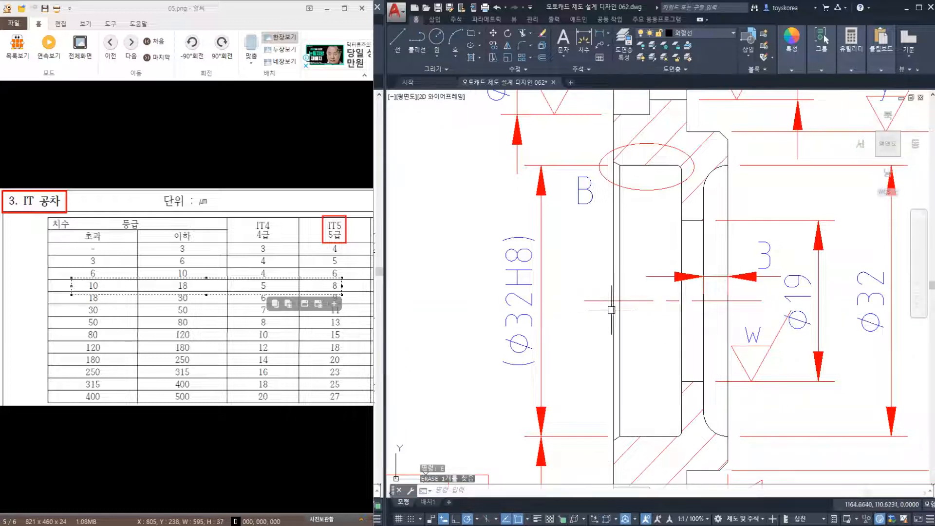
scroll(611, 310, down, 4)
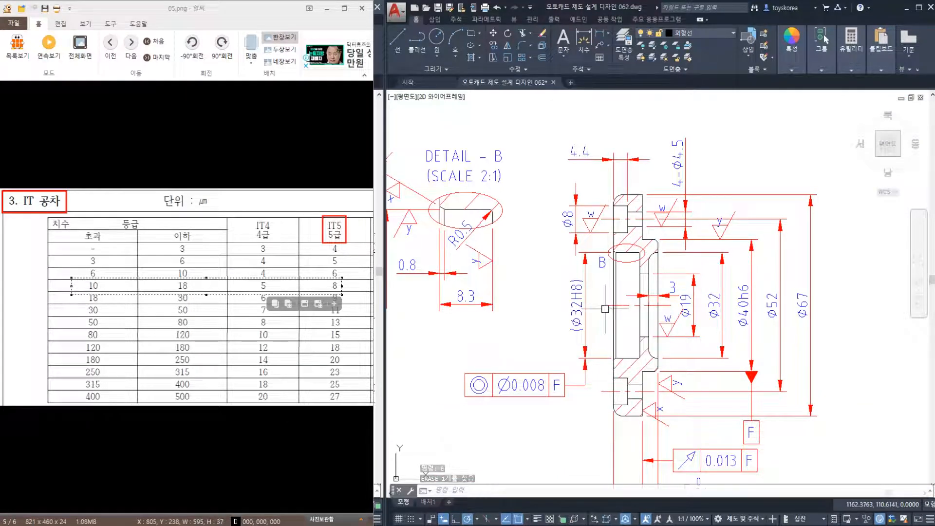
scroll(614, 304, up, 1)
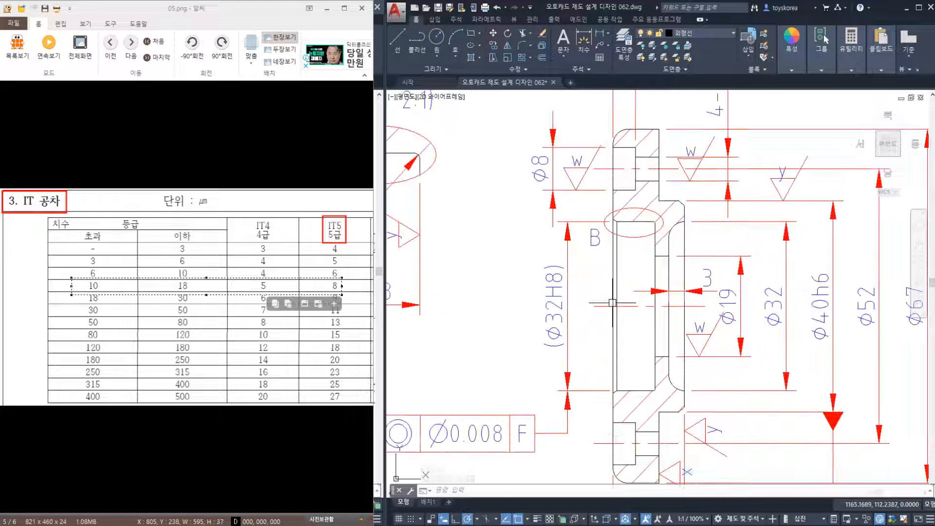
middle_drag(509, 465, 585, 401)
click(549, 397)
click(517, 334)
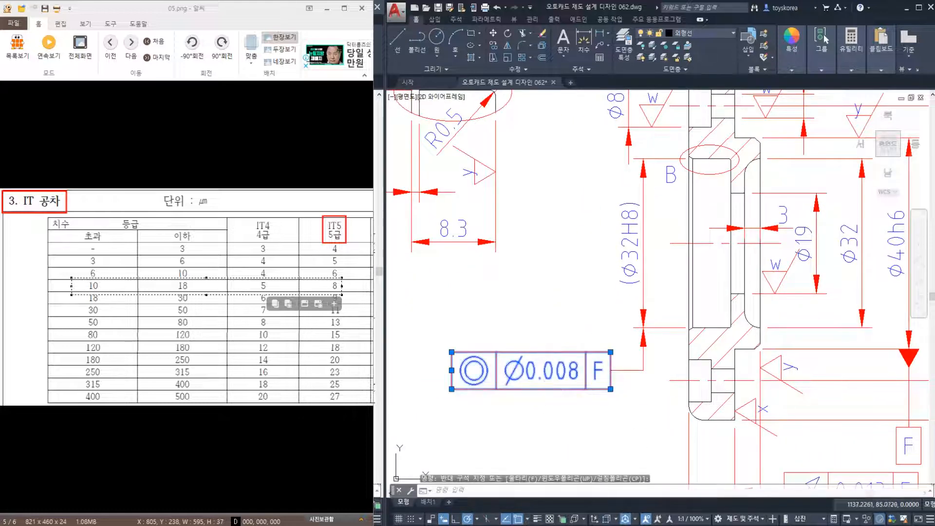
key(Escape)
click(550, 398)
key(Escape)
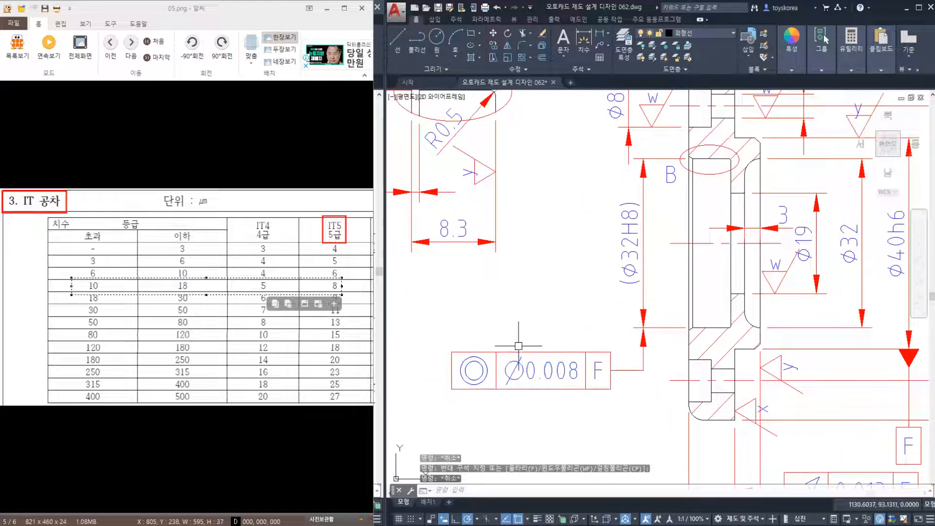
click(548, 409)
click(488, 332)
key(Escape)
Erase the ⌀0.008 concentricity frame and its leader from the (⌀32H8) seal bore dimension.
click(623, 390)
click(582, 355)
text(e)
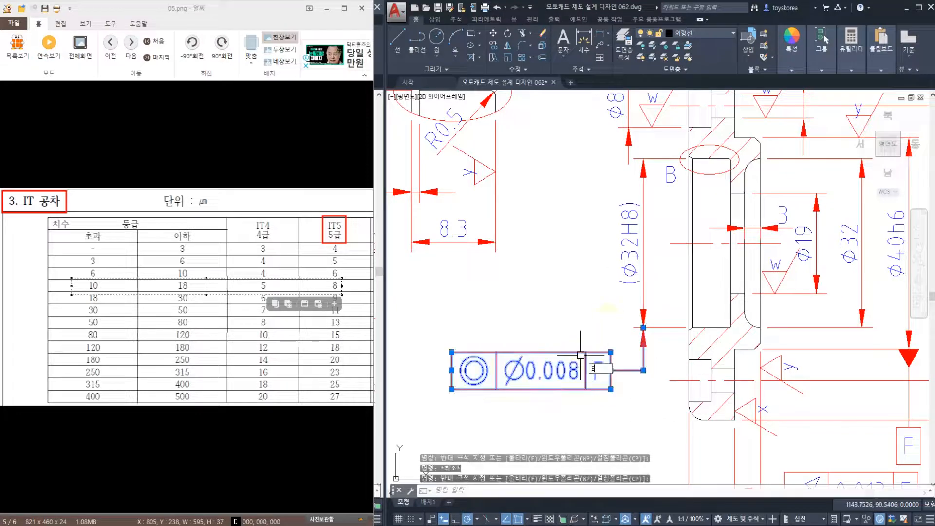
key(space)
mouse_move(631, 258)
middle_down()
mouse_move(599, 298)
mouse_move(596, 291)
middle_up()
click(671, 276)
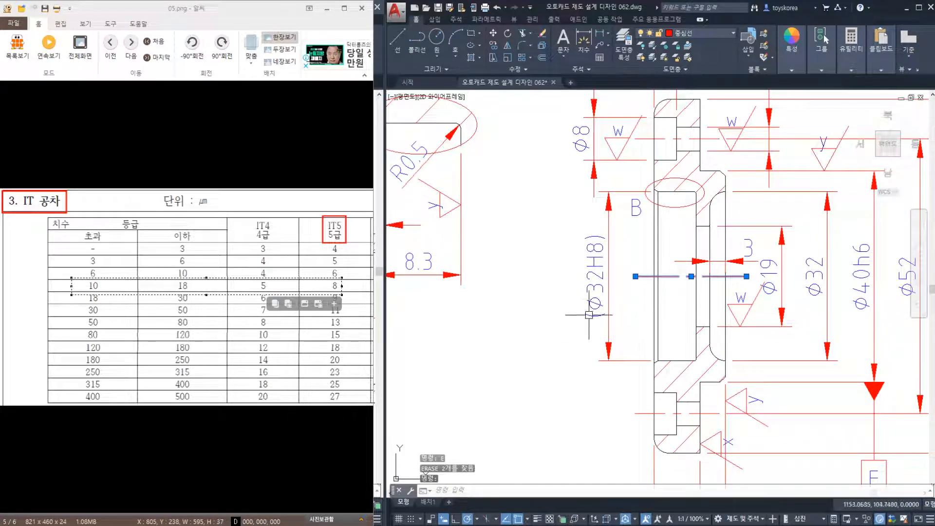
key(Escape)
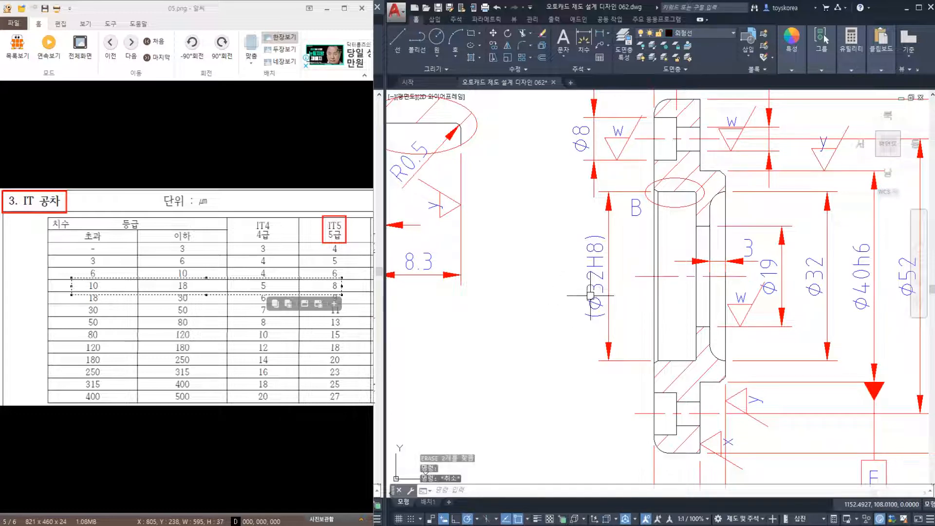
Undo the erasure of the concentricity frame and its leader.
key(ctrl+z)
key(ctrl+z)
click(615, 403)
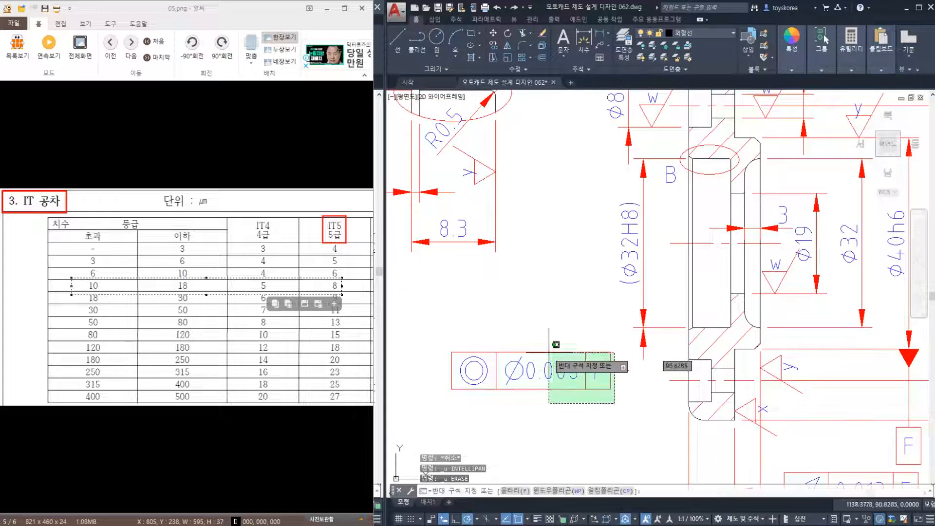
click(549, 351)
key(Escape)
click(621, 389)
click(552, 345)
key(Escape)
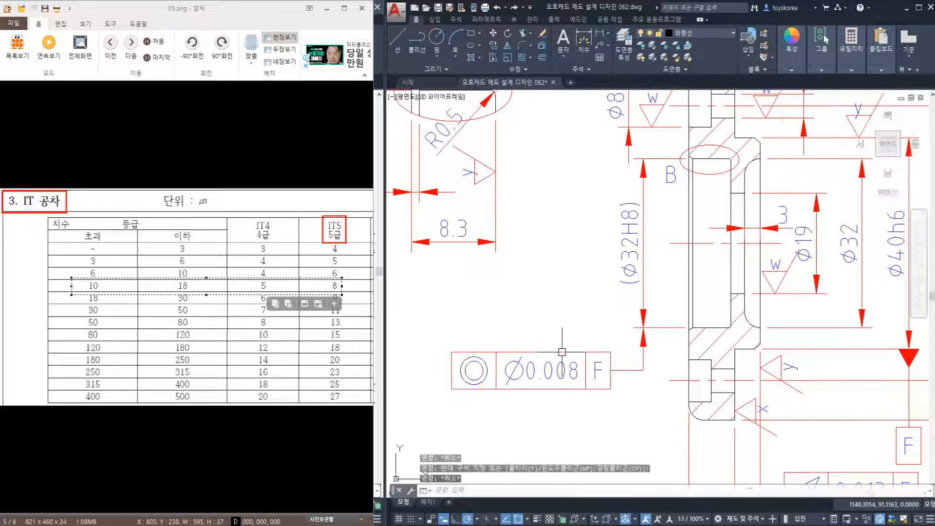
Examine the ⌀0.008 concentricity frame referenced to datum F on the seal bore.
mouse_move(563, 352)
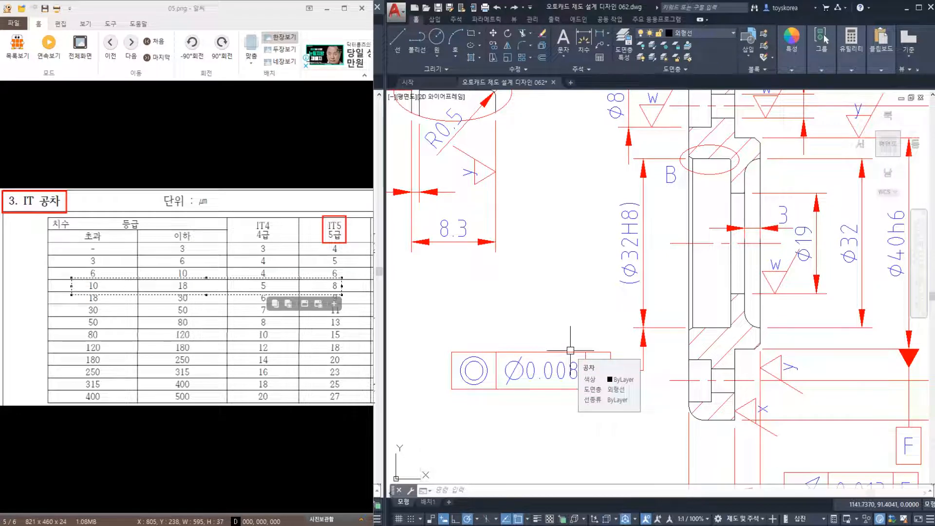
key(Escape)
key(Escape)
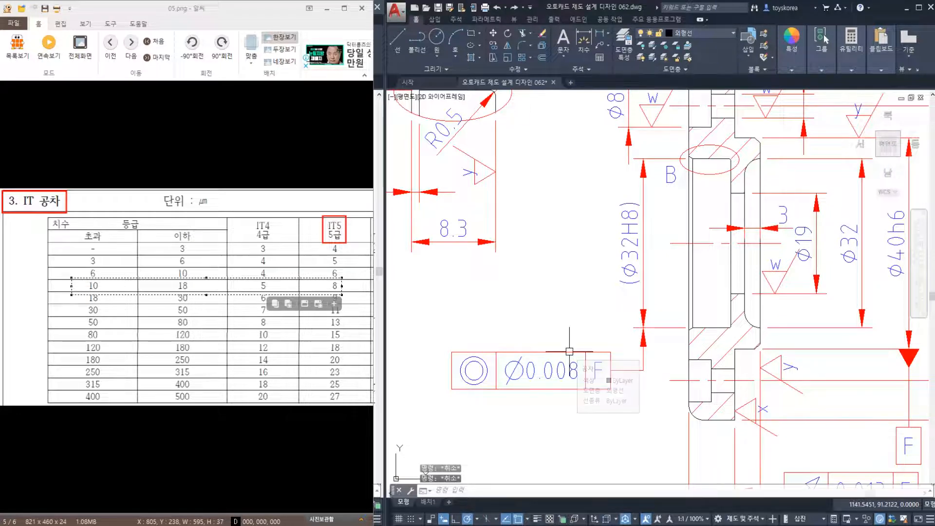
key(Escape)
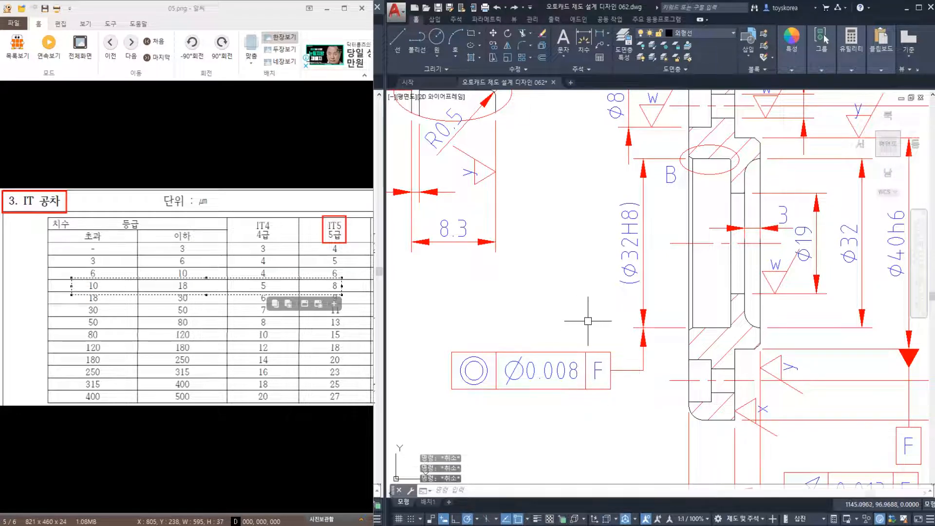
scroll(533, 339, down, 2)
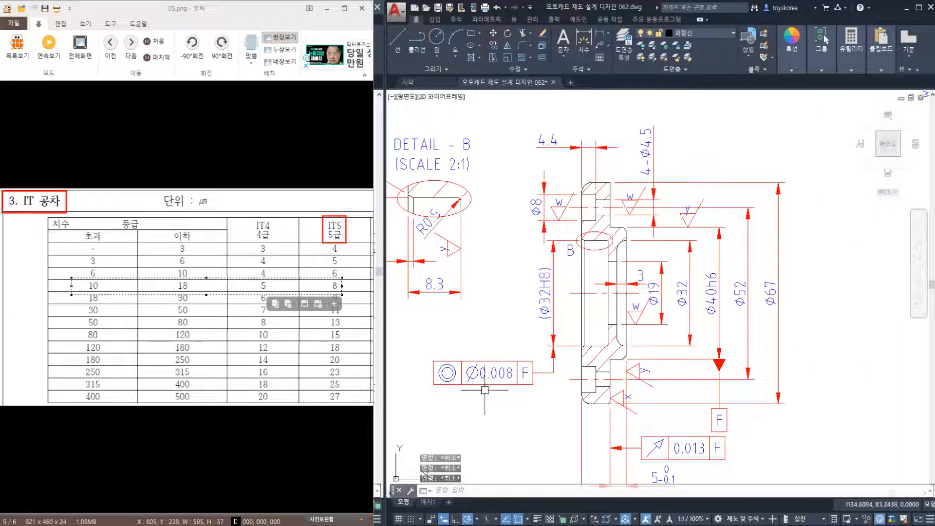
click(482, 387)
scroll(477, 382, up, 2)
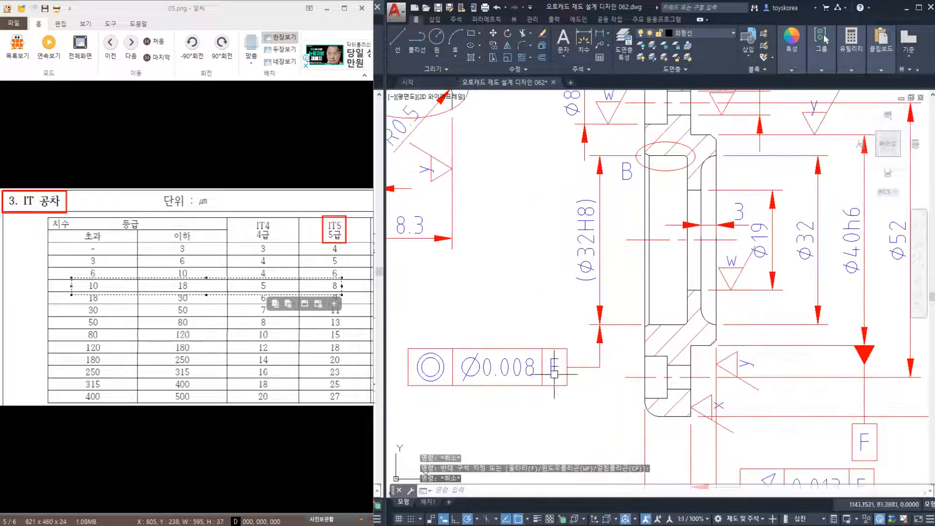
key(Escape)
scroll(573, 314, down, 2)
View the work notes in 작업내용 062.txt in Notepad and minimise them.
click(599, 524)
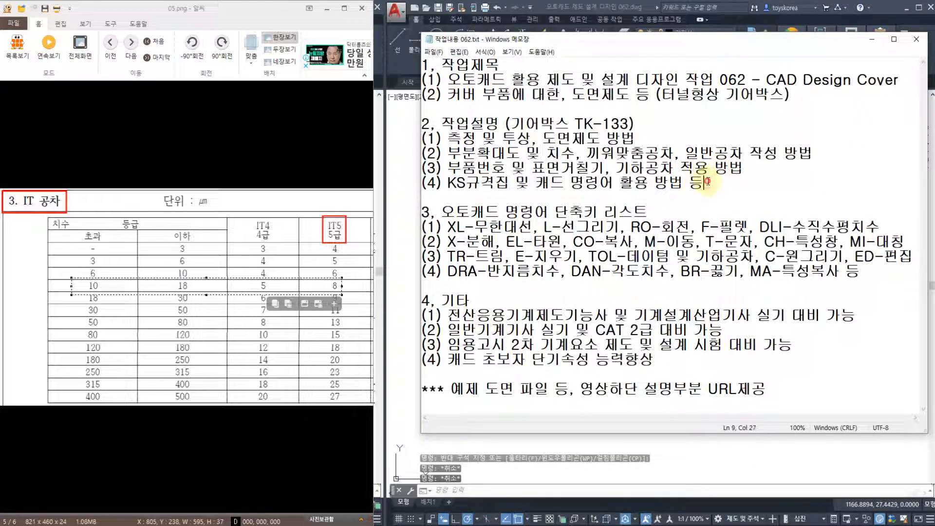
click(872, 42)
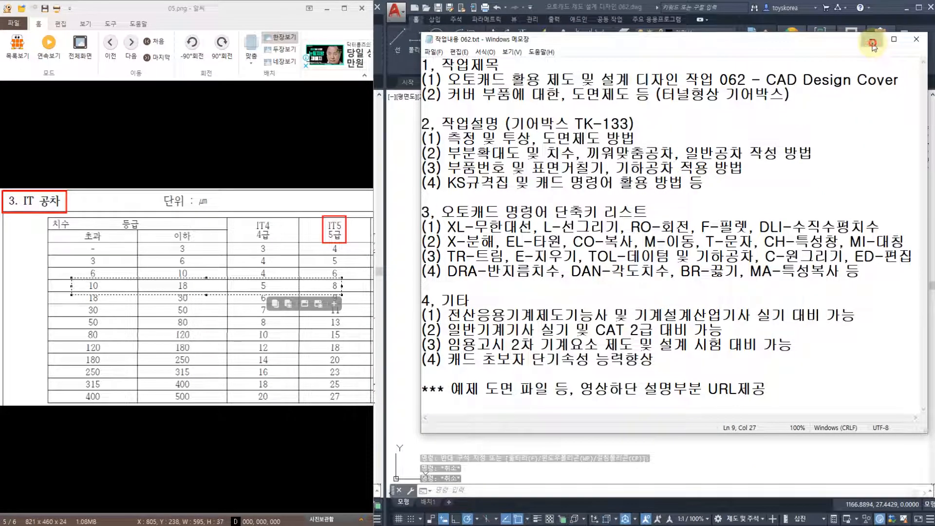
Bring up the TK-133 gearbox assembly drawing beside the cover drawing and show the pulley, seal and bearing area.
click(382, 525)
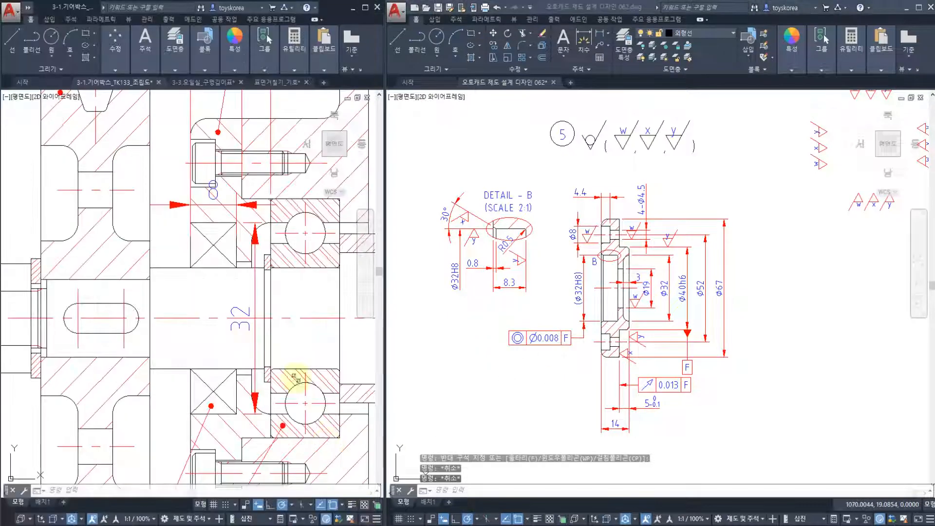
scroll(270, 329, down, 1)
mouse_move(270, 329)
middle_down()
mouse_move(248, 313)
mouse_move(244, 326)
middle_up()
click(605, 273)
key(Escape)
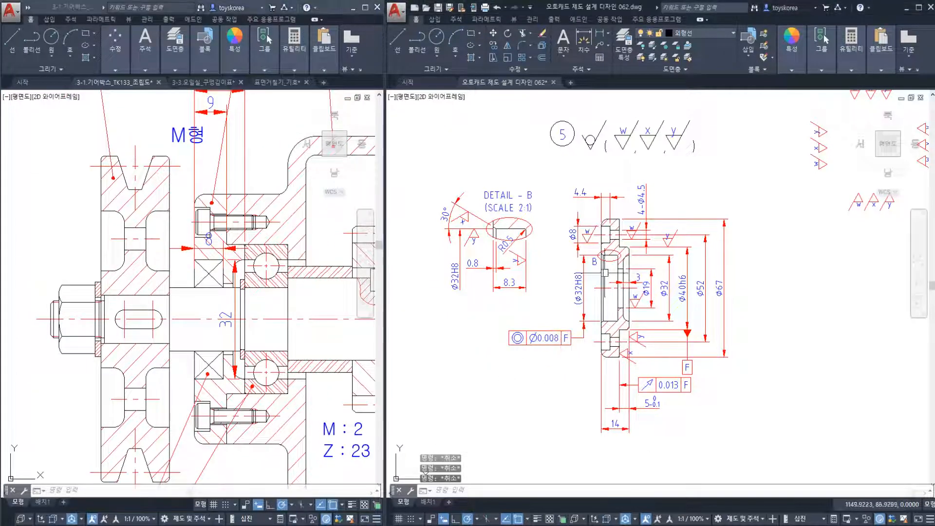
Erase the spare group of w, x and y surface finish symbols lying beside the cover drawing.
mouse_move(800, 228)
middle_down()
mouse_move(776, 269)
mouse_move(635, 286)
middle_up()
click(768, 309)
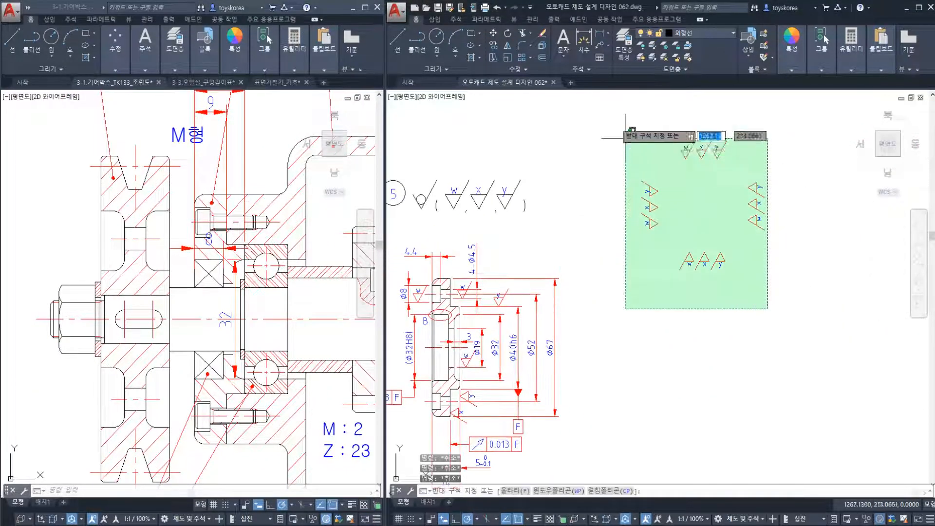
click(625, 136)
text(e)
key(Return)
Move the part number 5 balloon and its general surface finish symbols down closer to the views, and save the drawing.
mouse_move(541, 229)
middle_down()
mouse_move(714, 185)
mouse_move(728, 224)
middle_up()
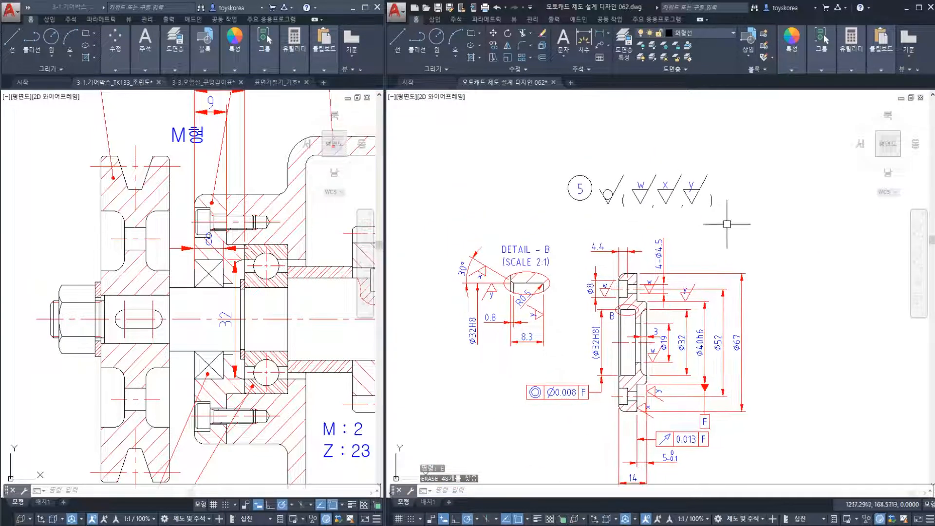
click(731, 209)
click(551, 165)
text(m)
key(Return)
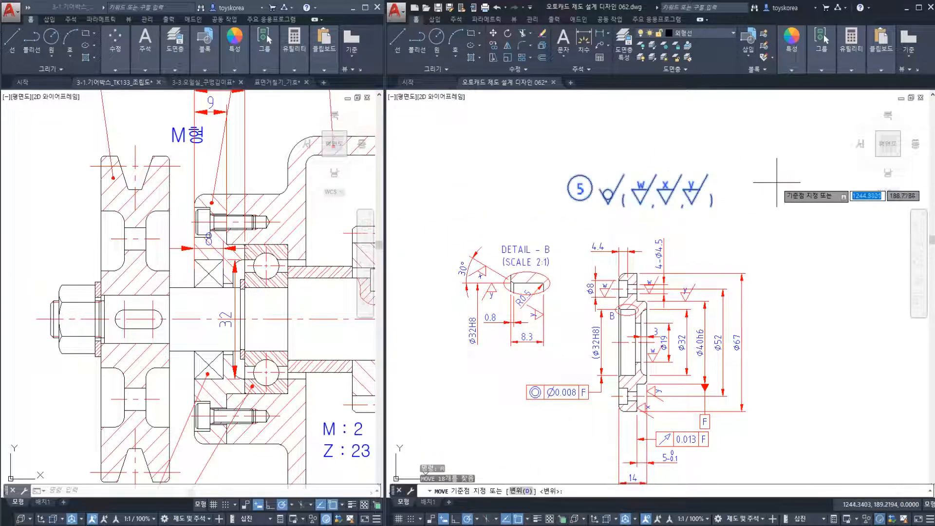
click(777, 182)
middle_drag(699, 296, 702, 239)
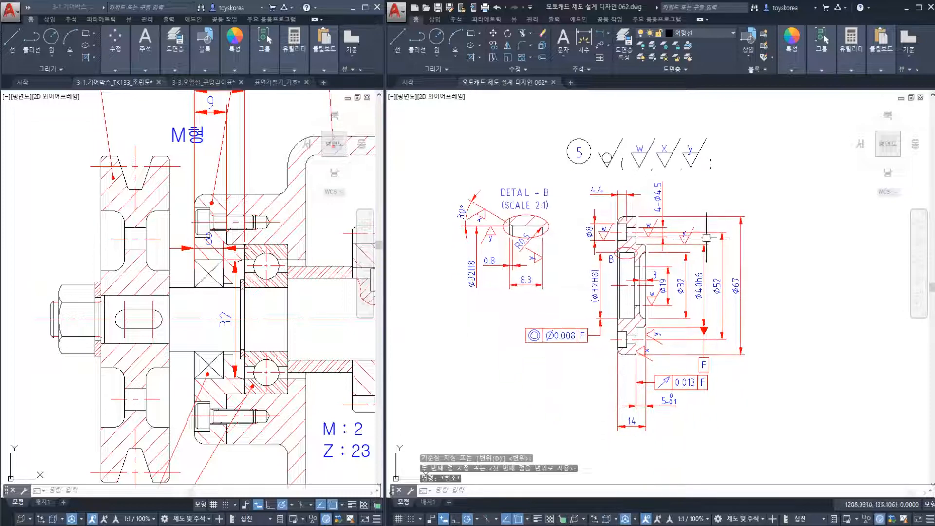
key(ctrl+s)
Examine the cover's section view and Detail B for their dimensions, fits, surface finish symbols and geometric tolerances.
middle_drag(594, 235, 610, 246)
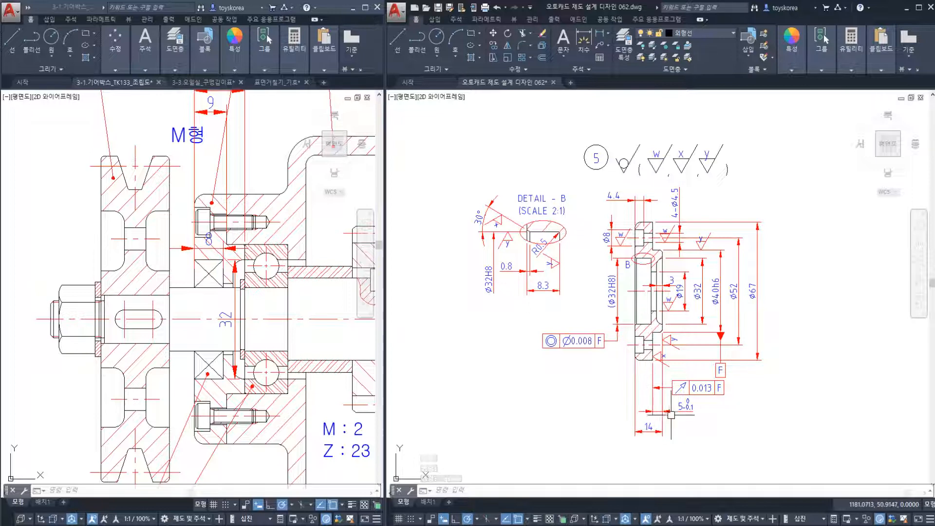
scroll(685, 408, up, 4)
scroll(700, 390, down, 2)
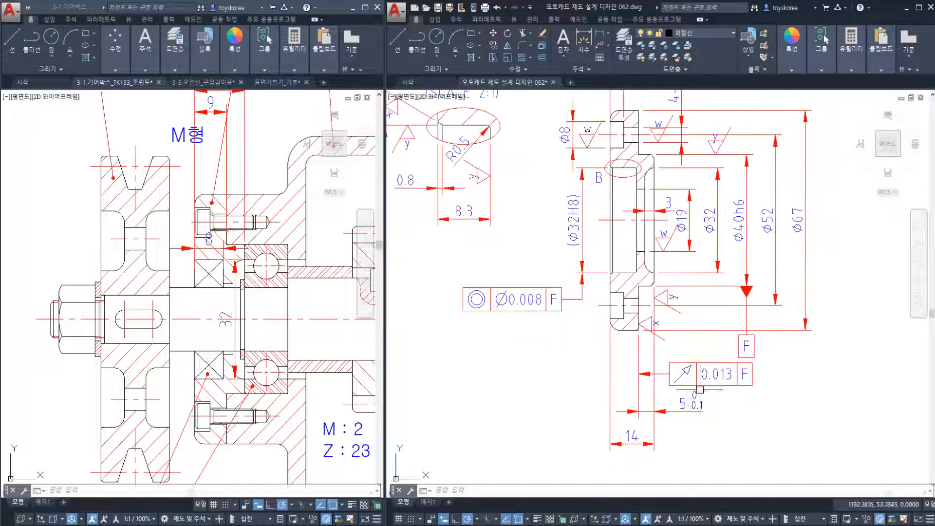
scroll(701, 400, down, 1)
scroll(670, 332, up, 1)
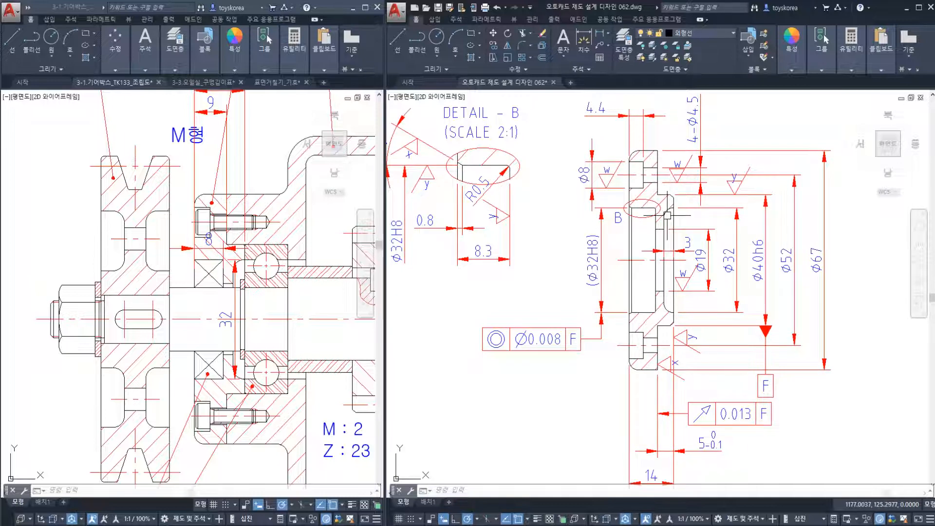
middle_drag(517, 296, 568, 333)
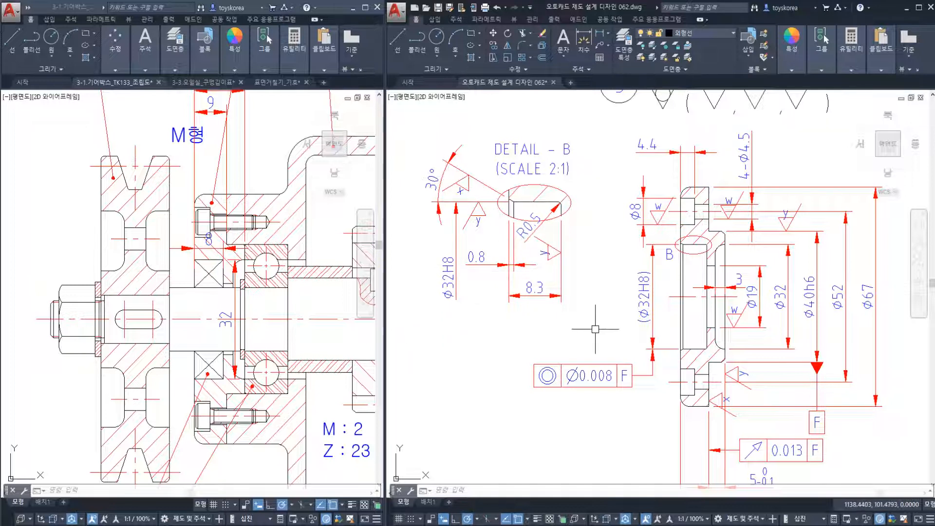
middle_drag(683, 249, 620, 243)
middle_drag(633, 202, 558, 205)
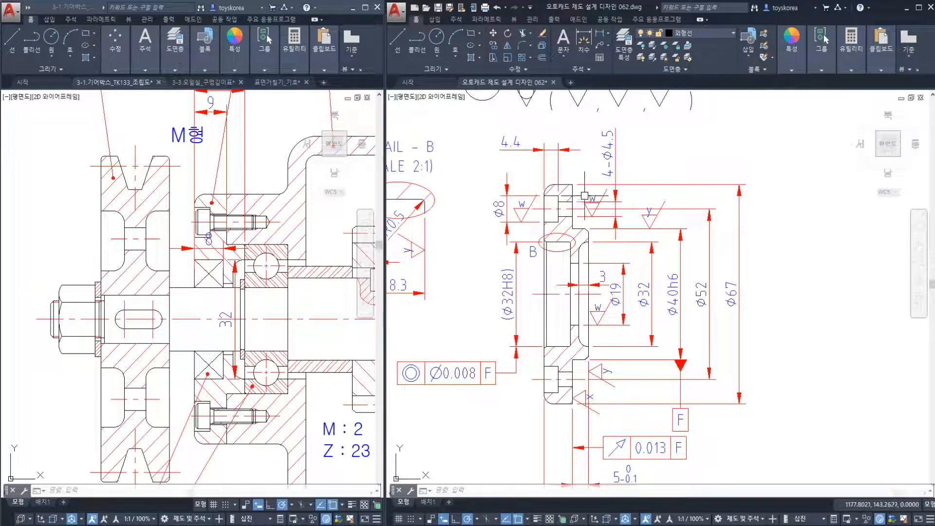
middle_drag(571, 355, 563, 311)
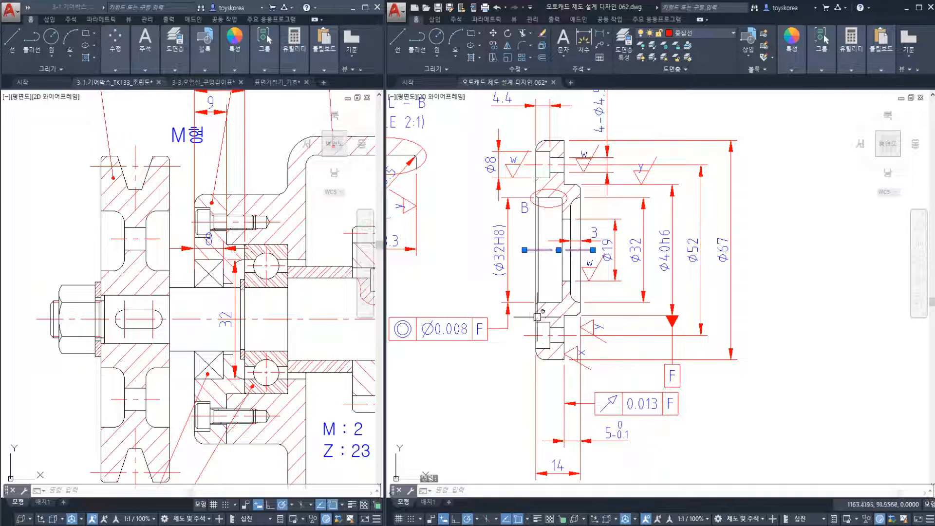
key(Escape)
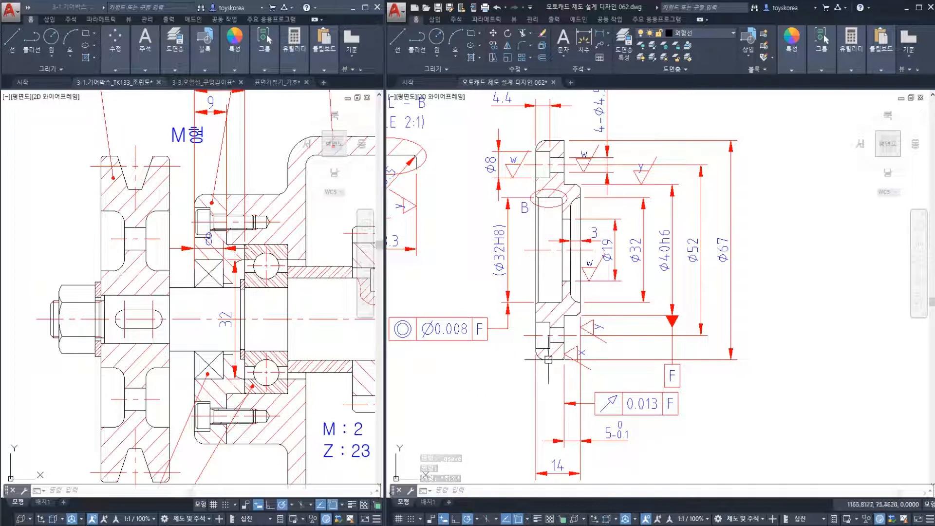
middle_drag(578, 292, 572, 343)
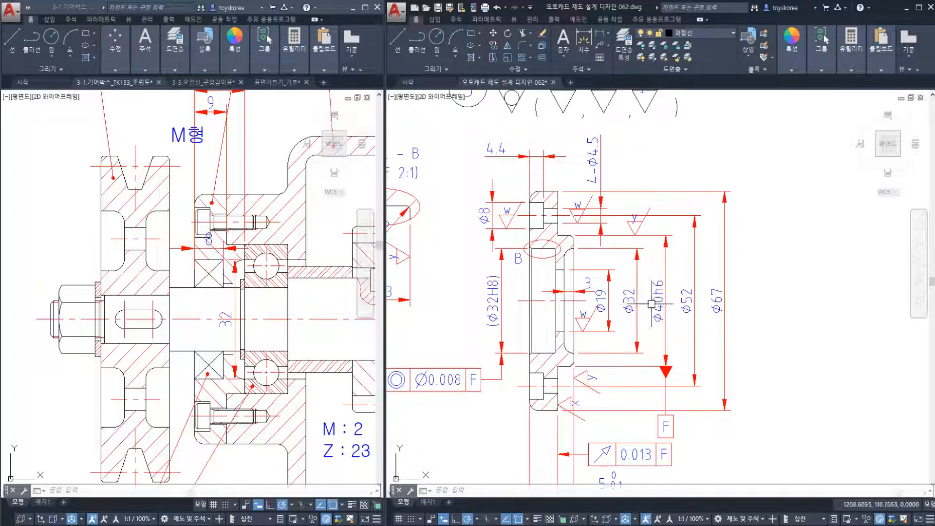
middle_drag(557, 294, 674, 304)
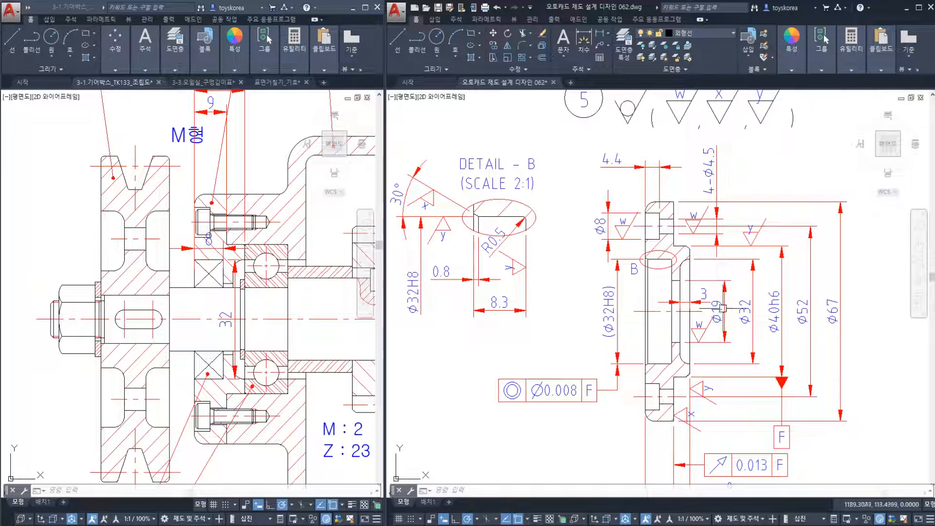
middle_drag(789, 311, 713, 298)
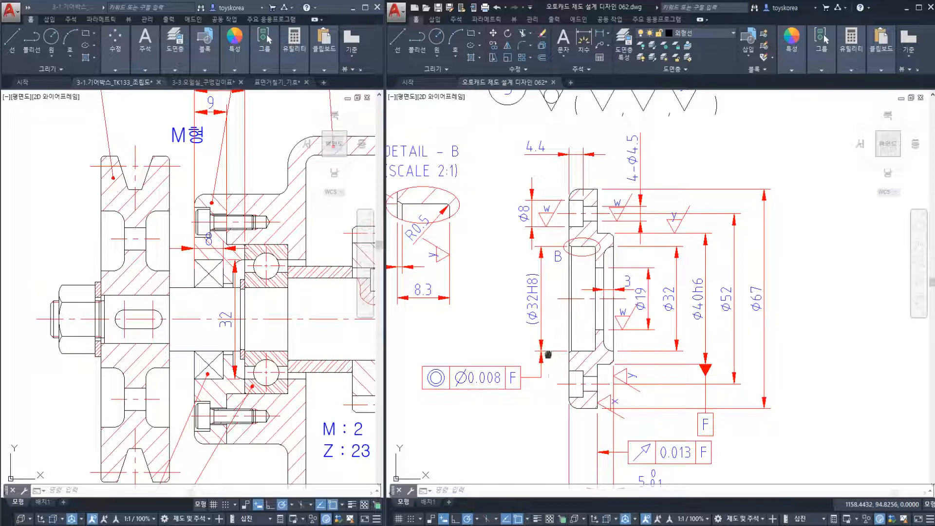
mouse_move(548, 354)
middle_down()
mouse_move(539, 290)
mouse_move(533, 307)
middle_up()
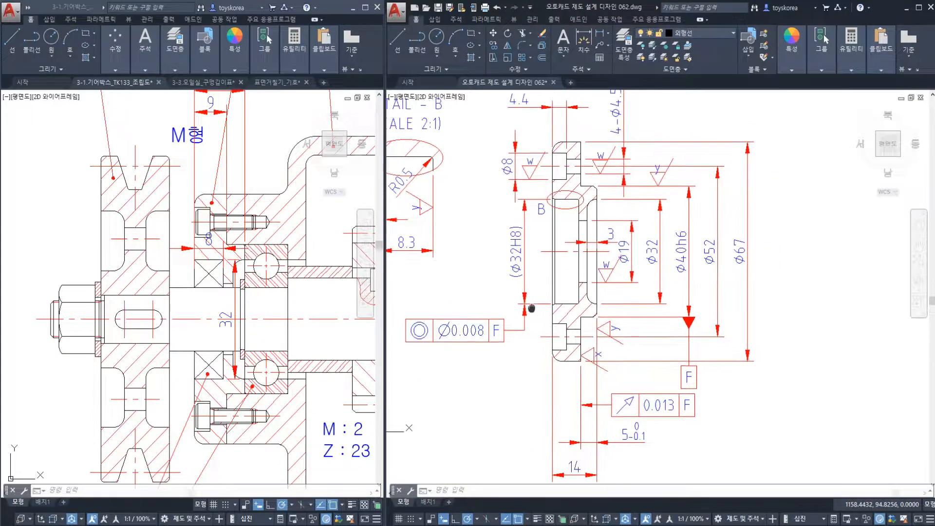
Highlight the cover's overall ⌀67 diameter and 14 width dimensions for review, and clear the selection.
click(774, 298)
click(737, 246)
middle_drag(613, 460, 624, 440)
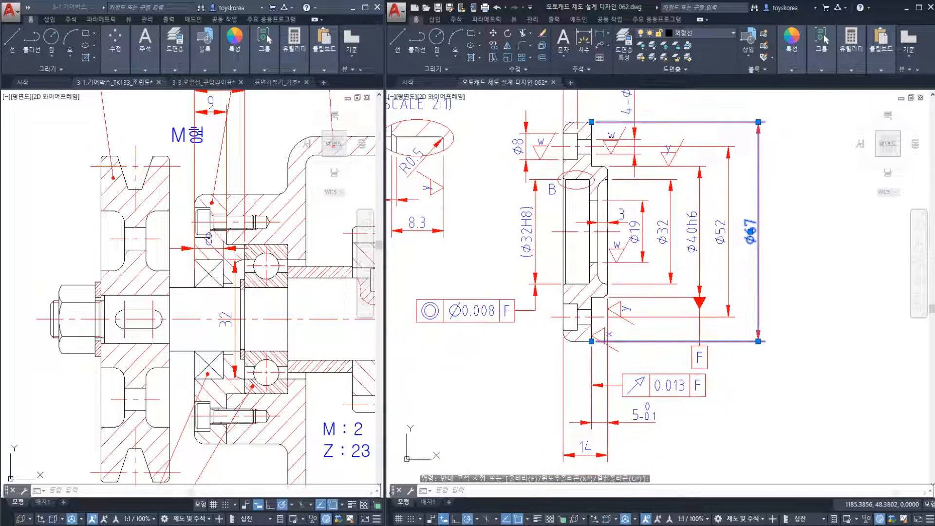
click(679, 441)
click(516, 462)
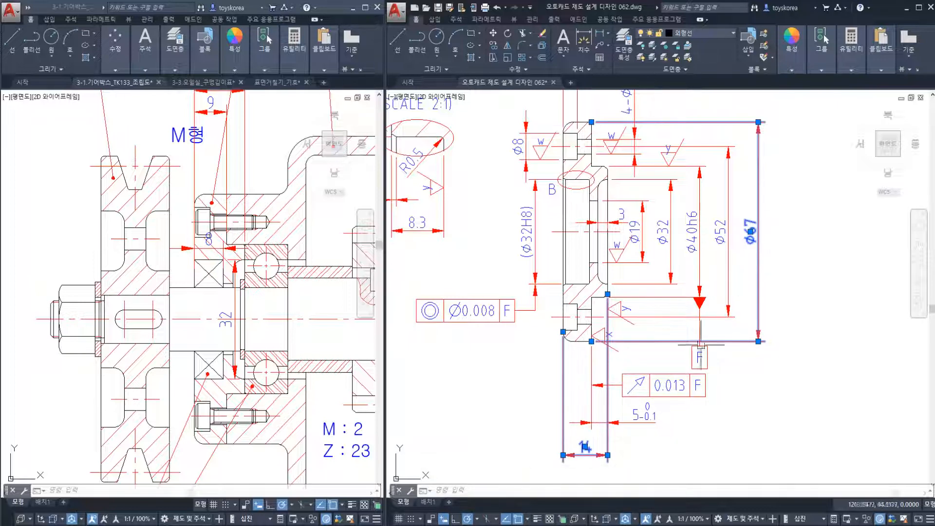
key(Escape)
Highlight Detail B's ⌀32H8, 0.8, 8.3 and R0.5 dimensions for review, and clear the selection.
middle_drag(539, 244, 640, 289)
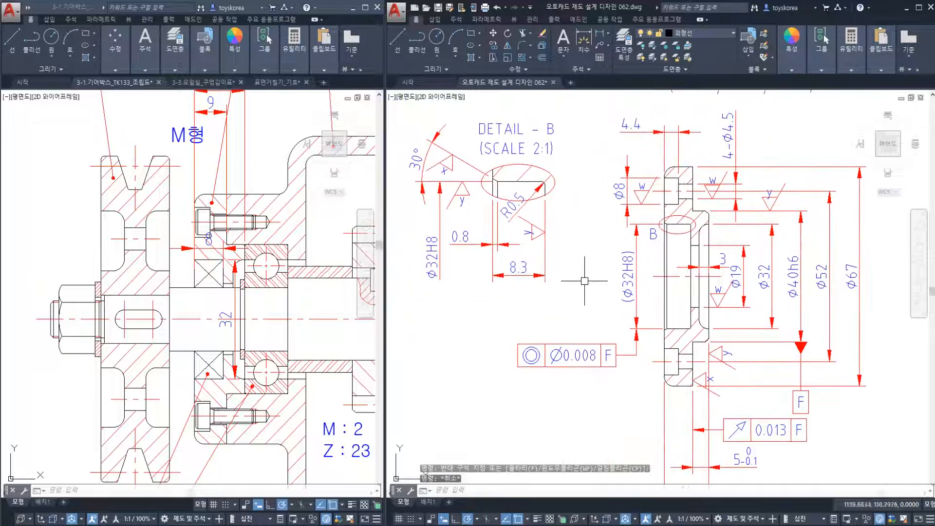
click(449, 313)
click(419, 248)
click(573, 312)
click(497, 258)
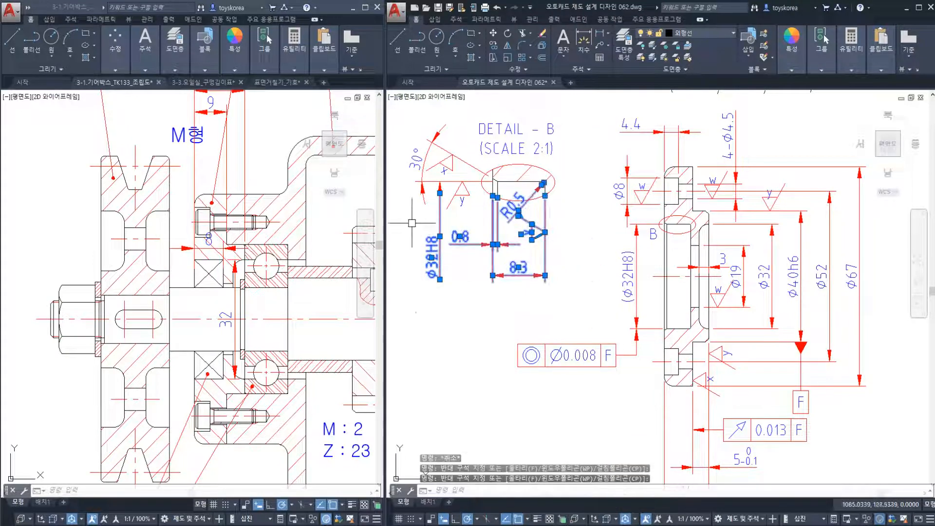
key(Escape)
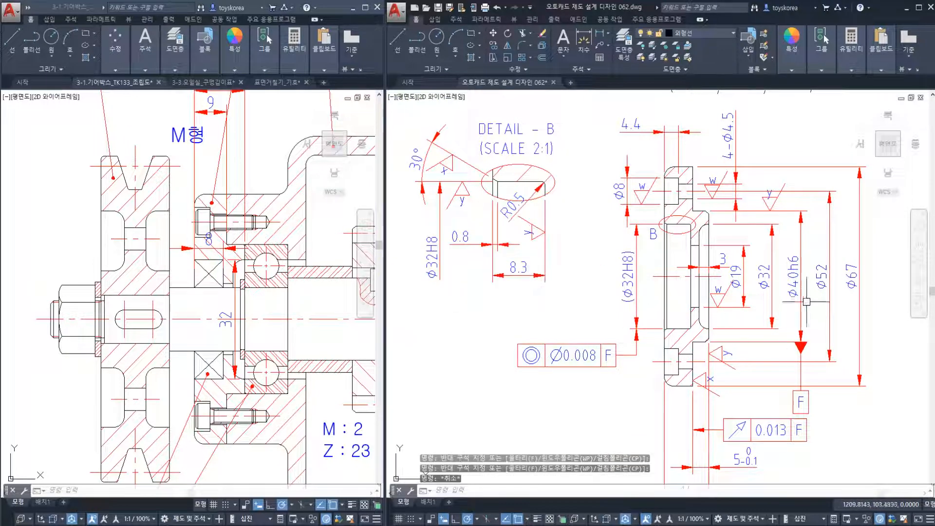
Highlight the datum F symbol and the 0.013 runout frame below the ⌀40h6 dimension for review.
click(801, 281)
key(Escape)
click(829, 437)
click(765, 401)
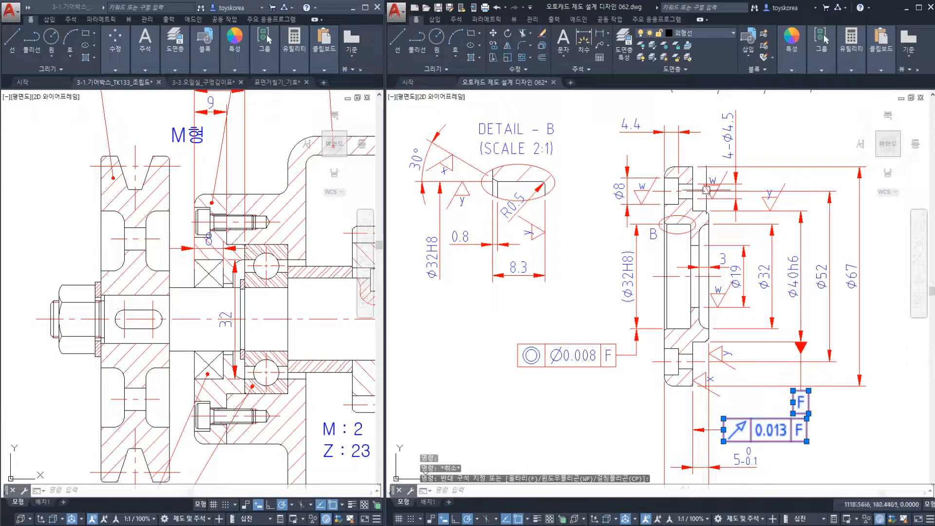
Highlight the ⌀0.008 concentricity frame referencing datum F for review, and clear the selection.
click(587, 390)
click(581, 359)
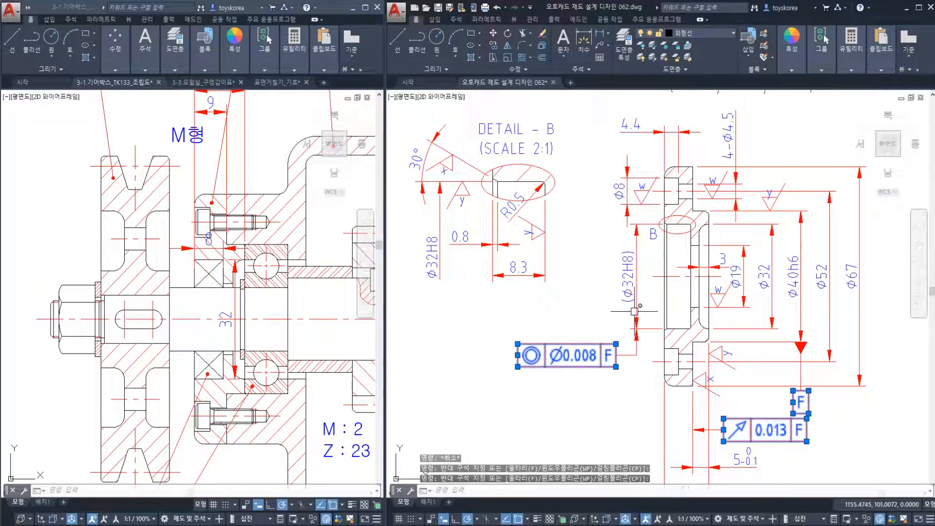
click(635, 311)
key(Escape)
Review the part number 5 balloon and its general surface finish symbols above the views, and save the drawing.
scroll(584, 291, down, 1)
middle_drag(624, 141, 554, 244)
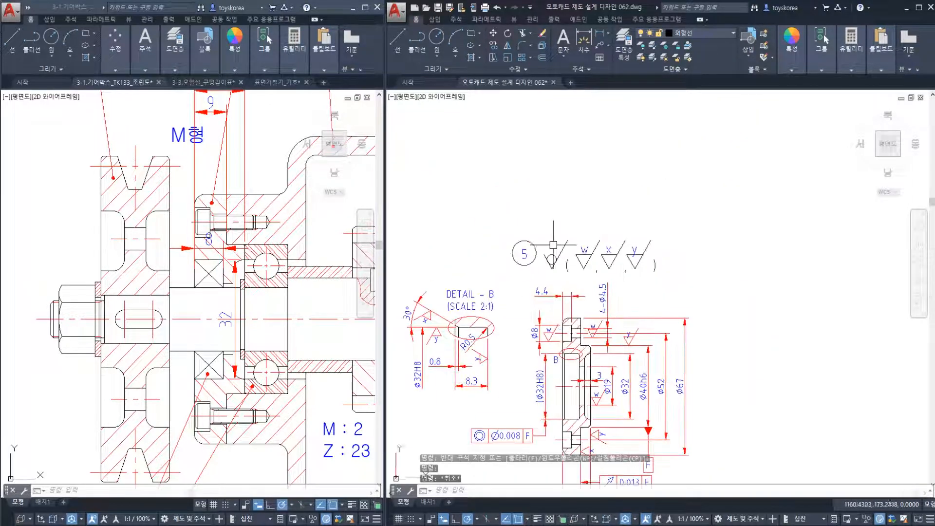
scroll(553, 245, up, 2)
scroll(507, 262, down, 2)
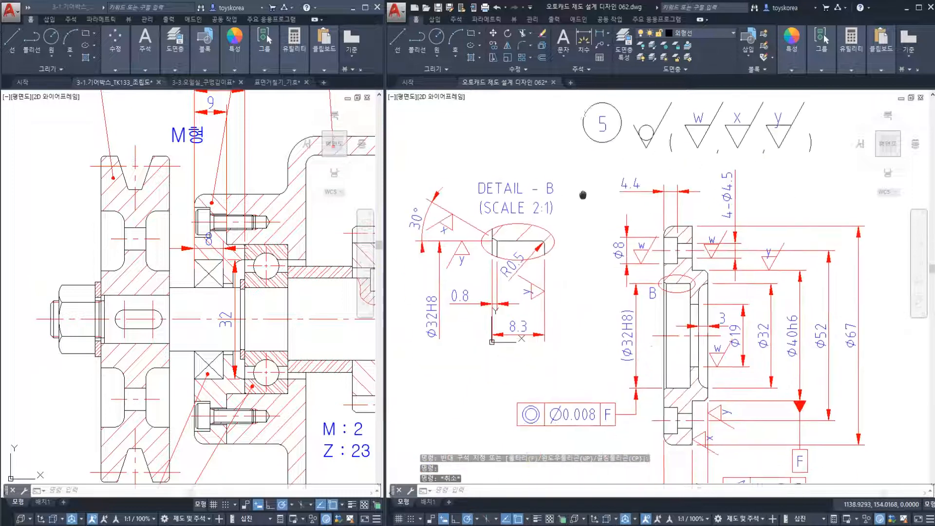
key(ctrl+s)
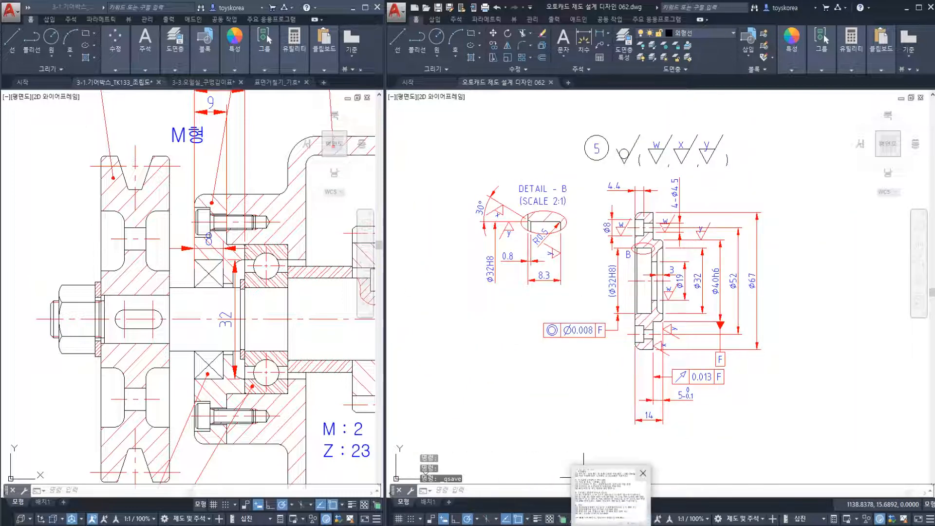
Switch to the Notepad file 작업내용 062.txt, highlight 도면제도 and the TK-133 work description lines for review, and return to the drawing.
click(613, 492)
click(477, 94)
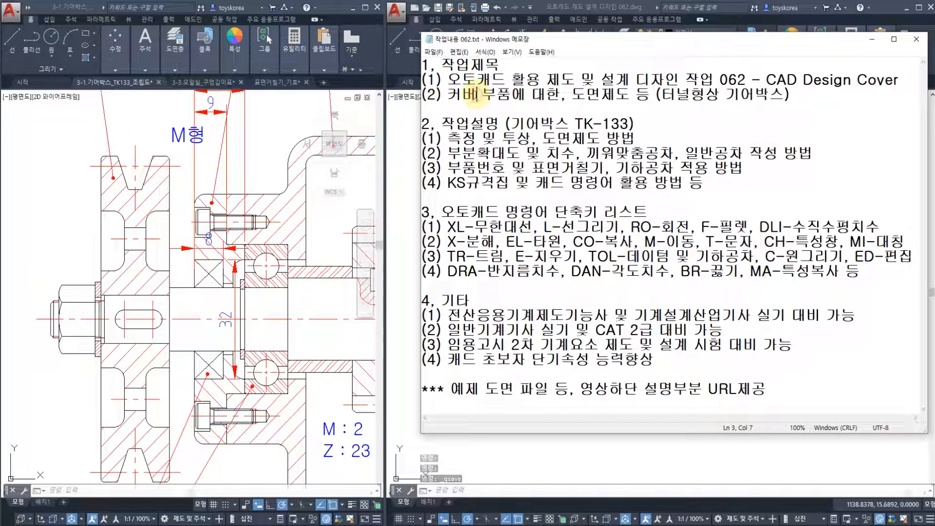
drag(627, 95, 573, 94)
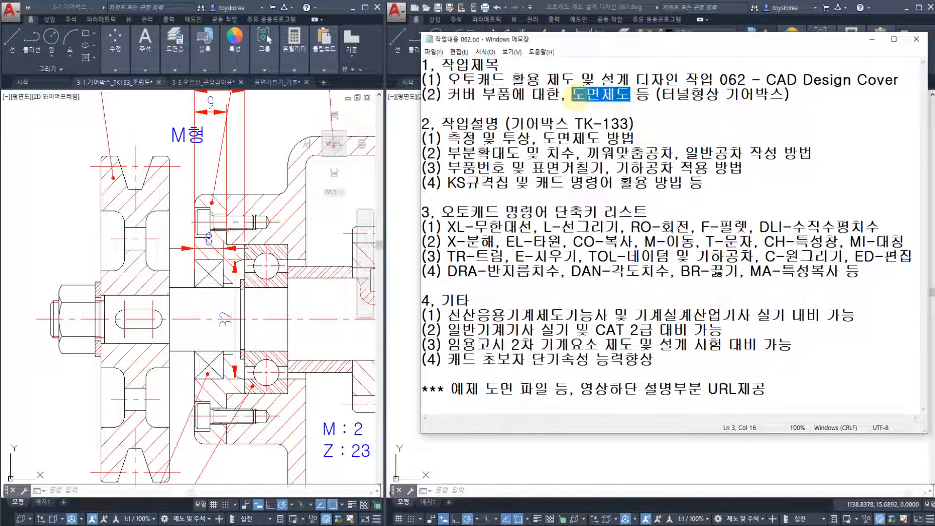
drag(448, 138, 711, 168)
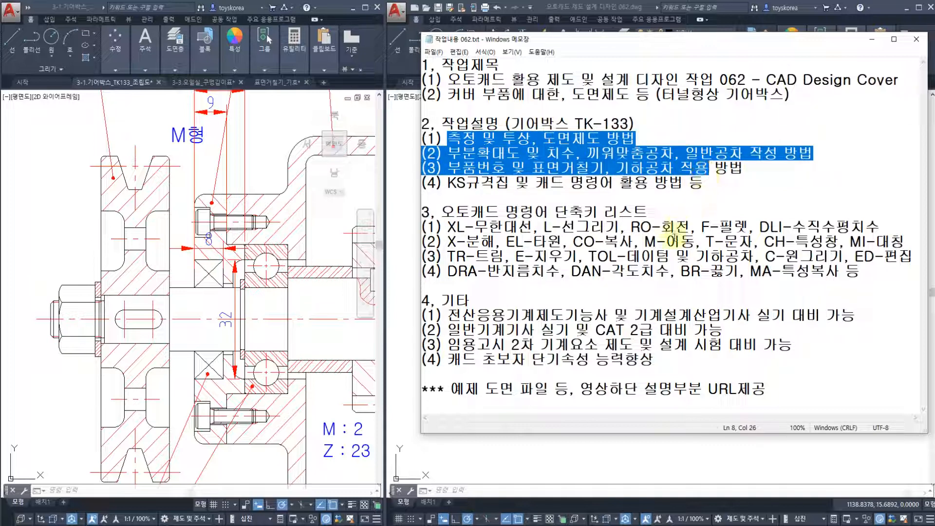
click(872, 39)
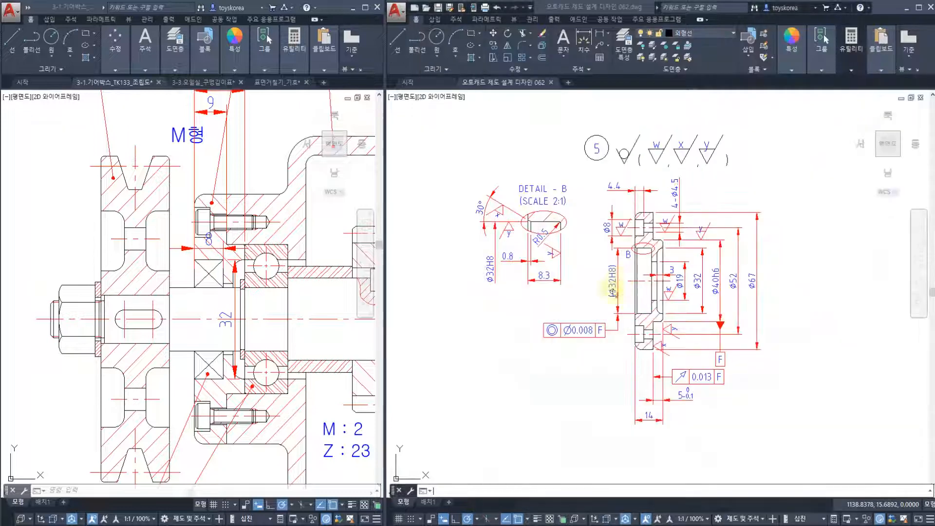